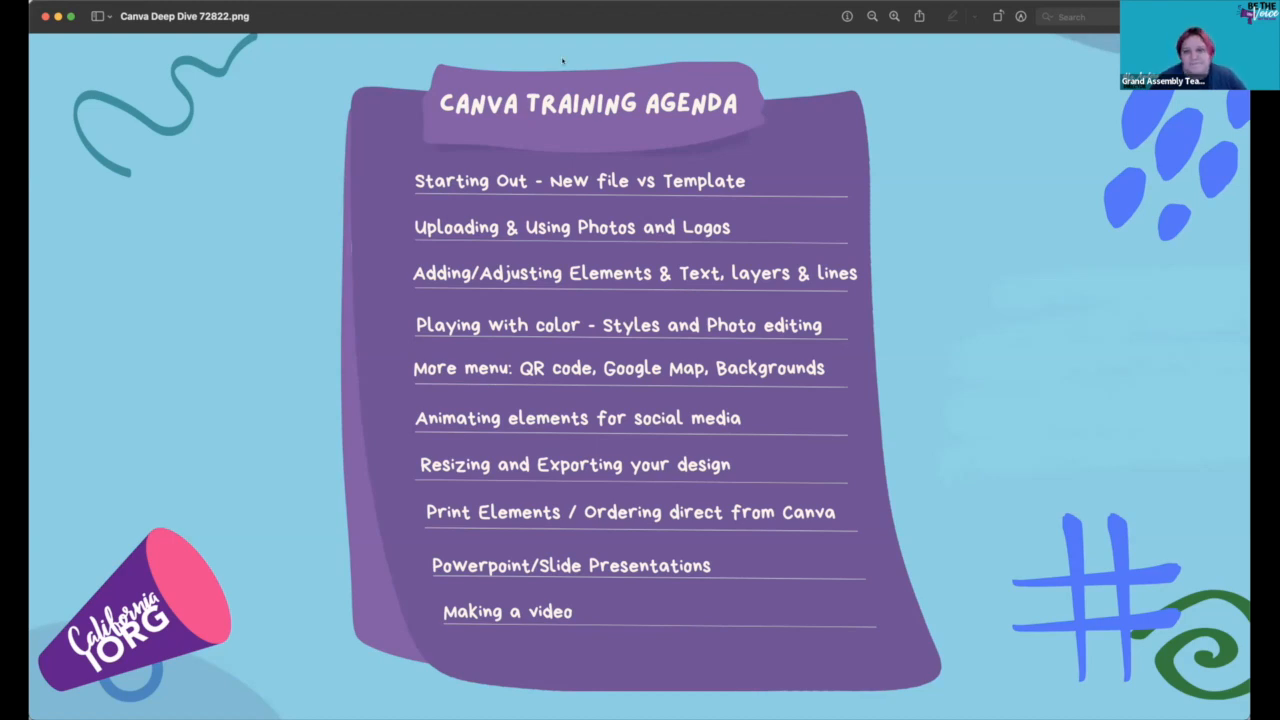
- Switch from the Preview agenda slide to the Canva home page in Chrome
{"action": "key", "text": "super+Tab"}
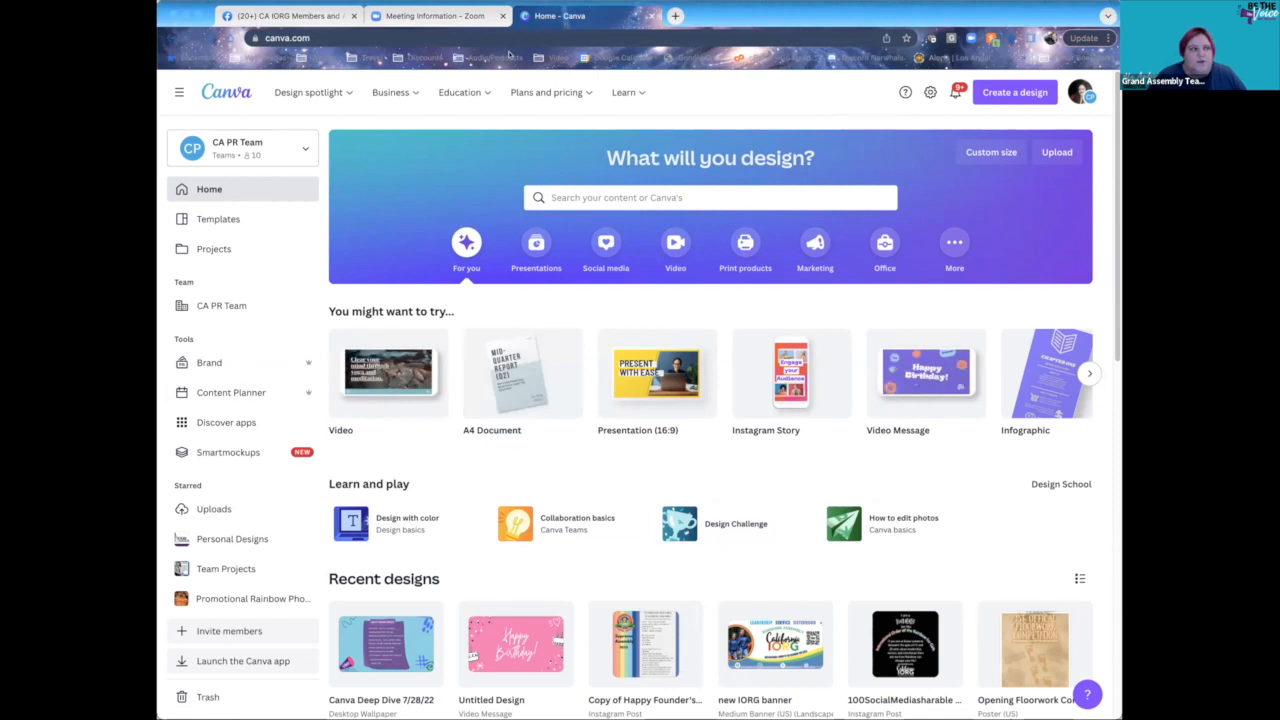
{"action": "left_click", "coordinate": [779, 14]}
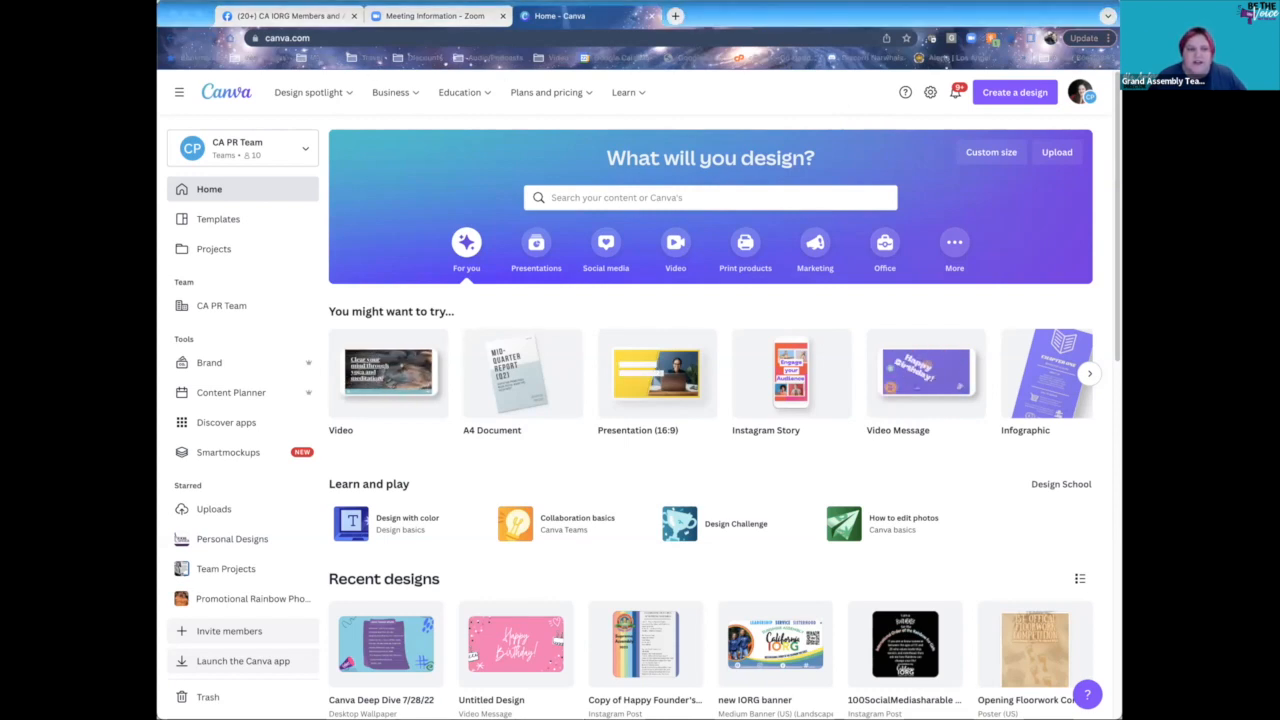
{"action": "left_click", "coordinate": [960, 9]}
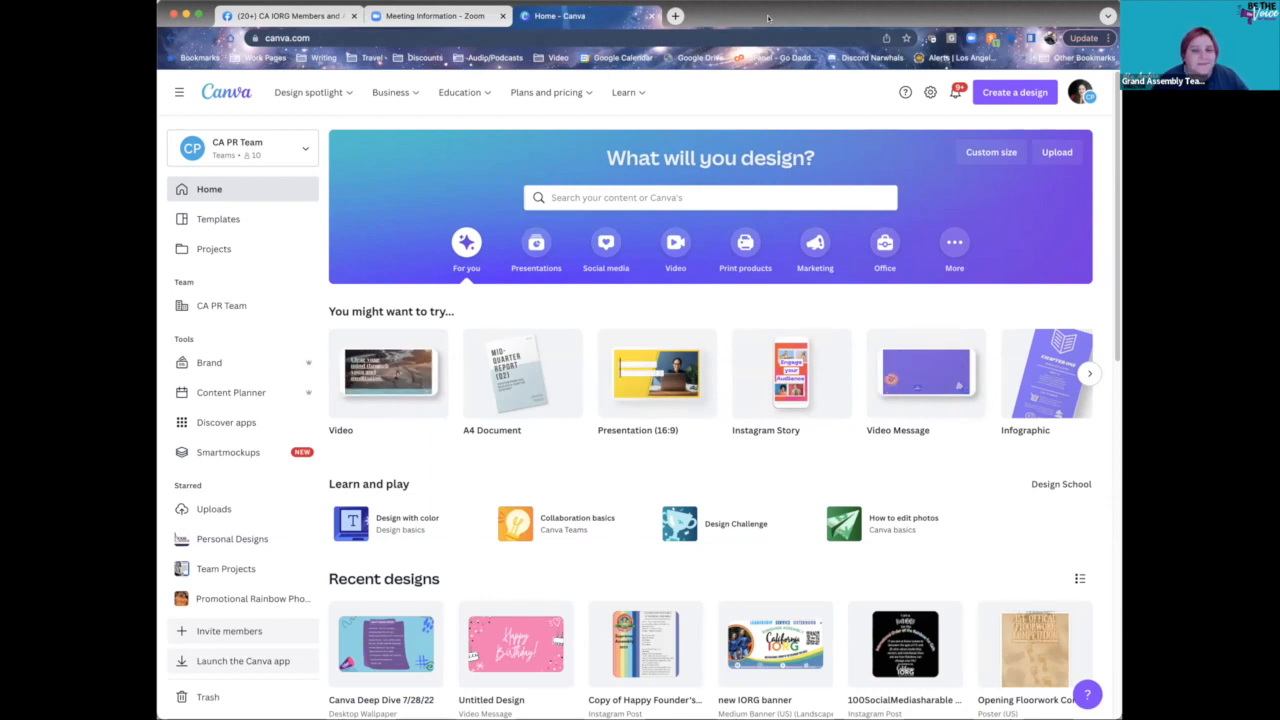
{"action": "left_click", "coordinate": [679, 198]}
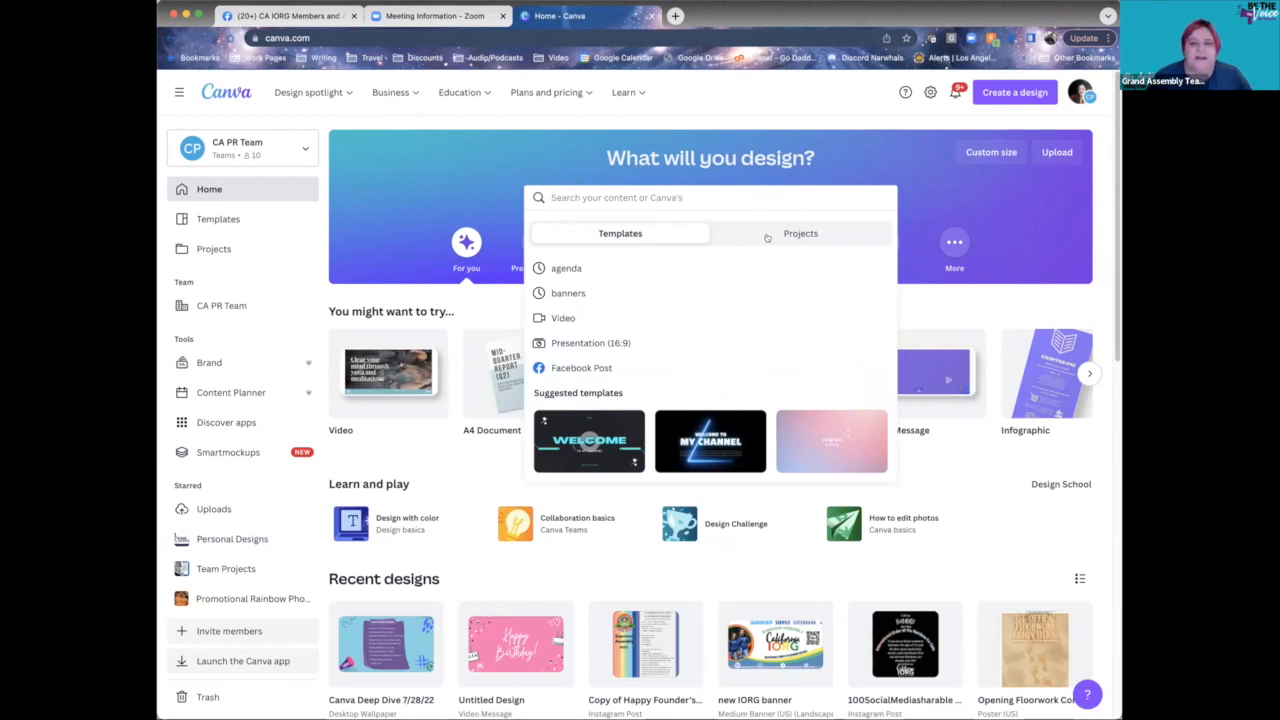
{"action": "left_click", "coordinate": [1097, 257]}
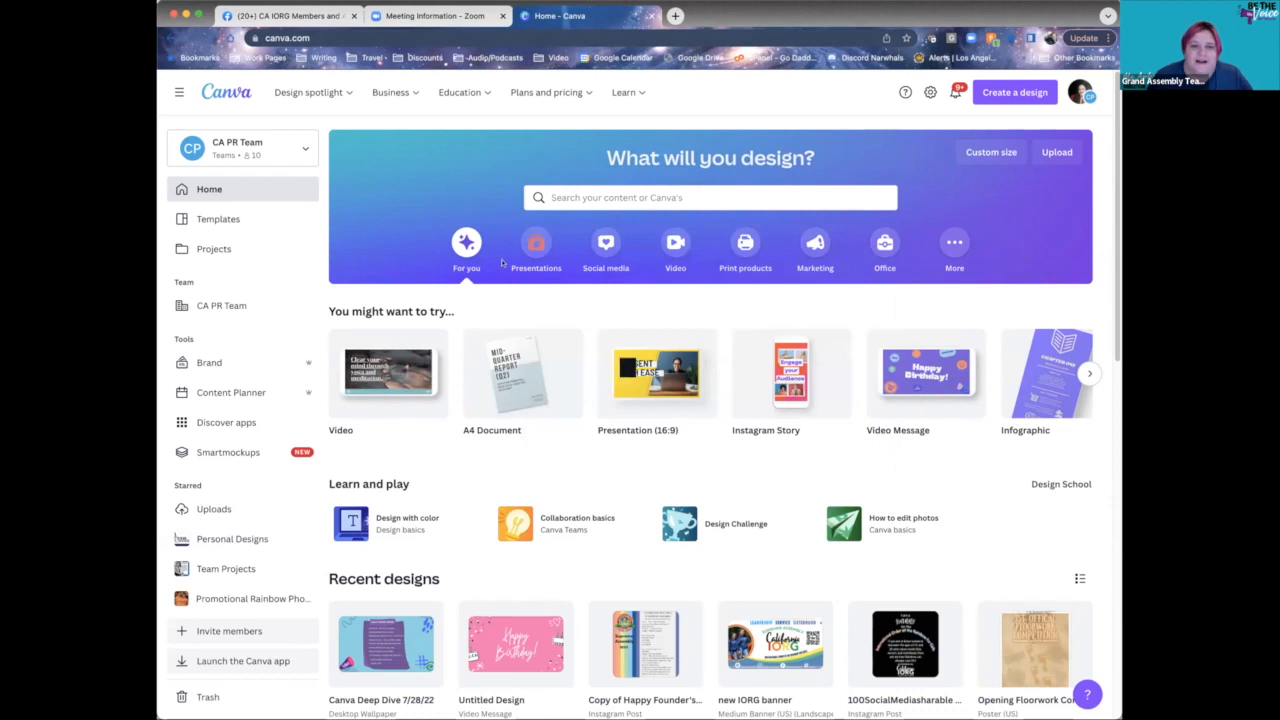
{"action": "left_click", "coordinate": [591, 197]}
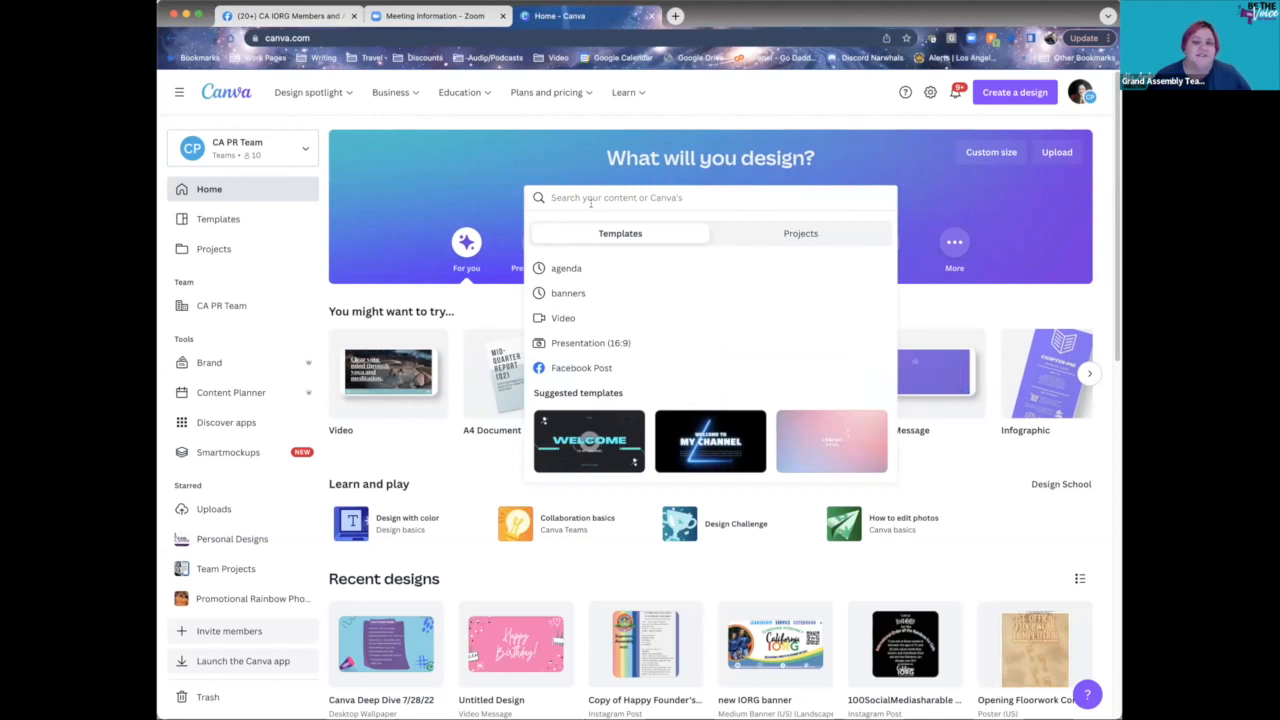
{"action": "left_click", "coordinate": [1102, 297]}
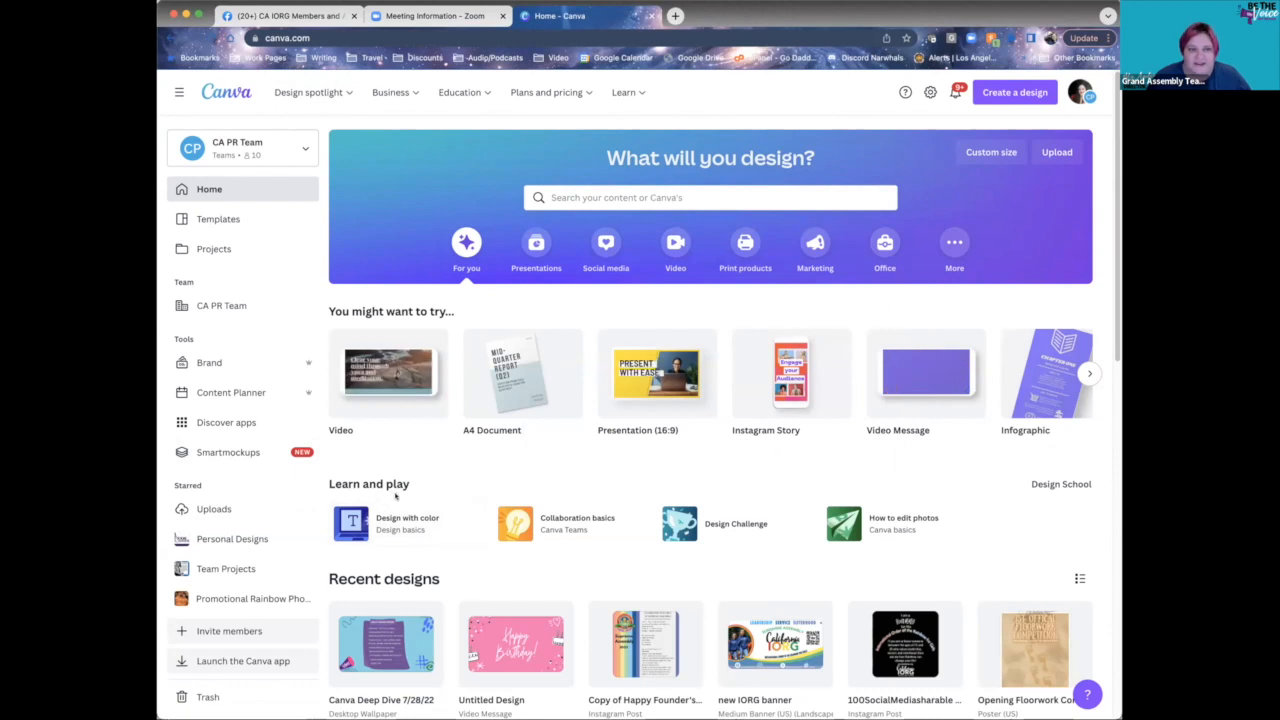
{"action": "scroll", "coordinate": [395, 497], "scroll_direction": "down", "scroll_amount": 1}
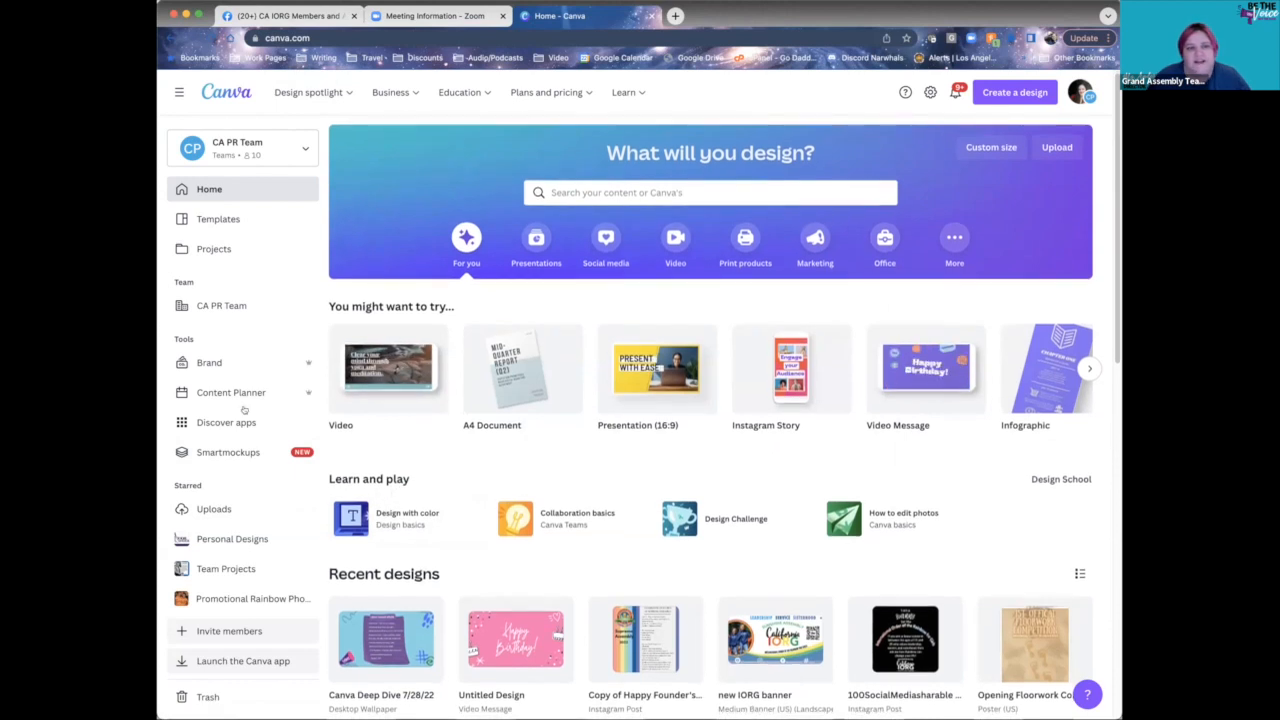
- Search Canva's templates for 'flyer membership party'
{"action": "left_click", "coordinate": [555, 192]}
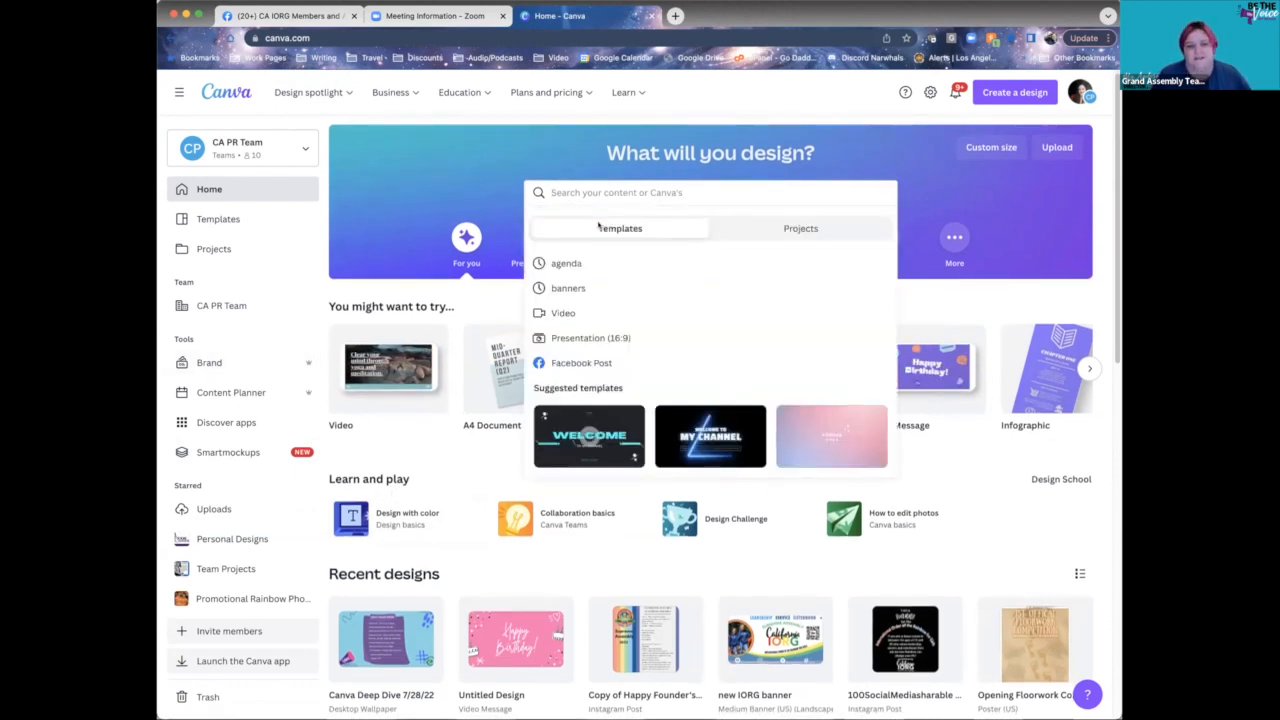
{"action": "type", "text": "fl"}
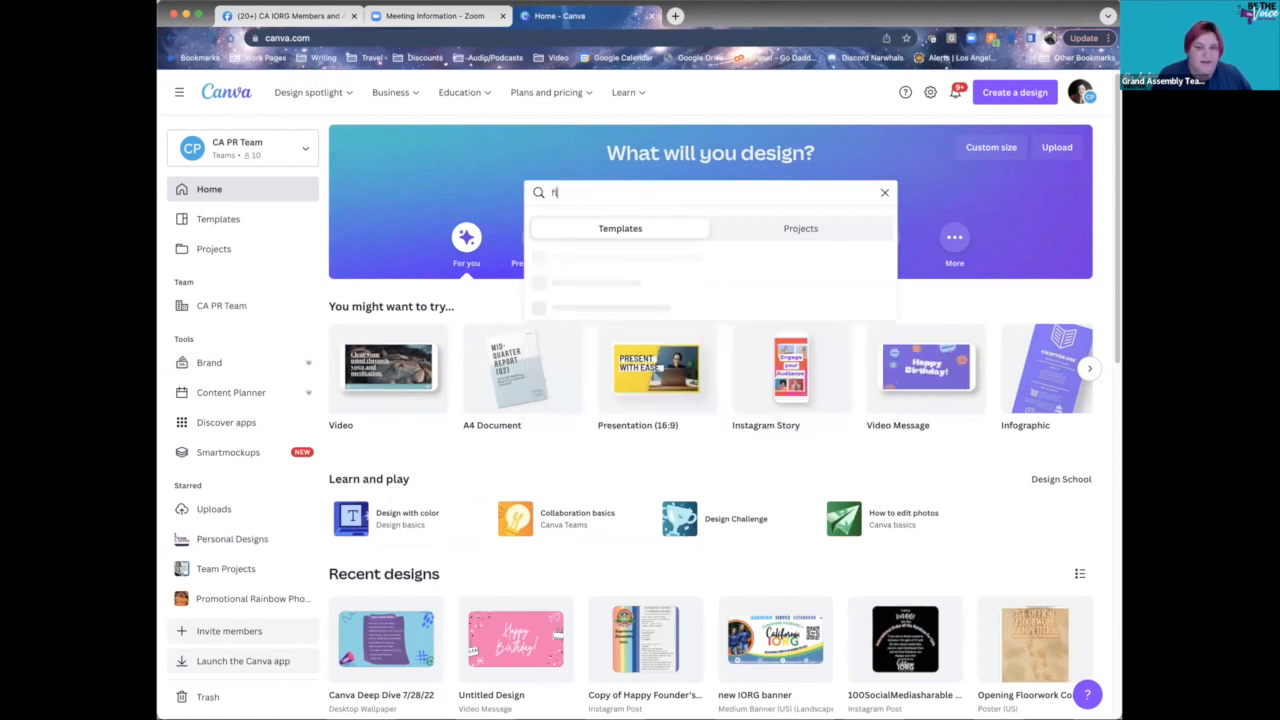
{"action": "type", "text": "yer member"}
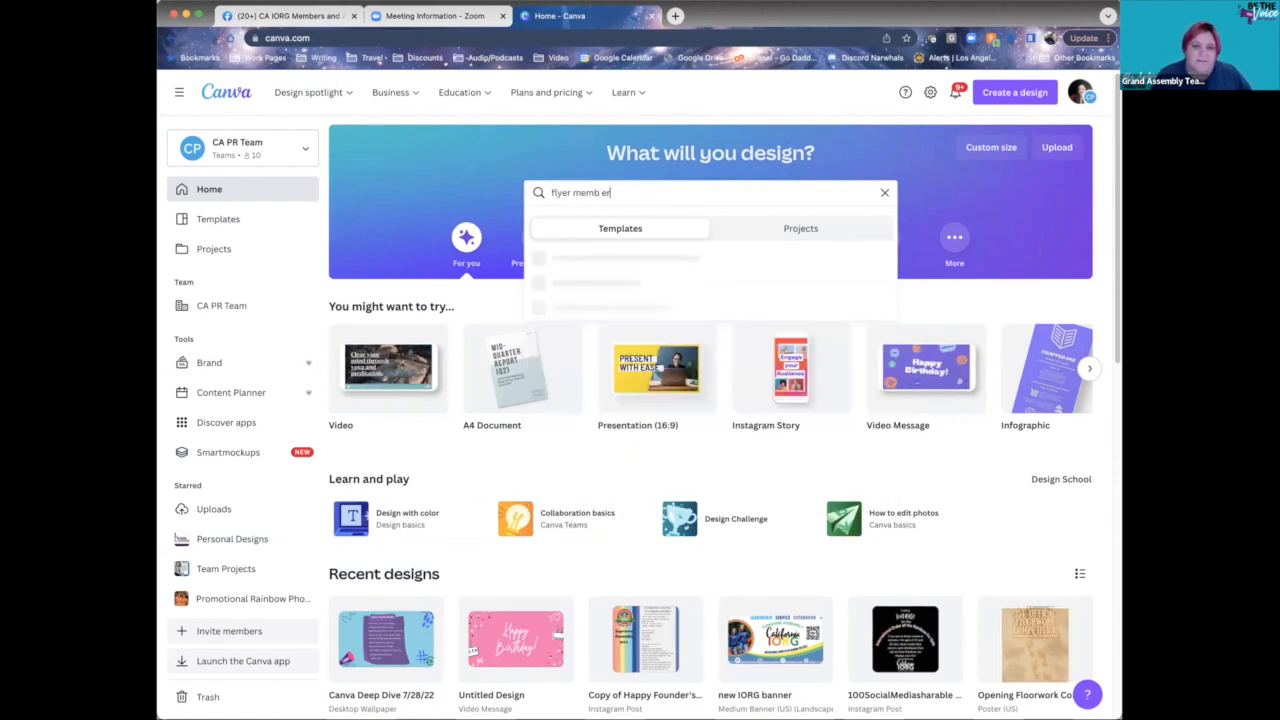
{"action": "type", "text": "ship party"}
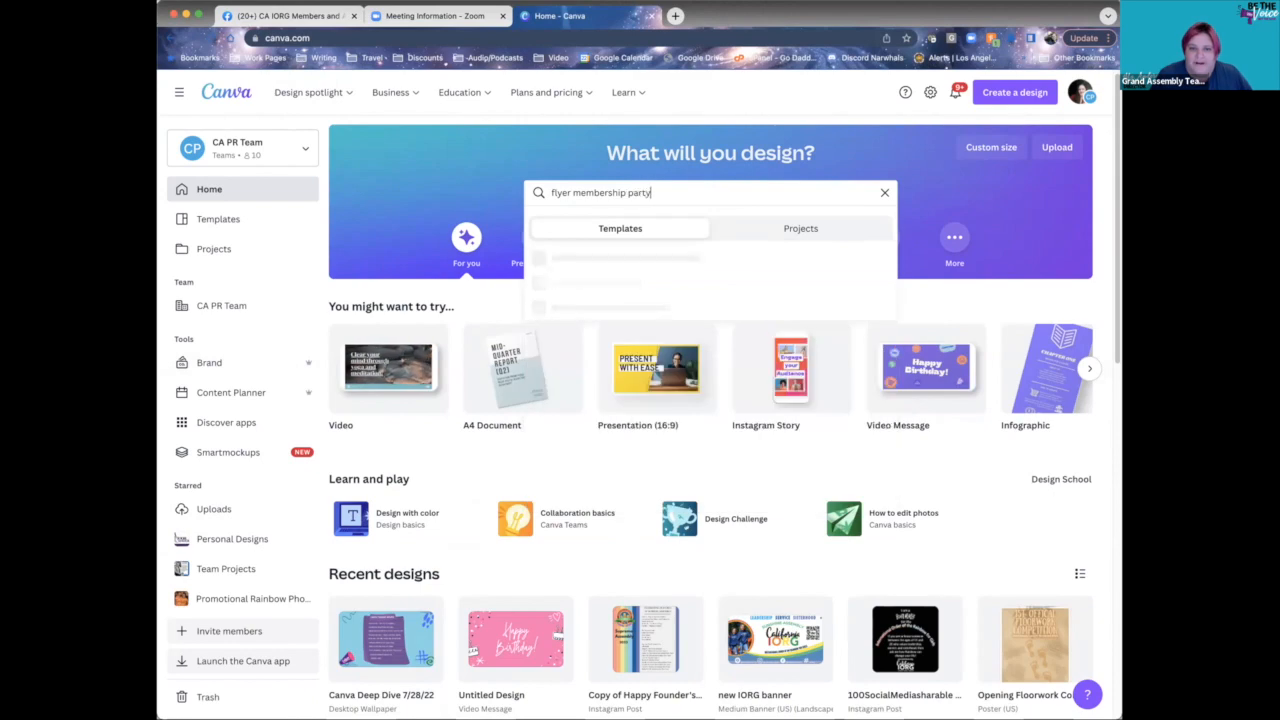
{"action": "key", "text": "Return"}
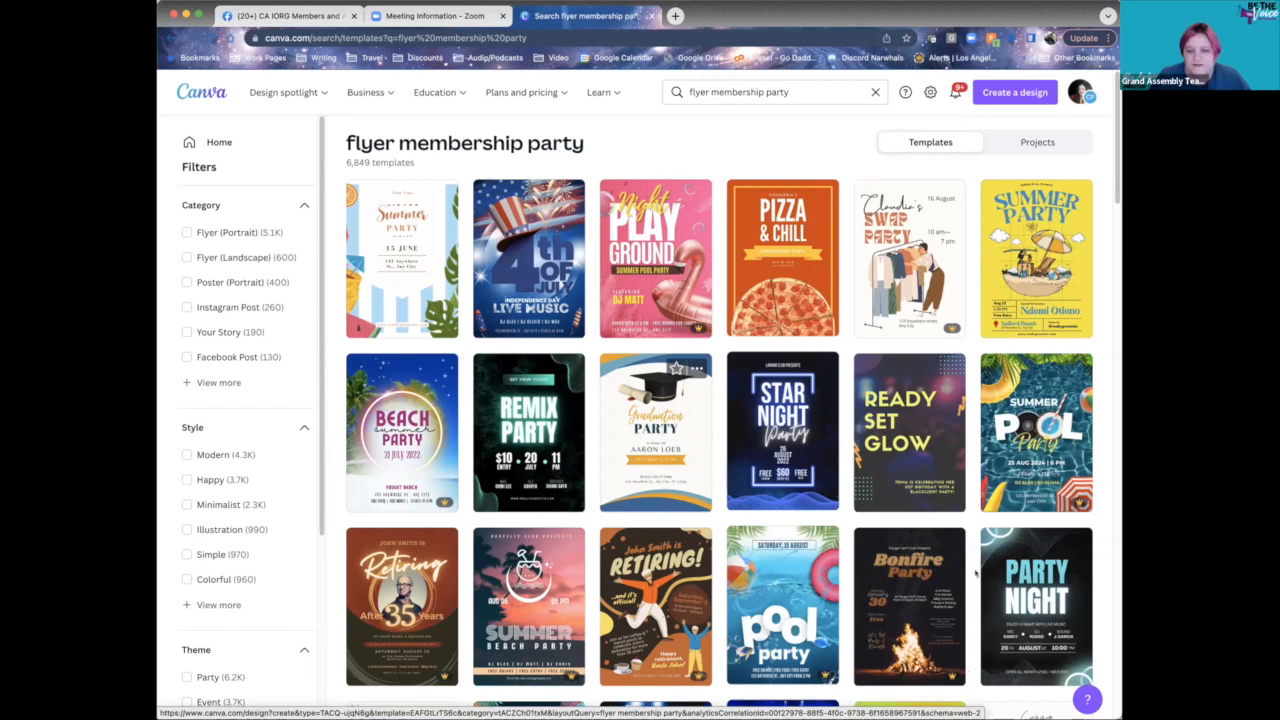
- Refine the template search by adding 'bear' to the query
{"action": "scroll", "coordinate": [968, 570], "scroll_direction": "down", "scroll_amount": 2}
{"action": "scroll", "coordinate": [967, 573], "scroll_direction": "up", "scroll_amount": 2}
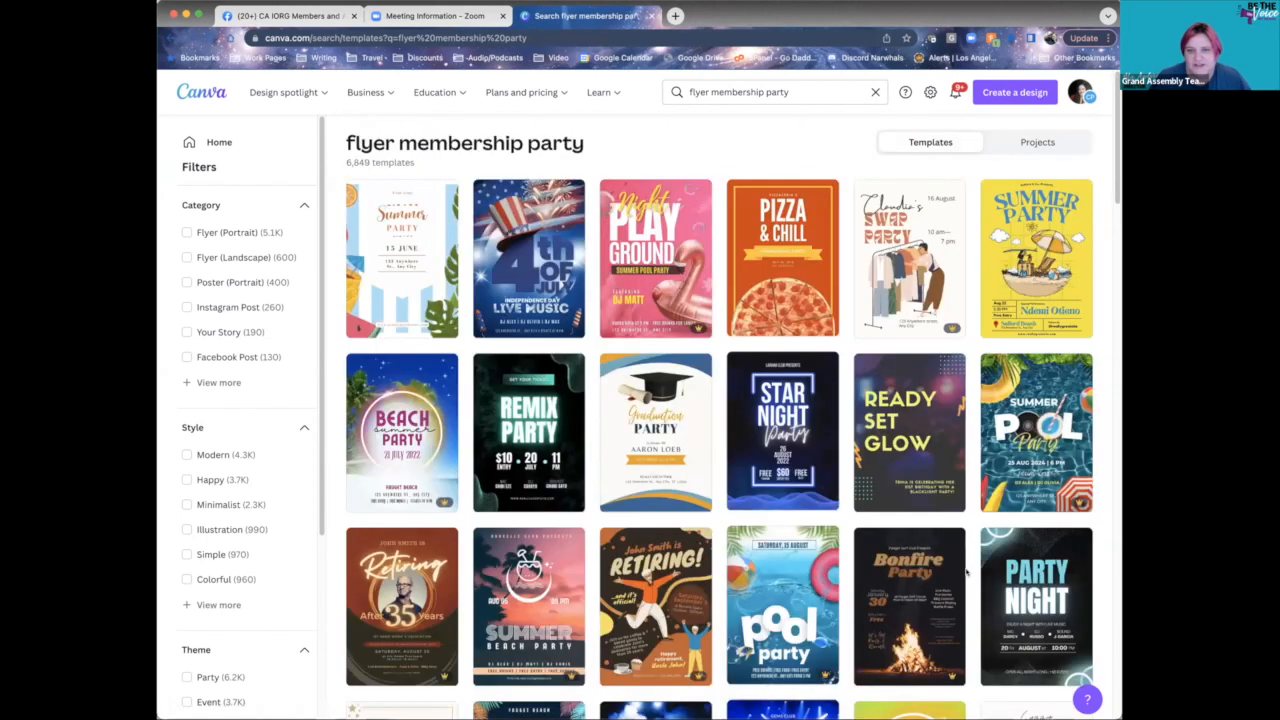
{"action": "left_click", "coordinate": [820, 93]}
{"action": "type", "text": "bear"}
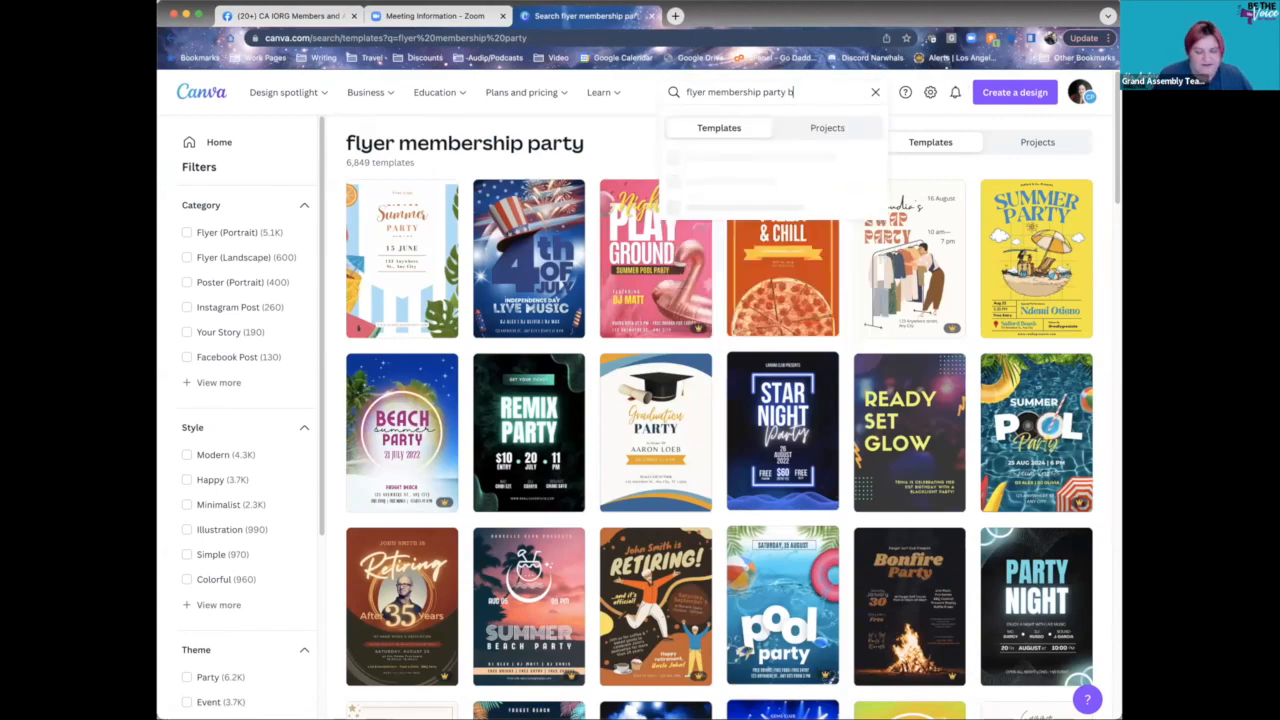
{"action": "key", "text": "Return"}
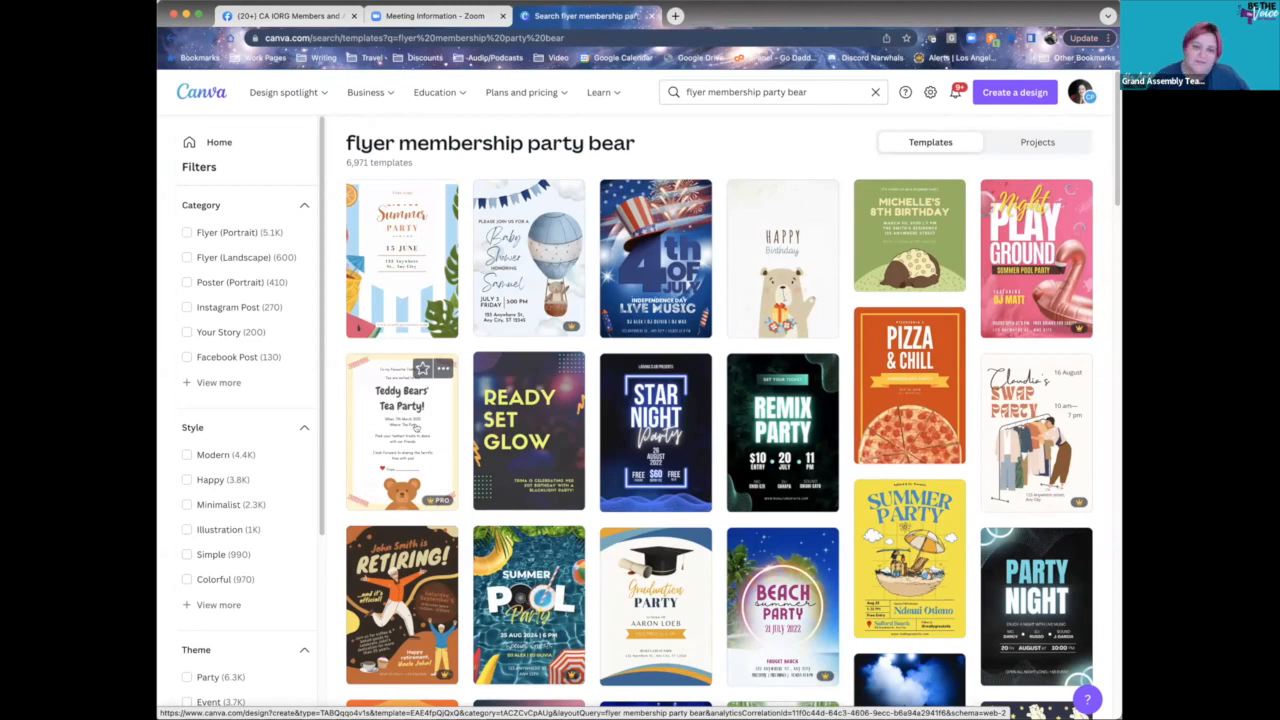
- Browse the bear flyer results and open the Teddy Bears' Tea Party template
{"action": "scroll", "coordinate": [415, 427], "scroll_direction": "down", "scroll_amount": 5}
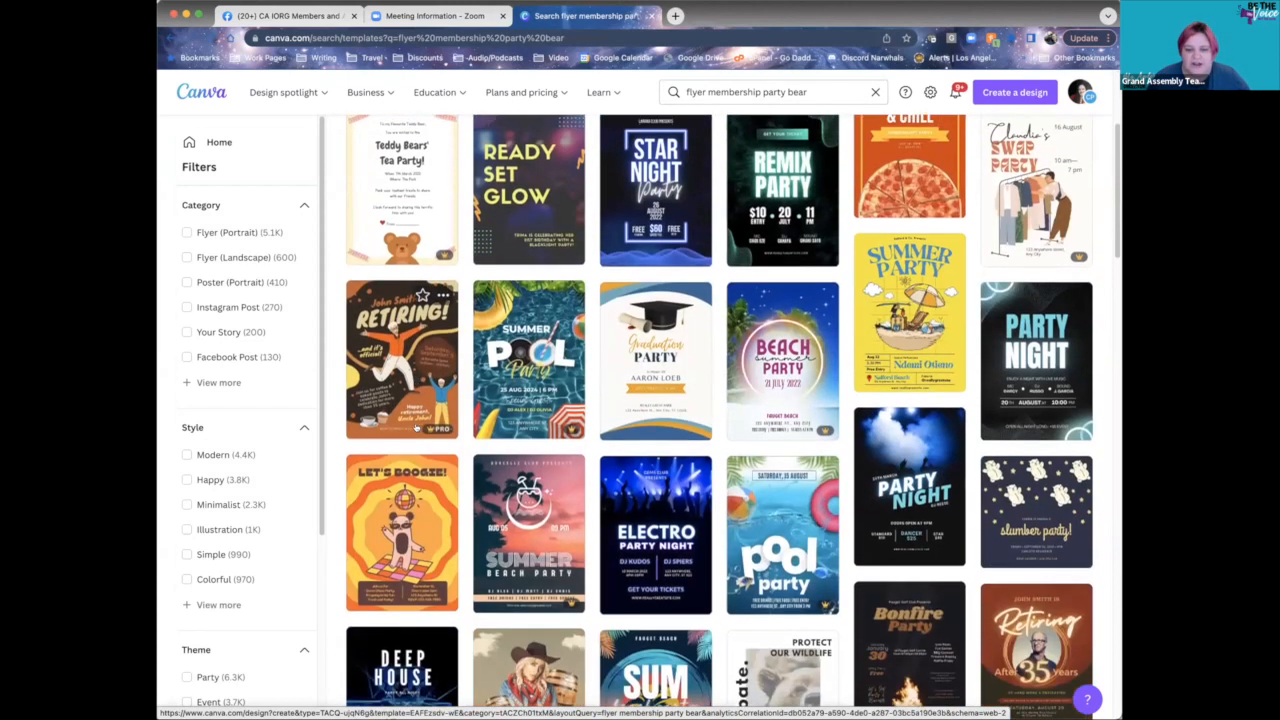
{"action": "scroll", "coordinate": [447, 427], "scroll_direction": "down", "scroll_amount": 2}
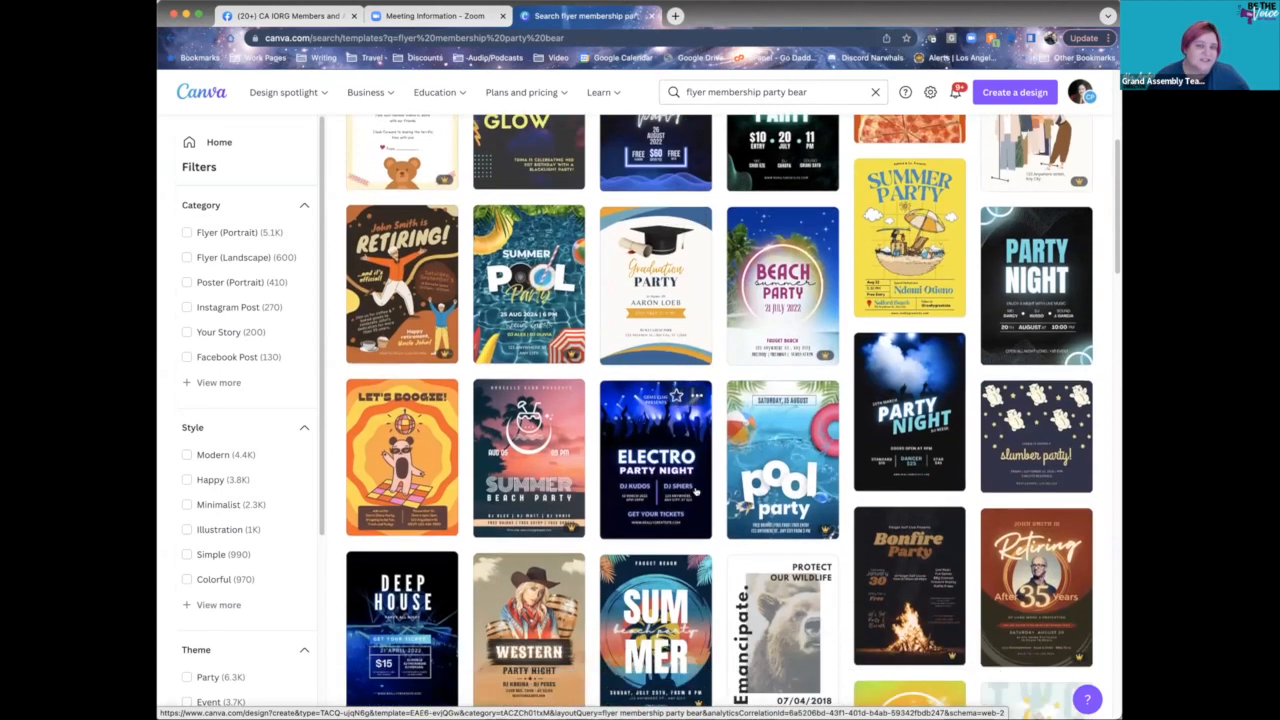
{"action": "scroll", "coordinate": [700, 495], "scroll_direction": "down", "scroll_amount": 7}
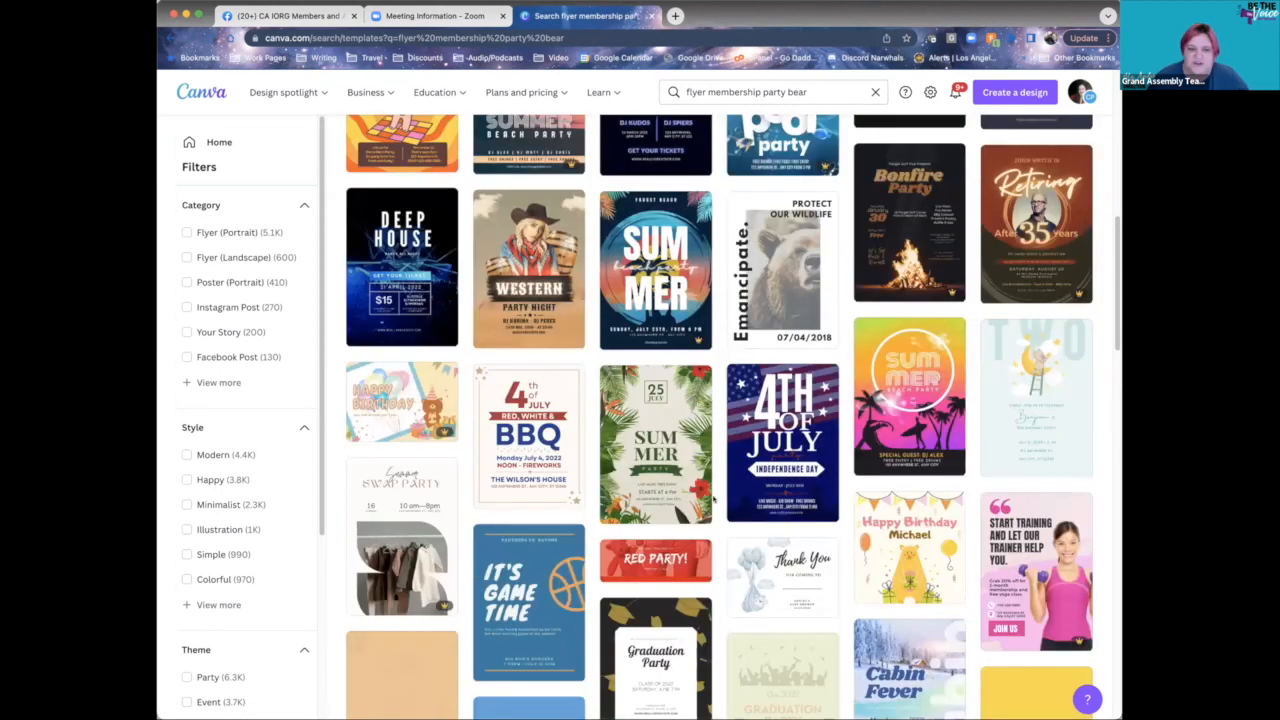
{"action": "scroll", "coordinate": [700, 490], "scroll_direction": "down", "scroll_amount": 1}
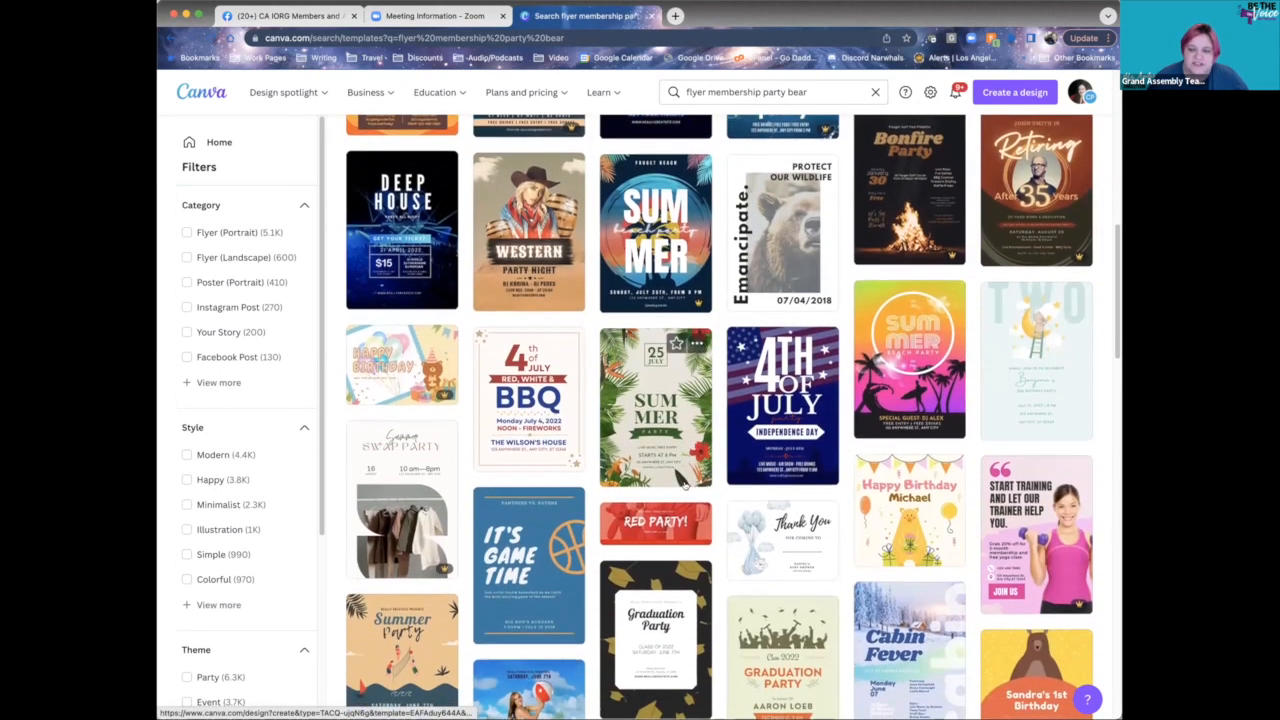
{"action": "scroll", "coordinate": [685, 483], "scroll_direction": "down", "scroll_amount": 6}
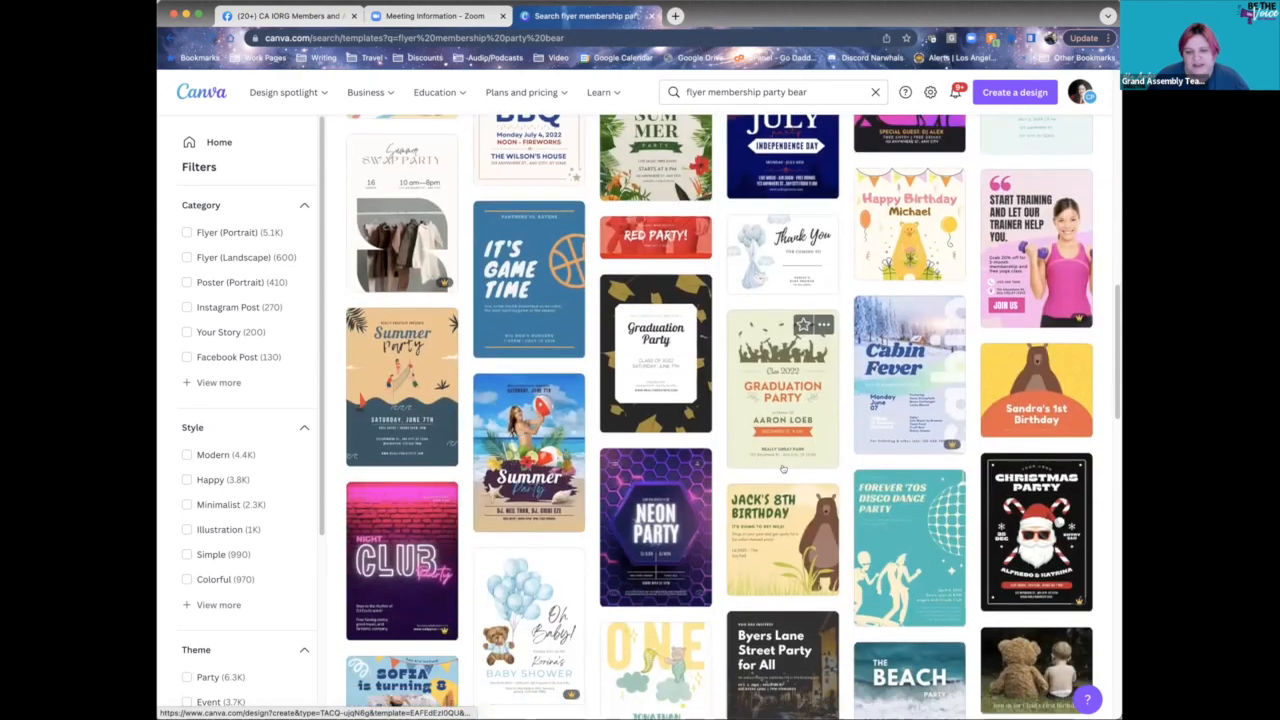
{"action": "scroll", "coordinate": [783, 469], "scroll_direction": "down", "scroll_amount": 3}
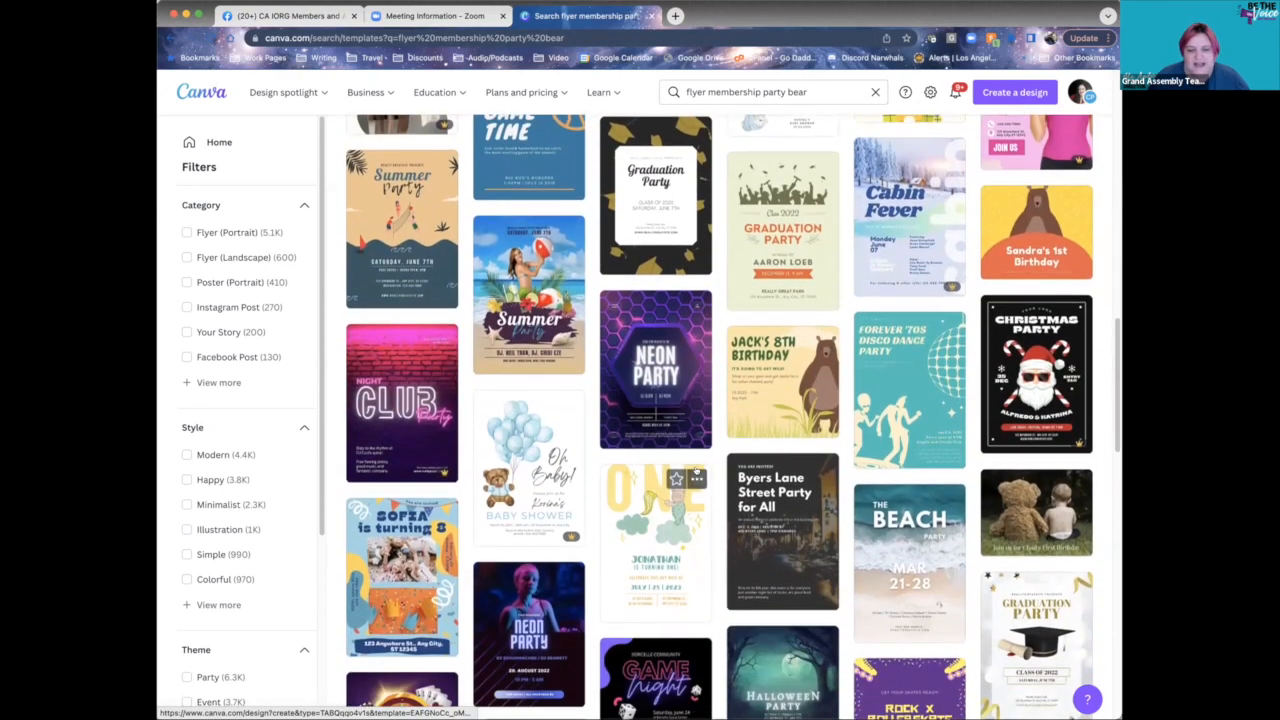
{"action": "scroll", "coordinate": [697, 470], "scroll_direction": "down", "scroll_amount": 5}
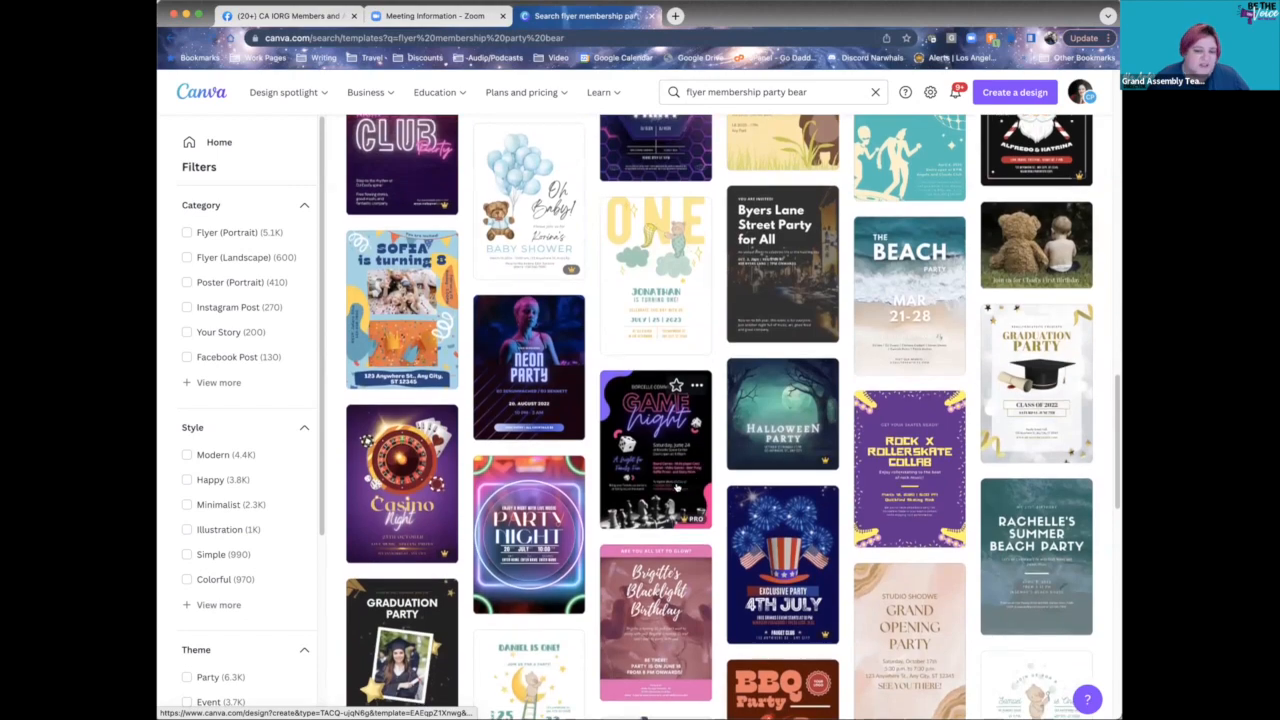
{"action": "scroll", "coordinate": [677, 487], "scroll_direction": "down", "scroll_amount": 1}
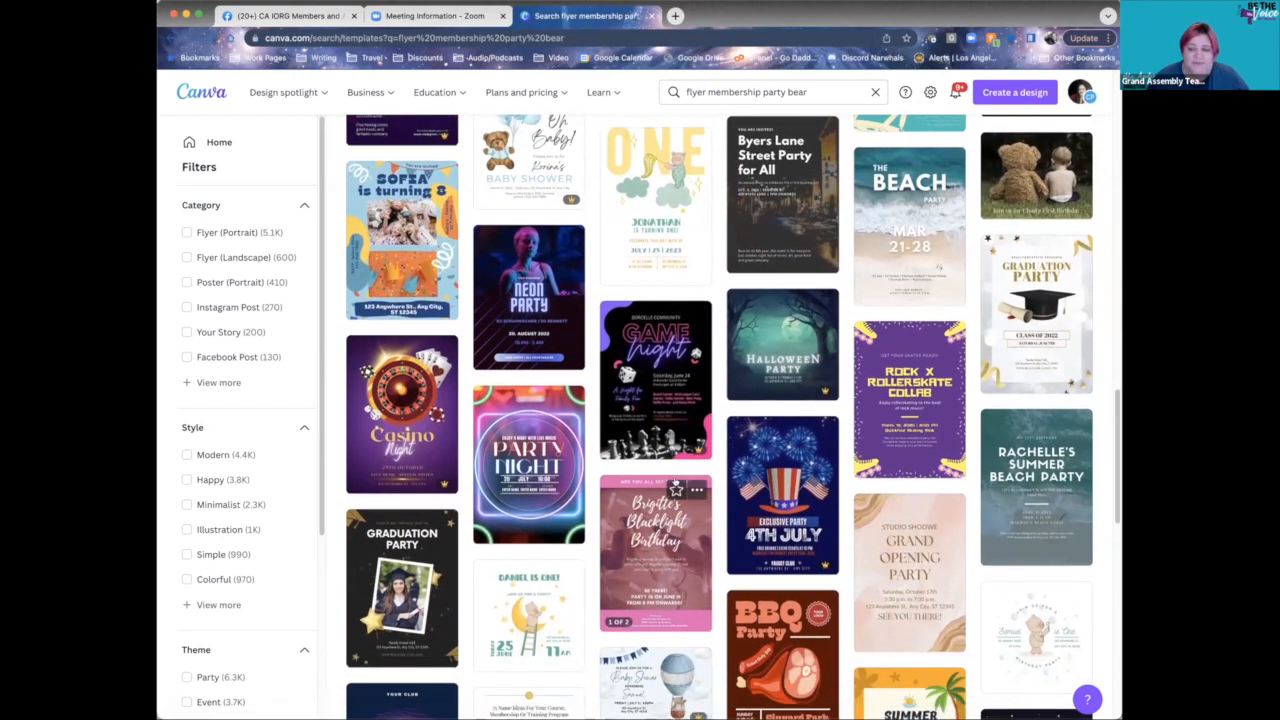
{"action": "scroll", "coordinate": [677, 487], "scroll_direction": "down", "scroll_amount": 15}
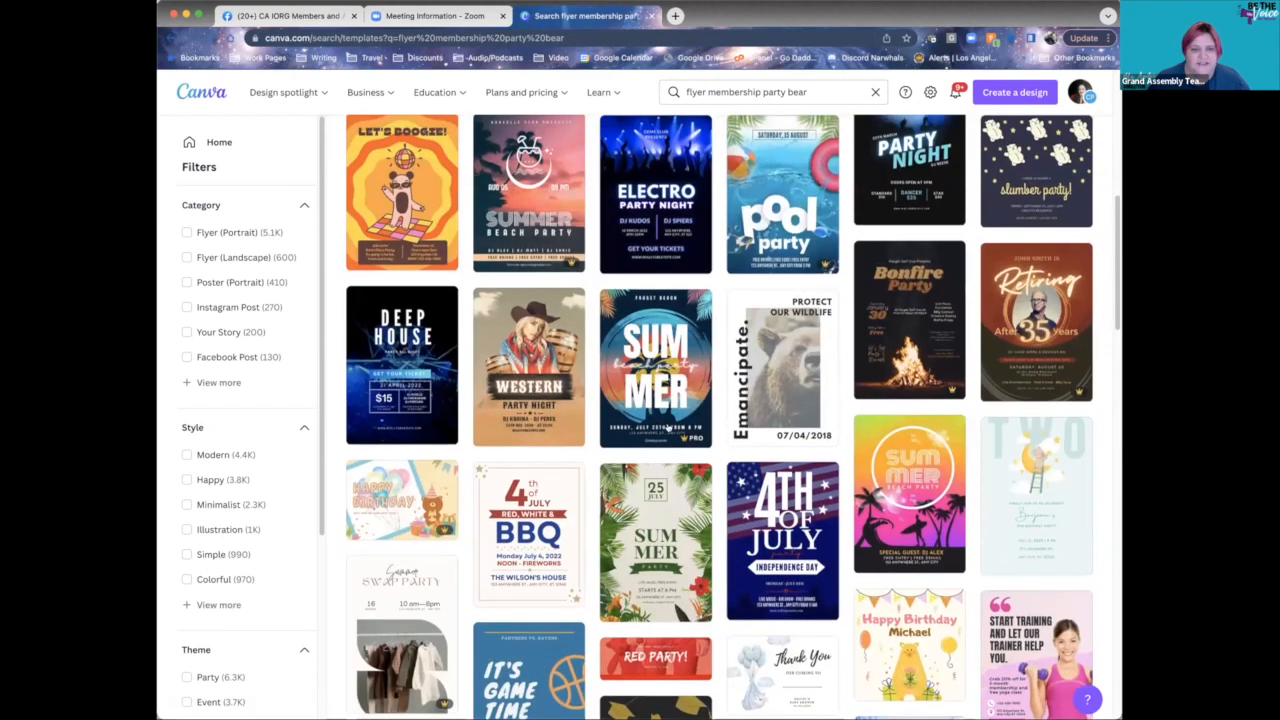
{"action": "scroll", "coordinate": [668, 428], "scroll_direction": "up", "scroll_amount": 8}
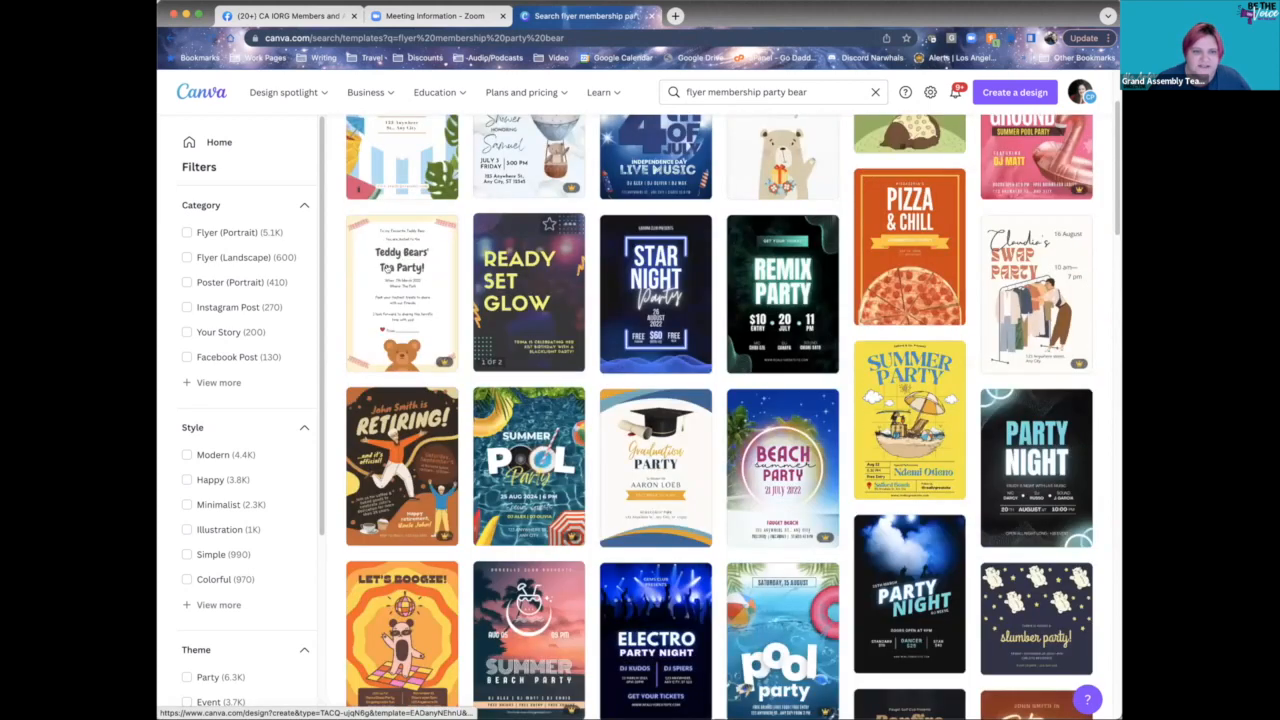
{"action": "left_click", "coordinate": [391, 282]}
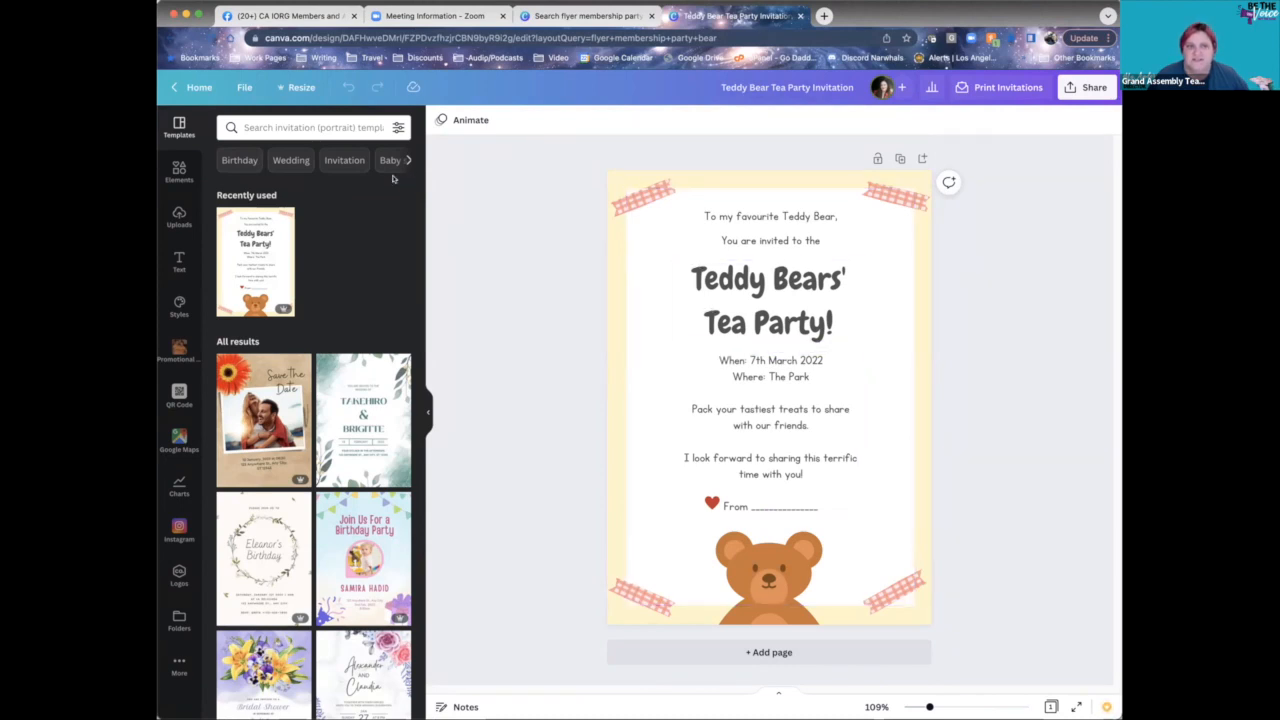
- Open the Canva home page in a new browser tab and switch to it
{"action": "right_click", "coordinate": [197, 88]}
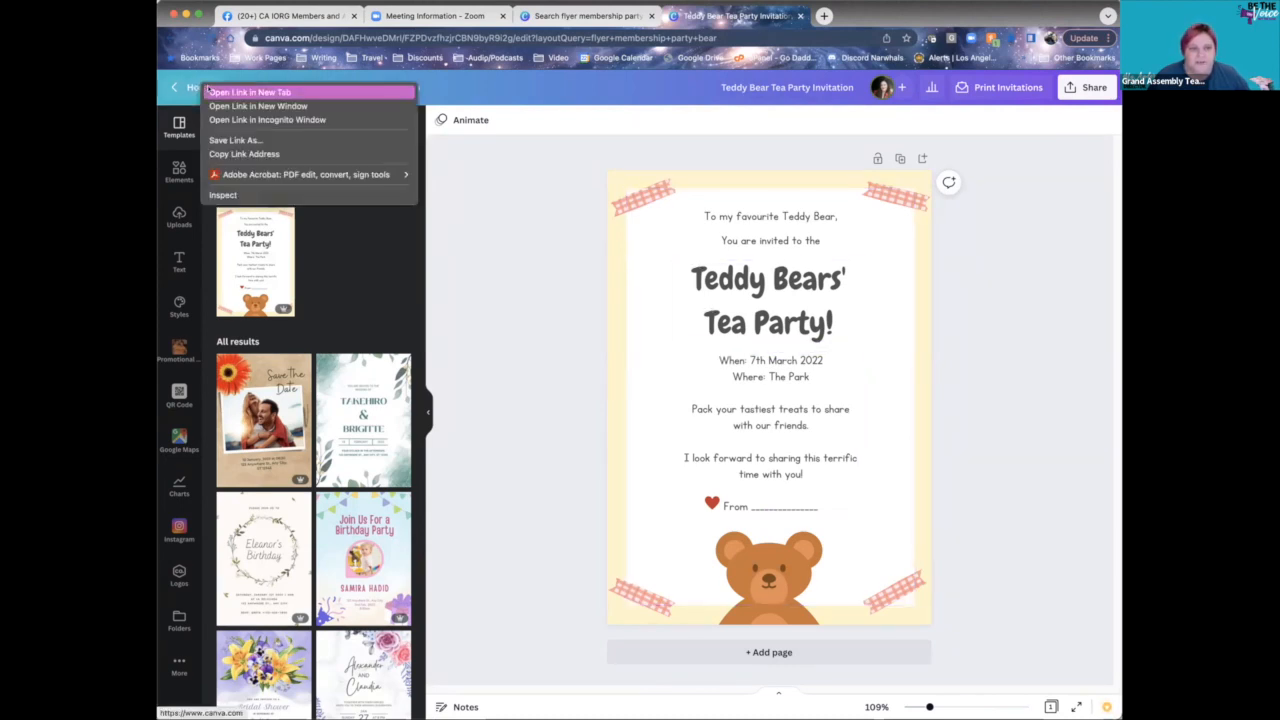
{"action": "left_click", "coordinate": [229, 94]}
{"action": "left_click", "coordinate": [870, 16]}
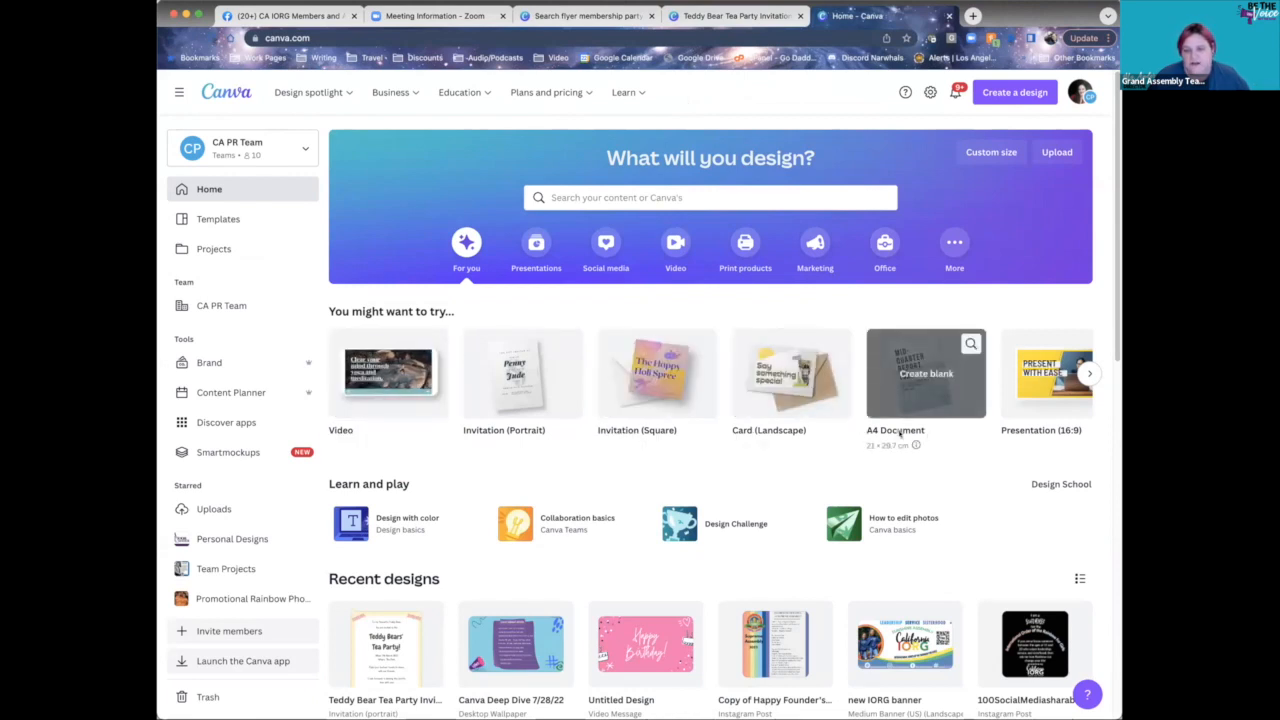
- Look through the suggested design types, then search templates for 'instagram post teddy bear'
{"action": "left_click", "coordinate": [1087, 372]}
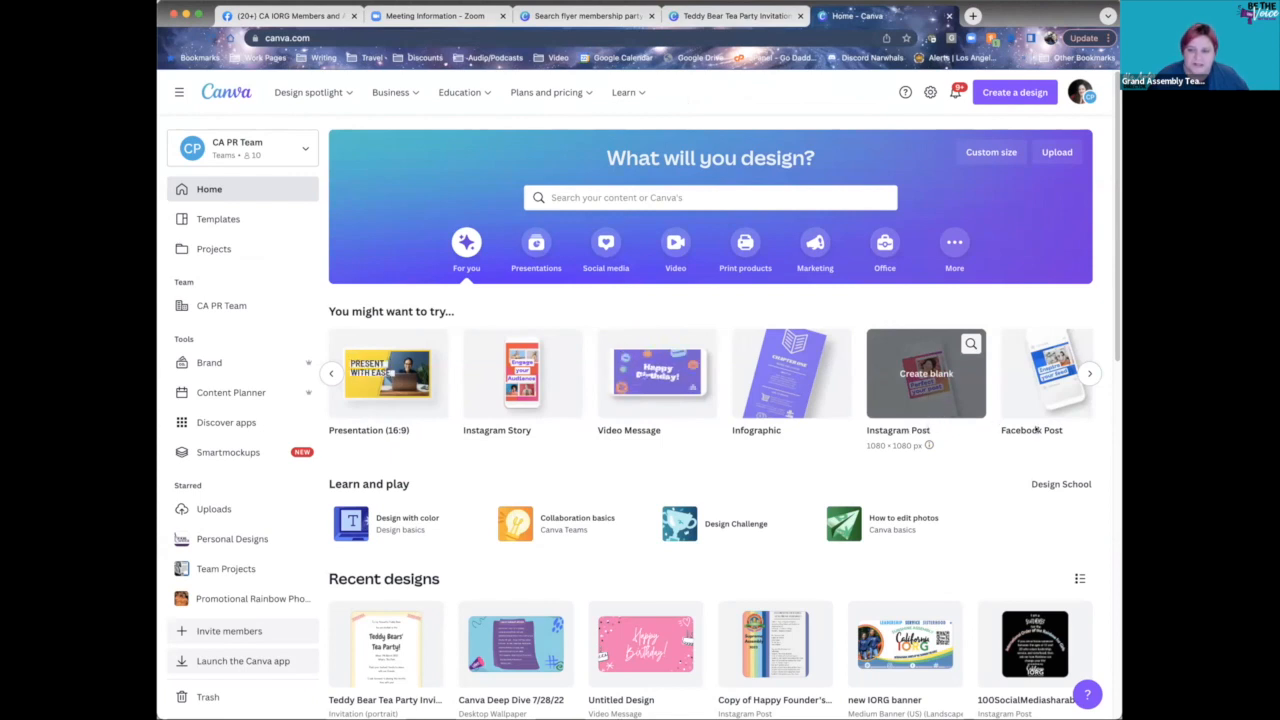
{"action": "left_click", "coordinate": [1087, 374]}
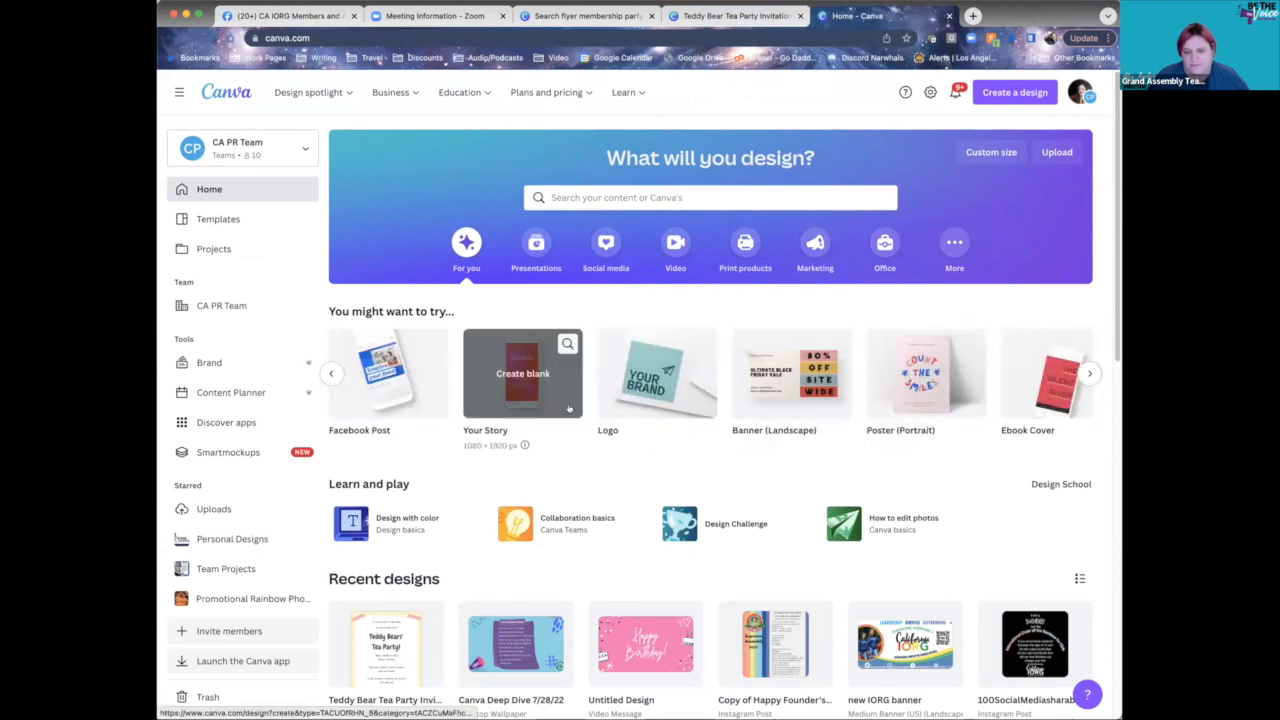
{"action": "left_click", "coordinate": [710, 197]}
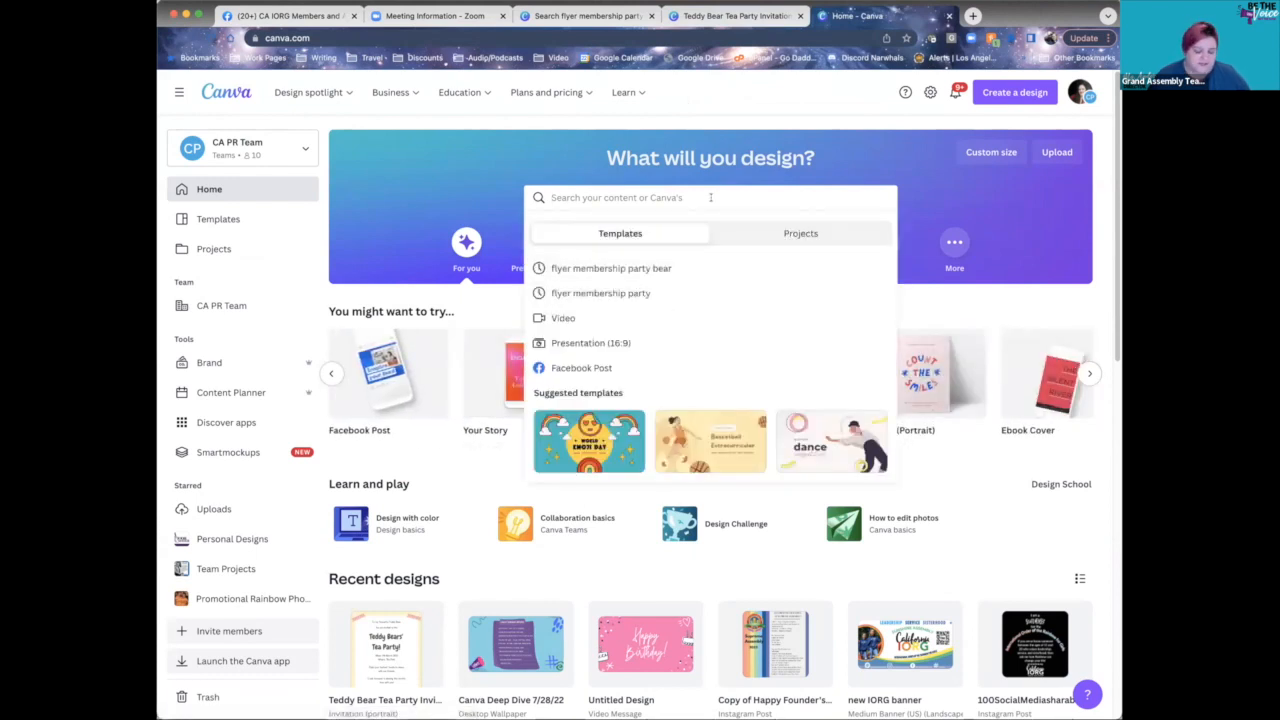
{"action": "type", "text": "instagram po"}
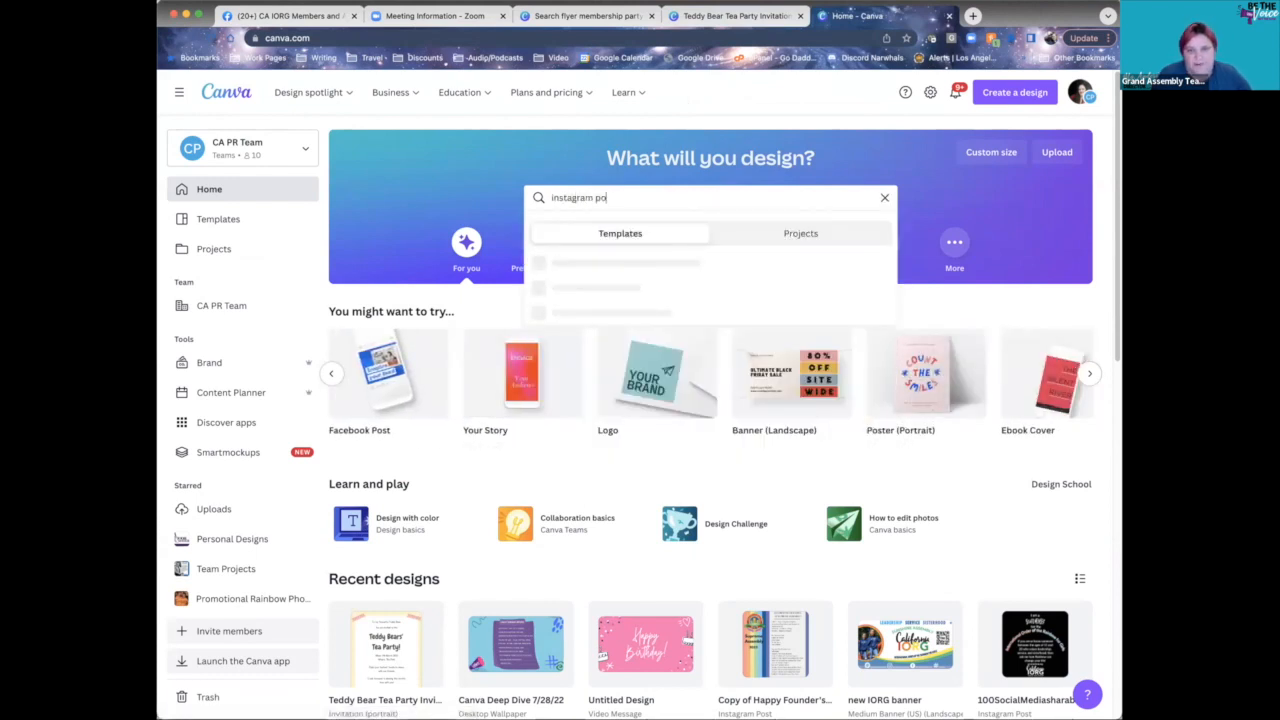
{"action": "type", "text": "st teddy bear"}
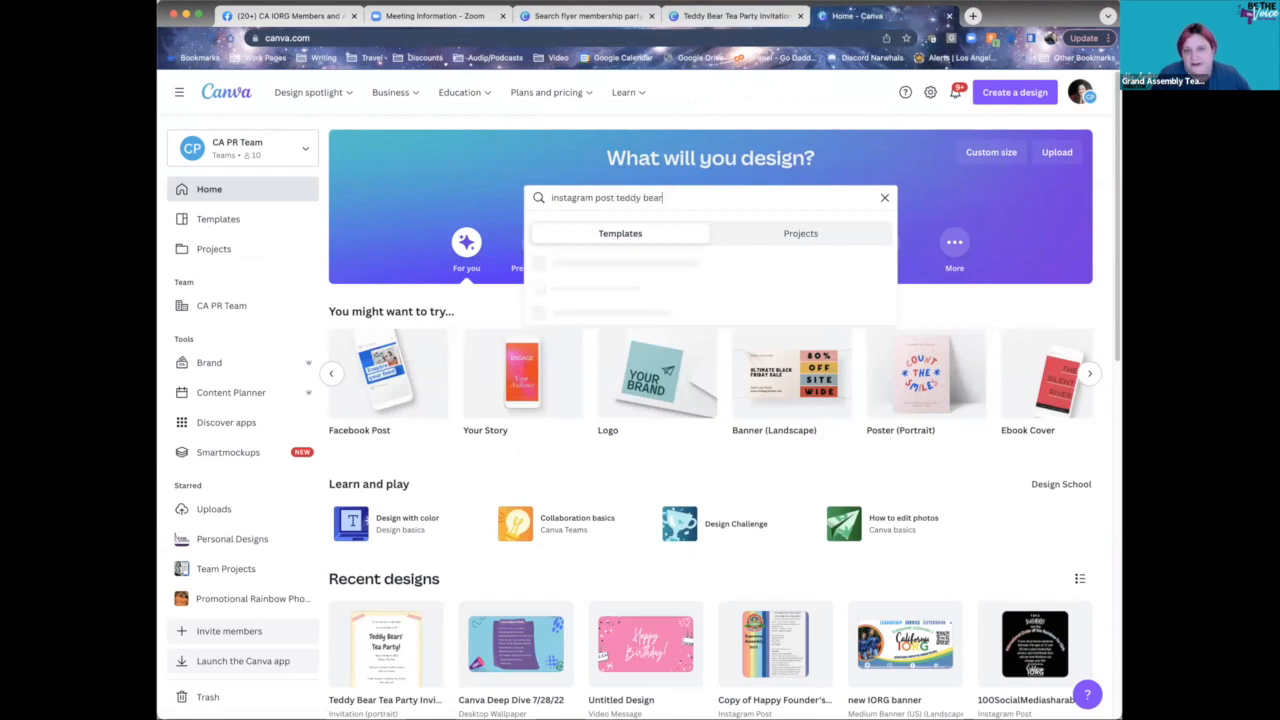
{"action": "key", "text": "Return"}
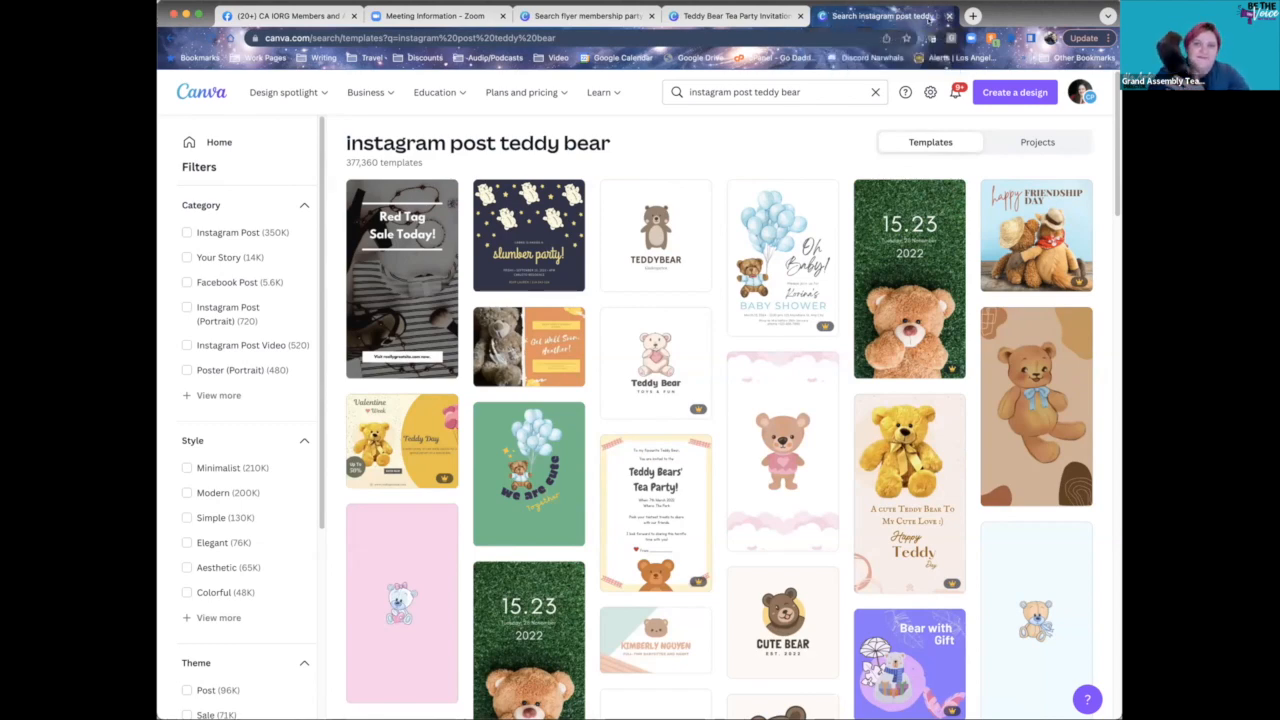
- Close the search results tab to return to the Teddy Bear Tea Party Invitation
{"action": "left_click", "coordinate": [948, 16]}
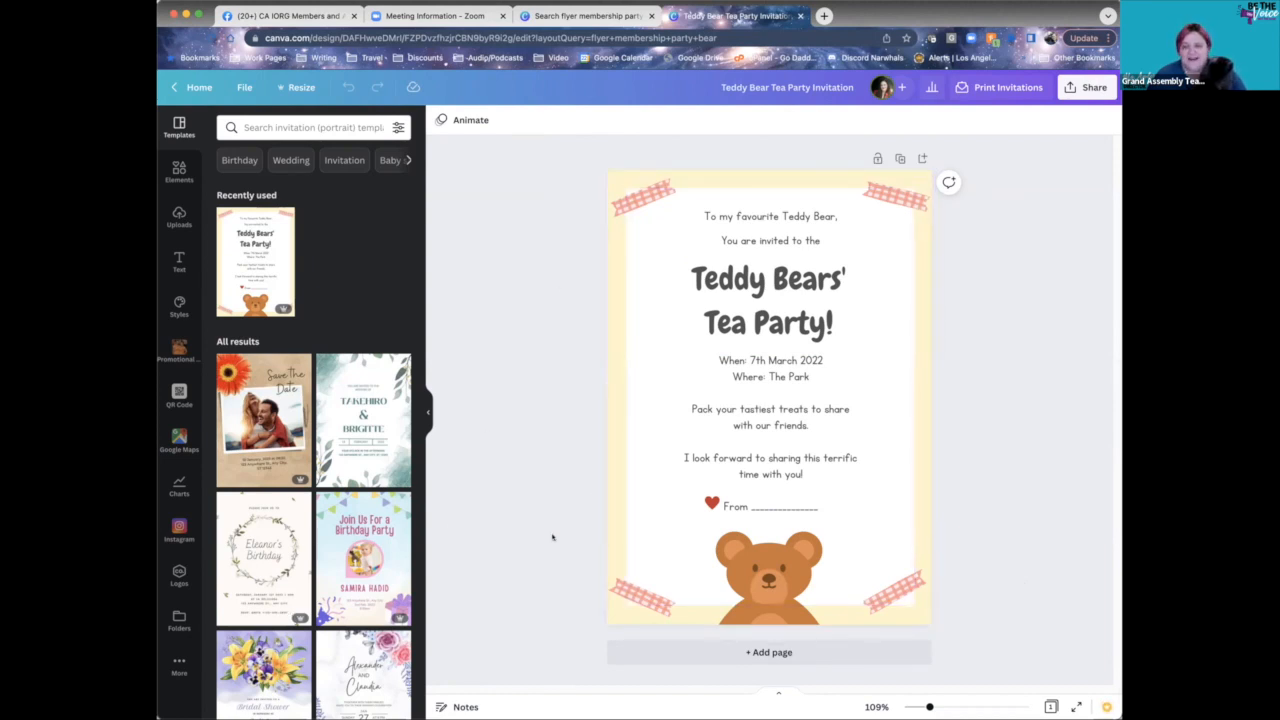
- Go to gocarainbow.org in a new tab and open the Public Relations Team page
{"action": "left_click", "coordinate": [824, 16]}
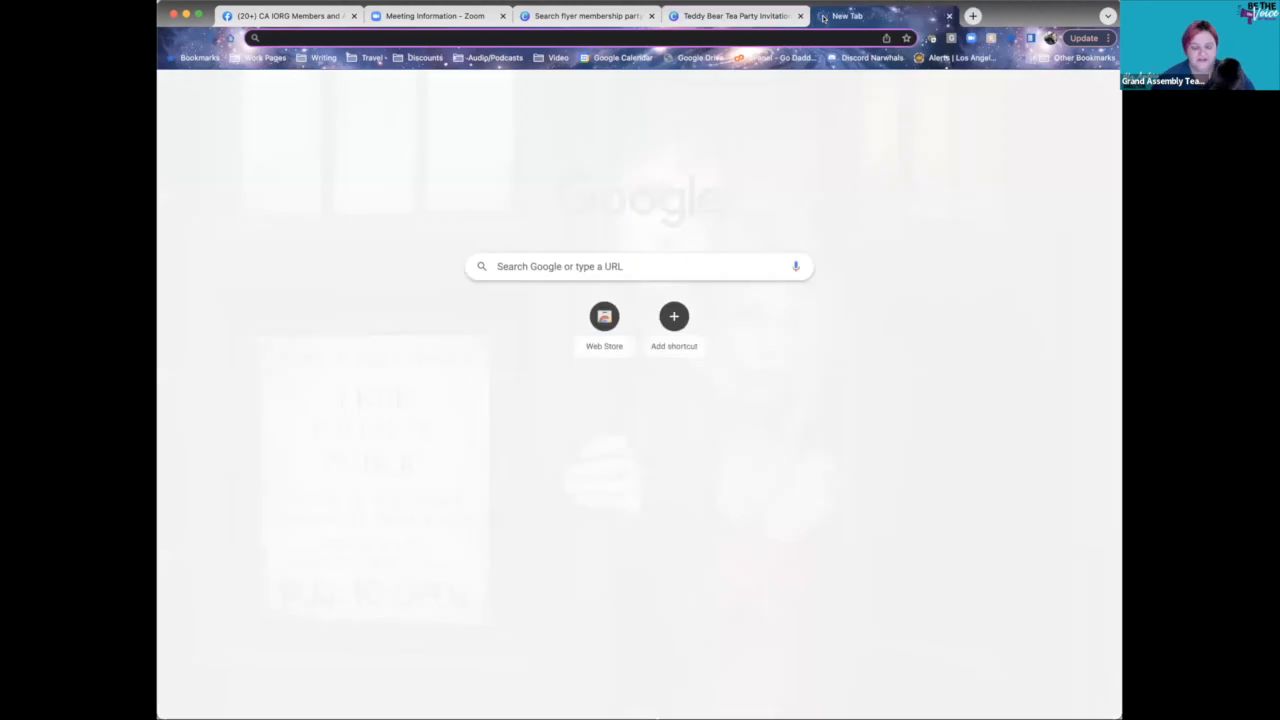
{"action": "type", "text": "gocarainbow.org"}
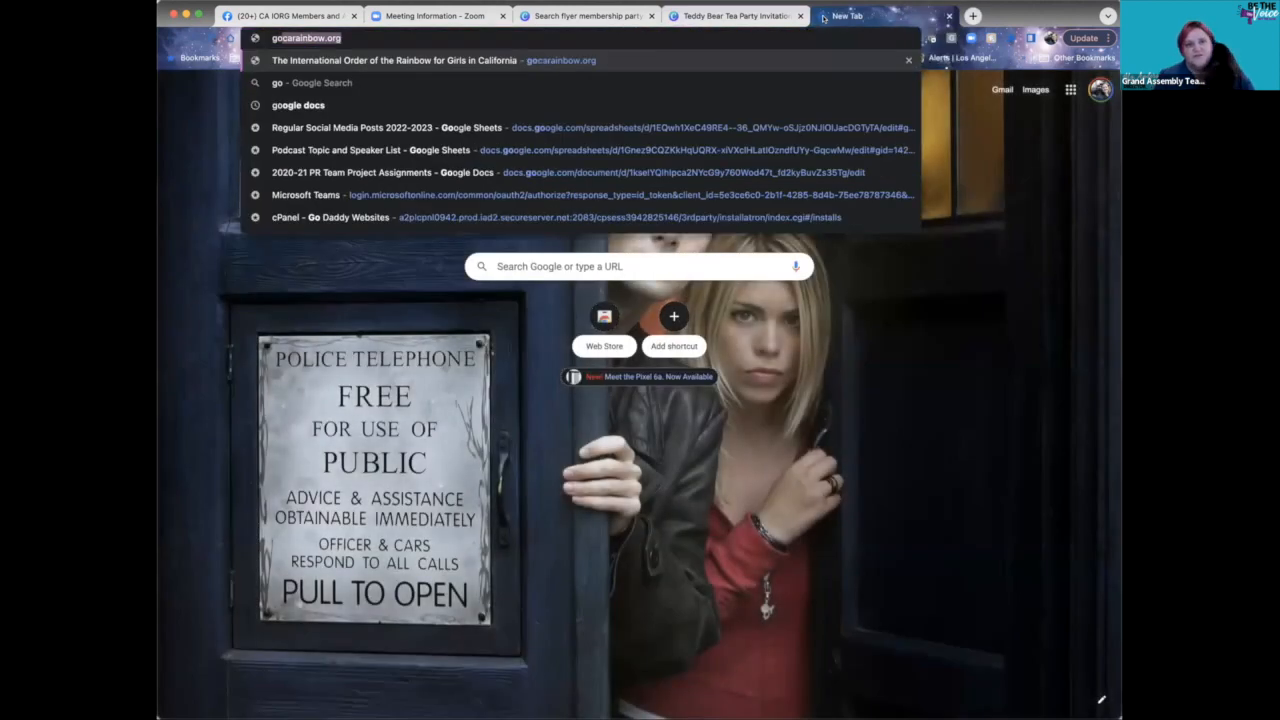
{"action": "key", "text": "Return"}
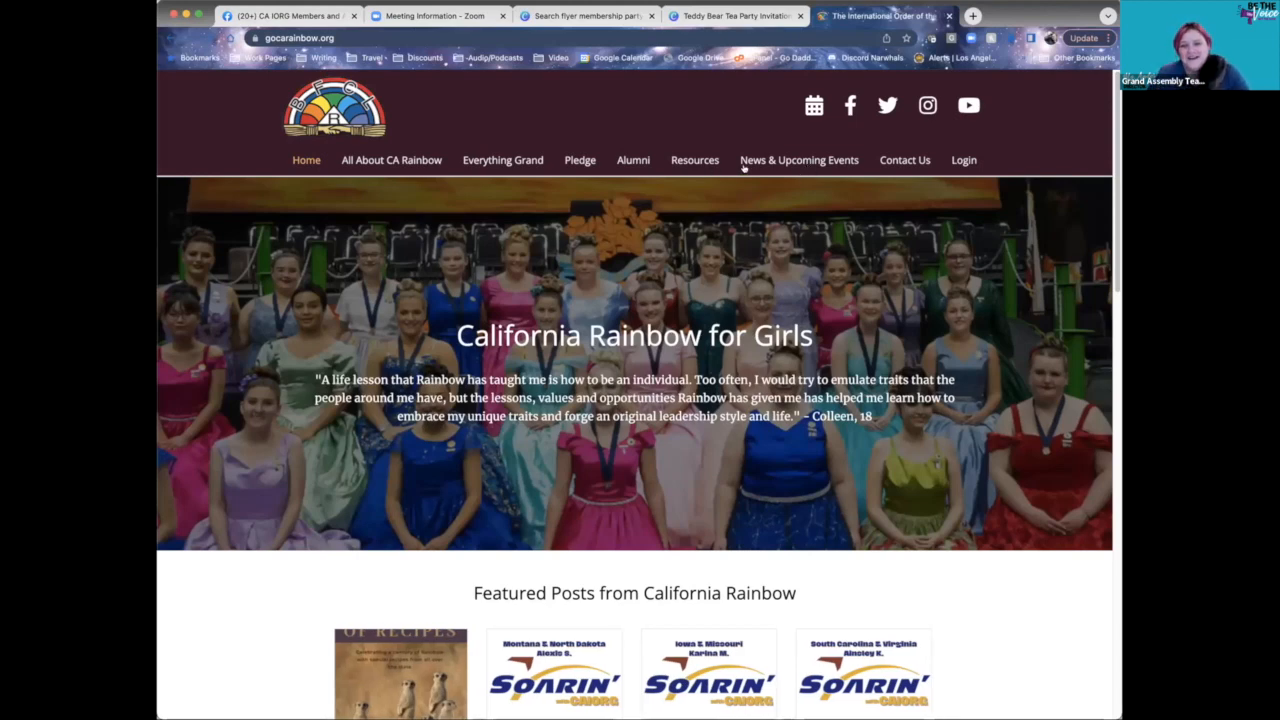
{"action": "mouse_move", "coordinate": [694, 163]}
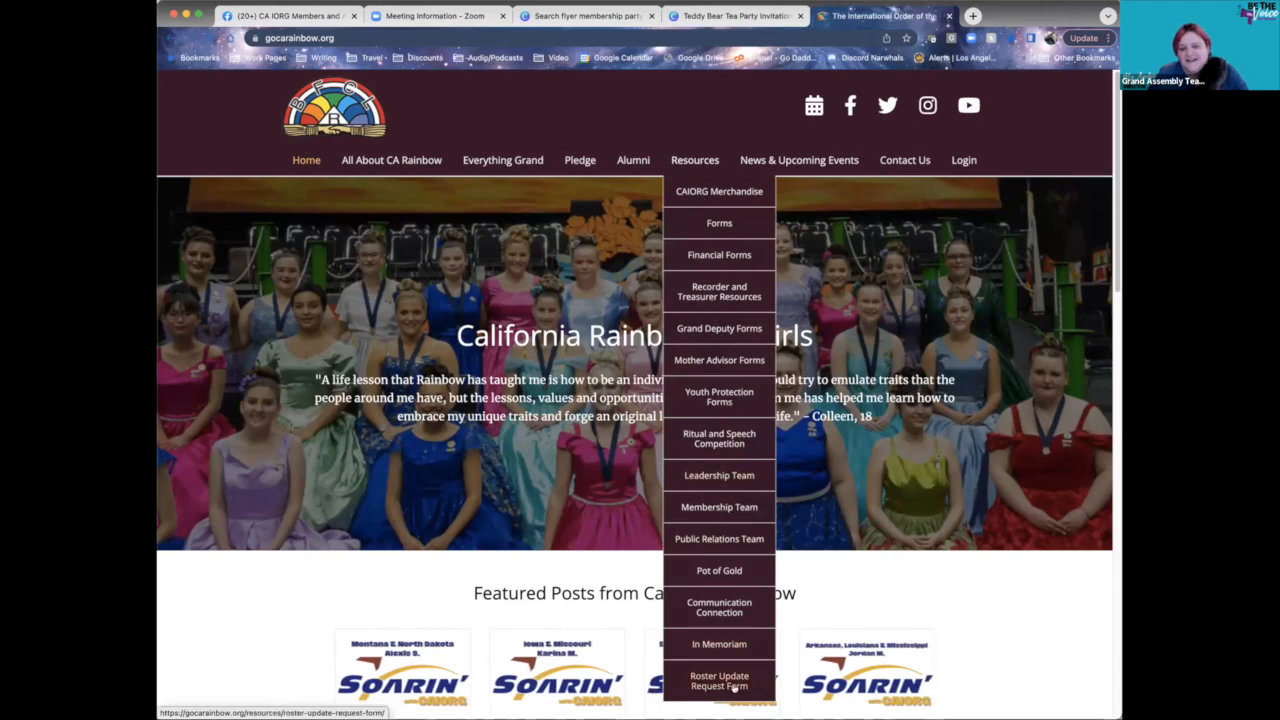
{"action": "left_click", "coordinate": [705, 541]}
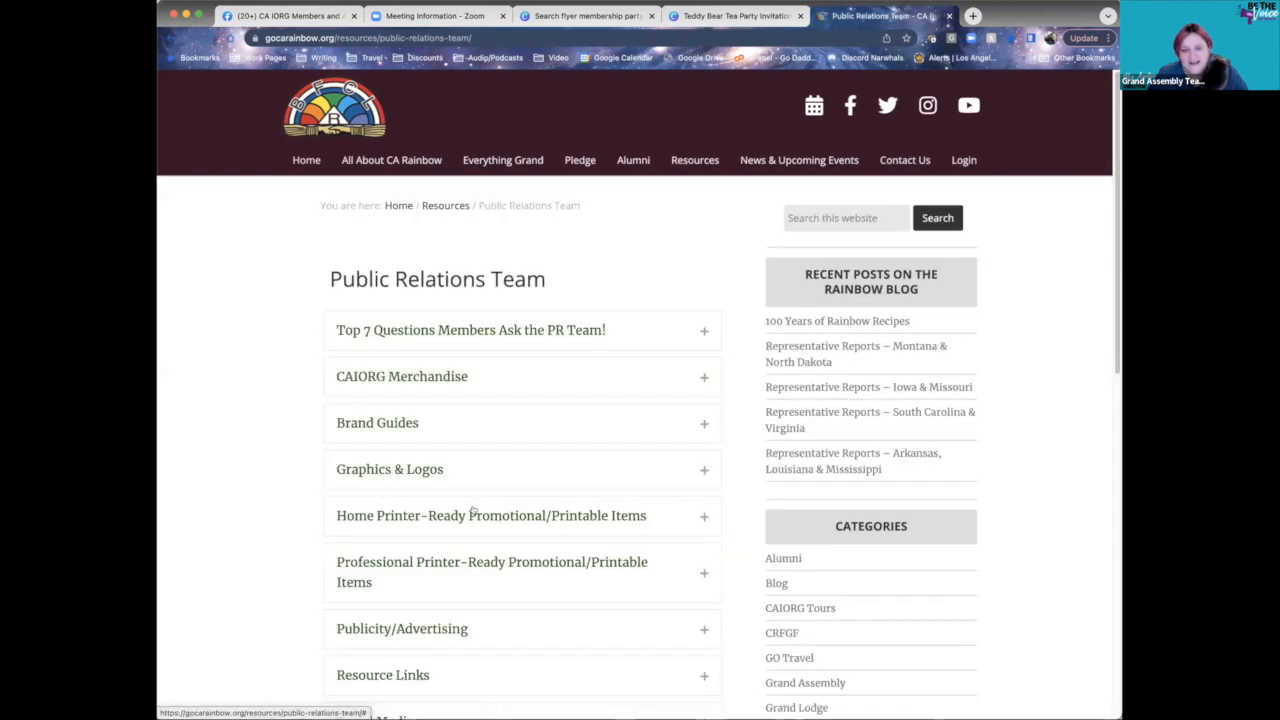
- Expand and review the Graphics & Logos downloads, then close the website tab
{"action": "scroll", "coordinate": [608, 513], "scroll_direction": "down", "scroll_amount": 5}
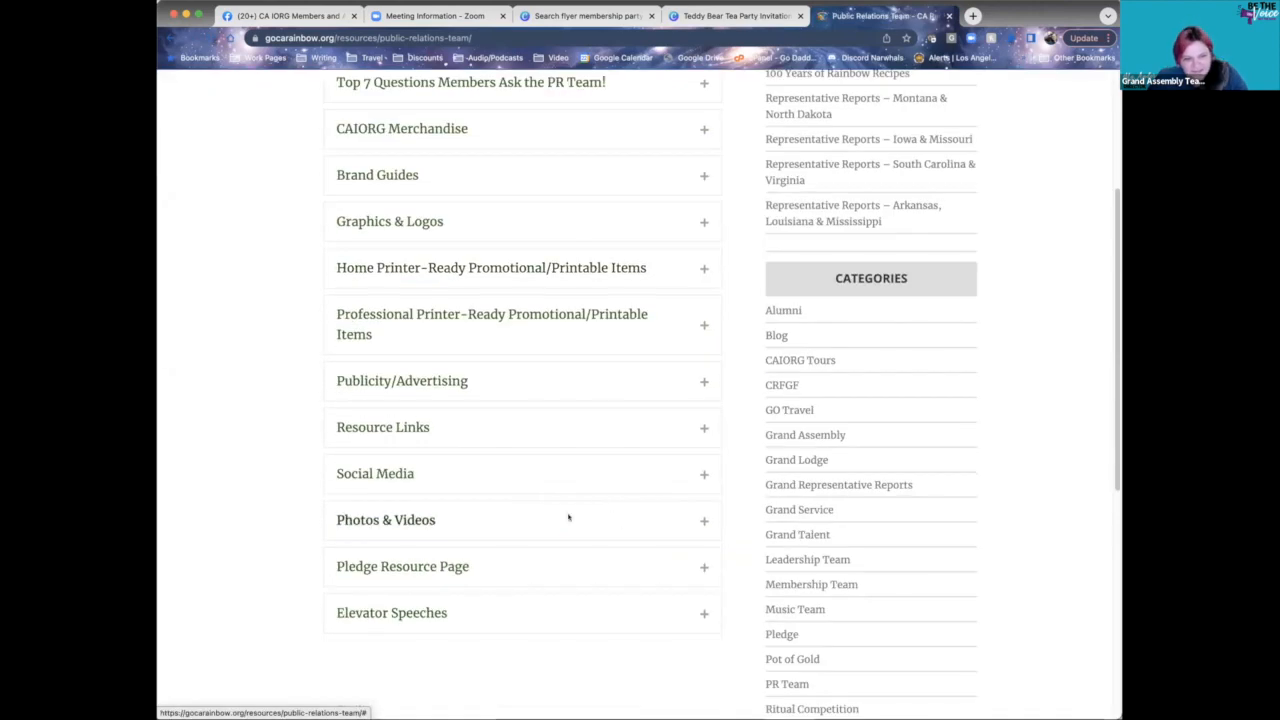
{"action": "left_click", "coordinate": [699, 223]}
{"action": "scroll", "coordinate": [715, 334], "scroll_direction": "down", "scroll_amount": 3}
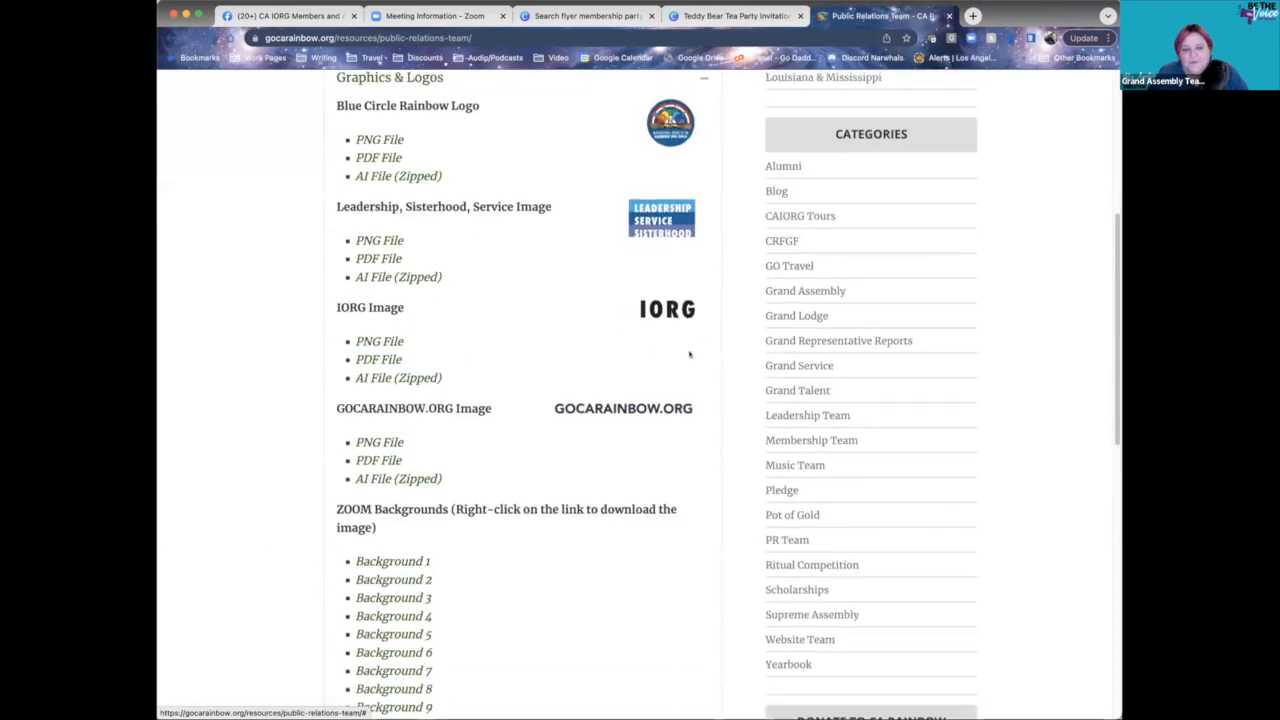
{"action": "scroll", "coordinate": [689, 354], "scroll_direction": "down", "scroll_amount": 3}
{"action": "scroll", "coordinate": [686, 354], "scroll_direction": "up", "scroll_amount": 3}
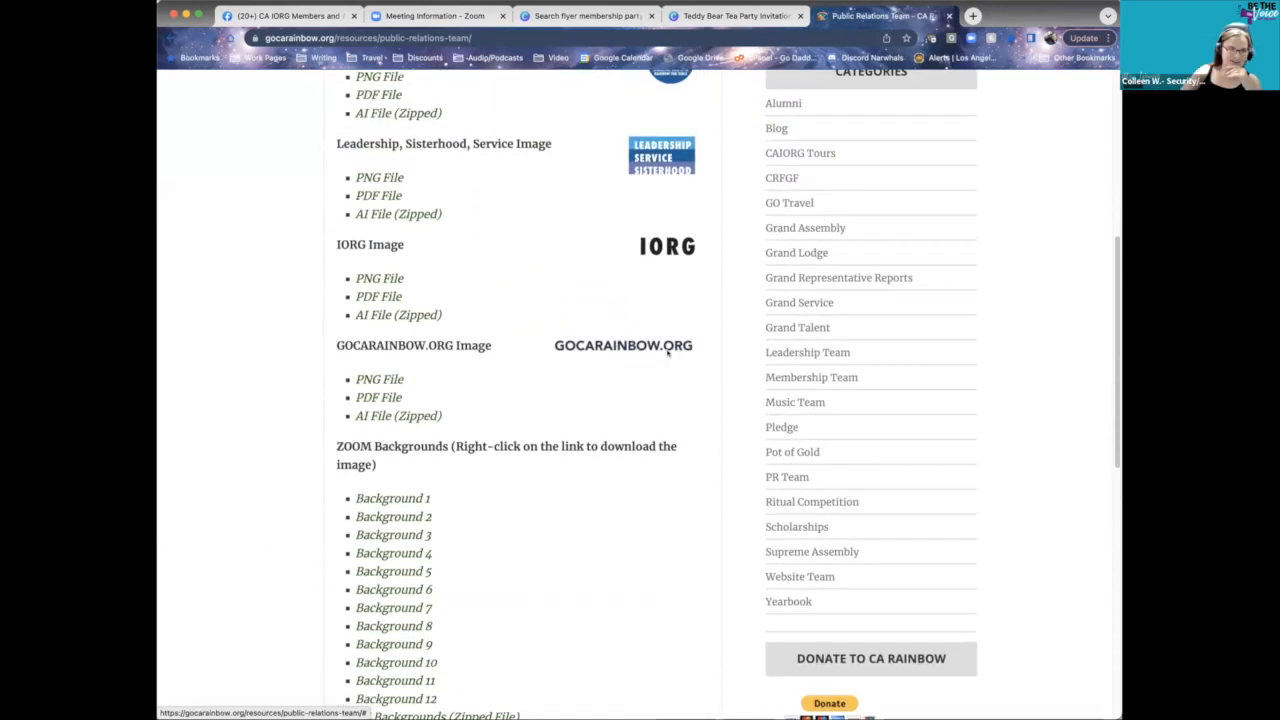
{"action": "scroll", "coordinate": [663, 348], "scroll_direction": "up", "scroll_amount": 2}
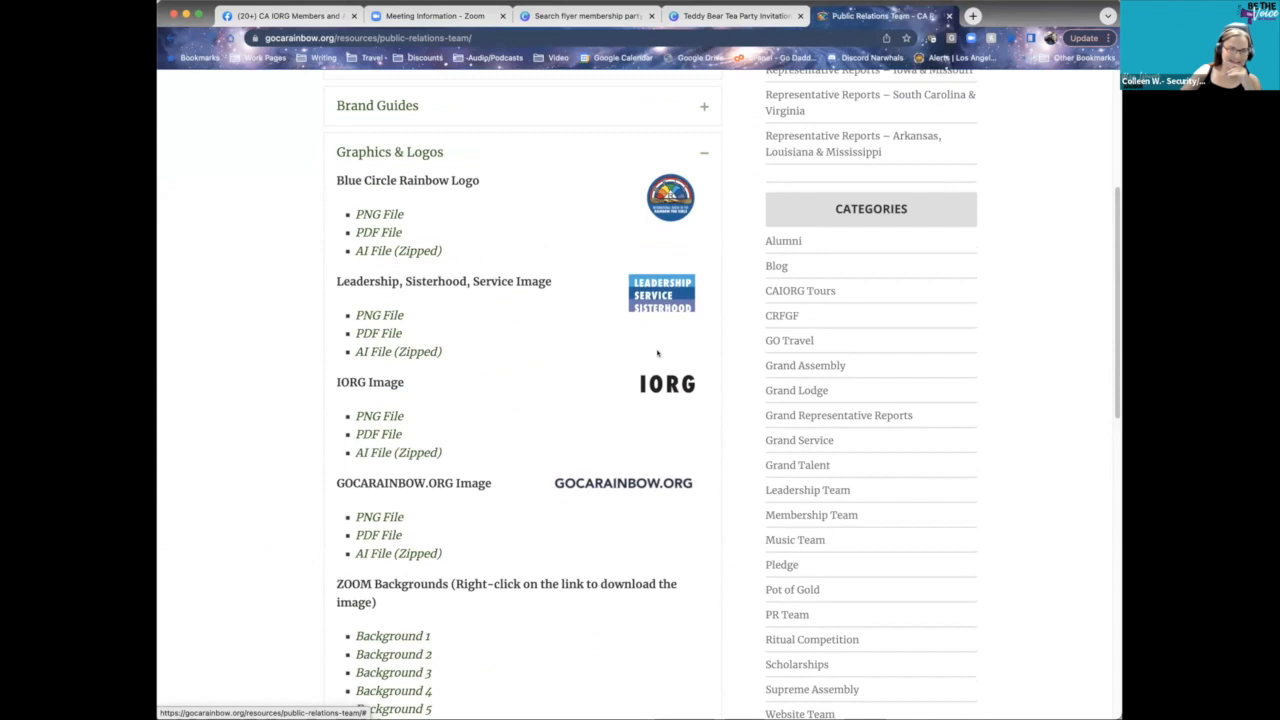
{"action": "scroll", "coordinate": [656, 353], "scroll_direction": "down", "scroll_amount": 1}
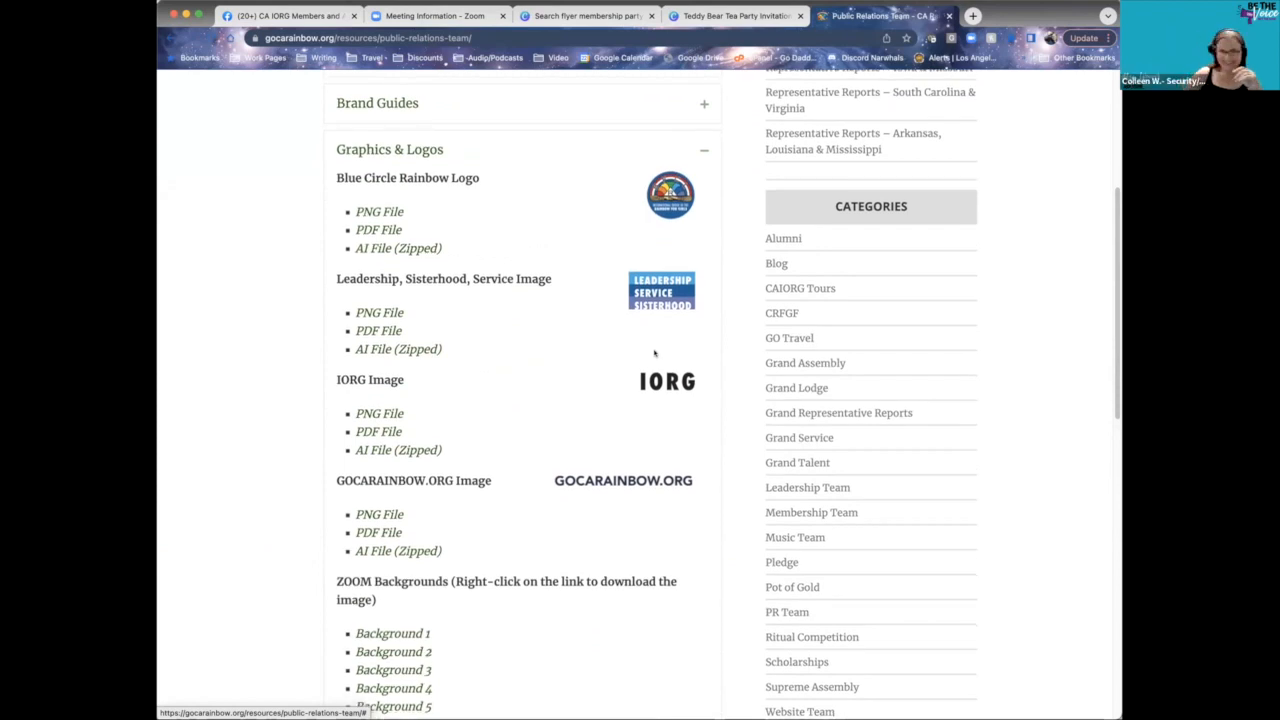
{"action": "scroll", "coordinate": [680, 350], "scroll_direction": "down", "scroll_amount": 1}
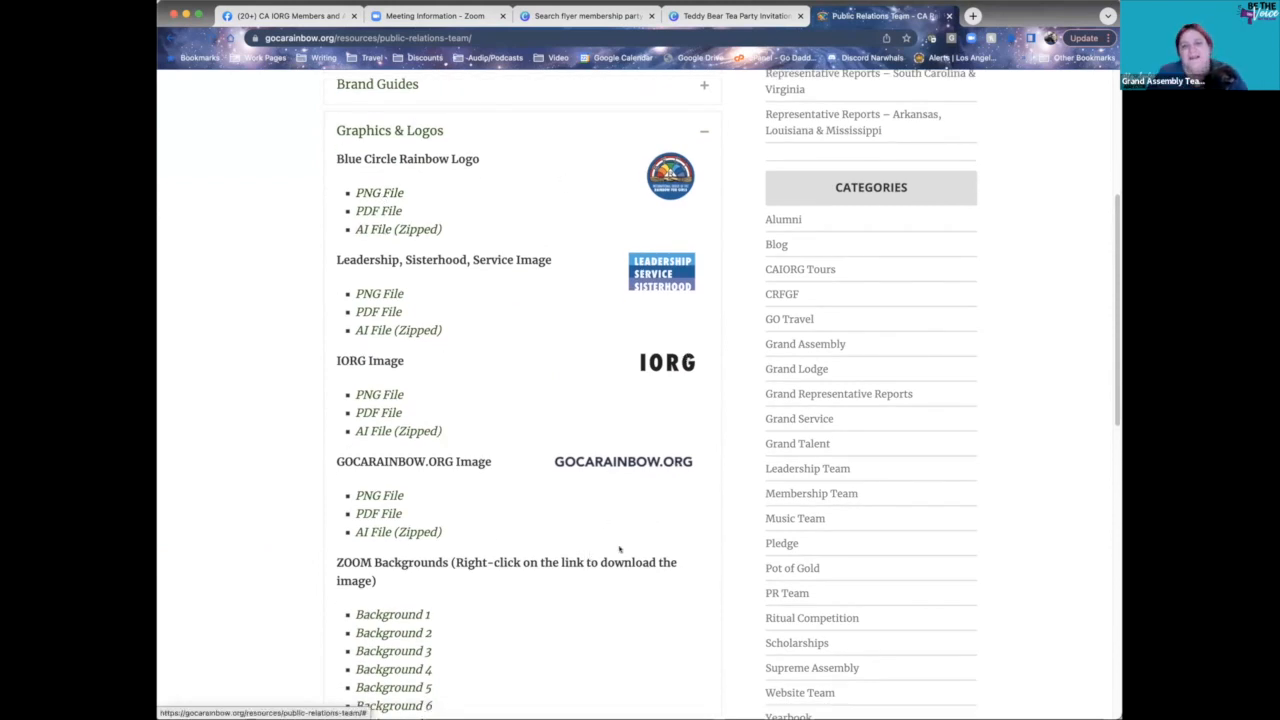
{"action": "scroll", "coordinate": [619, 548], "scroll_direction": "up", "scroll_amount": 2}
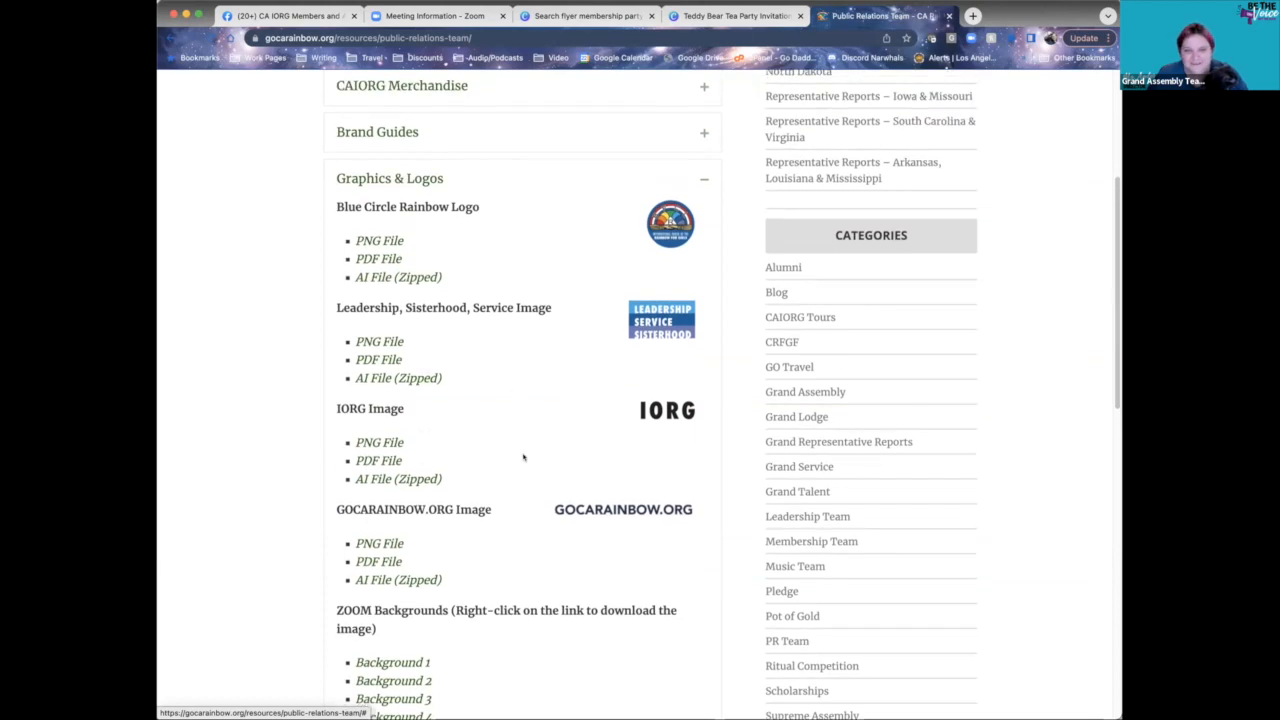
{"action": "scroll", "coordinate": [523, 457], "scroll_direction": "up", "scroll_amount": 10}
{"action": "scroll", "coordinate": [522, 445], "scroll_direction": "down", "scroll_amount": 12}
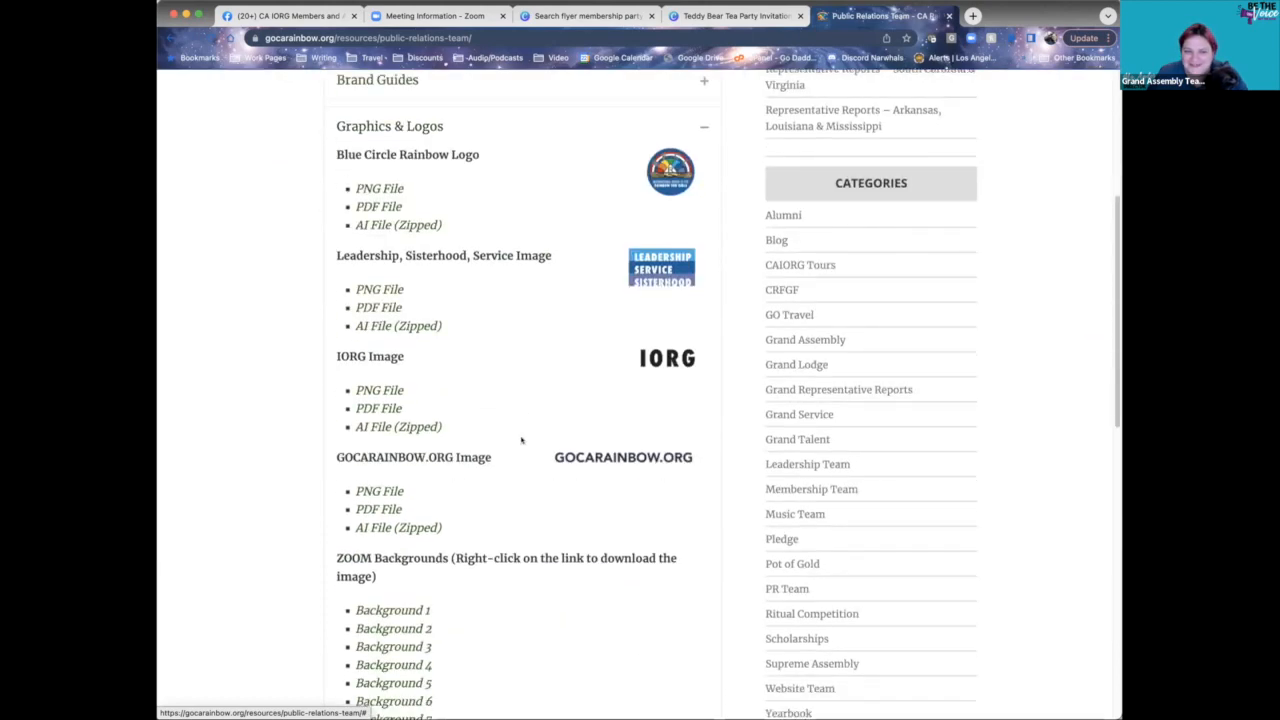
{"action": "scroll", "coordinate": [521, 440], "scroll_direction": "down", "scroll_amount": 10}
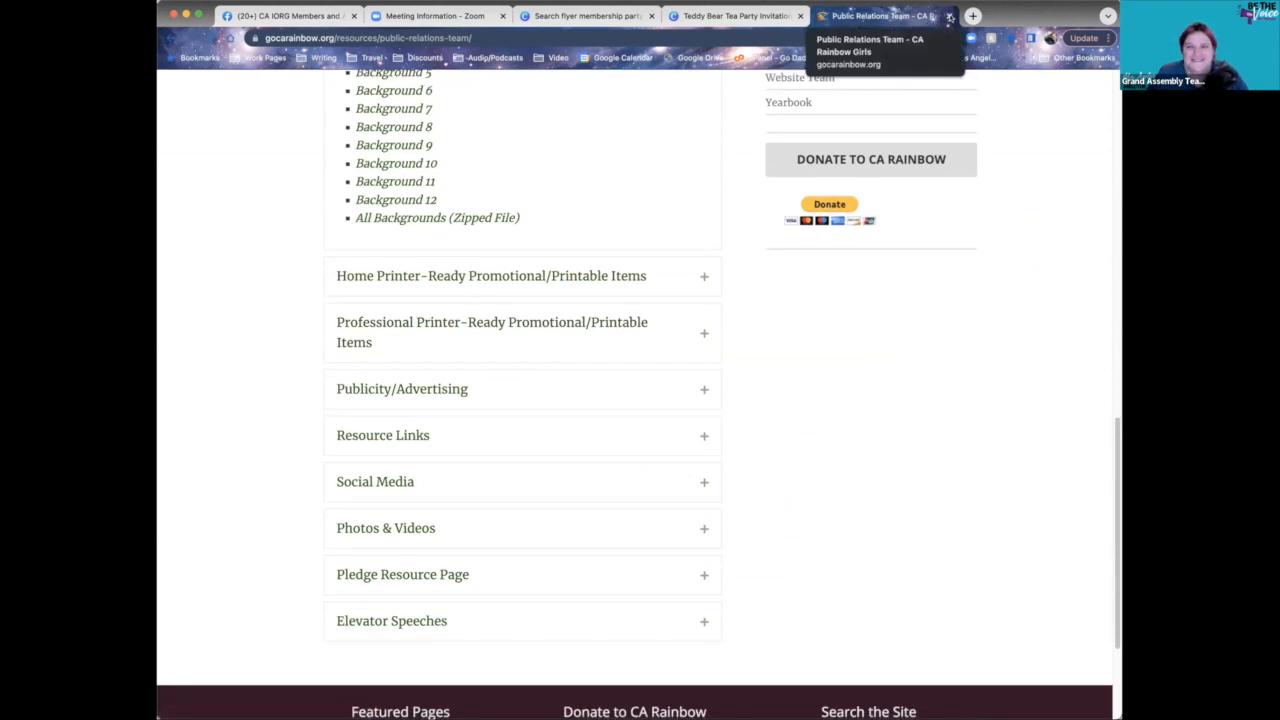
{"action": "left_click", "coordinate": [950, 16]}
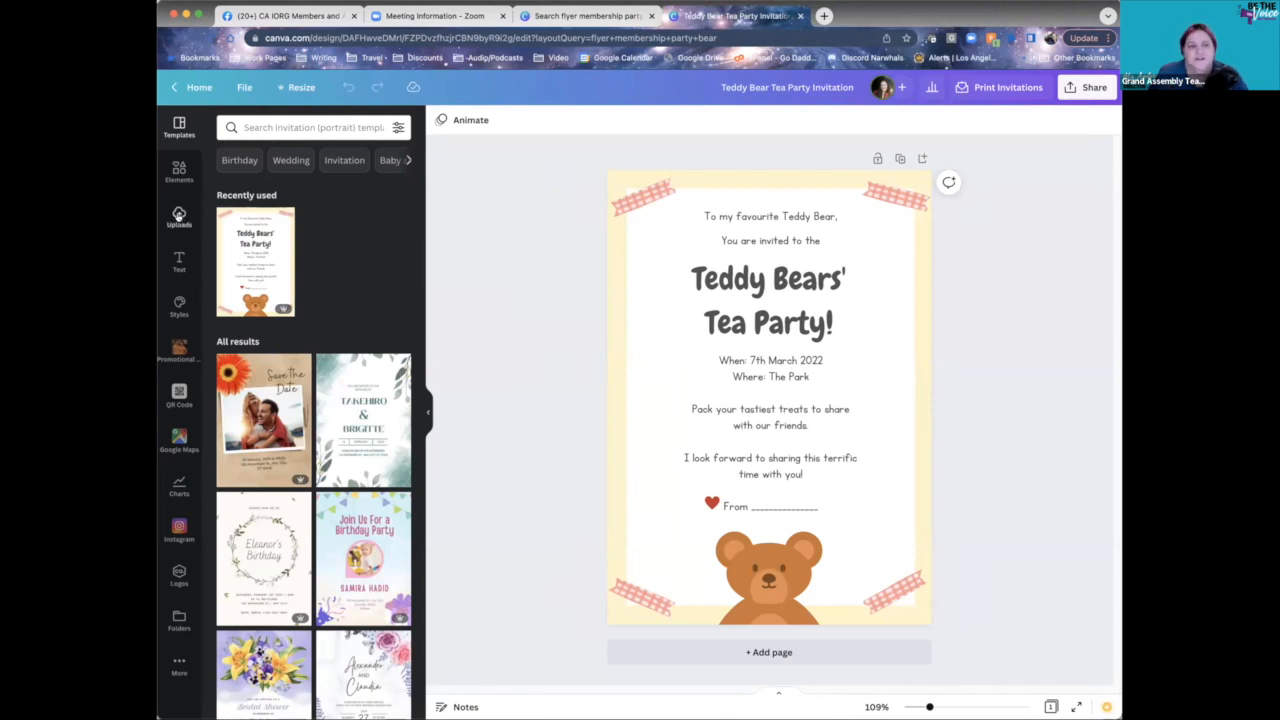
- Show the Uploads panel, start a file upload, and browse the previously uploaded images
{"action": "left_click", "coordinate": [178, 218]}
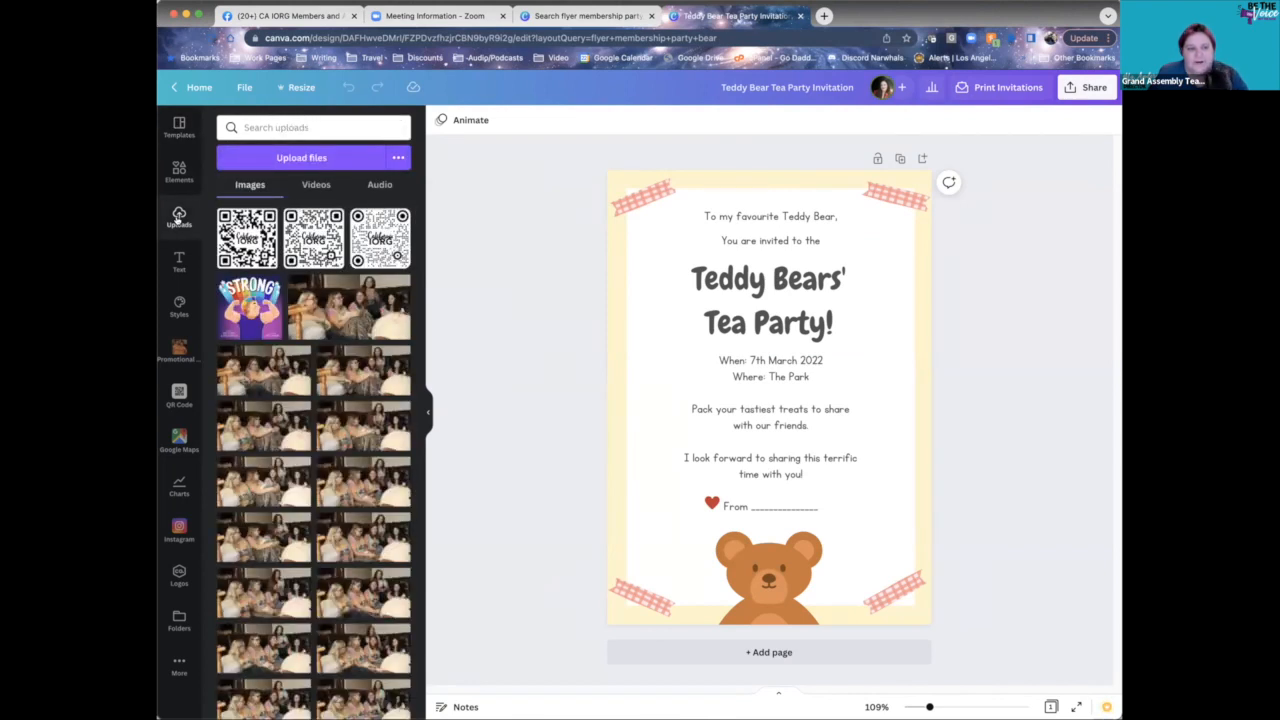
{"action": "left_click", "coordinate": [292, 160]}
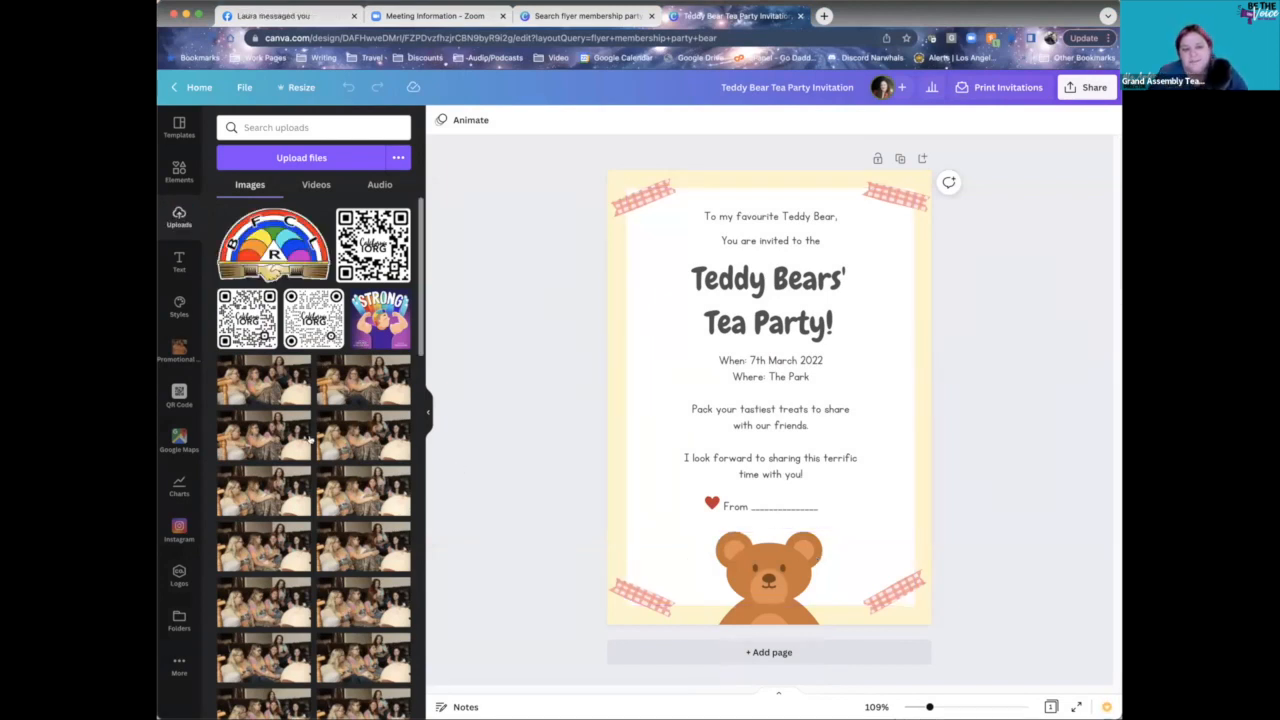
{"action": "scroll", "coordinate": [310, 440], "scroll_direction": "down", "scroll_amount": 3}
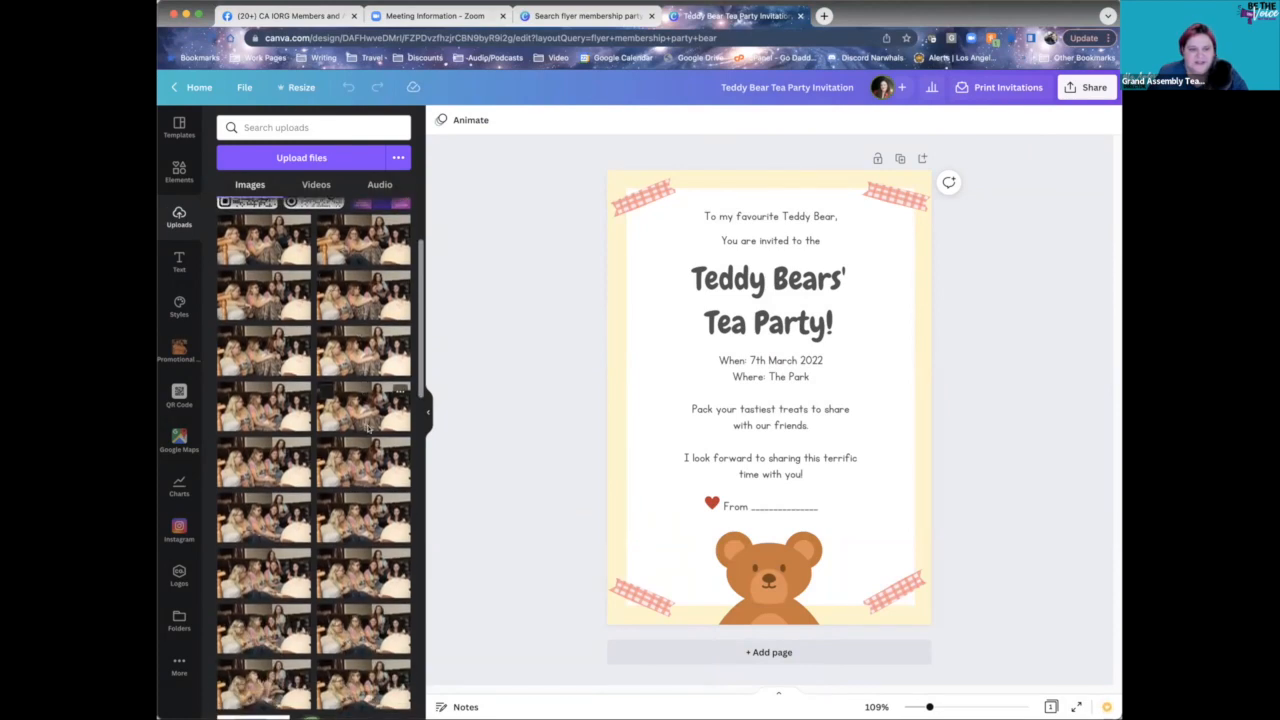
{"action": "scroll", "coordinate": [366, 426], "scroll_direction": "down", "scroll_amount": 5}
{"action": "scroll", "coordinate": [366, 545], "scroll_direction": "down", "scroll_amount": 5}
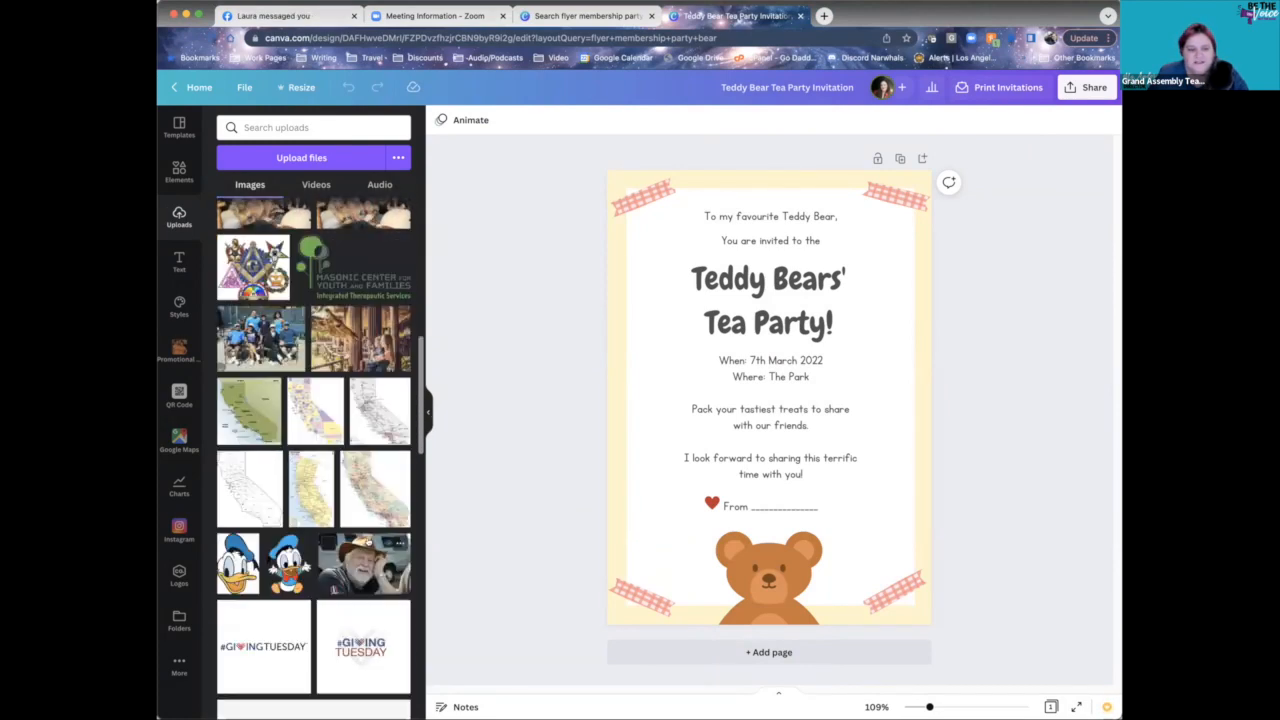
{"action": "scroll", "coordinate": [366, 543], "scroll_direction": "up", "scroll_amount": 5}
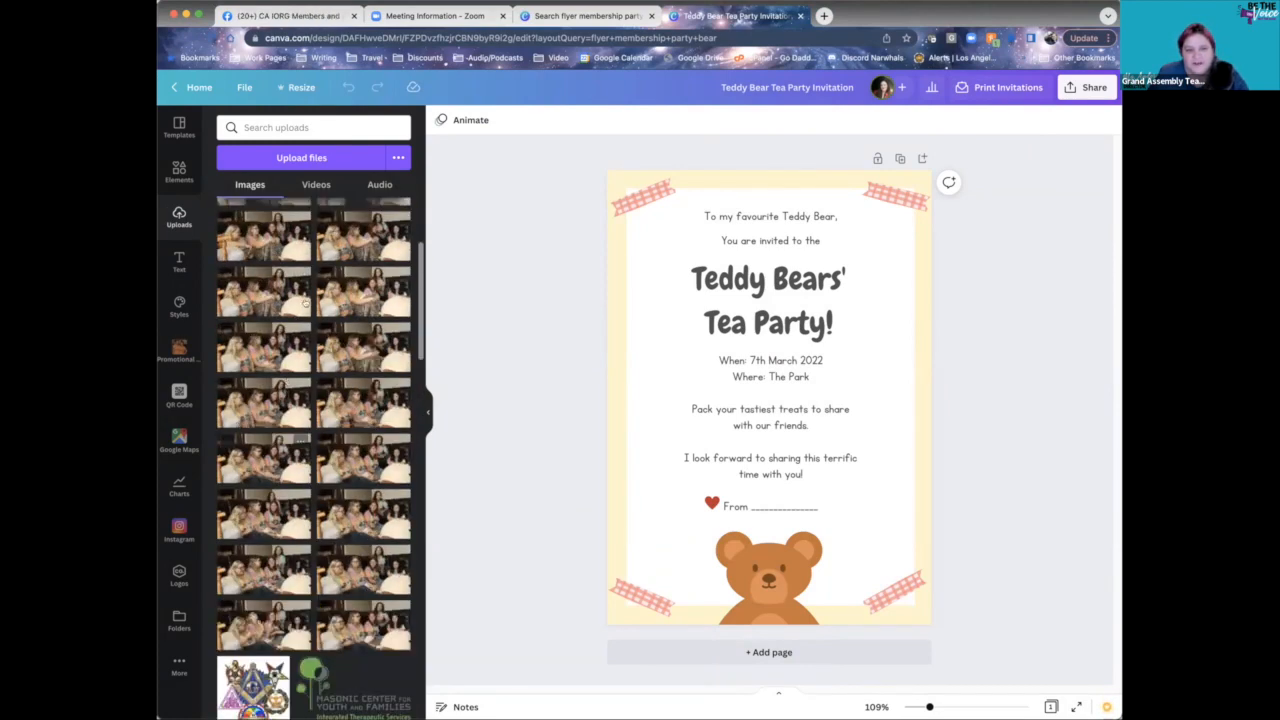
{"action": "scroll", "coordinate": [380, 432], "scroll_direction": "up", "scroll_amount": 3}
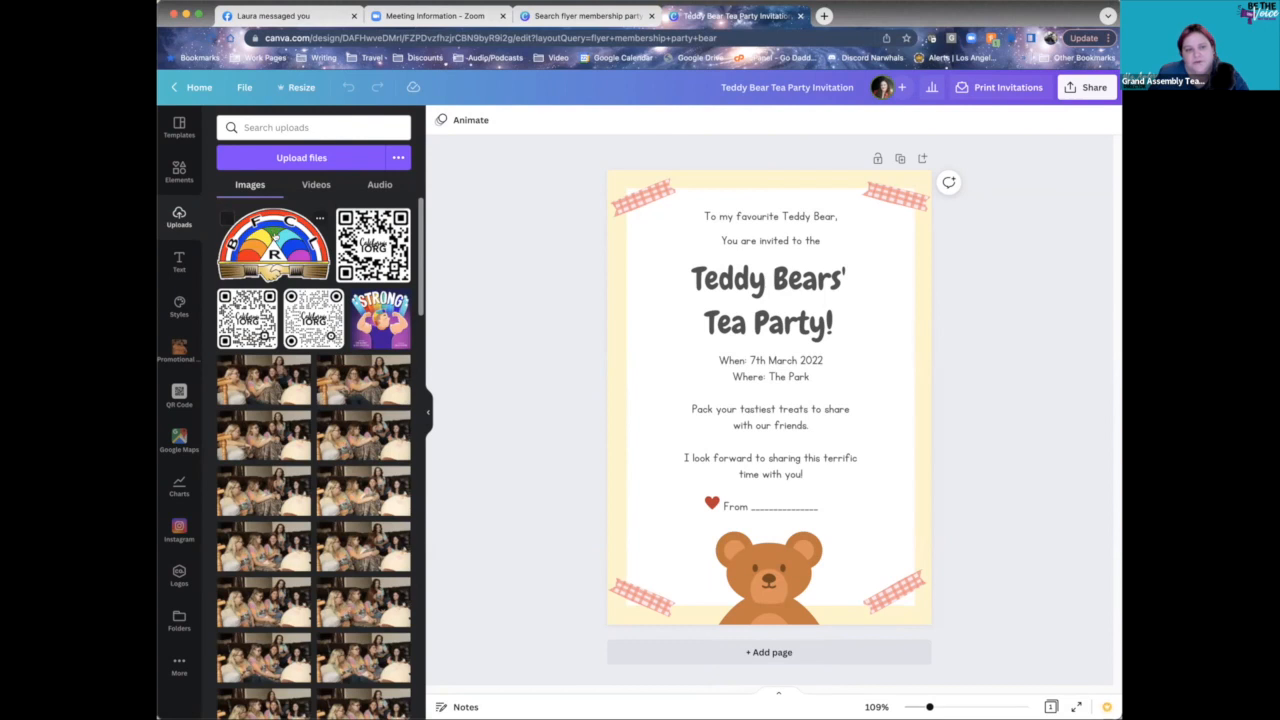
- Try the rainbow logo on the invitation, undo both copies, and show the team's Logos
{"action": "left_click_drag", "start_coordinate": [275, 235], "coordinate": [807, 533]}
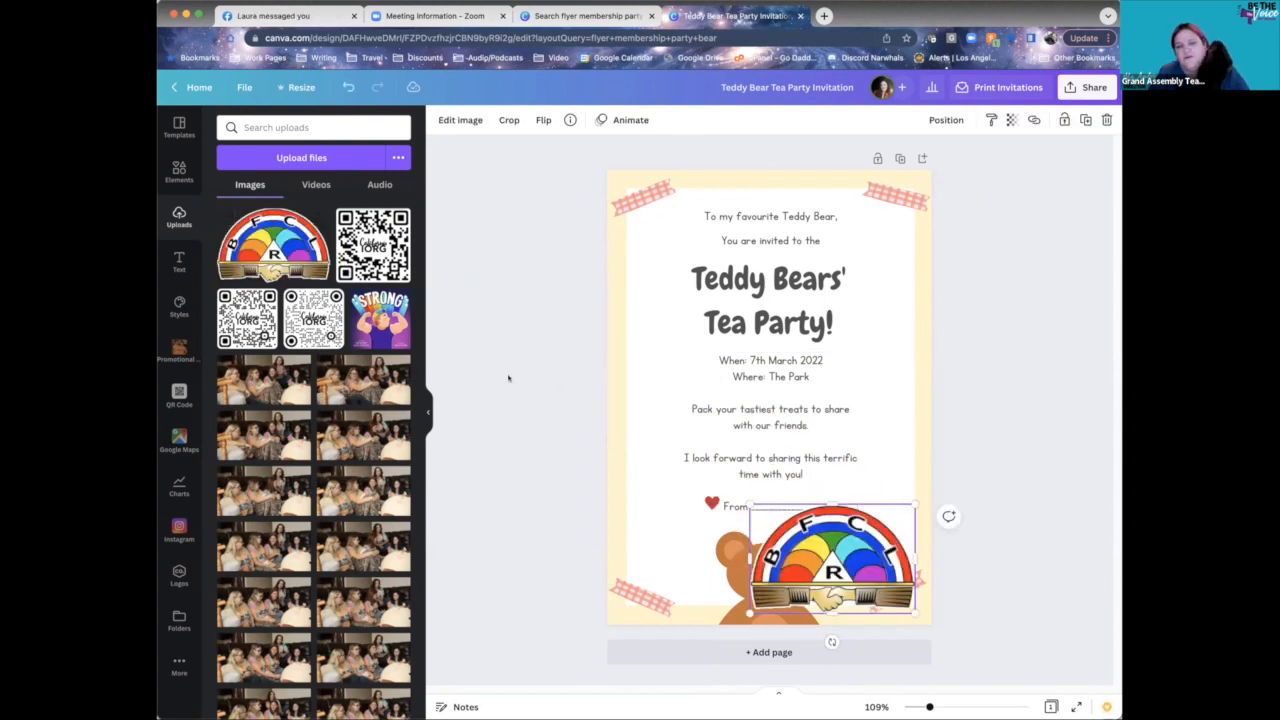
{"action": "left_click", "coordinate": [255, 255]}
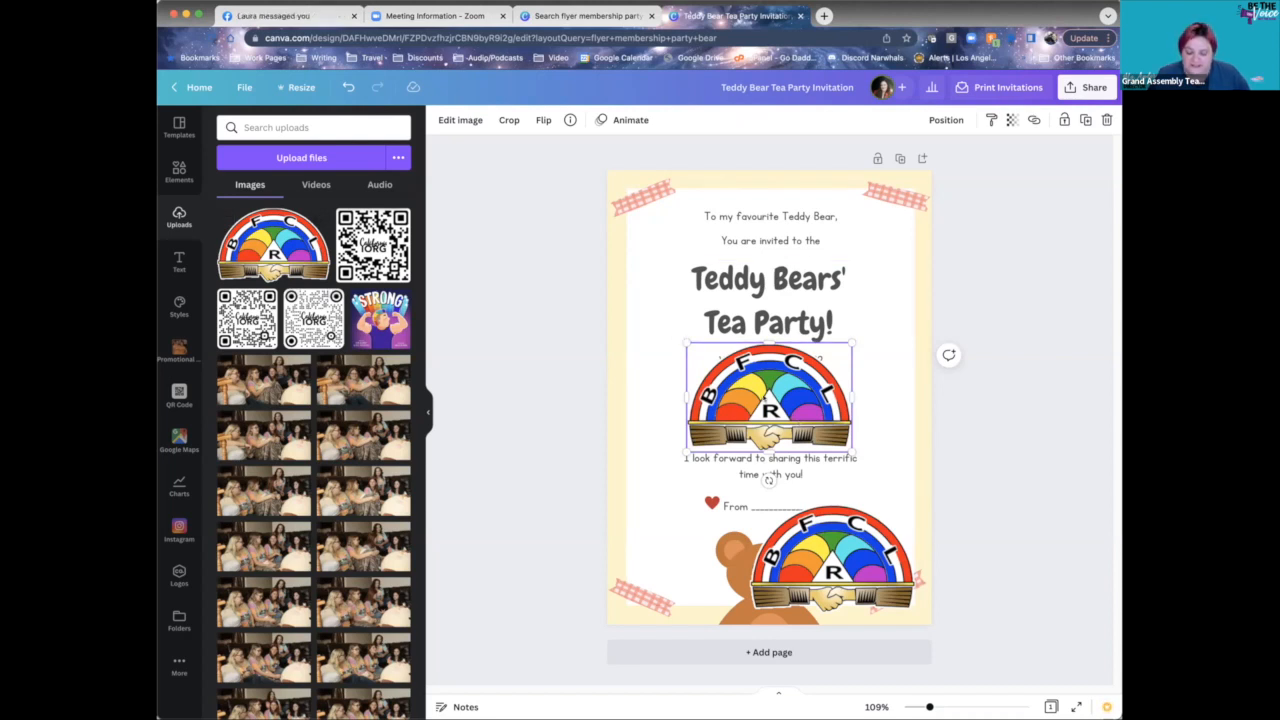
{"action": "key", "text": "super+z"}
{"action": "key", "text": "super+z"}
{"action": "key", "text": "super+z"}
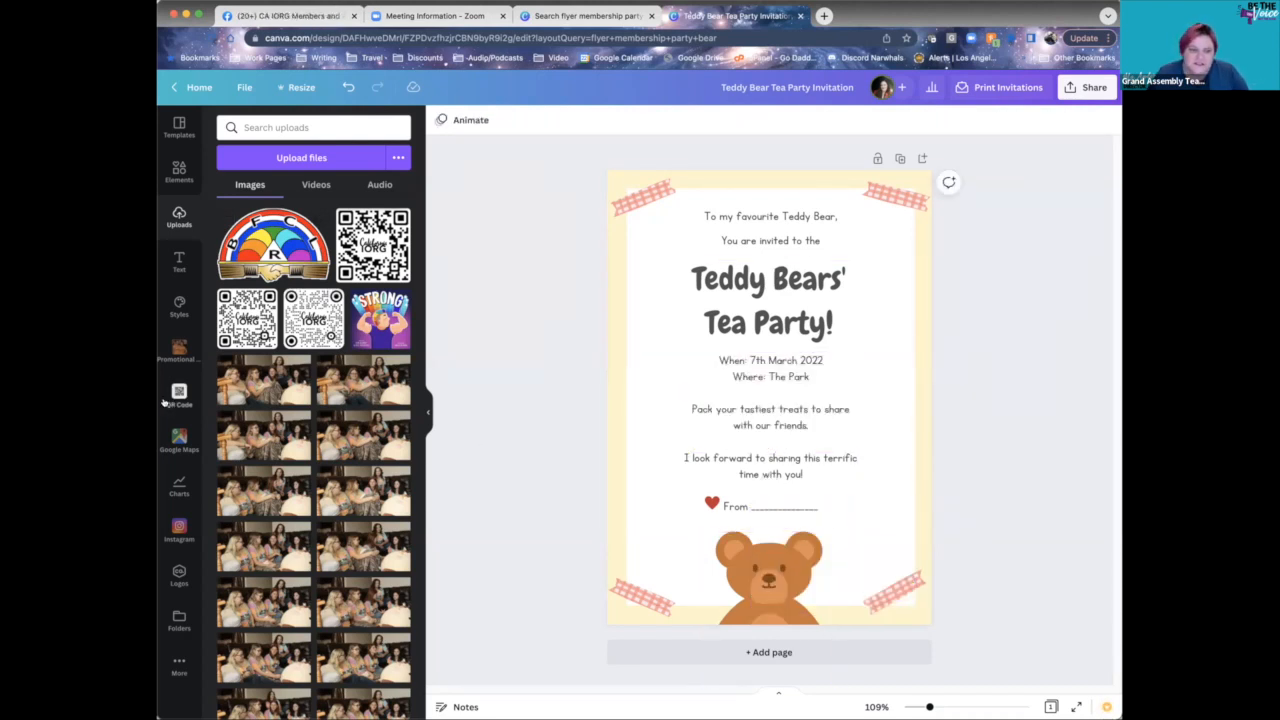
{"action": "left_click", "coordinate": [177, 572]}
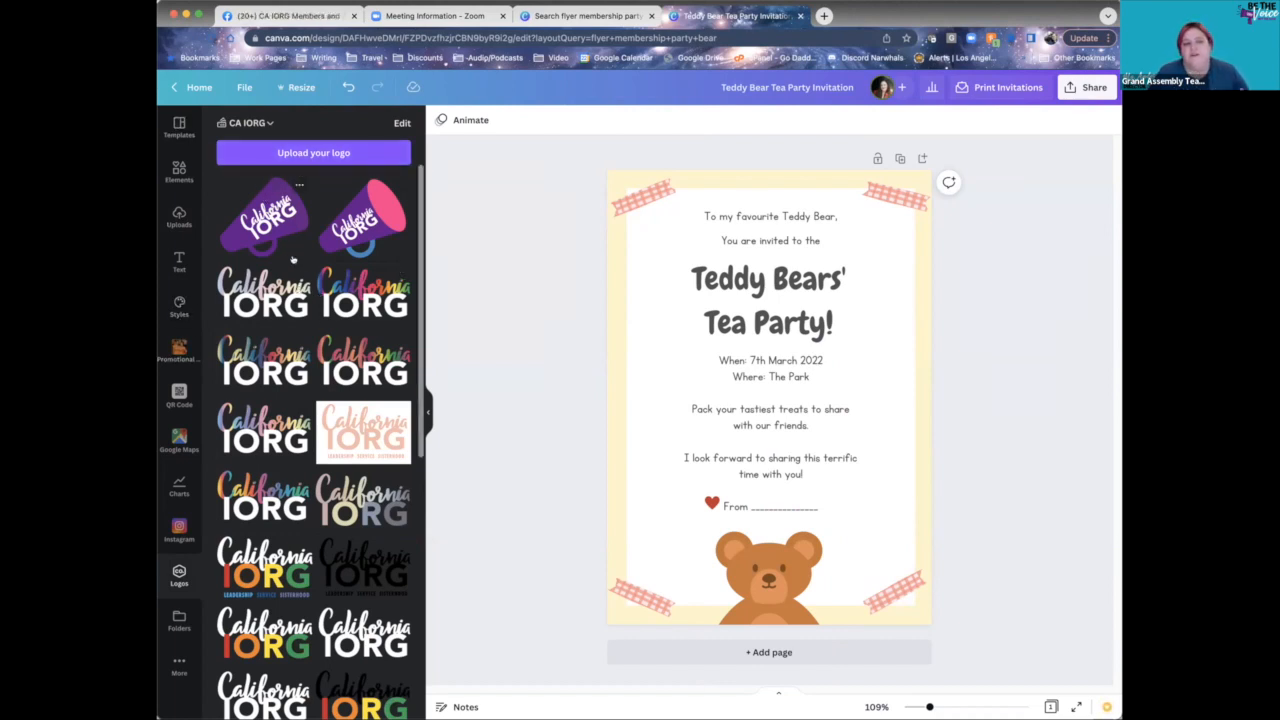
- Place the black-text California IORG logo from the Logos panel onto the invitation
{"action": "scroll", "coordinate": [329, 318], "scroll_direction": "down", "scroll_amount": 3}
{"action": "scroll", "coordinate": [329, 318], "scroll_direction": "down", "scroll_amount": 5}
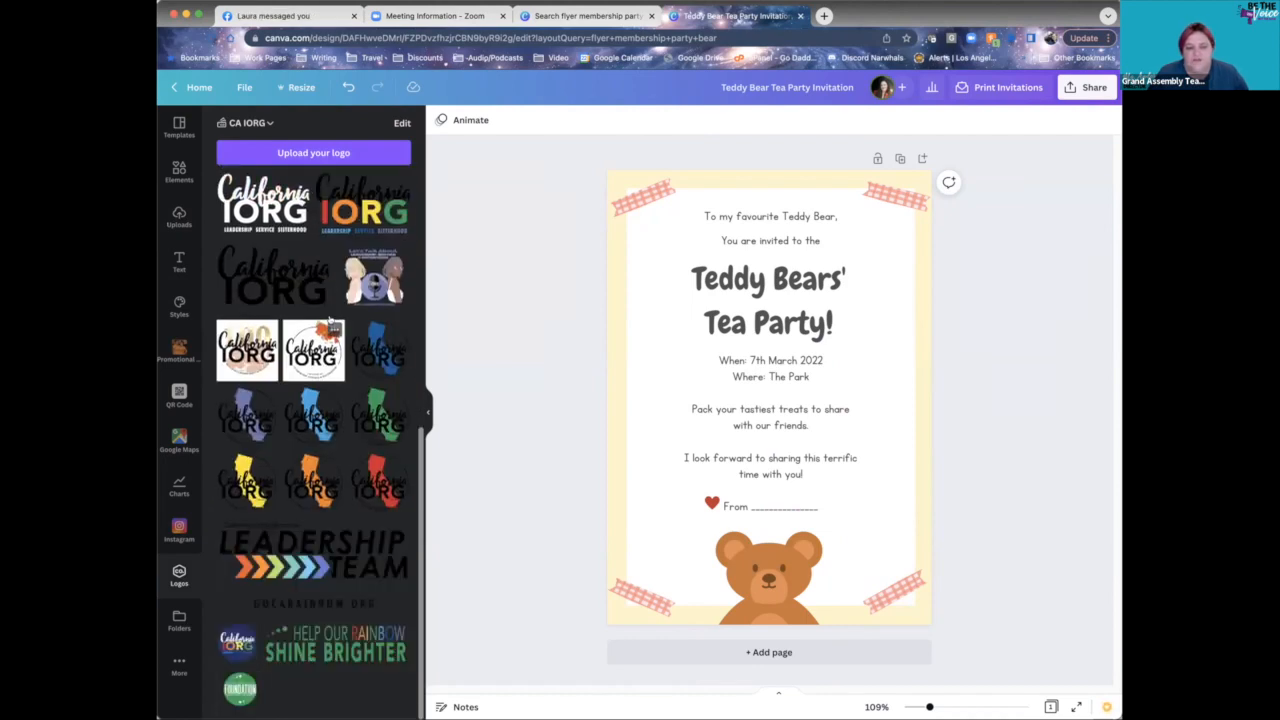
{"action": "scroll", "coordinate": [331, 318], "scroll_direction": "up", "scroll_amount": 10}
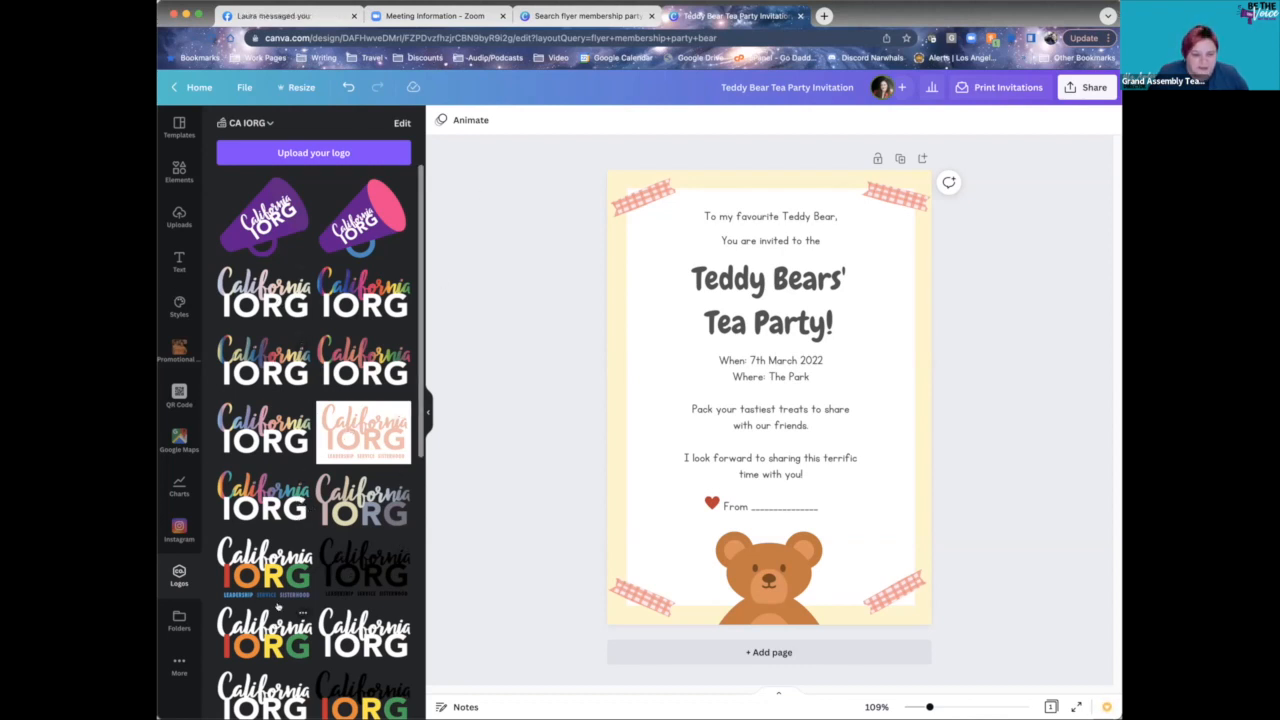
{"action": "scroll", "coordinate": [318, 600], "scroll_direction": "down", "scroll_amount": 3}
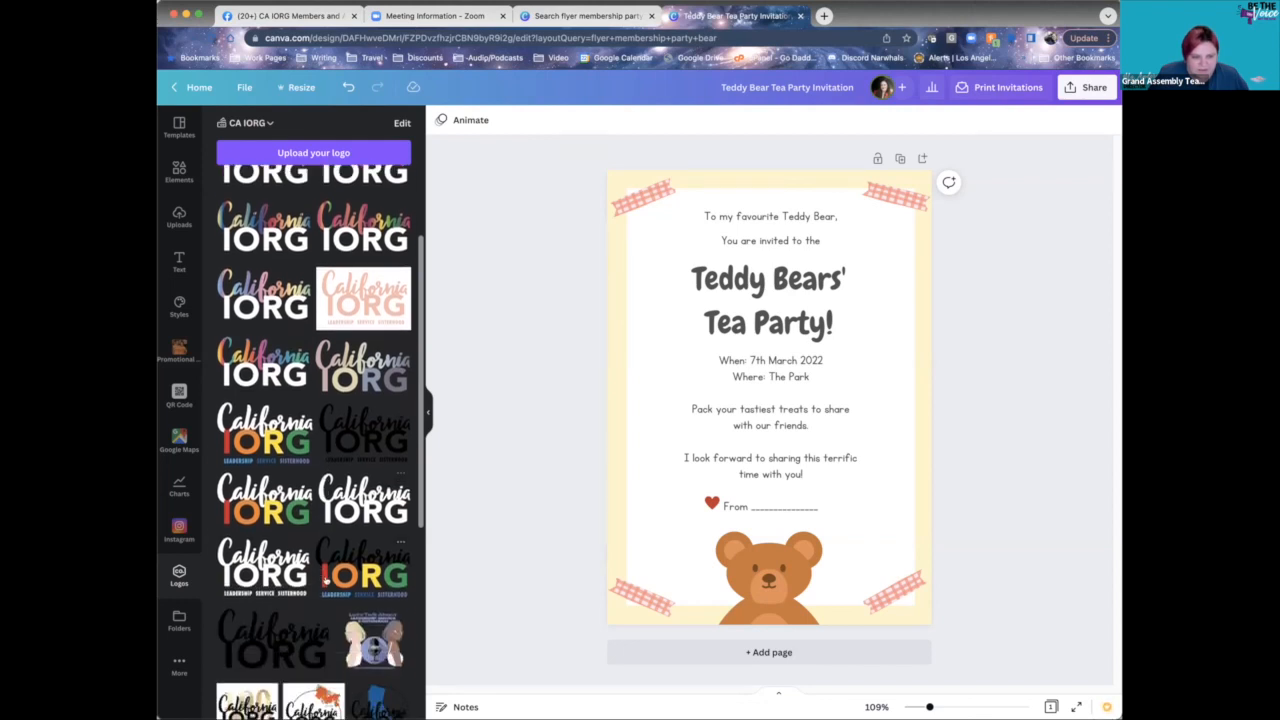
{"action": "left_click", "coordinate": [330, 576]}
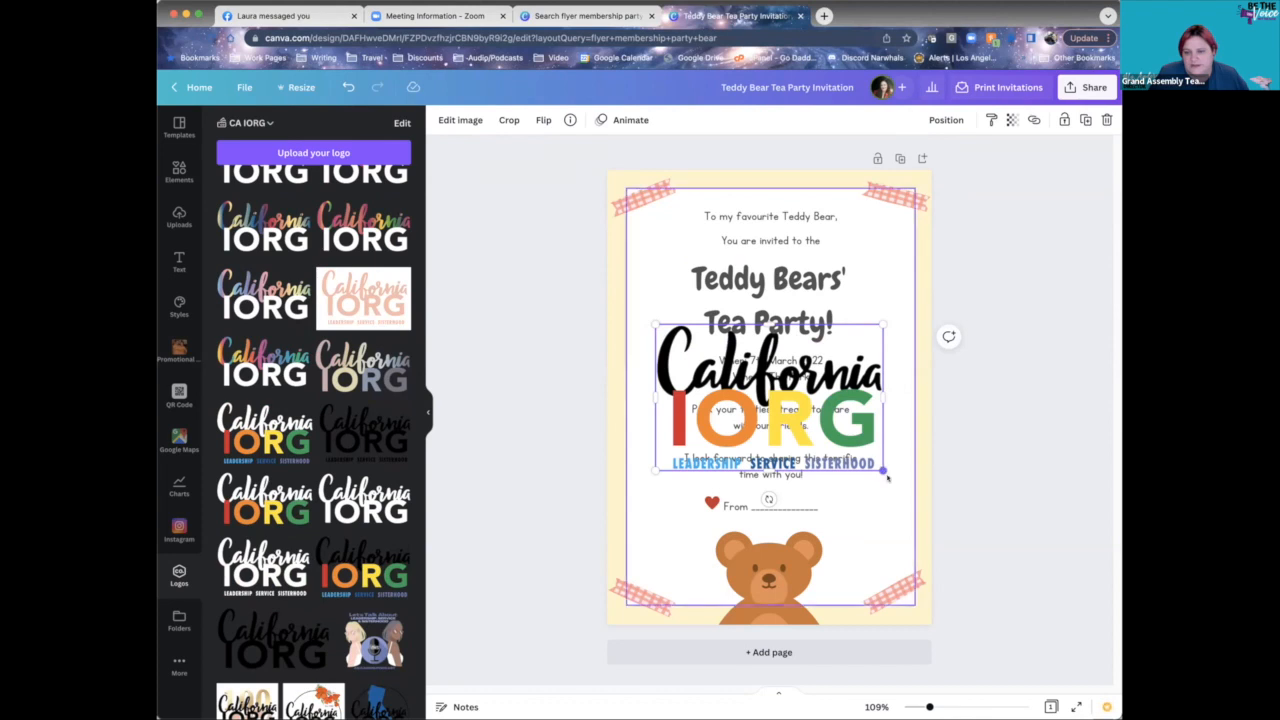
- Crop the LEADERSHIP SERVICE SISTERHOOD tagline off the California IORG logo
{"action": "mouse_move", "coordinate": [882, 469]}
{"action": "left_mouse_down"}
{"action": "mouse_move", "coordinate": [841, 456]}
{"action": "mouse_move", "coordinate": [1026, 580]}
{"action": "mouse_move", "coordinate": [790, 425]}
{"action": "mouse_move", "coordinate": [752, 382]}
{"action": "mouse_move", "coordinate": [860, 456]}
{"action": "left_mouse_up"}
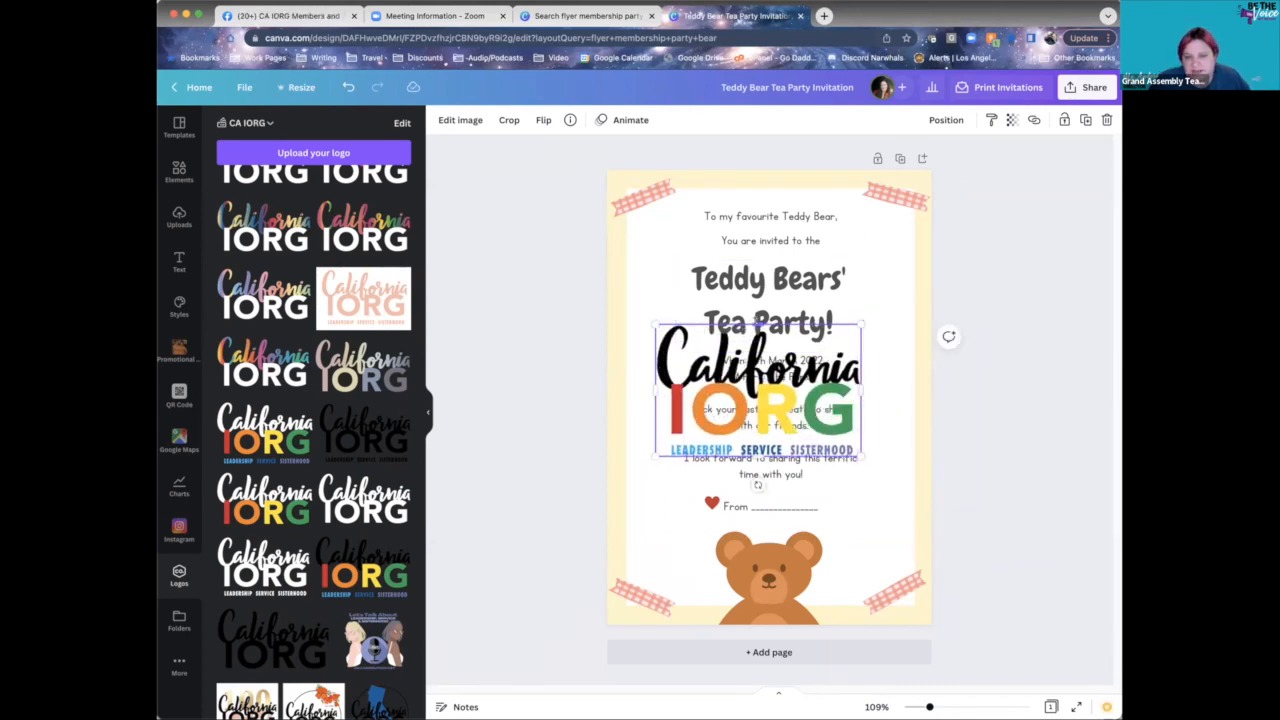
{"action": "mouse_move", "coordinate": [758, 326]}
{"action": "left_mouse_down"}
{"action": "mouse_move", "coordinate": [758, 411]}
{"action": "mouse_move", "coordinate": [758, 323]}
{"action": "left_mouse_up"}
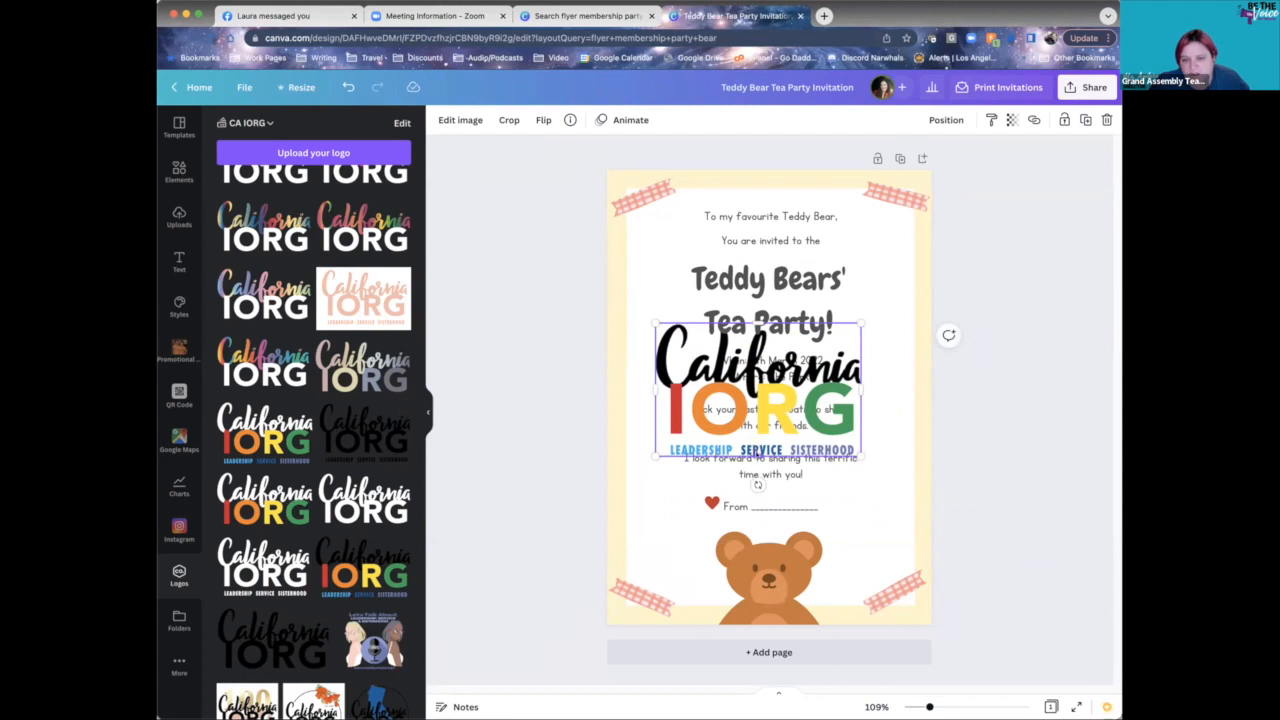
{"action": "left_click_drag", "start_coordinate": [758, 456], "coordinate": [757, 438]}
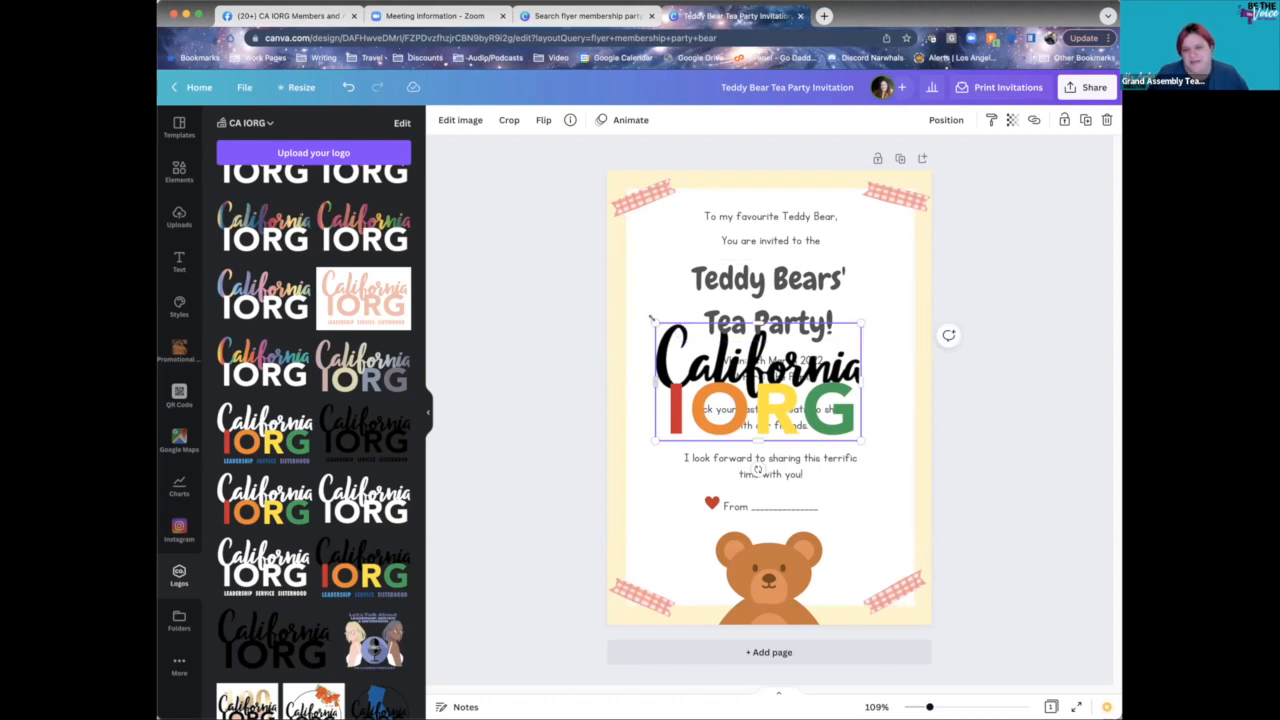
- Shrink the California IORG logo and place it beside the teddy bear at lower right
{"action": "left_click_drag", "start_coordinate": [652, 318], "coordinate": [863, 540]}
{"action": "left_click", "coordinate": [947, 437]}
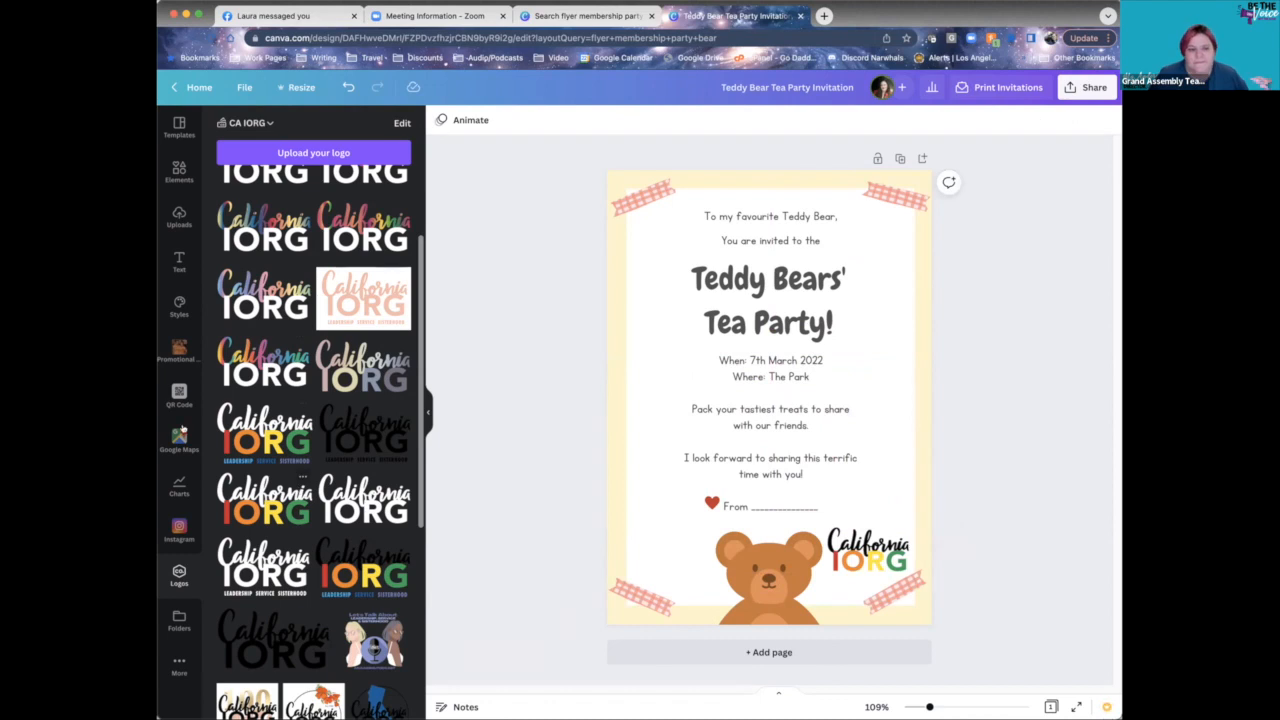
{"action": "left_click", "coordinate": [179, 349]}
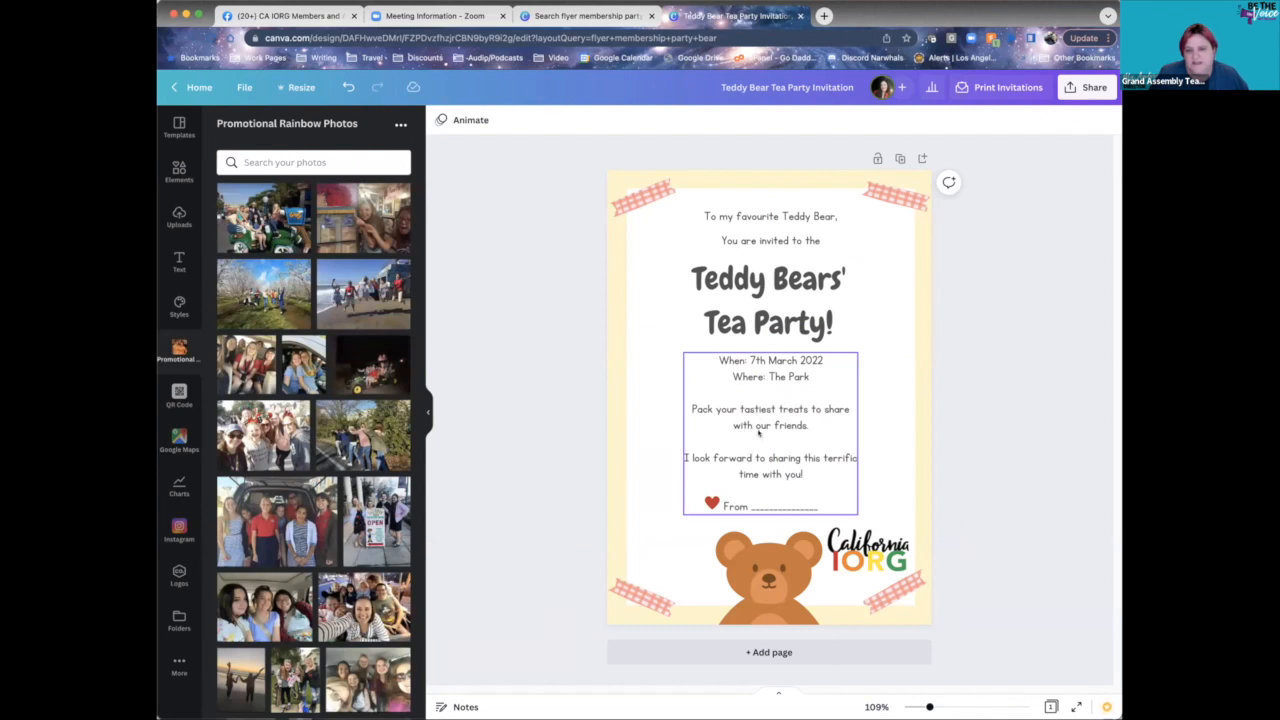
- Delete the When/Where/From details text and drop in a Promotional Rainbow group photo
{"action": "left_click", "coordinate": [758, 432]}
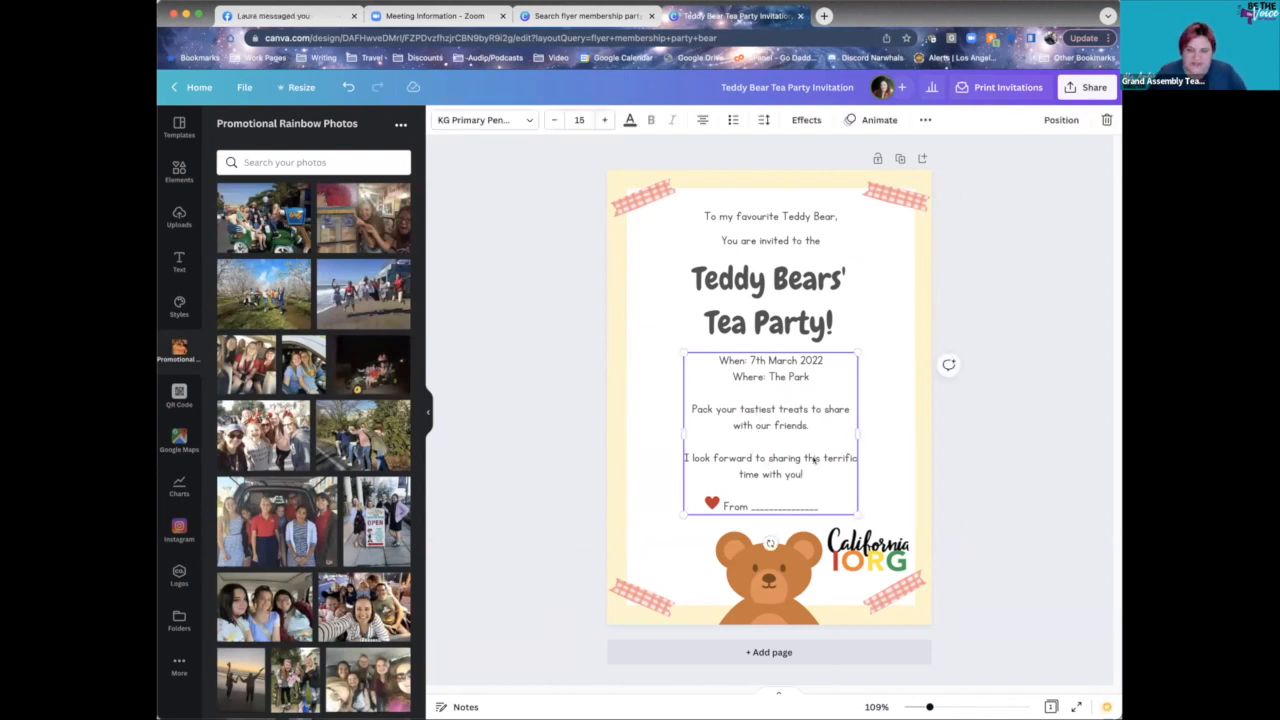
{"action": "key", "text": "Delete"}
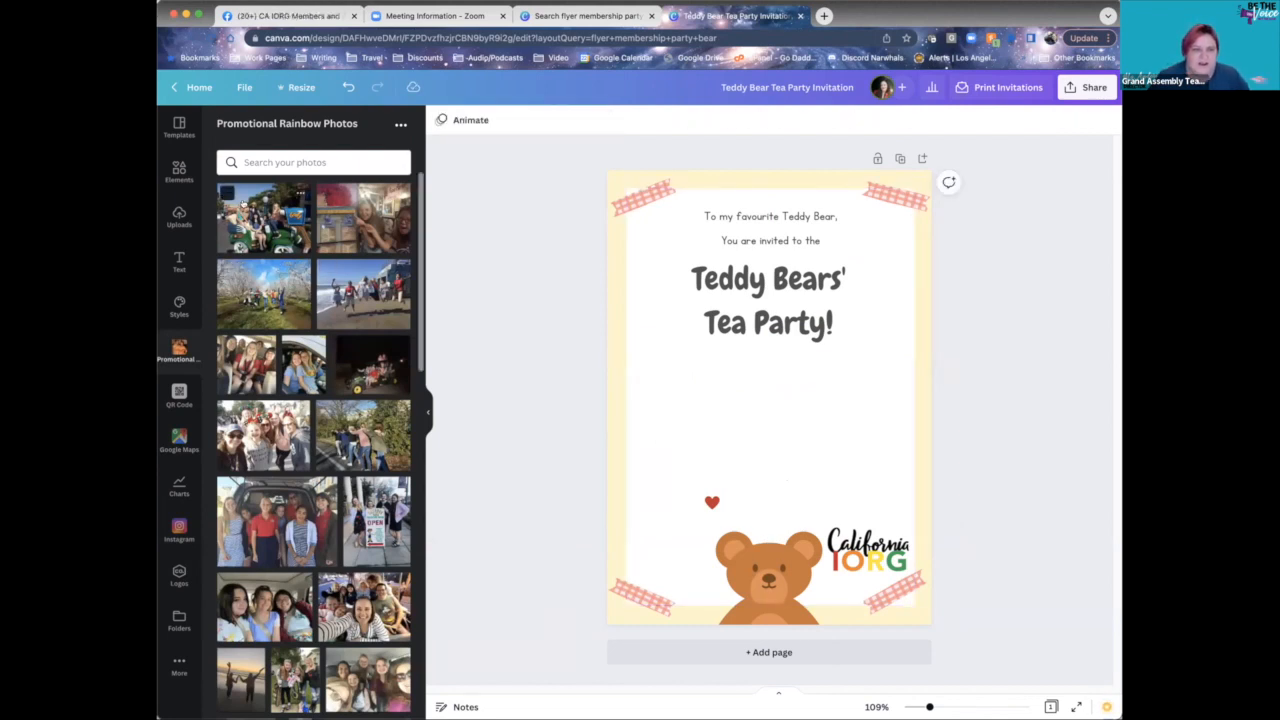
{"action": "left_click_drag", "start_coordinate": [245, 221], "coordinate": [697, 399]}
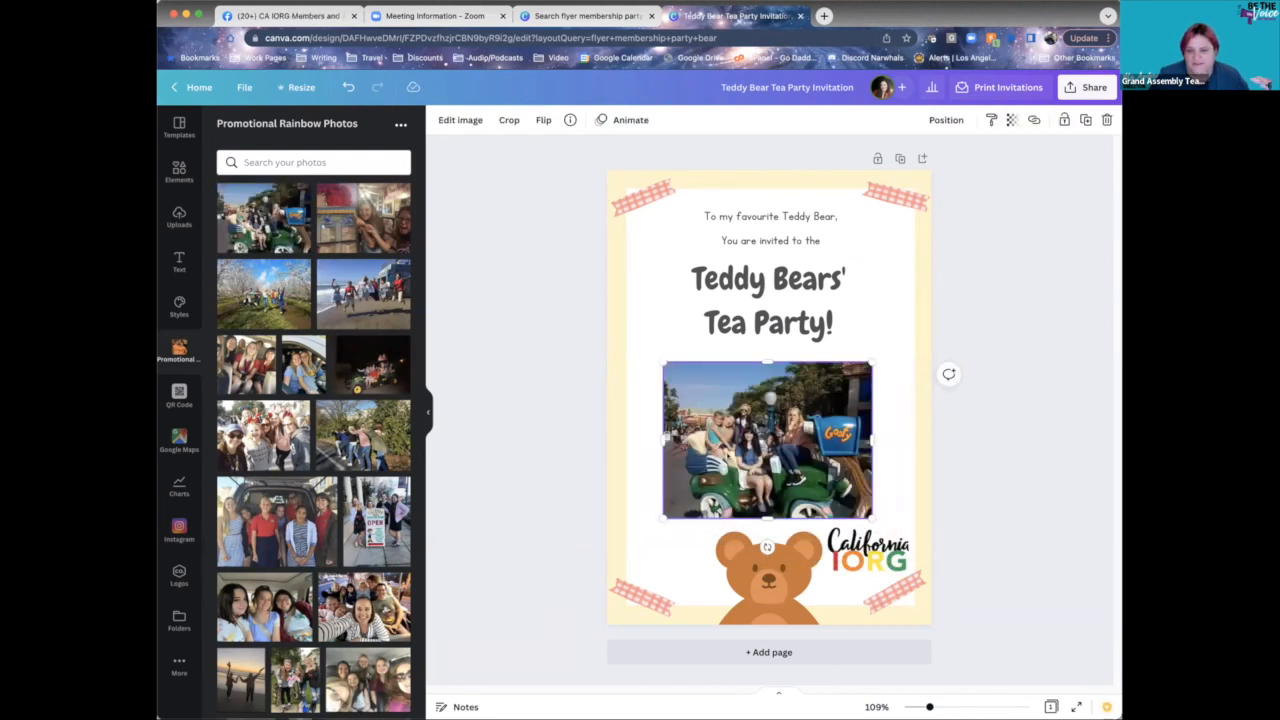
- Shrink the group photo and centre it beneath the Tea Party title
{"action": "left_click_drag", "start_coordinate": [765, 450], "coordinate": [772, 441]}
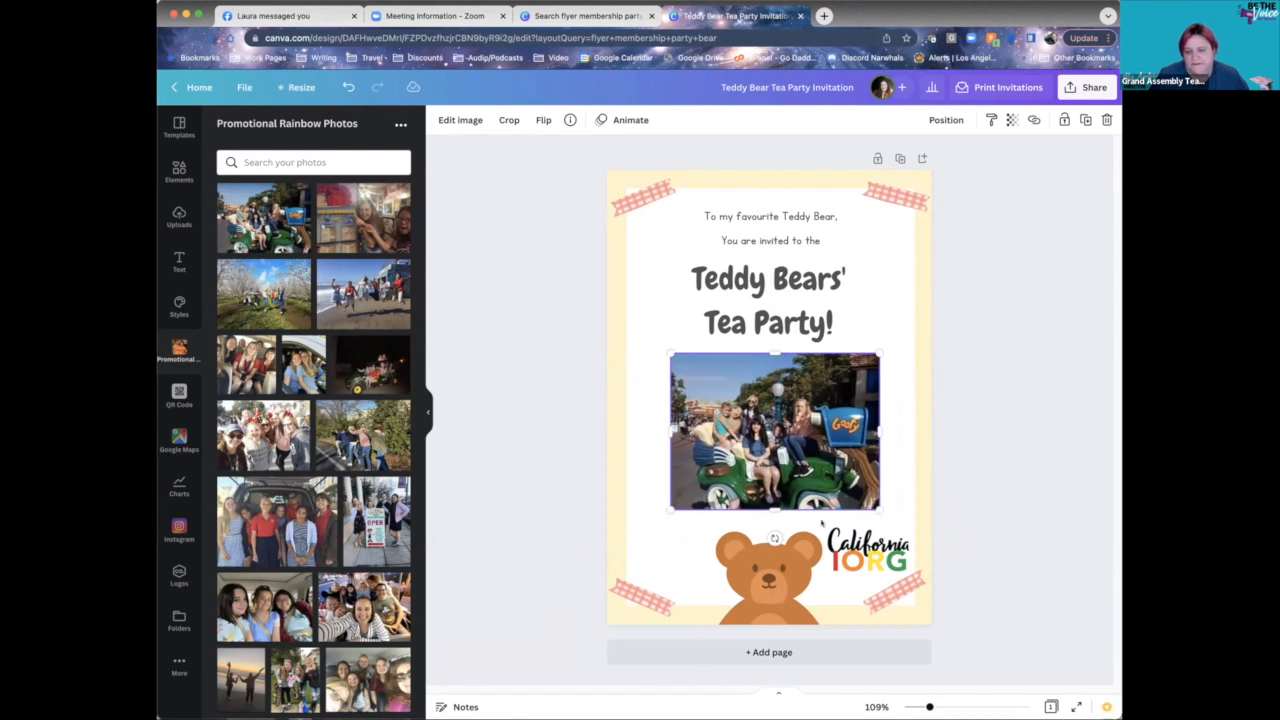
{"action": "left_click_drag", "start_coordinate": [879, 508], "coordinate": [860, 495]}
{"action": "left_click_drag", "start_coordinate": [749, 429], "coordinate": [757, 423]}
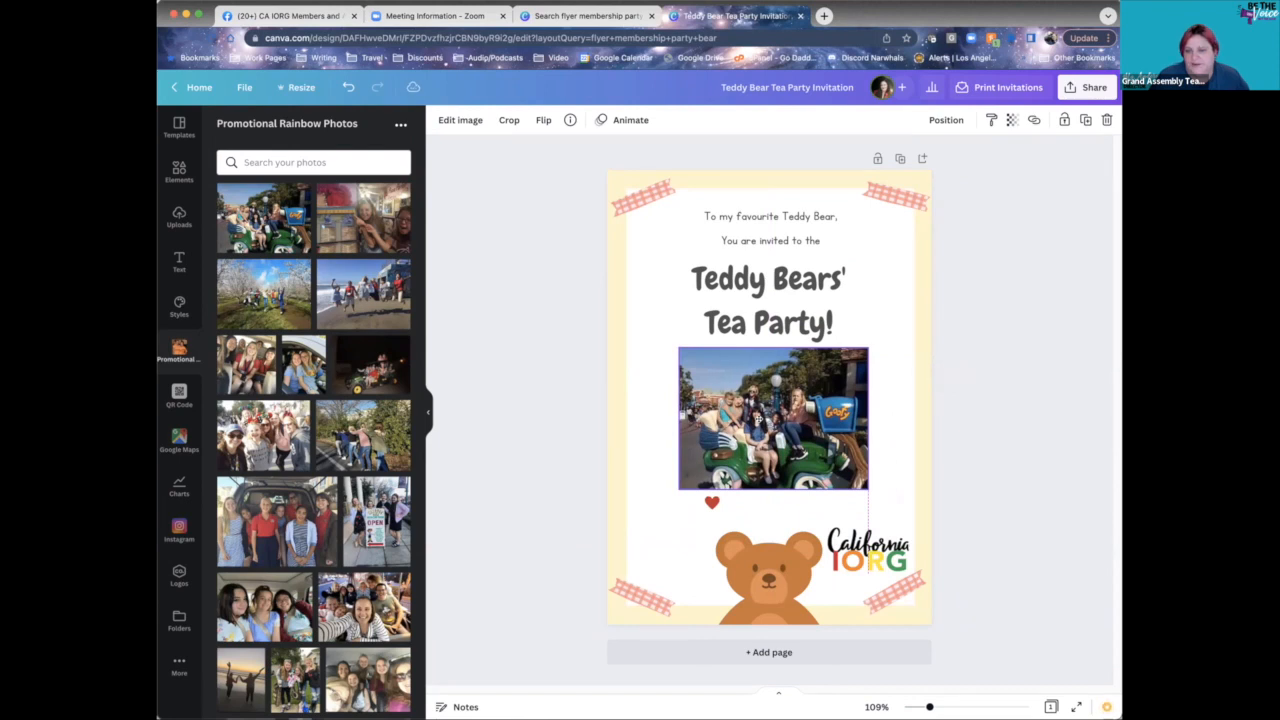
{"action": "left_click", "coordinate": [890, 479]}
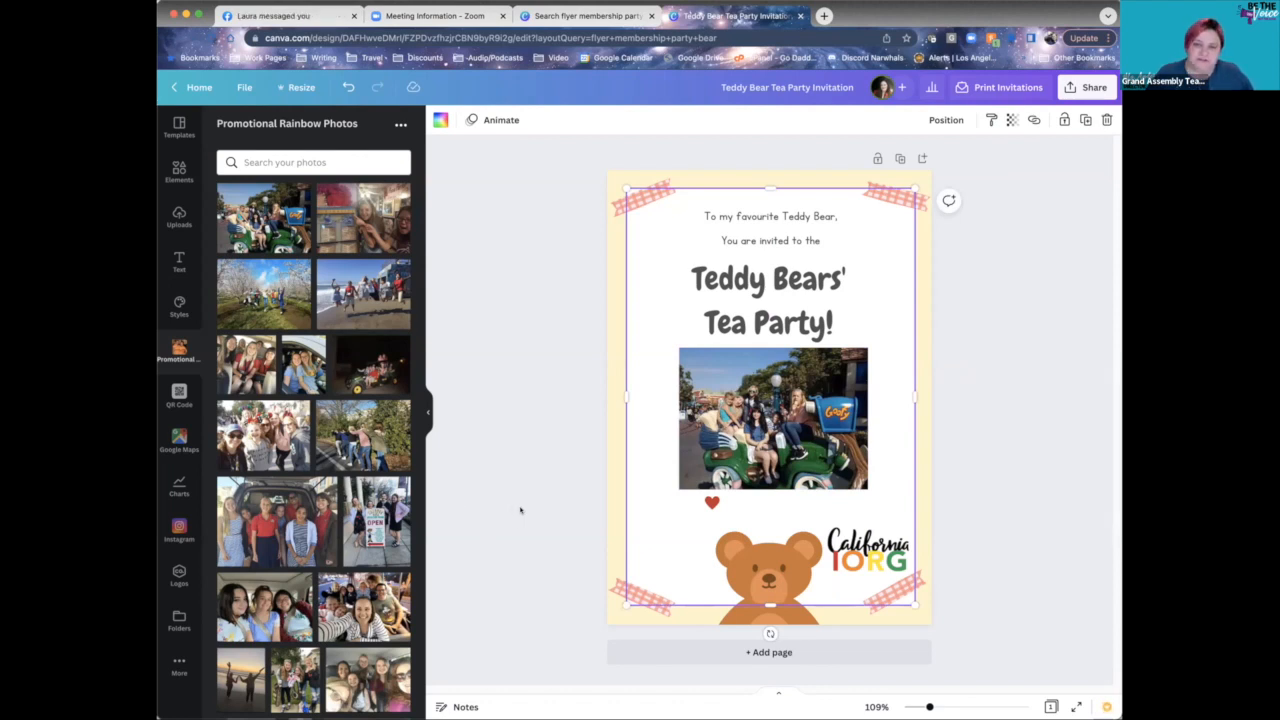
{"action": "left_click", "coordinate": [762, 390]}
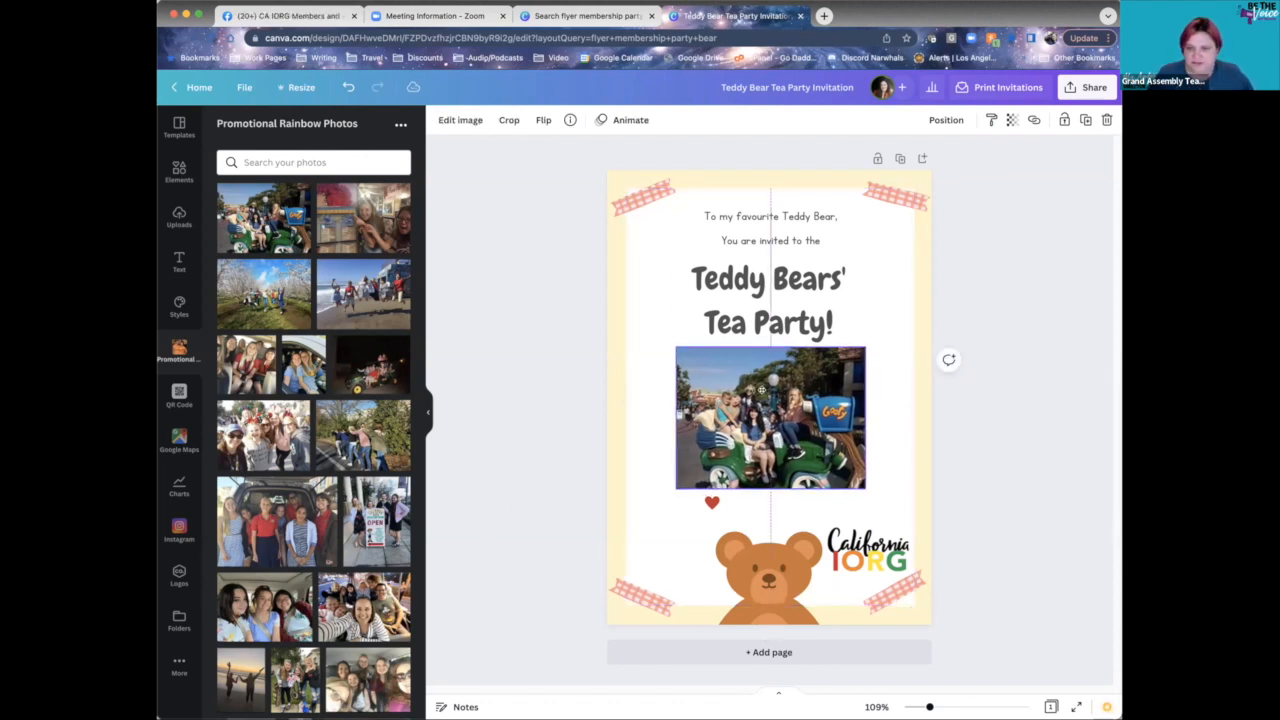
{"action": "left_click_drag", "start_coordinate": [762, 390], "coordinate": [759, 393]}
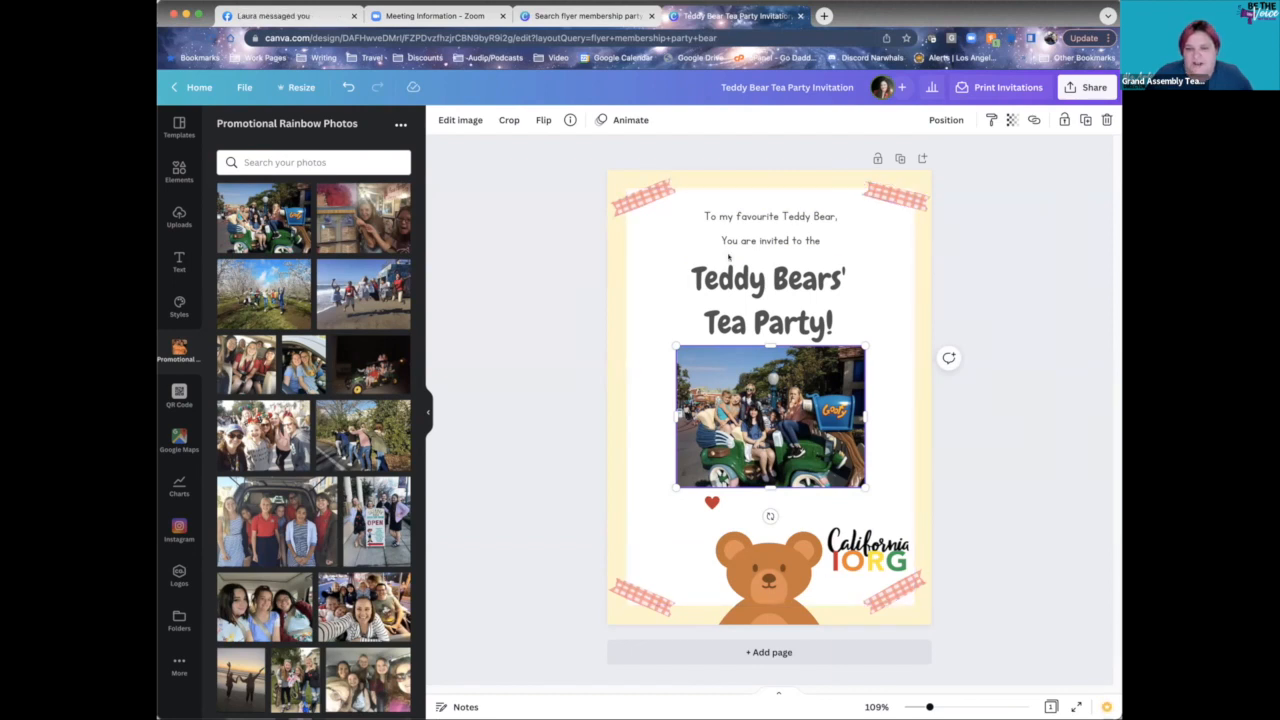
- Select the top greeting text box for editing
{"action": "left_click", "coordinate": [811, 309]}
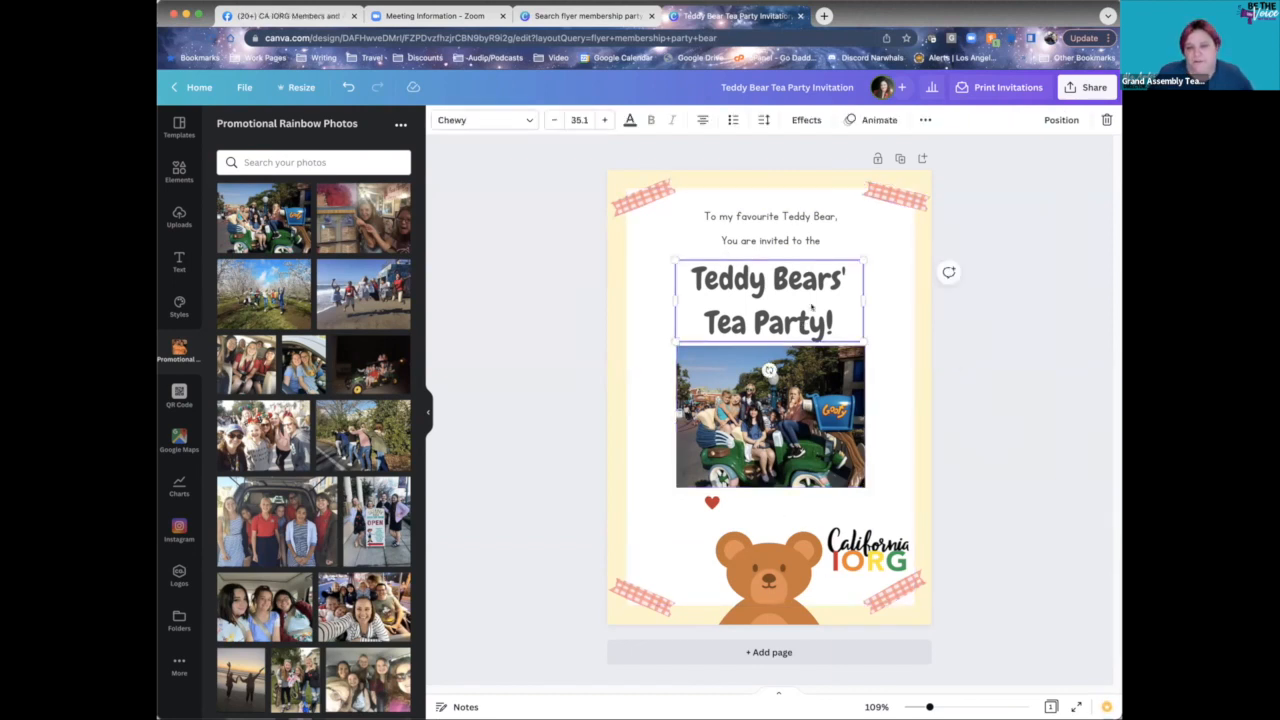
{"action": "left_click", "coordinate": [769, 218]}
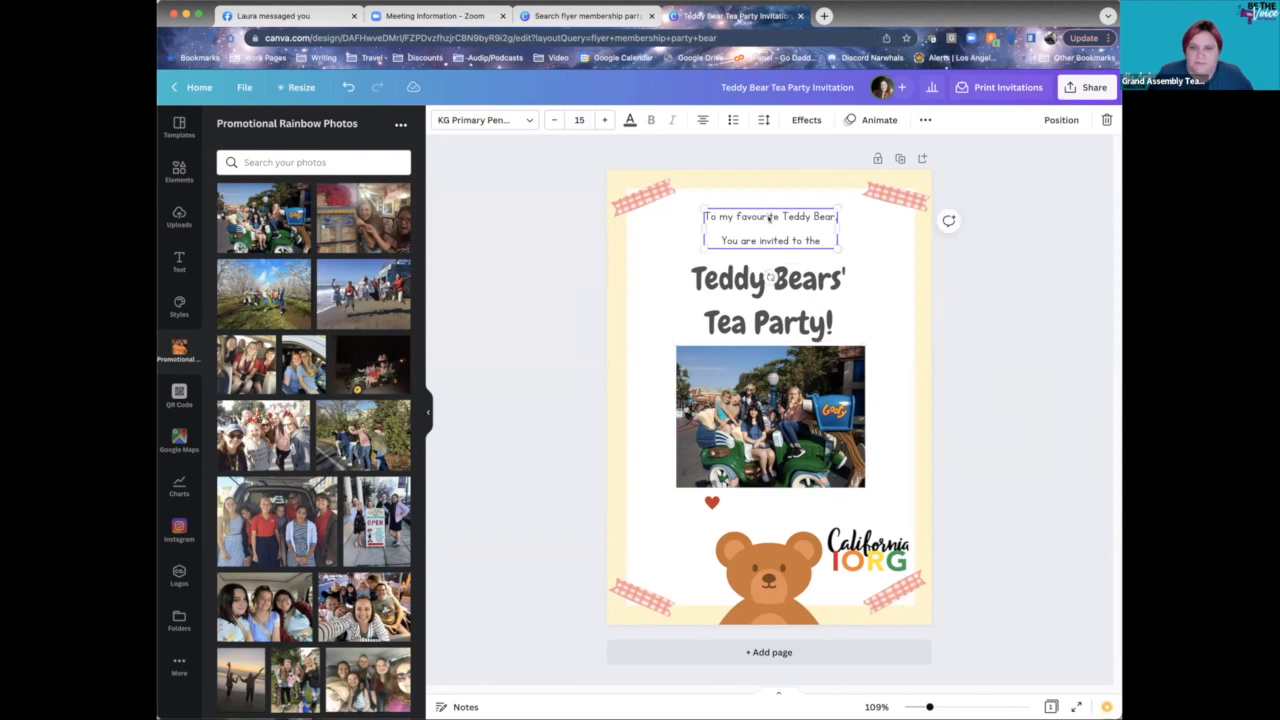
{"action": "double_click", "coordinate": [769, 218]}
{"action": "left_click", "coordinate": [879, 294]}
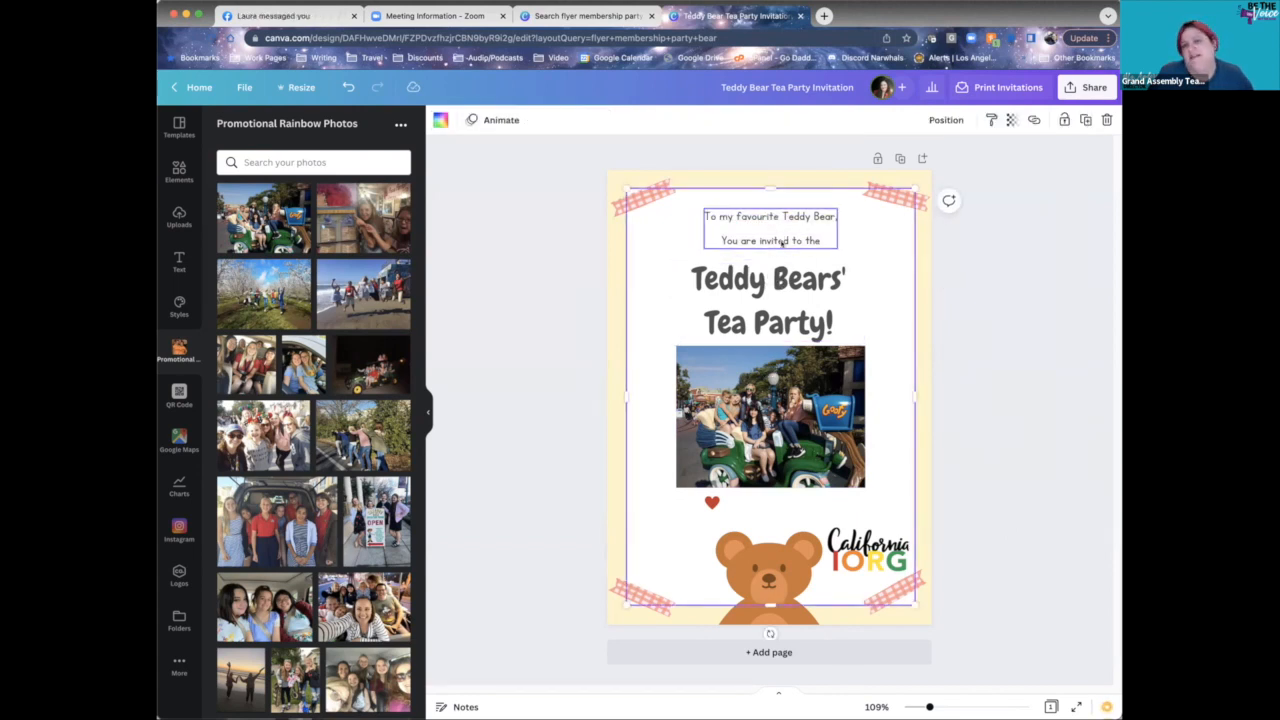
{"action": "left_click", "coordinate": [782, 241]}
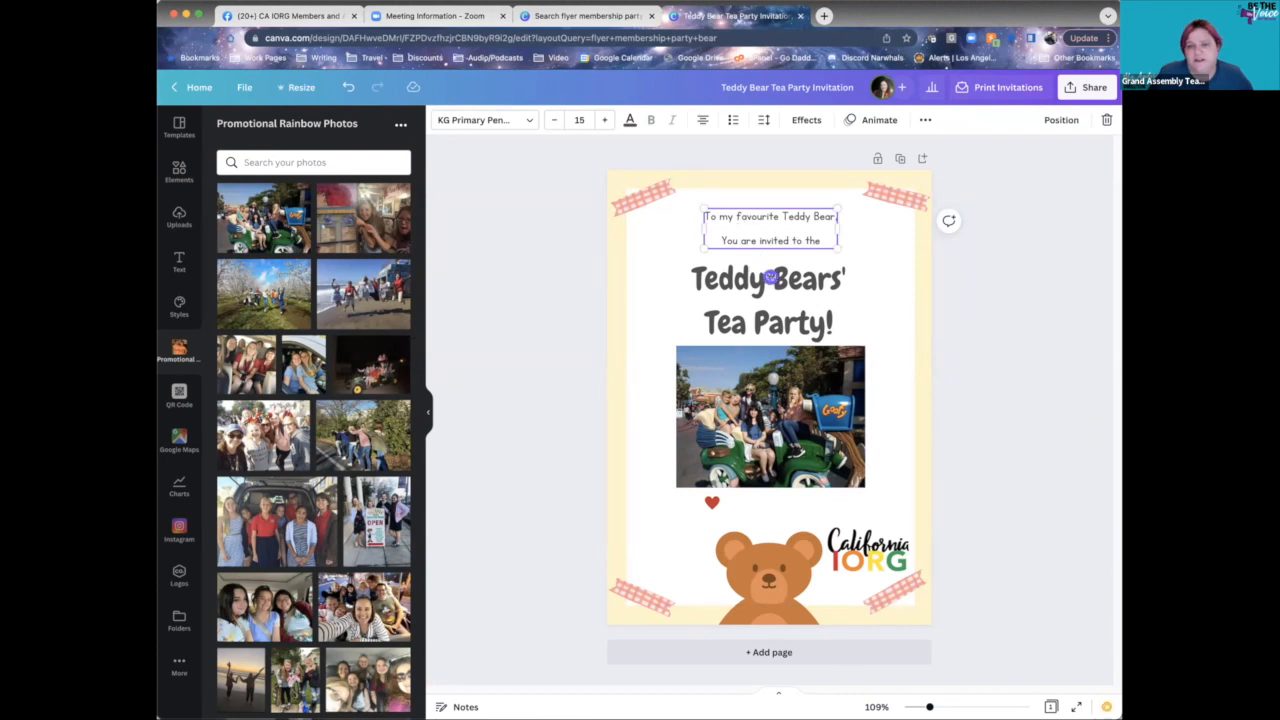
{"action": "left_click", "coordinate": [828, 334]}
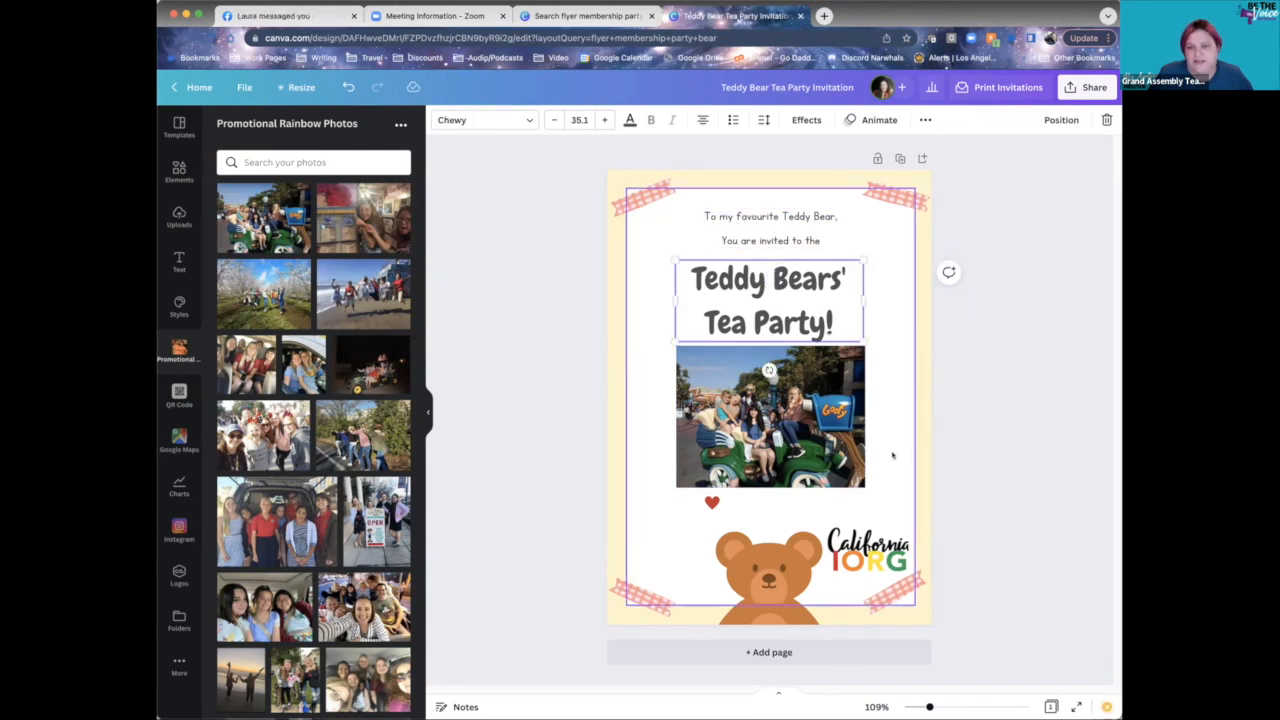
{"action": "left_click", "coordinate": [896, 197]}
{"action": "left_click", "coordinate": [637, 196]}
{"action": "left_click", "coordinate": [740, 217]}
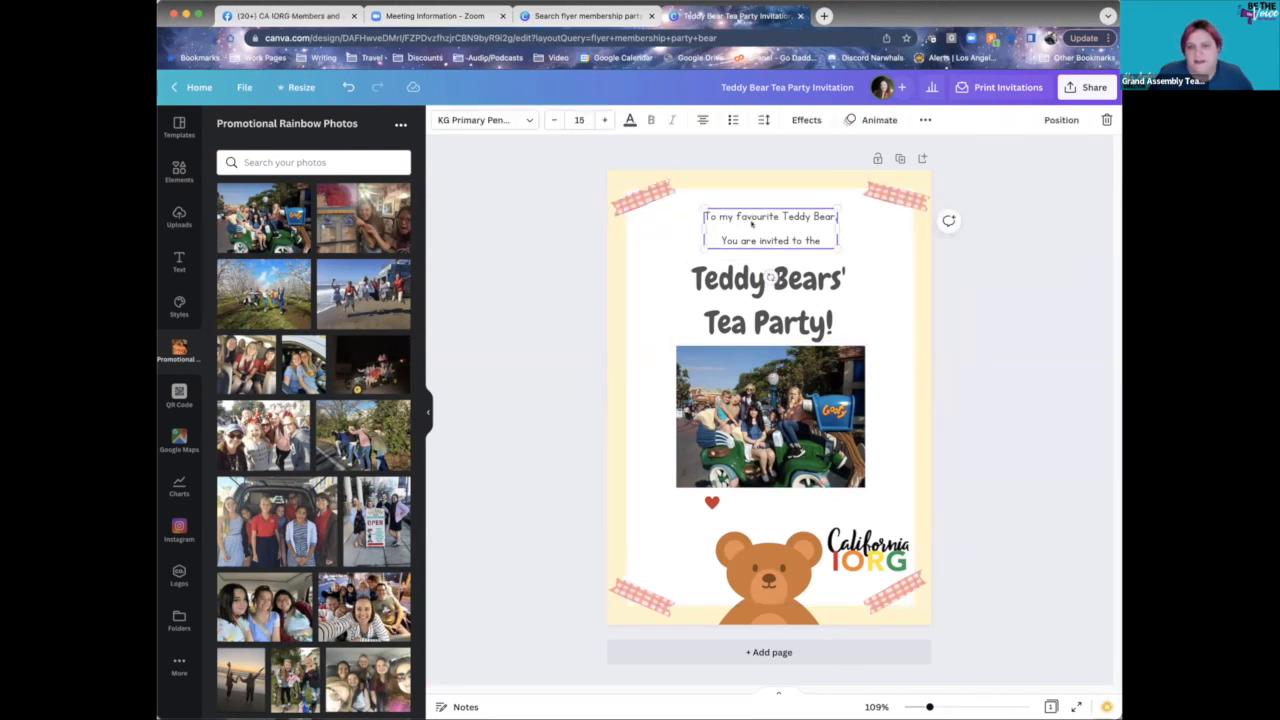
{"action": "left_click", "coordinate": [752, 222]}
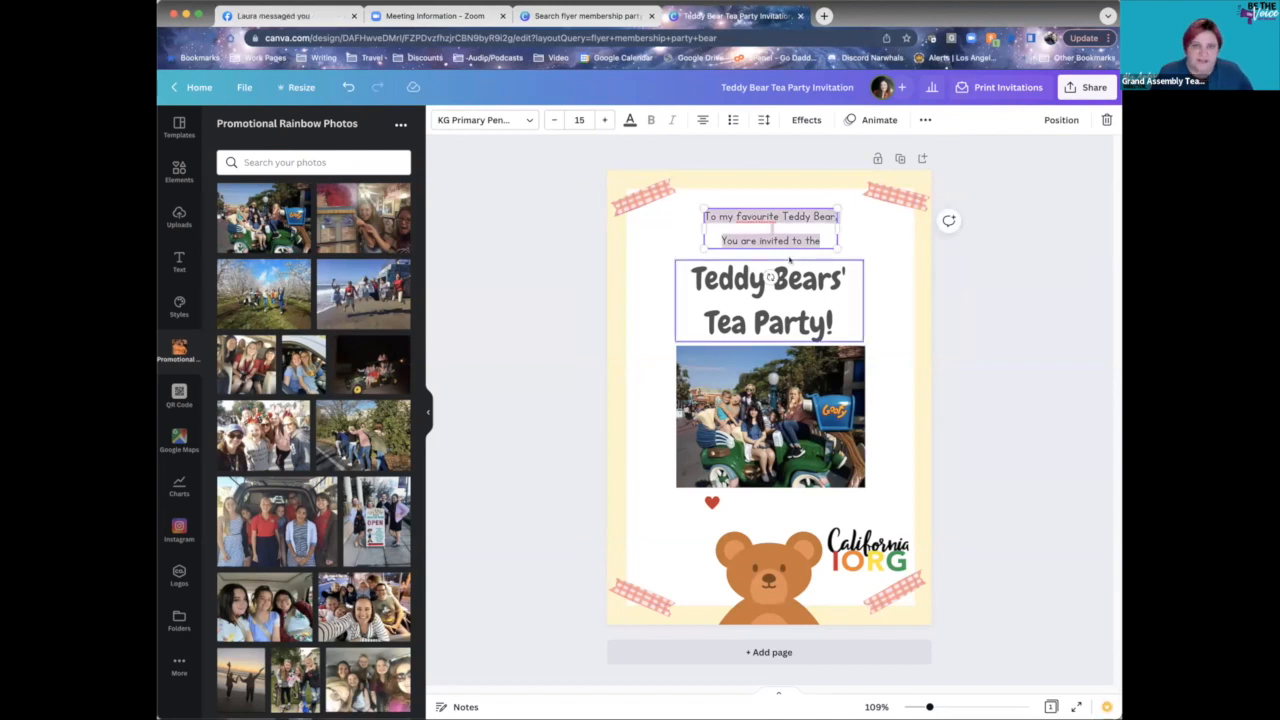
- Replace the greeting with "You're invited to Lemon Grove Assembly's"
{"action": "left_click", "coordinate": [772, 230]}
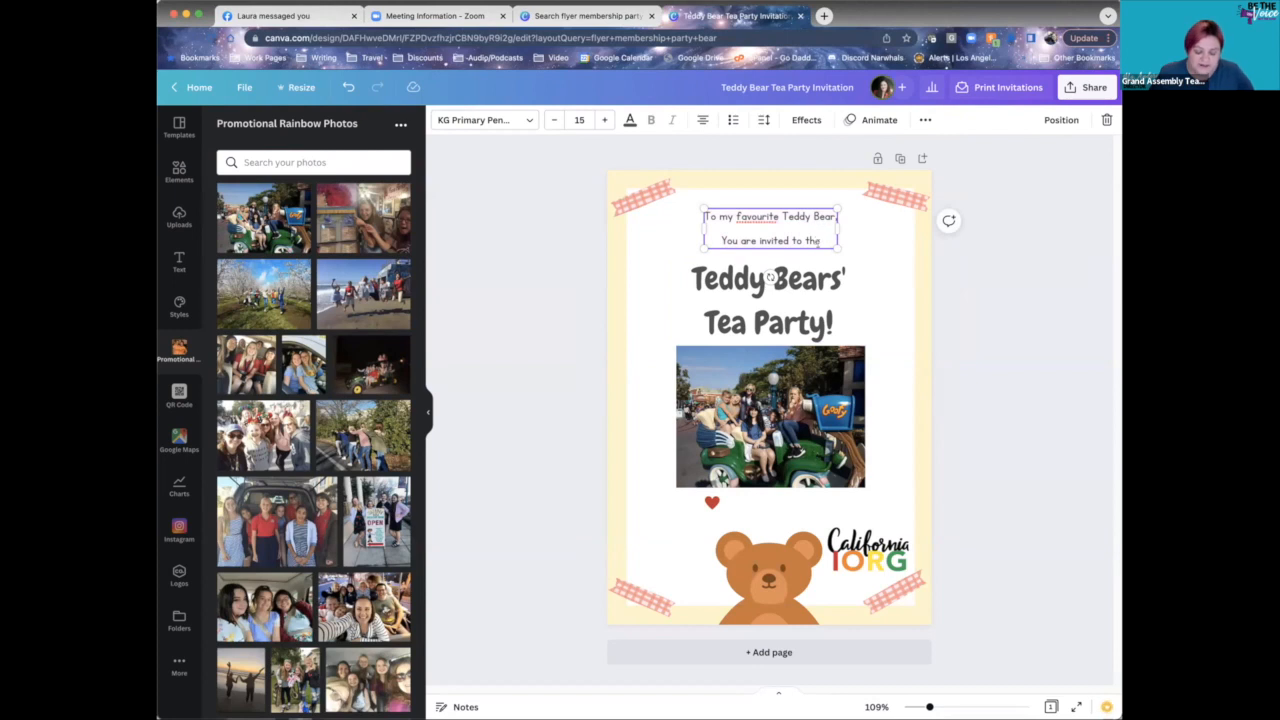
{"action": "key", "text": "BackSpace"}
{"action": "key", "text": "BackSpace"}
{"action": "key", "text": "BackSpace"}
{"action": "key", "text": "BackSpace"}
{"action": "key", "text": "BackSpace"}
{"action": "key", "text": "BackSpace"}
{"action": "key", "text": "BackSpace"}
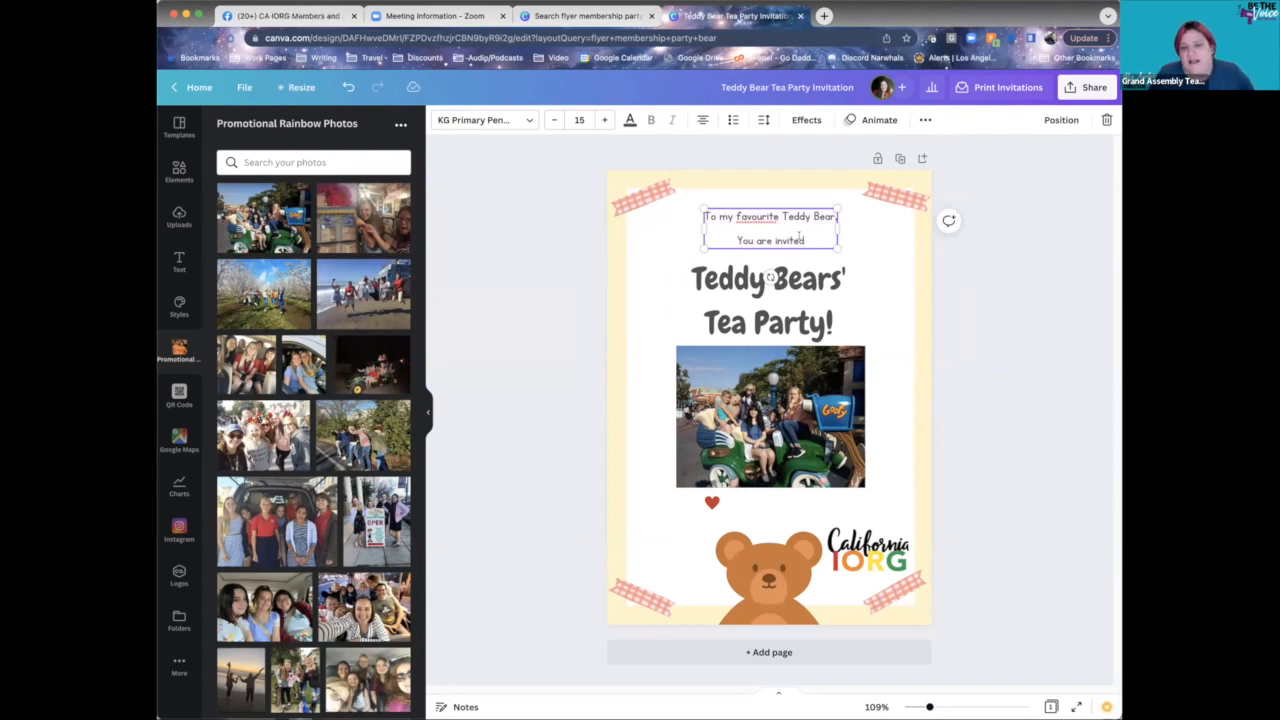
{"action": "key", "text": "ctrl+a"}
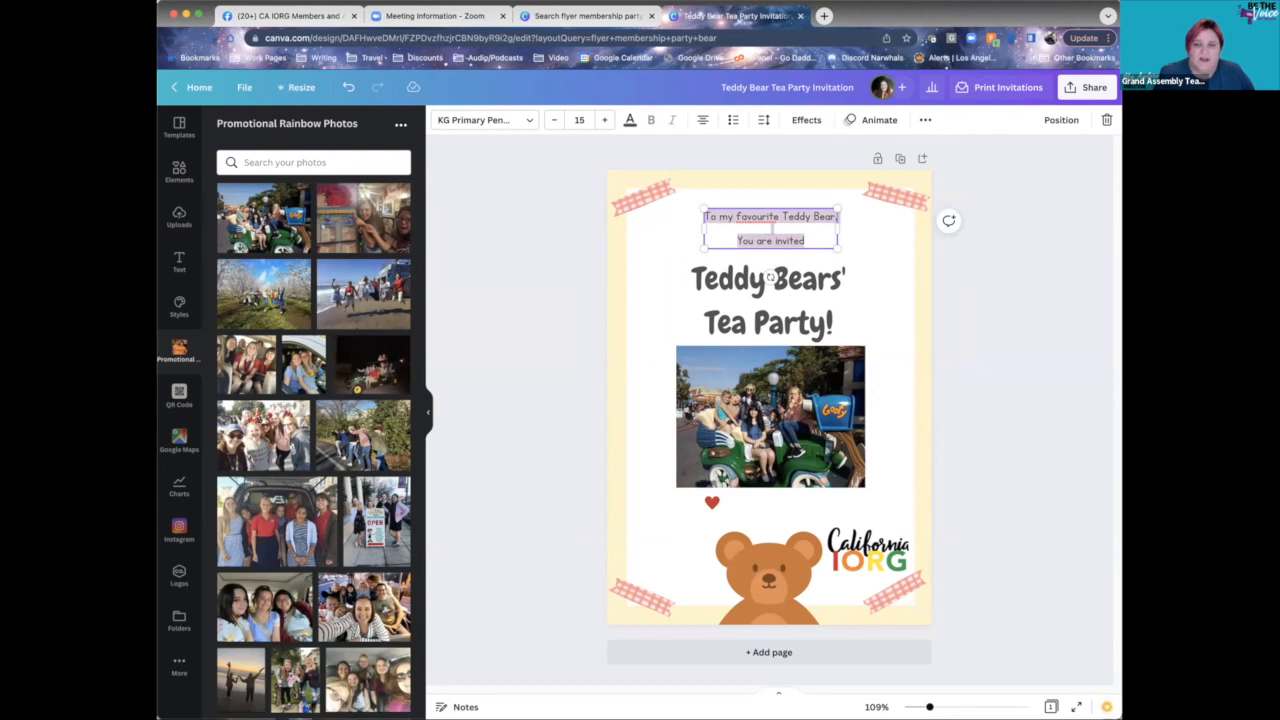
{"action": "type", "text": "You're invite"}
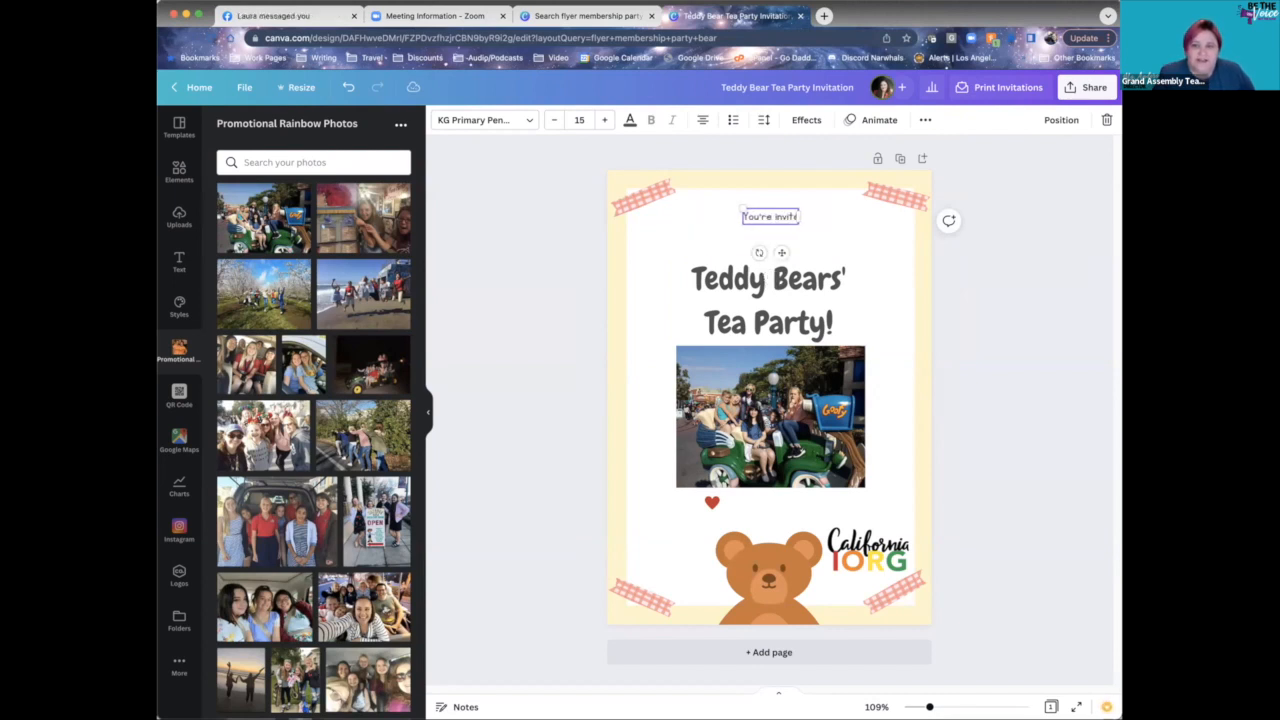
{"action": "type", "text": "d to"}
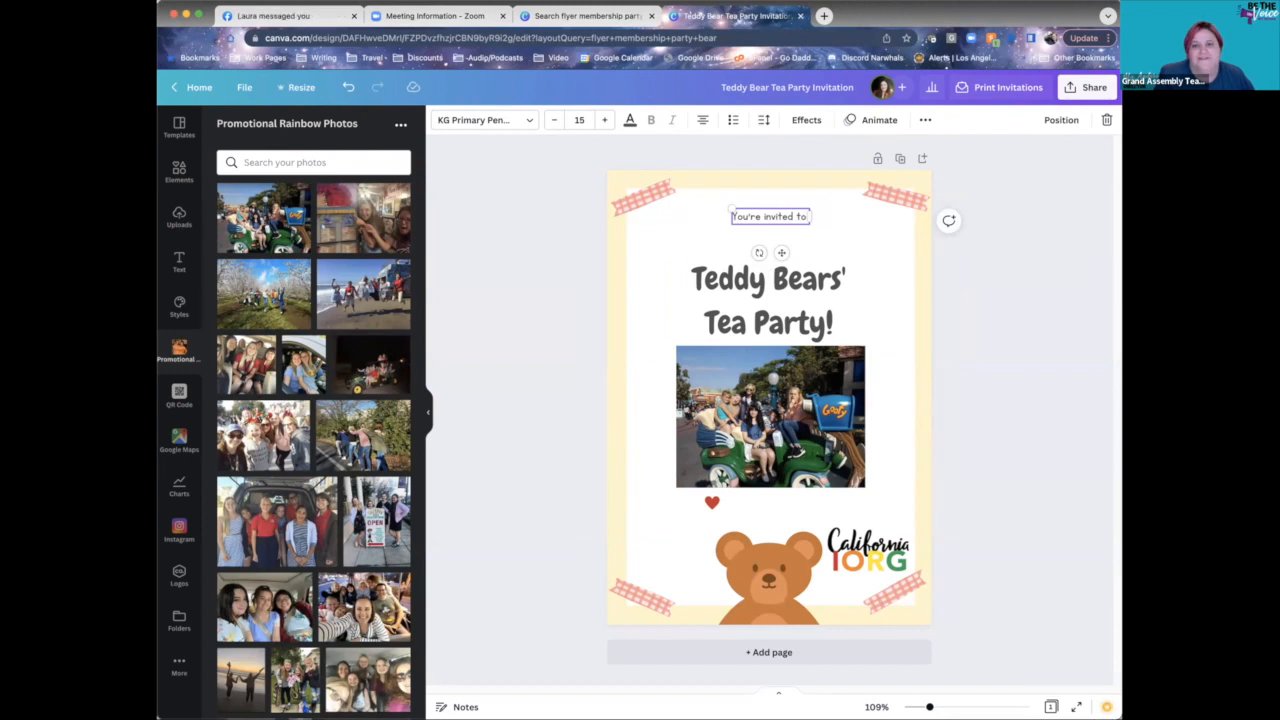
{"action": "type", "text": "Lemon Gr"}
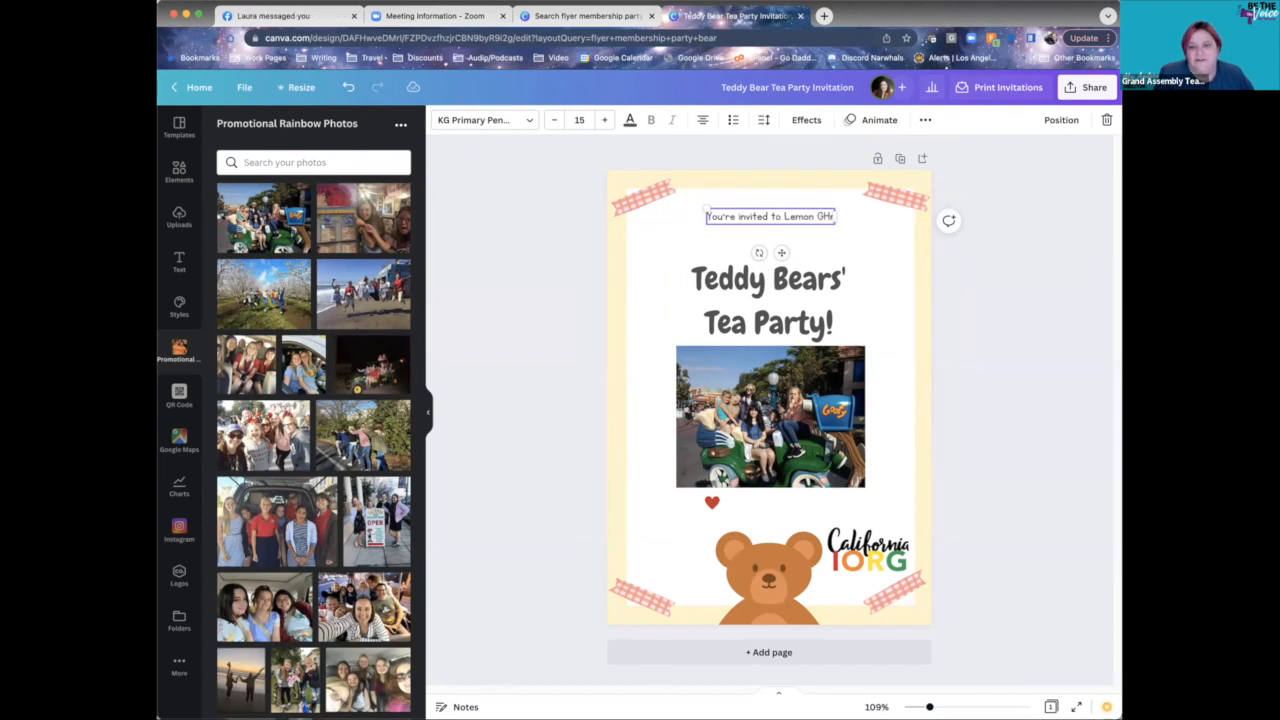
{"action": "type", "text": "ove Assemb"}
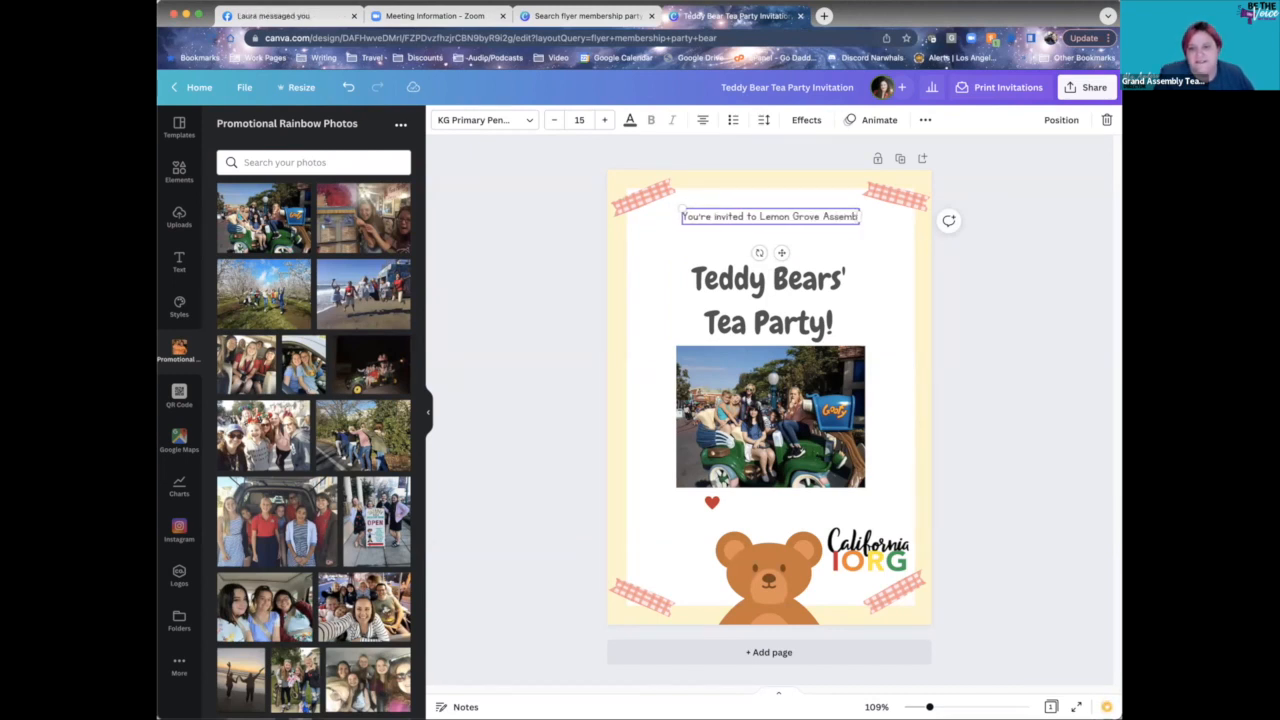
{"action": "type", "text": "ly's"}
- Replace the Teddy Bears' Tea Party! title with "Build A Bear Membership Party"
{"action": "triple_click", "coordinate": [797, 321]}
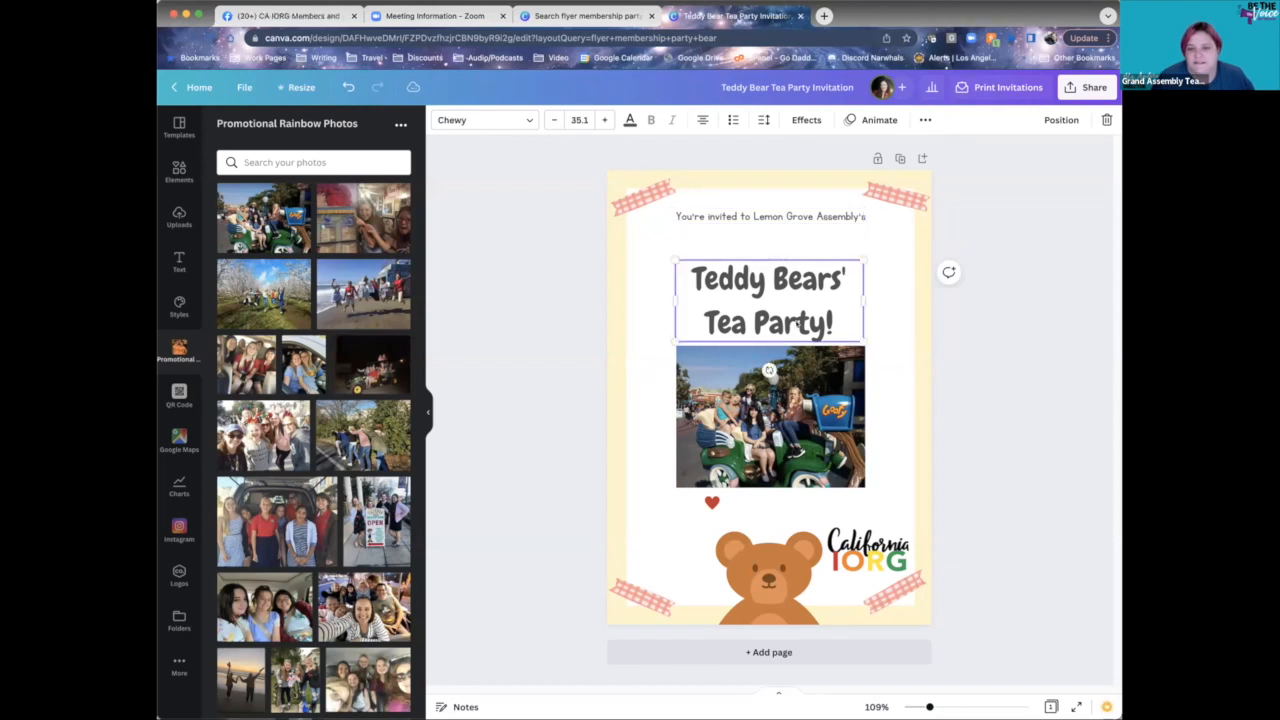
{"action": "left_click_drag", "start_coordinate": [853, 326], "coordinate": [689, 278]}
{"action": "key", "text": "BackSpace"}
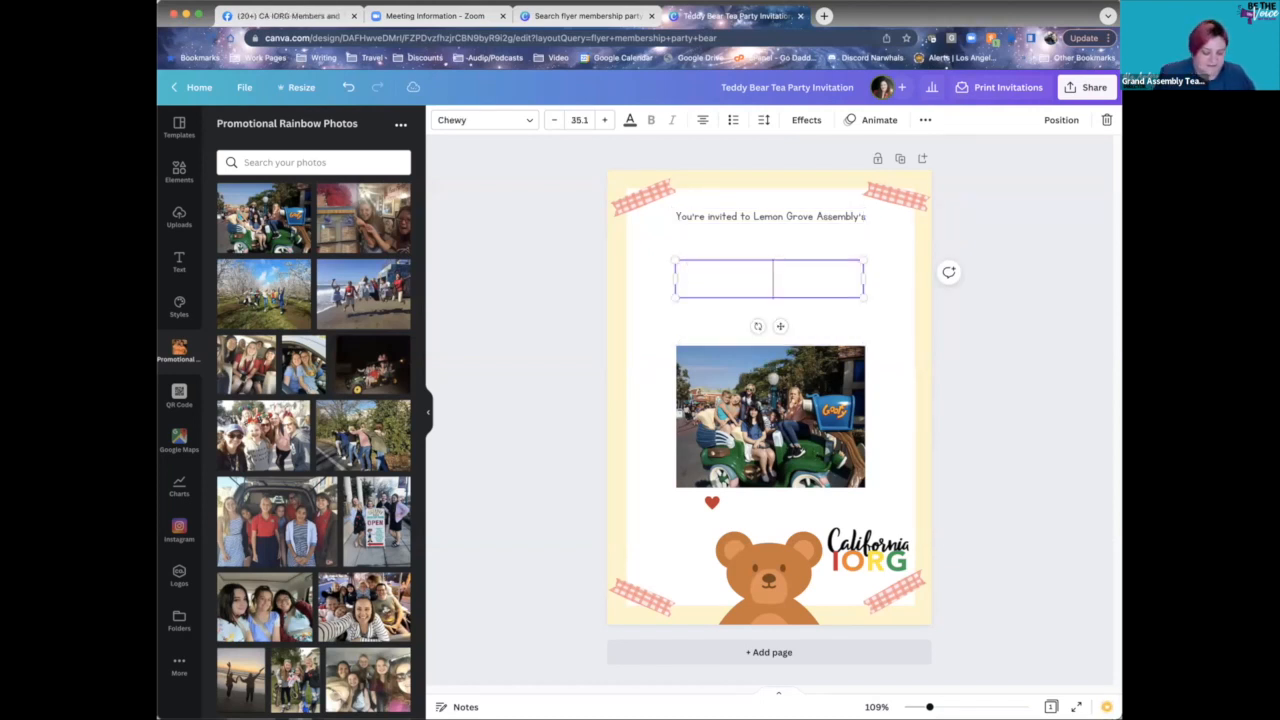
{"action": "type", "text": "Build A"}
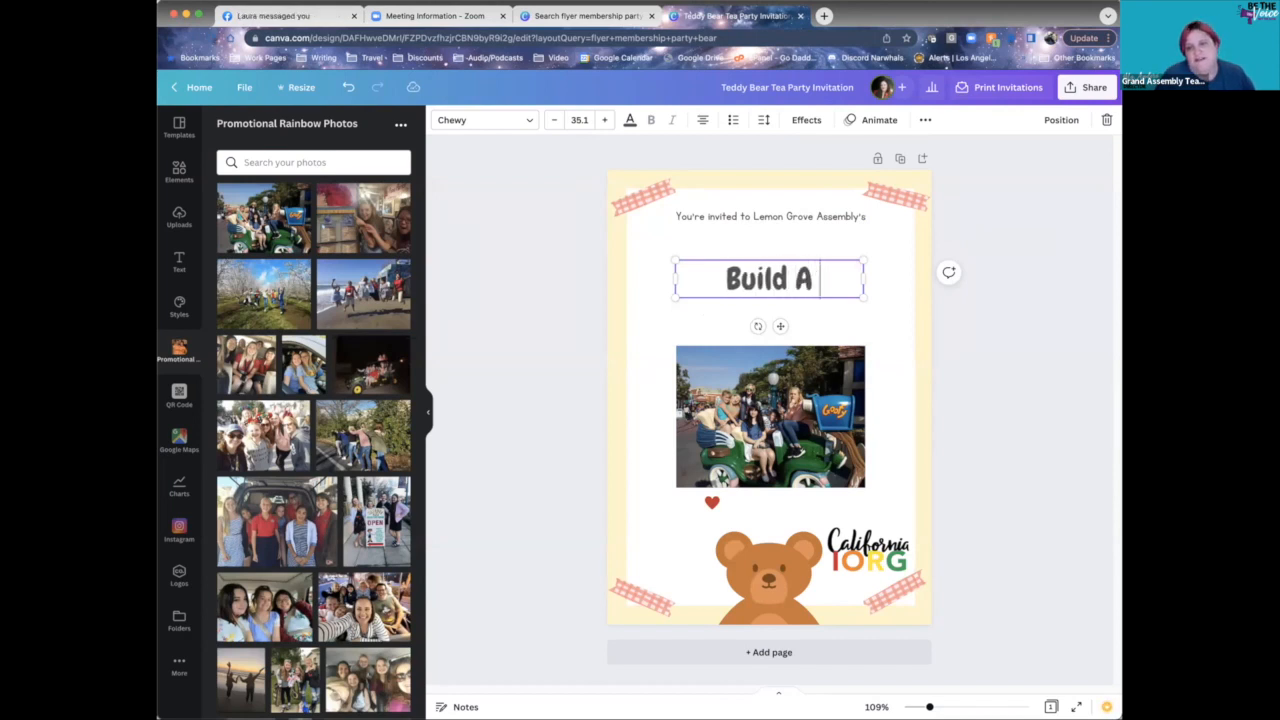
{"action": "type", "text": " Bear"}
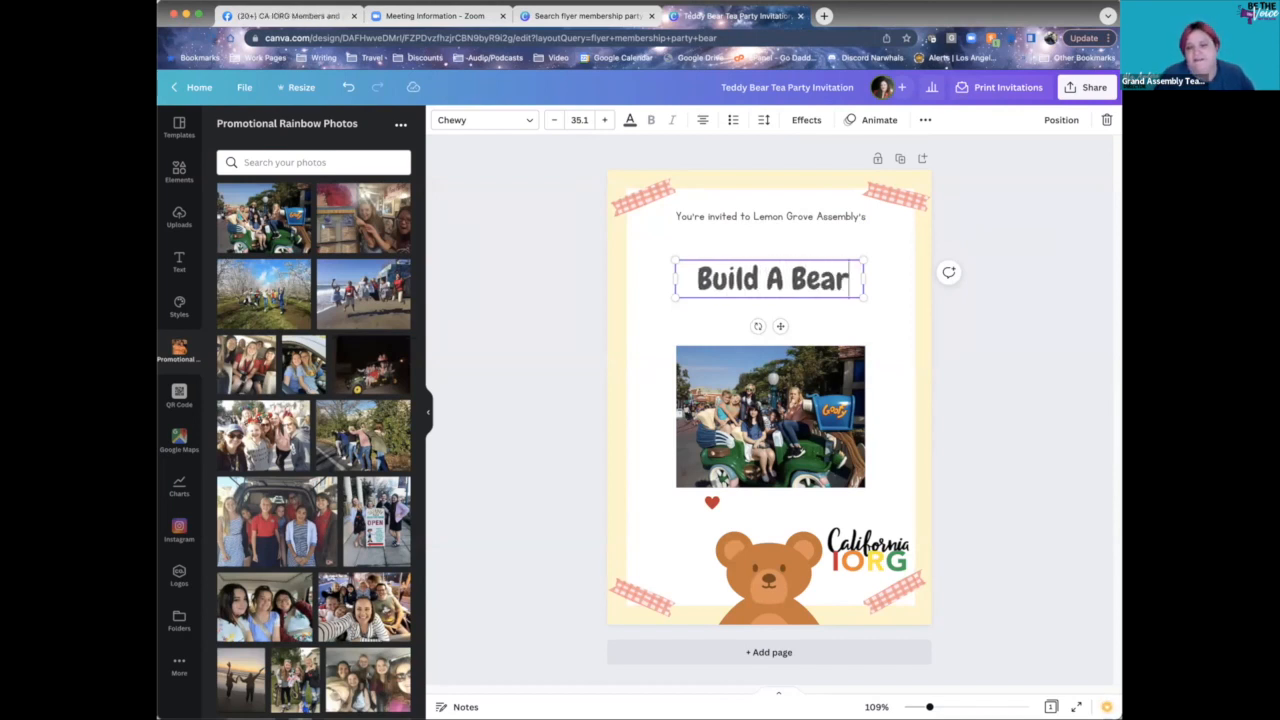
{"action": "type", "text": " Membership Party"}
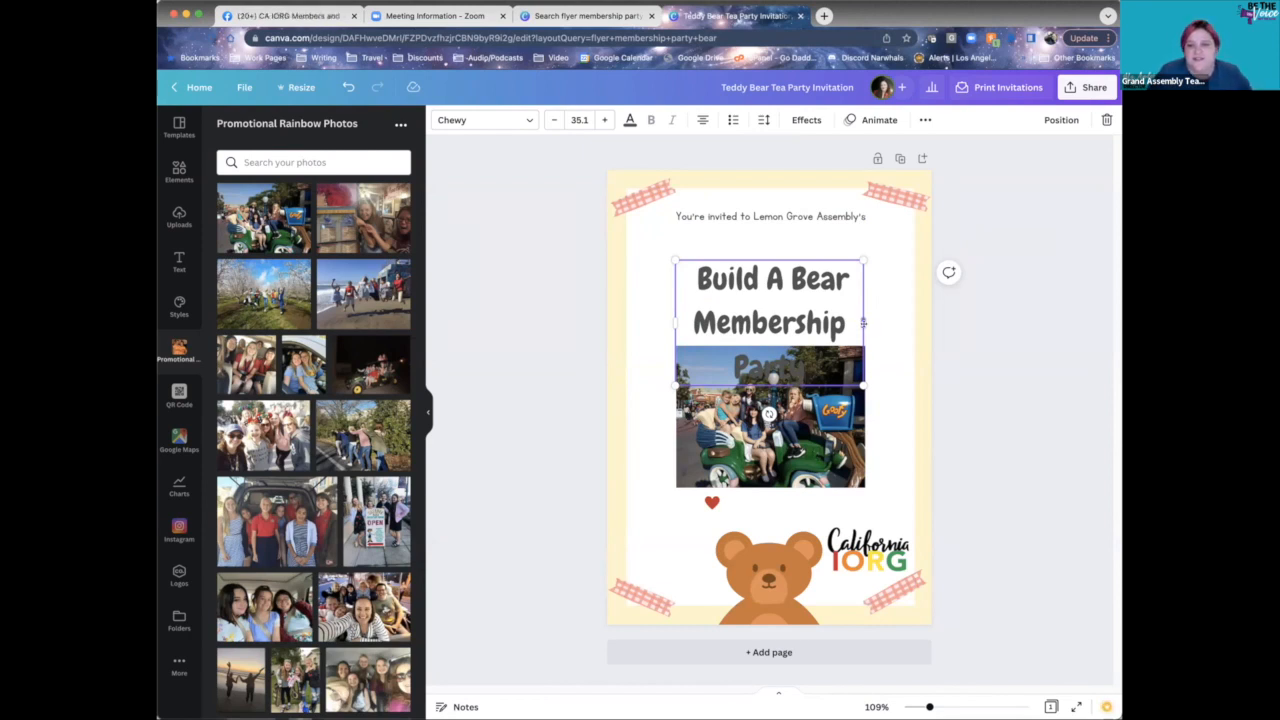
- Widen the heading onto two lines and centre it above the group photo
{"action": "mouse_move", "coordinate": [861, 322]}
{"action": "left_mouse_down"}
{"action": "mouse_move", "coordinate": [916, 322]}
{"action": "mouse_move", "coordinate": [834, 319]}
{"action": "mouse_move", "coordinate": [853, 337]}
{"action": "left_mouse_up"}
{"action": "left_click", "coordinate": [894, 376]}
{"action": "left_click", "coordinate": [854, 329]}
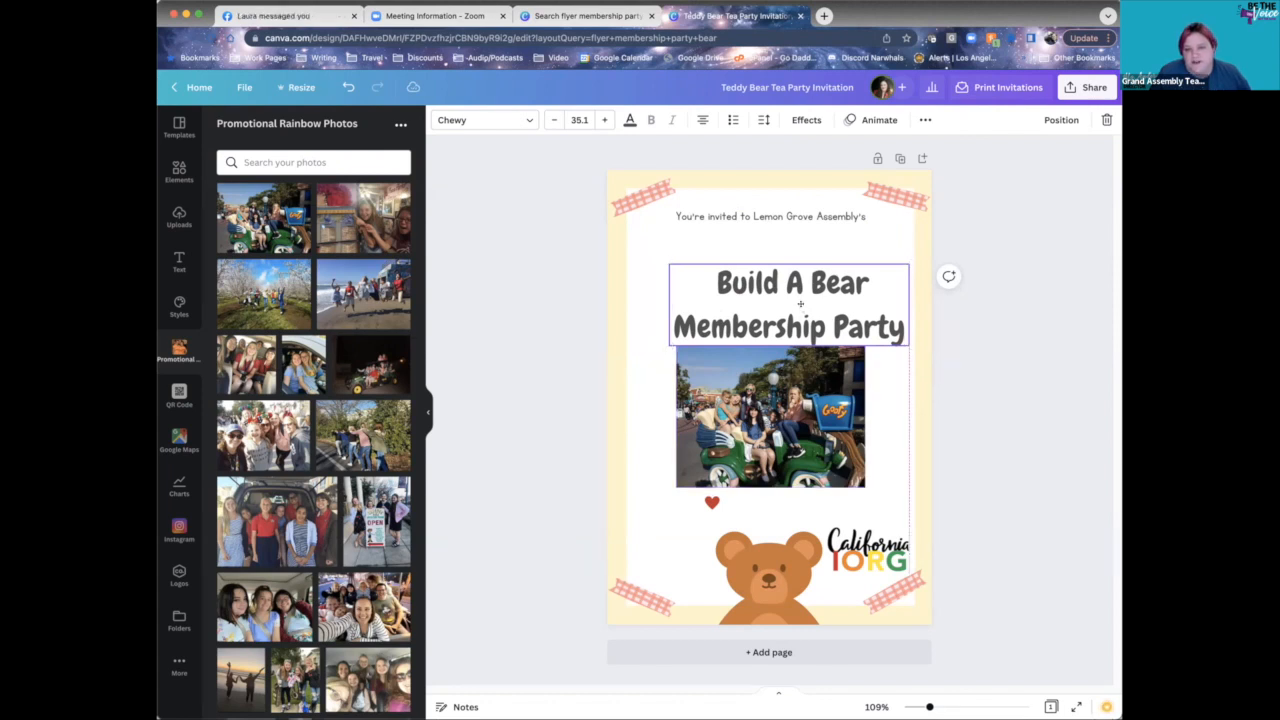
{"action": "left_click_drag", "start_coordinate": [801, 311], "coordinate": [799, 282]}
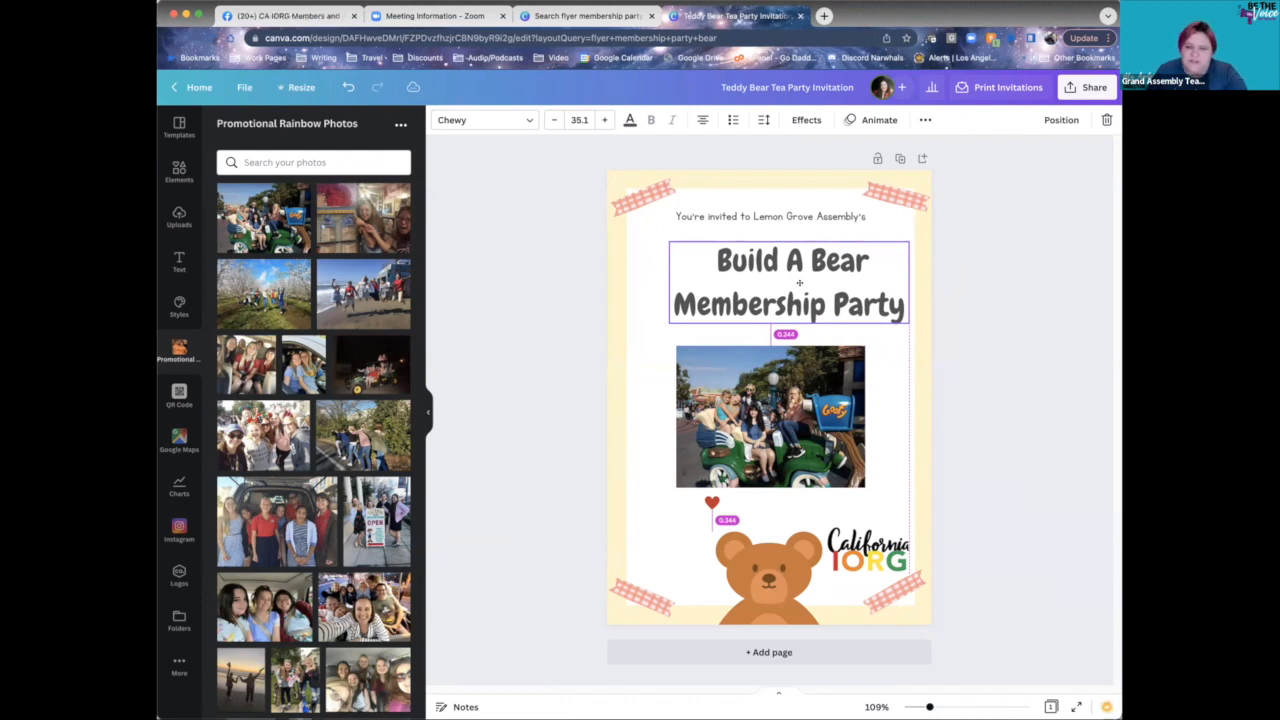
{"action": "left_click_drag", "start_coordinate": [799, 283], "coordinate": [781, 283]}
{"action": "left_click", "coordinate": [940, 352]}
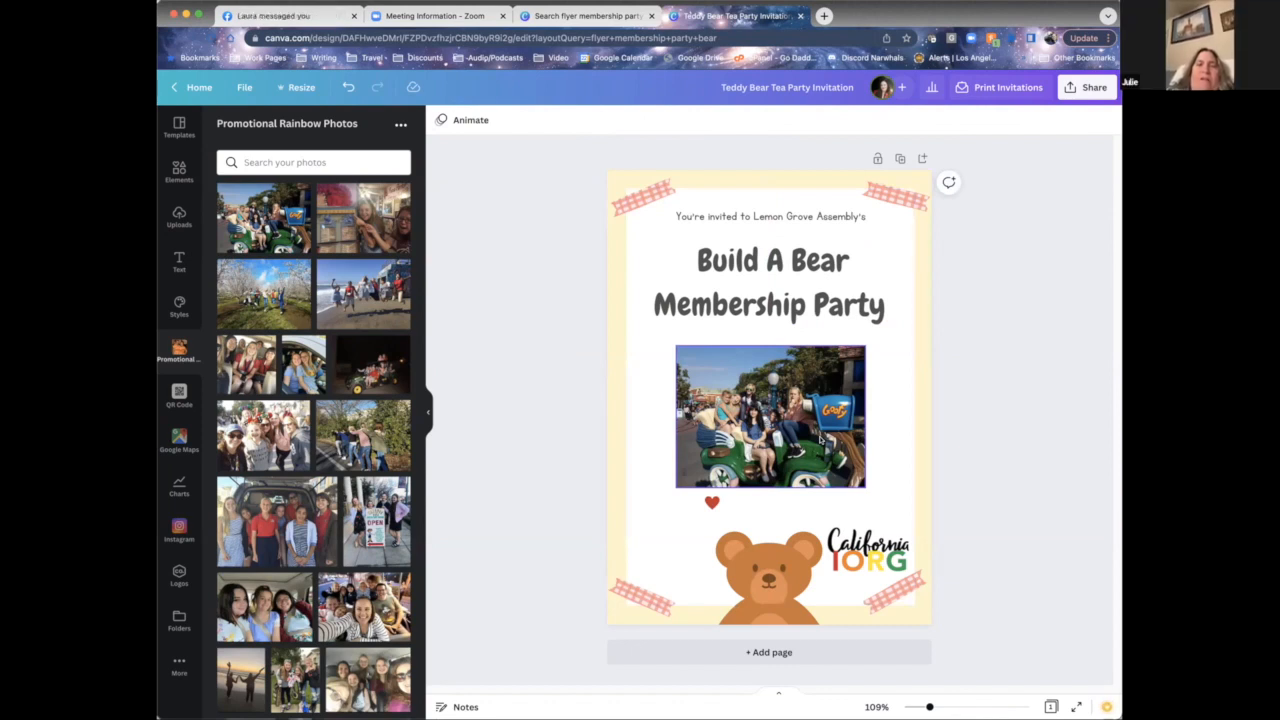
{"action": "left_click", "coordinate": [808, 276]}
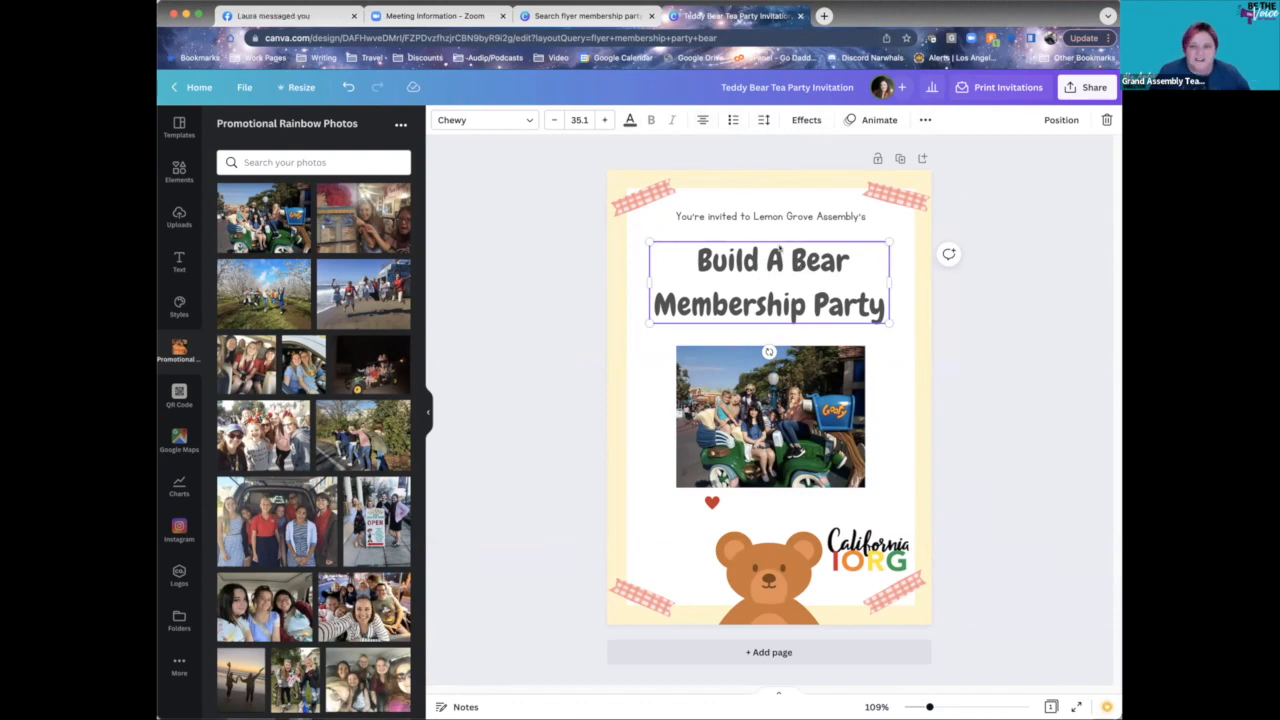
- Reduce the heading's line spacing to 0.98
{"action": "left_click", "coordinate": [765, 120]}
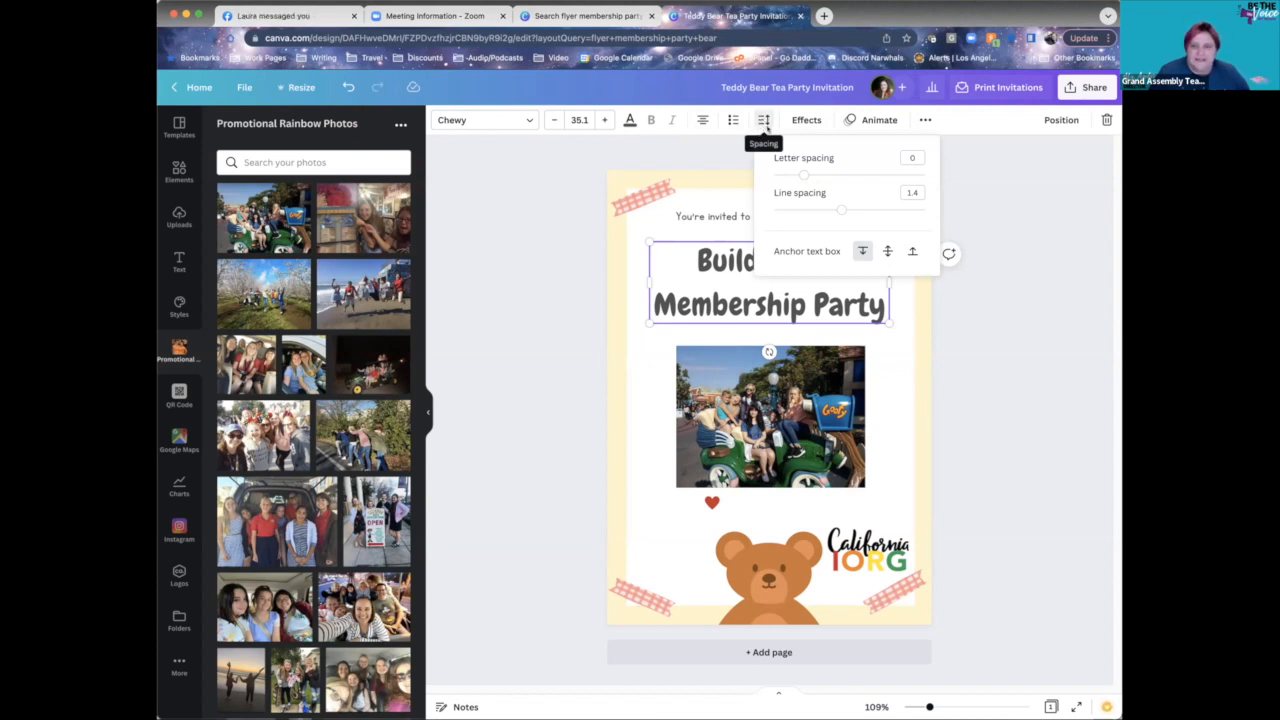
{"action": "left_click_drag", "start_coordinate": [840, 210], "coordinate": [810, 210]}
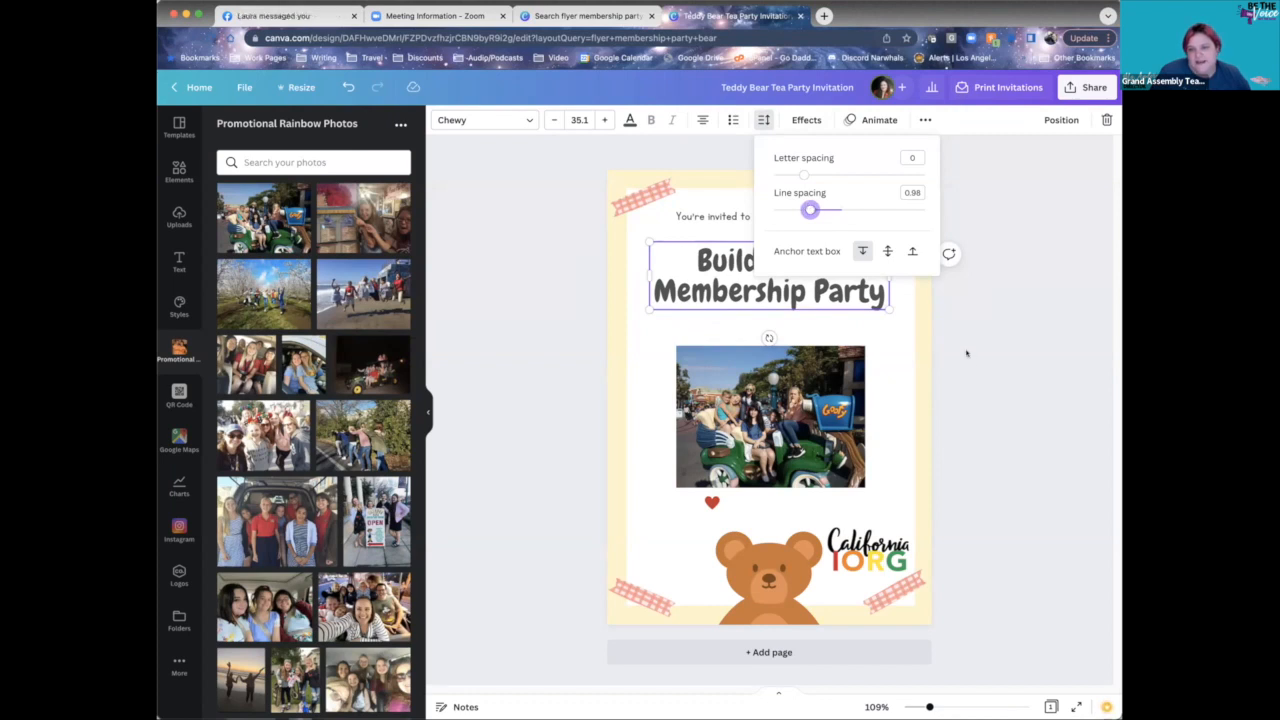
{"action": "left_click", "coordinate": [913, 380]}
{"action": "left_click", "coordinate": [916, 382]}
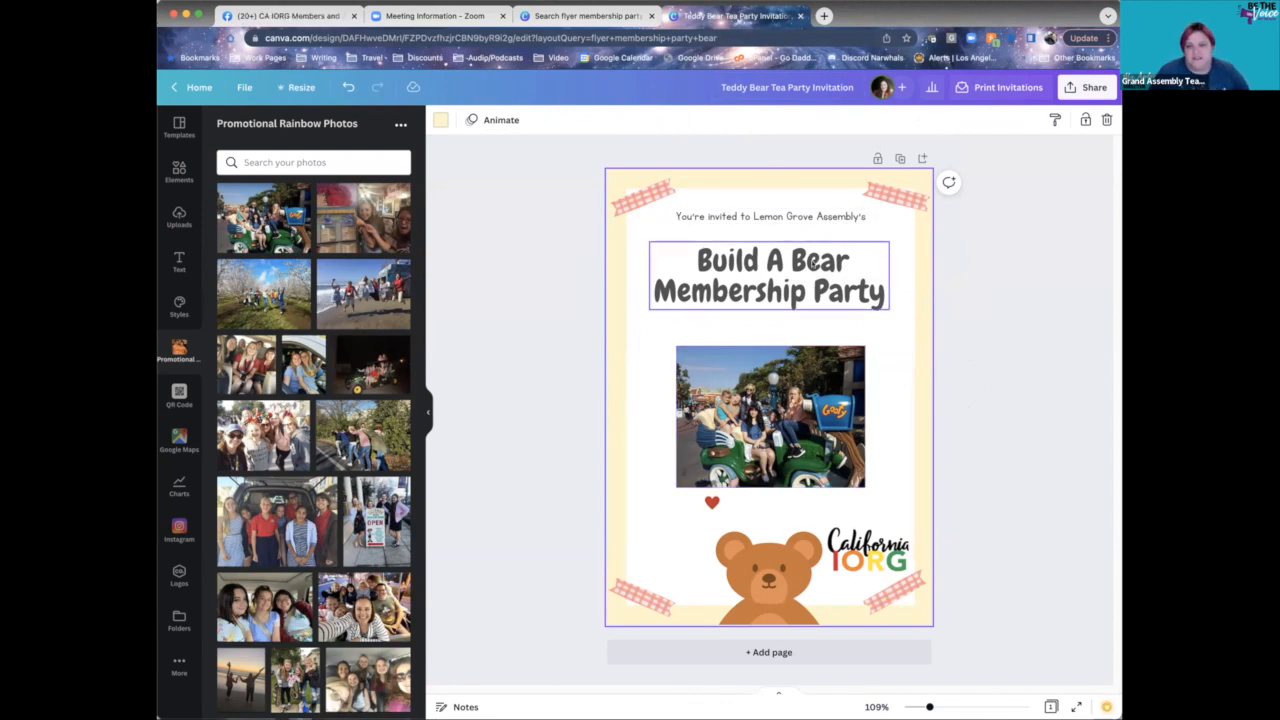
- Keep letter spacing at 0 and nudge the heading slightly higher
{"action": "left_click", "coordinate": [795, 258]}
{"action": "left_click", "coordinate": [763, 120]}
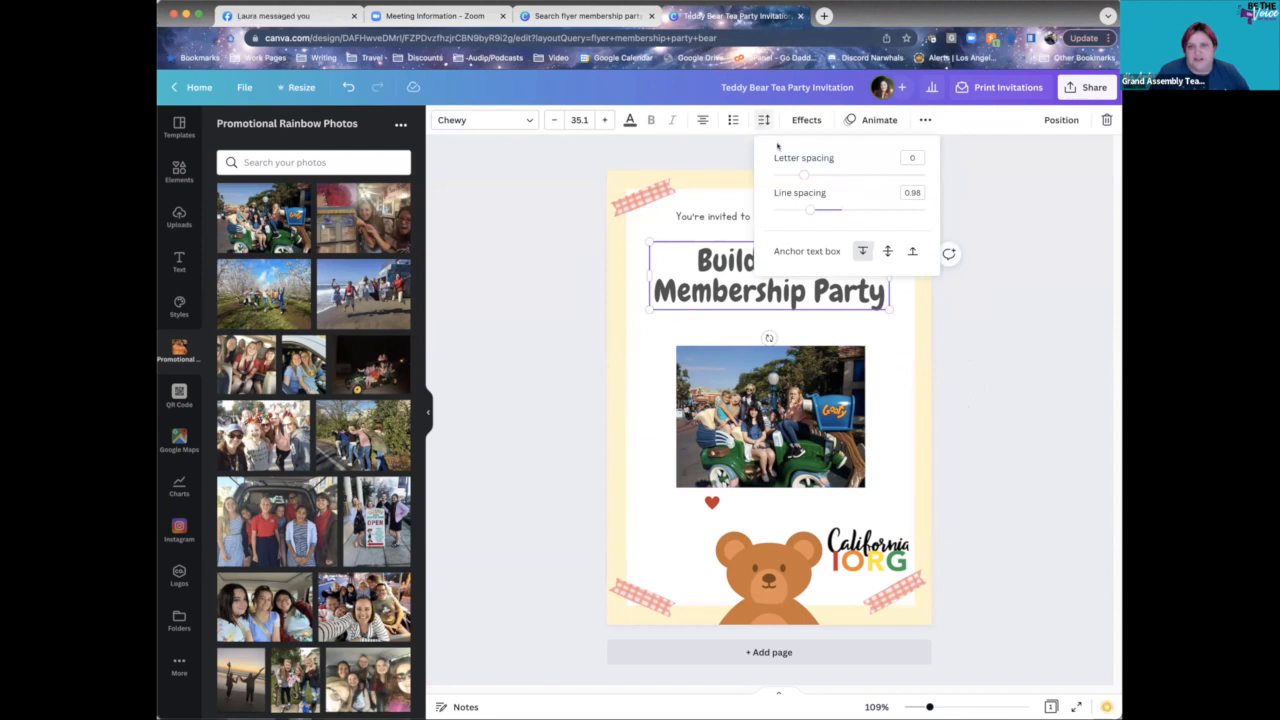
{"action": "left_click_drag", "start_coordinate": [797, 174], "coordinate": [803, 174]}
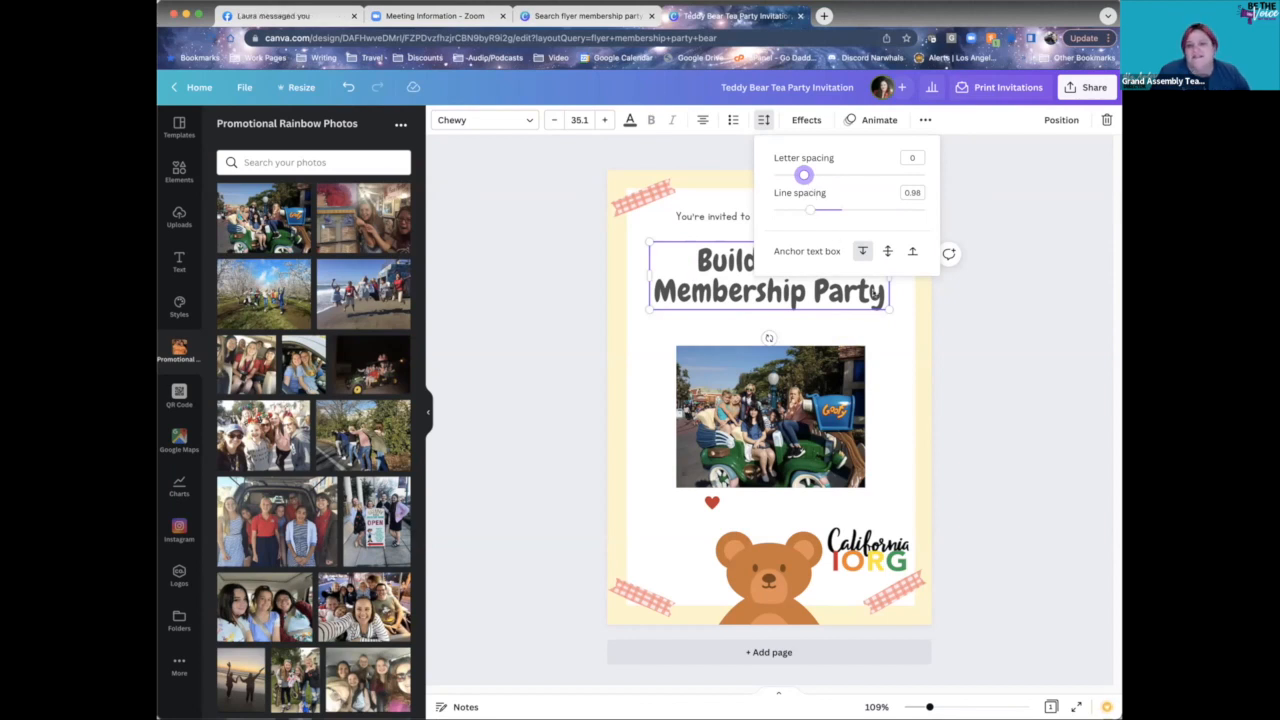
{"action": "left_click", "coordinate": [930, 316]}
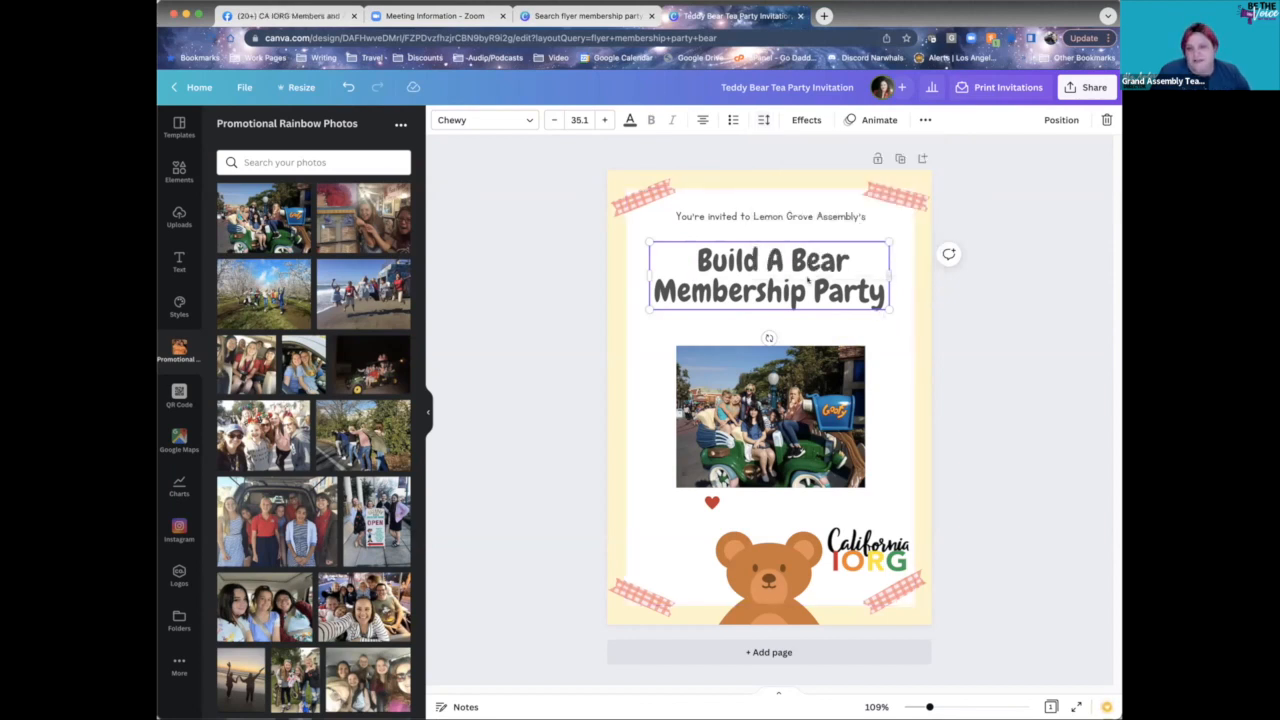
{"action": "left_click", "coordinate": [940, 408]}
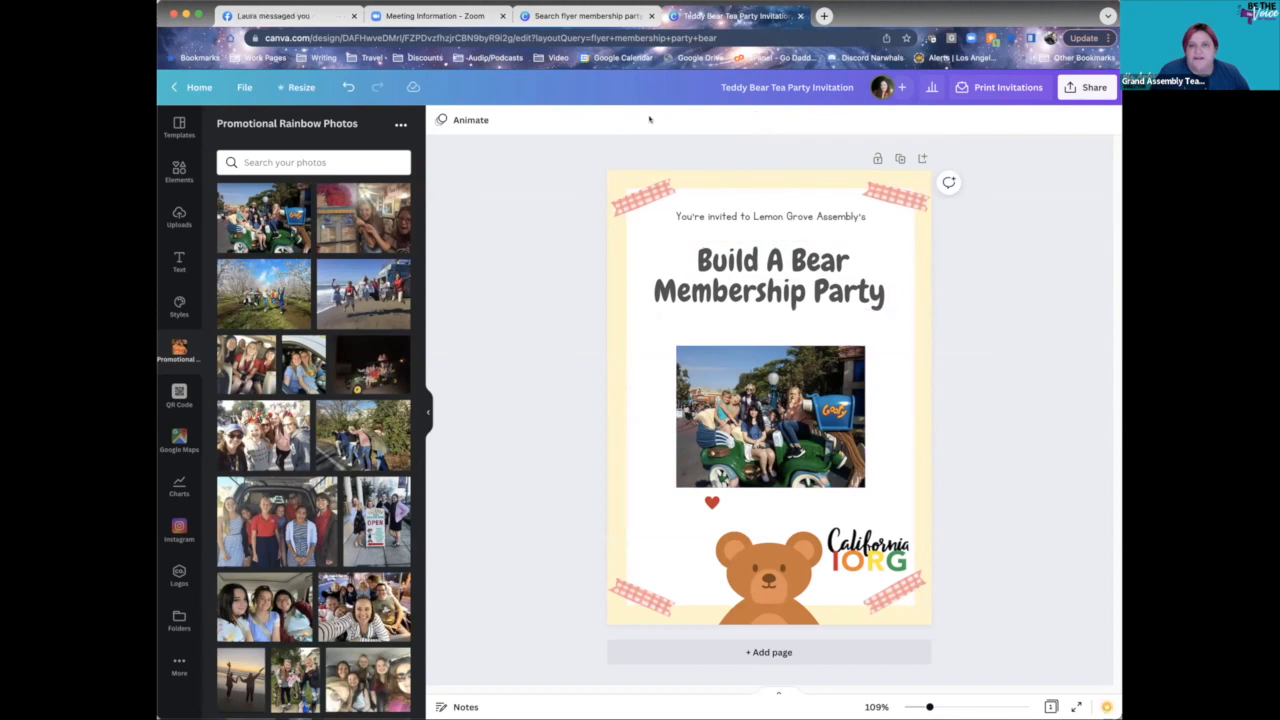
{"action": "left_click", "coordinate": [684, 262]}
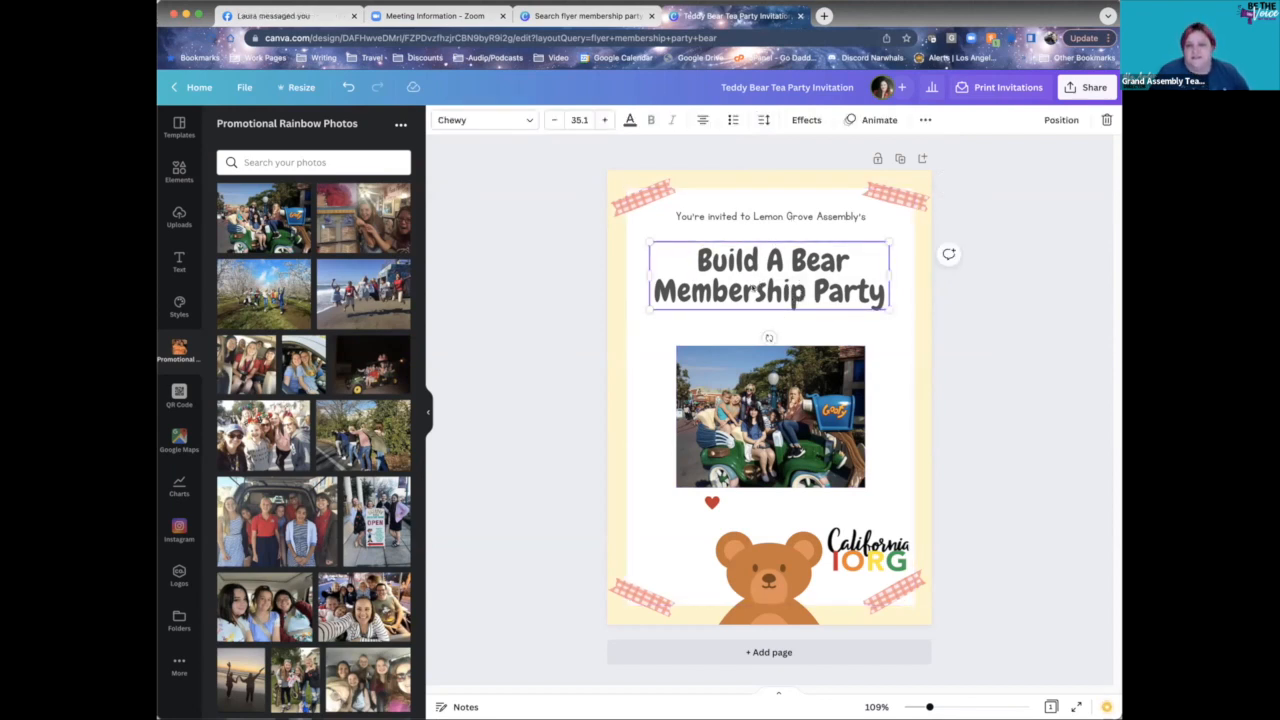
{"action": "left_click_drag", "start_coordinate": [765, 291], "coordinate": [767, 283]}
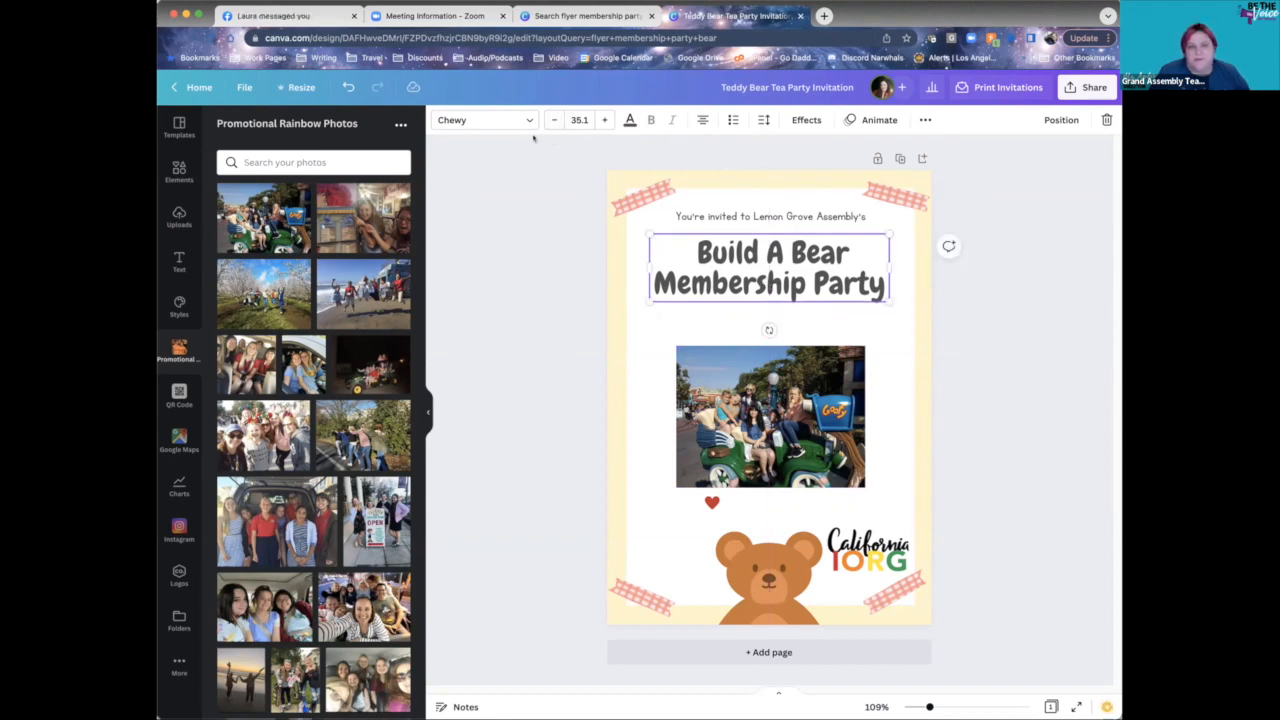
- Try the Borsok font on the heading, then revert to Chewy
{"action": "left_click", "coordinate": [500, 120]}
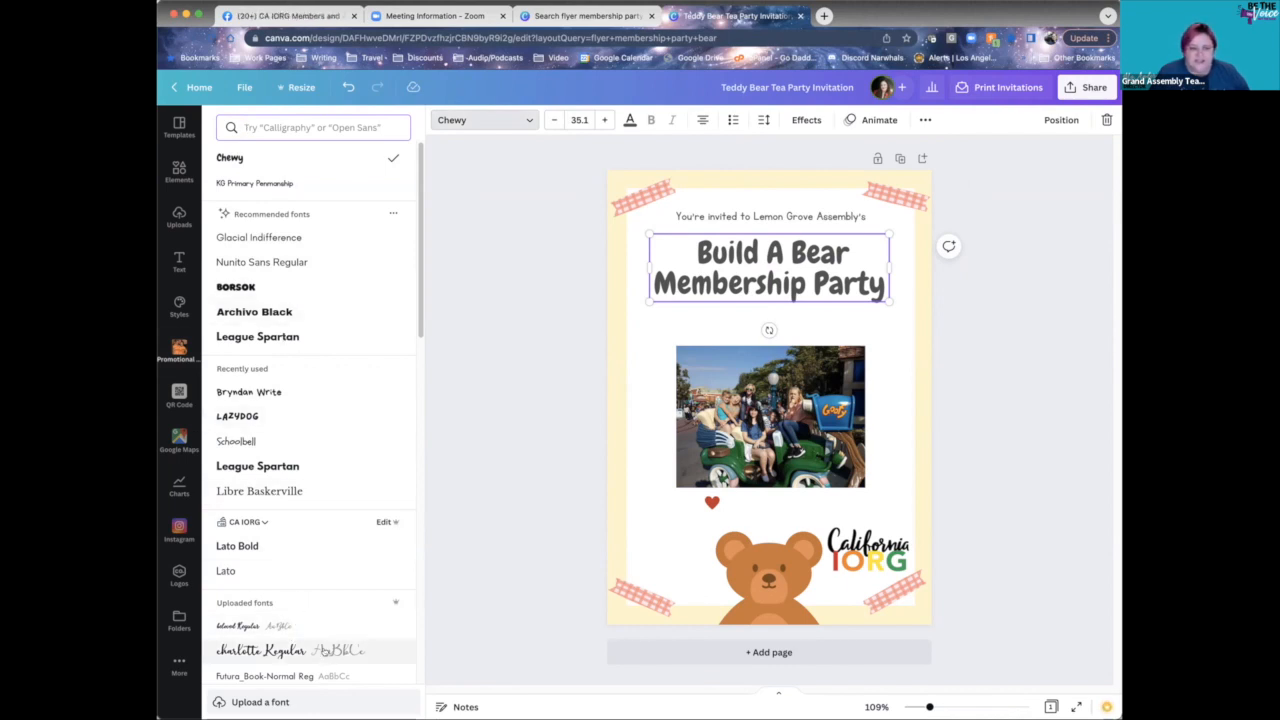
{"action": "left_click", "coordinate": [280, 289]}
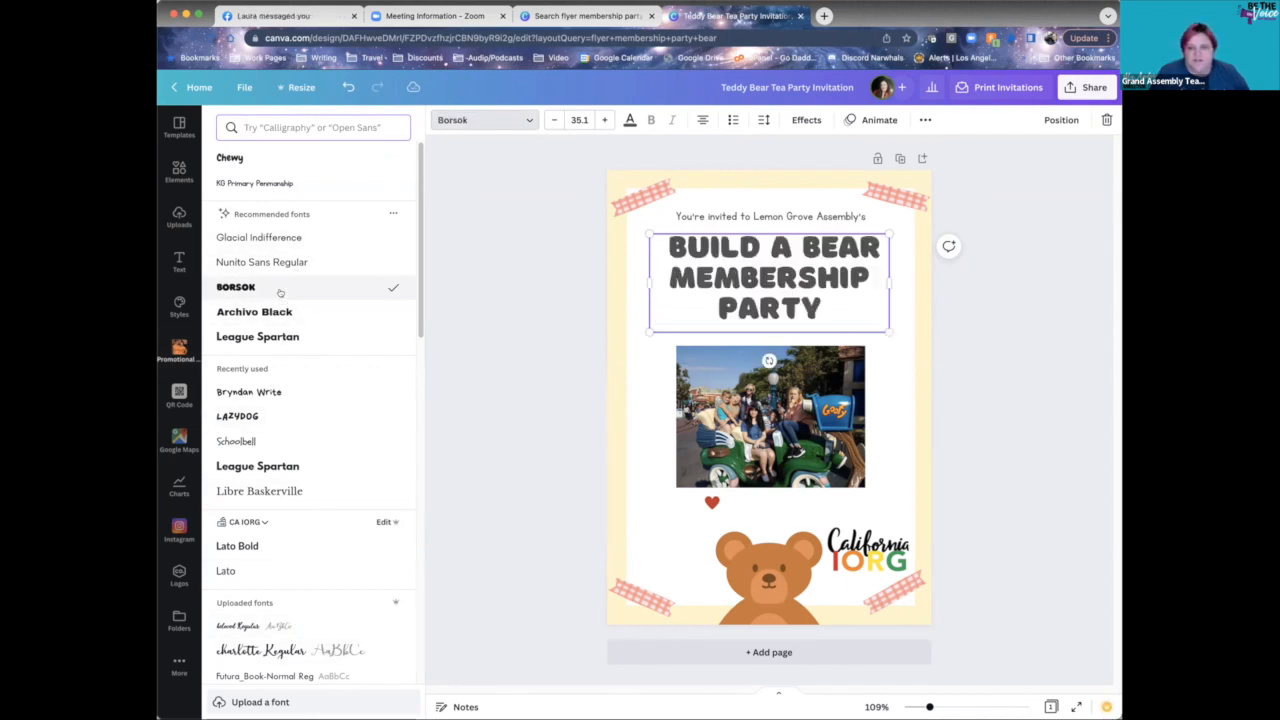
{"action": "left_click", "coordinate": [260, 158]}
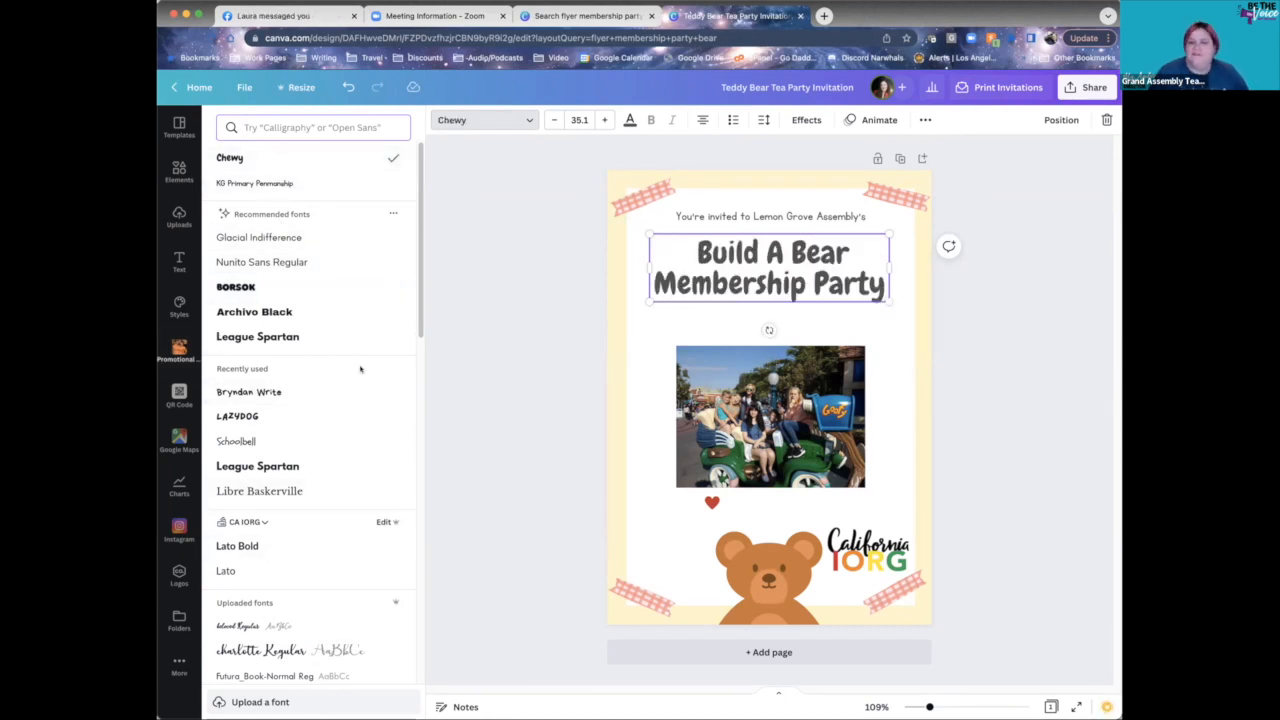
- Enlarge the heading to font size 36.1
{"action": "left_click", "coordinate": [605, 120]}
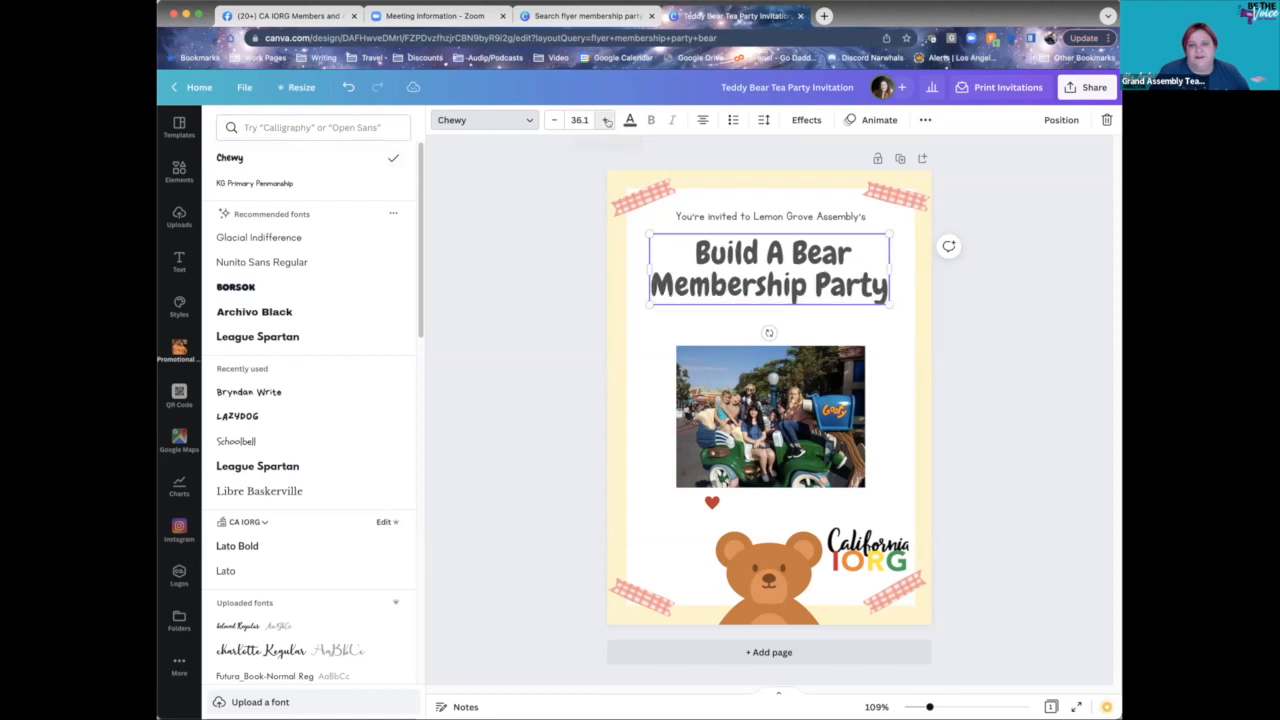
{"action": "left_click", "coordinate": [554, 120]}
{"action": "left_click", "coordinate": [577, 120]}
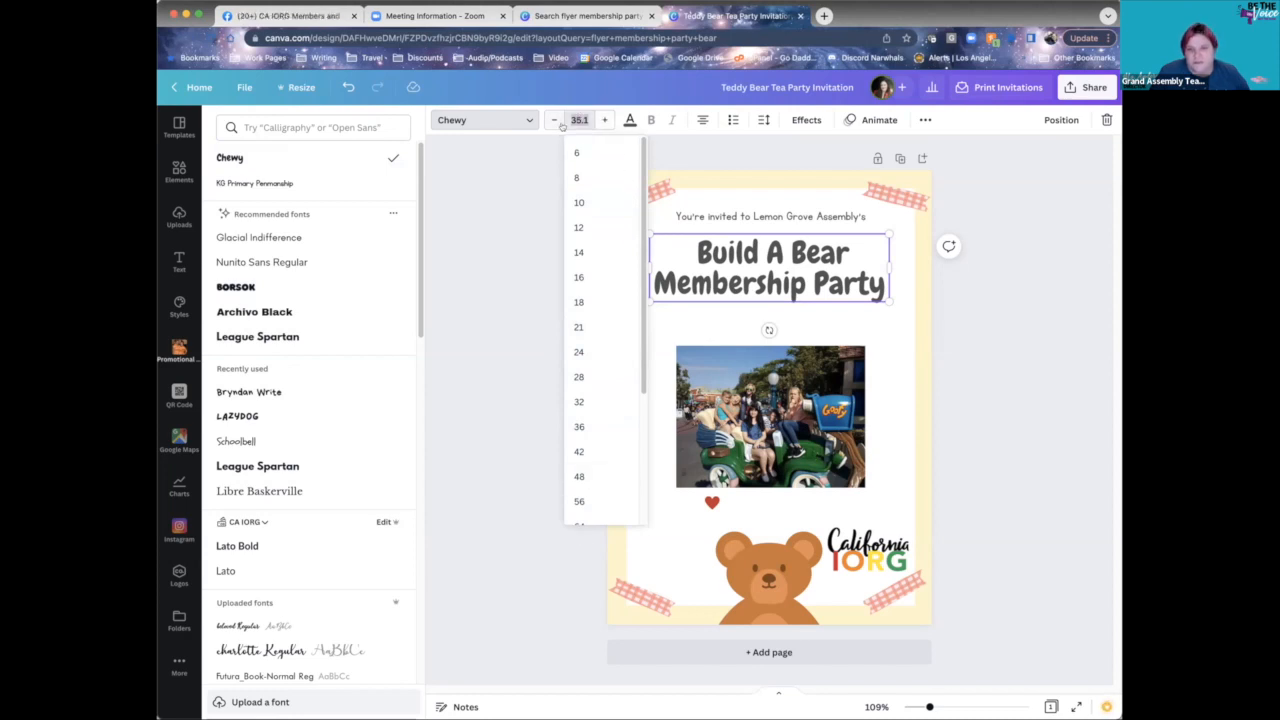
{"action": "left_click", "coordinate": [601, 120]}
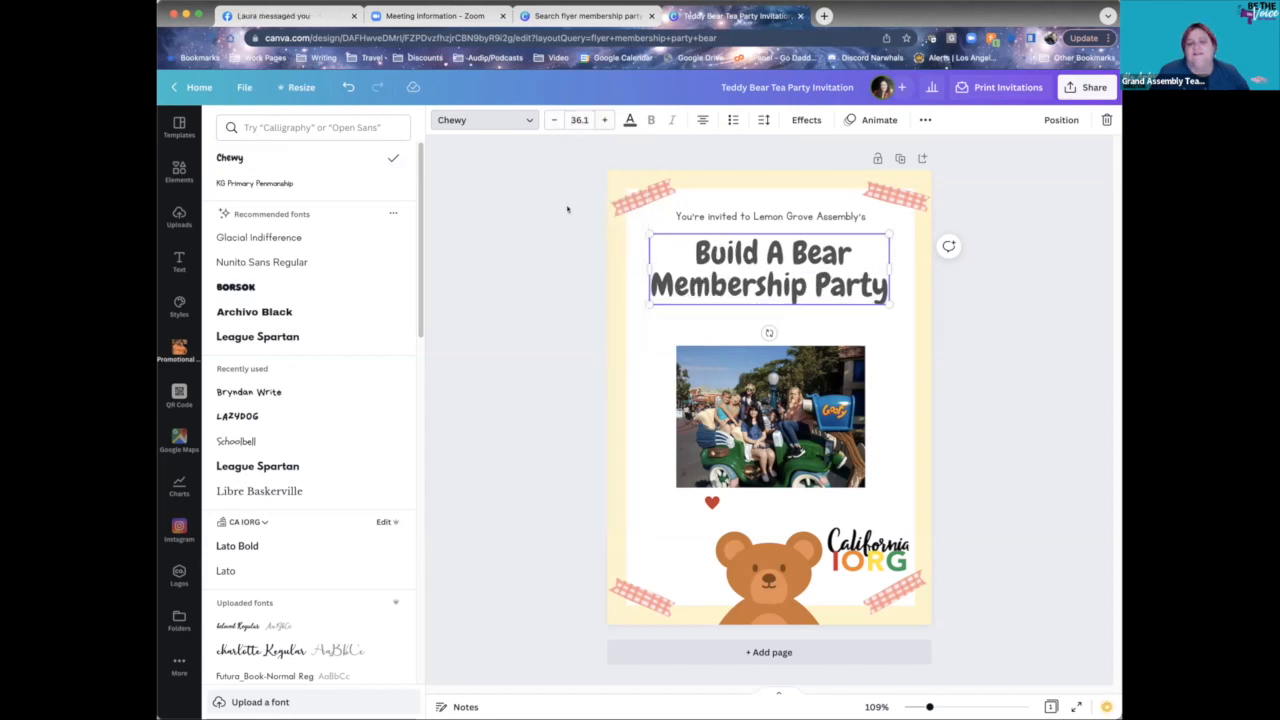
{"action": "left_click", "coordinate": [629, 120]}
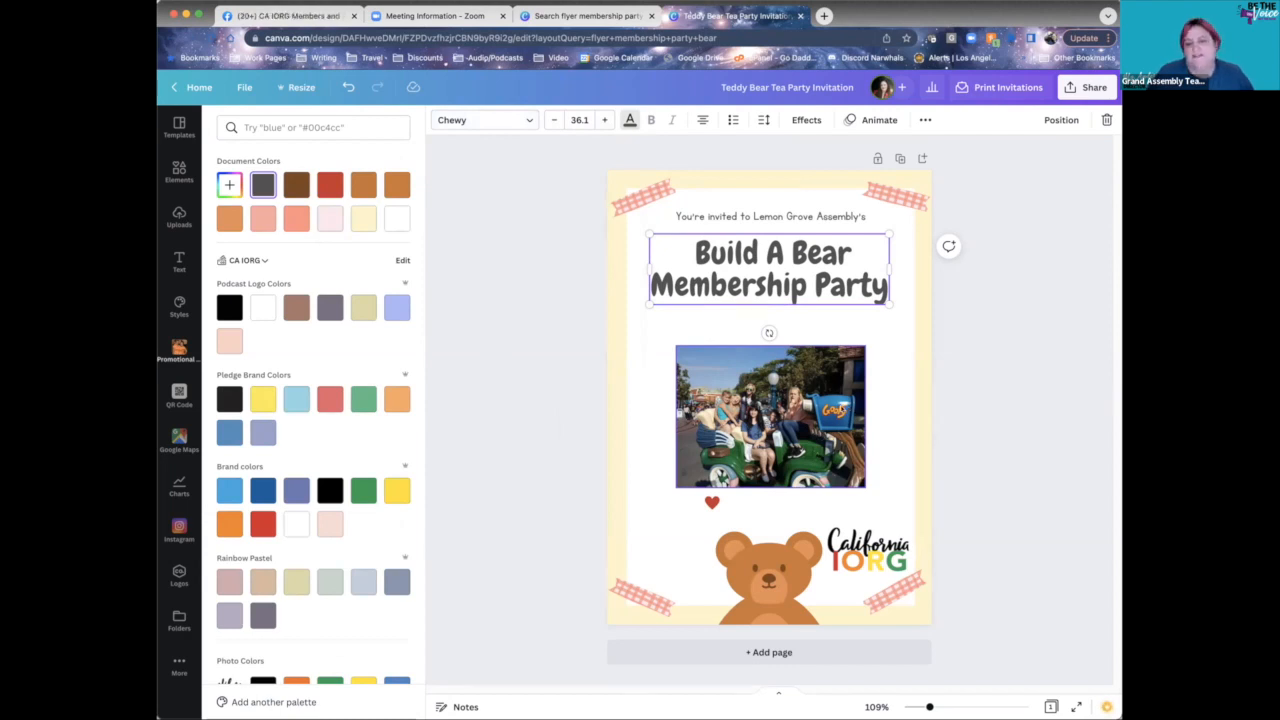
- Colour the heading dark blue #054B82 sampled from the group photo
{"action": "left_click", "coordinate": [228, 186]}
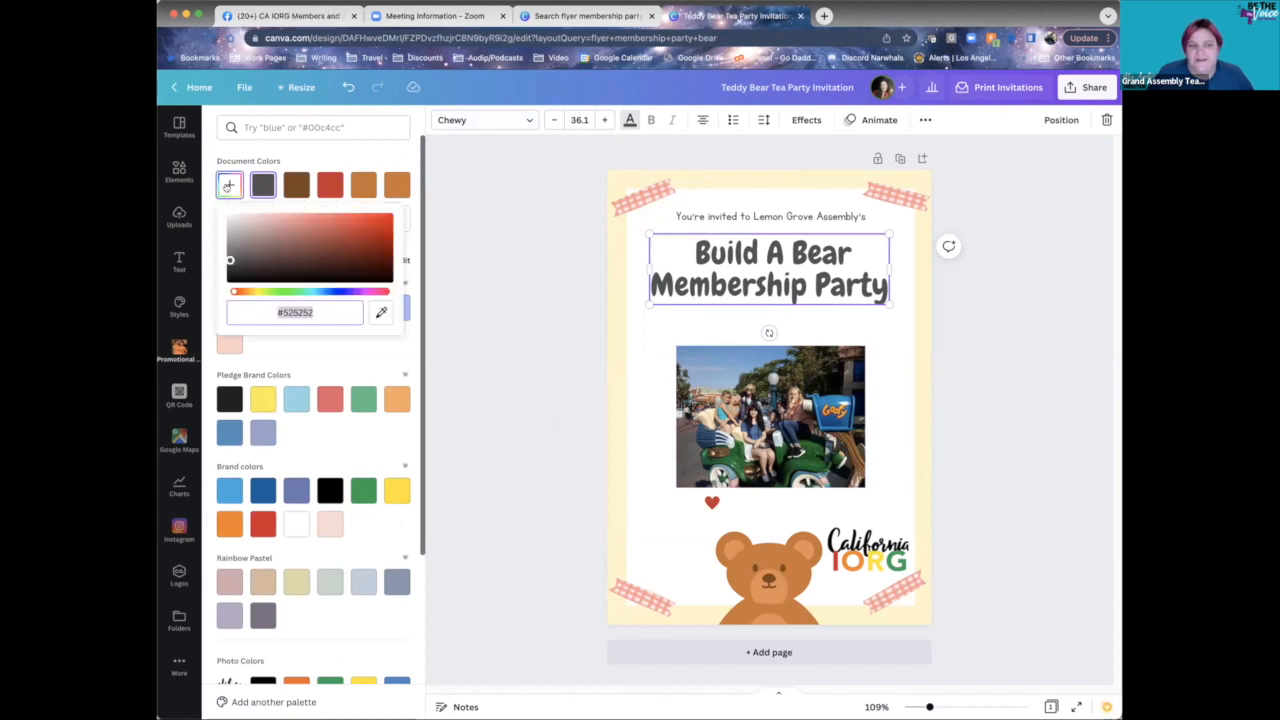
{"action": "left_click", "coordinate": [381, 313]}
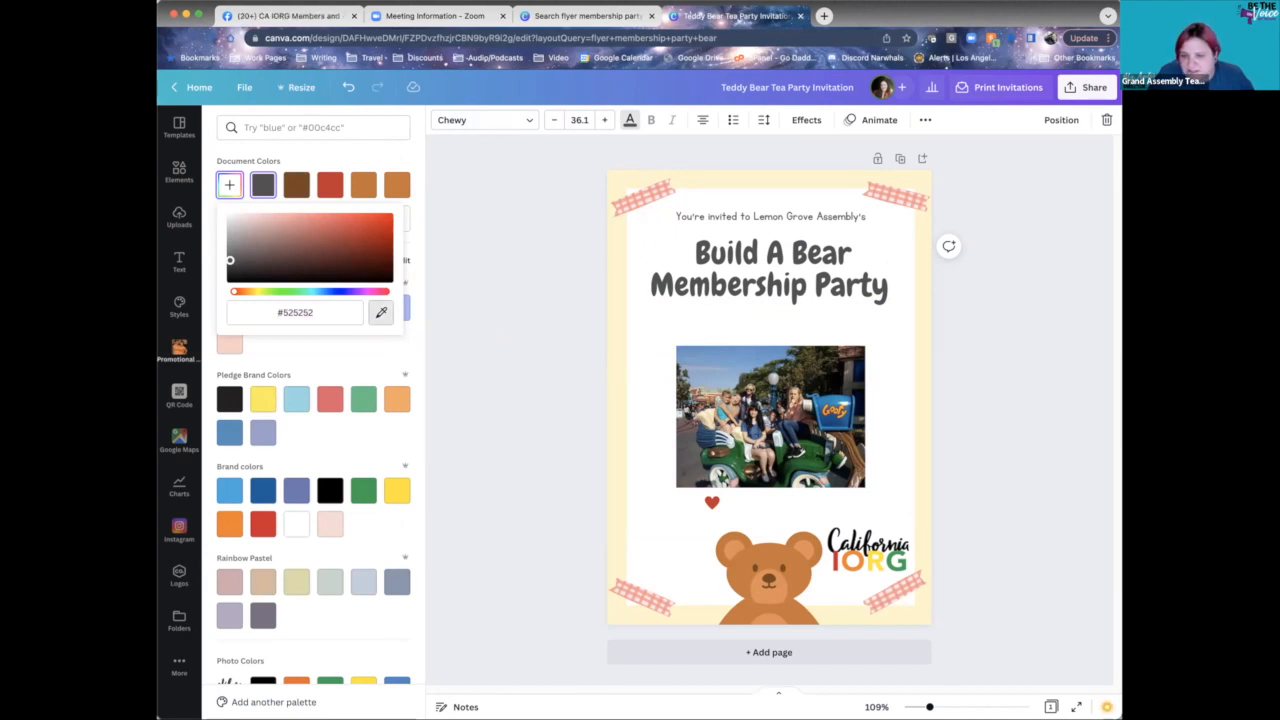
{"action": "left_click", "coordinate": [831, 418]}
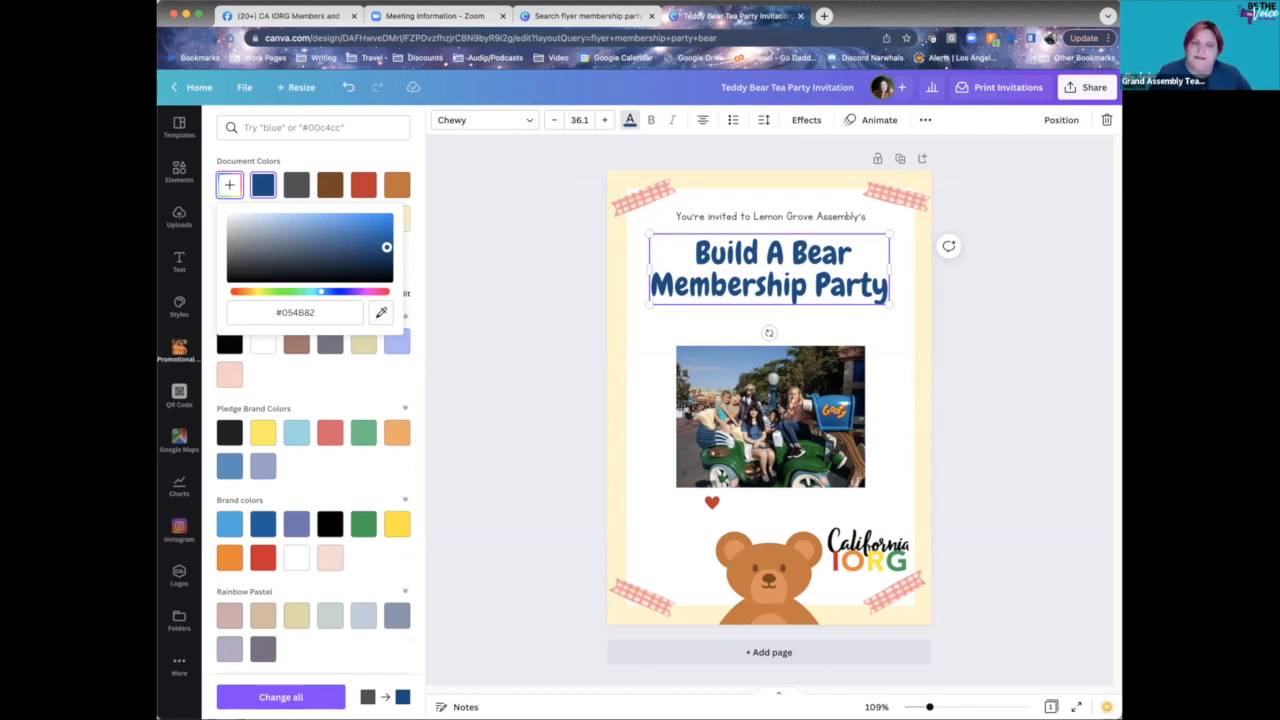
{"action": "left_click", "coordinate": [297, 157]}
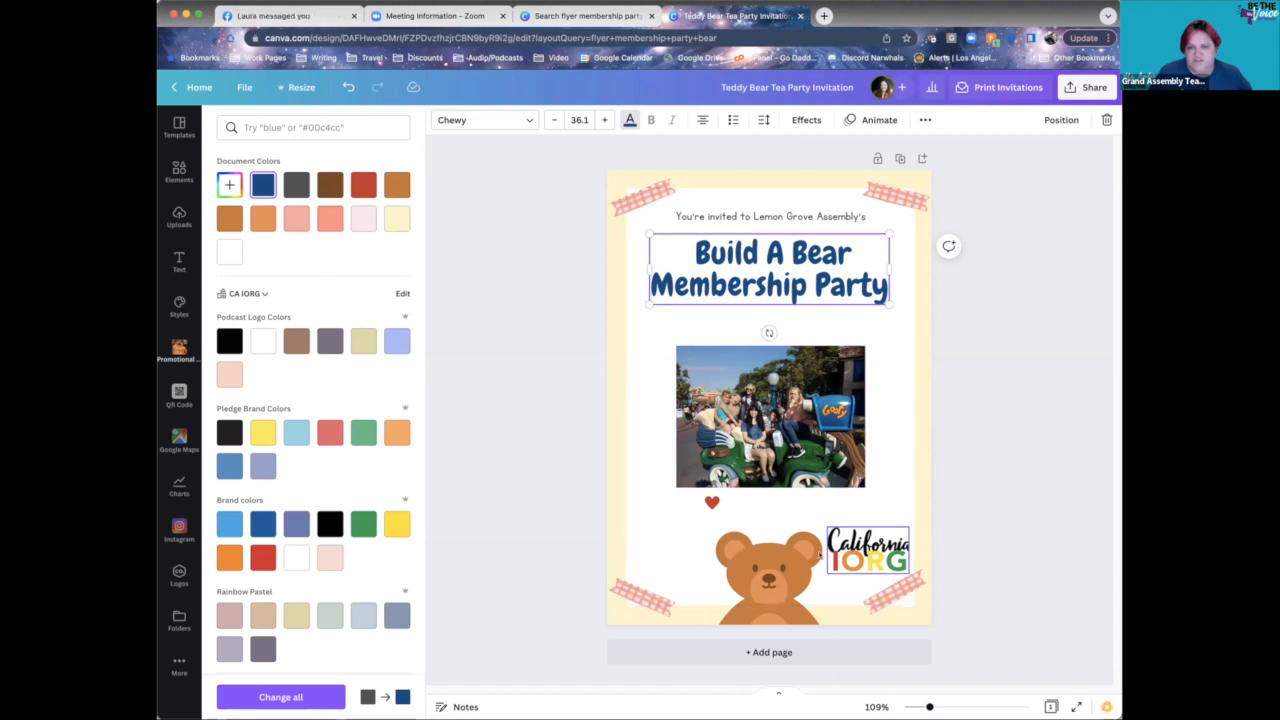
- Apply the same #054B82 dark blue to the invitation line
{"action": "left_click", "coordinate": [765, 575]}
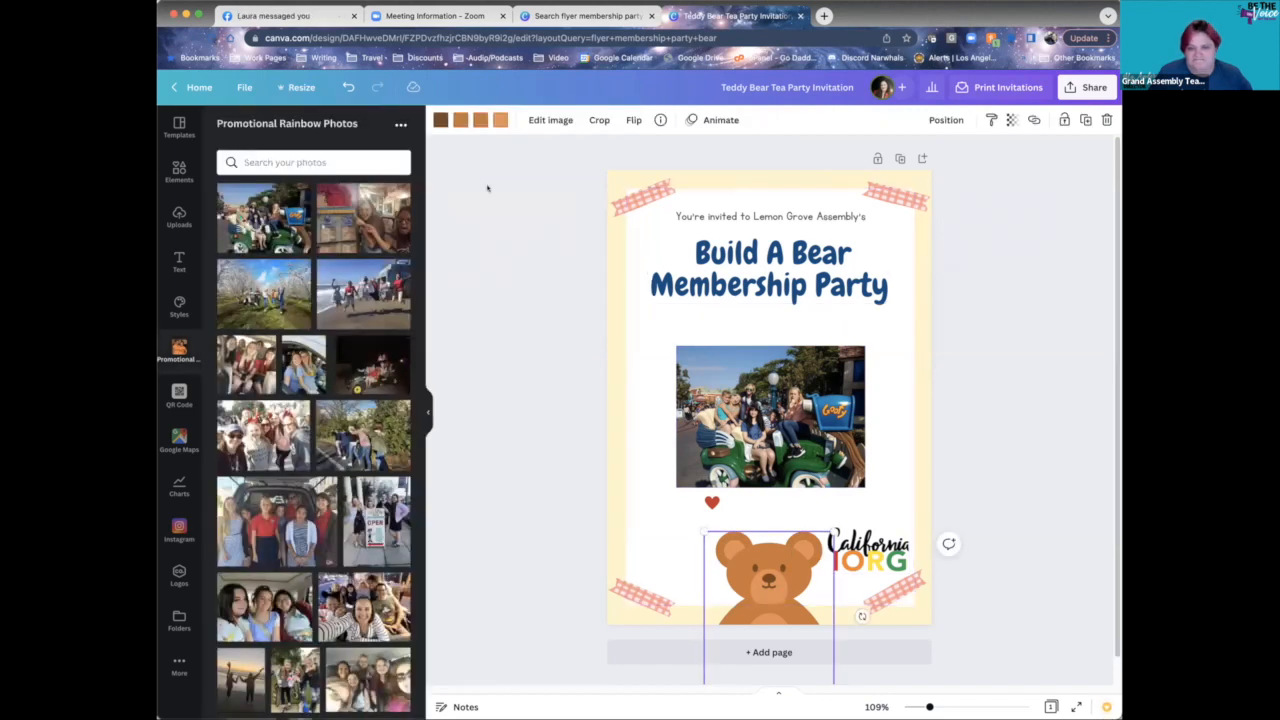
{"action": "left_click", "coordinate": [770, 216]}
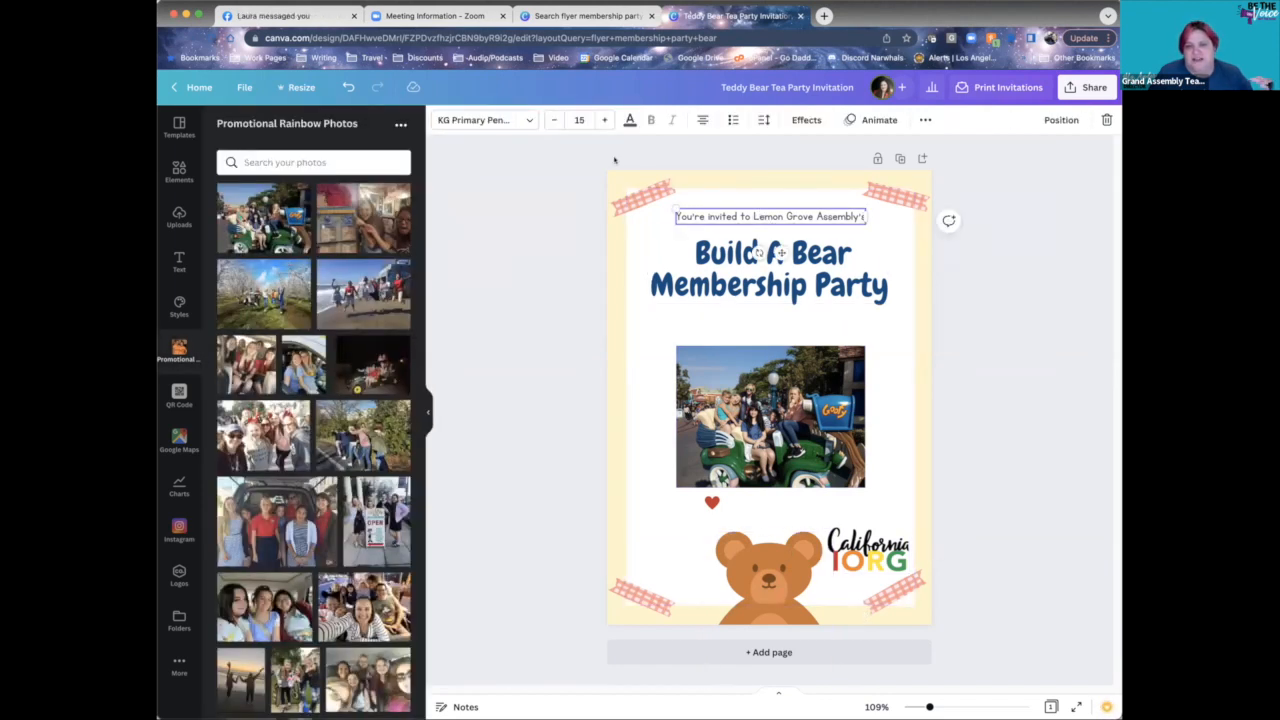
{"action": "left_click", "coordinate": [629, 120]}
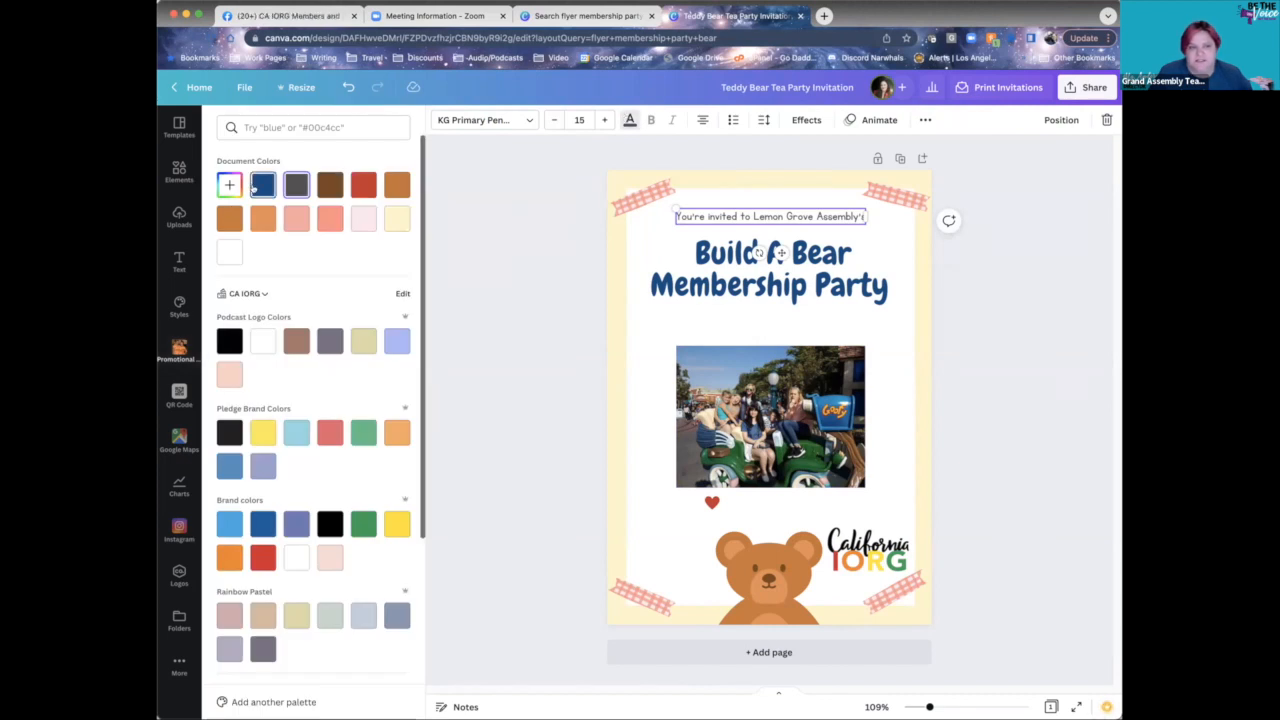
{"action": "left_click", "coordinate": [260, 187]}
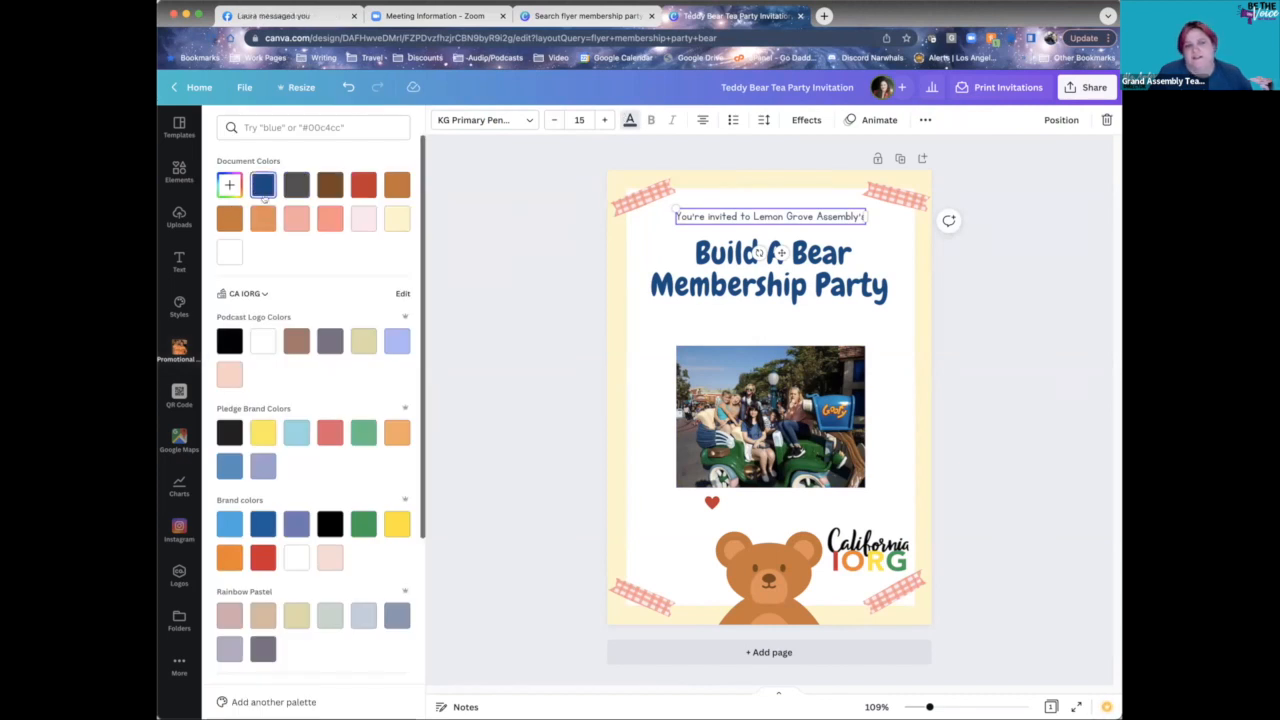
{"action": "left_click", "coordinate": [296, 185]}
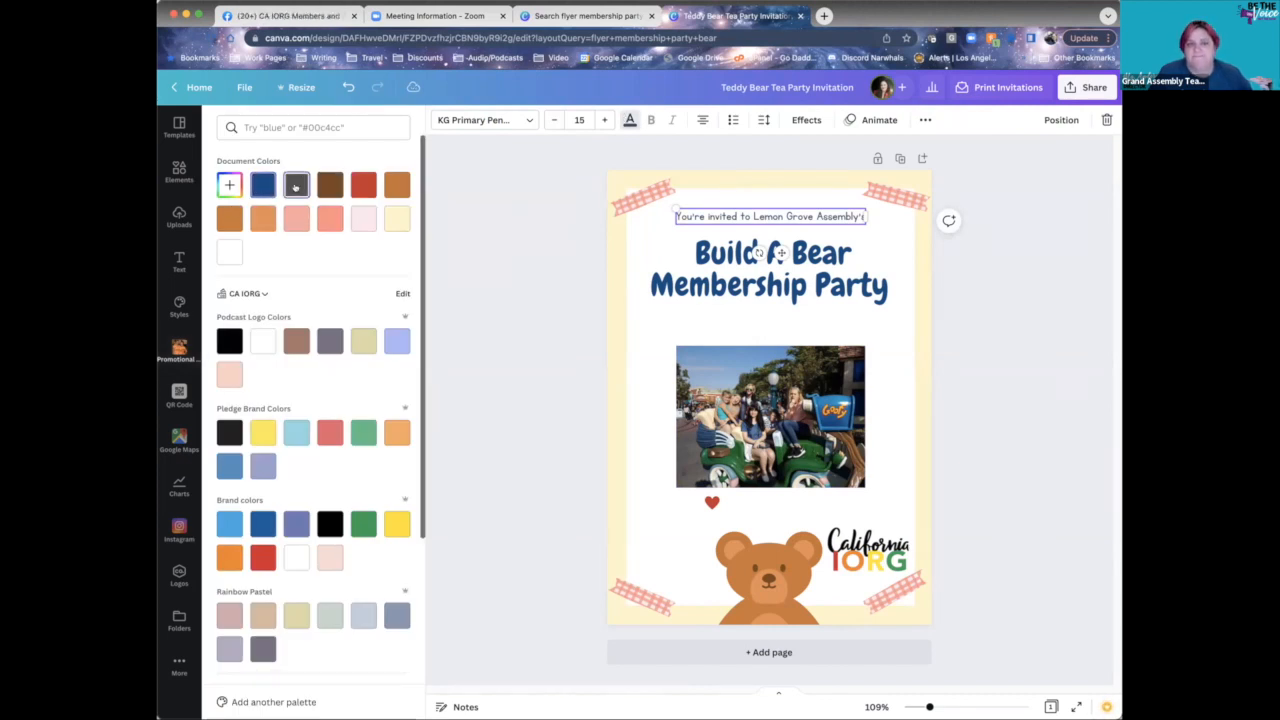
{"action": "left_click", "coordinate": [553, 297]}
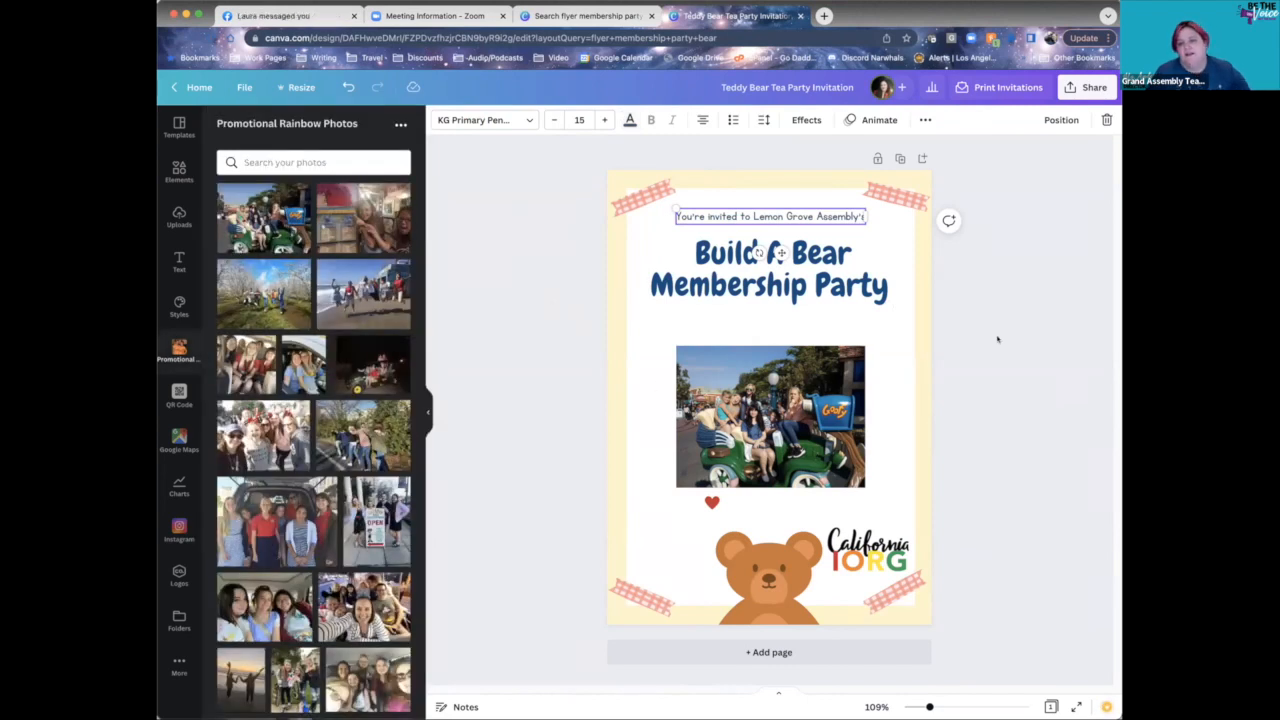
{"action": "left_click", "coordinate": [1016, 434]}
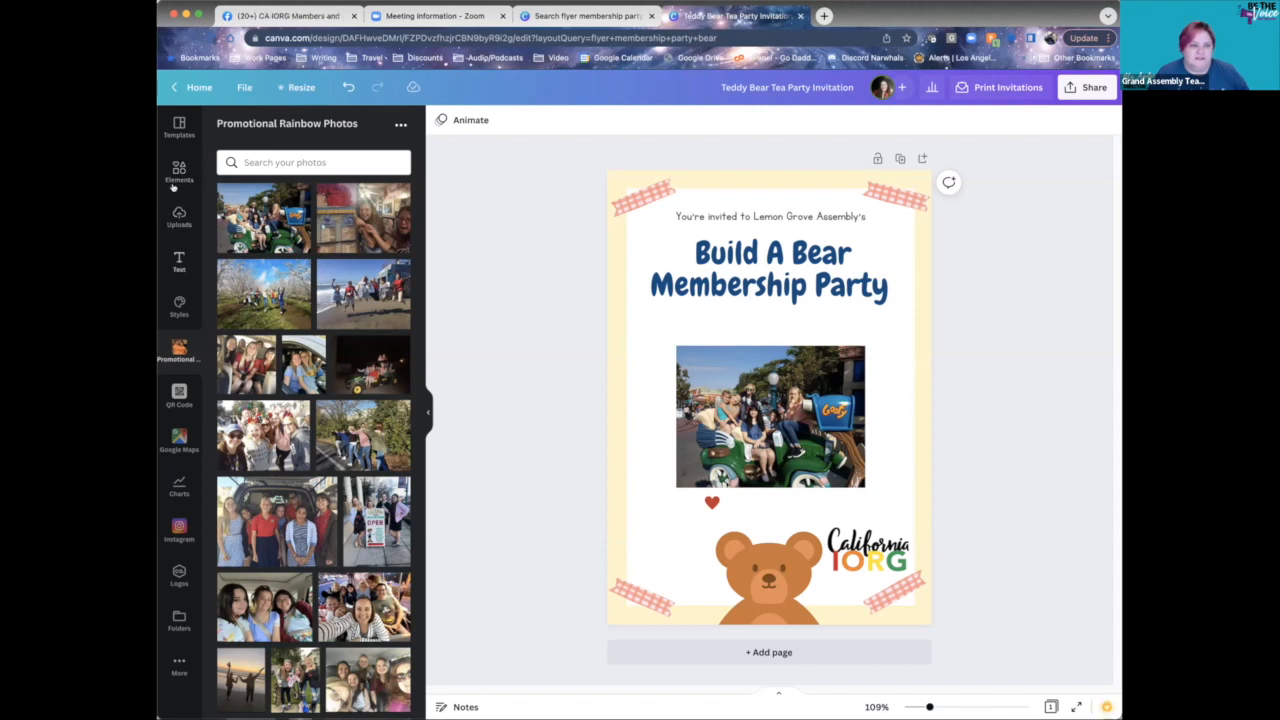
- Browse the Text panel's heading, subheading and font combination presets
{"action": "left_click", "coordinate": [178, 260]}
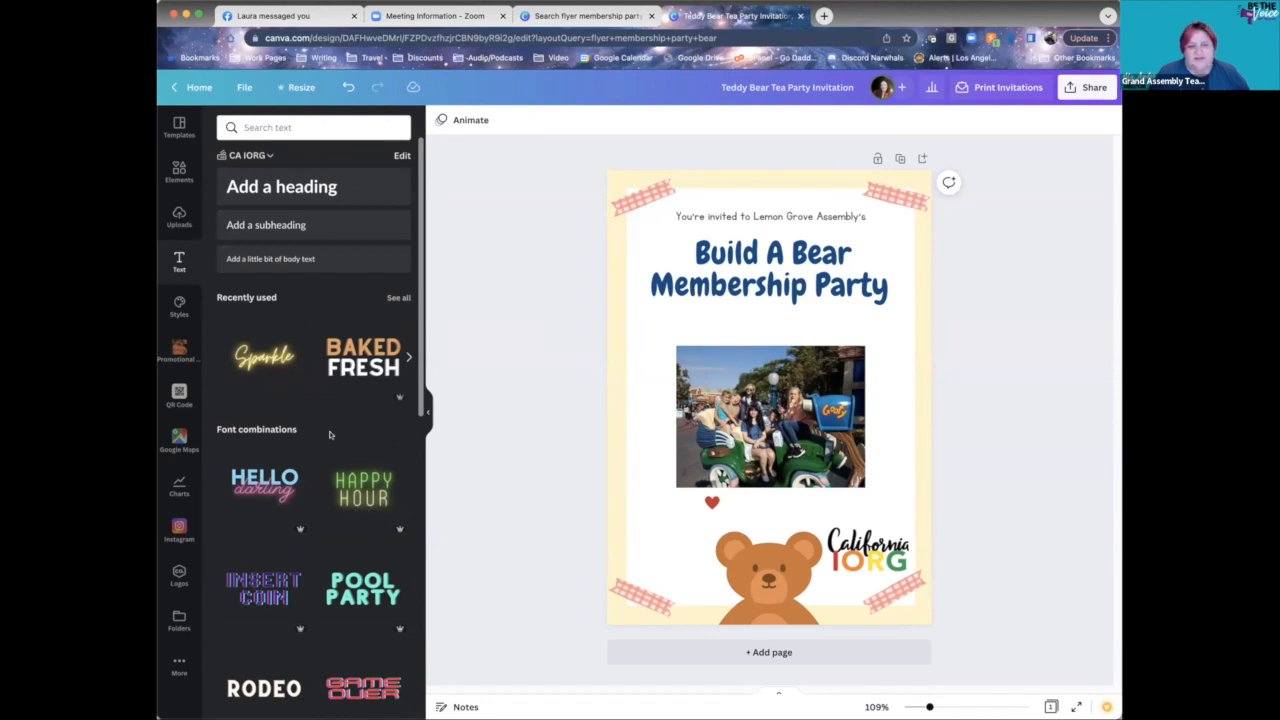
{"action": "scroll", "coordinate": [330, 435], "scroll_direction": "down", "scroll_amount": 2}
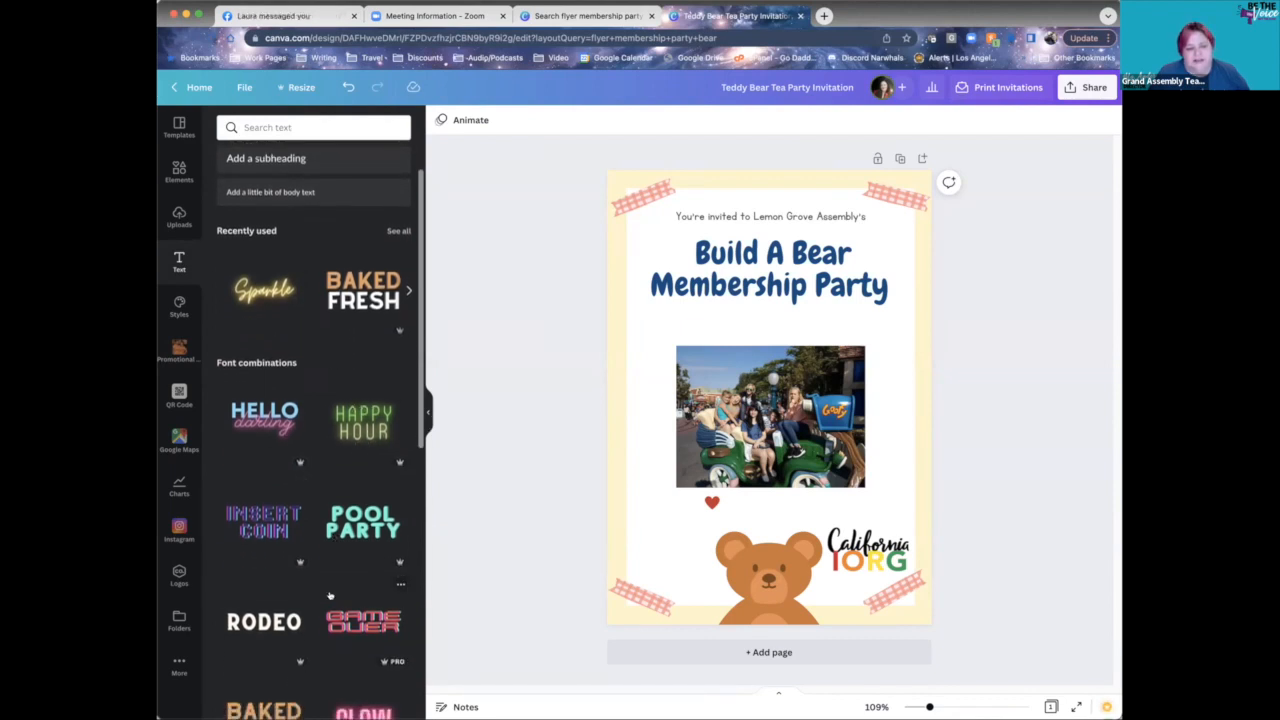
{"action": "scroll", "coordinate": [333, 362], "scroll_direction": "down", "scroll_amount": 5}
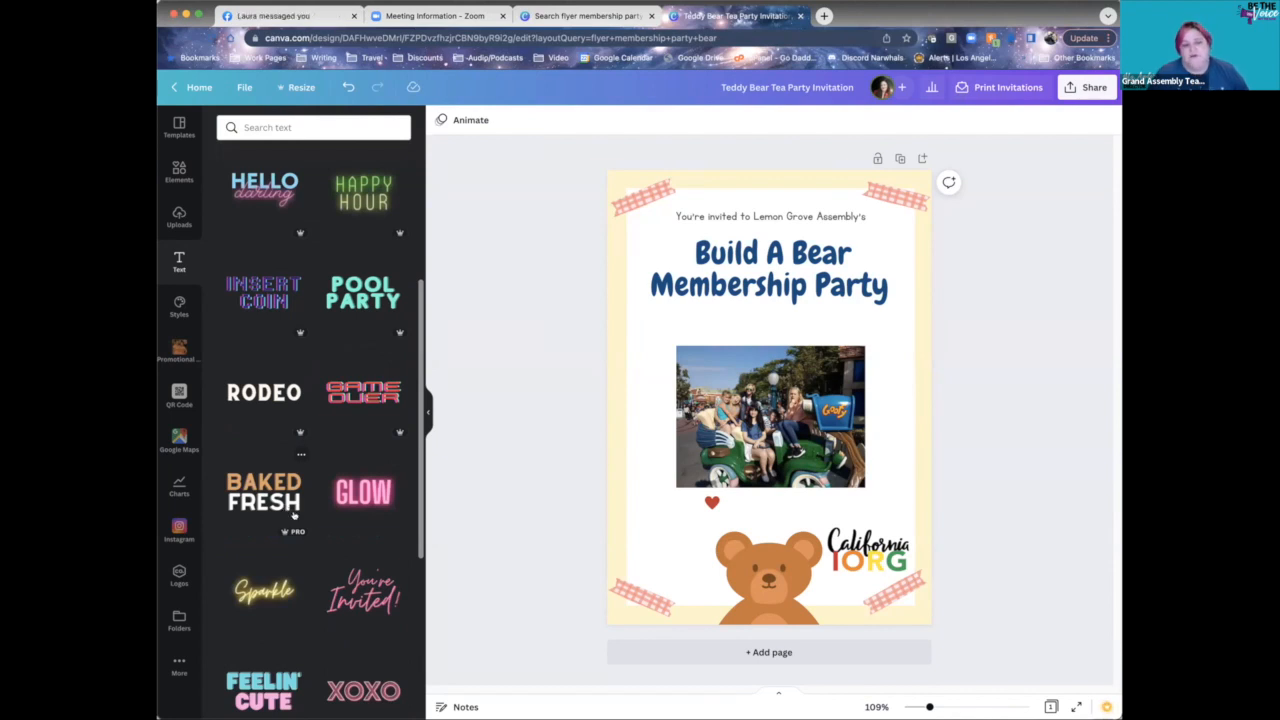
{"action": "scroll", "coordinate": [282, 495], "scroll_direction": "down", "scroll_amount": 3}
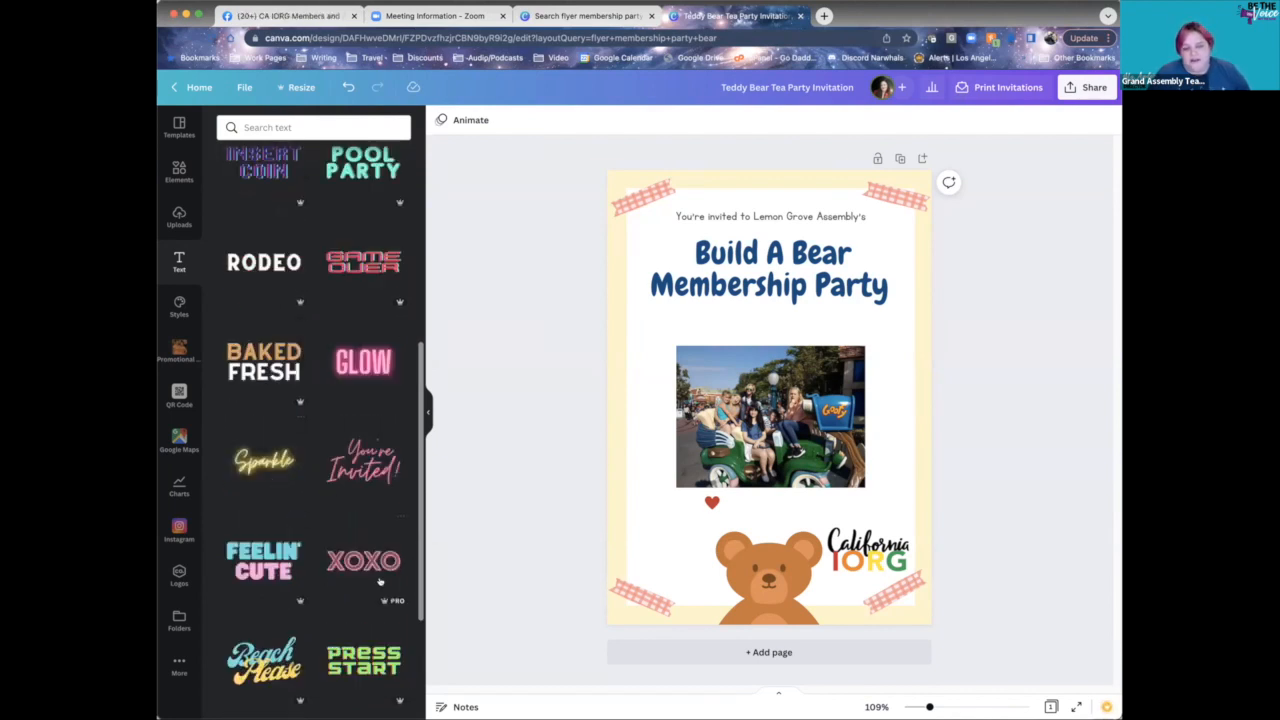
{"action": "scroll", "coordinate": [363, 550], "scroll_direction": "up", "scroll_amount": 5}
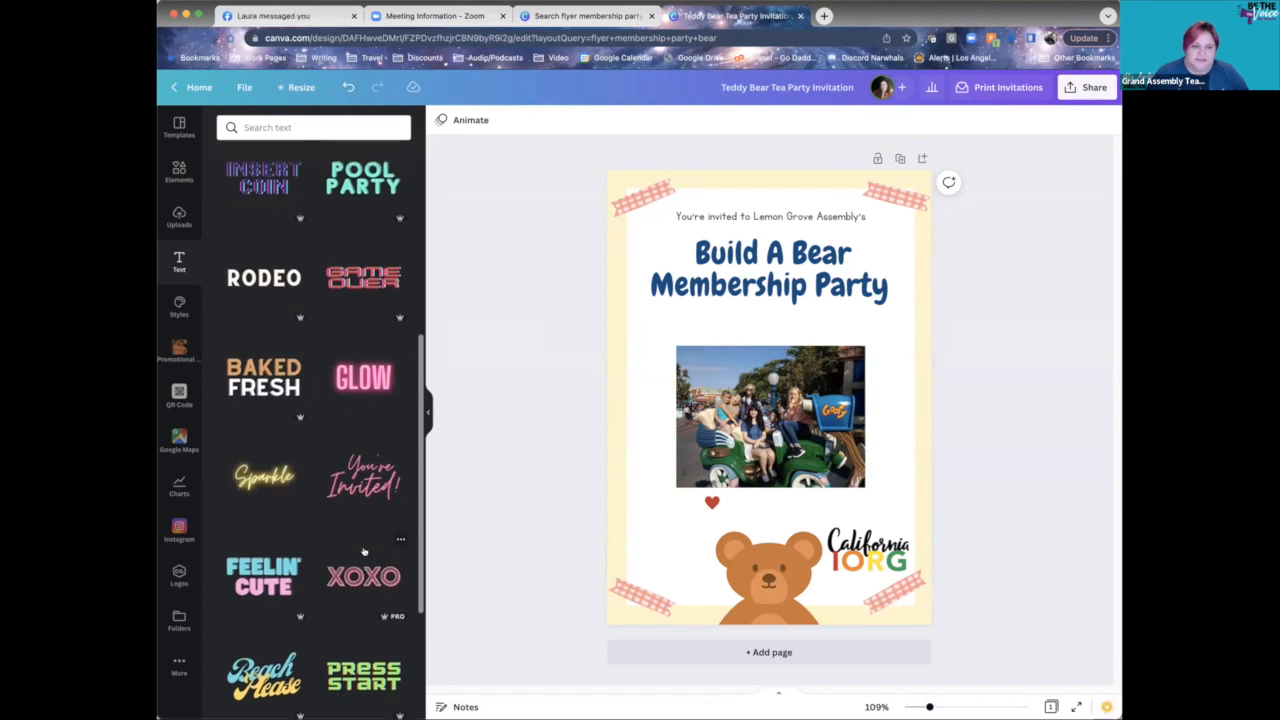
{"action": "scroll", "coordinate": [366, 546], "scroll_direction": "up", "scroll_amount": 5}
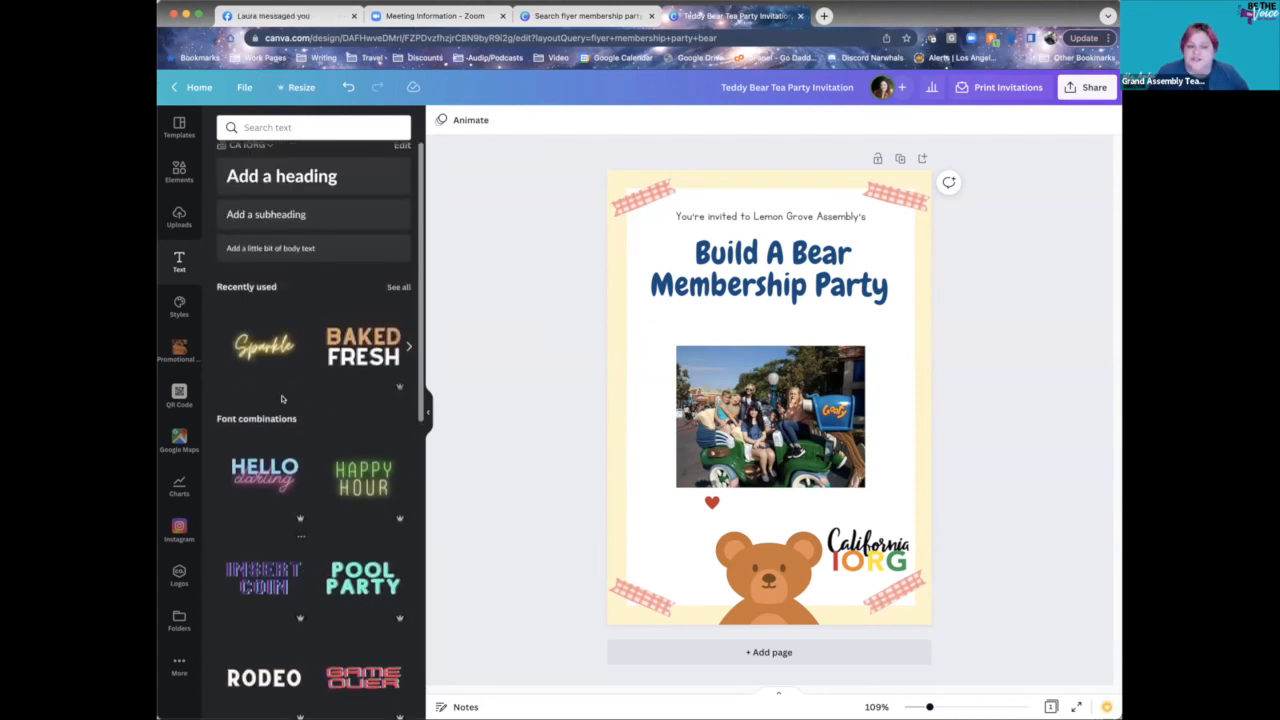
{"action": "scroll", "coordinate": [322, 355], "scroll_direction": "up", "scroll_amount": 1}
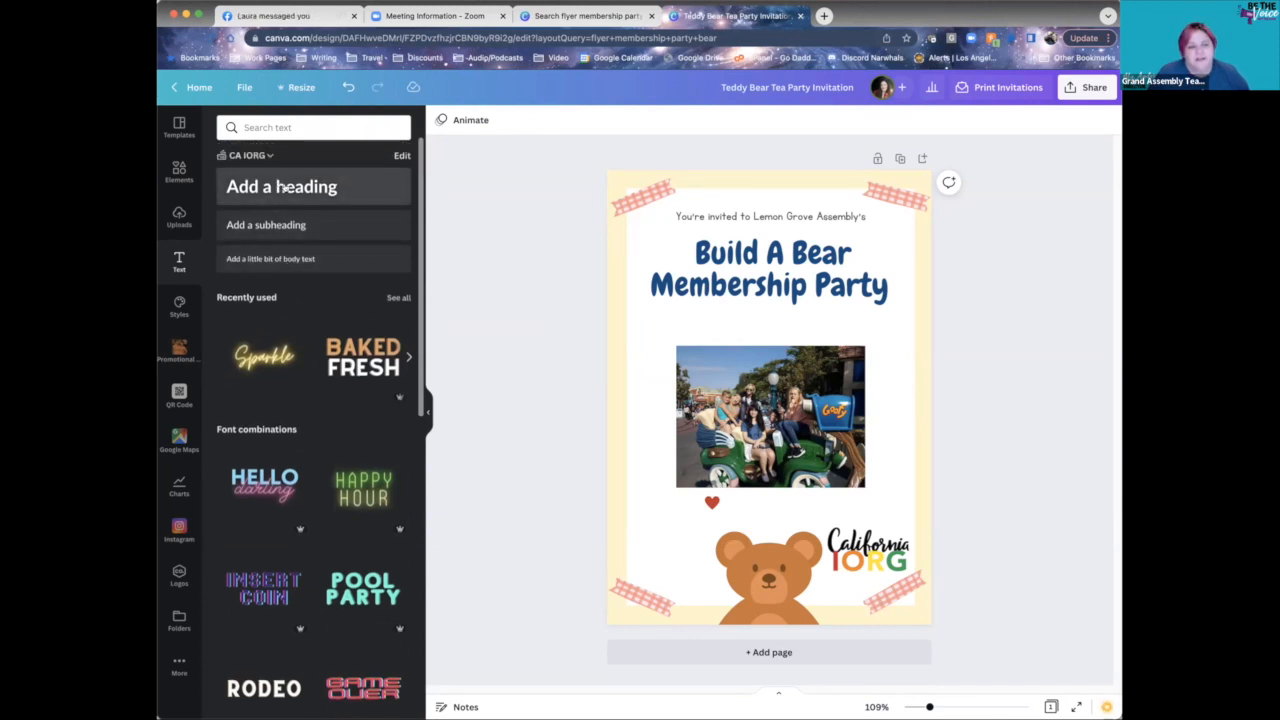
- Add a subheading below the Build A Bear heading reading "July 28th, 7pm"
{"action": "left_click", "coordinate": [320, 224]}
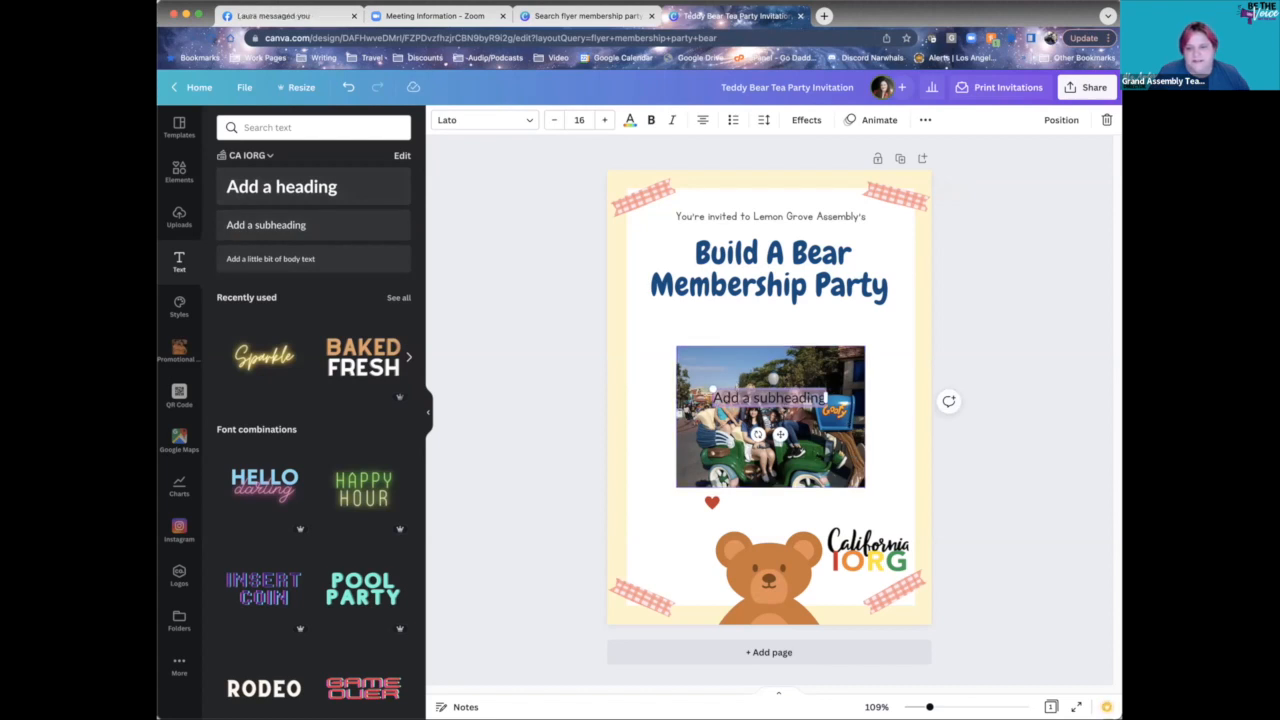
{"action": "left_click", "coordinate": [723, 385]}
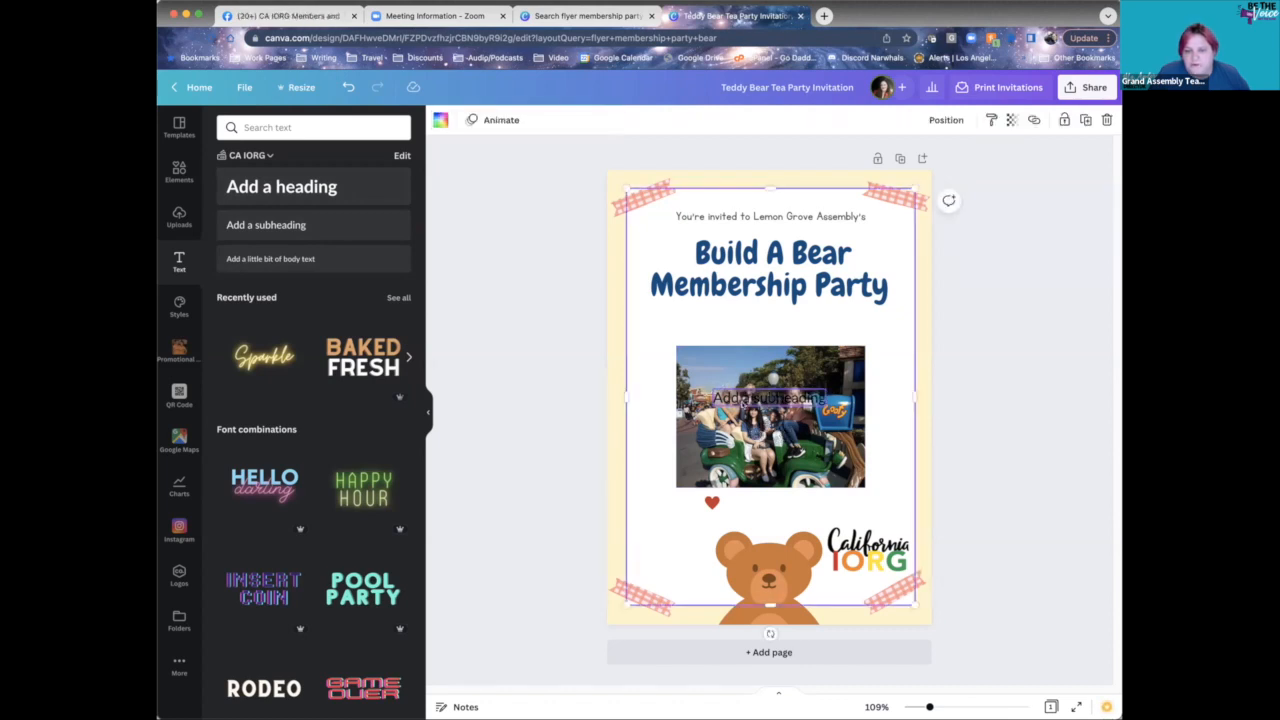
{"action": "left_click", "coordinate": [742, 396]}
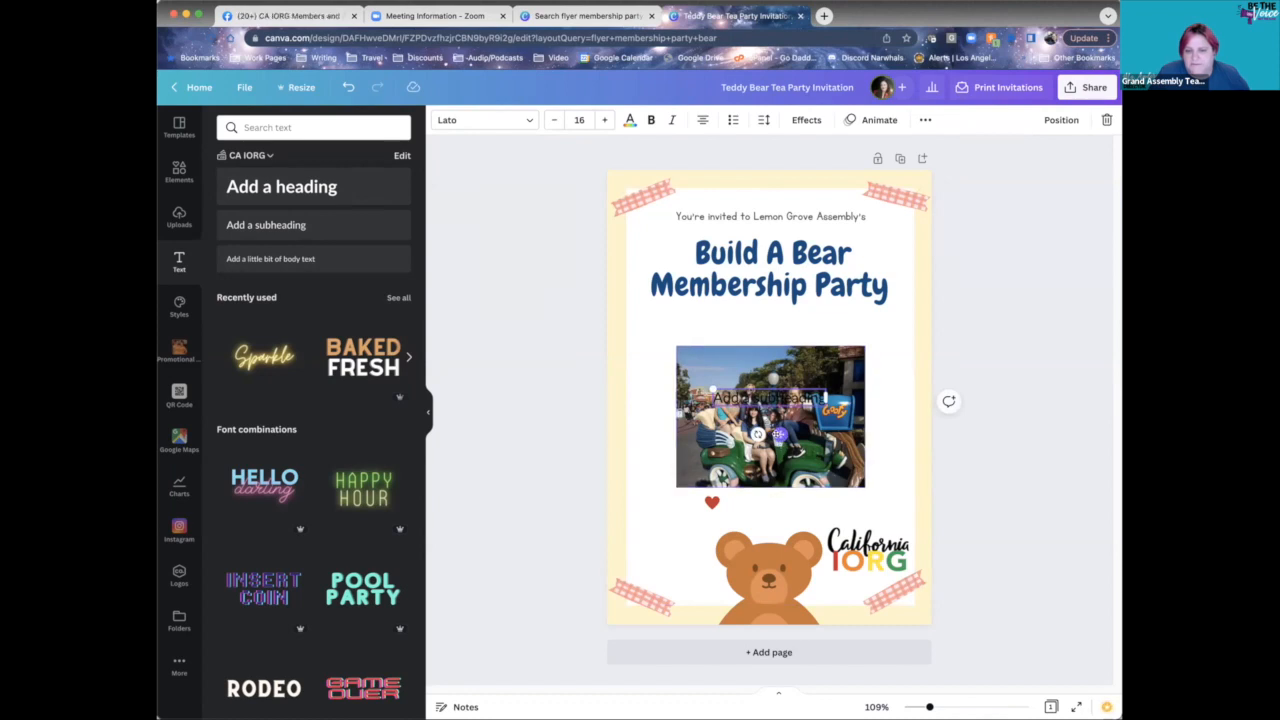
{"action": "left_click_drag", "start_coordinate": [778, 434], "coordinate": [777, 358]}
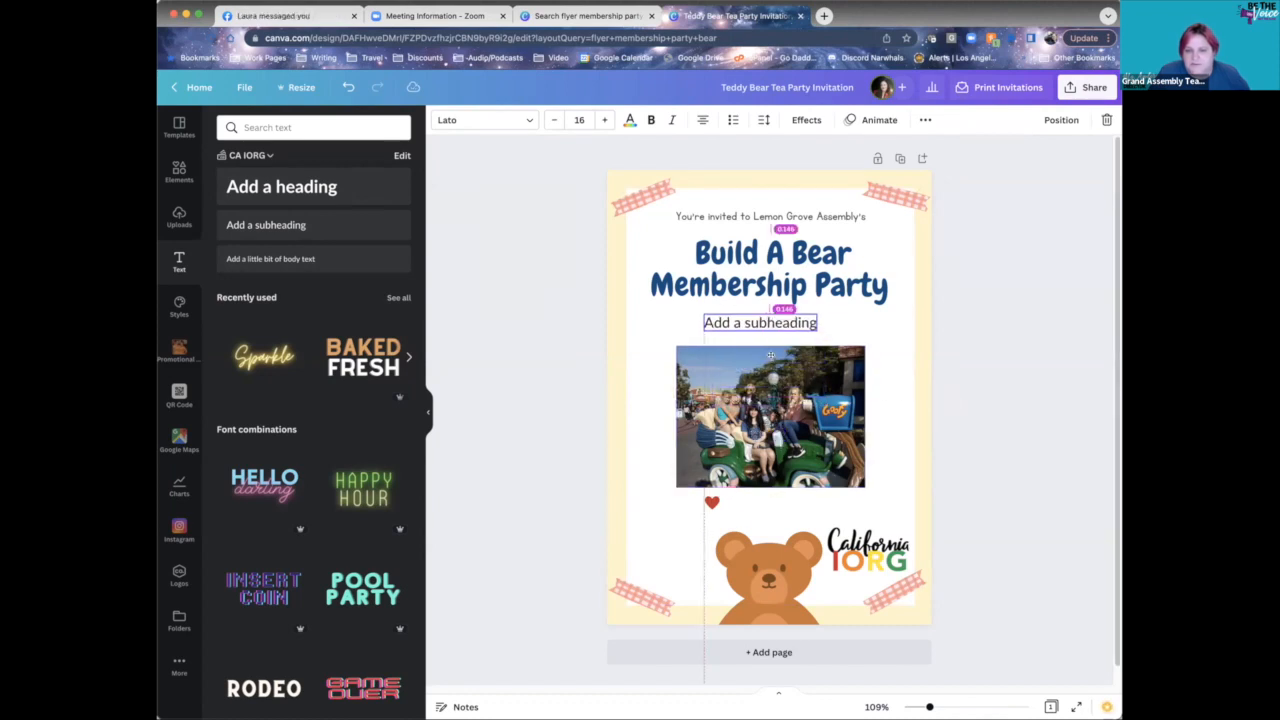
{"action": "double_click", "coordinate": [767, 322]}
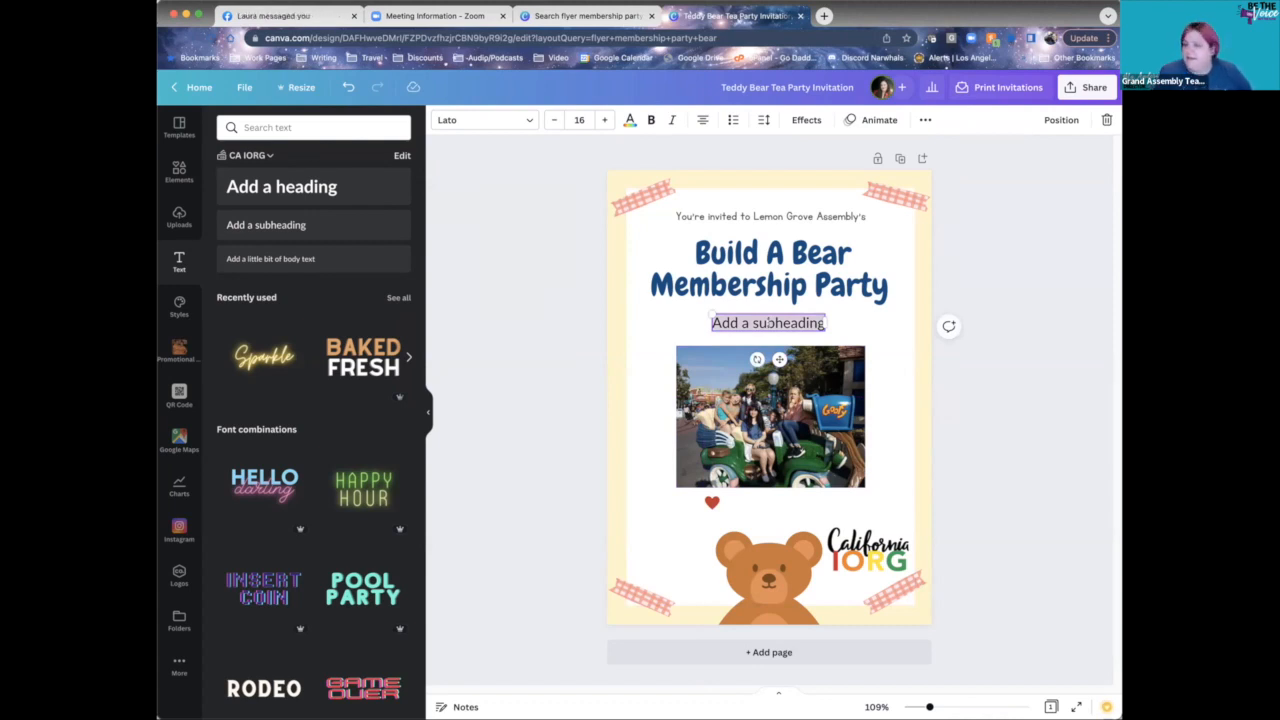
{"action": "type", "text": "July 128"}
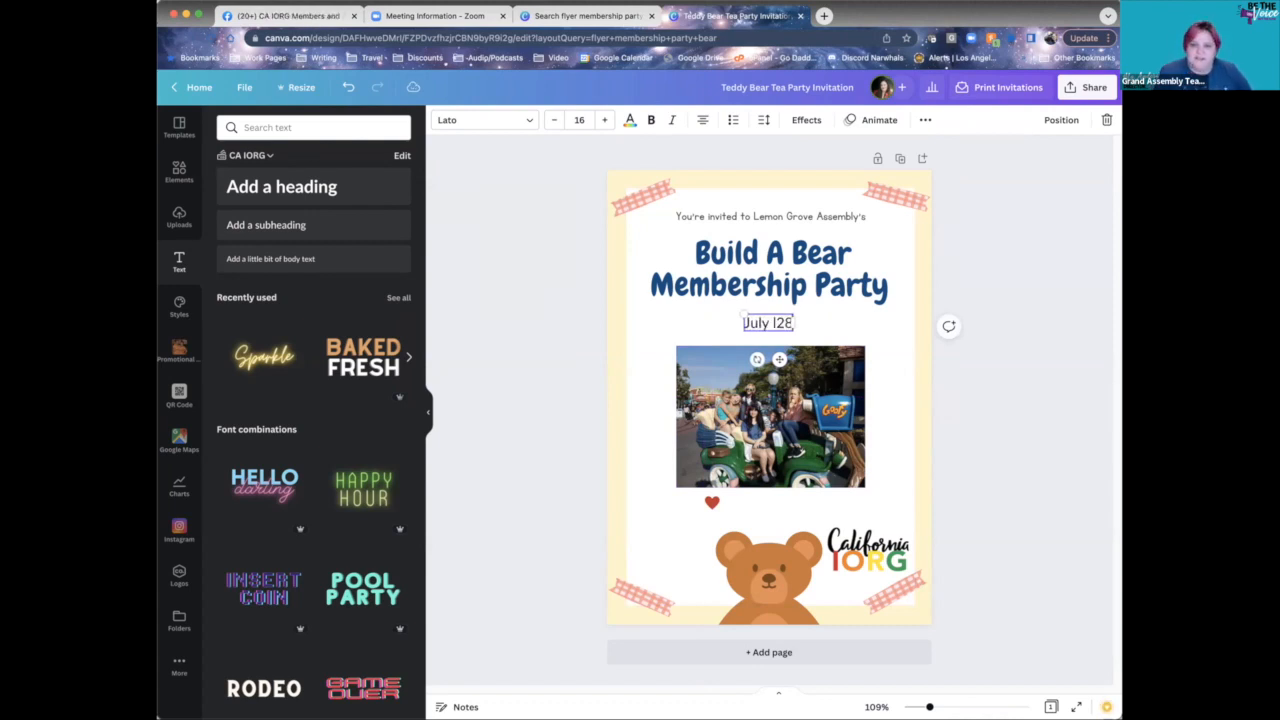
{"action": "key", "text": "BackSpace"}
{"action": "key", "text": "BackSpace"}
{"action": "key", "text": "BackSpace"}
{"action": "type", "text": "28th,"}
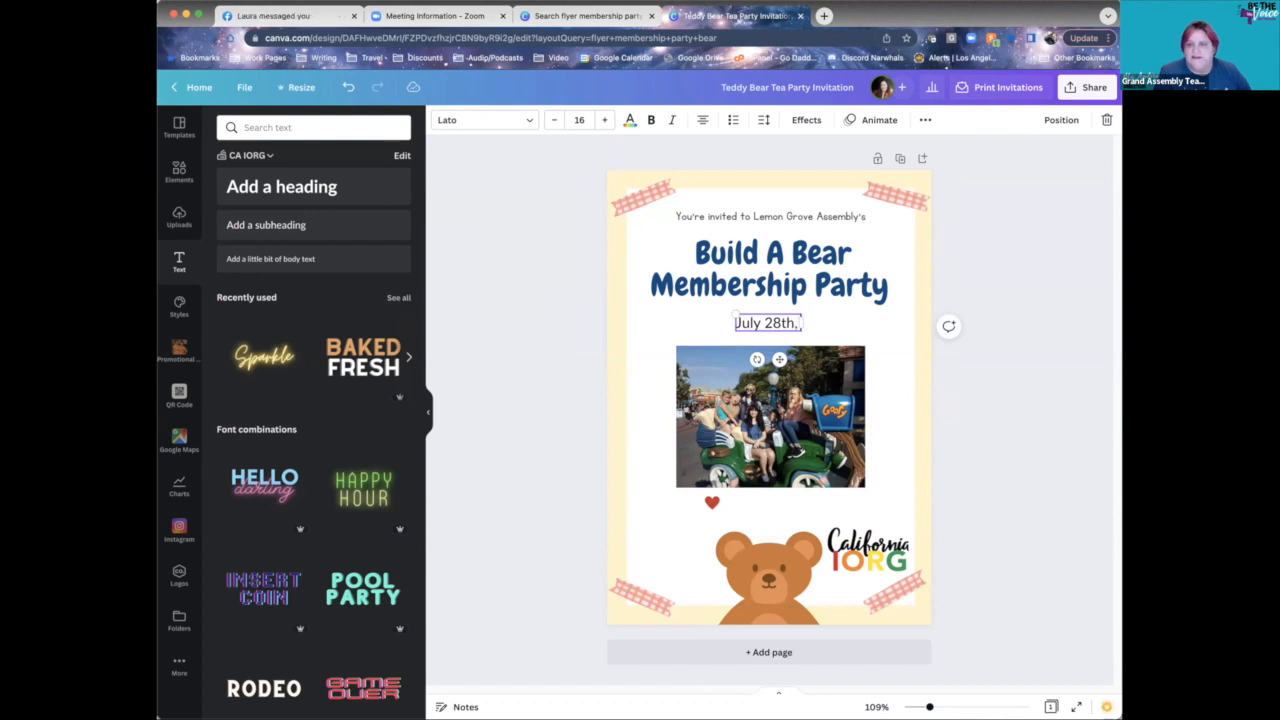
{"action": "type", "text": " 7pm"}
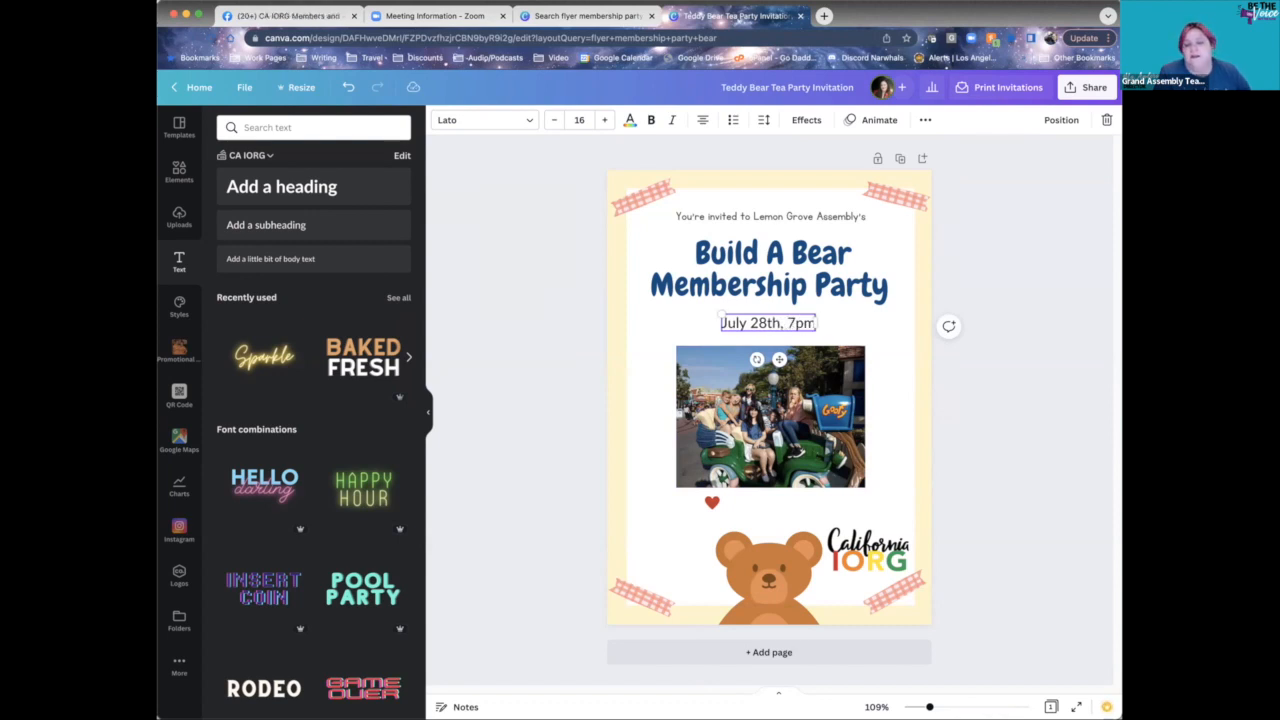
{"action": "left_click", "coordinate": [580, 323]}
{"action": "left_click", "coordinate": [754, 321]}
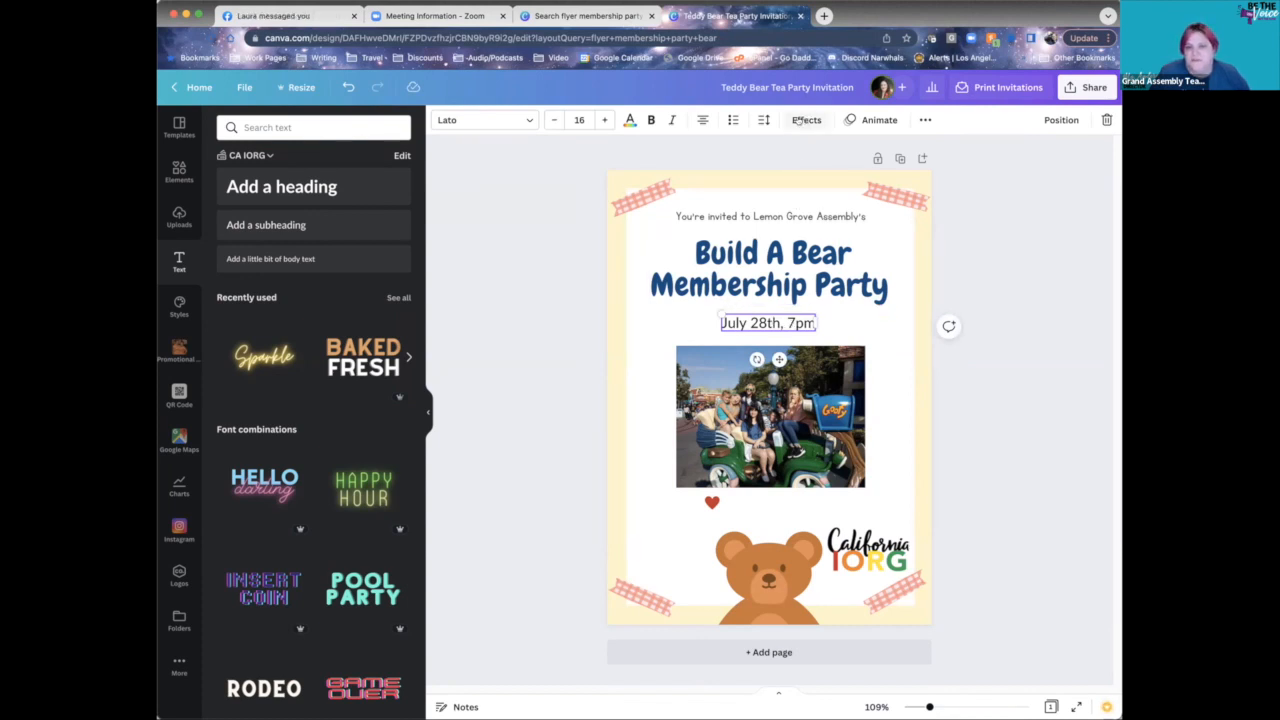
- Preview shadow, neon, background, glitch and lift effects on the date, then remove them
{"action": "left_click", "coordinate": [798, 120]}
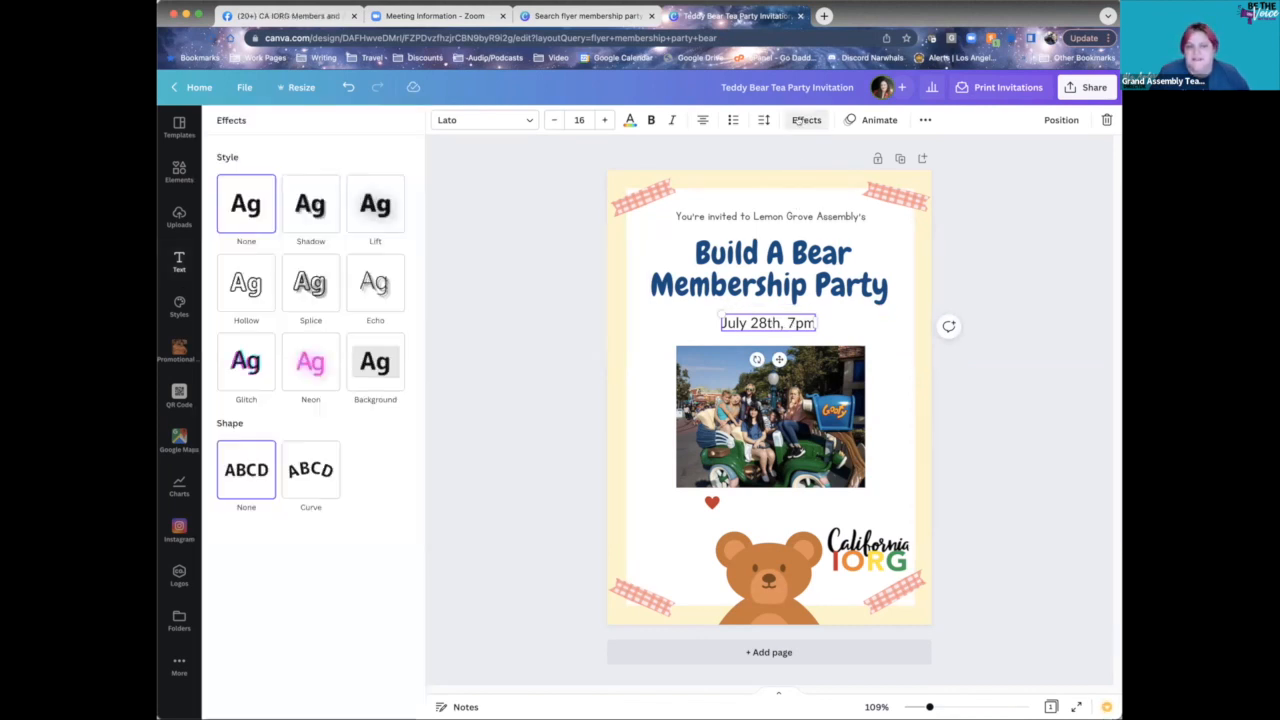
{"action": "left_click", "coordinate": [300, 205]}
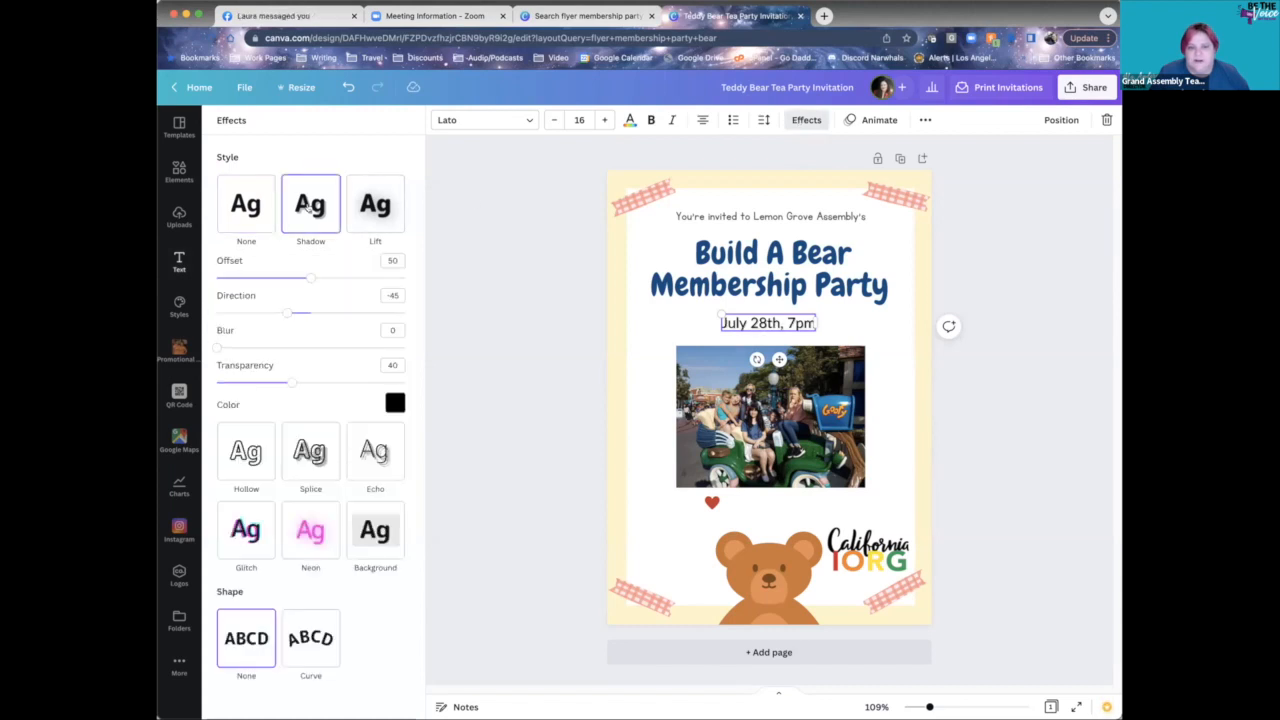
{"action": "left_click", "coordinate": [313, 538]}
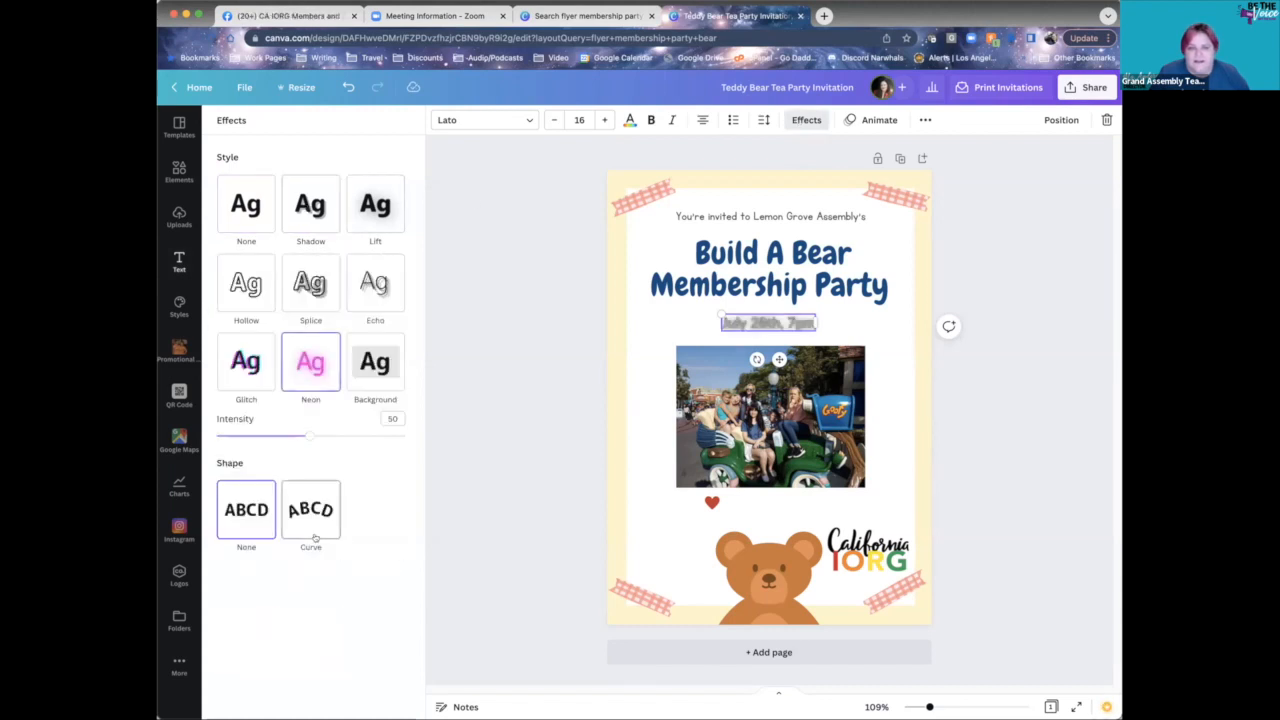
{"action": "left_click", "coordinate": [366, 370]}
{"action": "left_click", "coordinate": [245, 368]}
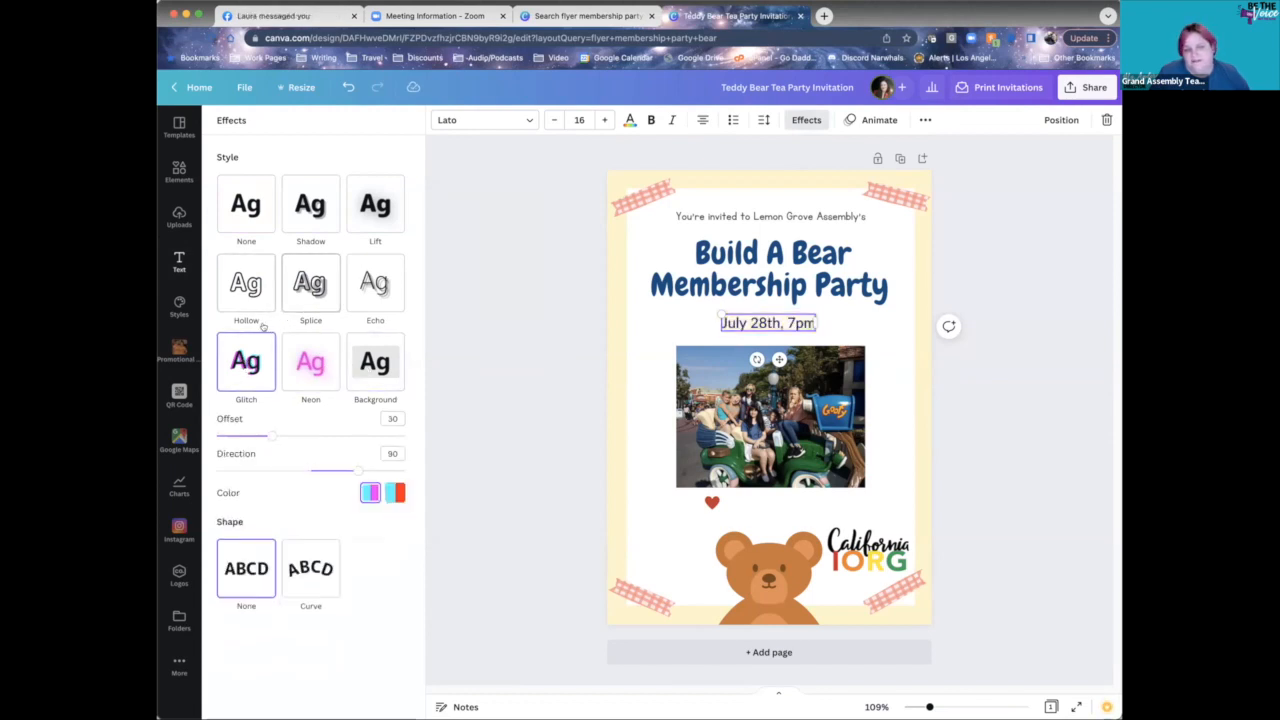
{"action": "left_click", "coordinate": [381, 216]}
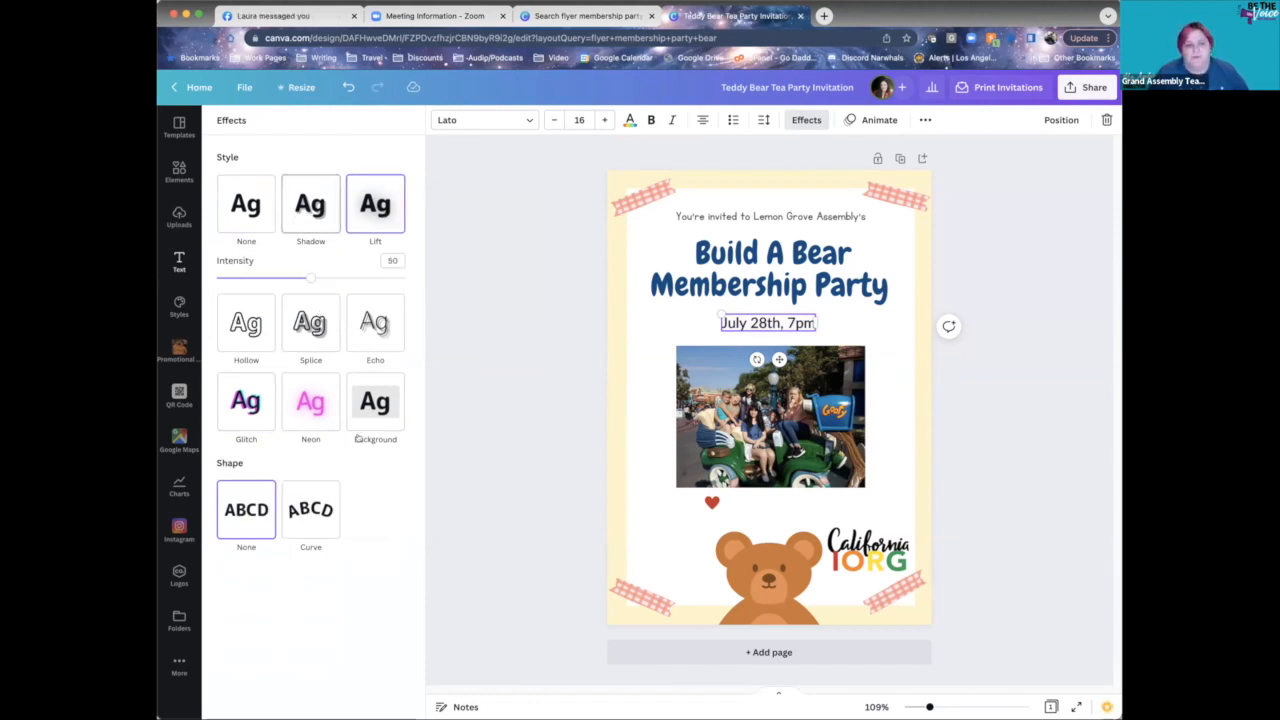
{"action": "left_click", "coordinate": [249, 219]}
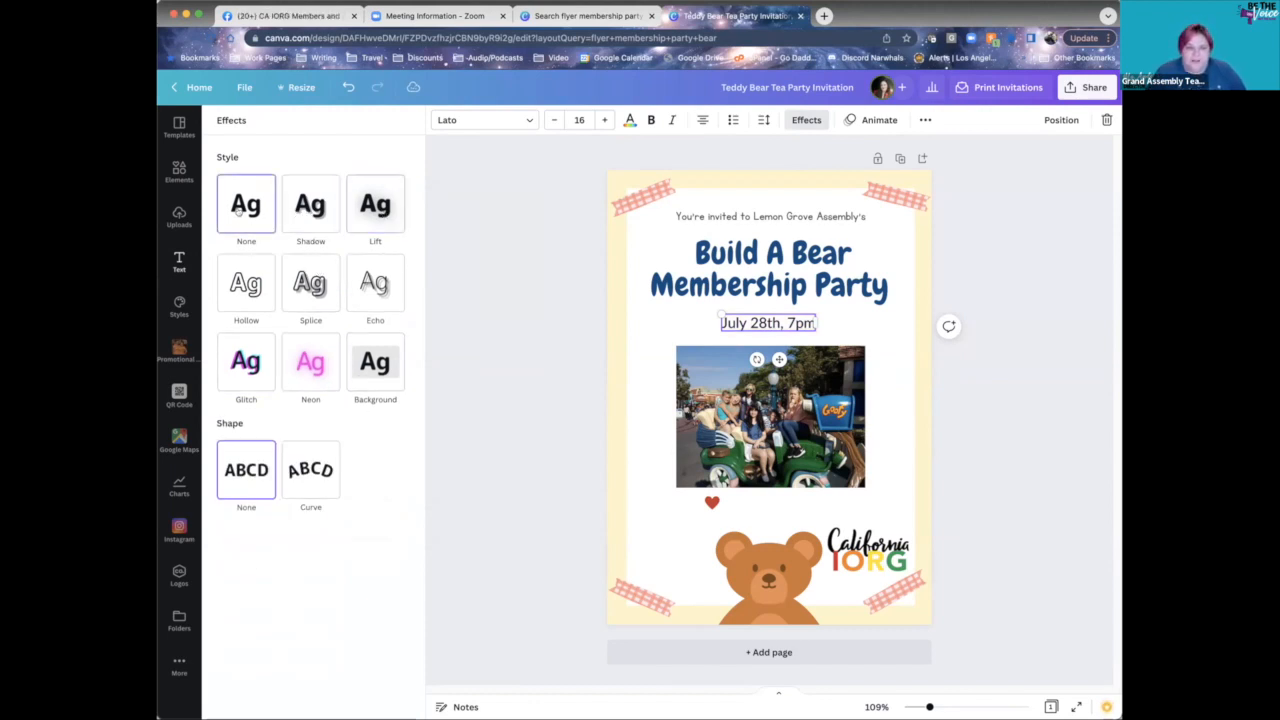
- Apply Splice to the date: thickness 67, dark blue, offset 100, direction -180
{"action": "left_click", "coordinate": [325, 282]}
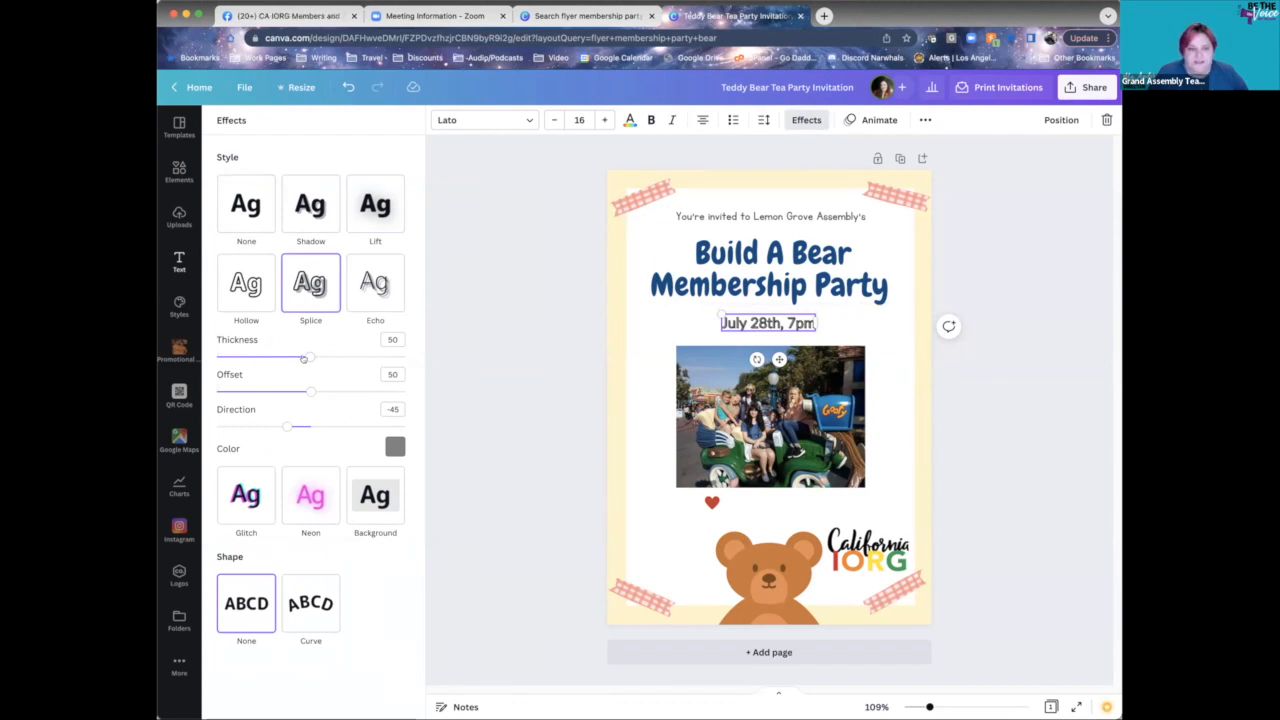
{"action": "left_click_drag", "start_coordinate": [308, 358], "coordinate": [342, 357]}
{"action": "left_click", "coordinate": [395, 447]}
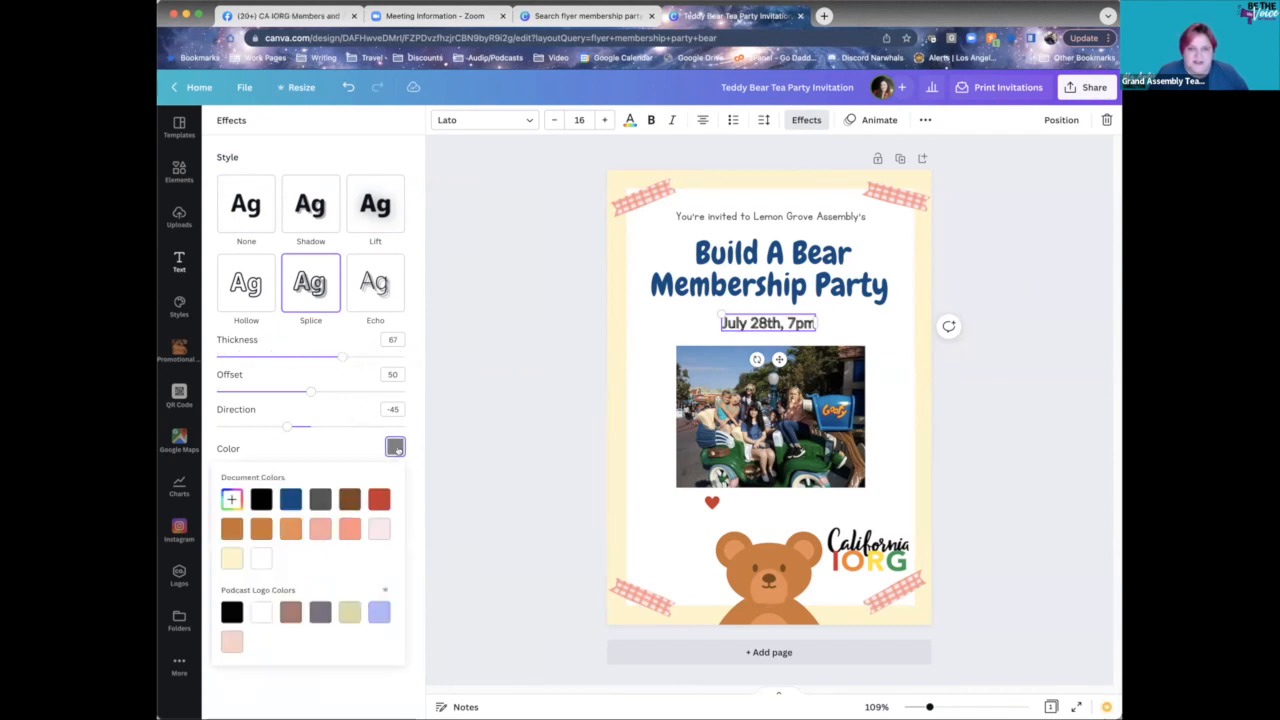
{"action": "left_click", "coordinate": [290, 500]}
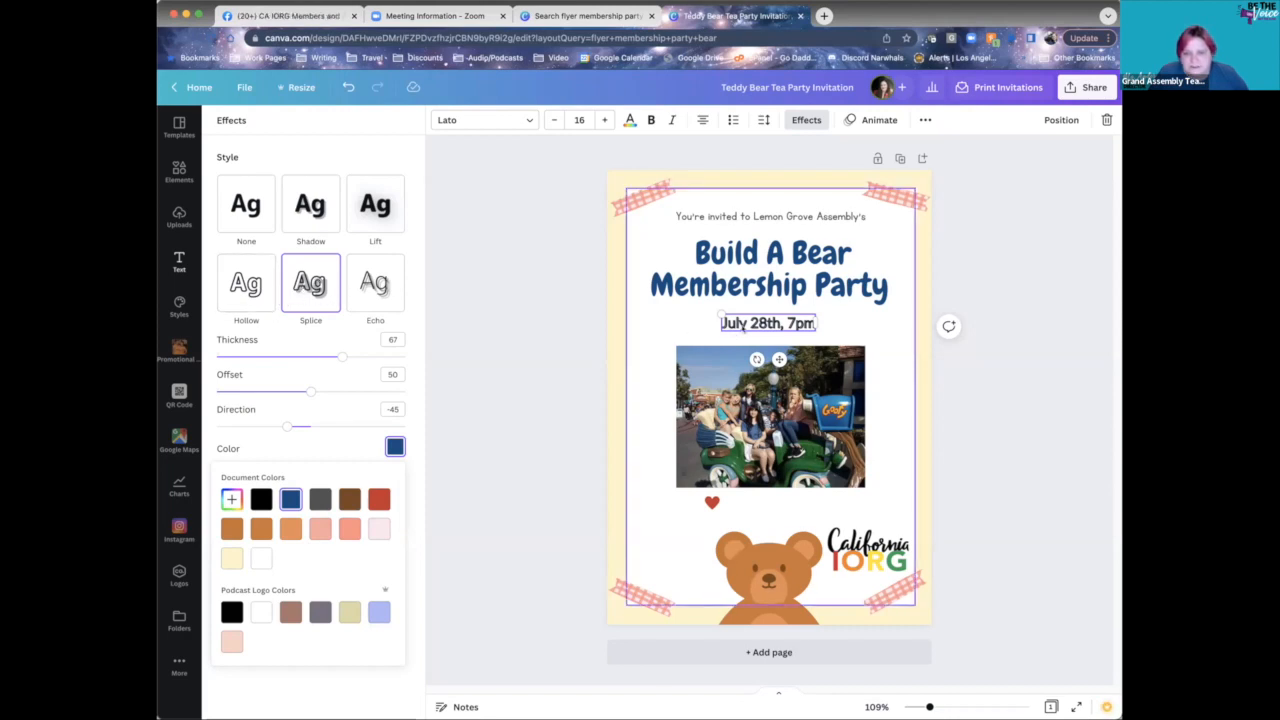
{"action": "left_click_drag", "start_coordinate": [312, 396], "coordinate": [427, 394]}
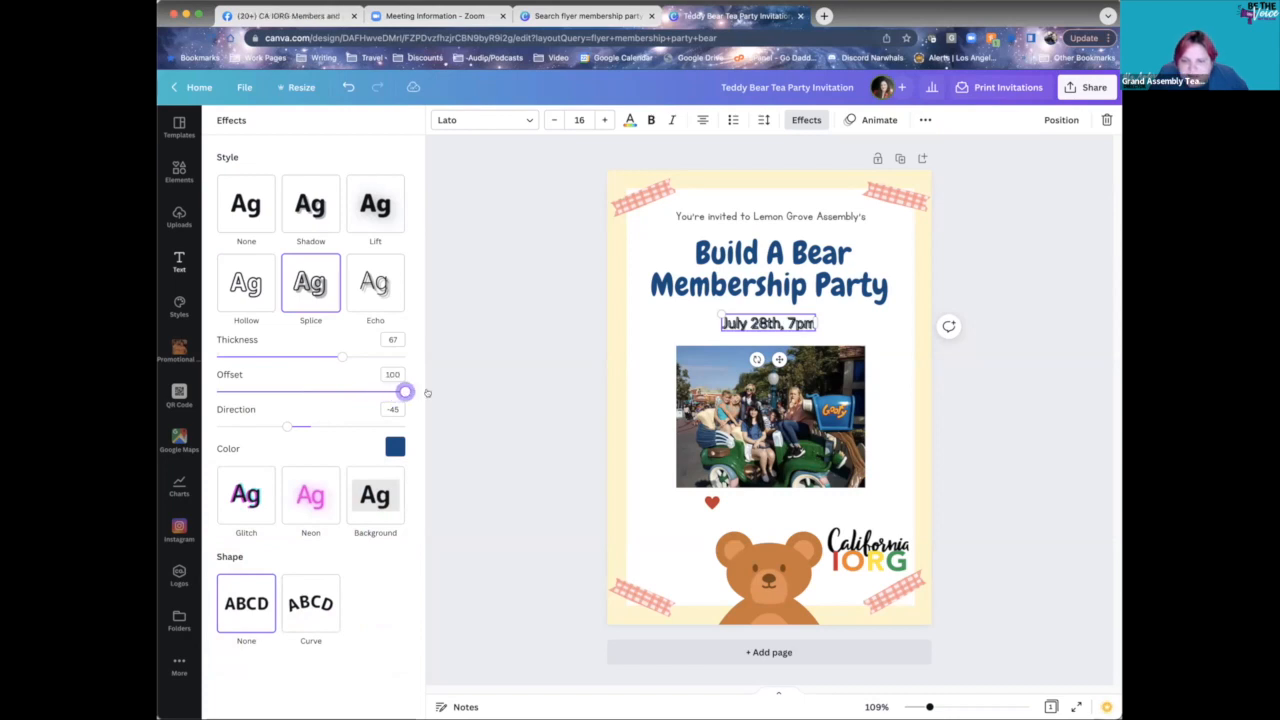
{"action": "left_click_drag", "start_coordinate": [288, 427], "coordinate": [213, 425]}
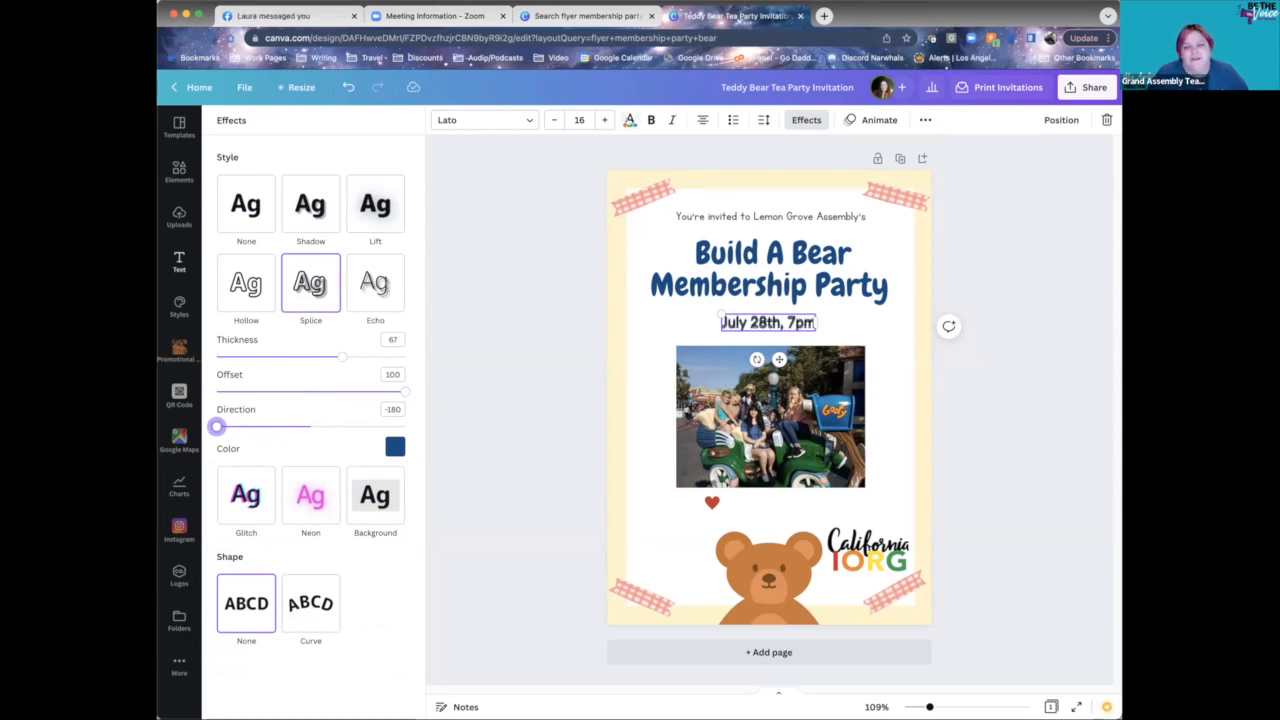
- Recolour the 'July 28th, 7pm' date lettering light peach, trying white first
{"action": "left_click", "coordinate": [628, 119]}
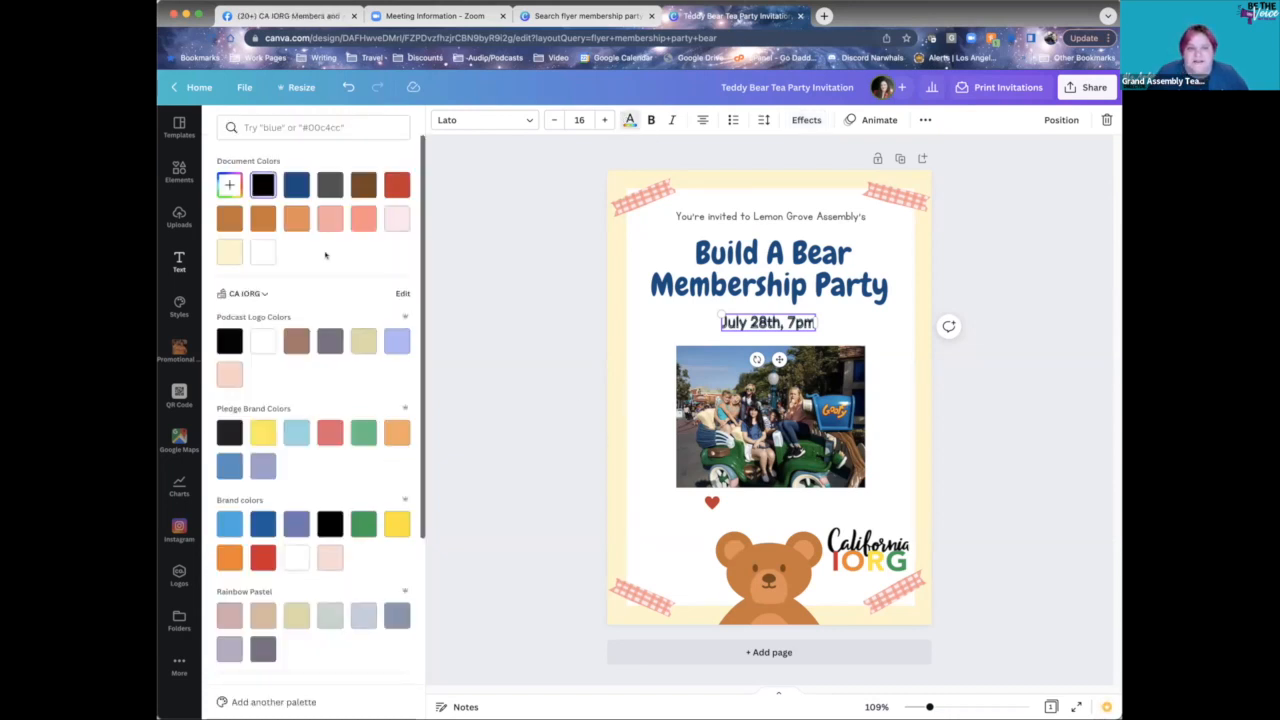
{"action": "left_click", "coordinate": [262, 252]}
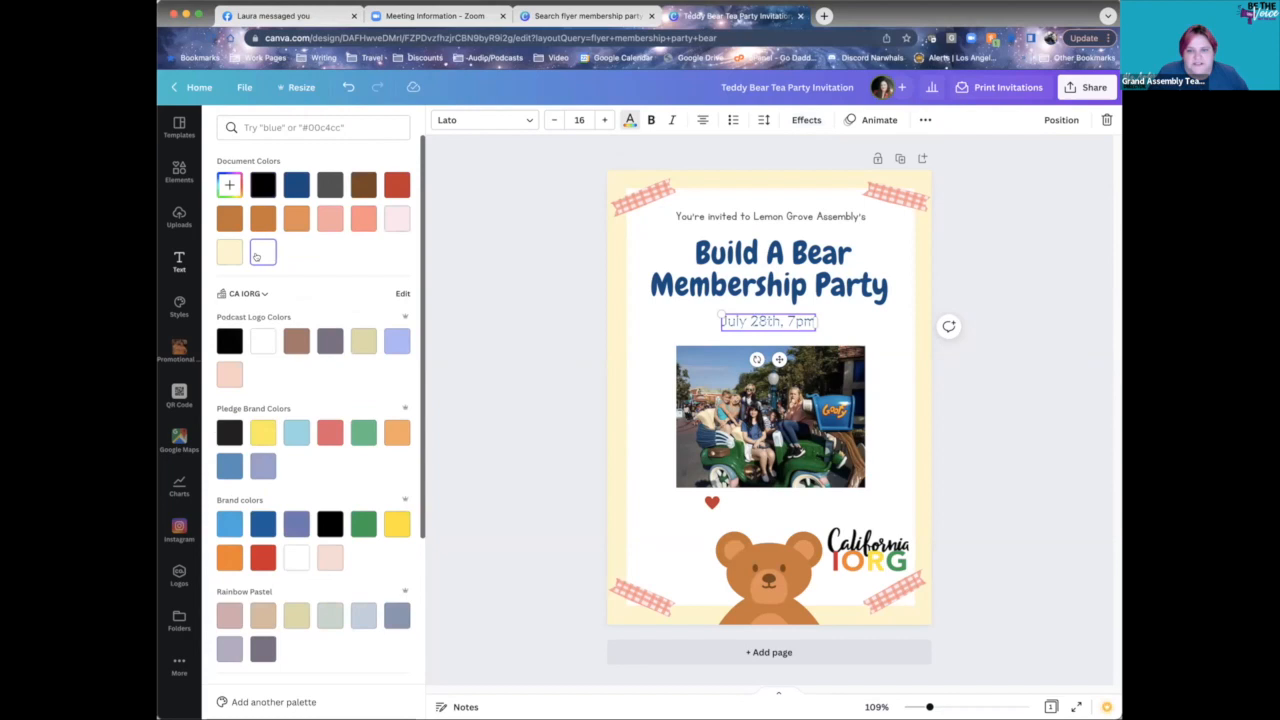
{"action": "left_click", "coordinate": [330, 220]}
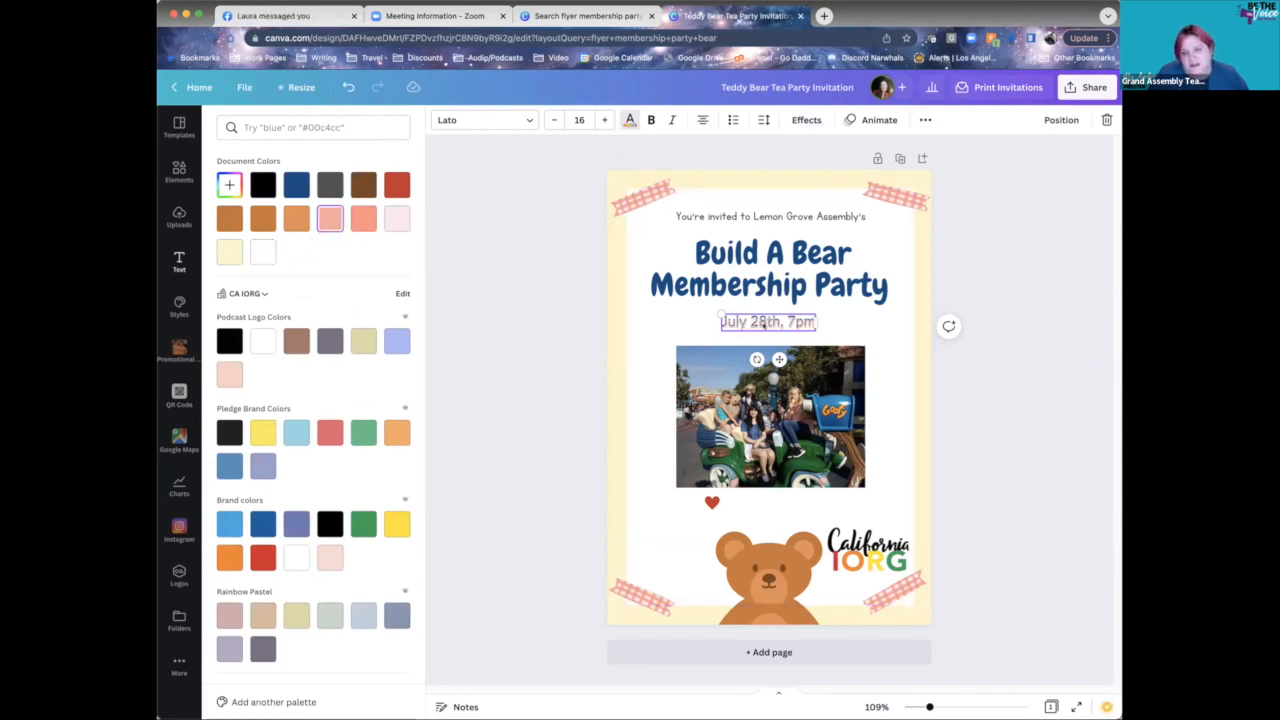
{"action": "left_click", "coordinate": [802, 122]}
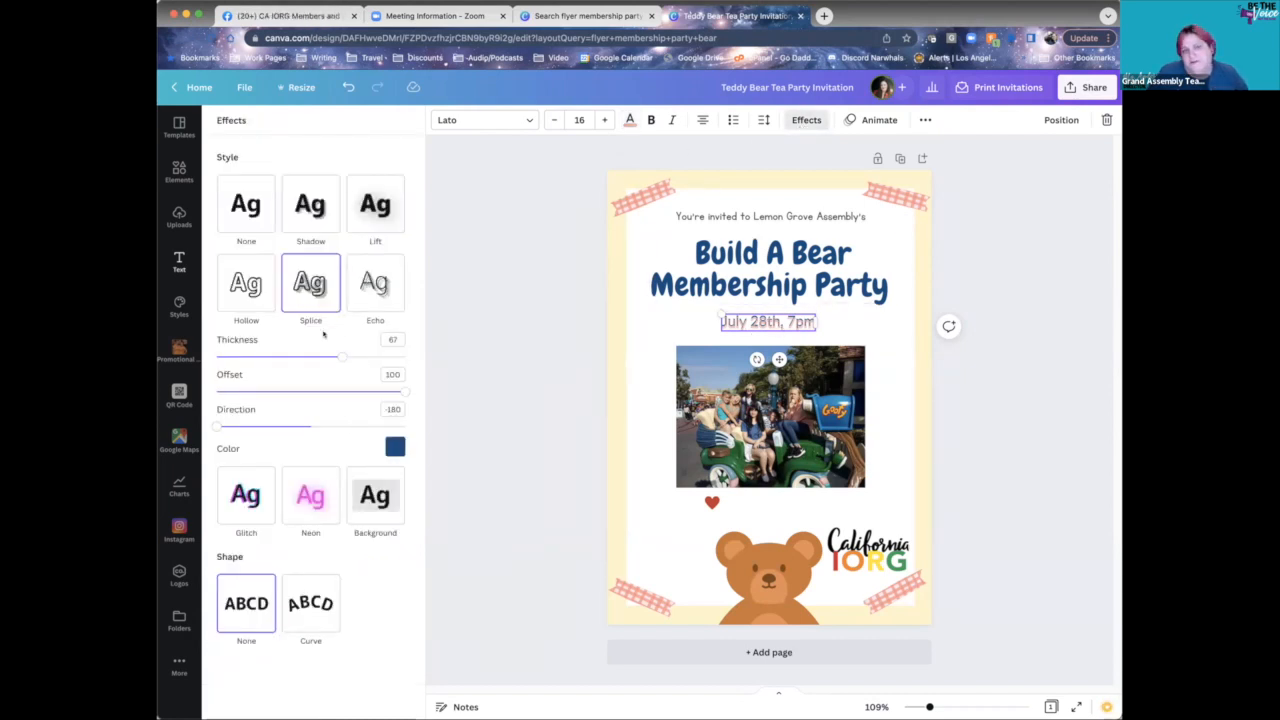
- Try a dark blue shadow at offset 100 on the date, then switch to Neon at intensity 100
{"action": "left_click", "coordinate": [310, 220]}
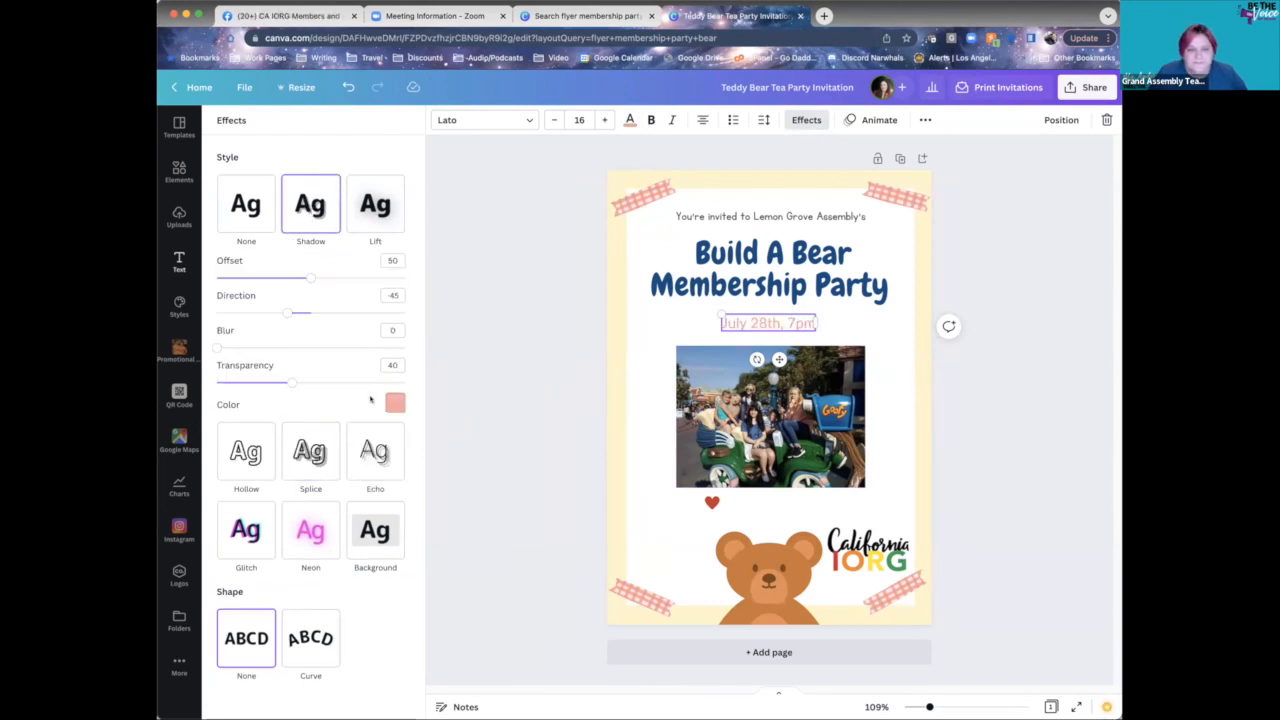
{"action": "left_click", "coordinate": [395, 402]}
{"action": "left_click", "coordinate": [348, 456]}
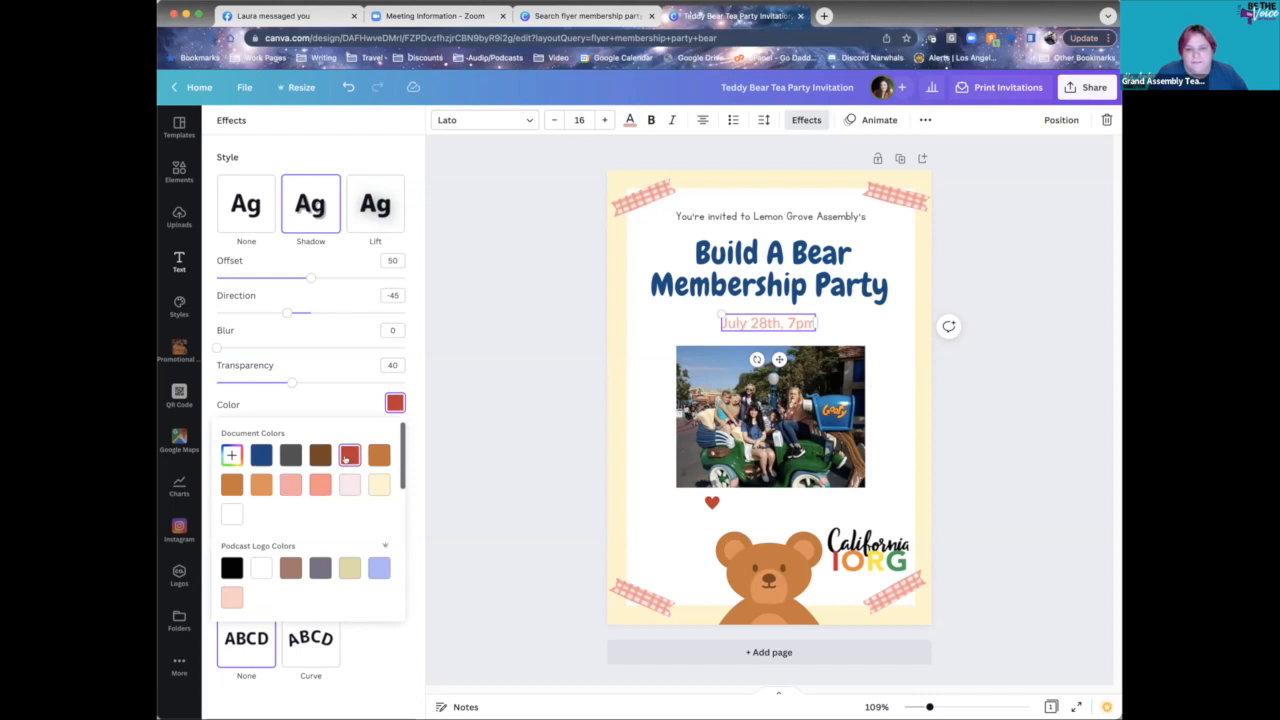
{"action": "left_click", "coordinate": [320, 456]}
{"action": "left_click", "coordinate": [262, 456]}
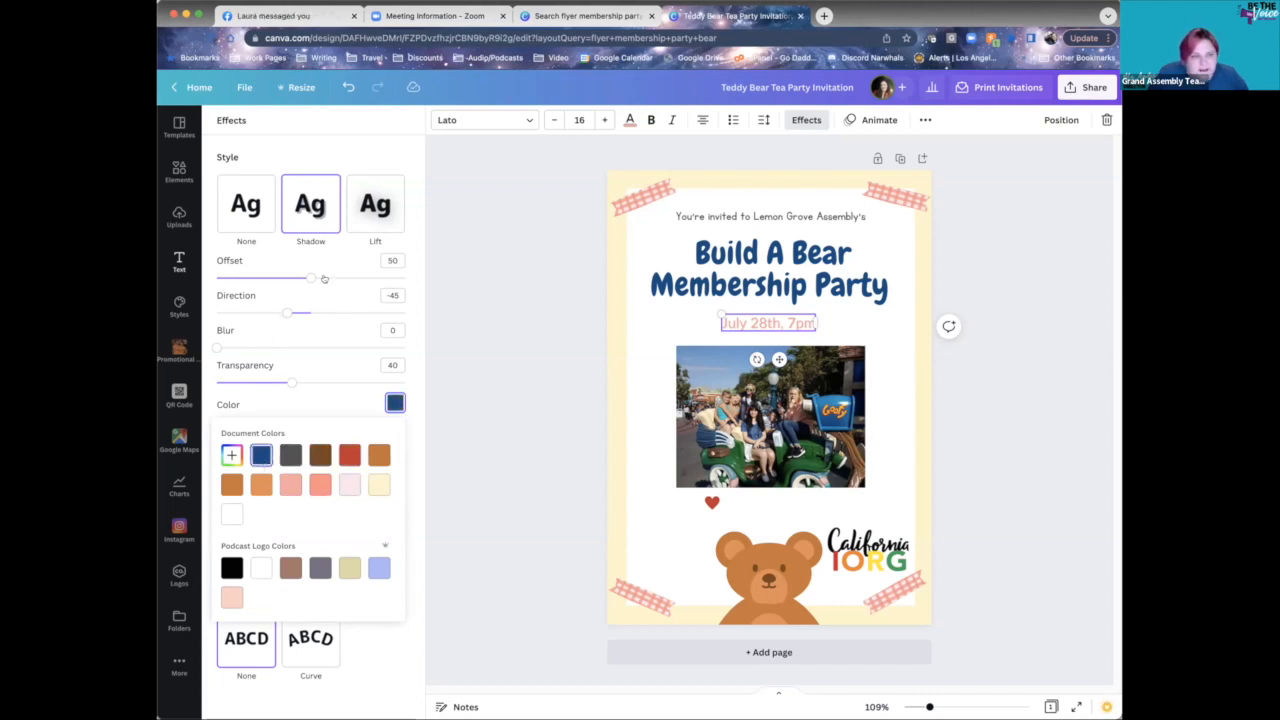
{"action": "left_click_drag", "start_coordinate": [313, 276], "coordinate": [414, 279]}
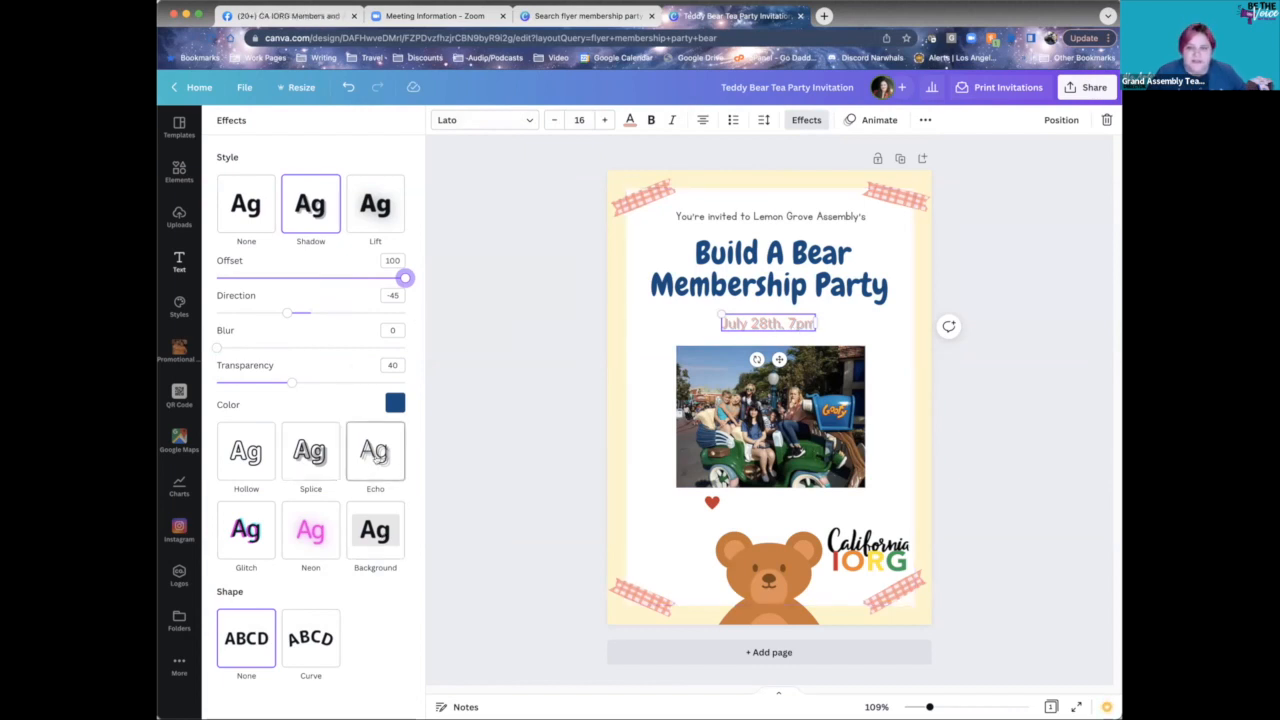
{"action": "left_click", "coordinate": [310, 530]}
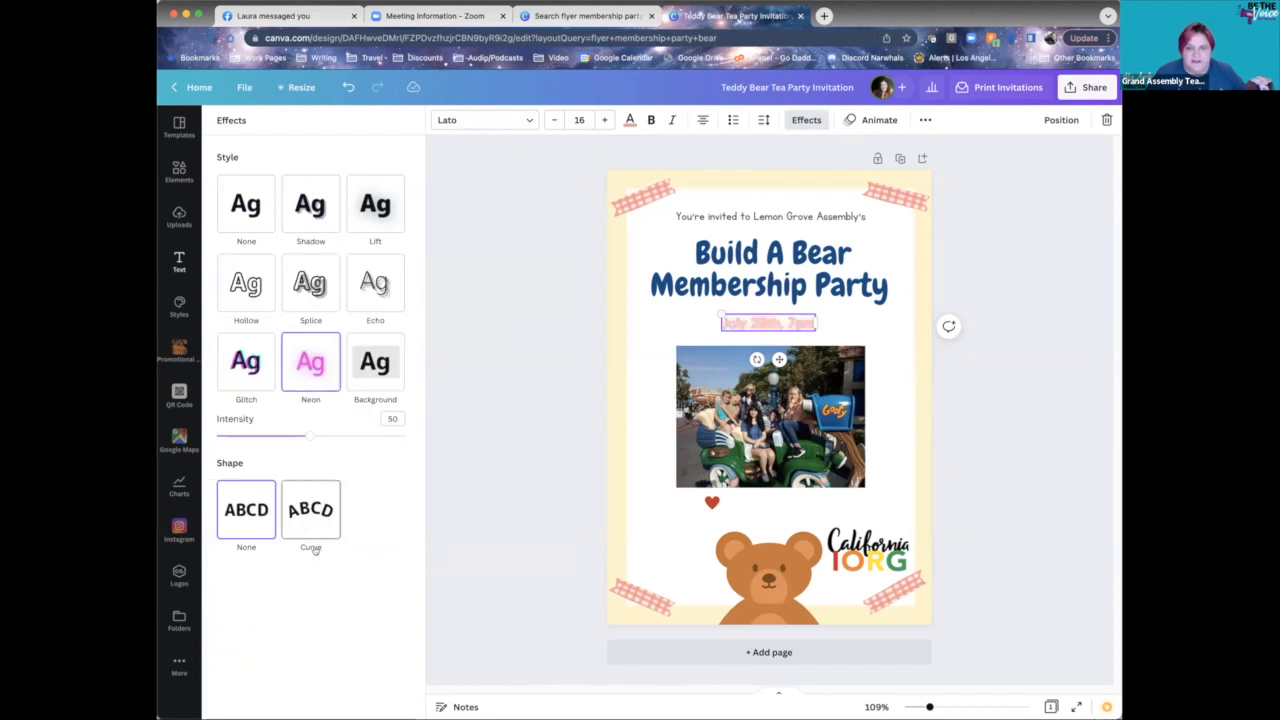
{"action": "left_click_drag", "start_coordinate": [338, 435], "coordinate": [427, 438]}
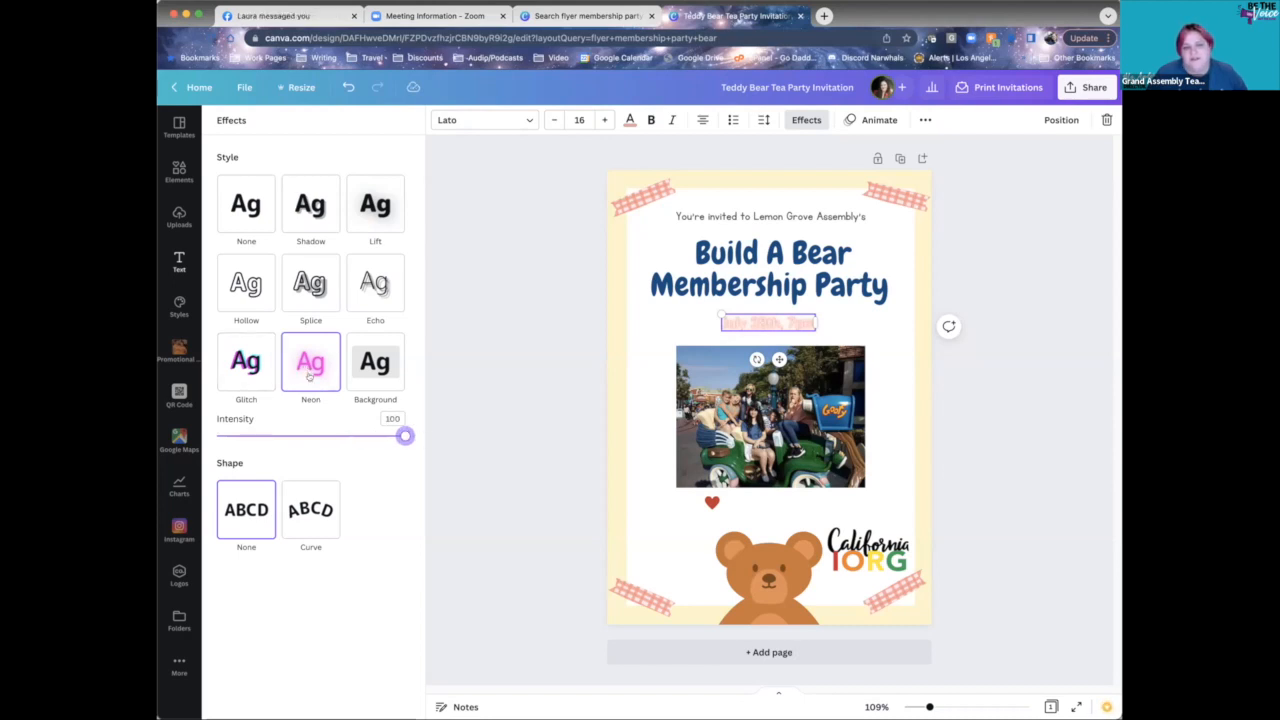
- Turn the glowing 'July 28th, 7pm' text the heading's dark blue document colour
{"action": "left_click", "coordinate": [629, 120]}
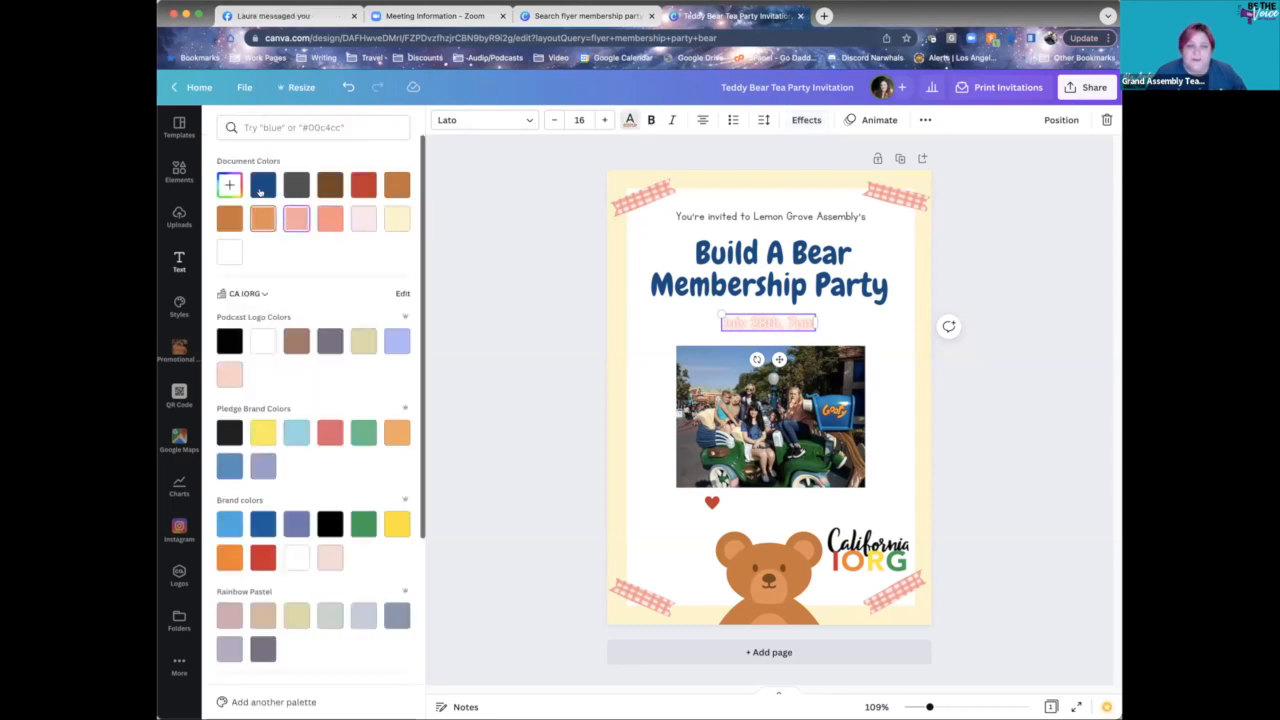
{"action": "left_click", "coordinate": [263, 190]}
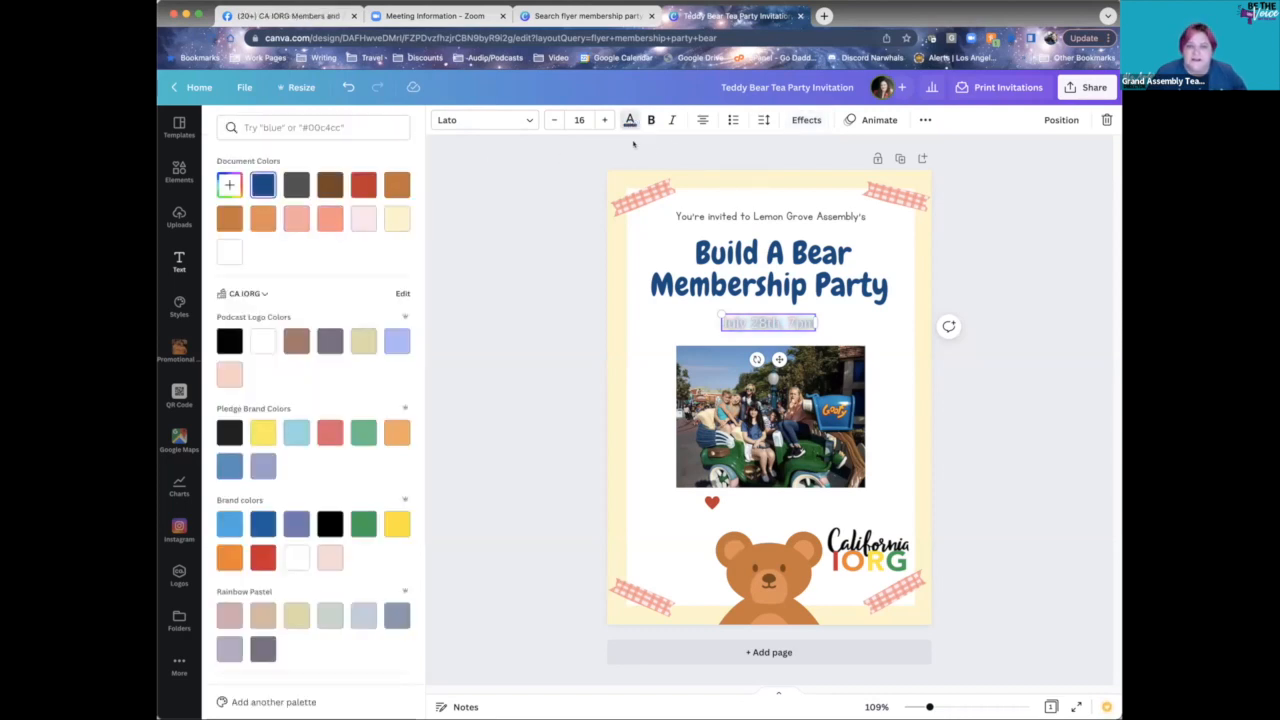
{"action": "left_click", "coordinate": [806, 120]}
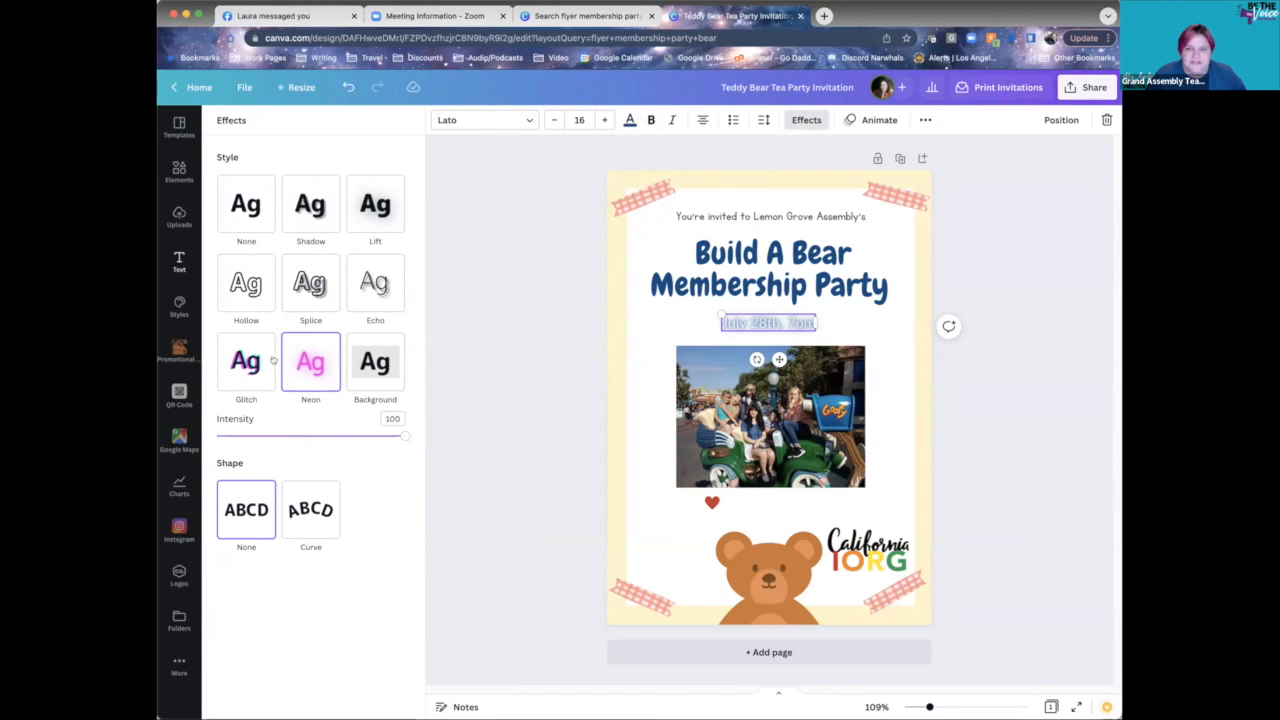
- Apply the Curve shape to the date and move and enlarge it above the teddy bear
{"action": "left_click", "coordinate": [326, 511]}
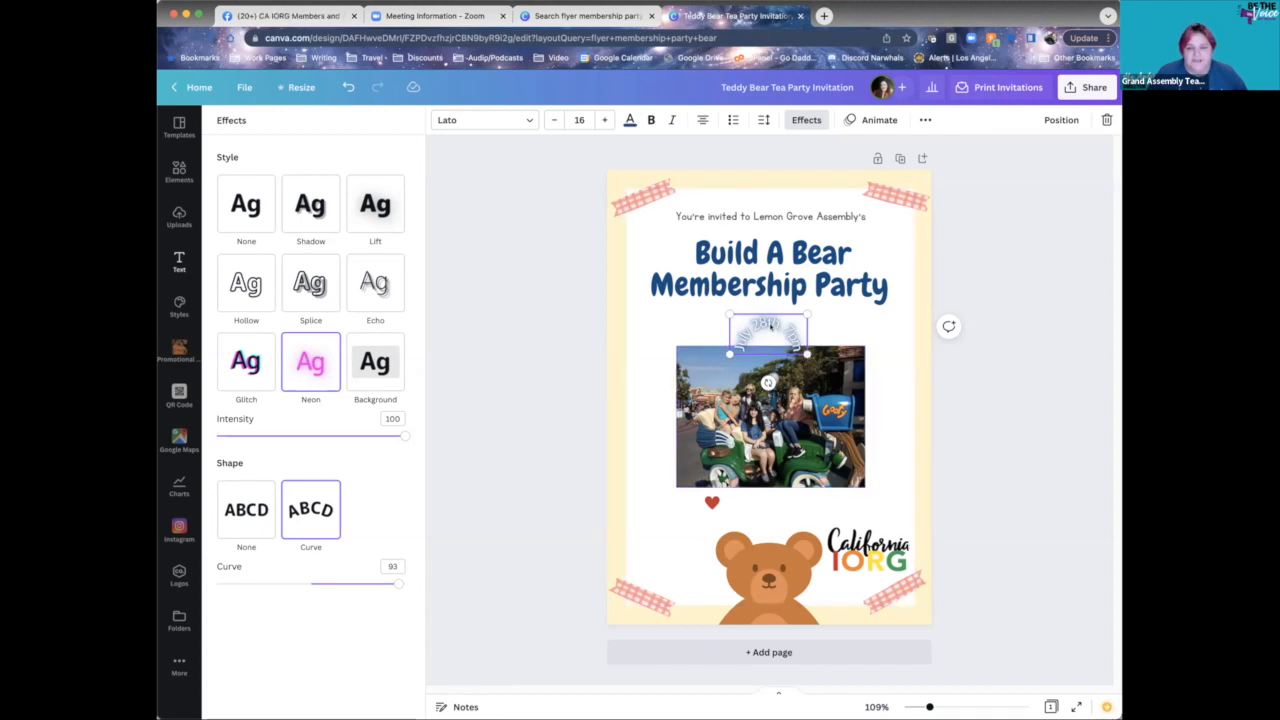
{"action": "left_click_drag", "start_coordinate": [768, 323], "coordinate": [769, 507]}
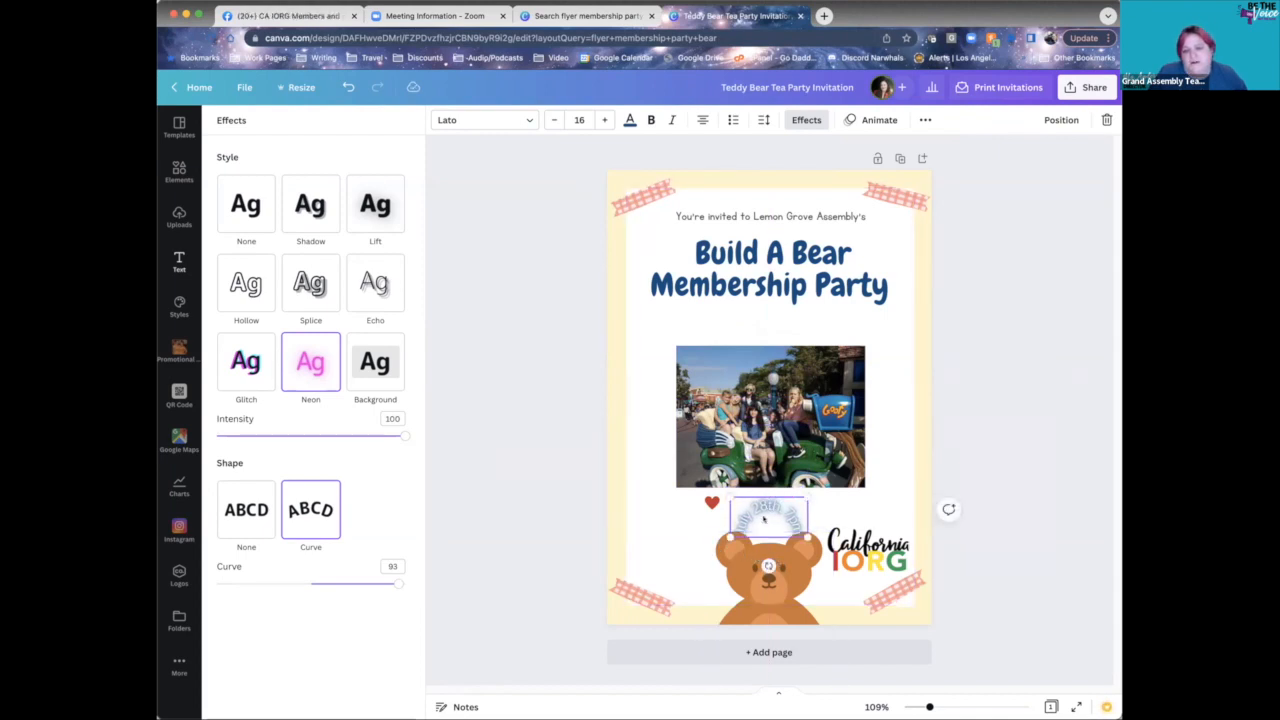
{"action": "left_click_drag", "start_coordinate": [732, 538], "coordinate": [698, 552]}
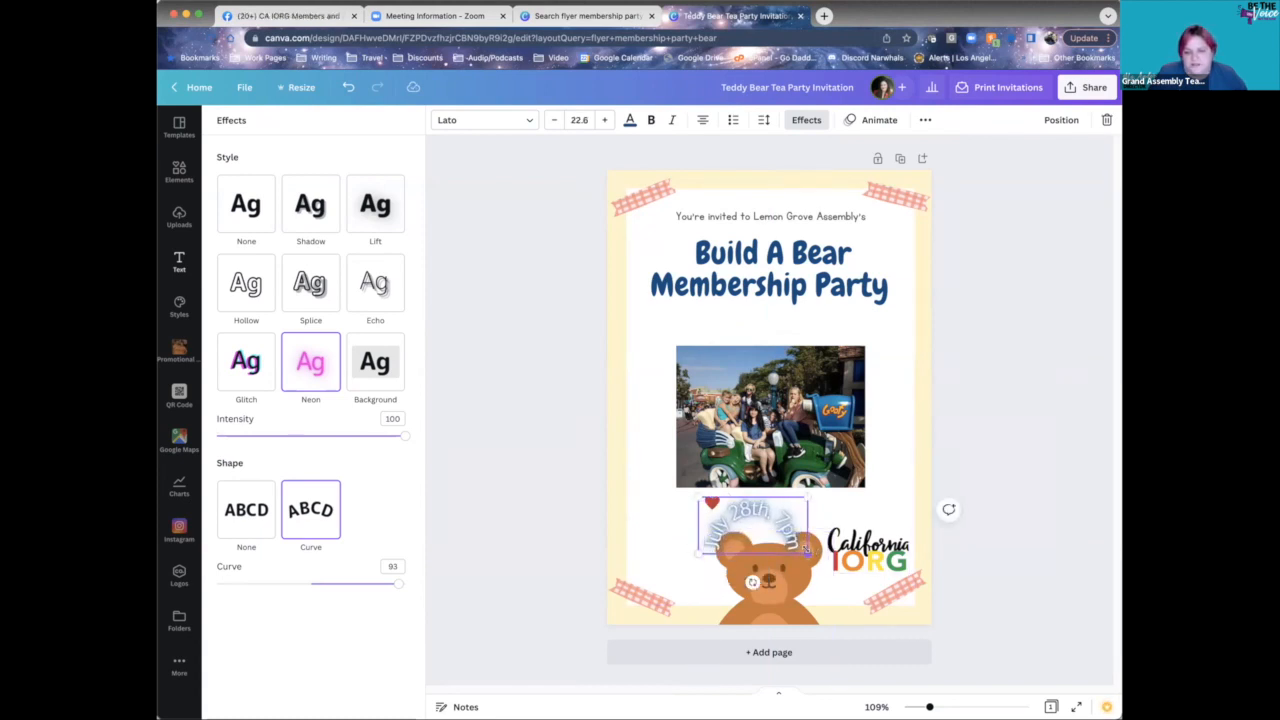
{"action": "left_click_drag", "start_coordinate": [808, 553], "coordinate": [828, 564]}
{"action": "left_click_drag", "start_coordinate": [812, 527], "coordinate": [810, 521]}
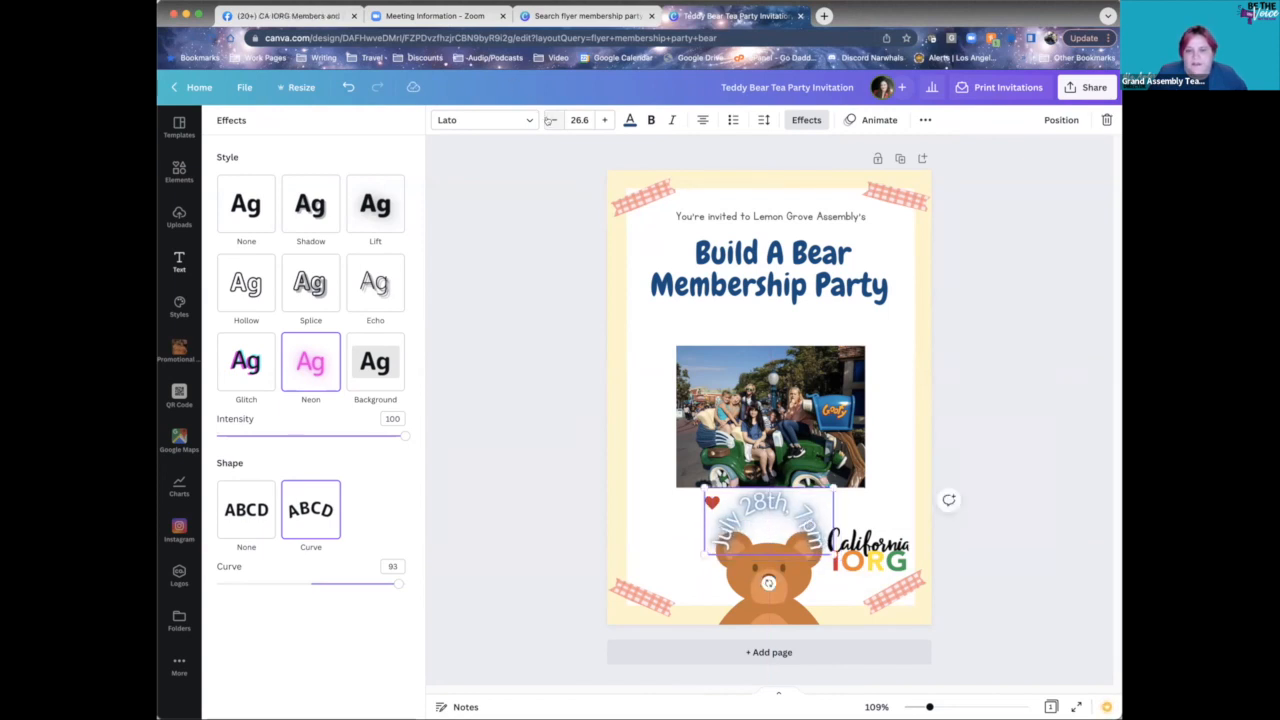
- Reduce the date's font size to 18.6, set Curve to 67 and nudge it into place
{"action": "left_click", "coordinate": [549, 120]}
{"action": "left_click", "coordinate": [549, 120]}
{"action": "left_click", "coordinate": [549, 120]}
{"action": "left_click", "coordinate": [549, 120]}
{"action": "left_click", "coordinate": [549, 120]}
{"action": "left_click", "coordinate": [549, 120]}
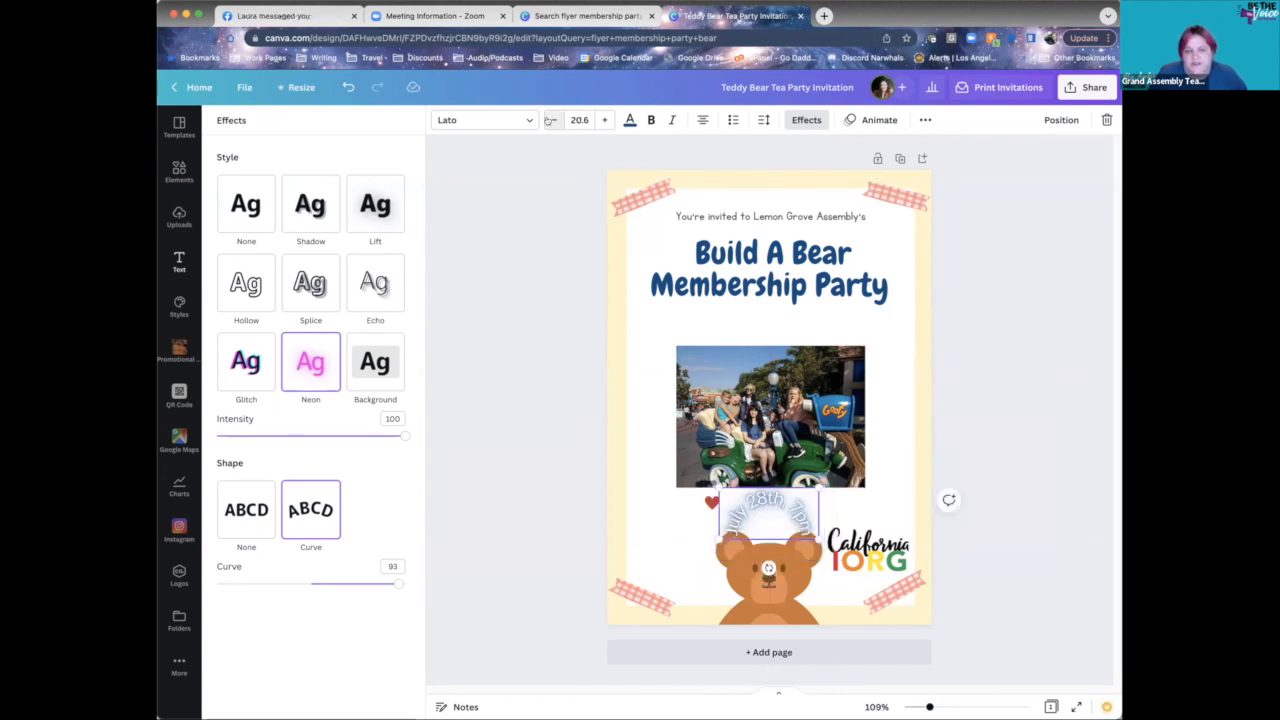
{"action": "left_click", "coordinate": [549, 120]}
{"action": "left_click", "coordinate": [549, 120]}
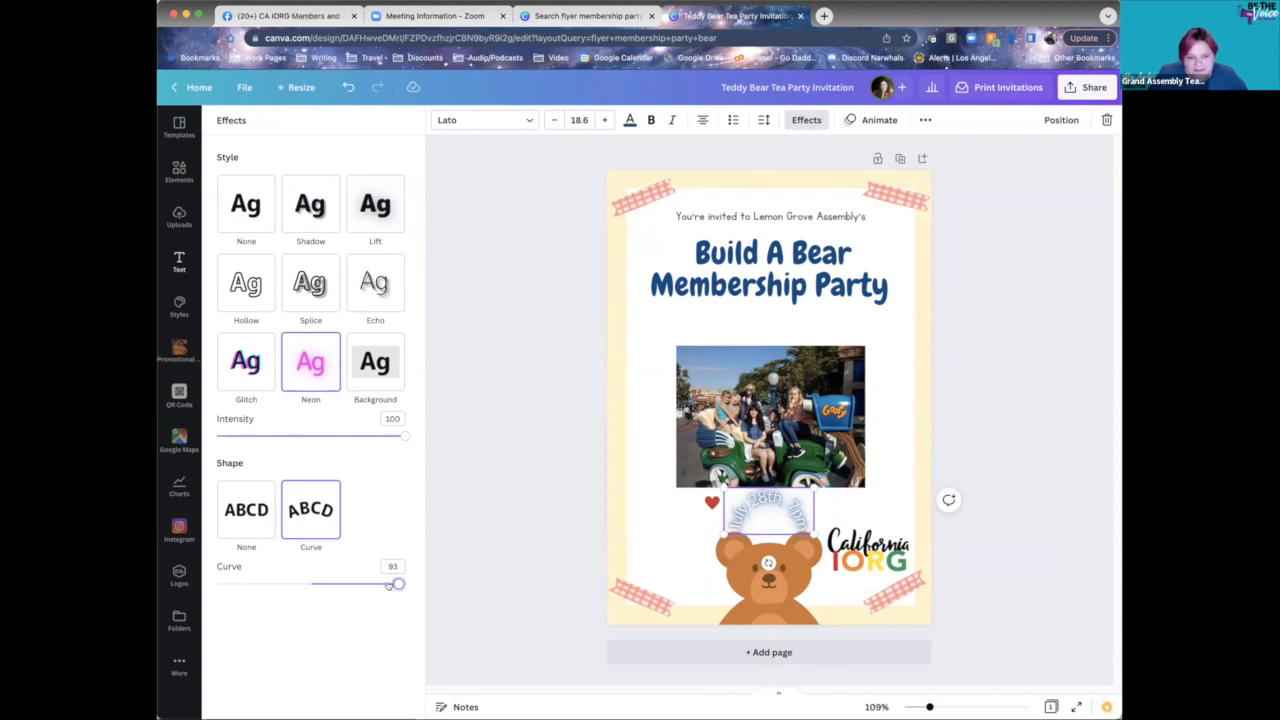
{"action": "left_click_drag", "start_coordinate": [390, 585], "coordinate": [375, 585]}
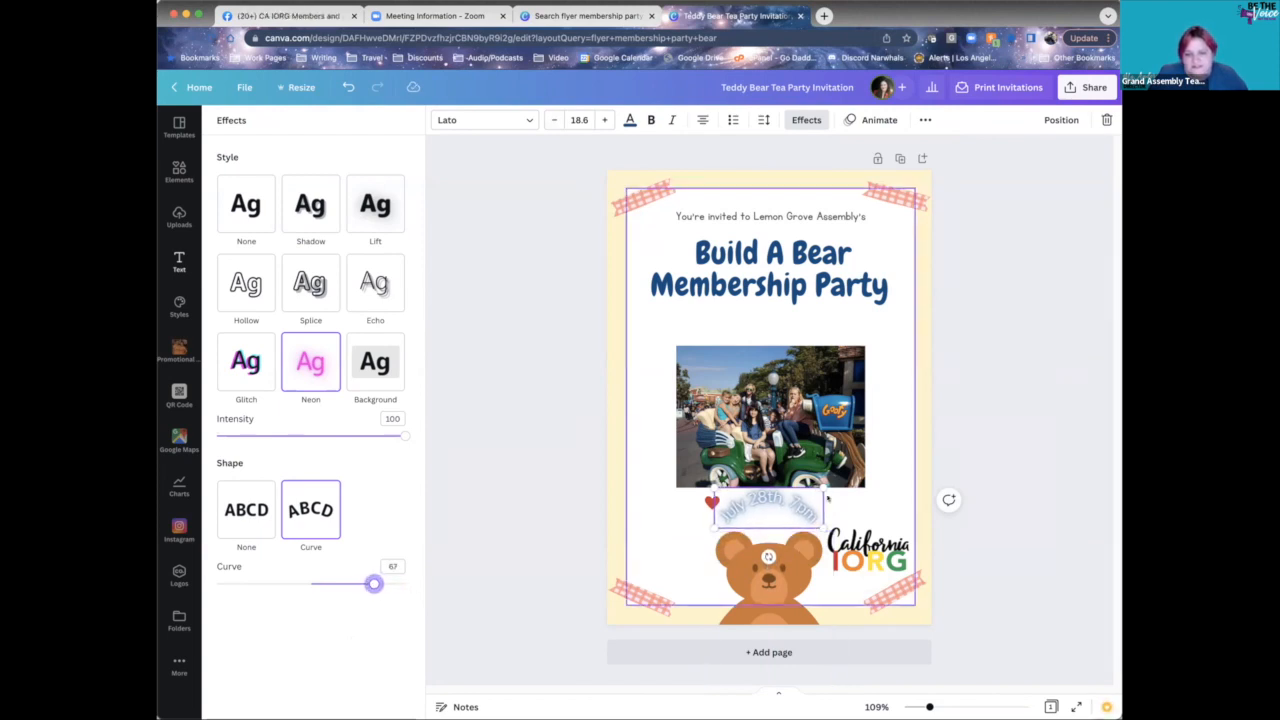
{"action": "left_click_drag", "start_coordinate": [785, 499], "coordinate": [784, 505]}
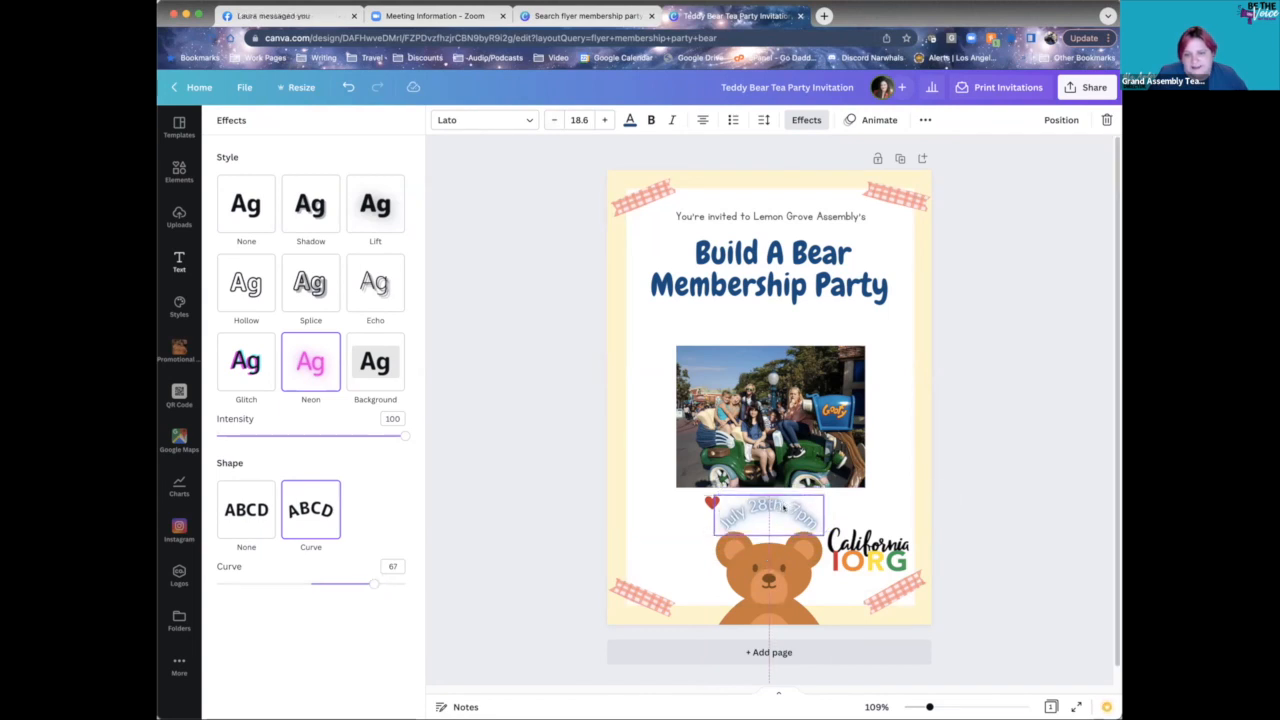
{"action": "left_click", "coordinate": [941, 417]}
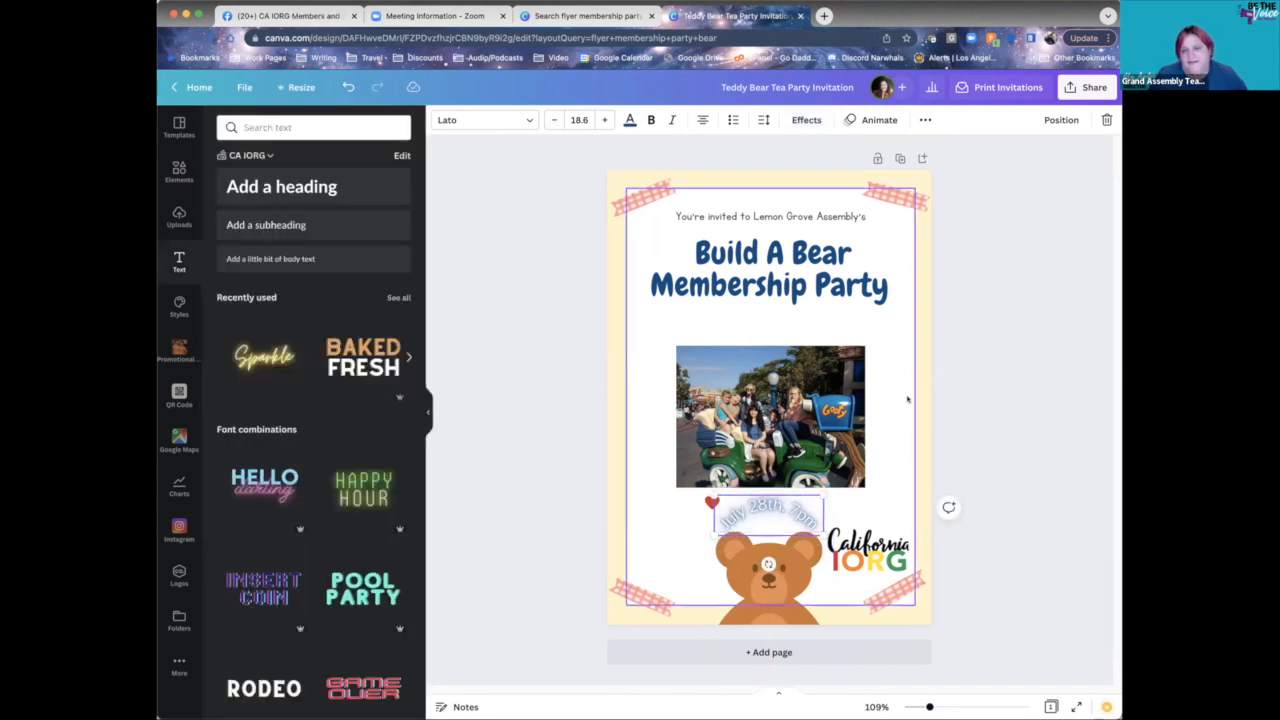
{"action": "left_click", "coordinate": [907, 401]}
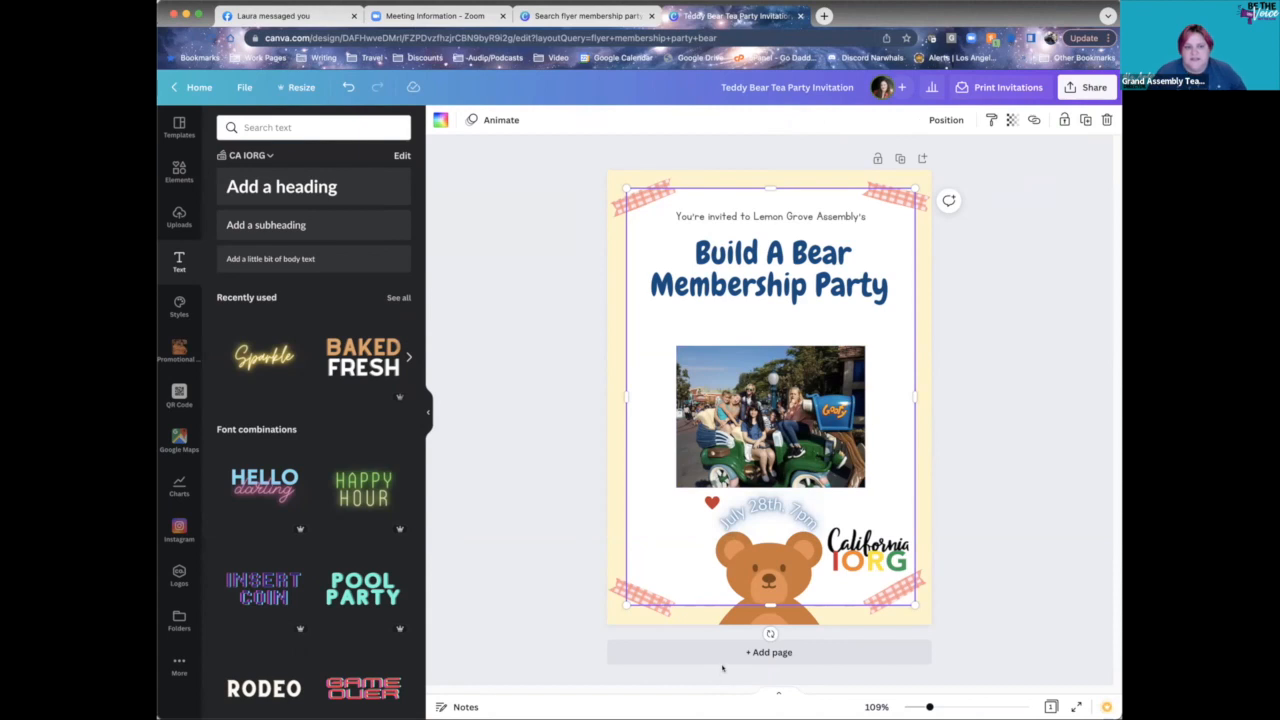
{"action": "left_click", "coordinate": [1038, 323]}
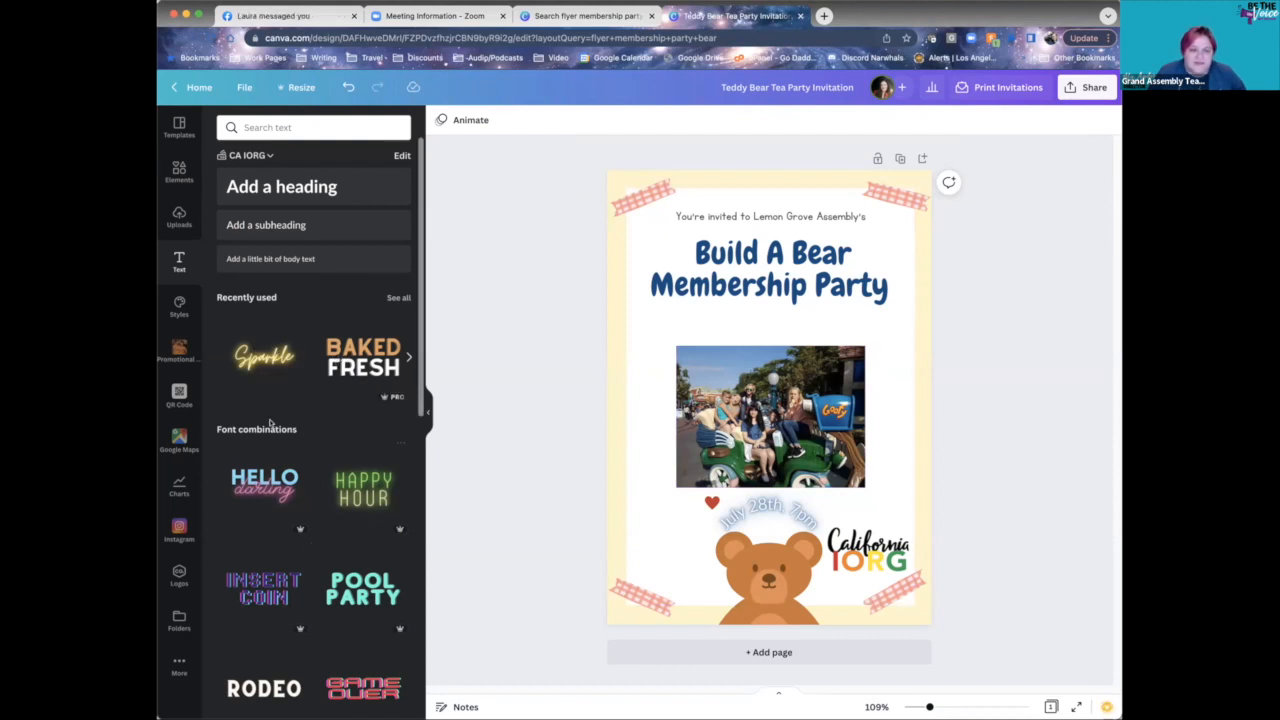
{"action": "left_click", "coordinate": [328, 360]}
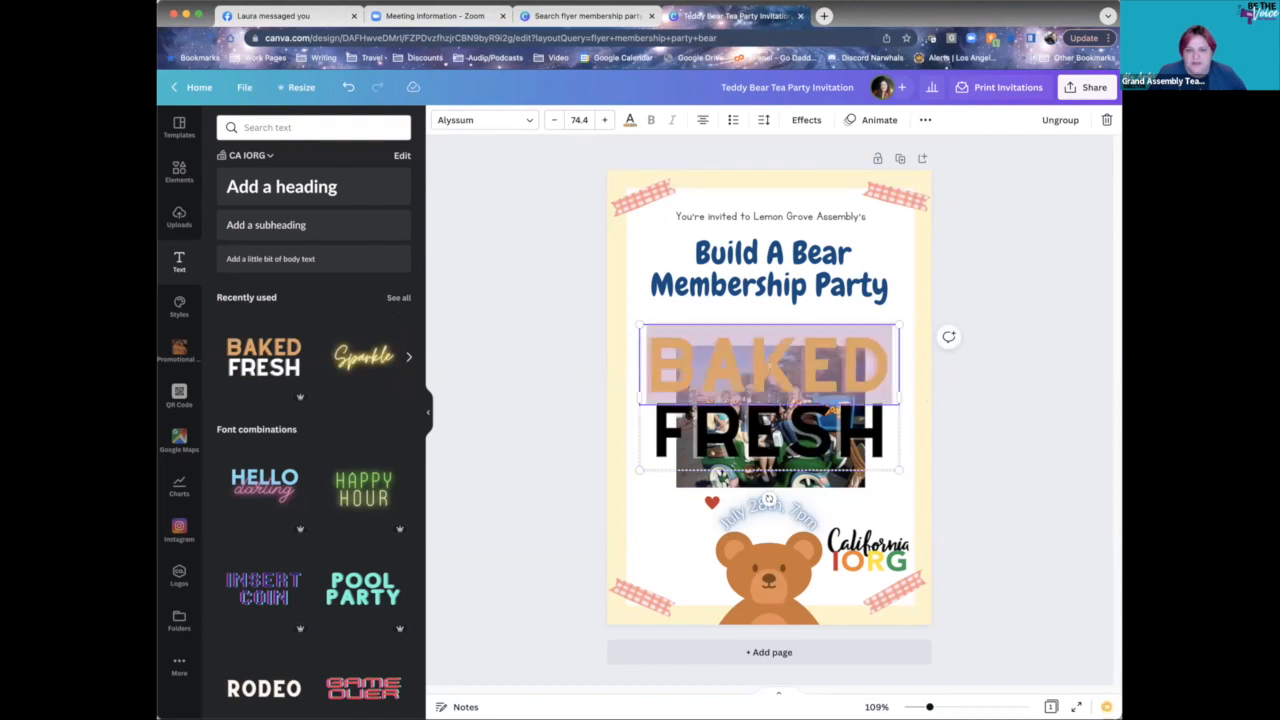
{"action": "left_click", "coordinate": [752, 432]}
{"action": "left_click", "coordinate": [752, 432]}
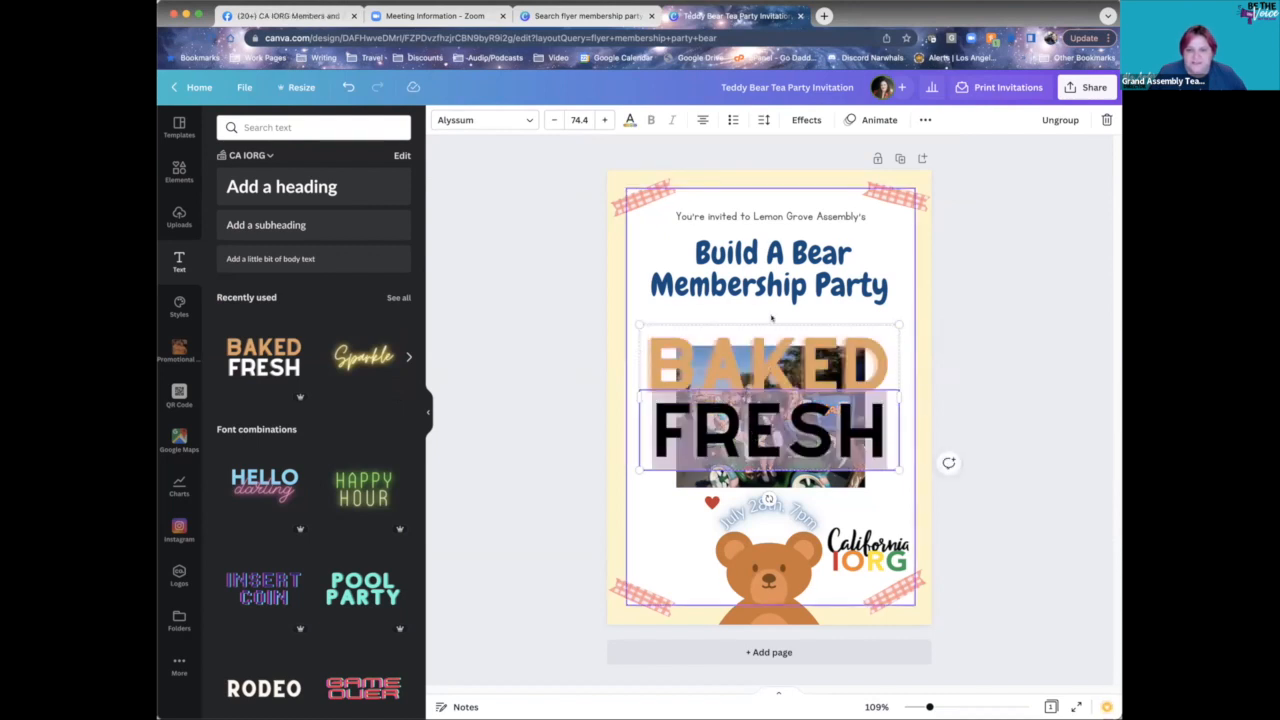
{"action": "left_click", "coordinate": [772, 336]}
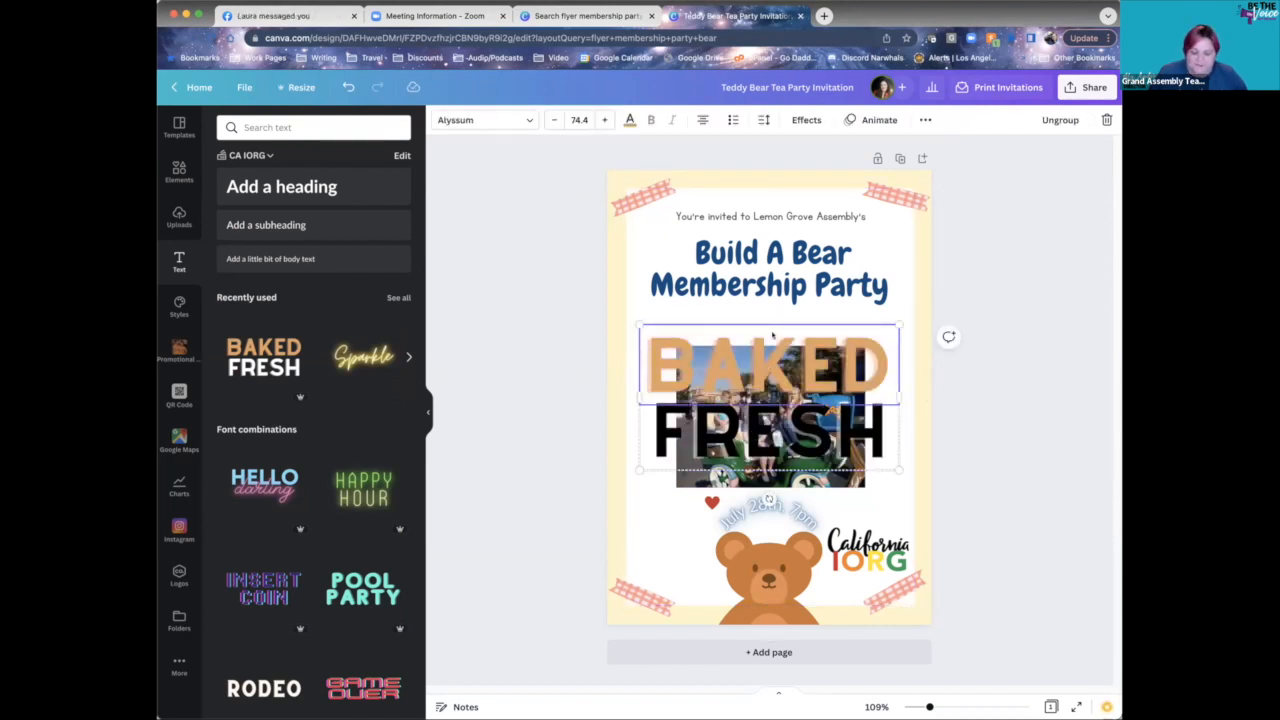
{"action": "key", "text": "Delete"}
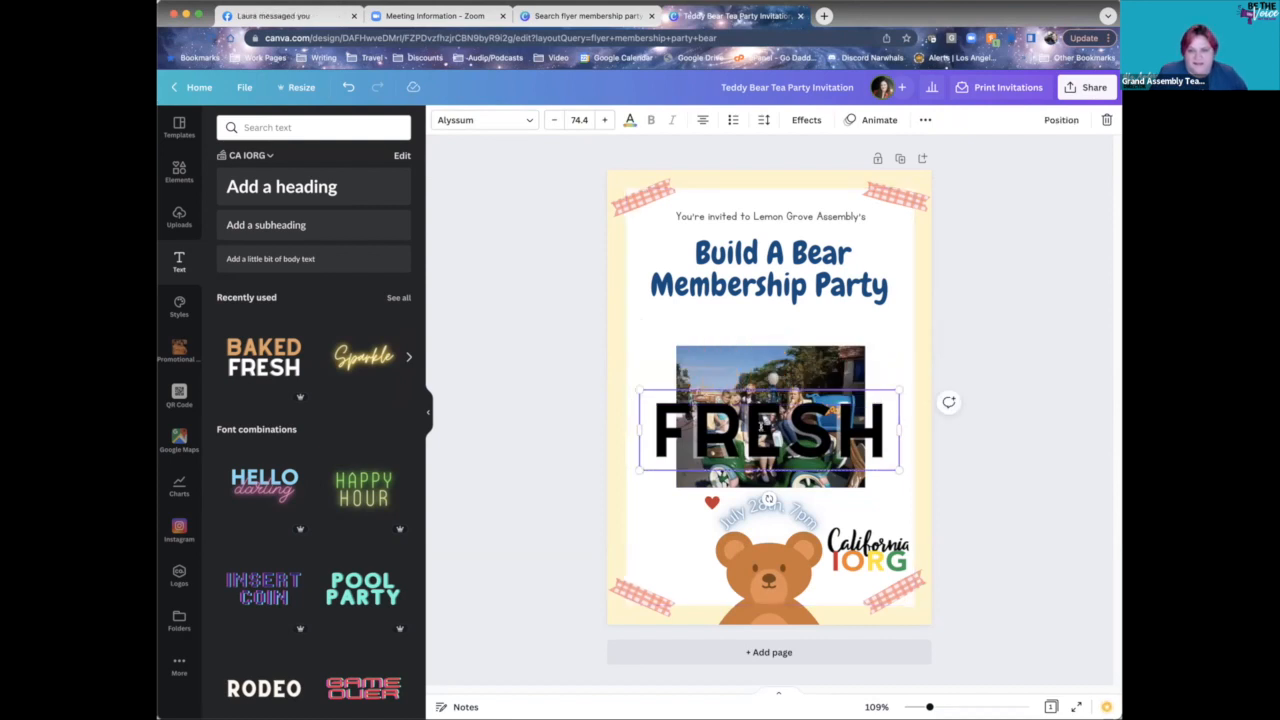
{"action": "left_click", "coordinate": [733, 385]}
{"action": "key", "text": "Delete"}
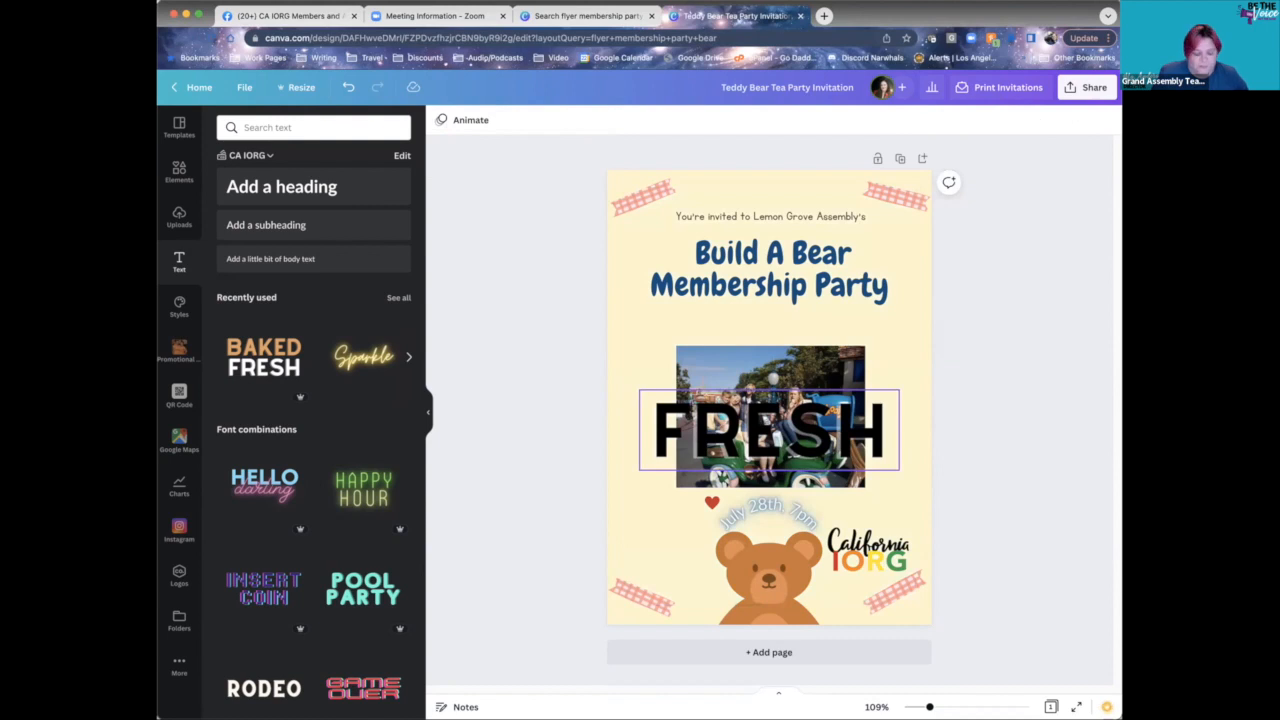
{"action": "key", "text": "super+z"}
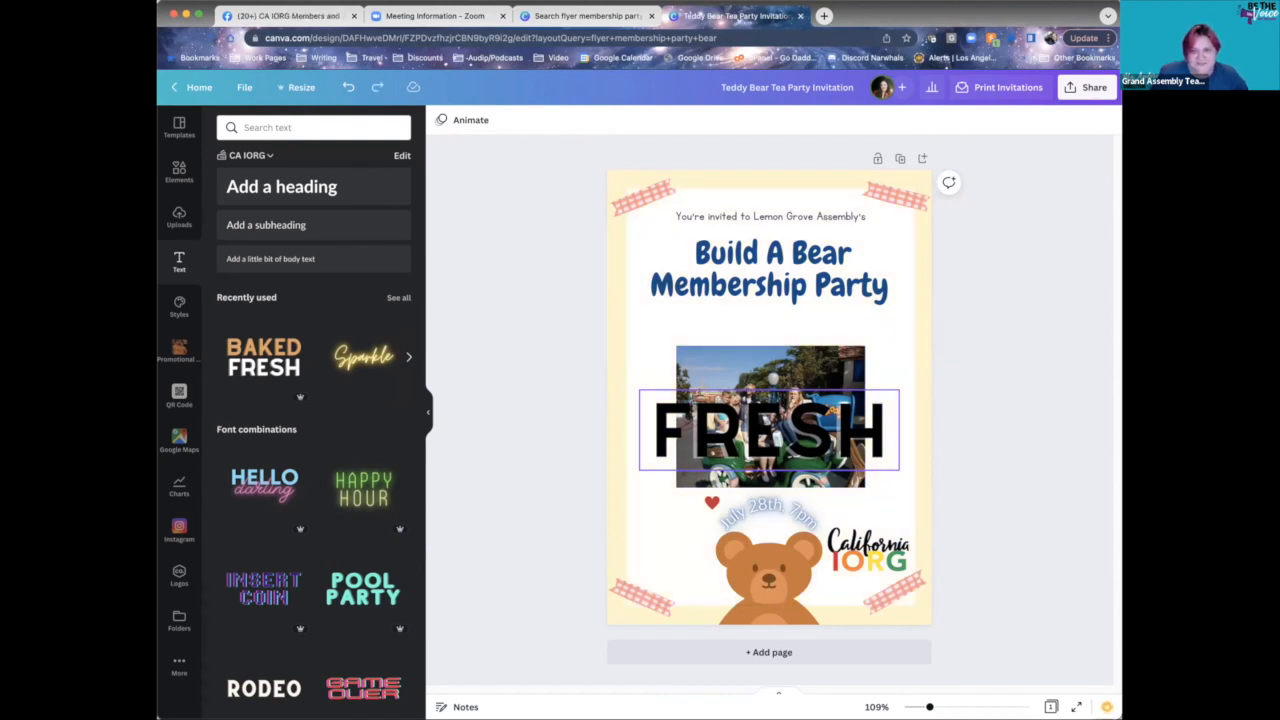
{"action": "left_click", "coordinate": [883, 394]}
{"action": "key", "text": "Delete"}
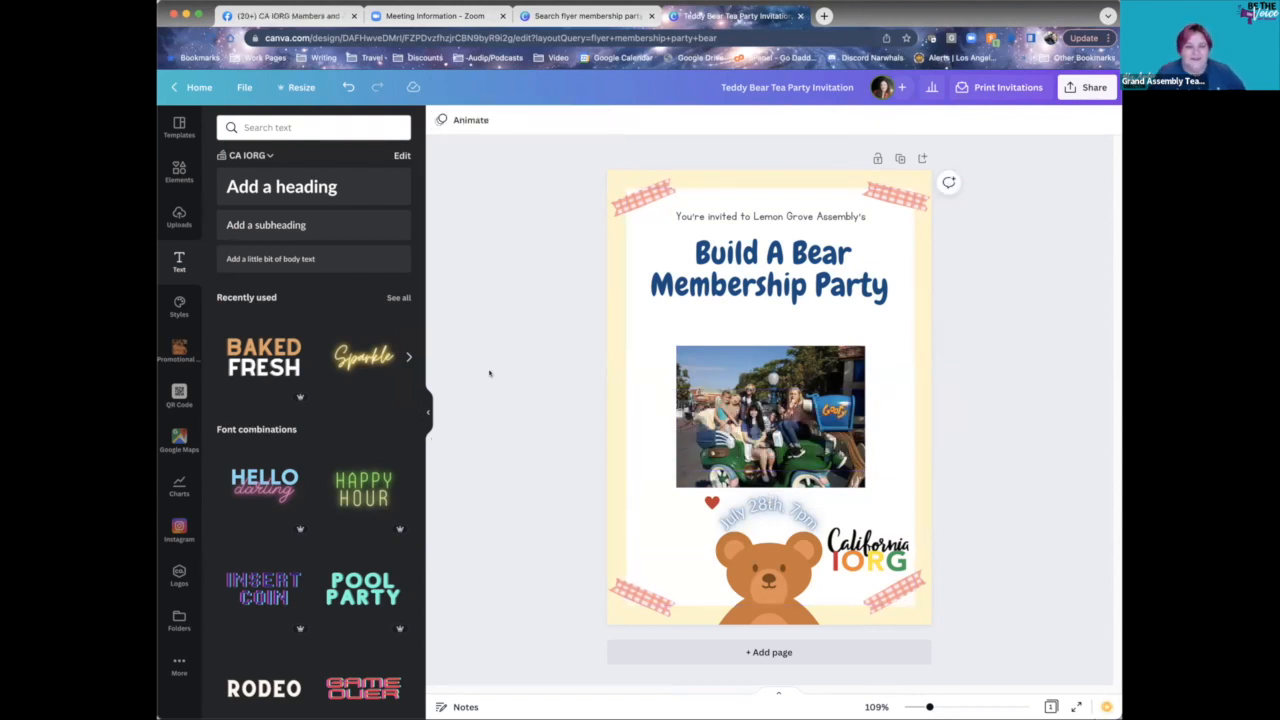
- Search Elements for 'teddy bear' and select the cartoon bear graphic on the flyer
{"action": "left_click", "coordinate": [178, 172]}
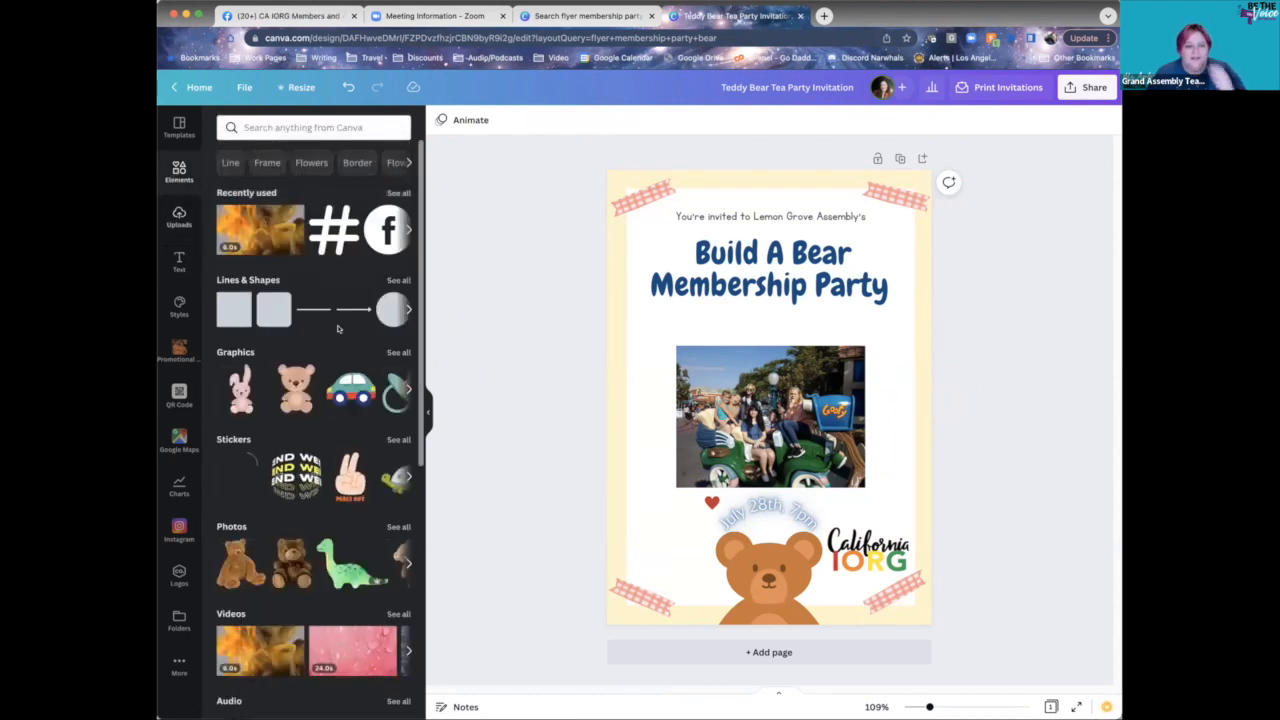
{"action": "left_click", "coordinate": [294, 130]}
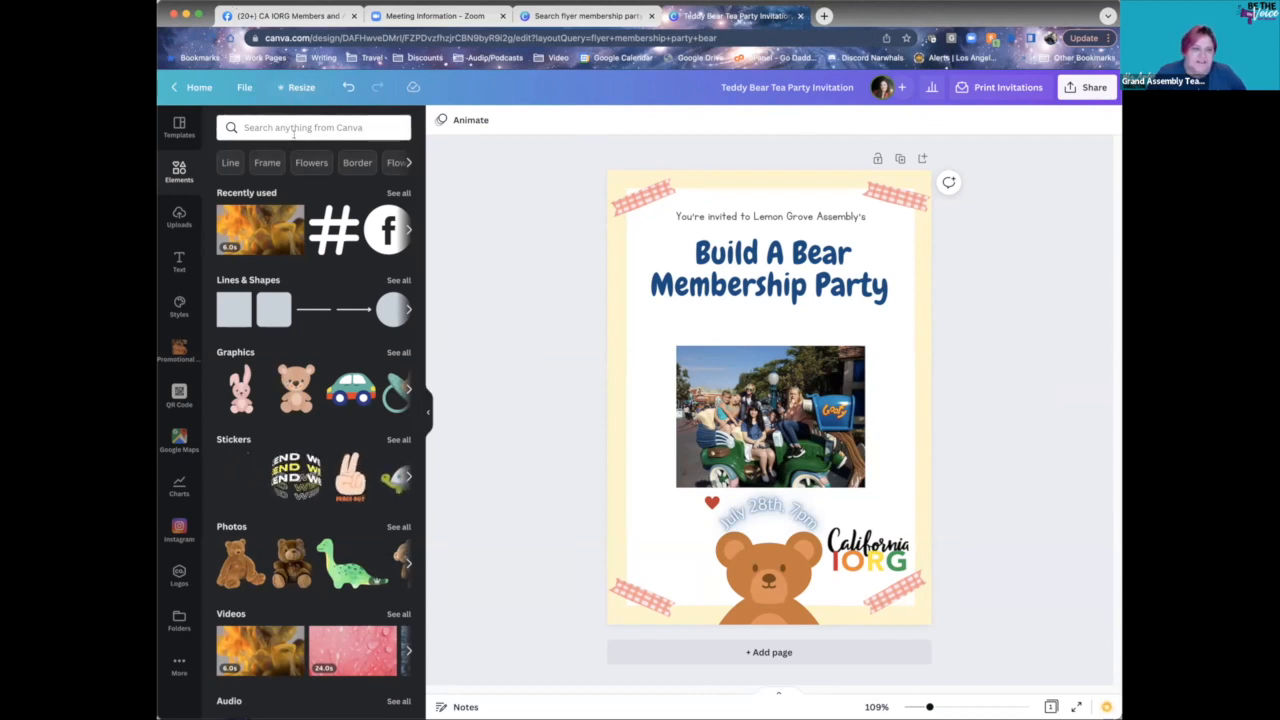
{"action": "type", "text": "teady"}
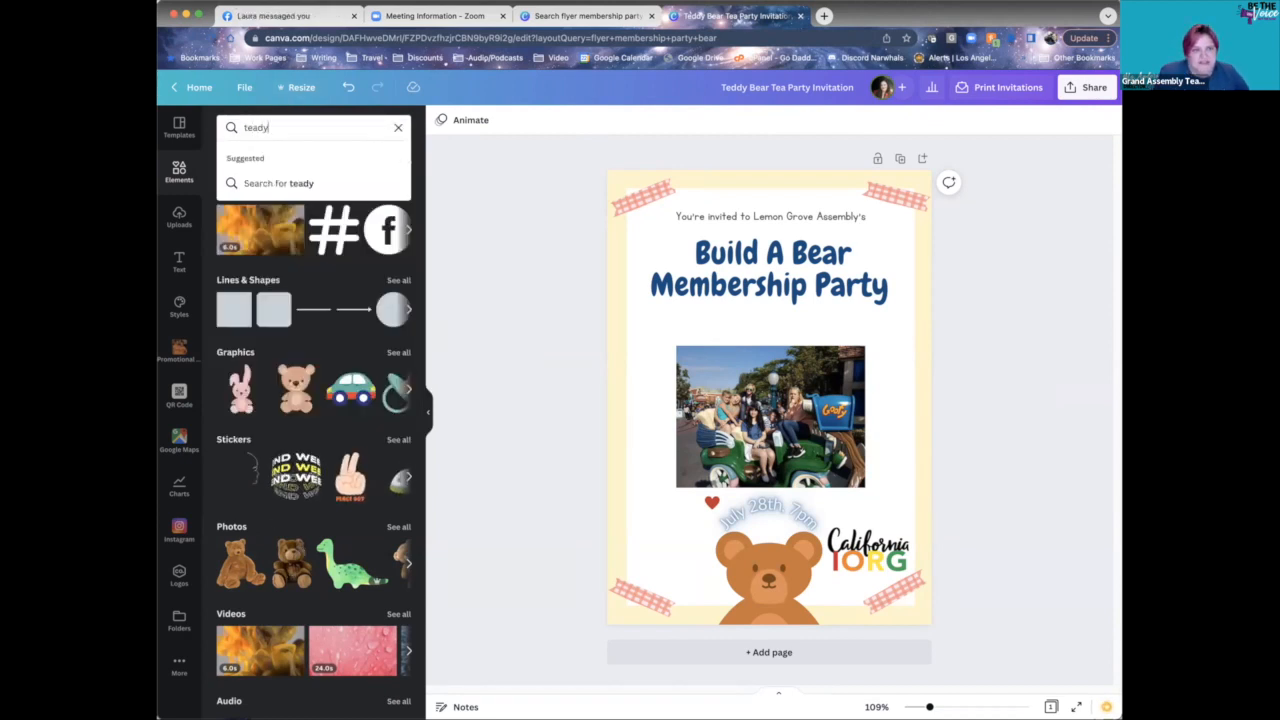
{"action": "key", "text": "BackSpace"}
{"action": "type", "text": "dd"}
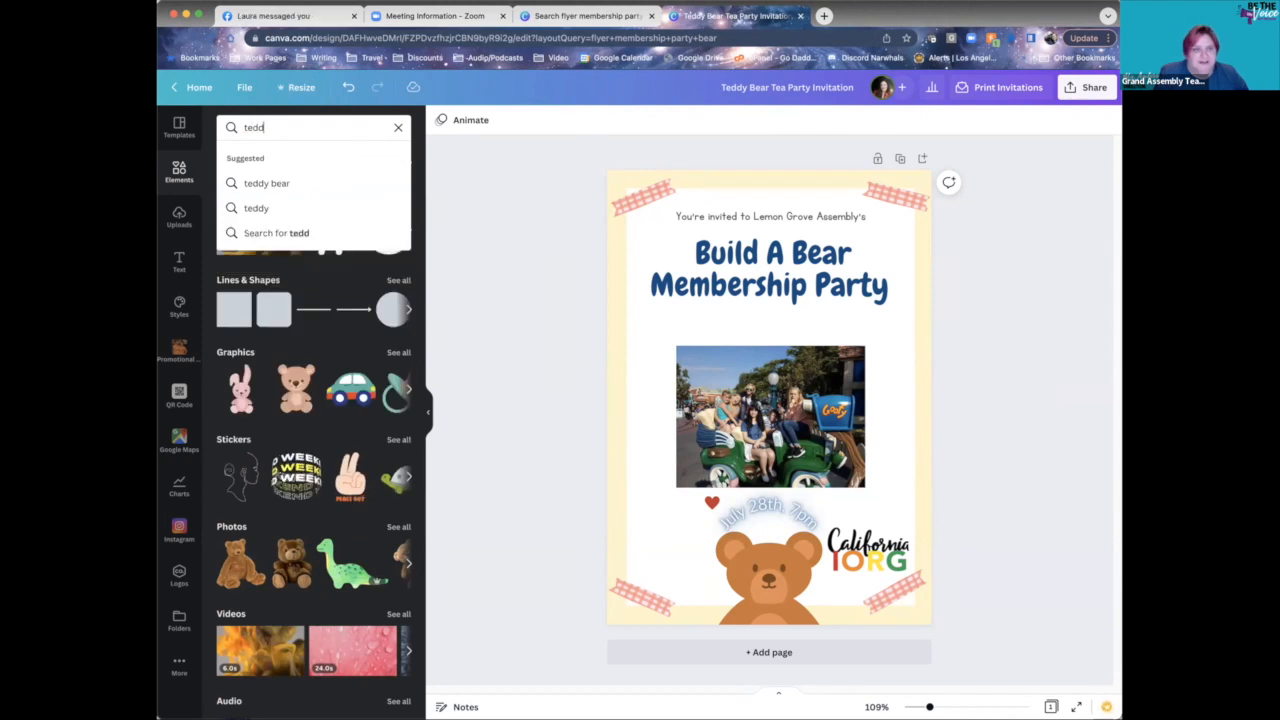
{"action": "type", "text": "y bear"}
{"action": "key", "text": "Return"}
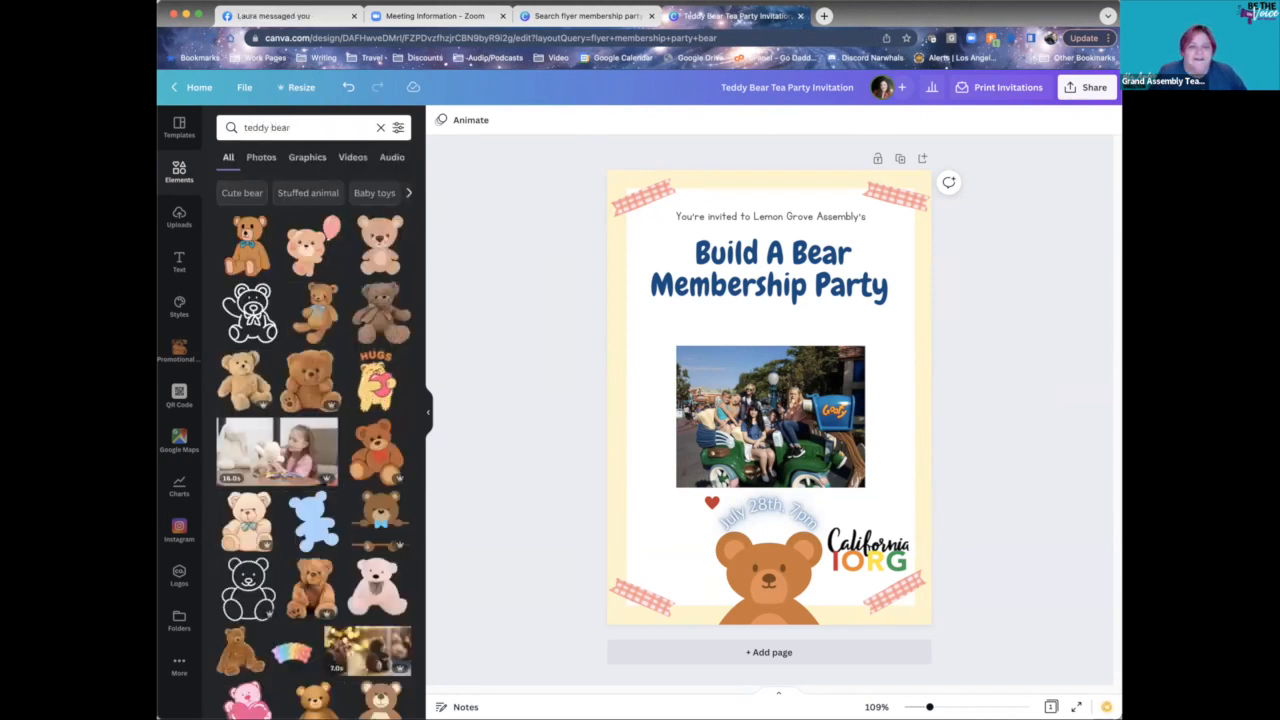
{"action": "left_click", "coordinate": [777, 576]}
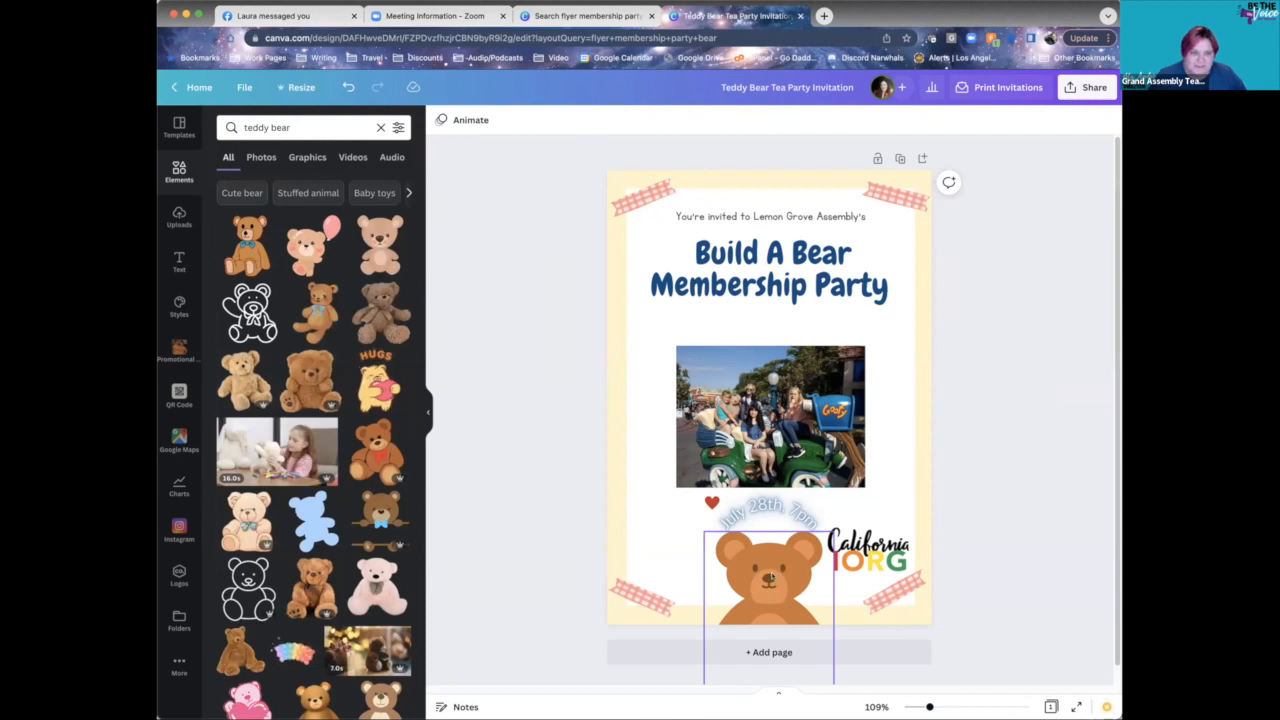
{"action": "left_click", "coordinate": [770, 578]}
- Replace the cartoon bear with the brown teddy bear photo, shrunk and placed at the page bottom
{"action": "key", "text": "Delete"}
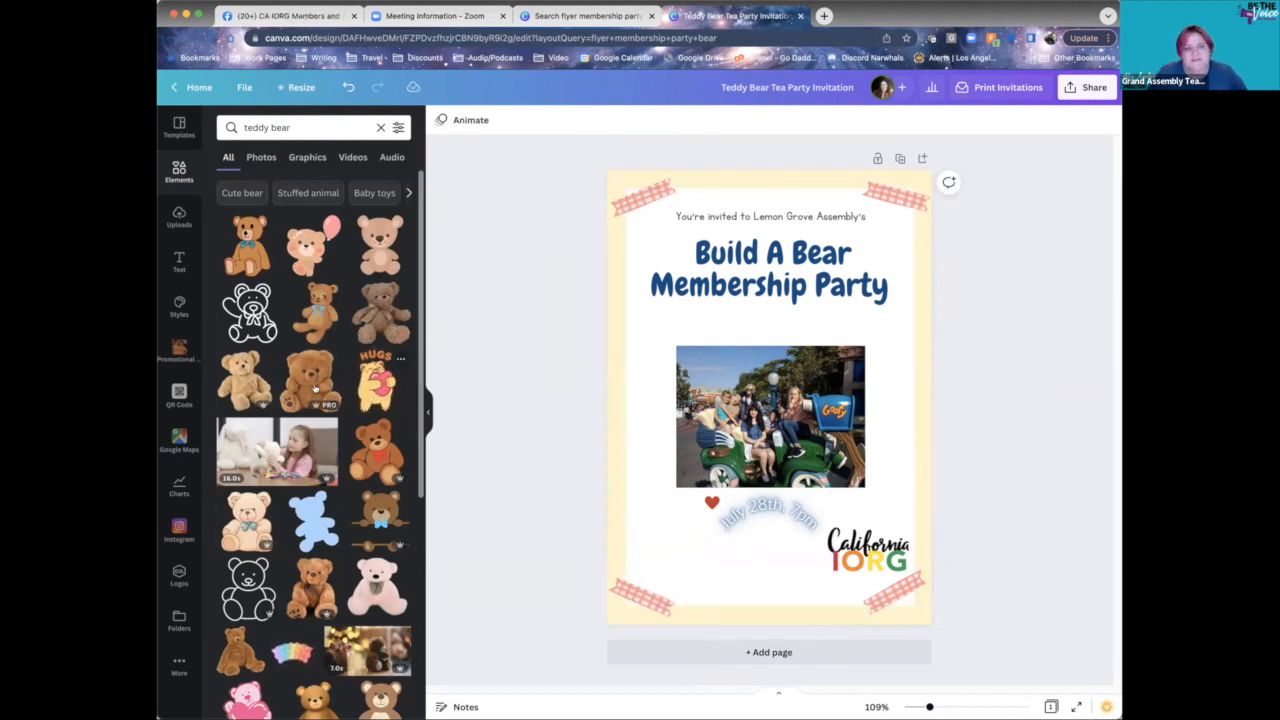
{"action": "left_click", "coordinate": [310, 380]}
{"action": "left_click_drag", "start_coordinate": [784, 405], "coordinate": [784, 585]}
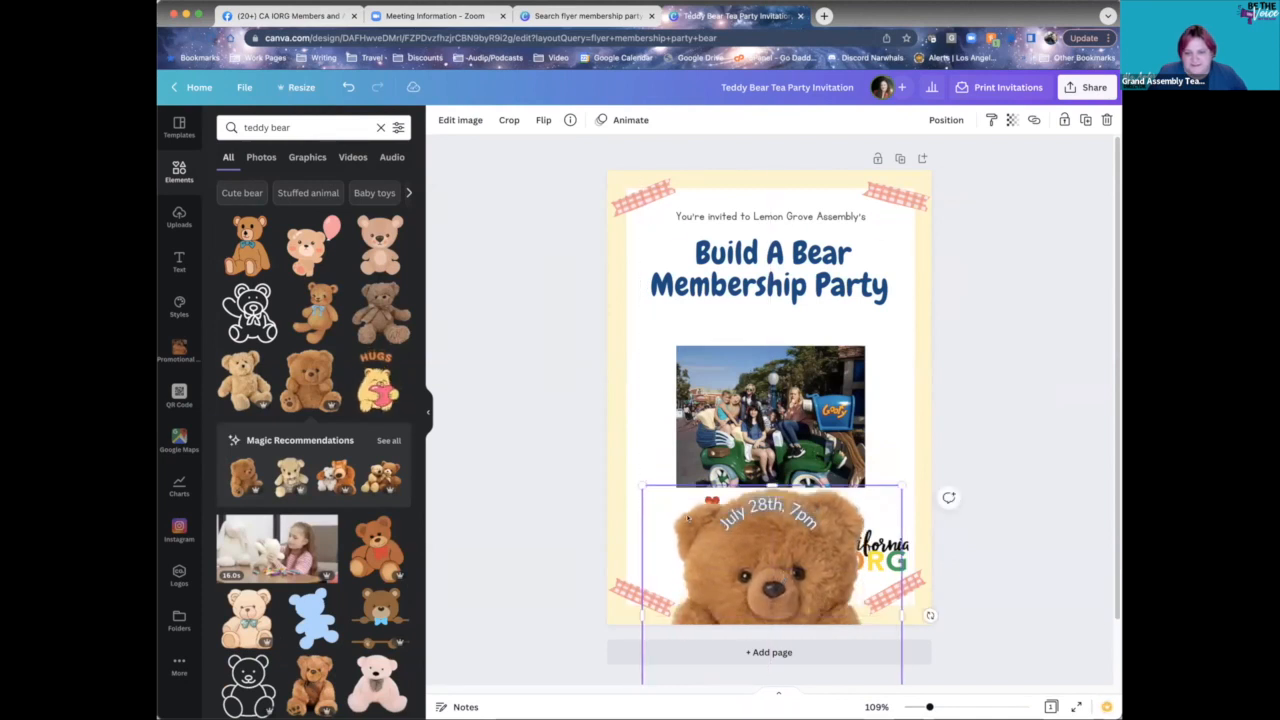
{"action": "left_click_drag", "start_coordinate": [641, 491], "coordinate": [715, 559]}
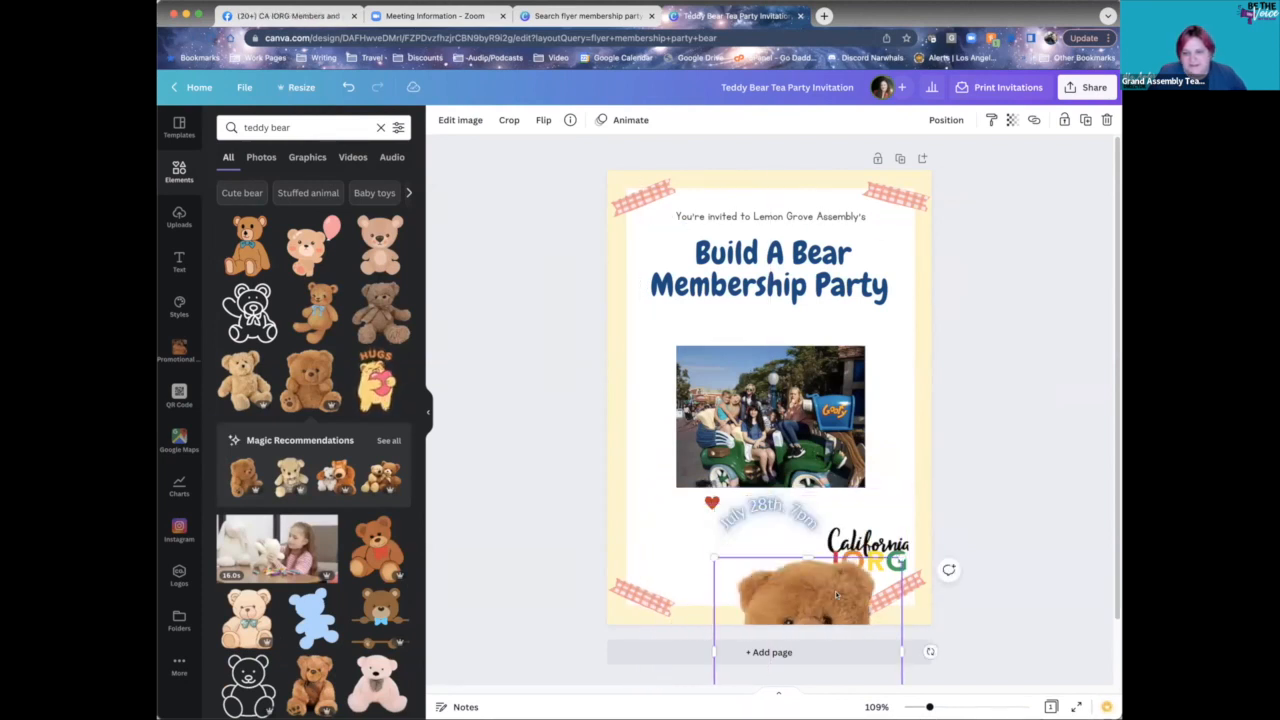
{"action": "left_click_drag", "start_coordinate": [834, 592], "coordinate": [796, 556]}
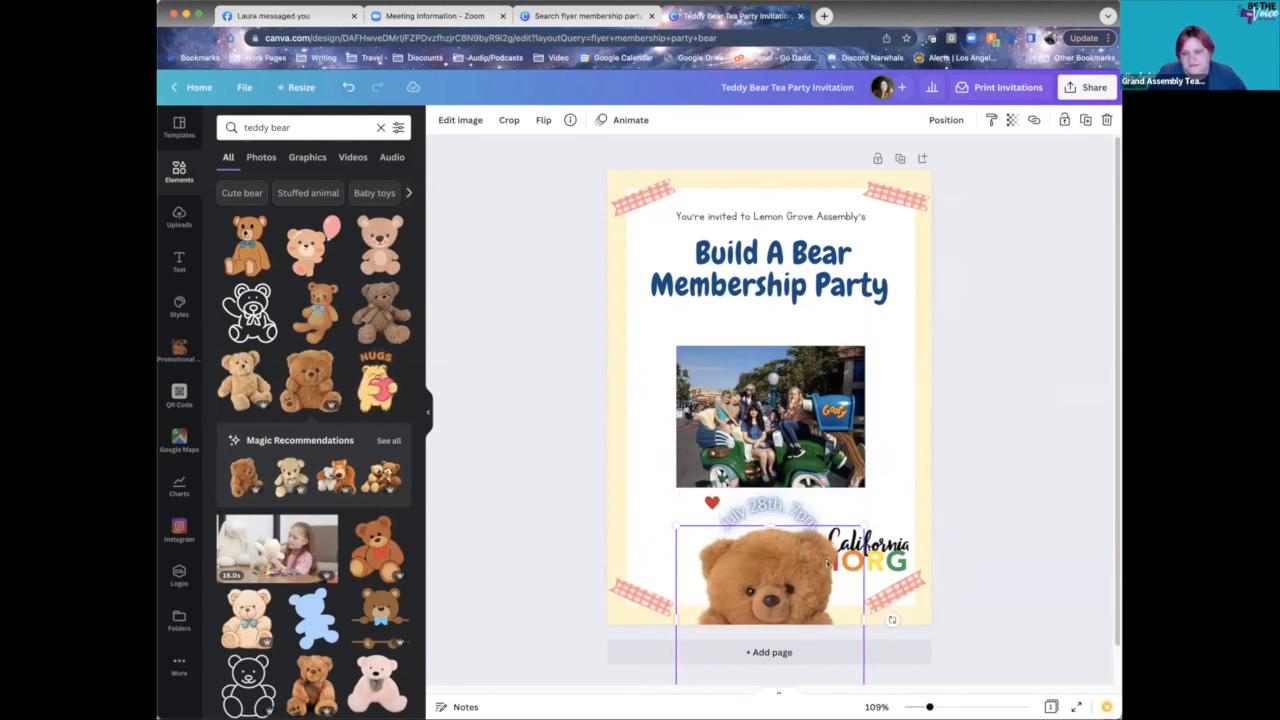
- Nudge the California IORG logo right and shrink it slightly
{"action": "left_click", "coordinate": [898, 544]}
{"action": "left_click_drag", "start_coordinate": [898, 544], "coordinate": [901, 543]}
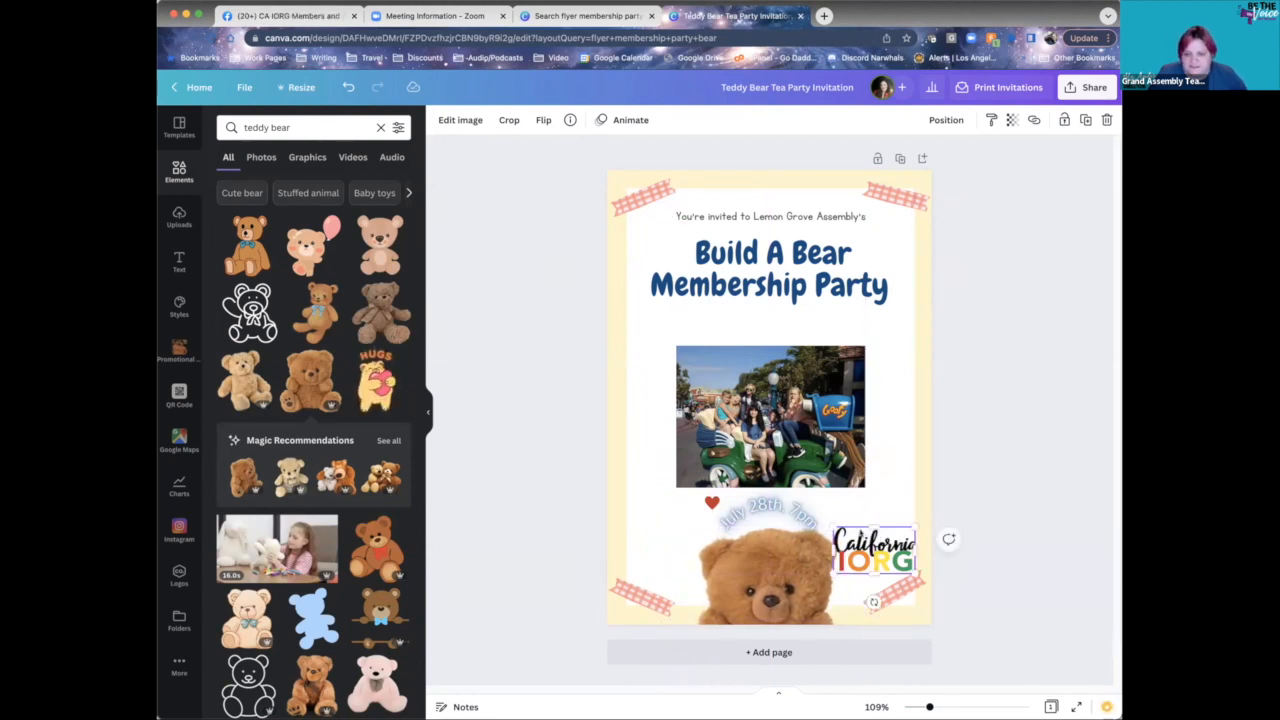
{"action": "left_click_drag", "start_coordinate": [831, 525], "coordinate": [848, 534]}
{"action": "left_click", "coordinate": [840, 538]}
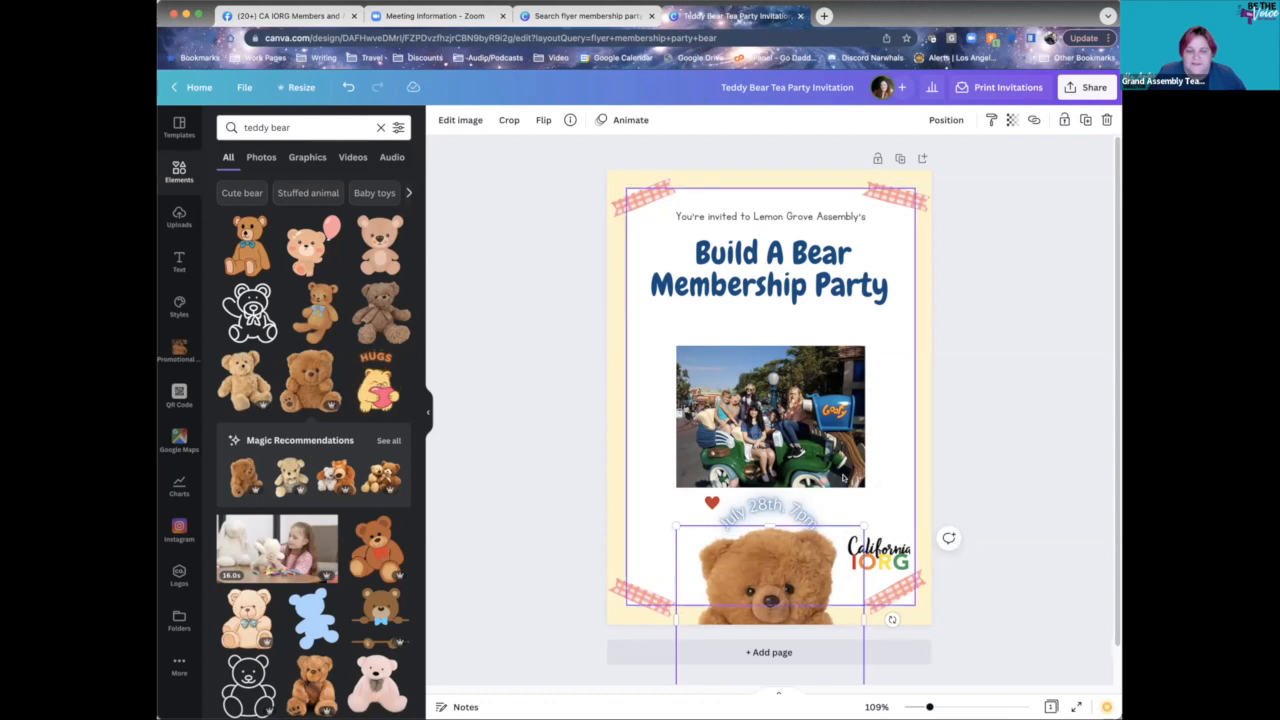
- Nudge the teddy bear photo slightly left and clear the selection
{"action": "left_click", "coordinate": [926, 404]}
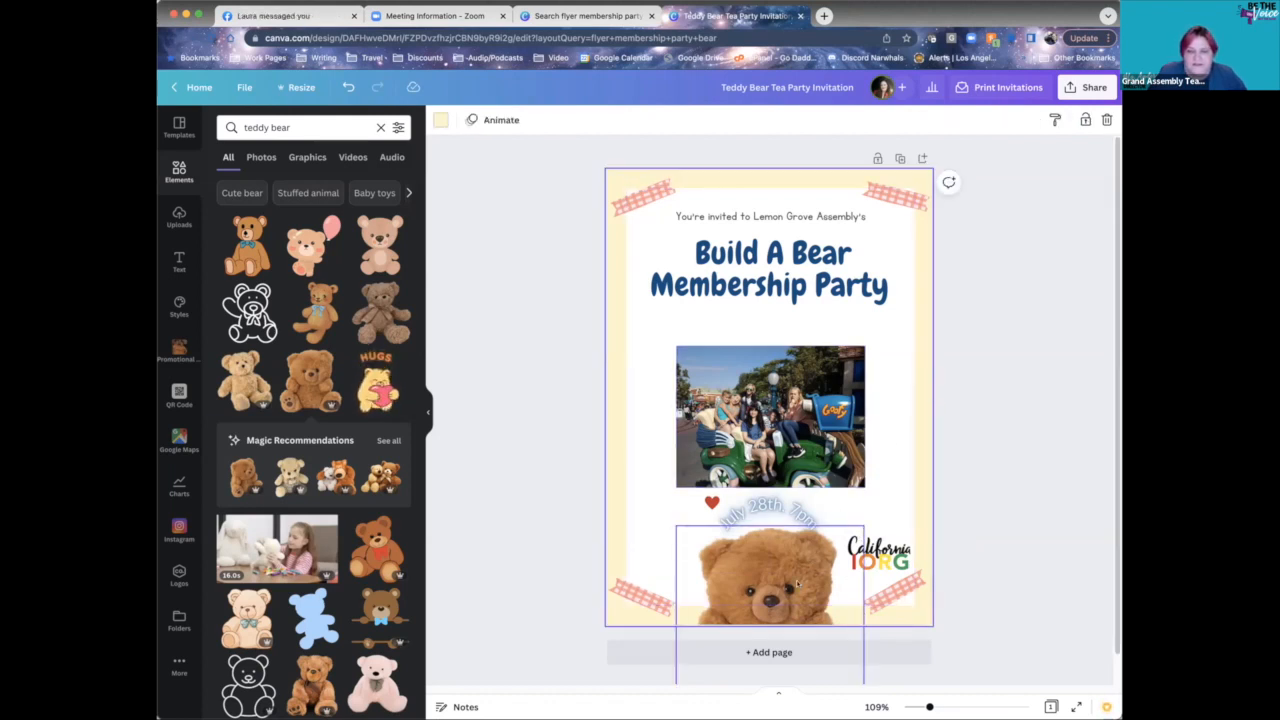
{"action": "left_click", "coordinate": [796, 582]}
{"action": "left_click_drag", "start_coordinate": [796, 582], "coordinate": [790, 584]}
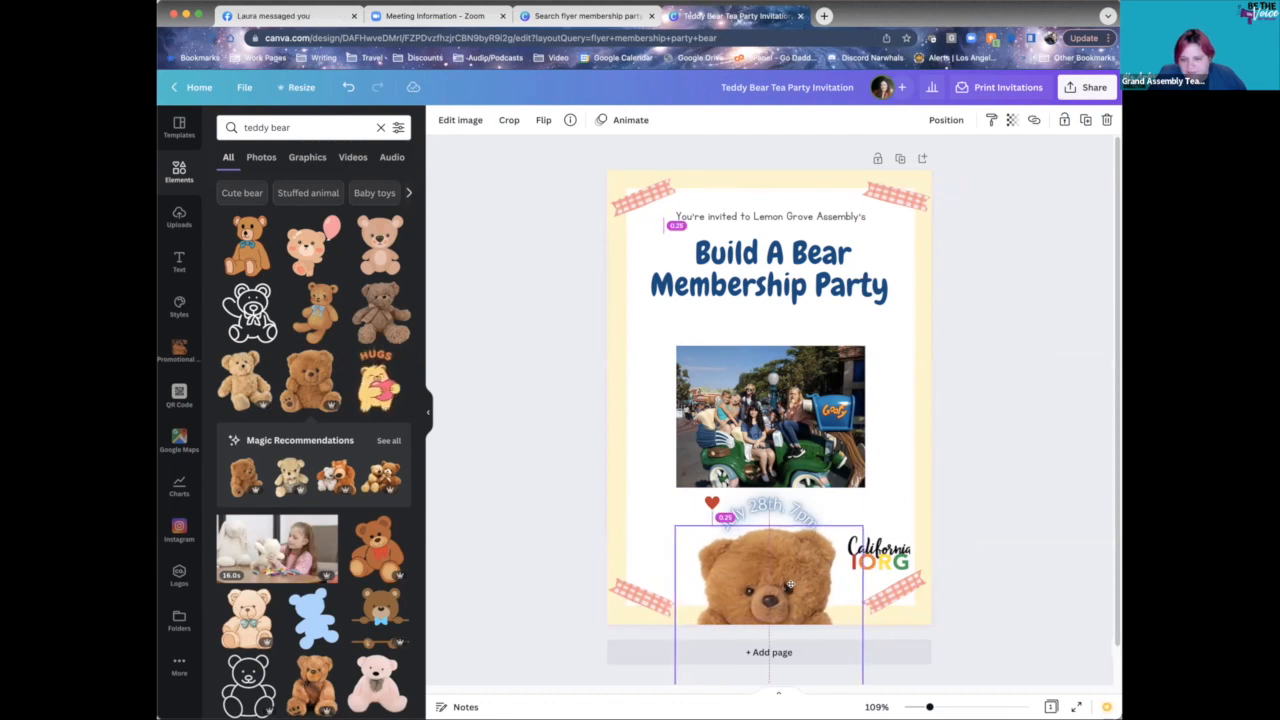
{"action": "left_click", "coordinate": [889, 488]}
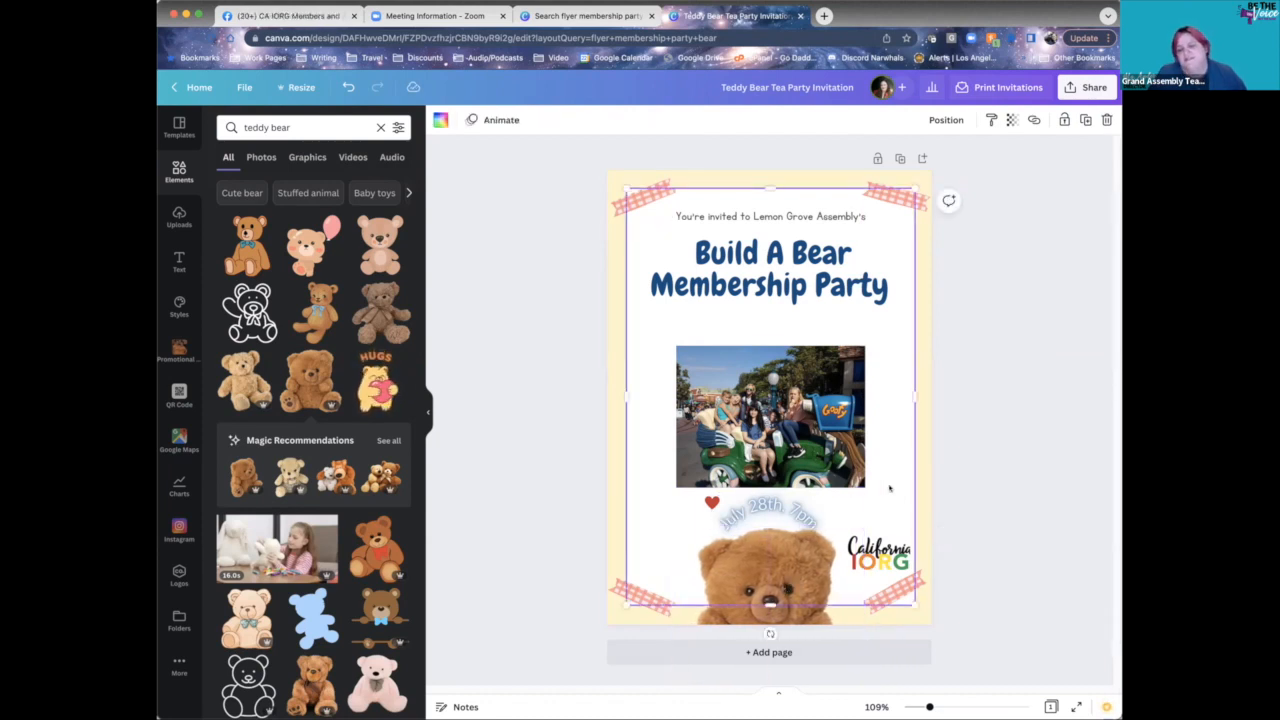
{"action": "left_click", "coordinate": [1050, 410]}
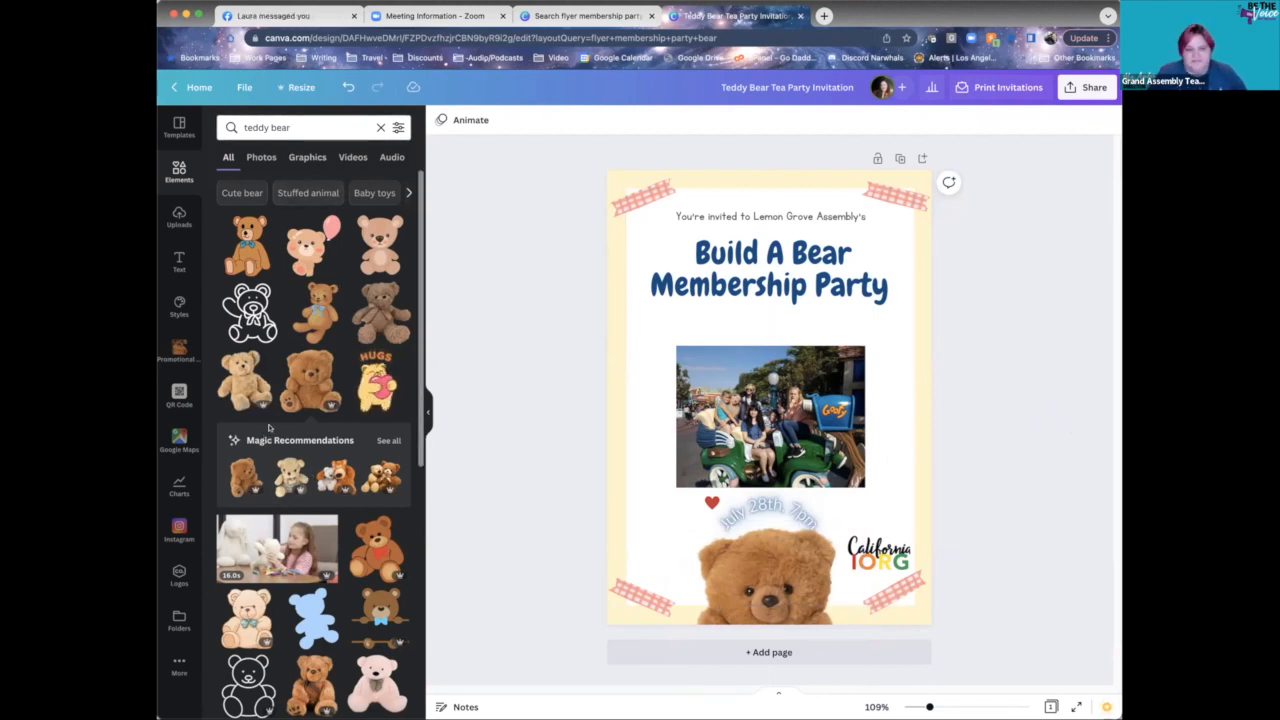
- Browse the teddy bear results under Photos, Graphics, Videos, Audio, then All
{"action": "left_click", "coordinate": [262, 158]}
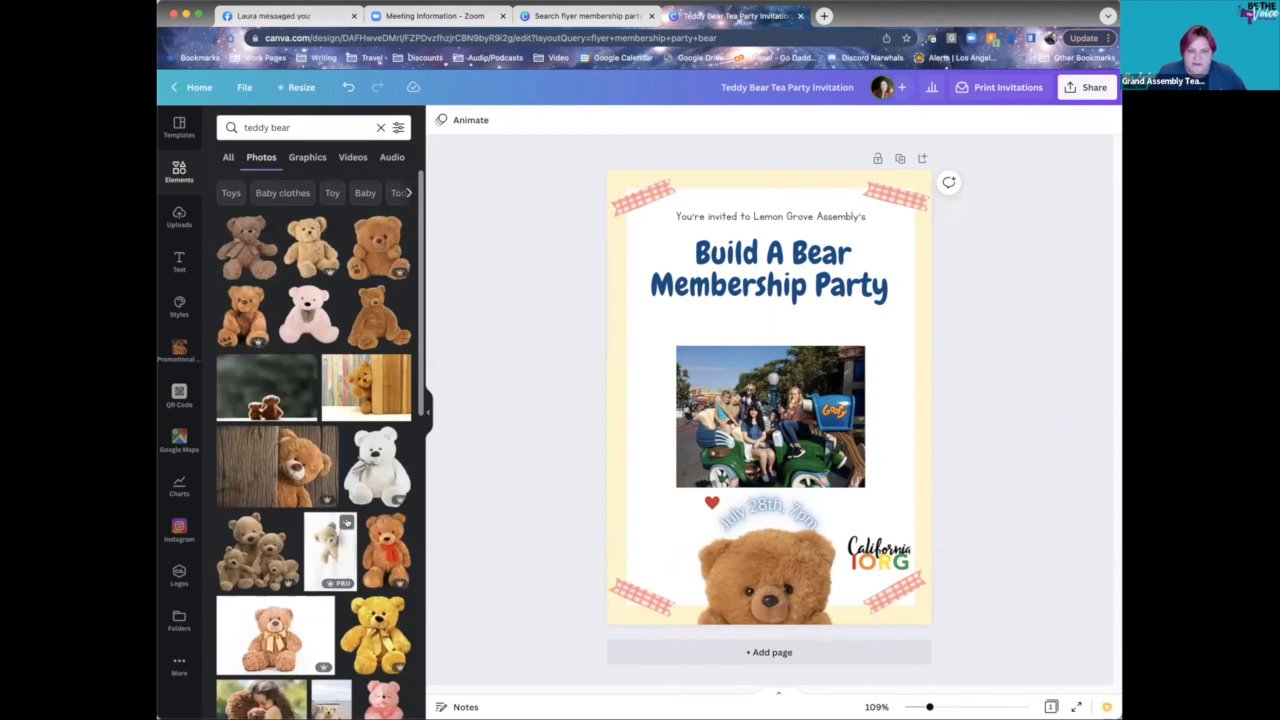
{"action": "left_click", "coordinate": [305, 157]}
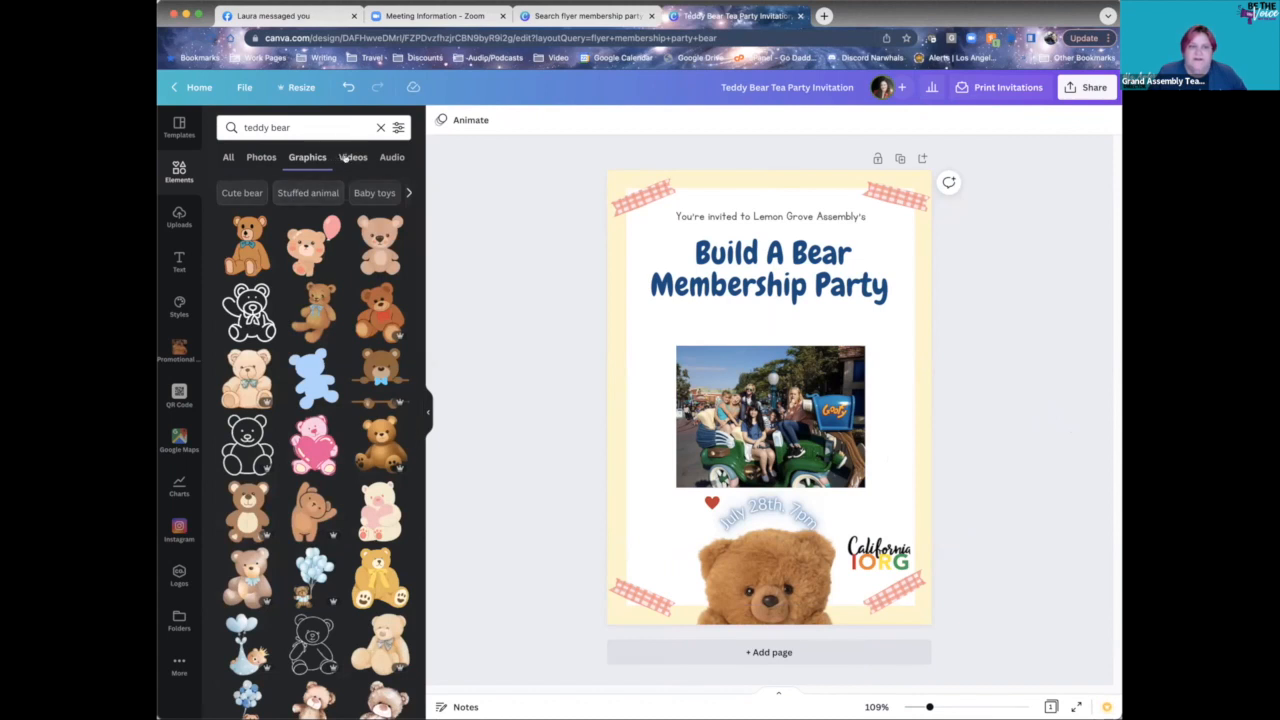
{"action": "left_click", "coordinate": [346, 159]}
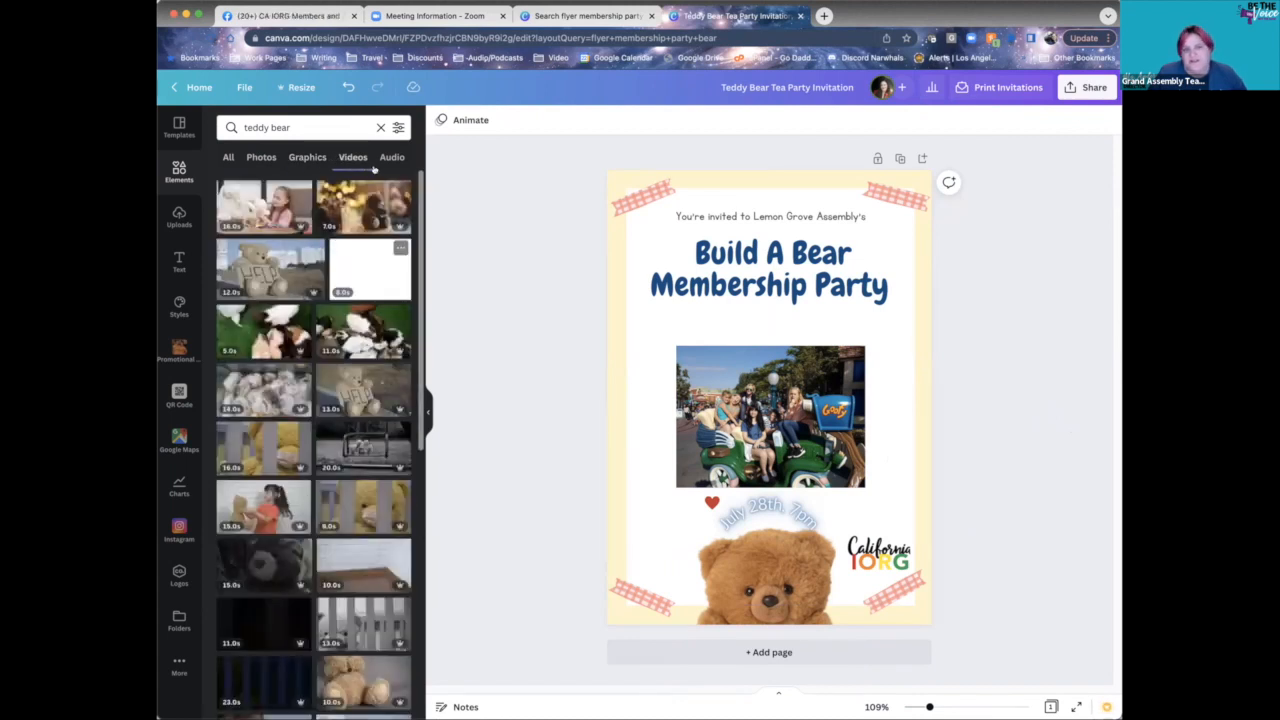
{"action": "left_click", "coordinate": [388, 159]}
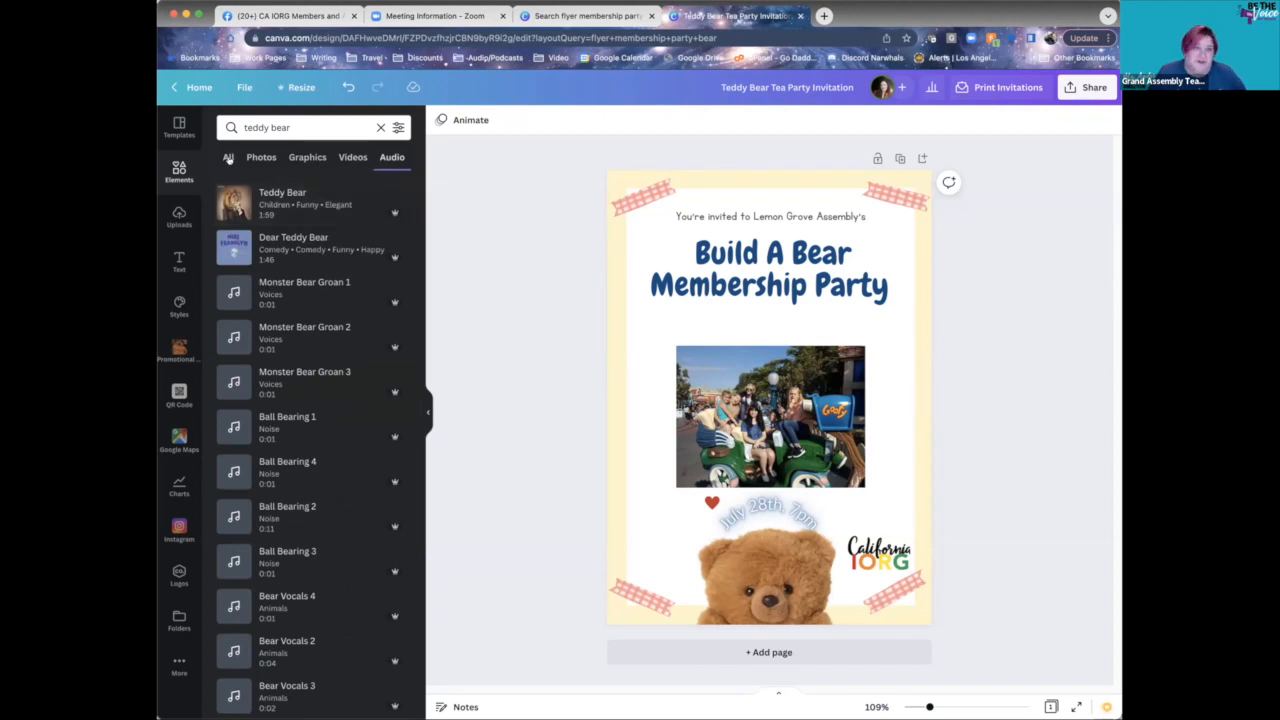
{"action": "left_click", "coordinate": [228, 158]}
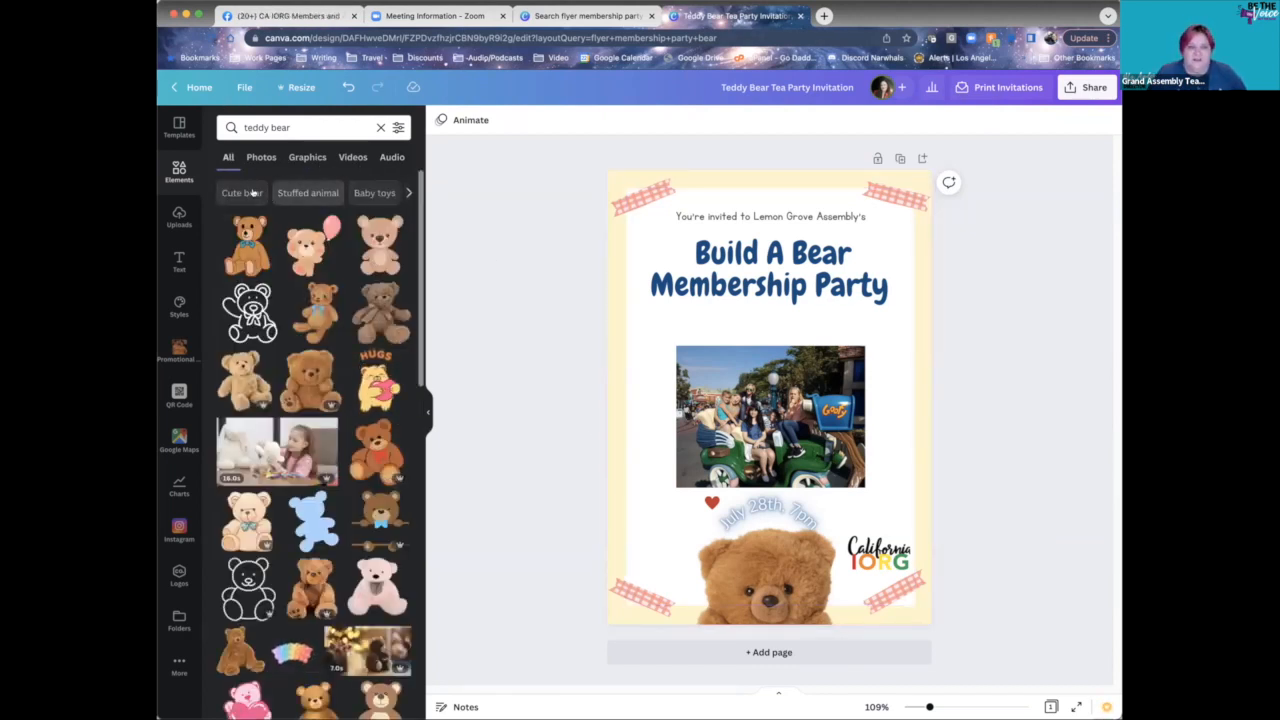
- Apply a blue colour filter to the results, then clear the teddy bear search
{"action": "left_click", "coordinate": [330, 127]}
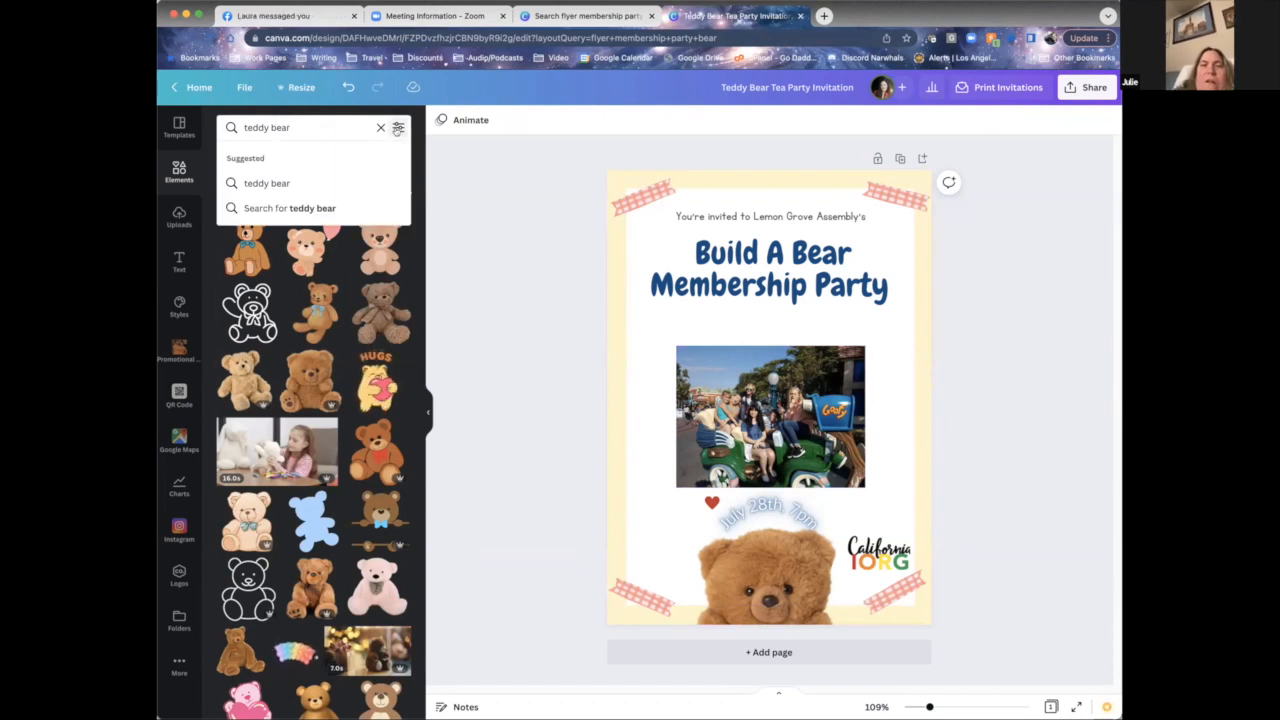
{"action": "left_click", "coordinate": [397, 128]}
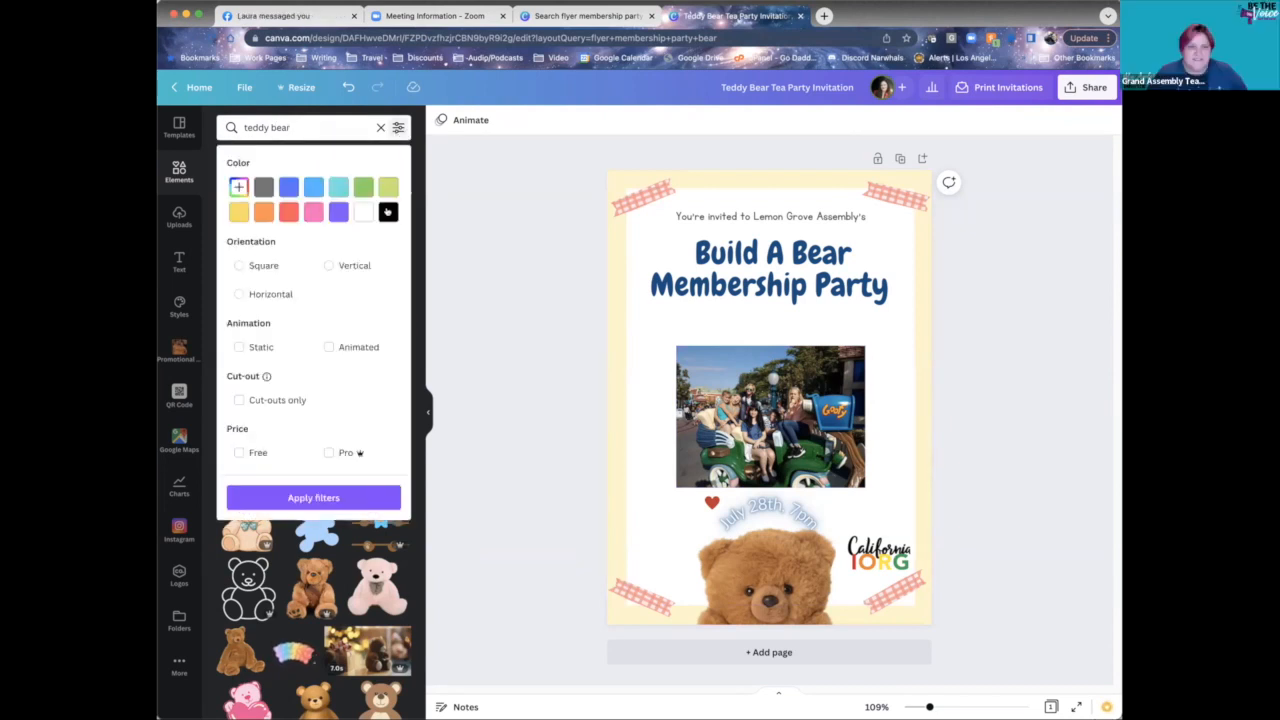
{"action": "left_click", "coordinate": [290, 187]}
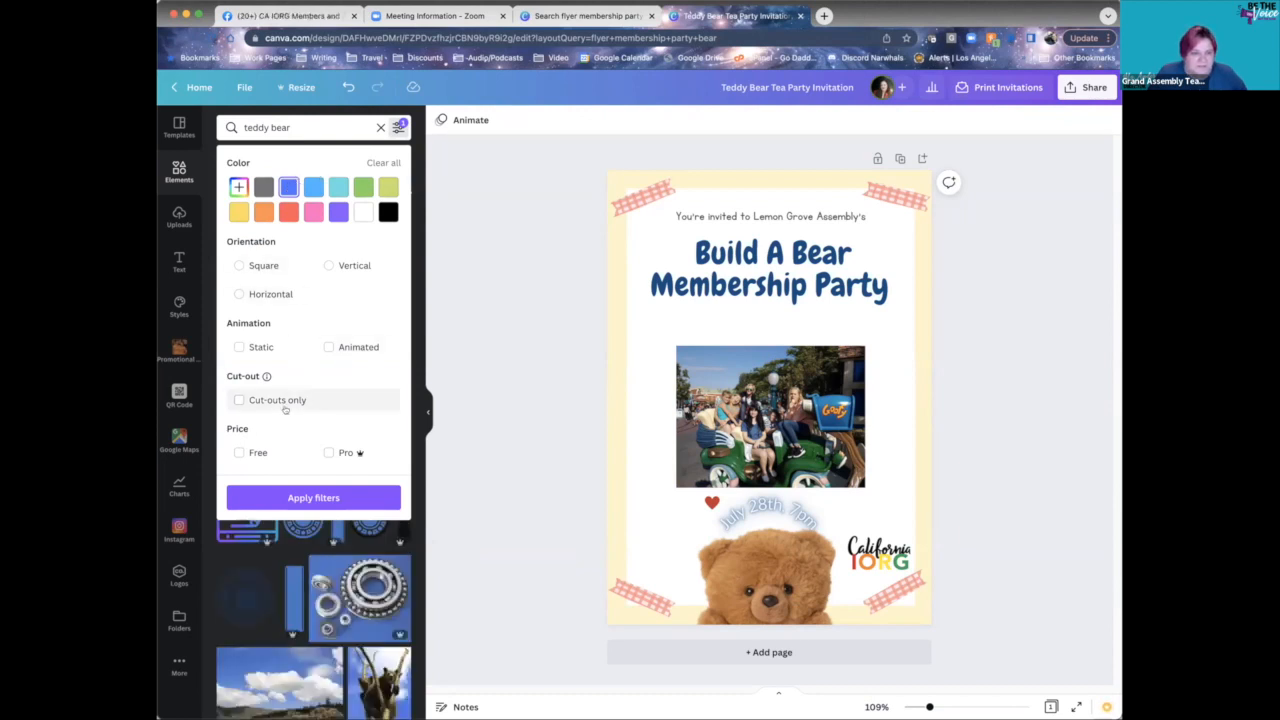
{"action": "left_click", "coordinate": [297, 497]}
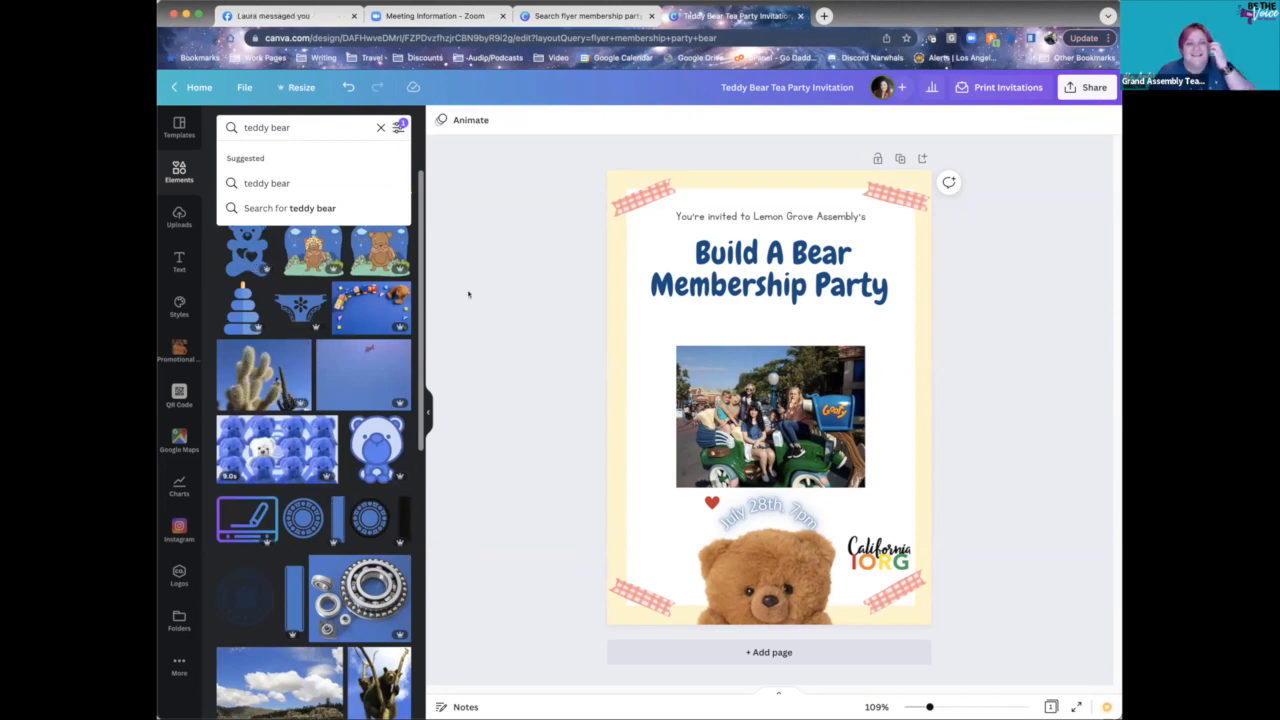
{"action": "left_click", "coordinate": [380, 127]}
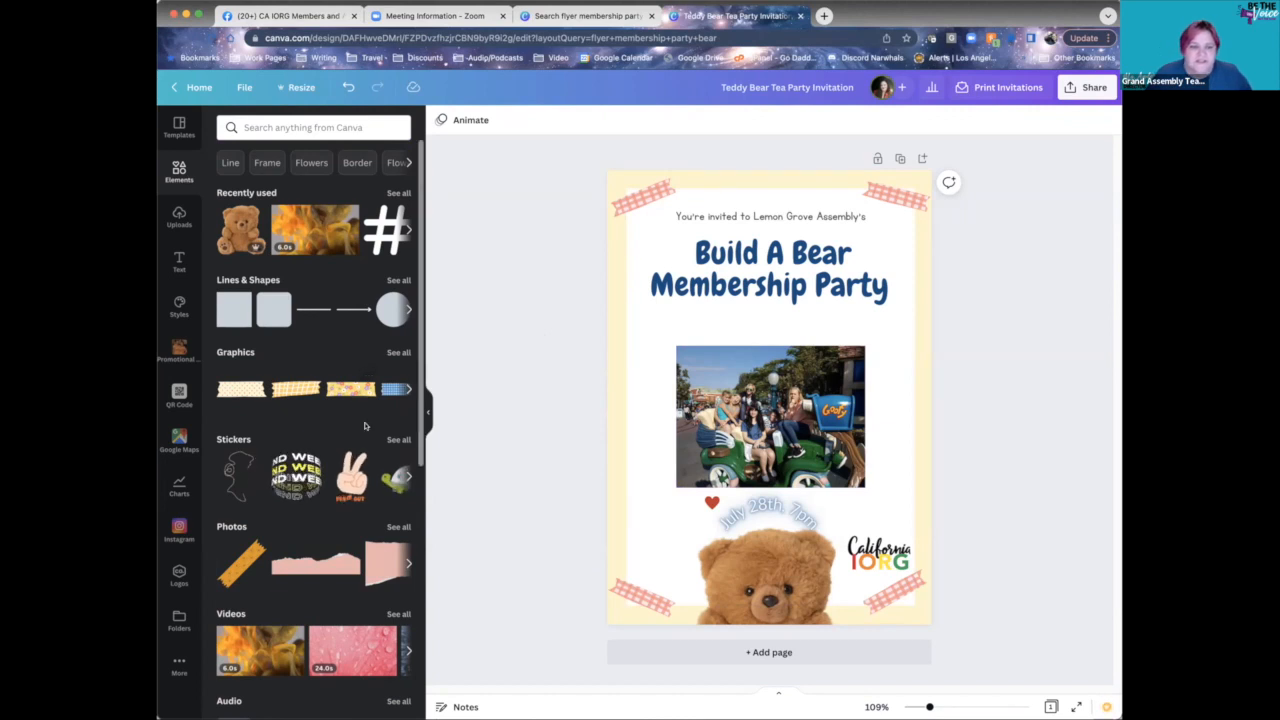
{"action": "left_click", "coordinate": [380, 304]}
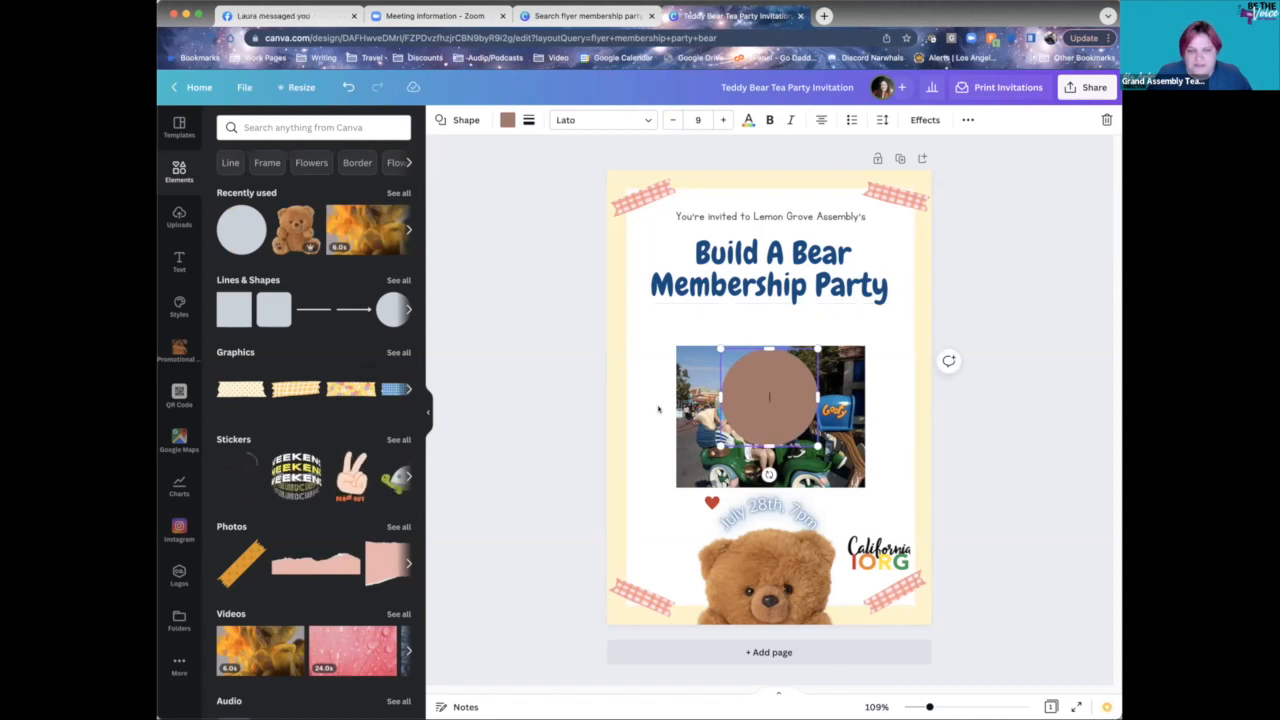
{"action": "left_click", "coordinate": [1031, 409]}
{"action": "left_click", "coordinate": [738, 396]}
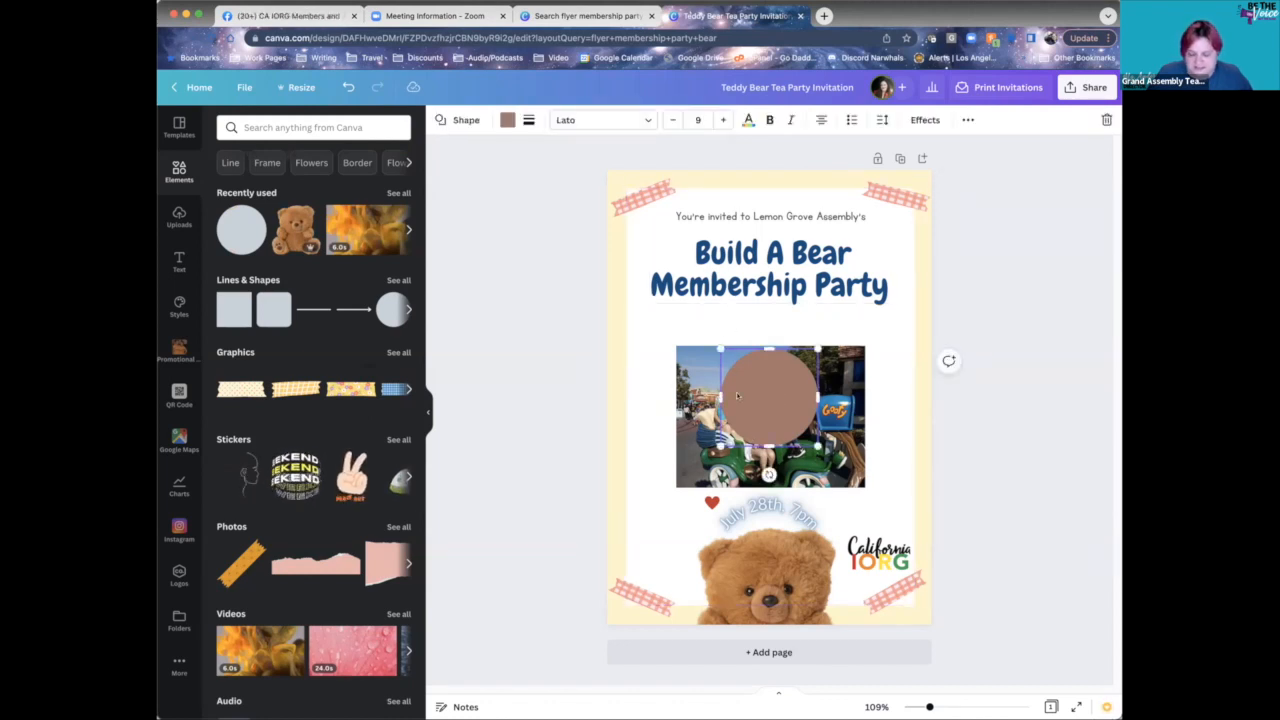
{"action": "key", "text": "Delete"}
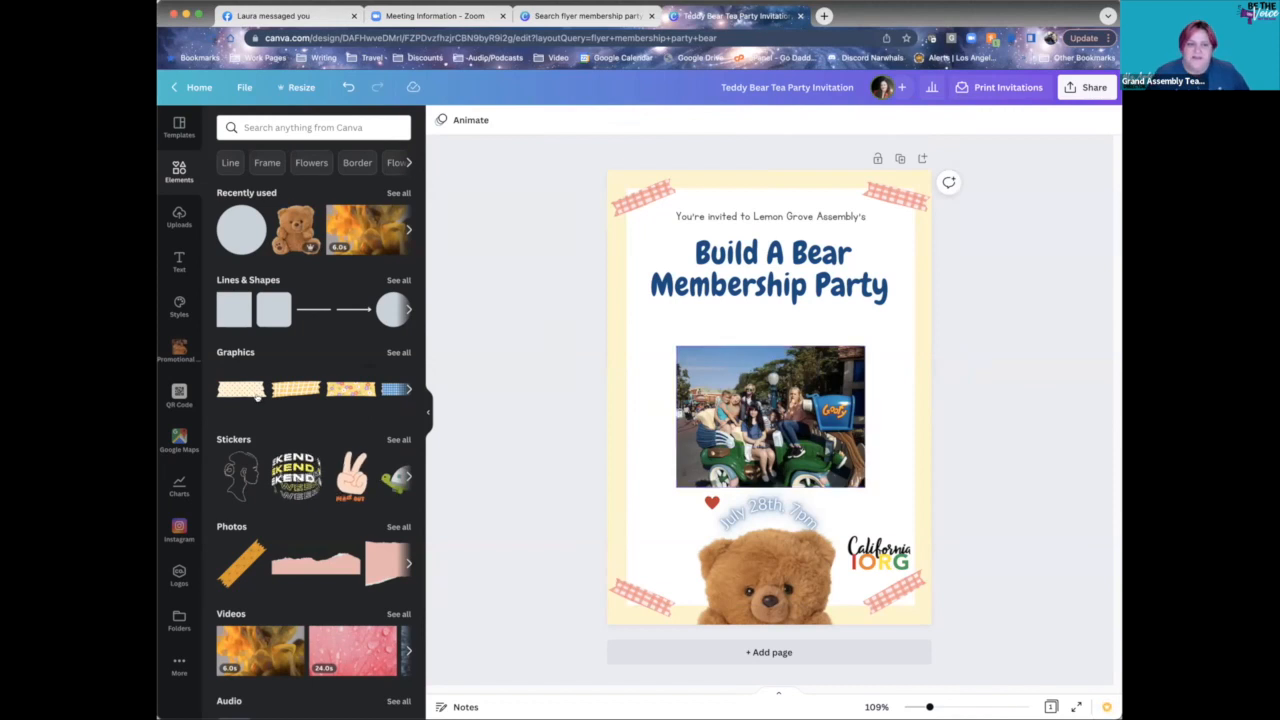
{"action": "scroll", "coordinate": [310, 460], "scroll_direction": "down", "scroll_amount": 2}
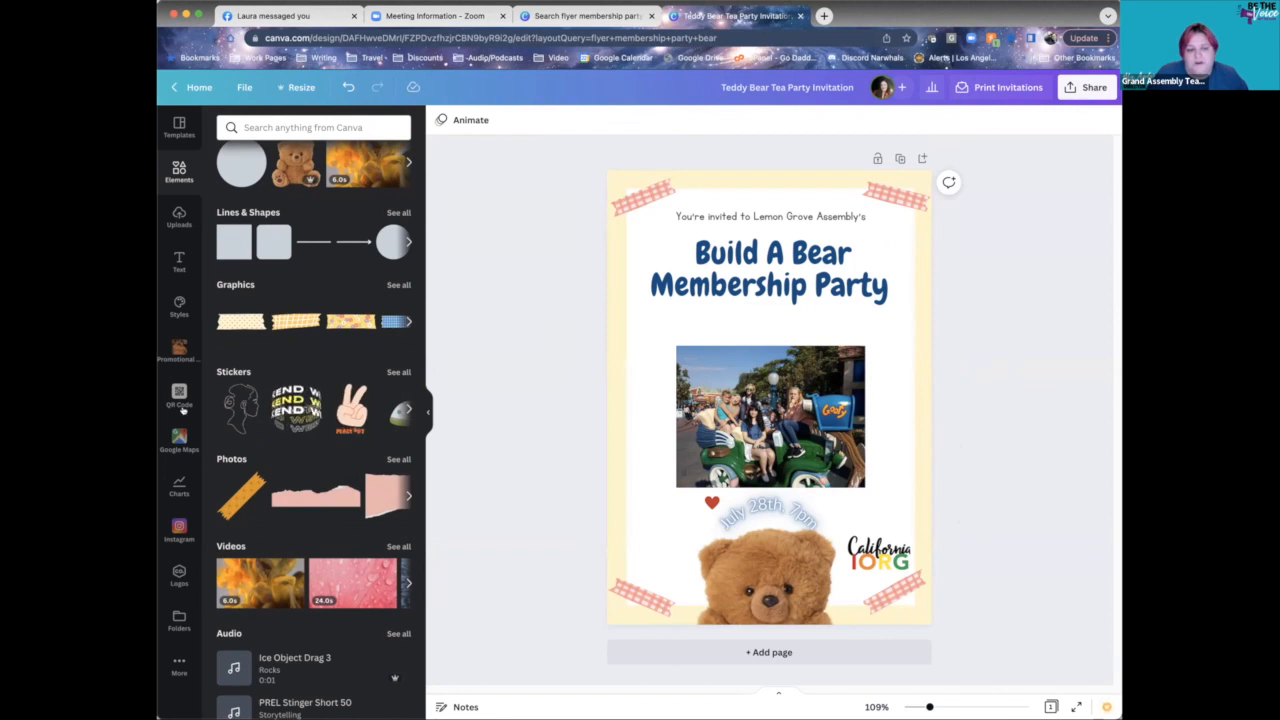
{"action": "scroll", "coordinate": [400, 300], "scroll_direction": "up", "scroll_amount": 2}
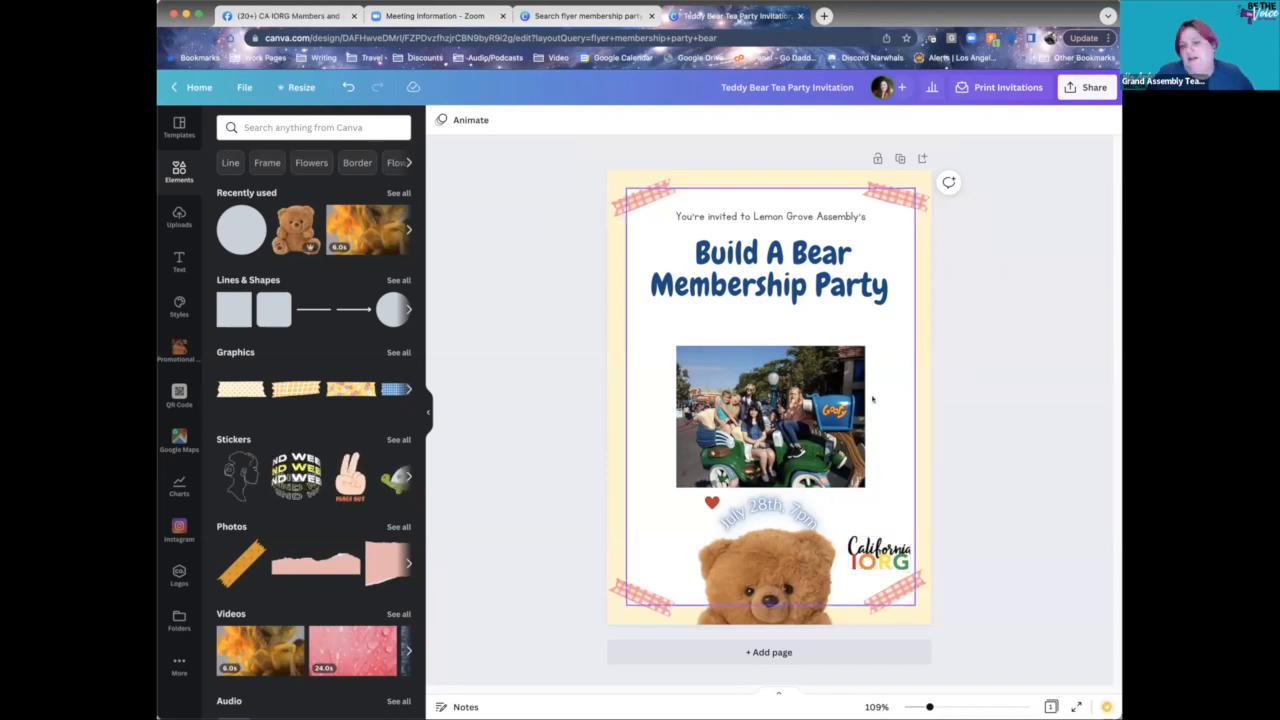
- Move the California IORG logo and the red heart up beside the group photo
{"action": "left_click", "coordinate": [878, 560]}
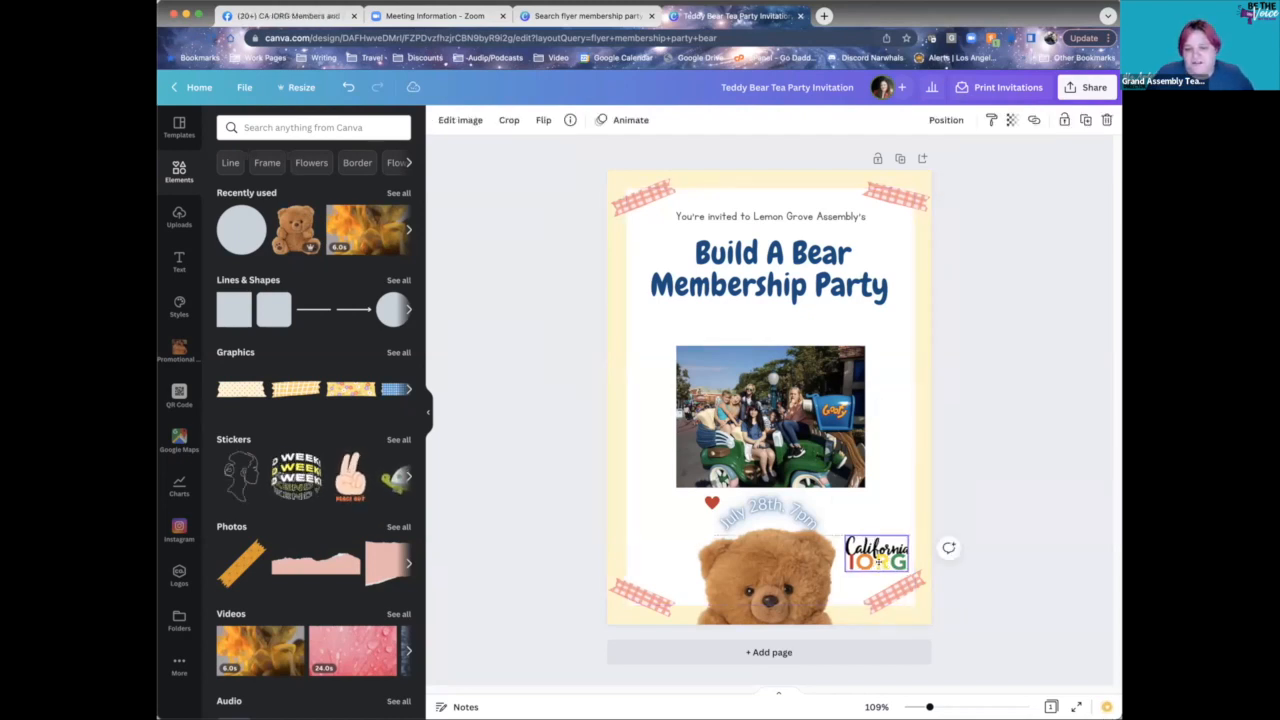
{"action": "left_click_drag", "start_coordinate": [878, 562], "coordinate": [885, 441]}
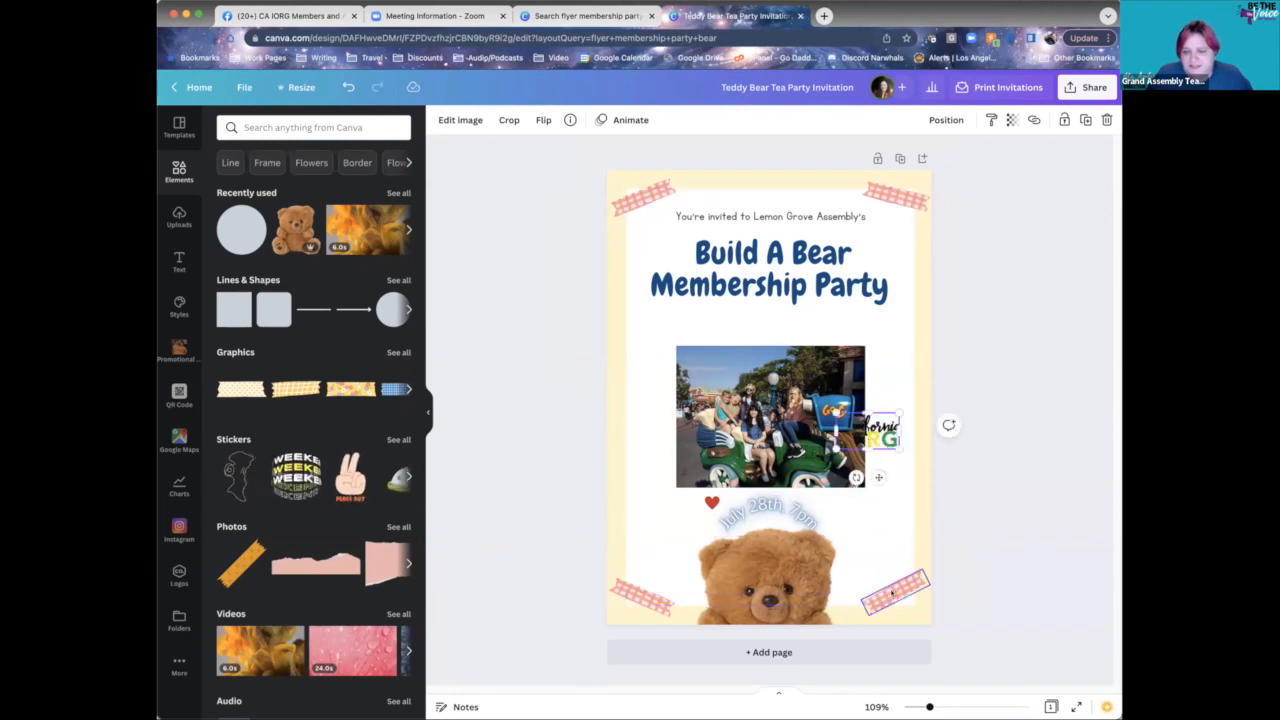
{"action": "left_click_drag", "start_coordinate": [892, 593], "coordinate": [808, 420]}
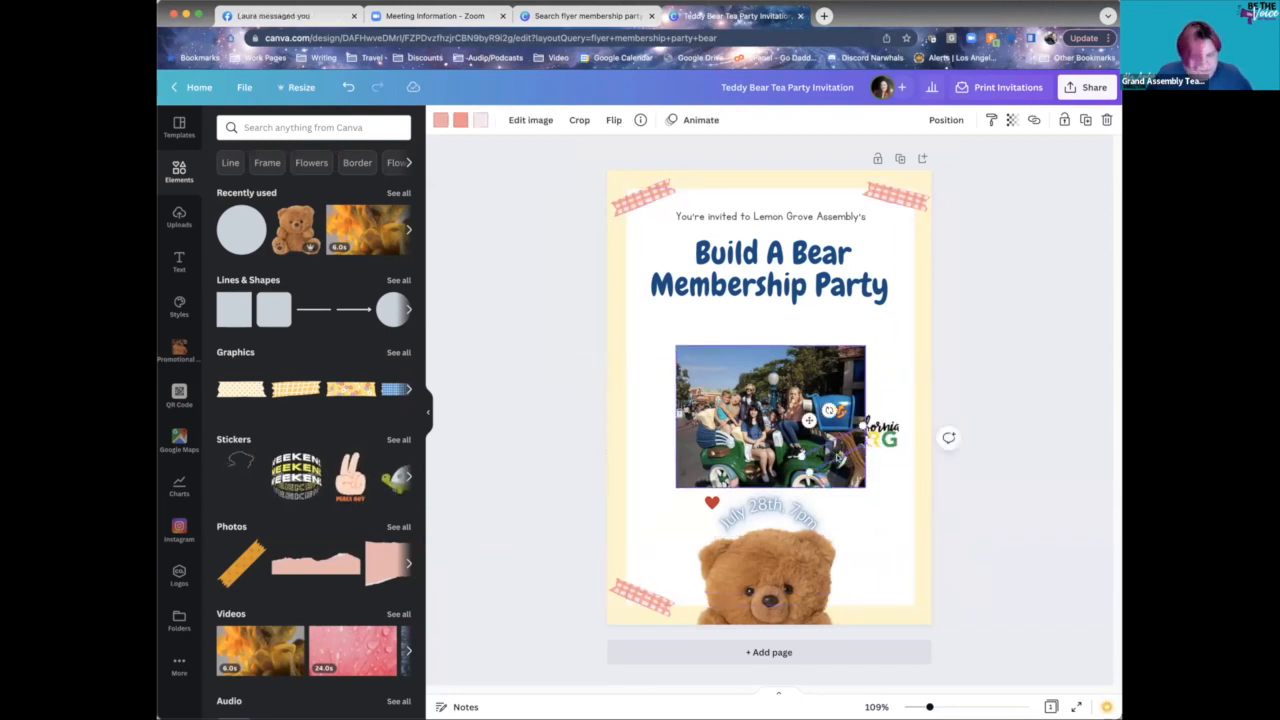
{"action": "key", "text": "super+z"}
{"action": "left_click_drag", "start_coordinate": [712, 503], "coordinate": [803, 416]}
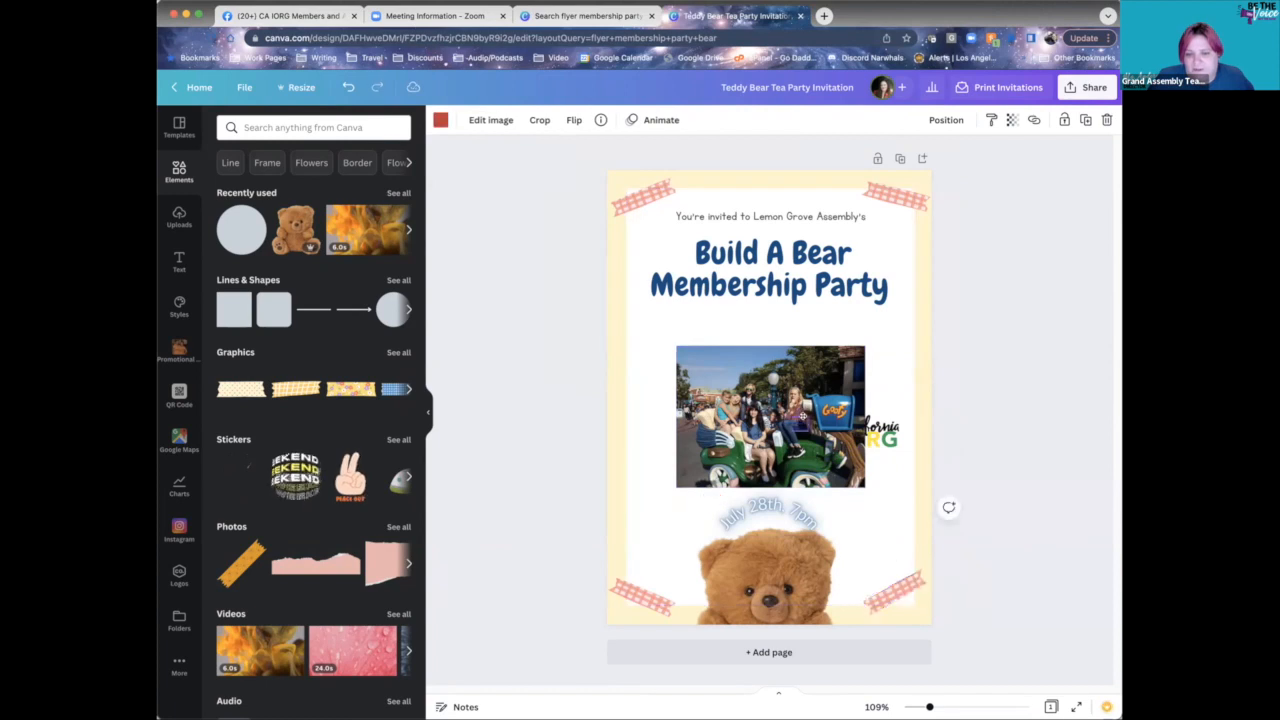
{"action": "left_click", "coordinate": [937, 458]}
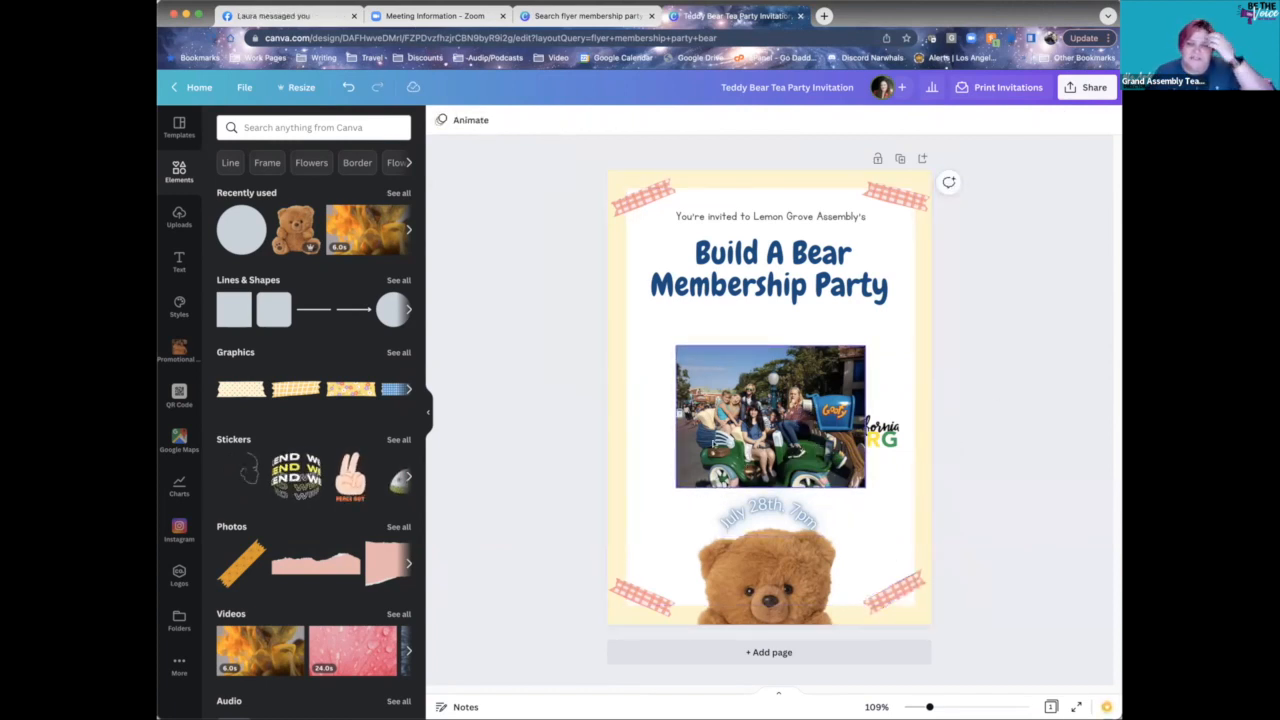
- Nudge the group photo slightly right, undoing an accidental move off the page
{"action": "left_click", "coordinate": [770, 415]}
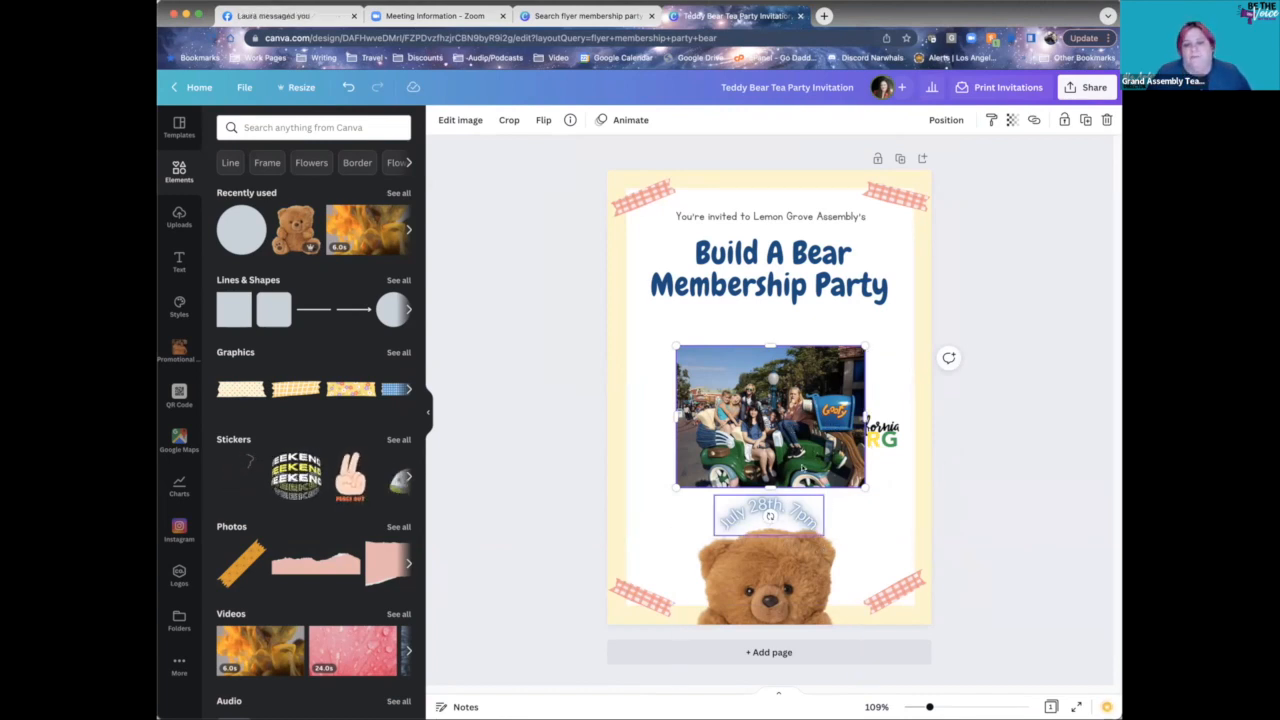
{"action": "key", "text": "shift+Right"}
{"action": "left_click_drag", "start_coordinate": [759, 395], "coordinate": [971, 354]}
{"action": "key", "text": "ctrl+z"}
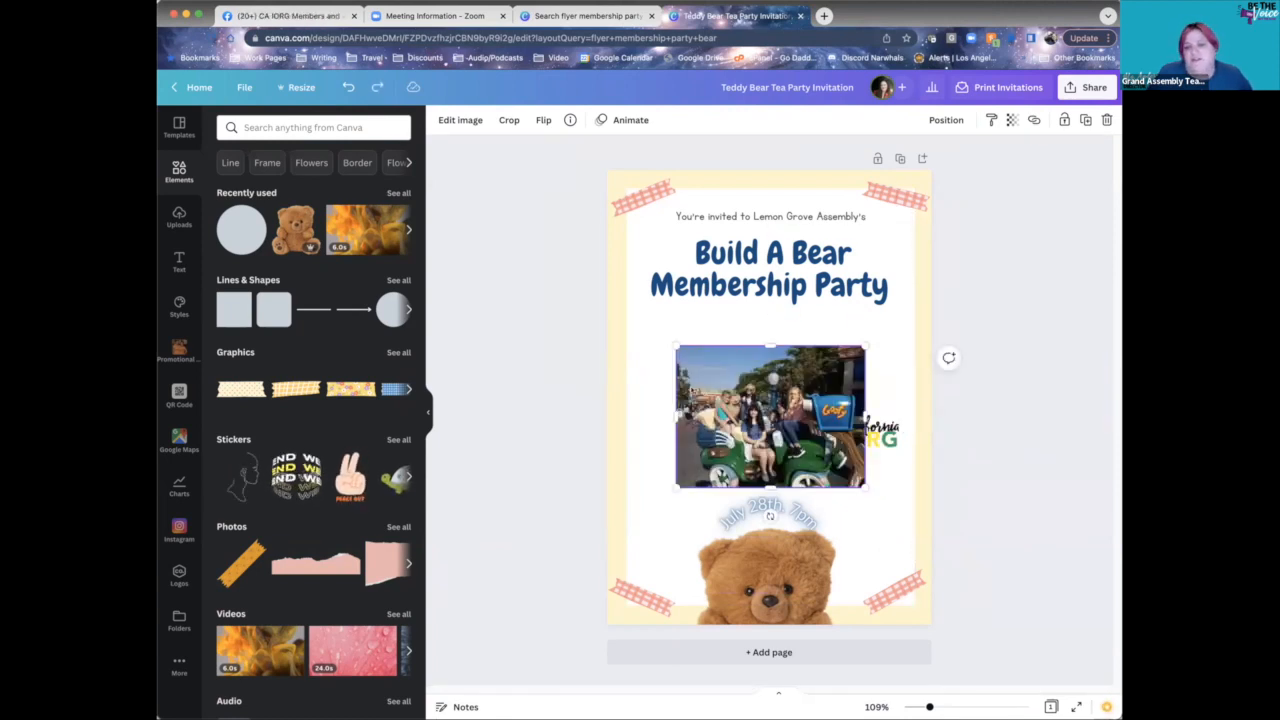
{"action": "left_click", "coordinate": [944, 121]}
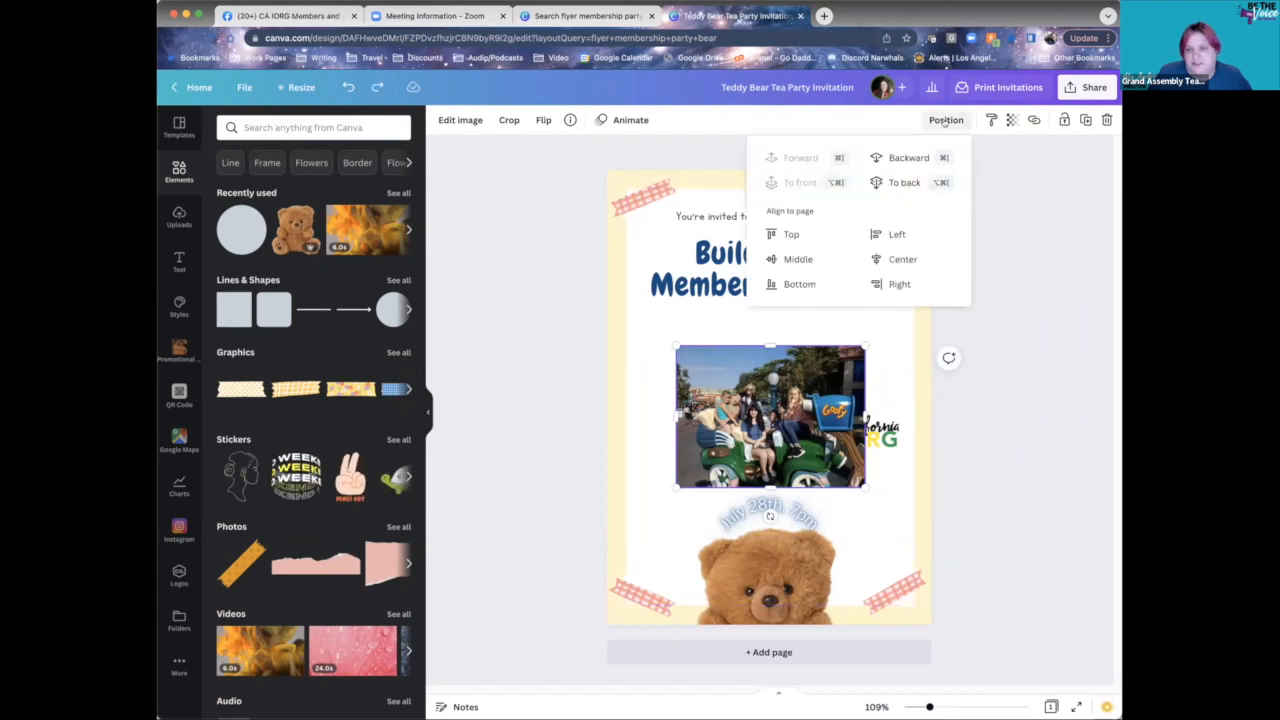
{"action": "left_click", "coordinate": [893, 183]}
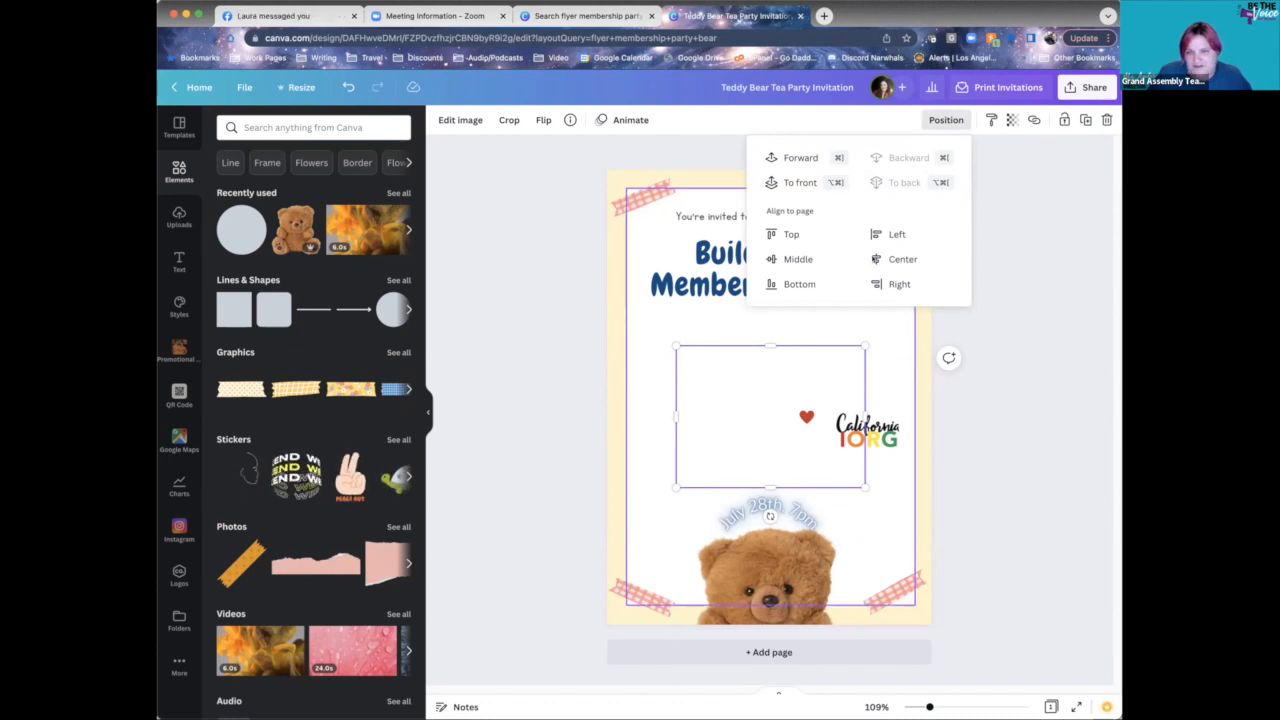
{"action": "left_click", "coordinate": [806, 153]}
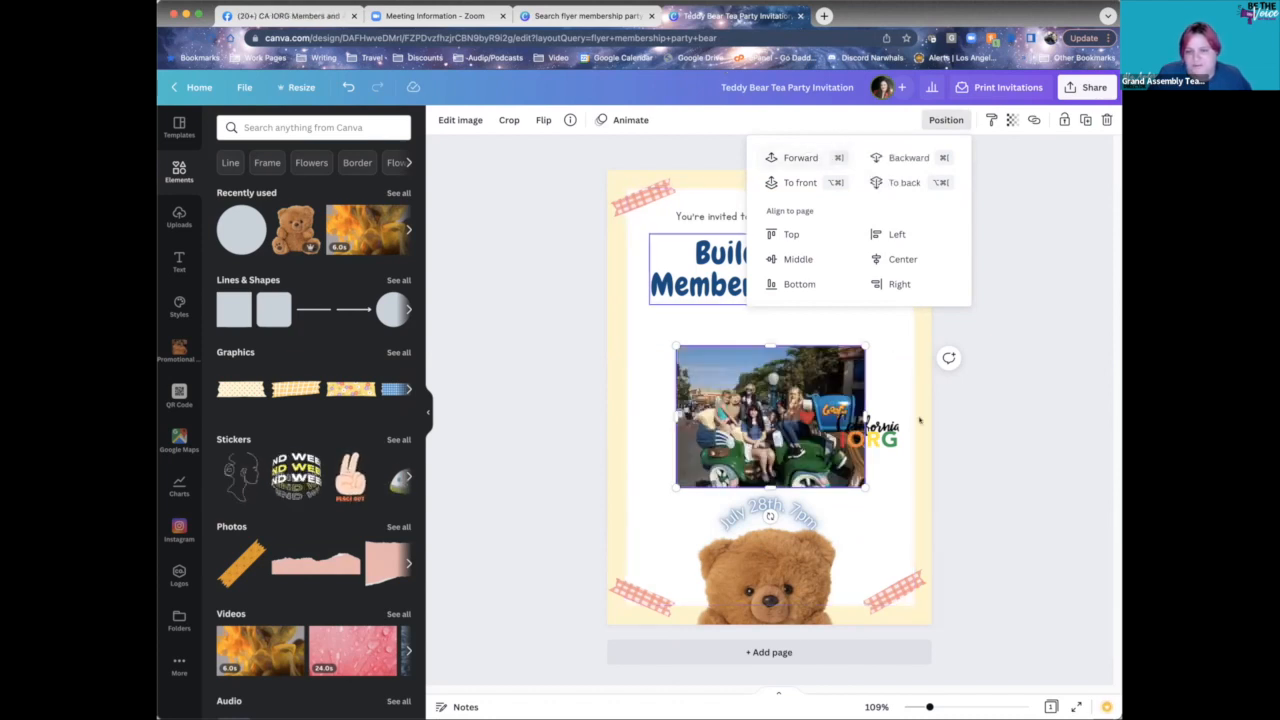
{"action": "left_click", "coordinate": [900, 517]}
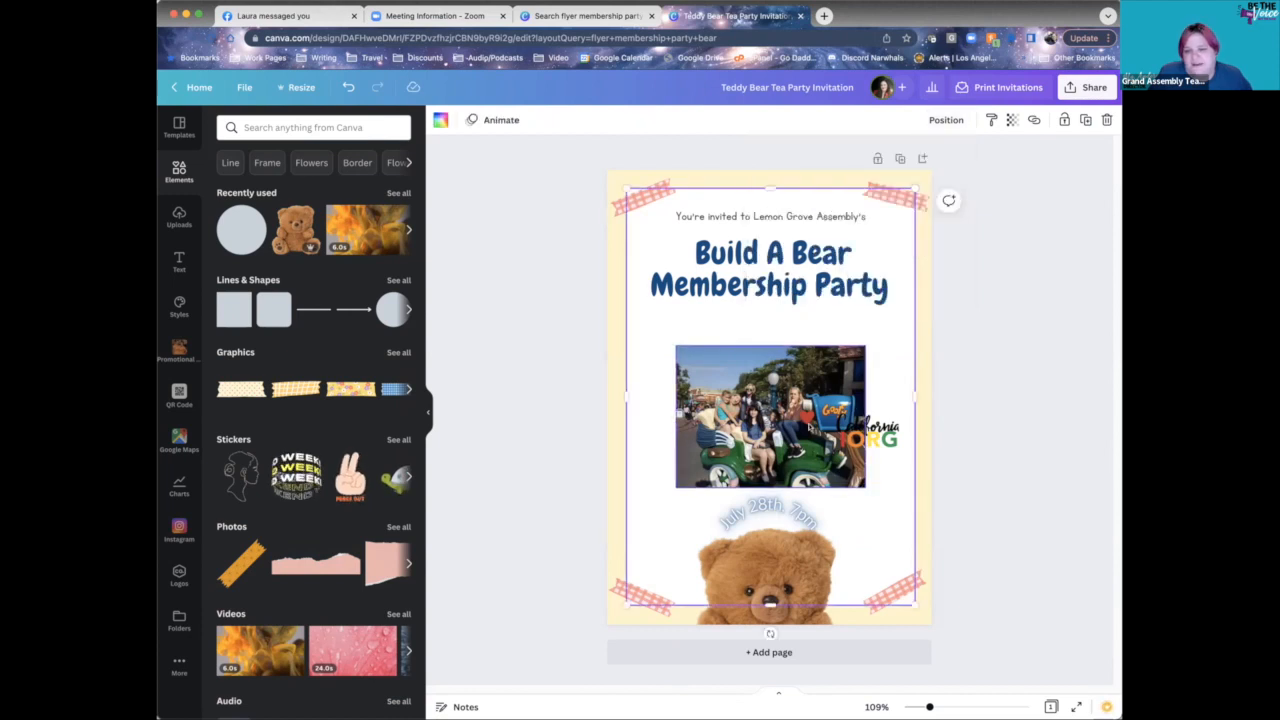
{"action": "left_click", "coordinate": [810, 420]}
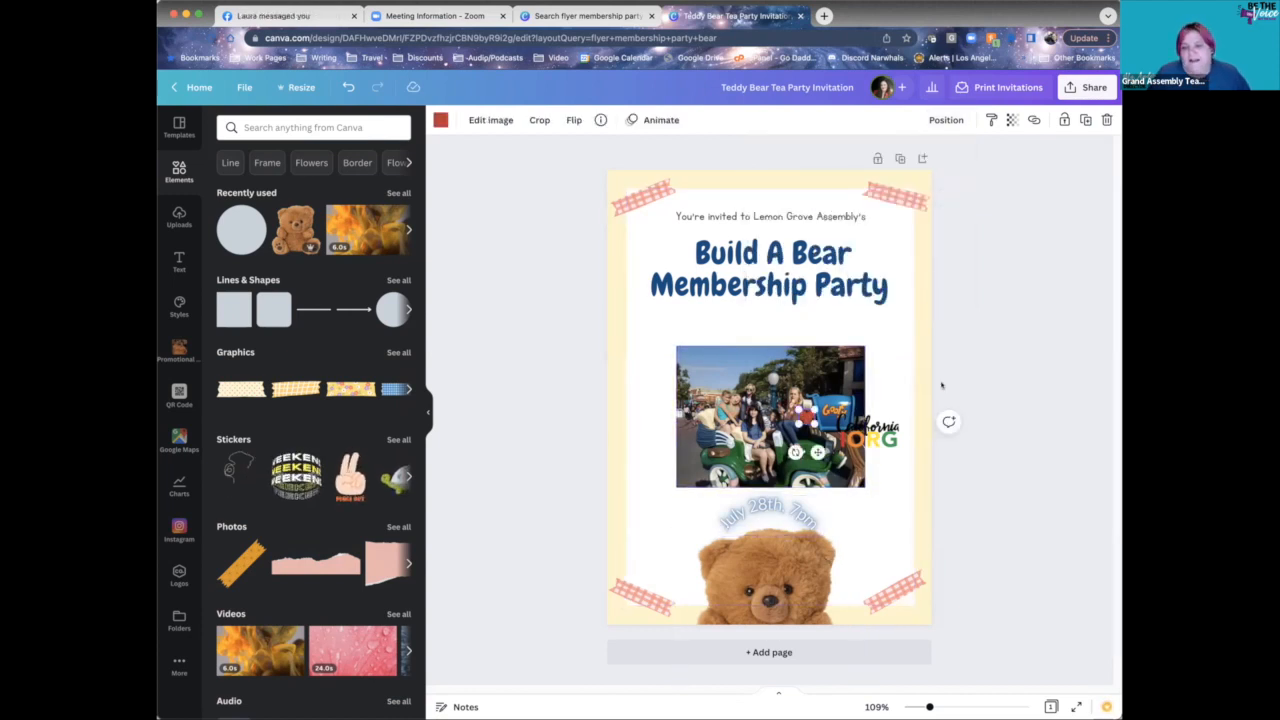
{"action": "left_click", "coordinate": [708, 375]}
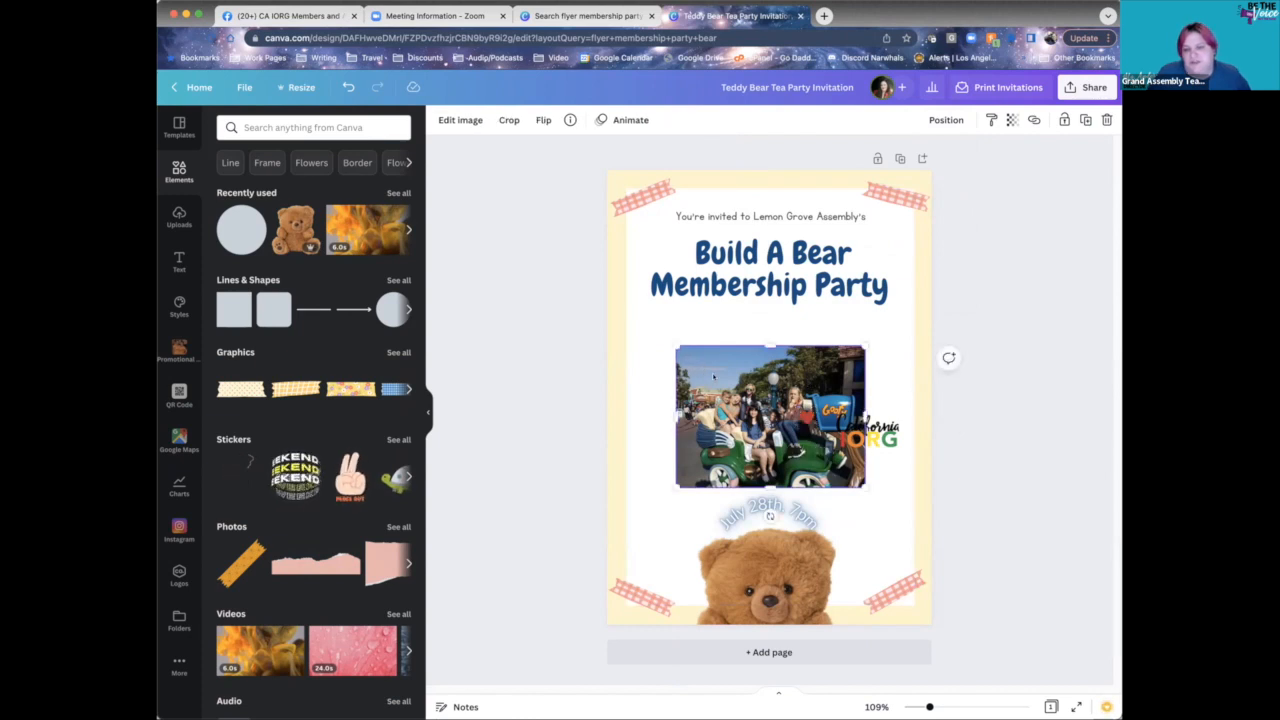
- Lock the group photo in place and undo accidental shifts of the background frame
{"action": "left_click", "coordinate": [1065, 121]}
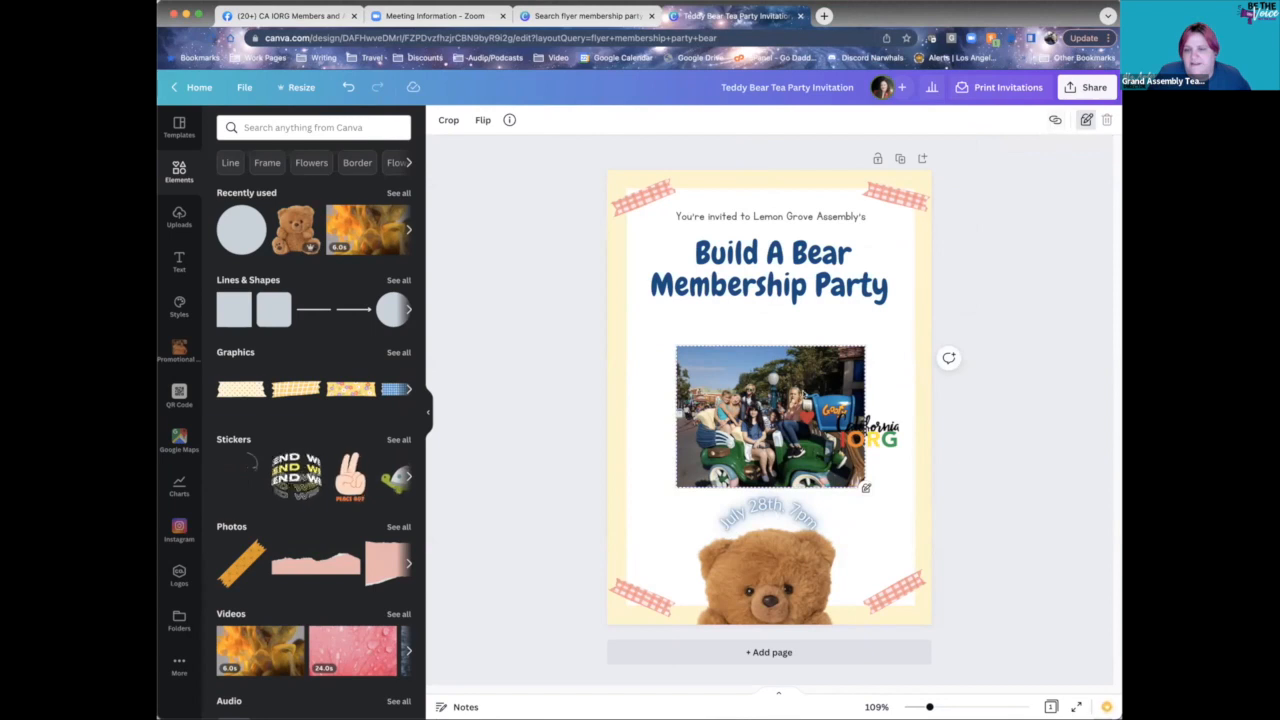
{"action": "left_click", "coordinate": [847, 500]}
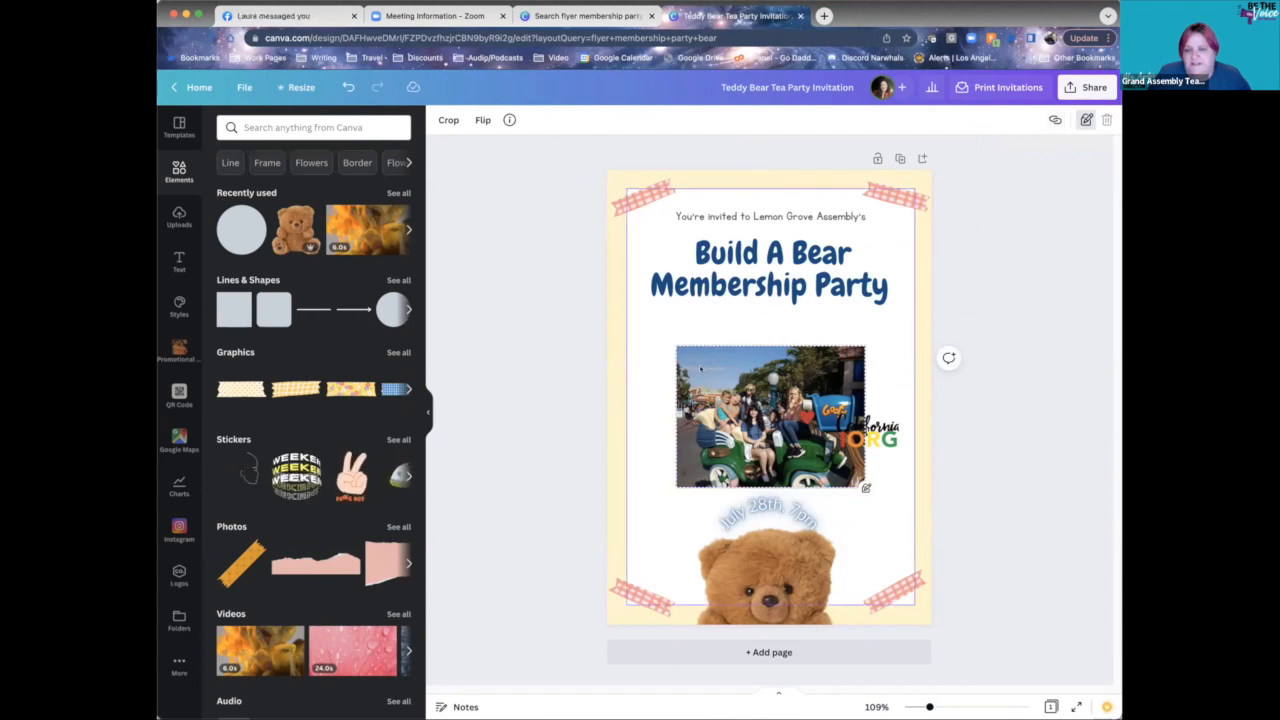
{"action": "left_click", "coordinate": [855, 486]}
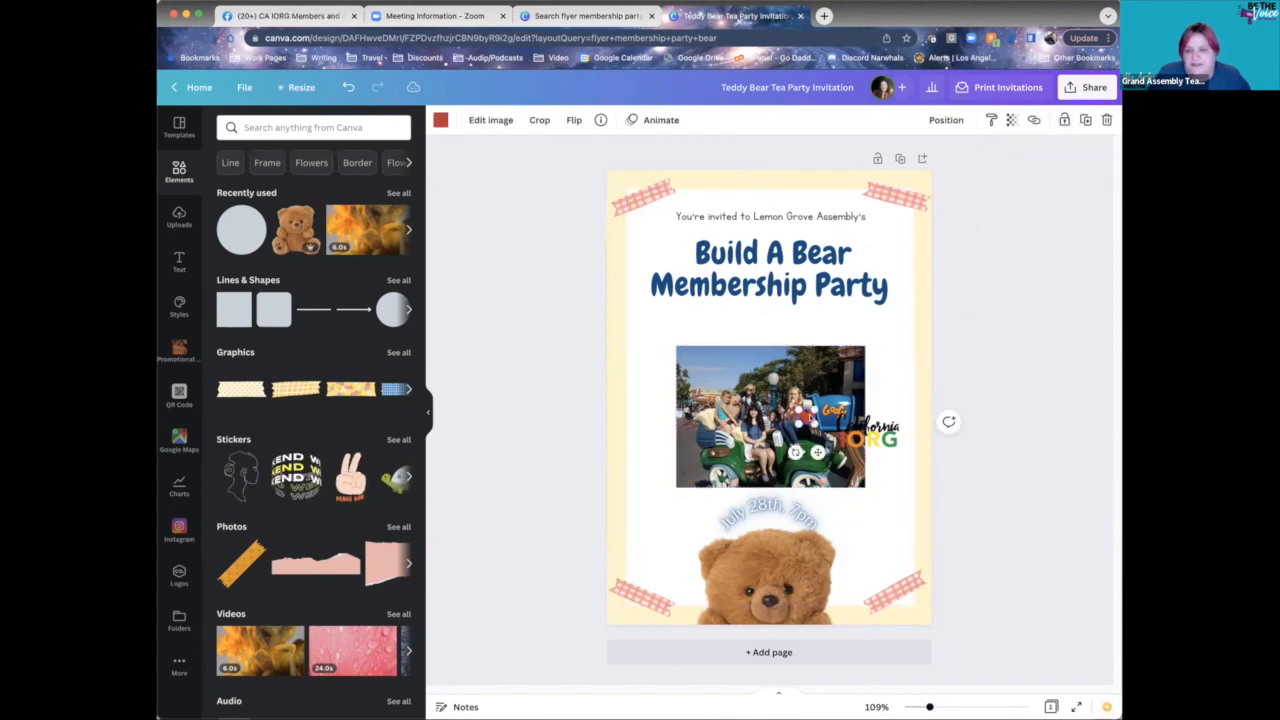
{"action": "left_click", "coordinate": [855, 486]}
{"action": "left_click", "coordinate": [855, 486]}
{"action": "left_click", "coordinate": [855, 486]}
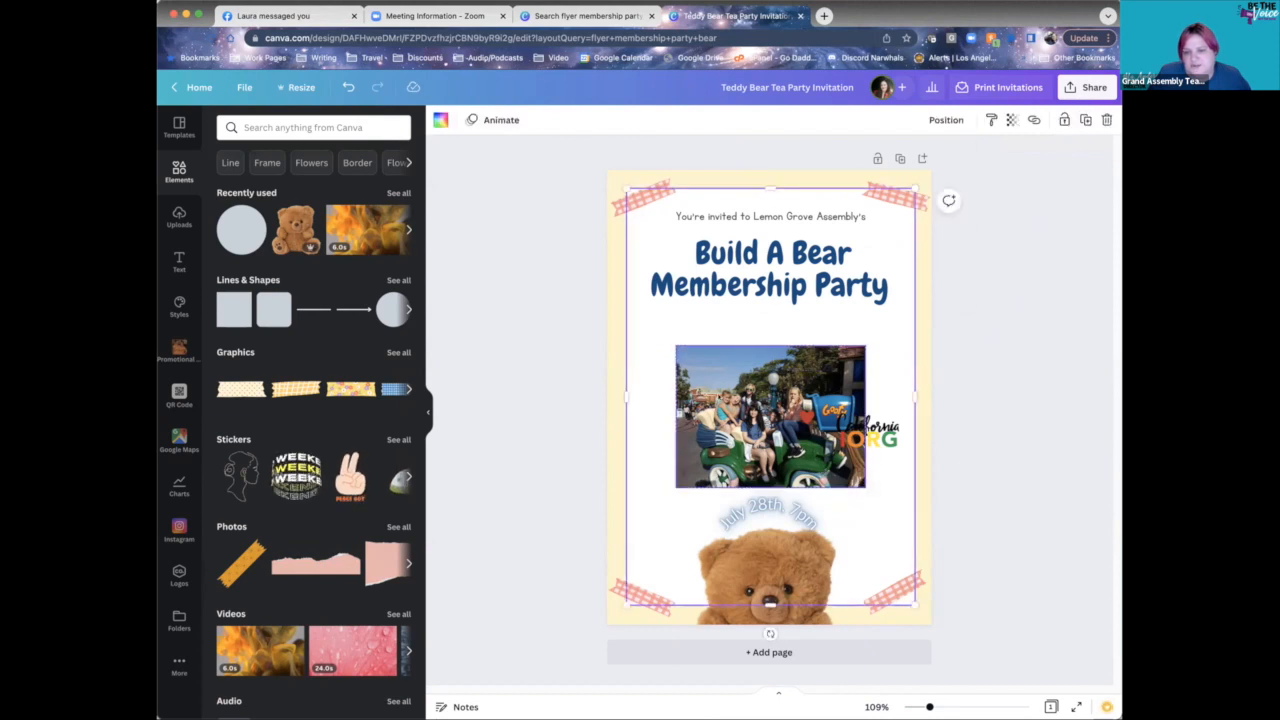
{"action": "left_click", "coordinate": [855, 486]}
{"action": "left_click_drag", "start_coordinate": [855, 486], "coordinate": [855, 494]}
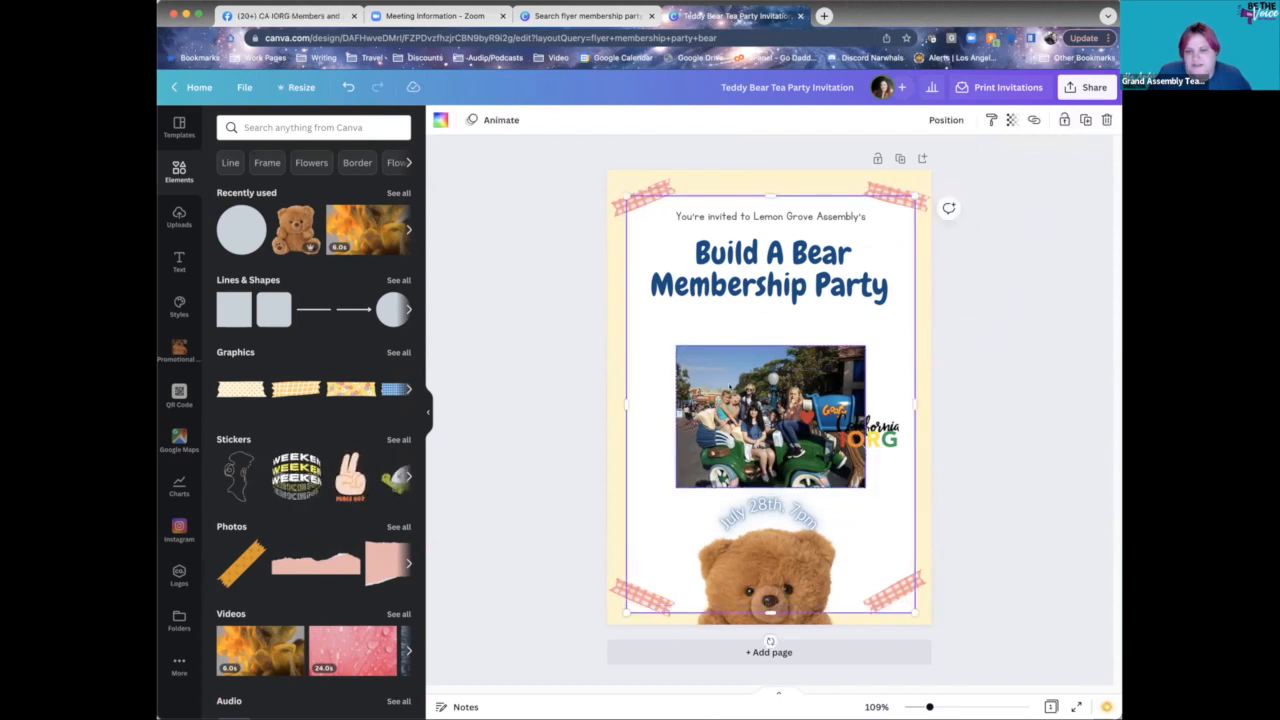
{"action": "left_click_drag", "start_coordinate": [691, 333], "coordinate": [714, 337]}
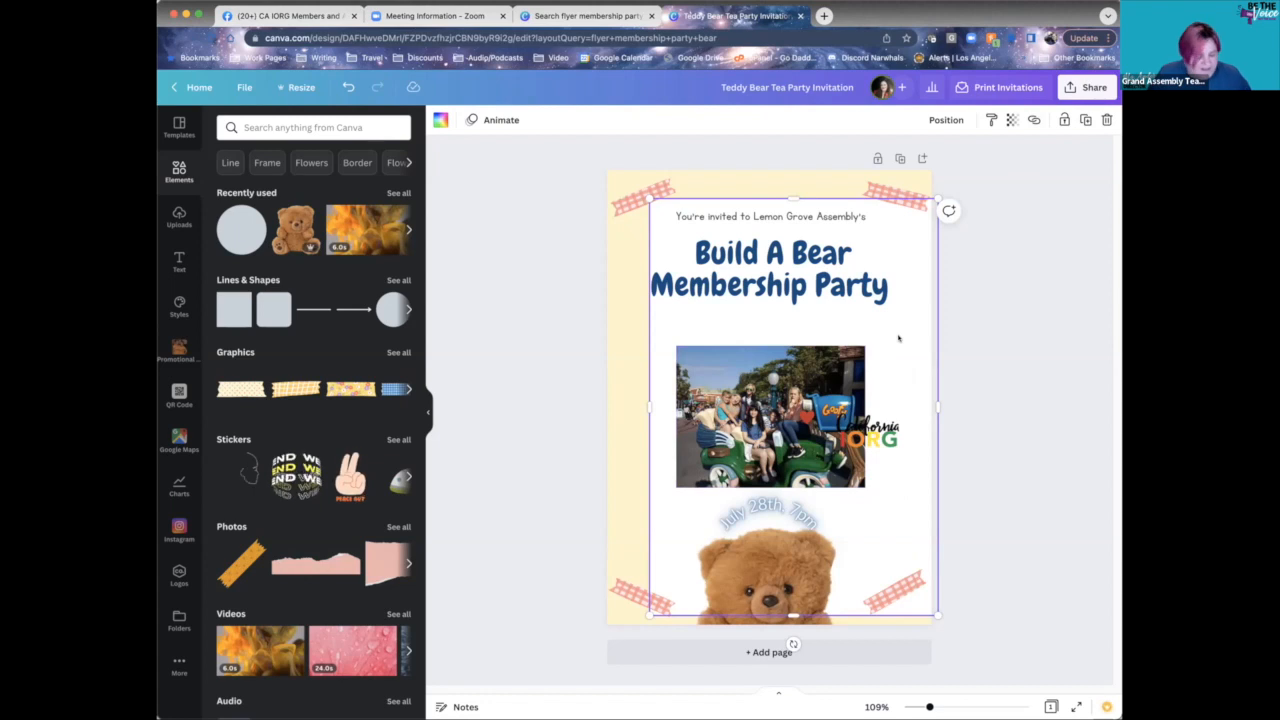
{"action": "key", "text": "super+z"}
{"action": "key", "text": "super+z"}
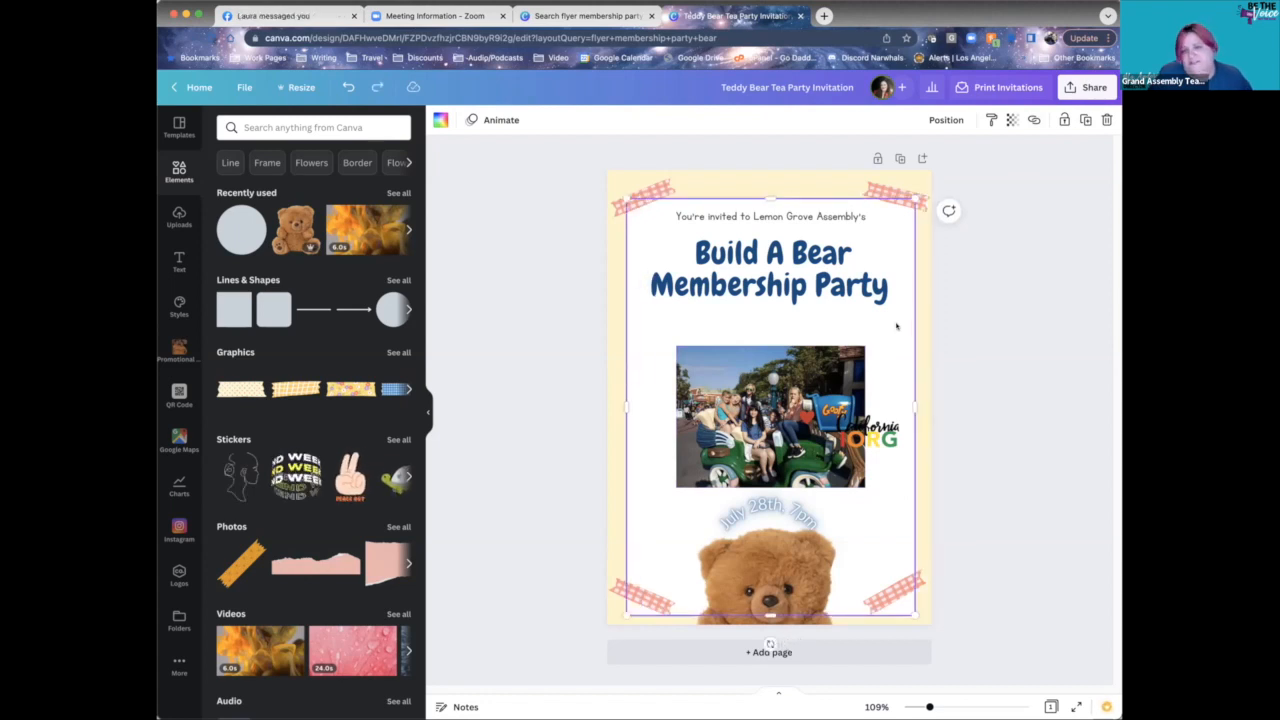
{"action": "key", "text": "Escape"}
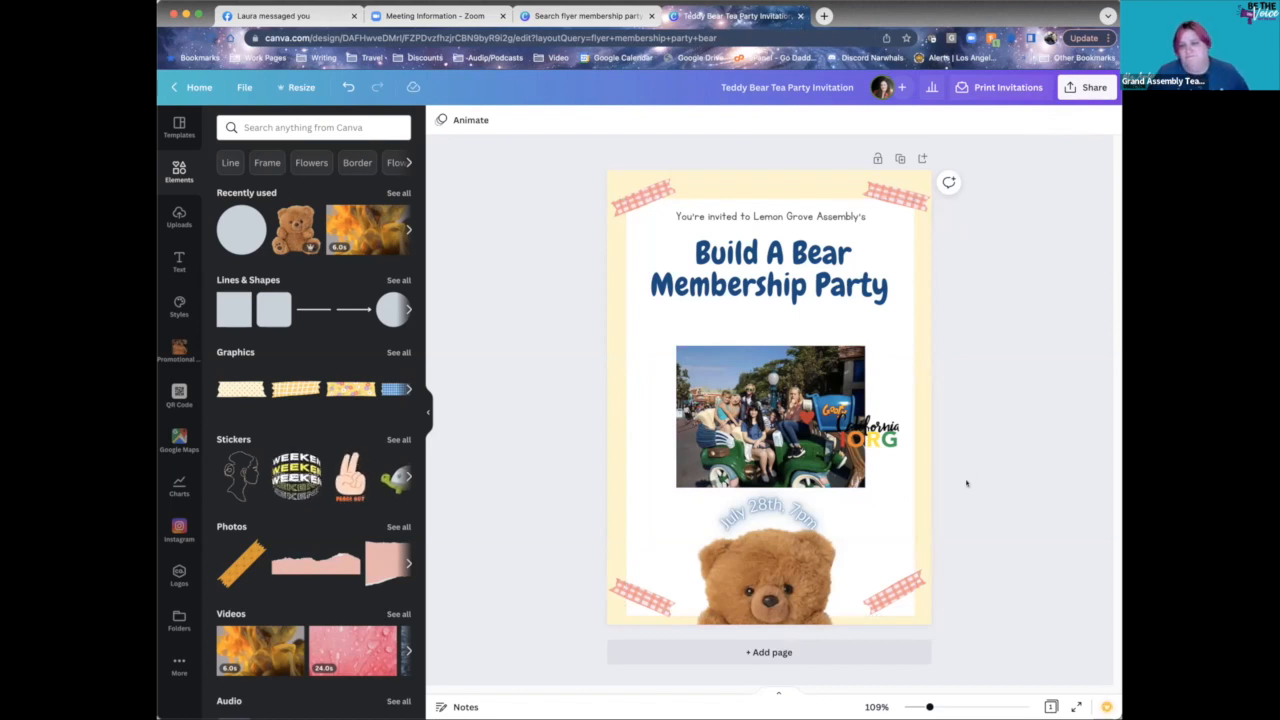
- Copy the inner frame's style onto the page frame and recentre it on the flyer
{"action": "left_click", "coordinate": [907, 338]}
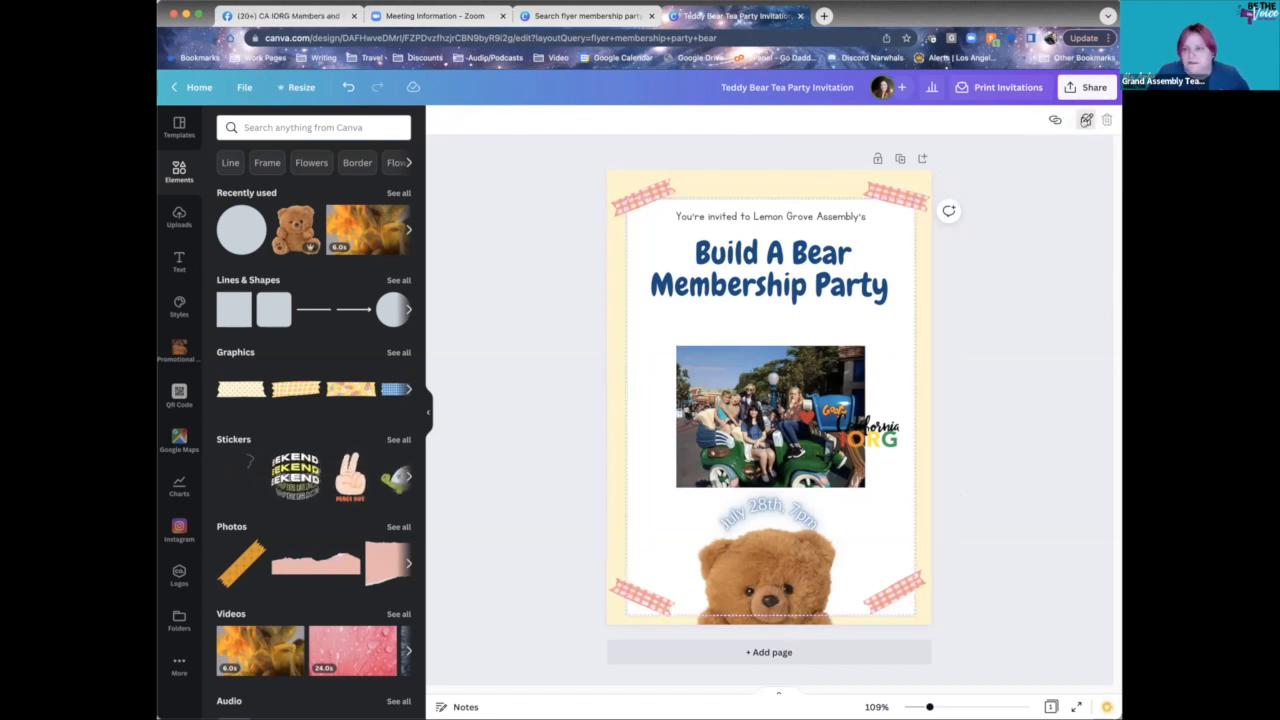
{"action": "left_click", "coordinate": [1086, 120]}
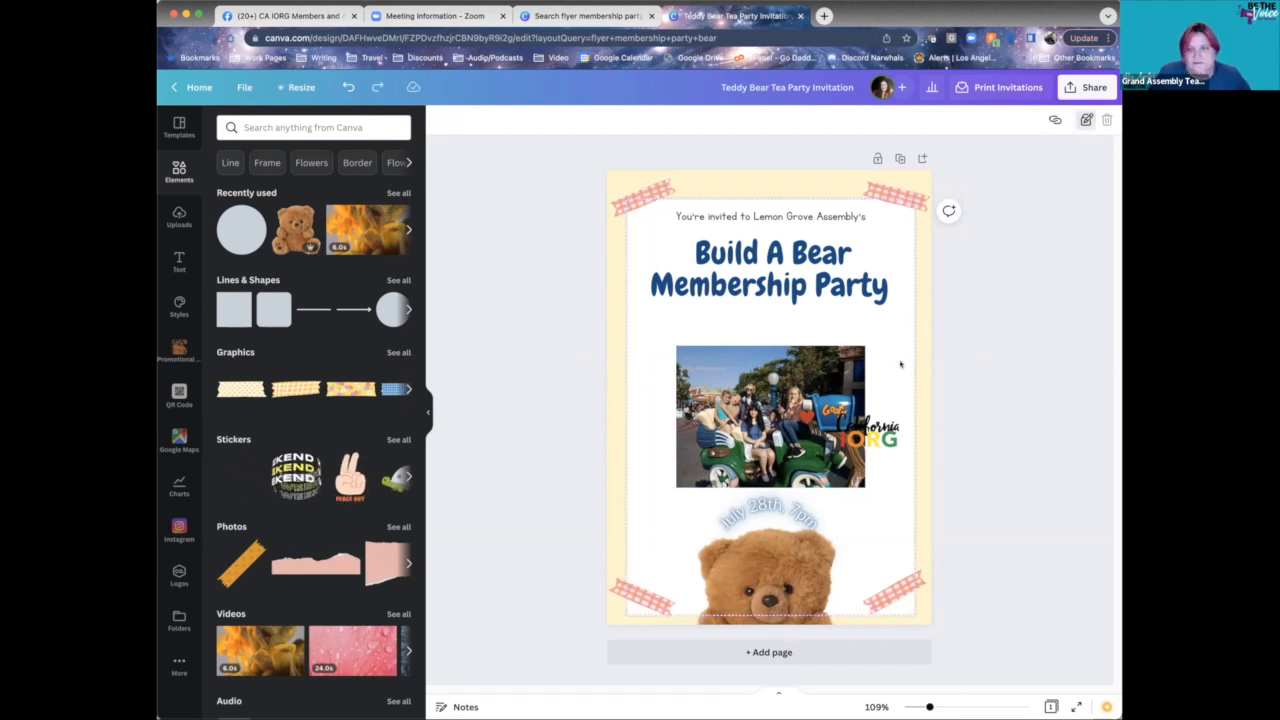
{"action": "left_click", "coordinate": [896, 378]}
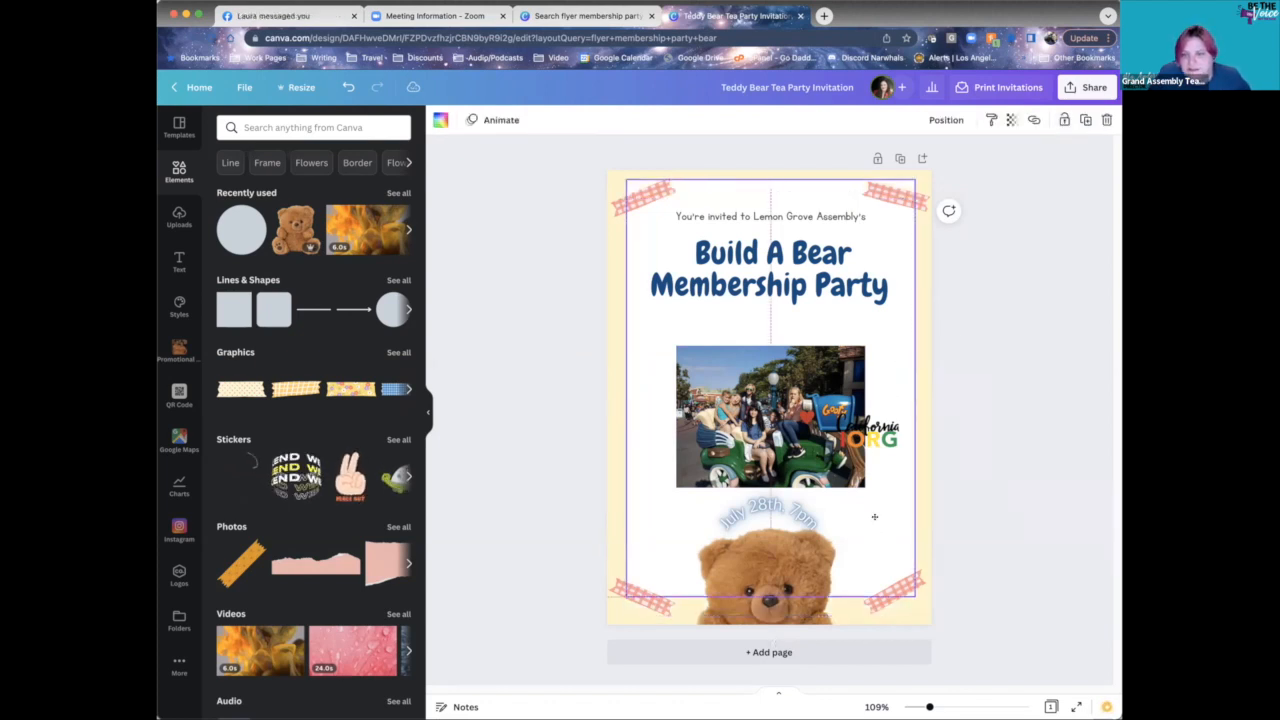
{"action": "left_click_drag", "start_coordinate": [875, 517], "coordinate": [875, 525]}
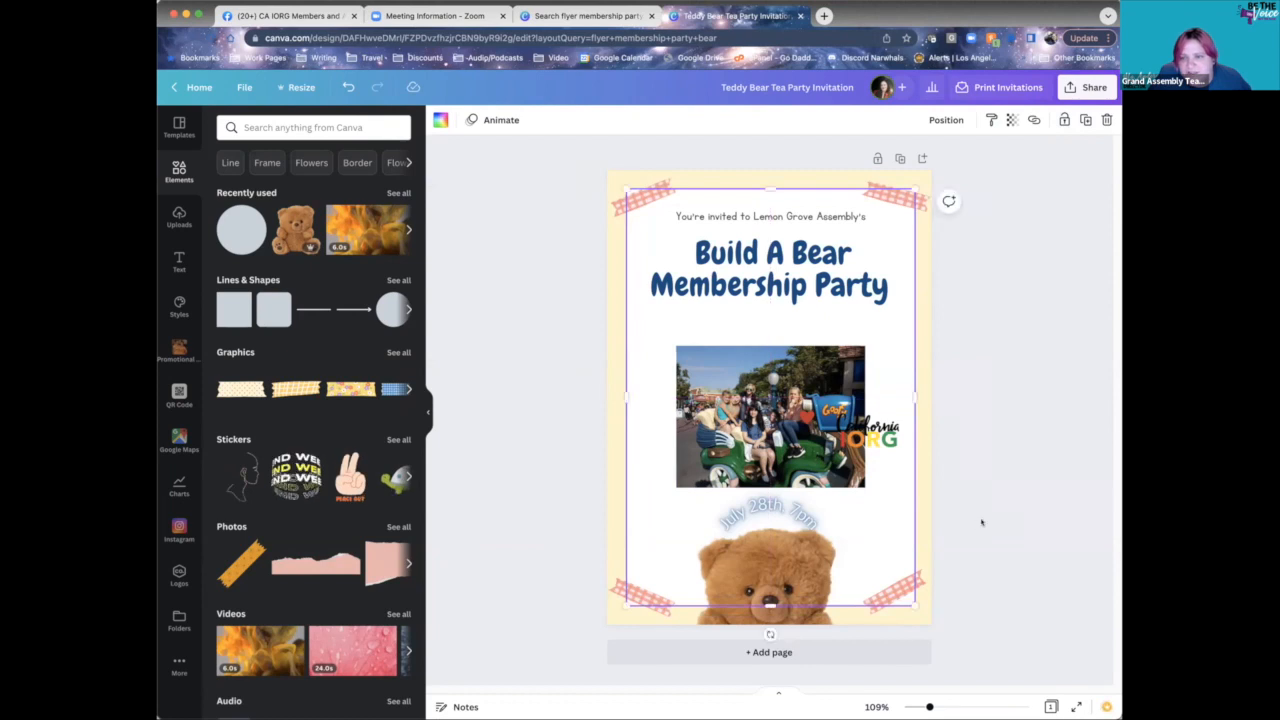
- Move the California IORG logo down beside the teddy bear
{"action": "left_click_drag", "start_coordinate": [872, 437], "coordinate": [872, 556]}
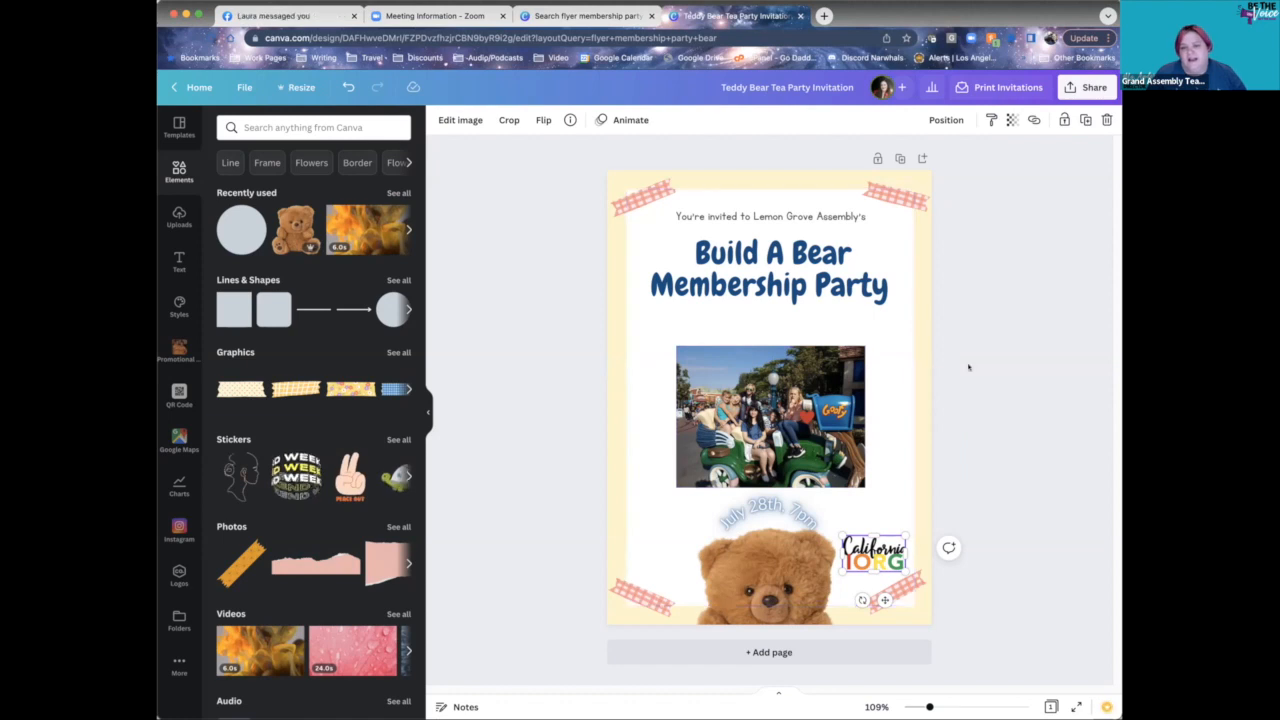
{"action": "left_click", "coordinate": [959, 380]}
{"action": "left_click_drag", "start_coordinate": [877, 555], "coordinate": [871, 565]}
{"action": "left_click", "coordinate": [958, 484]}
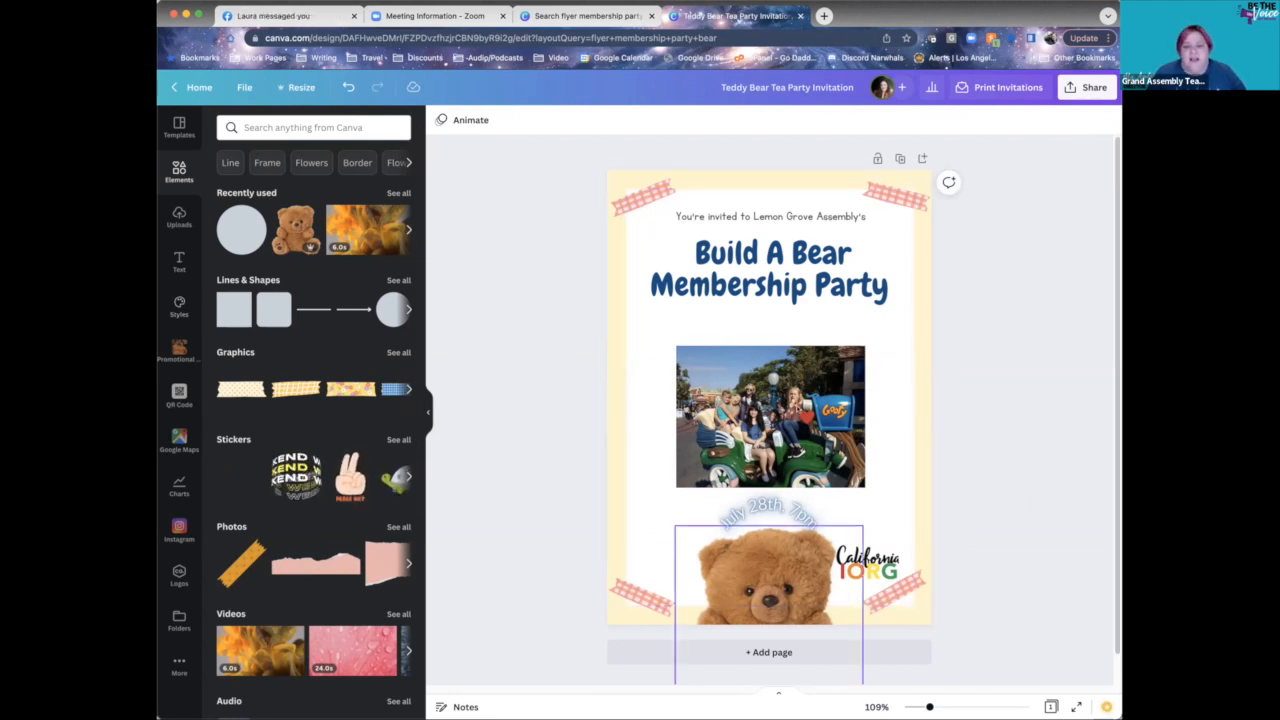
{"action": "left_click", "coordinate": [179, 310]}
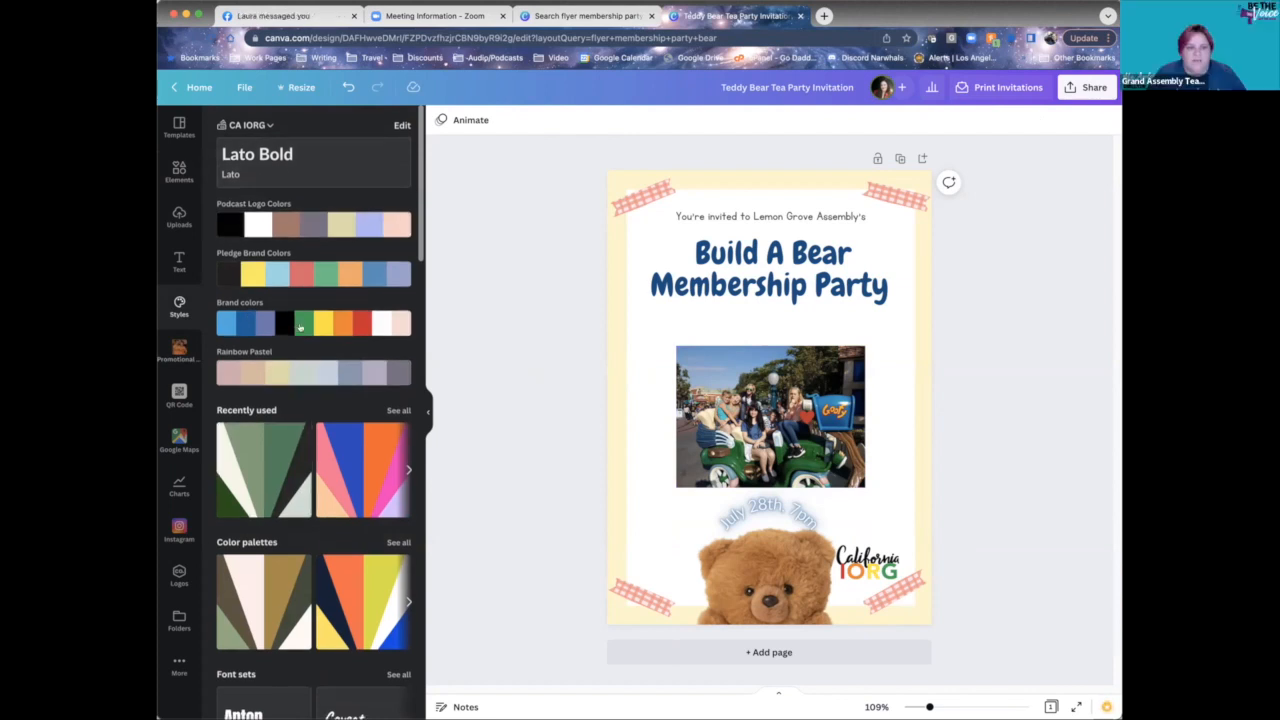
- Scroll through the brand kit's colour palettes, font sets and combinations
{"action": "scroll", "coordinate": [267, 302], "scroll_direction": "down", "scroll_amount": 3}
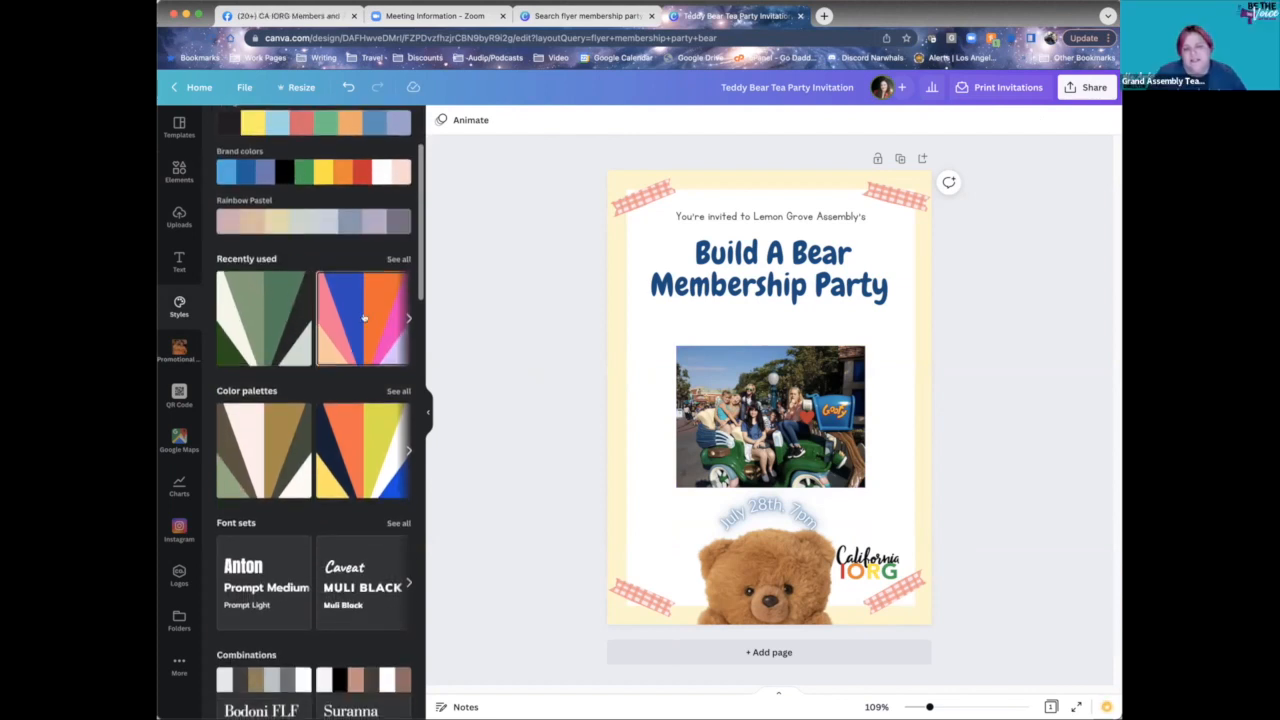
{"action": "scroll", "coordinate": [288, 324], "scroll_direction": "down", "scroll_amount": 1}
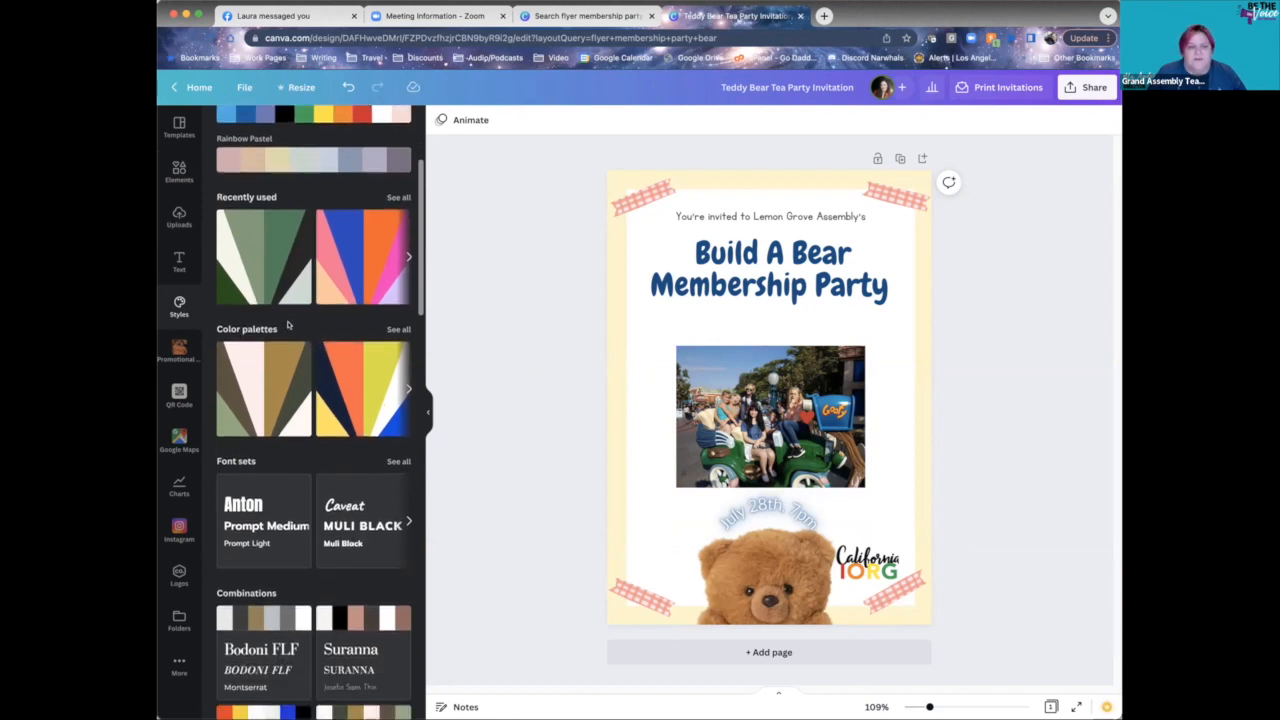
{"action": "scroll", "coordinate": [364, 337], "scroll_direction": "down", "scroll_amount": 6}
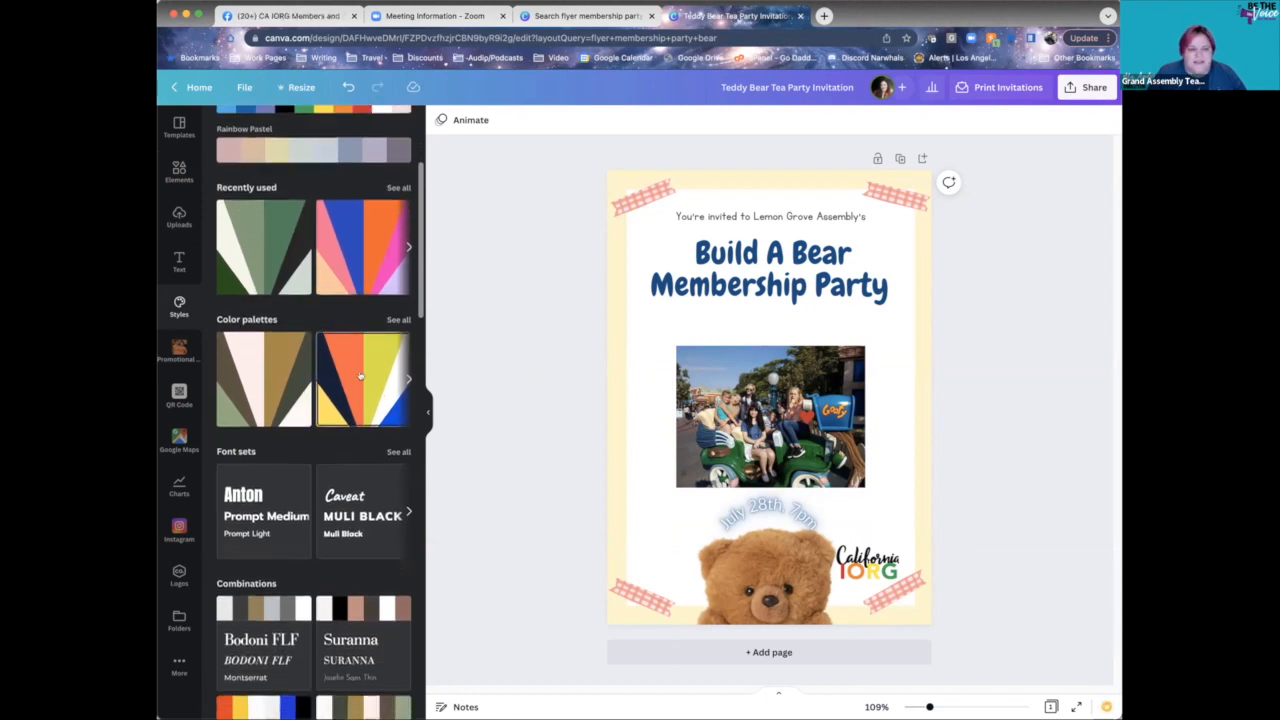
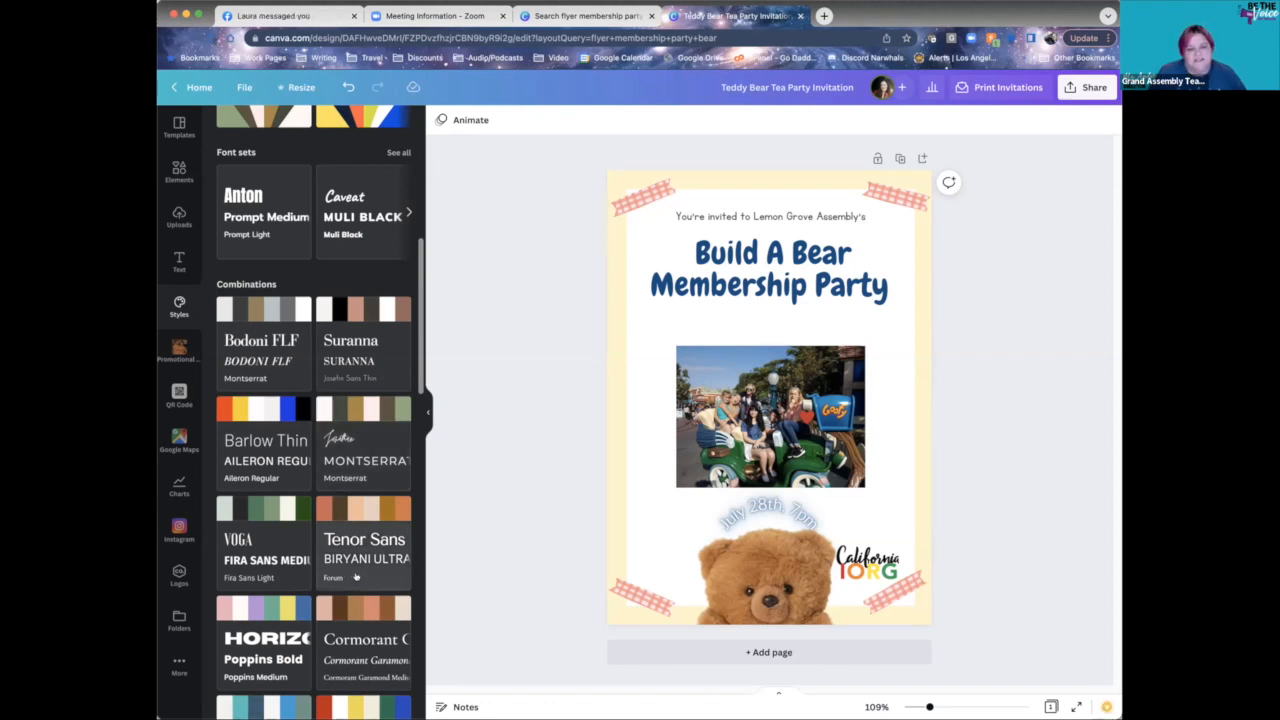
- Try the Voga, Tenor Sans, Cormorant, Barlow Bold, Archivo Black, Ovo and Glacial Indifference combinations
{"action": "scroll", "coordinate": [352, 620], "scroll_direction": "down", "scroll_amount": 3}
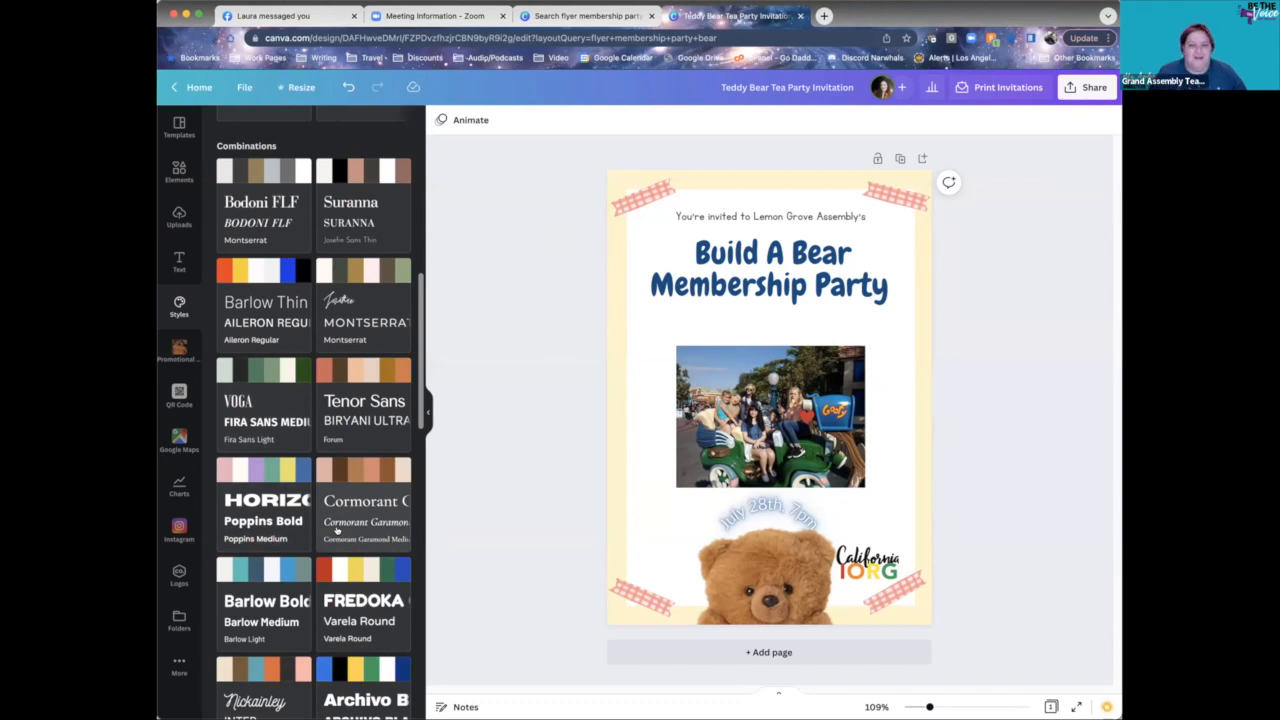
{"action": "left_click", "coordinate": [273, 398]}
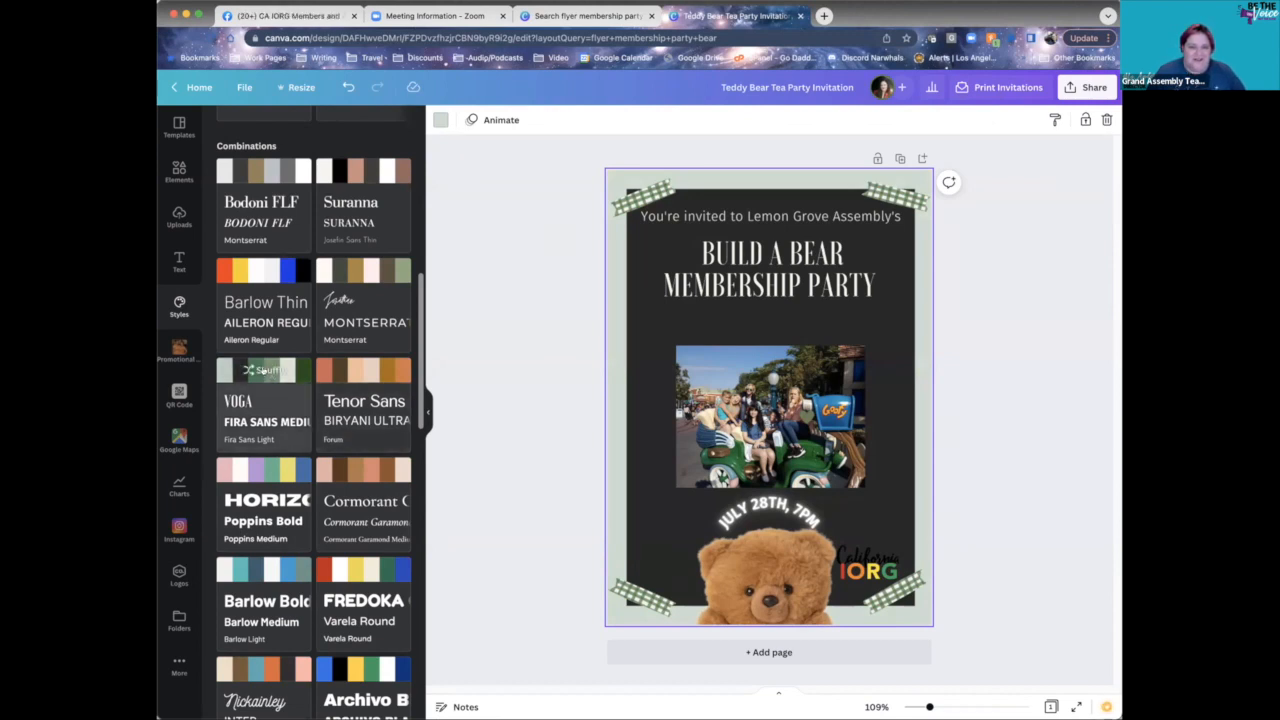
{"action": "left_click", "coordinate": [262, 370]}
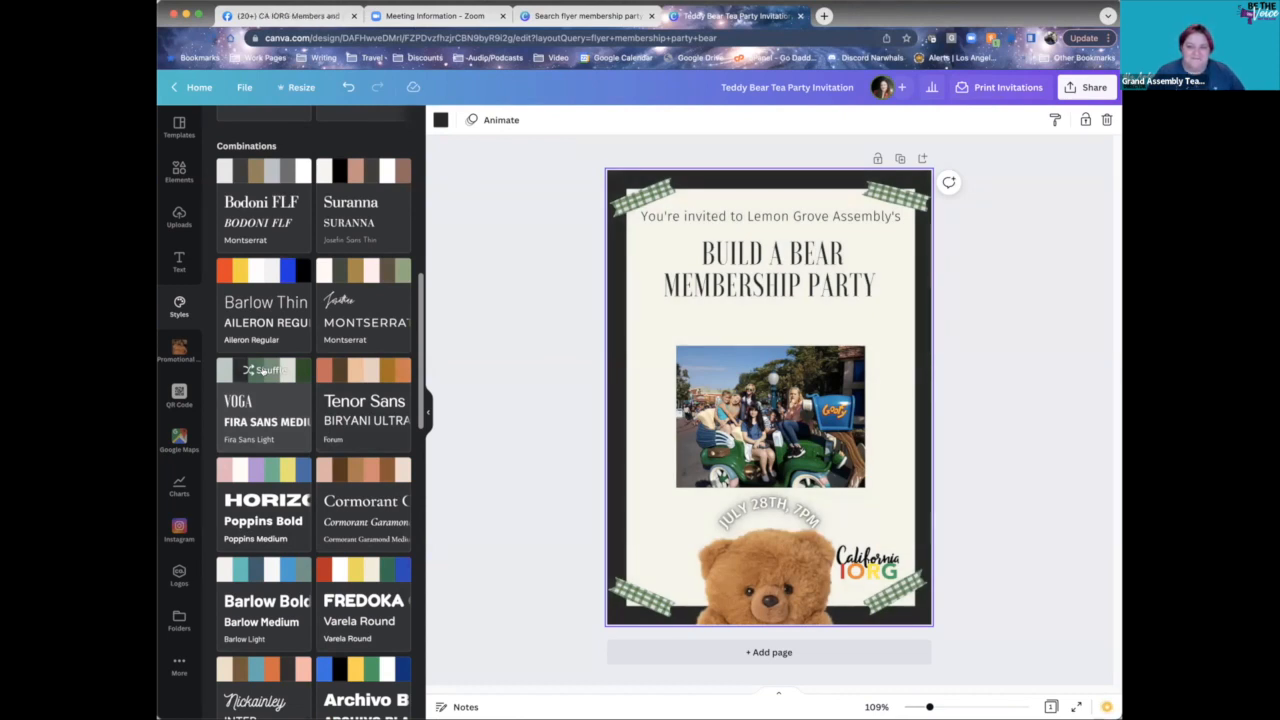
{"action": "left_click", "coordinate": [369, 377]}
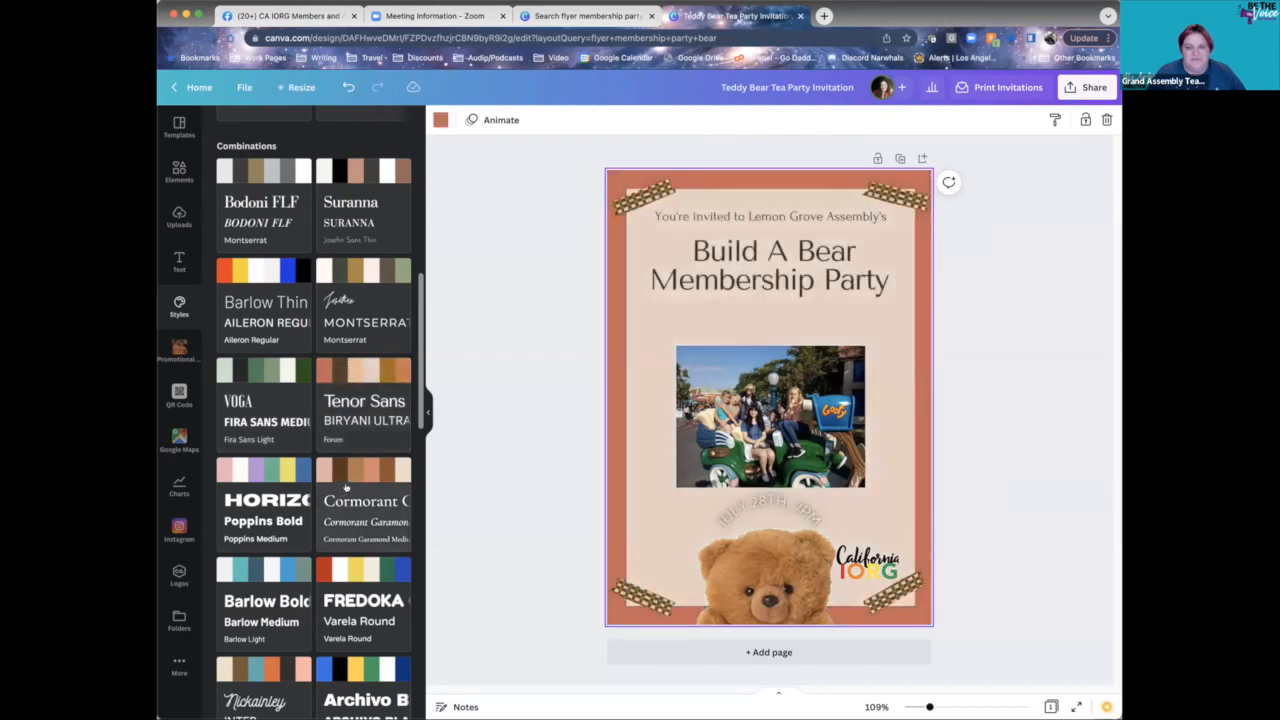
{"action": "left_click", "coordinate": [346, 487]}
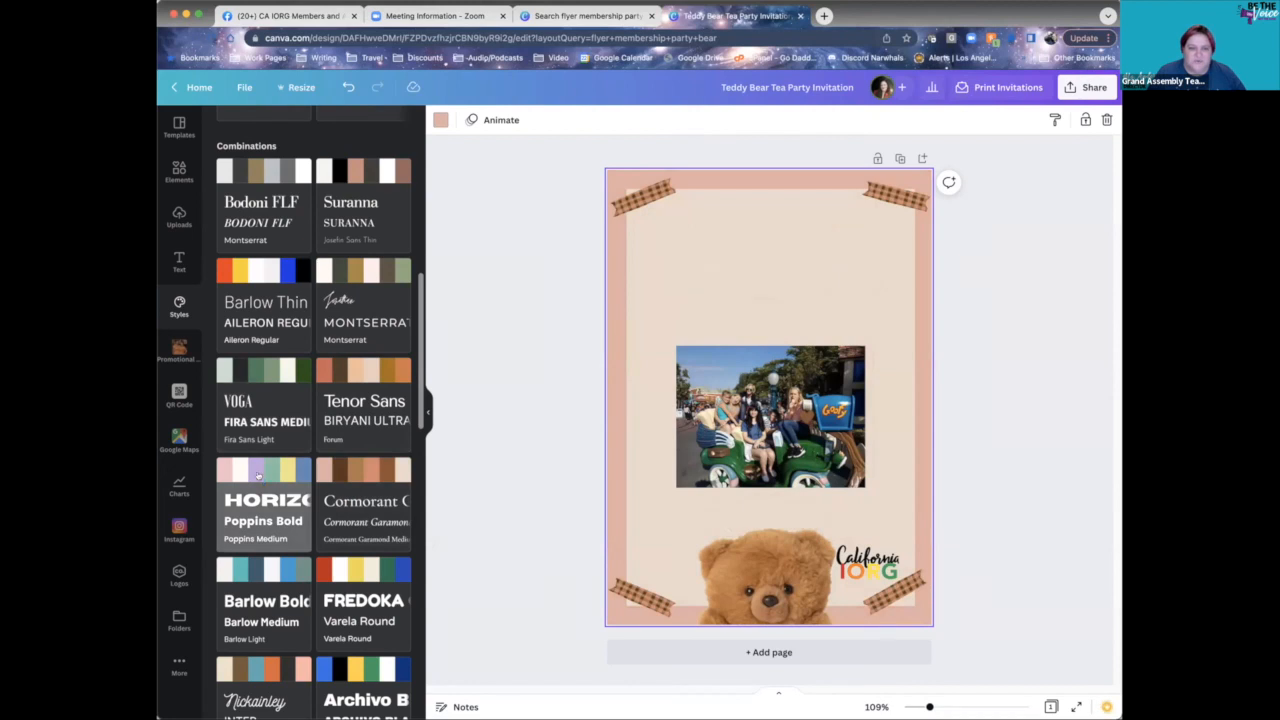
{"action": "left_click", "coordinate": [258, 565]}
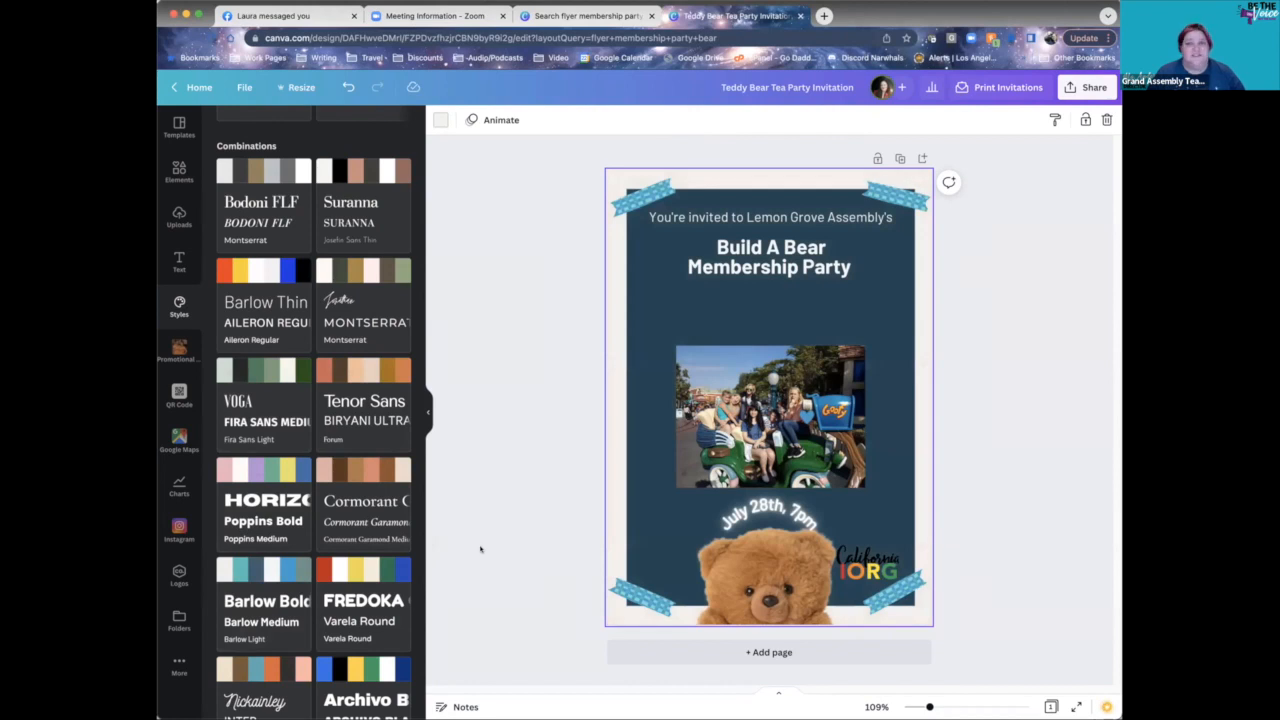
{"action": "scroll", "coordinate": [378, 501], "scroll_direction": "down", "scroll_amount": 5}
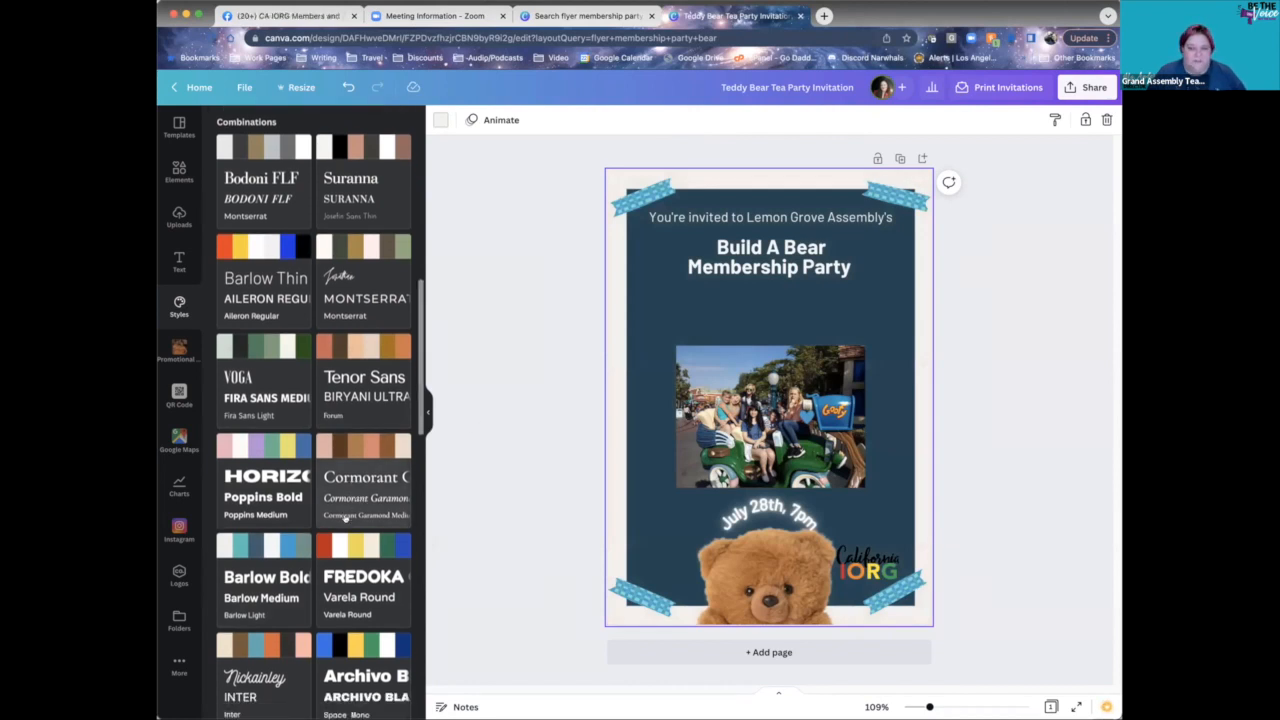
{"action": "left_click", "coordinate": [245, 484]}
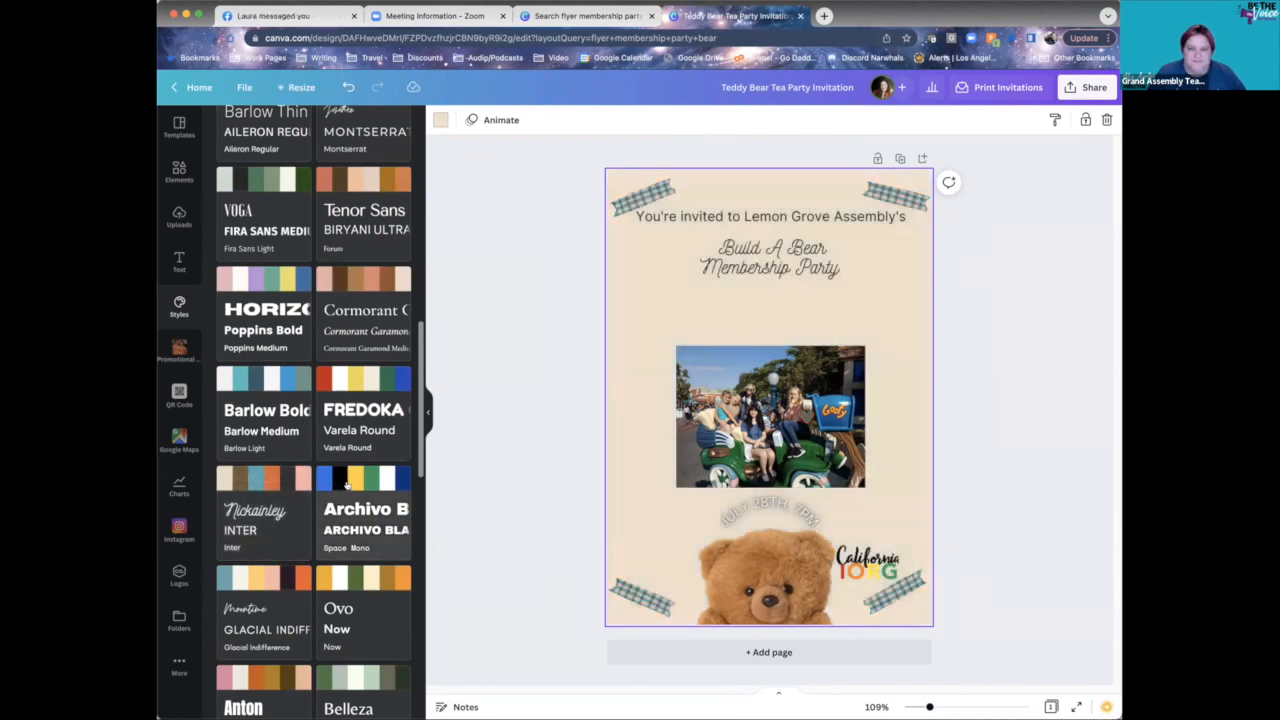
{"action": "left_click", "coordinate": [346, 484]}
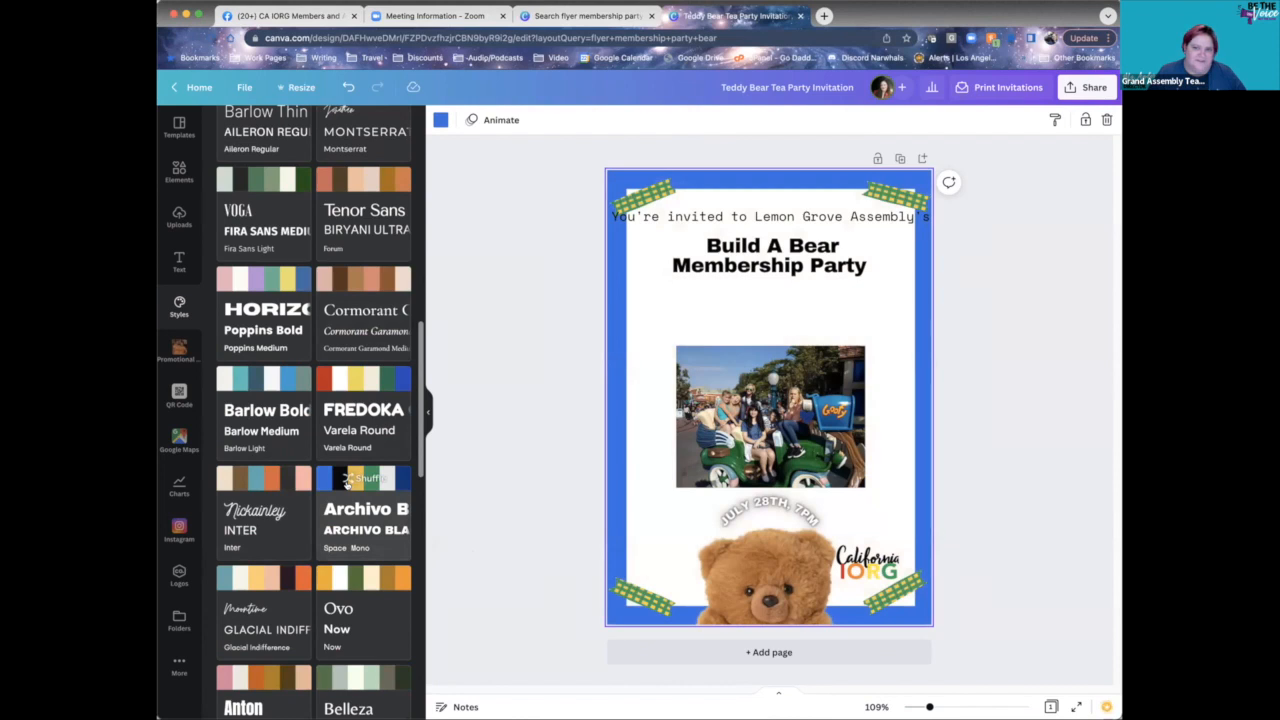
{"action": "left_click", "coordinate": [352, 588]}
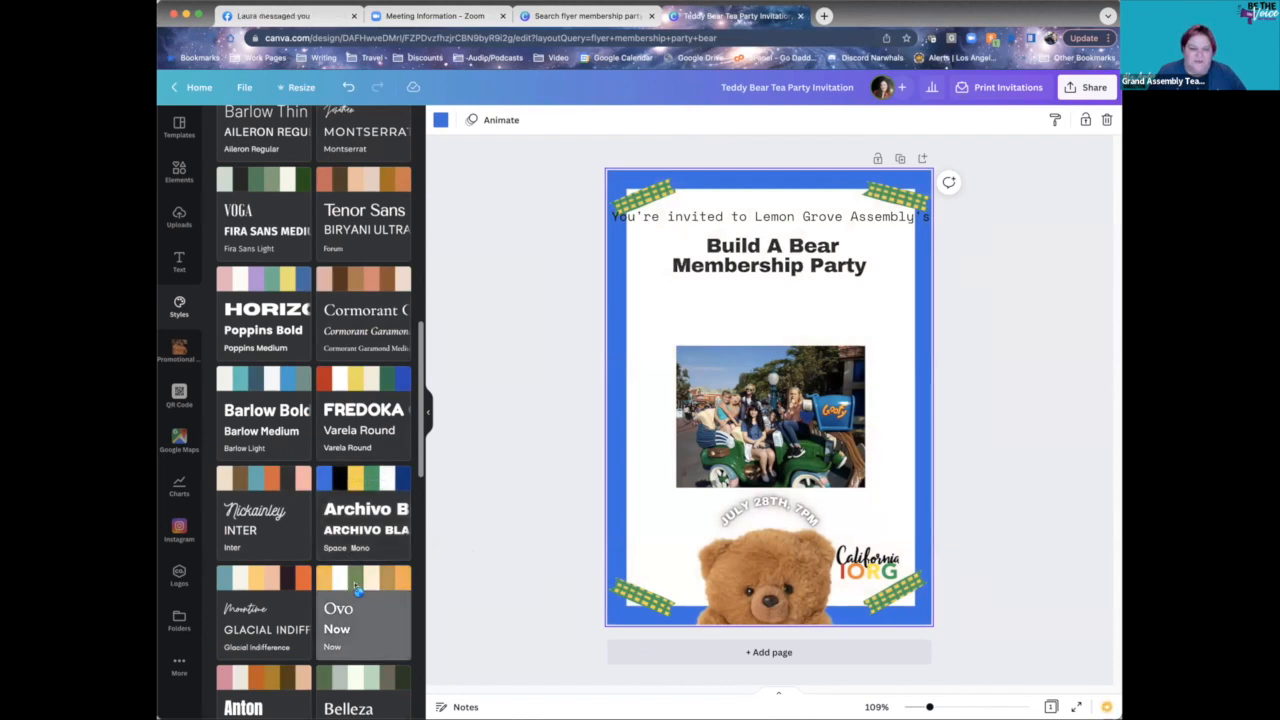
{"action": "left_click", "coordinate": [265, 594]}
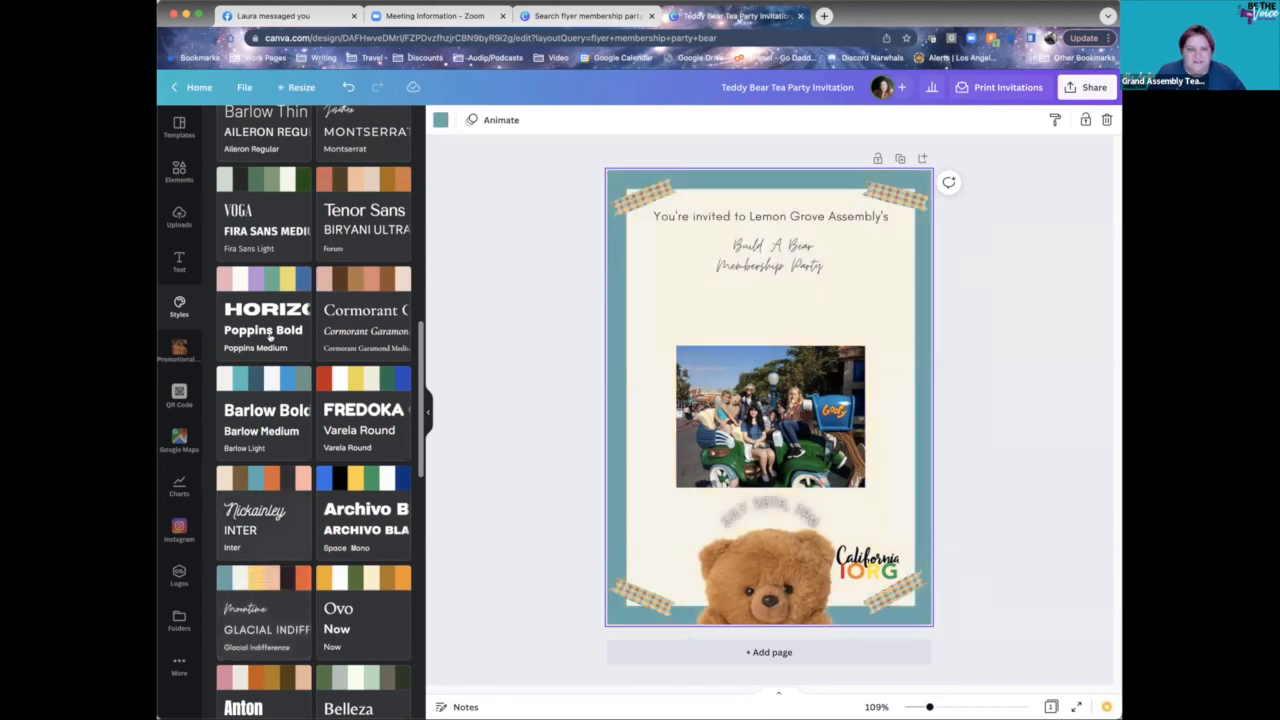
- Return to Voga, then try the Barlow Thin, Montserrat script and Bodoni FLF combinations
{"action": "scroll", "coordinate": [270, 340], "scroll_direction": "up", "scroll_amount": 2}
{"action": "left_click", "coordinate": [273, 305]}
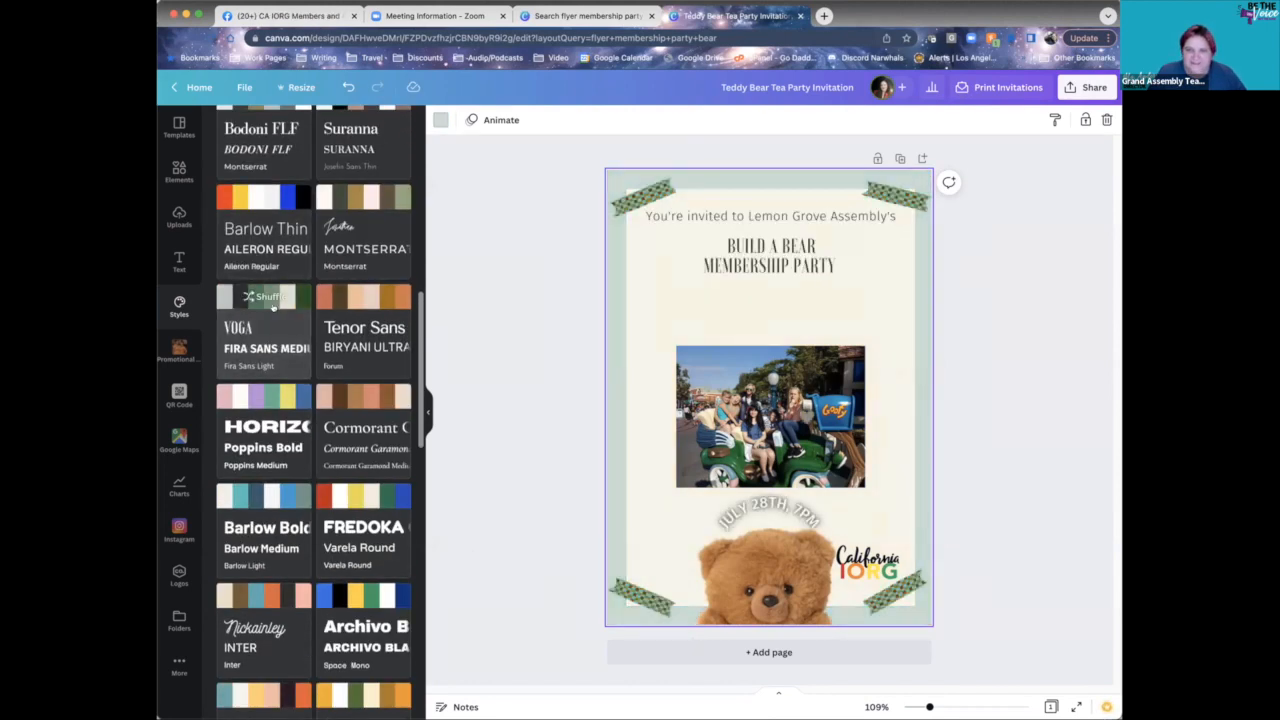
{"action": "scroll", "coordinate": [340, 522], "scroll_direction": "up", "scroll_amount": 1}
{"action": "scroll", "coordinate": [340, 522], "scroll_direction": "up", "scroll_amount": 2}
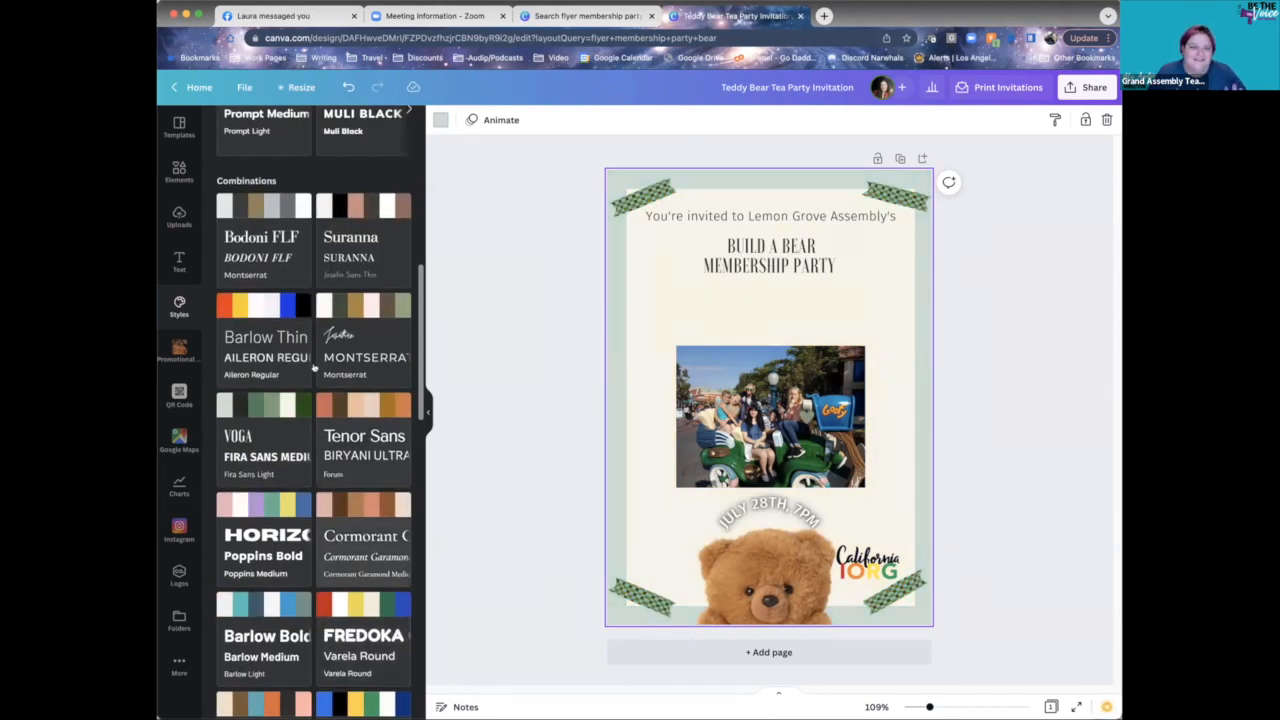
{"action": "left_click", "coordinate": [275, 308]}
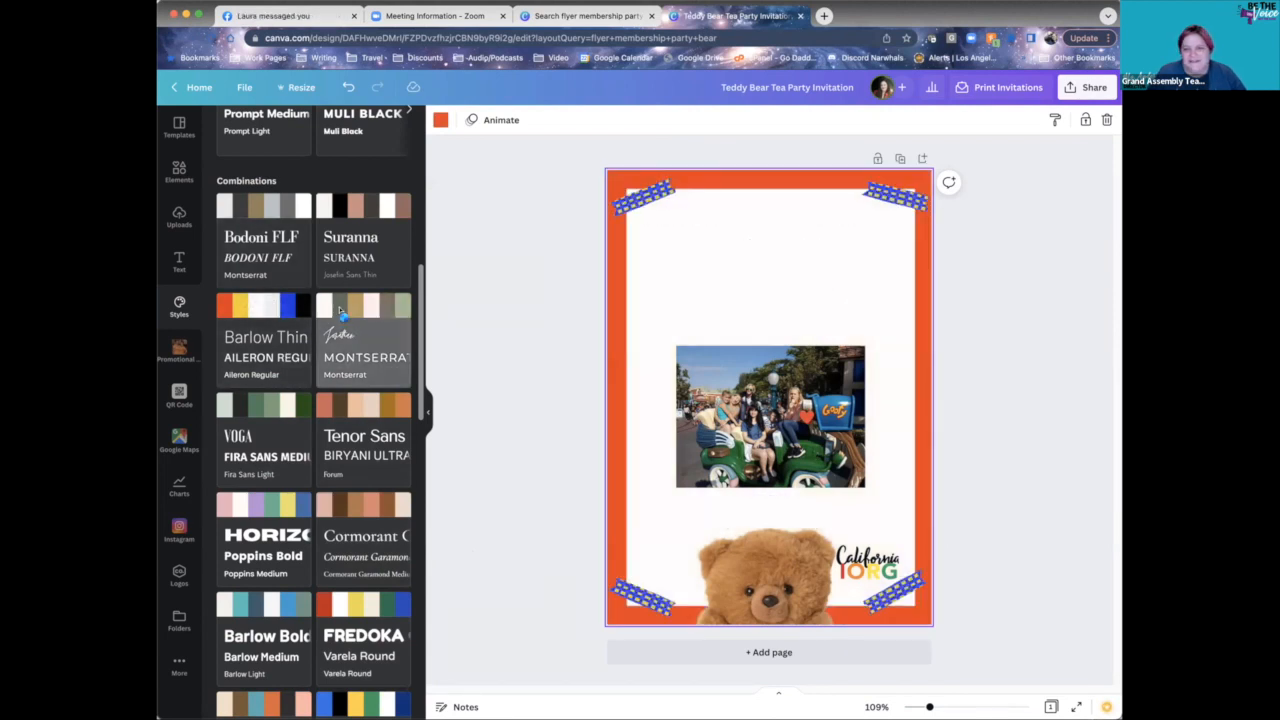
{"action": "left_click", "coordinate": [337, 312]}
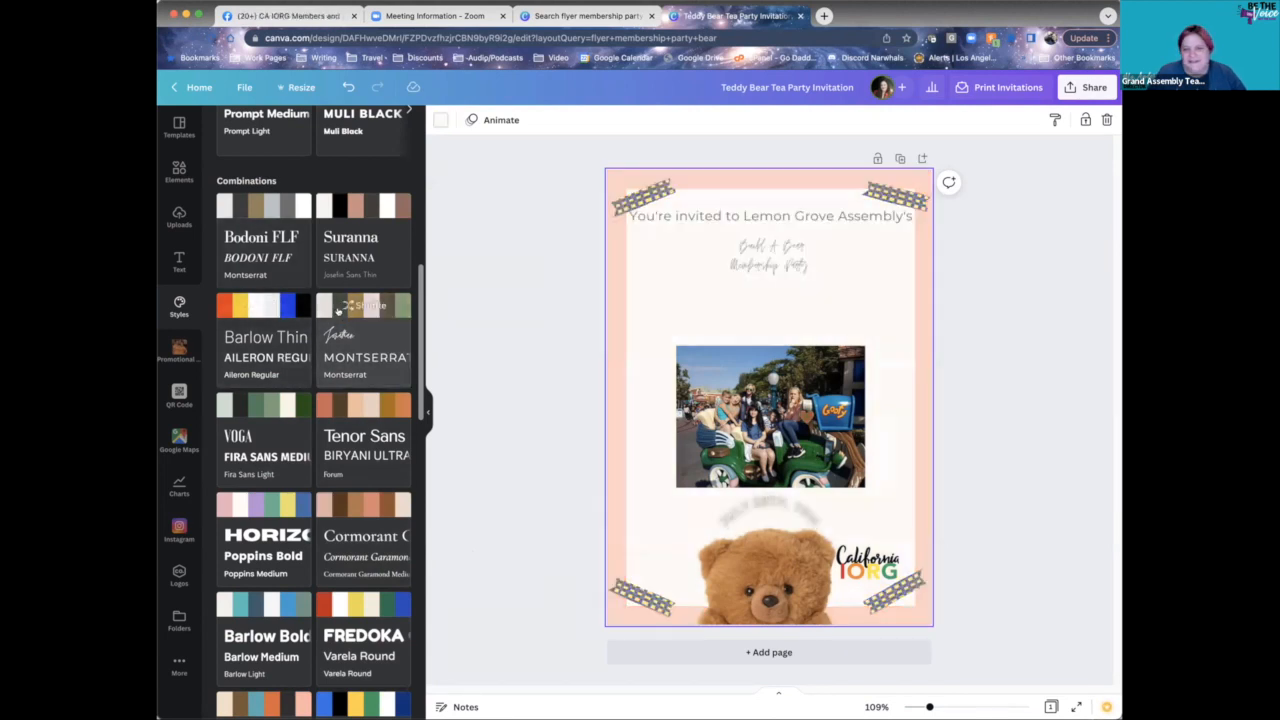
{"action": "left_click", "coordinate": [257, 208]}
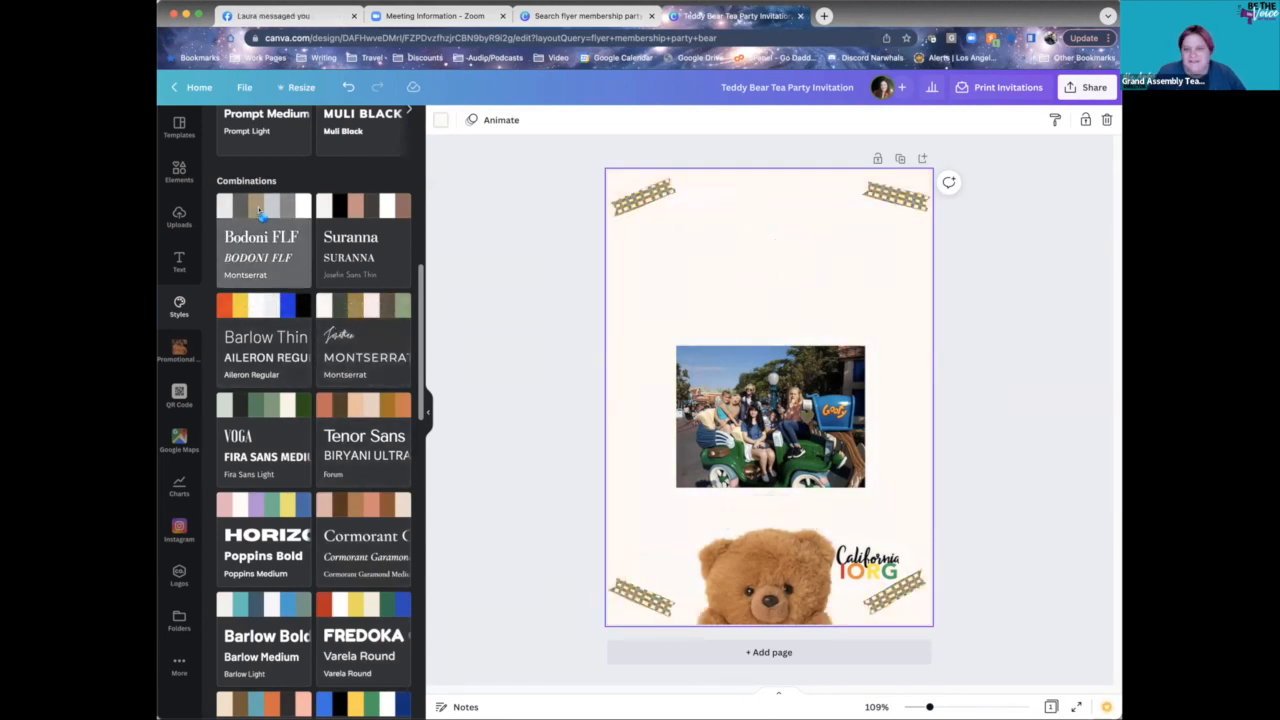
- Reapply Voga and shuffle it until the flyer is black with a pale green border
{"action": "left_click", "coordinate": [251, 418]}
{"action": "left_click", "coordinate": [256, 410]}
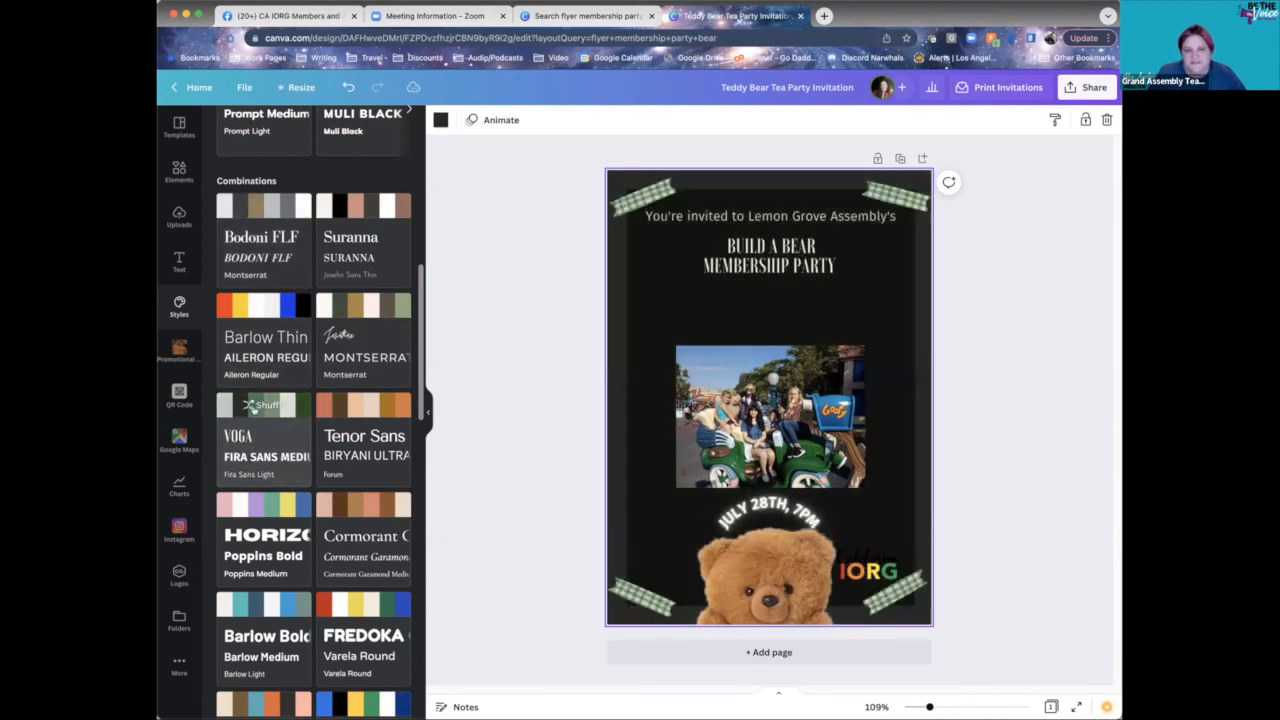
{"action": "left_click", "coordinate": [255, 406]}
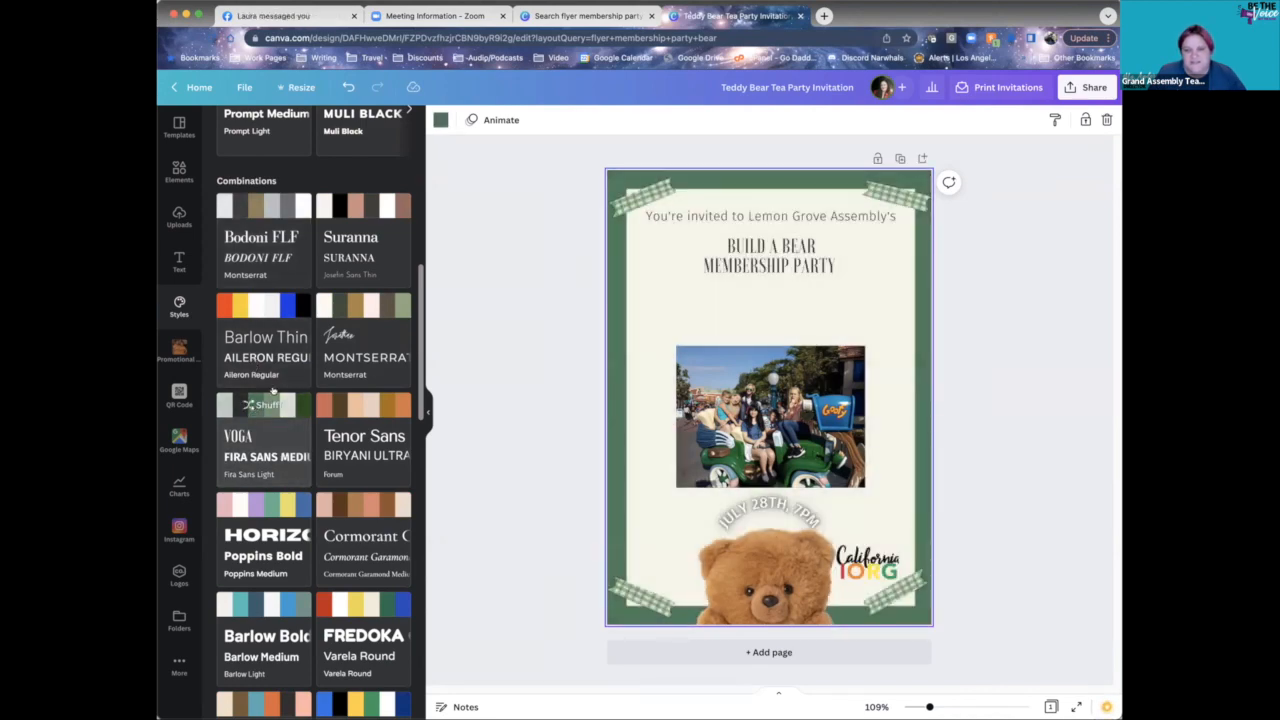
{"action": "left_click", "coordinate": [256, 428]}
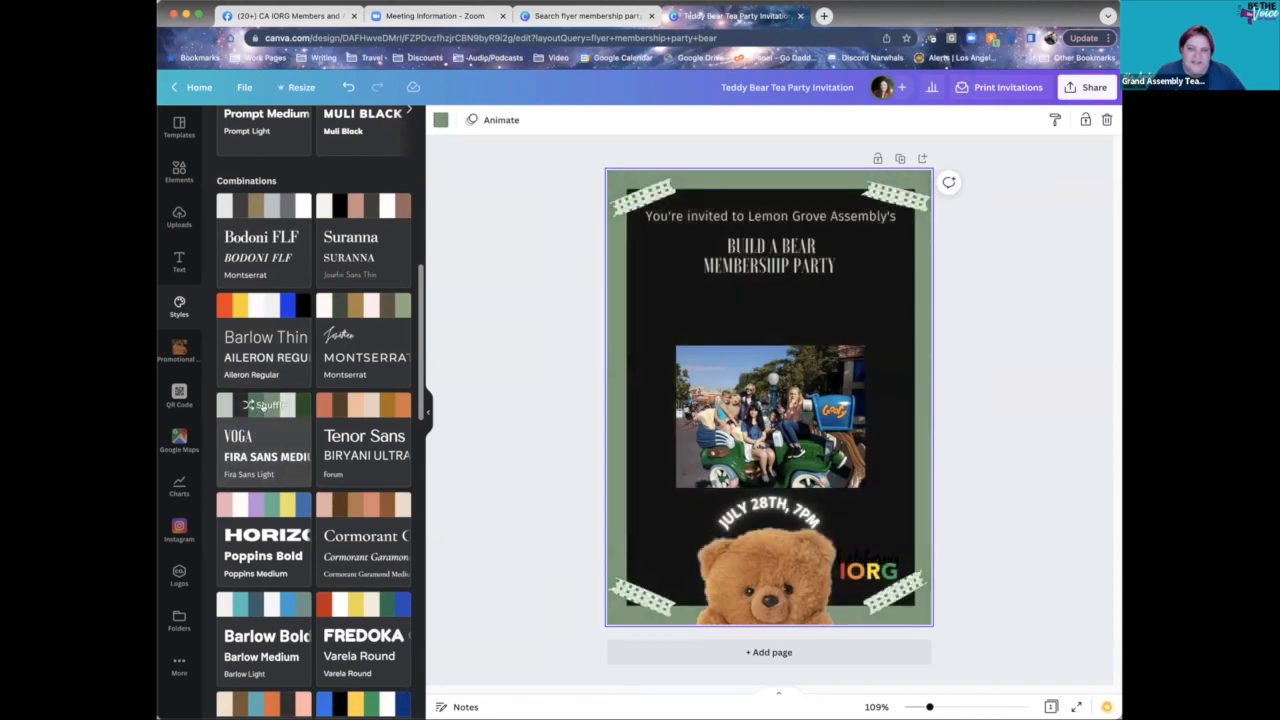
{"action": "scroll", "coordinate": [288, 452], "scroll_direction": "up", "scroll_amount": 5}
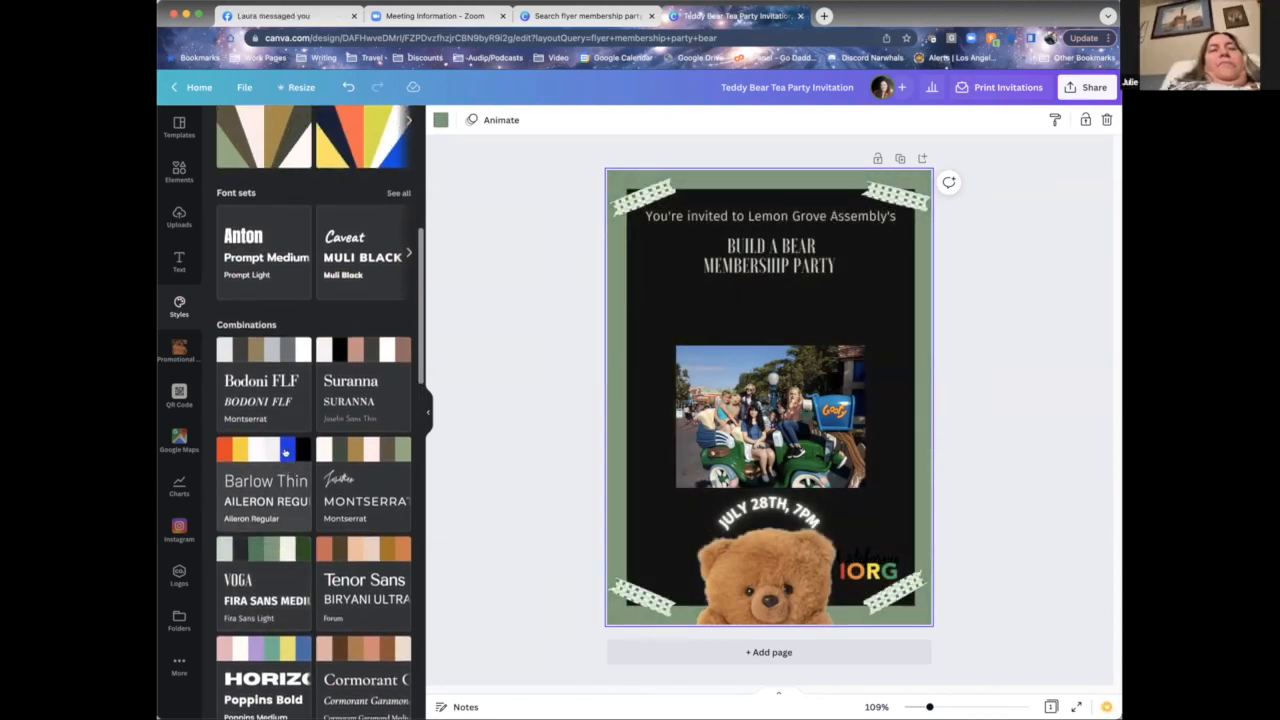
{"action": "scroll", "coordinate": [328, 529], "scroll_direction": "up", "scroll_amount": 4}
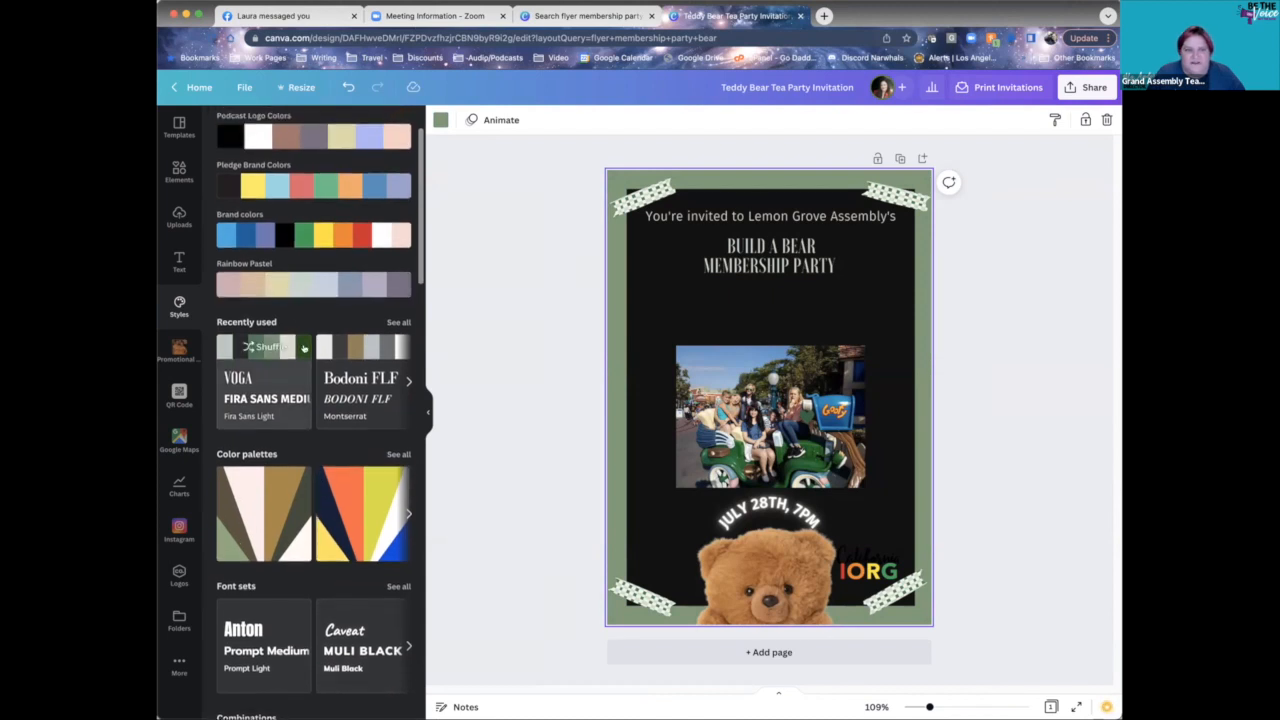
- Shuffle the Brand colors palette through yellow, black and peach-with-green looks
{"action": "scroll", "coordinate": [300, 350], "scroll_direction": "up", "scroll_amount": 2}
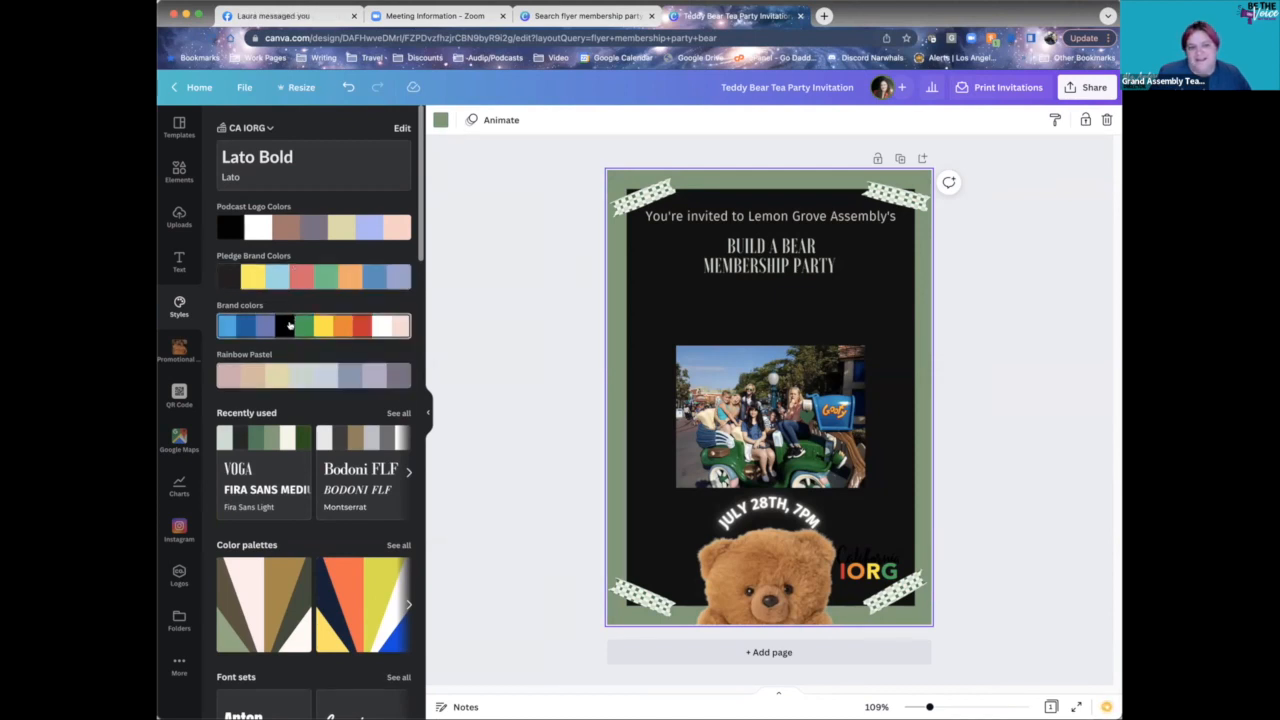
{"action": "left_click", "coordinate": [289, 326]}
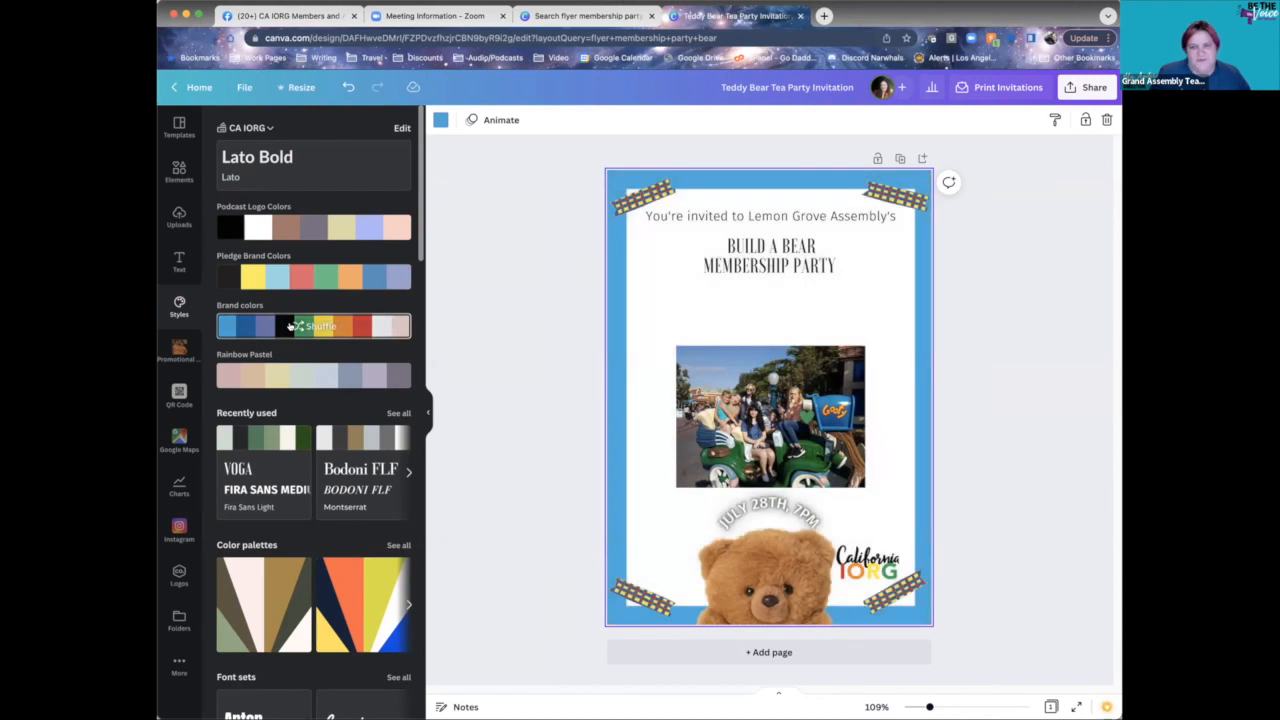
{"action": "left_click", "coordinate": [289, 326]}
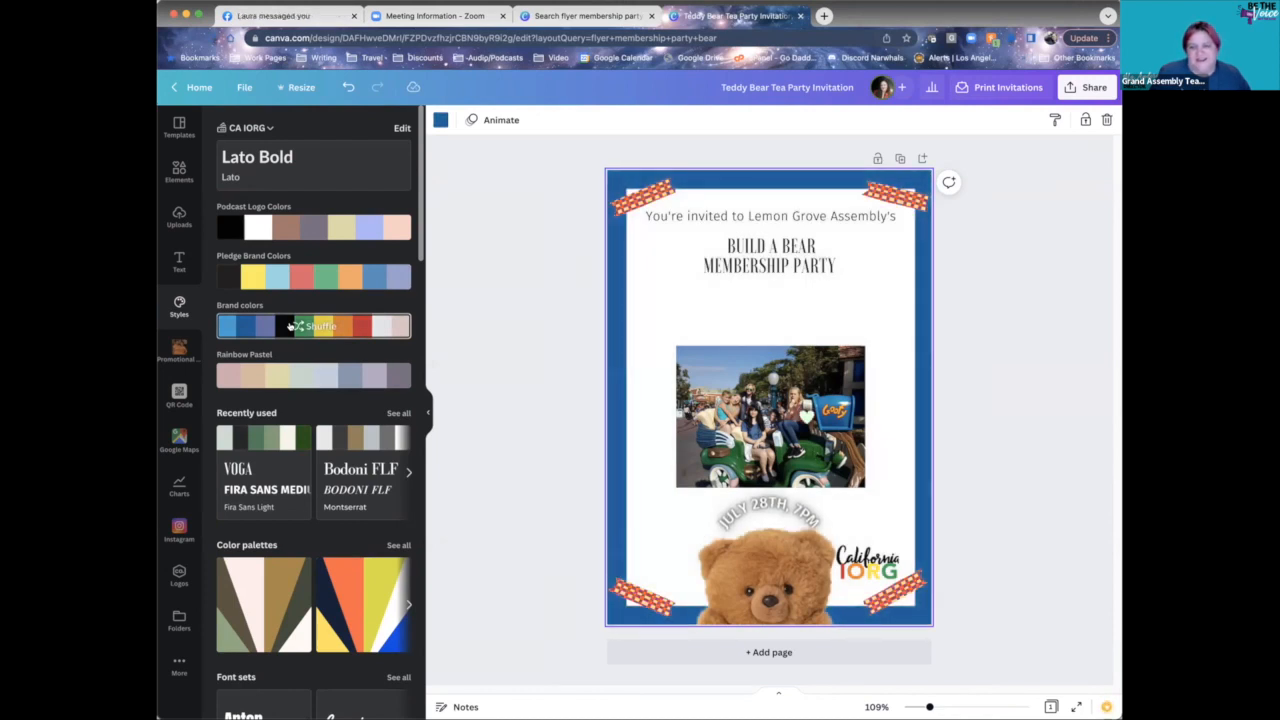
{"action": "left_click", "coordinate": [289, 326]}
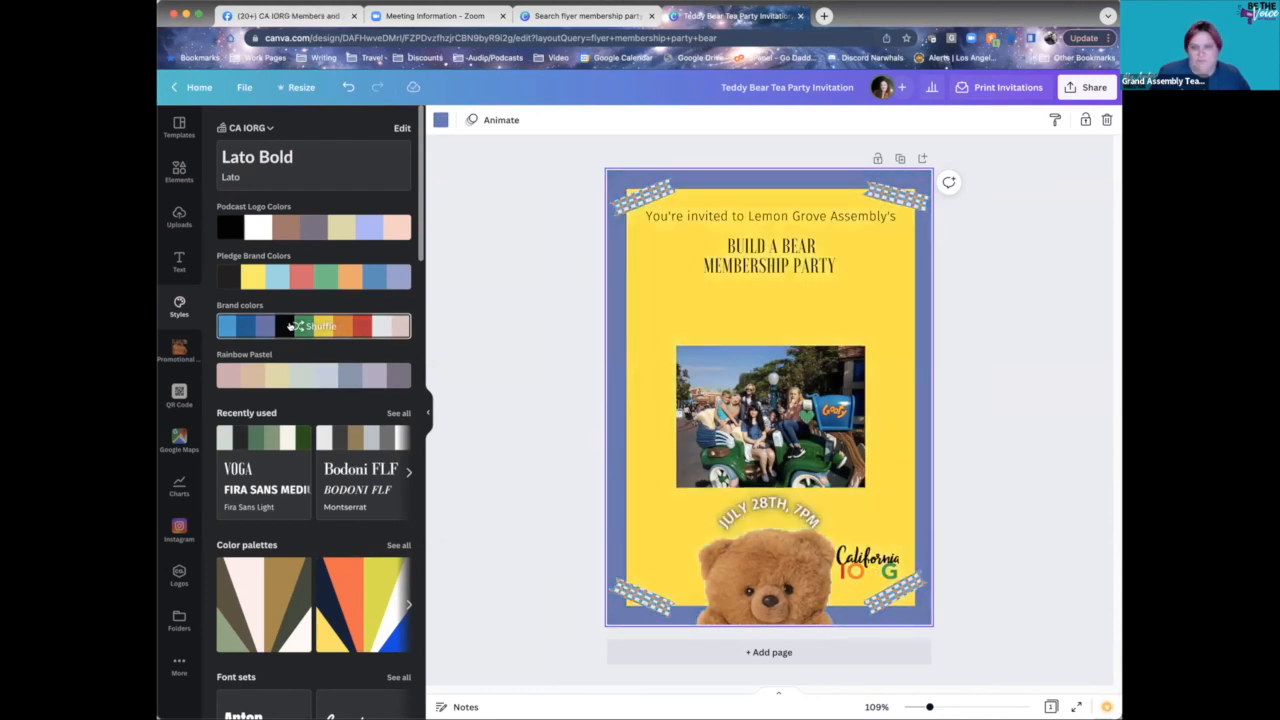
{"action": "left_click", "coordinate": [289, 326]}
{"action": "left_click", "coordinate": [292, 326]}
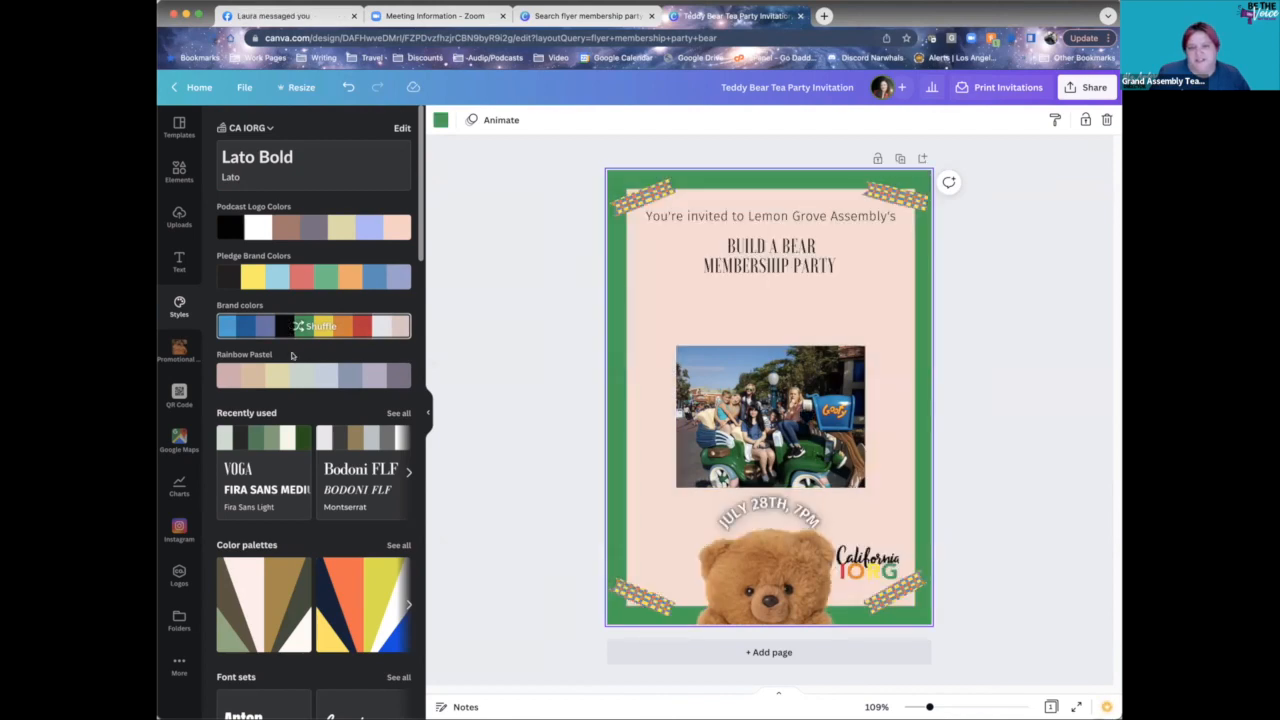
- Shuffle the Pledge Brand Colors palette through yellow, light-blue, red and green combinations
{"action": "left_click", "coordinate": [298, 276]}
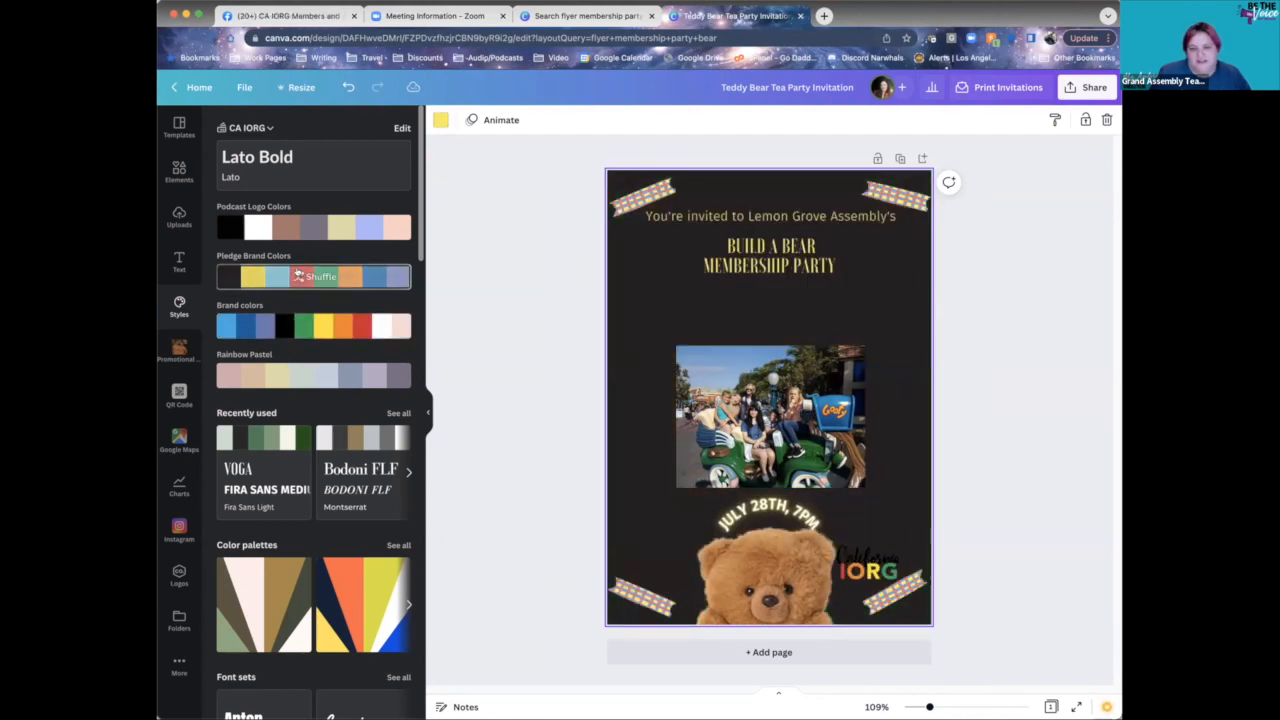
{"action": "left_click", "coordinate": [298, 276]}
{"action": "left_click", "coordinate": [298, 276]}
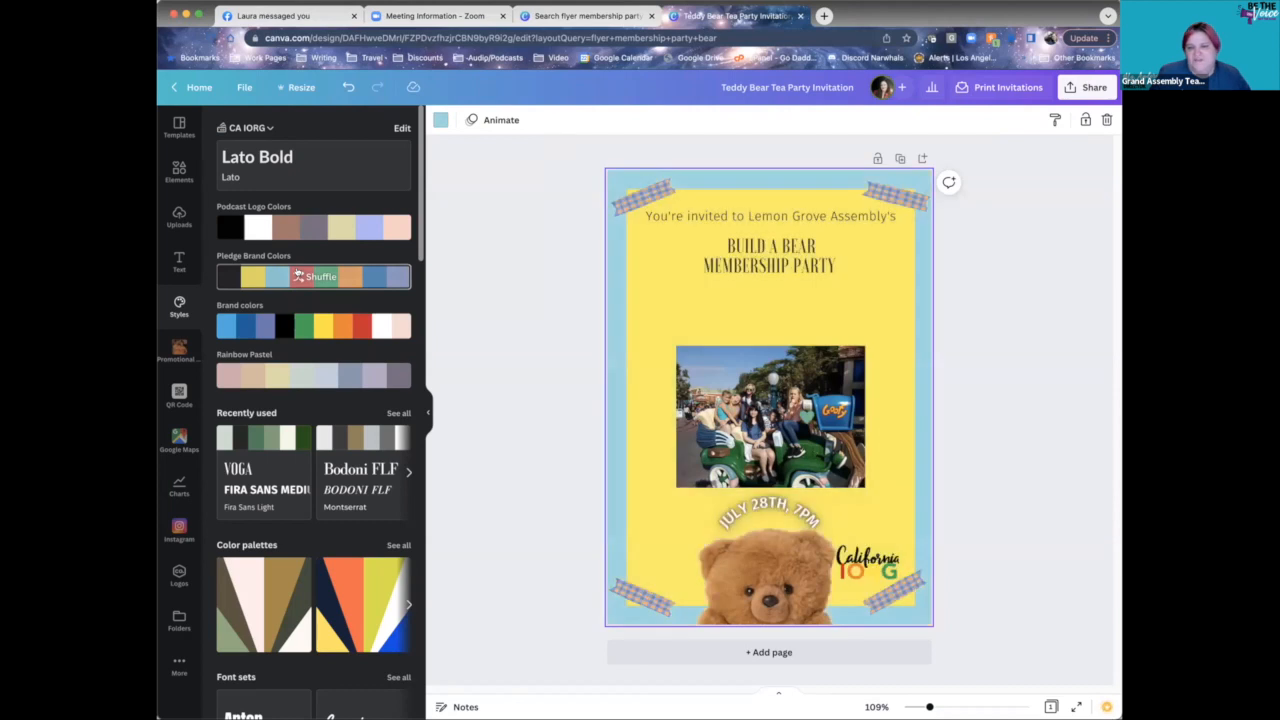
{"action": "left_click", "coordinate": [298, 276]}
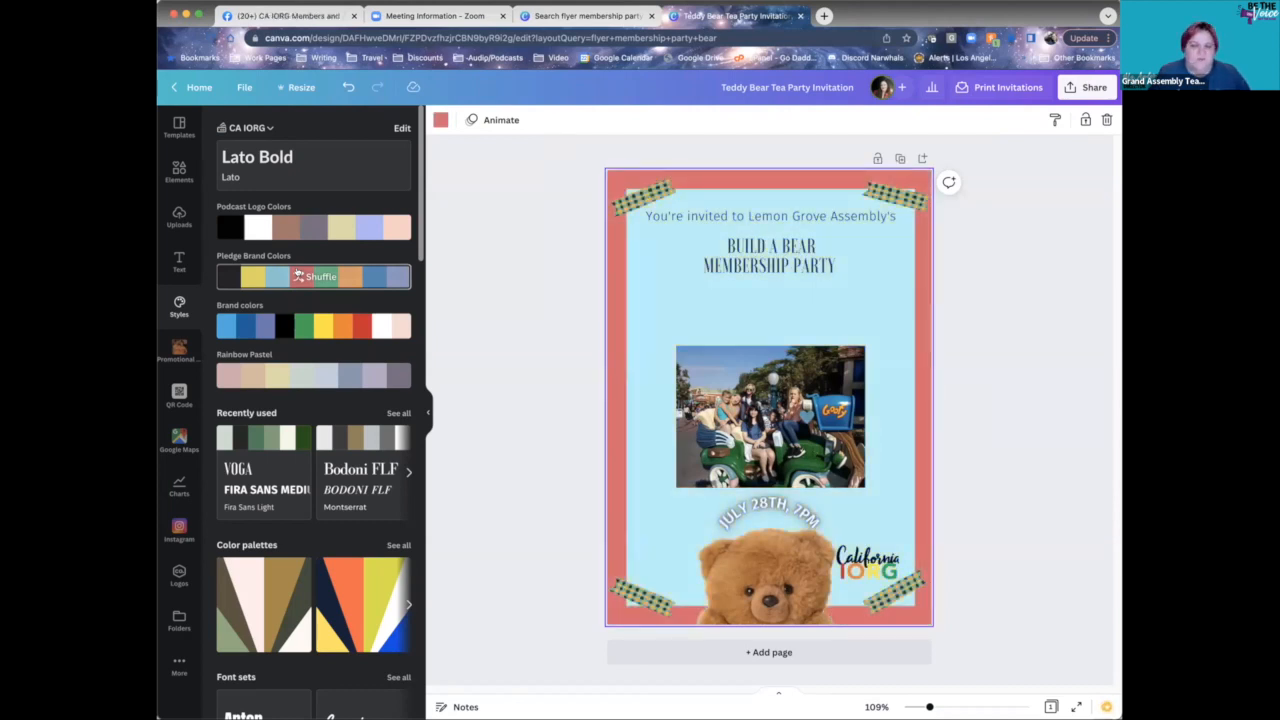
{"action": "left_click", "coordinate": [298, 276]}
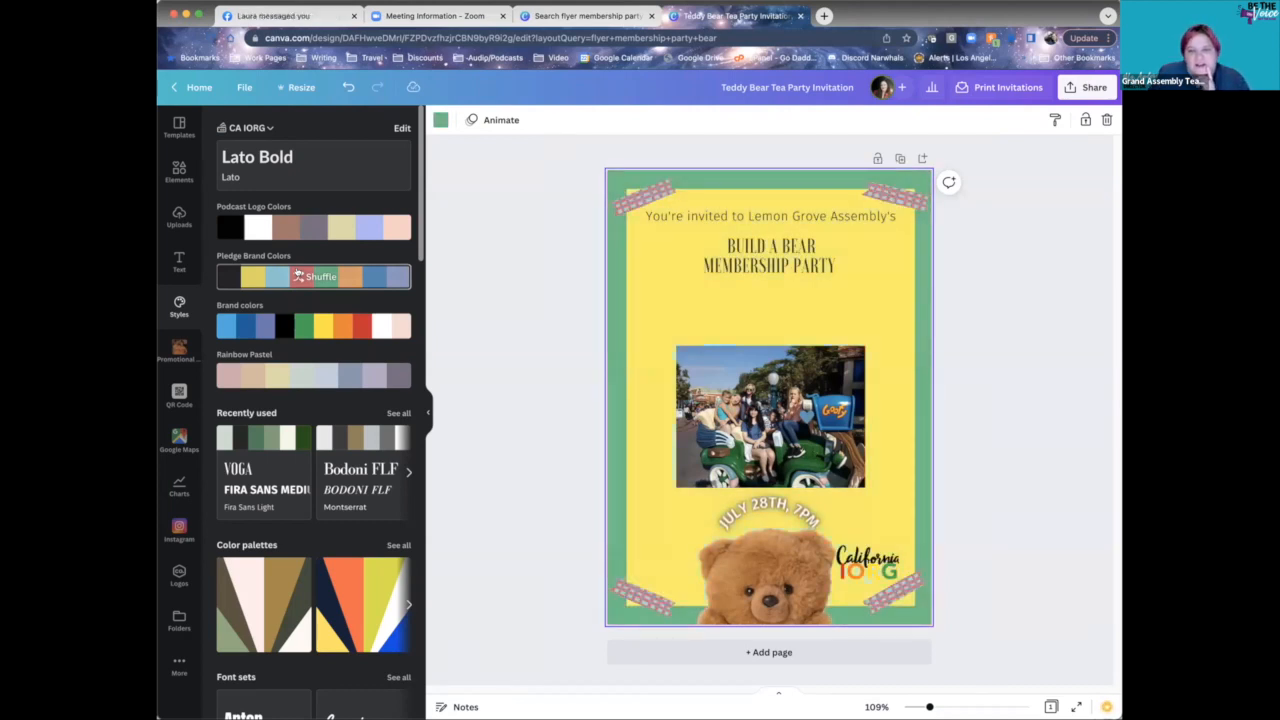
{"action": "left_click", "coordinate": [298, 276]}
{"action": "left_click", "coordinate": [298, 276]}
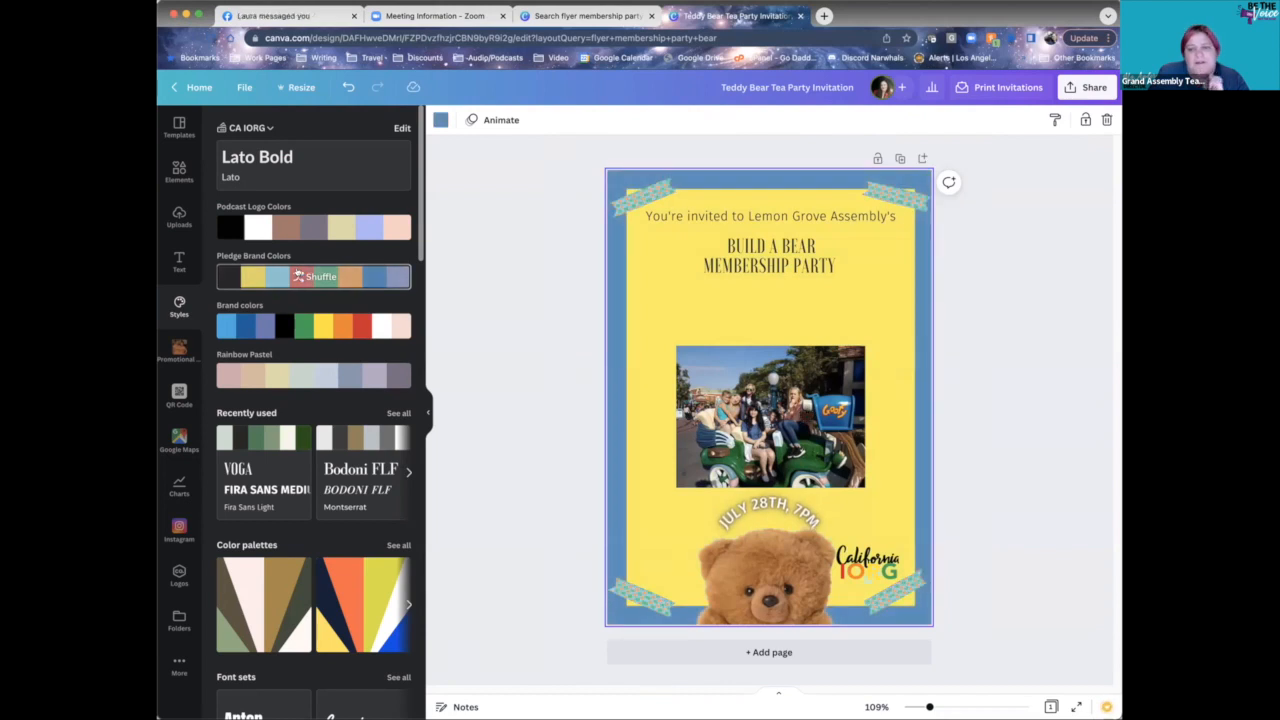
{"action": "left_click", "coordinate": [298, 276]}
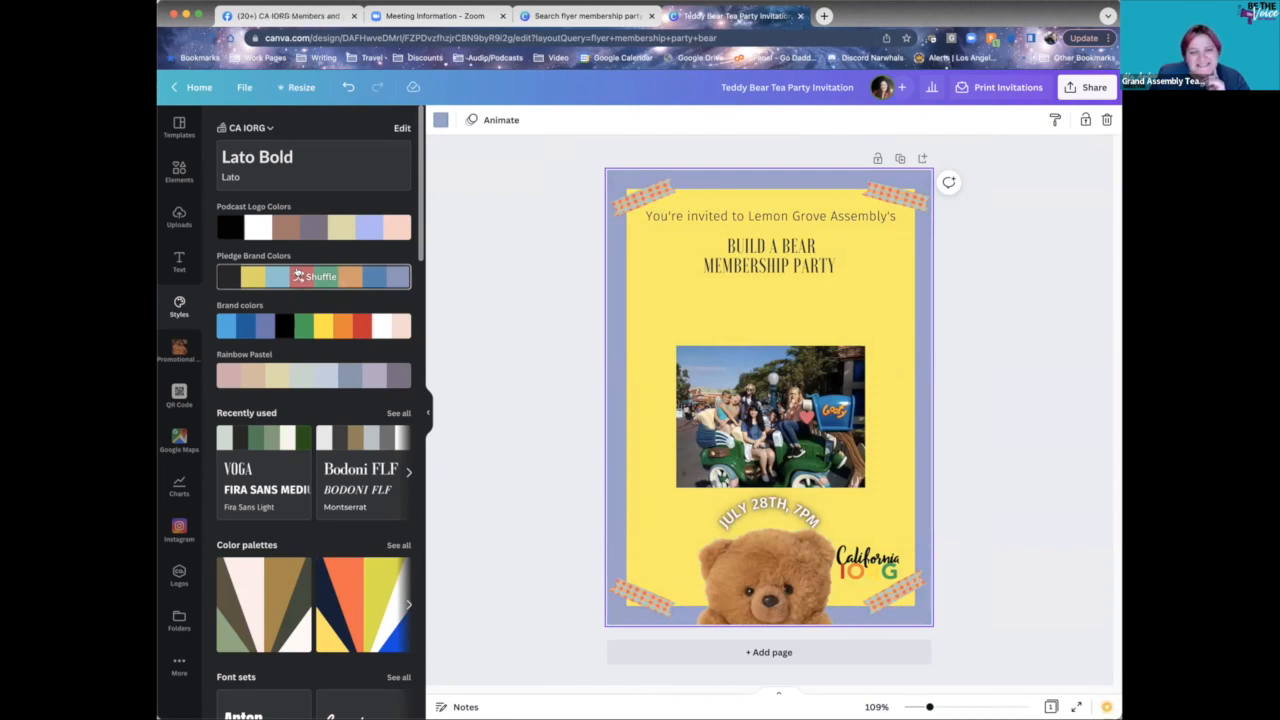
{"action": "left_click", "coordinate": [298, 276]}
{"action": "left_click", "coordinate": [298, 276]}
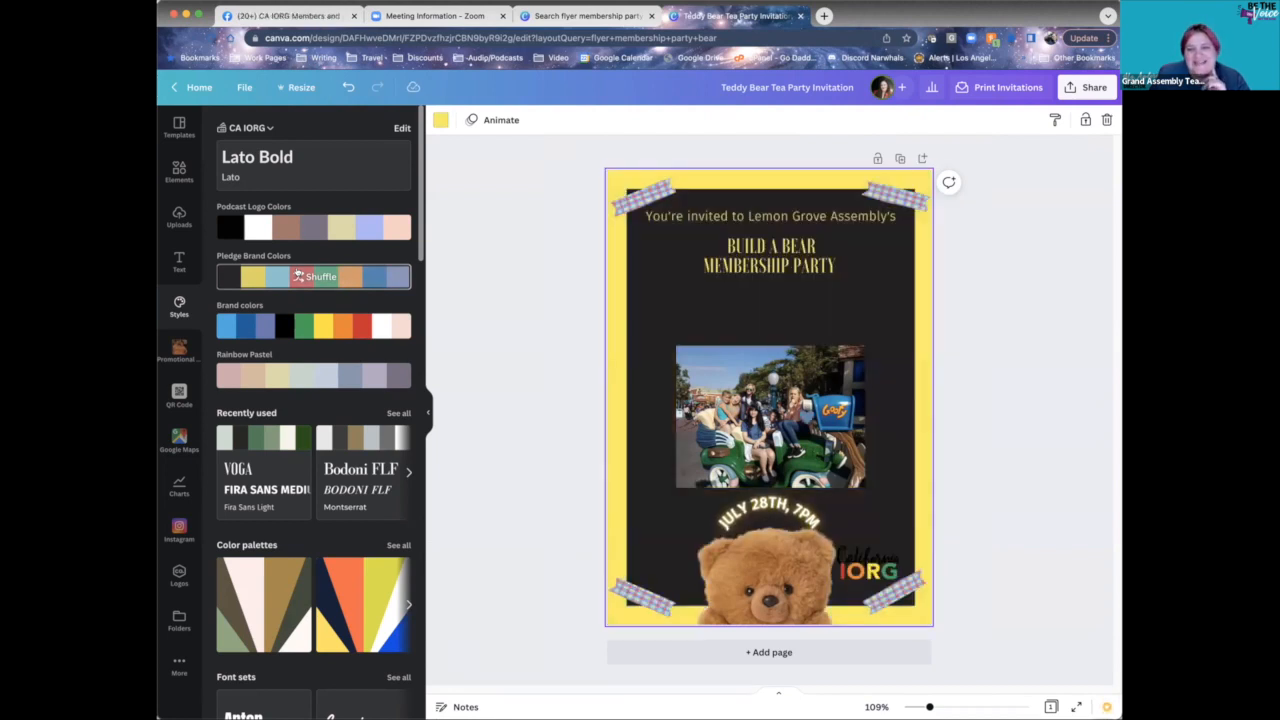
- Try several Podcast Logo Colors mixes, then apply the cream and sage-green palette
{"action": "left_click", "coordinate": [308, 228]}
{"action": "left_click", "coordinate": [311, 228]}
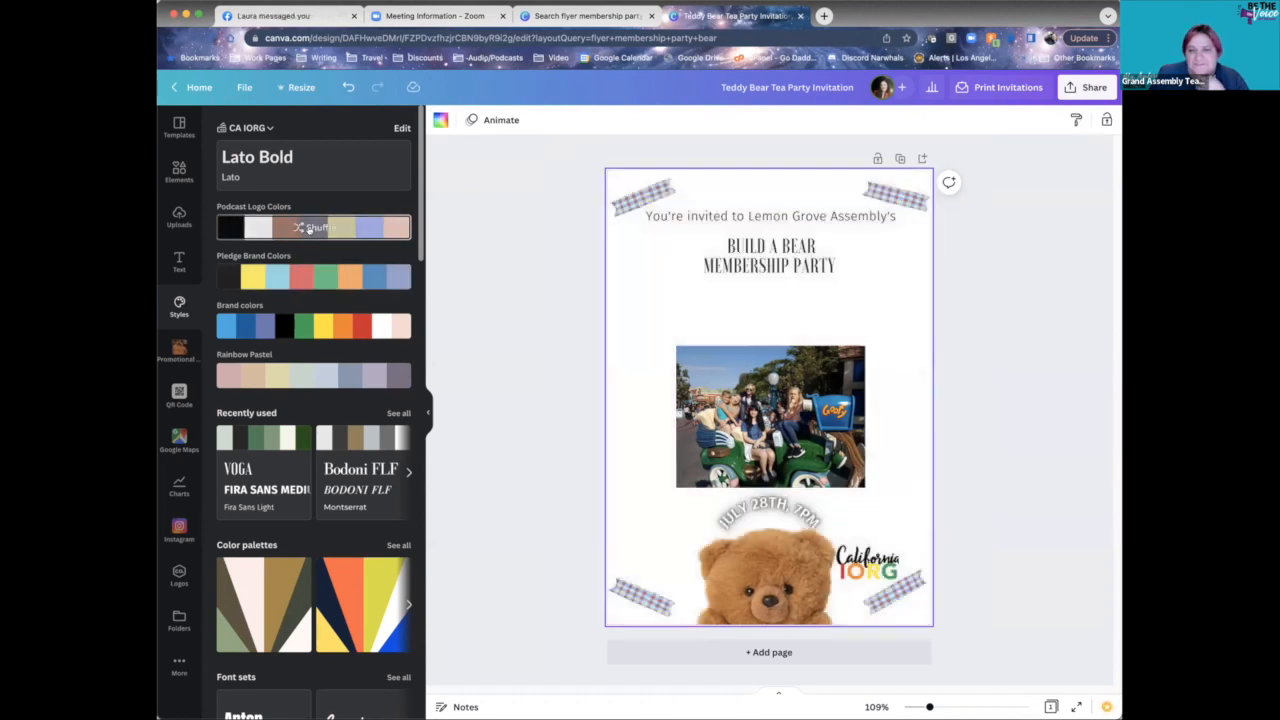
{"action": "left_click", "coordinate": [311, 228]}
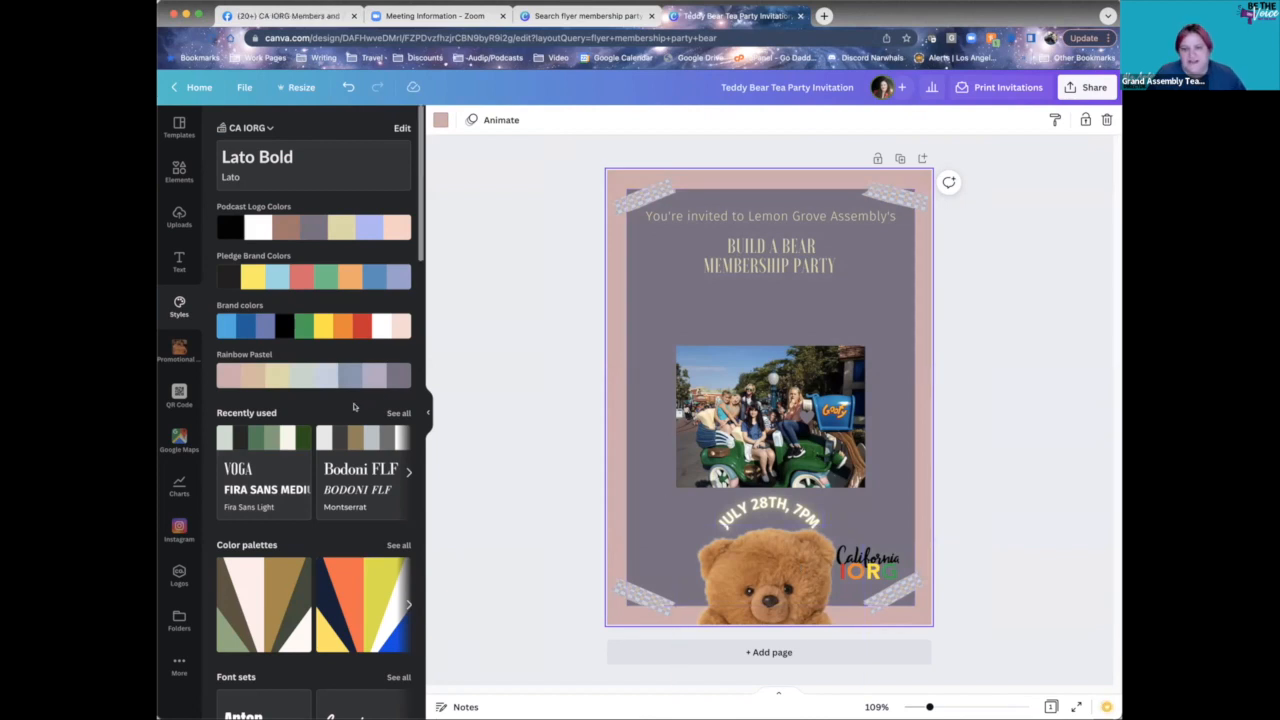
{"action": "left_click", "coordinate": [266, 440]}
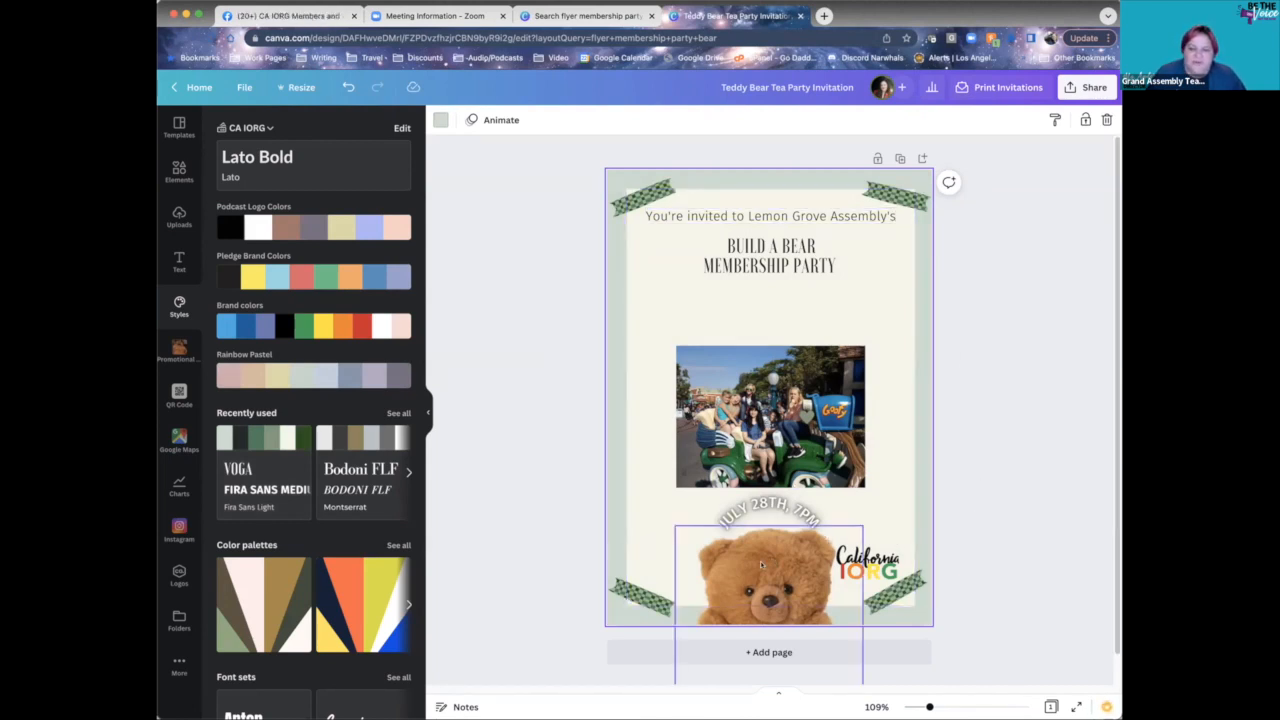
- Select the flyer's inner background panel and bring up its colour choices
{"action": "left_click", "coordinate": [838, 537]}
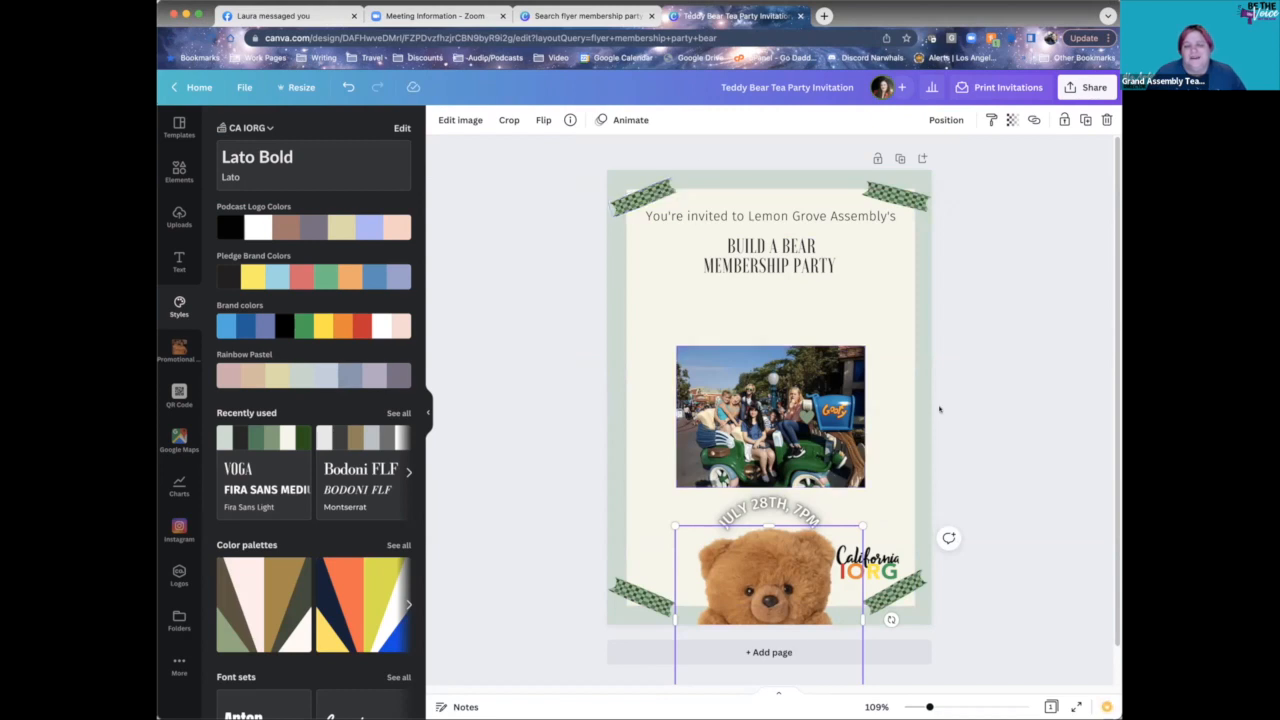
{"action": "left_click", "coordinate": [640, 197]}
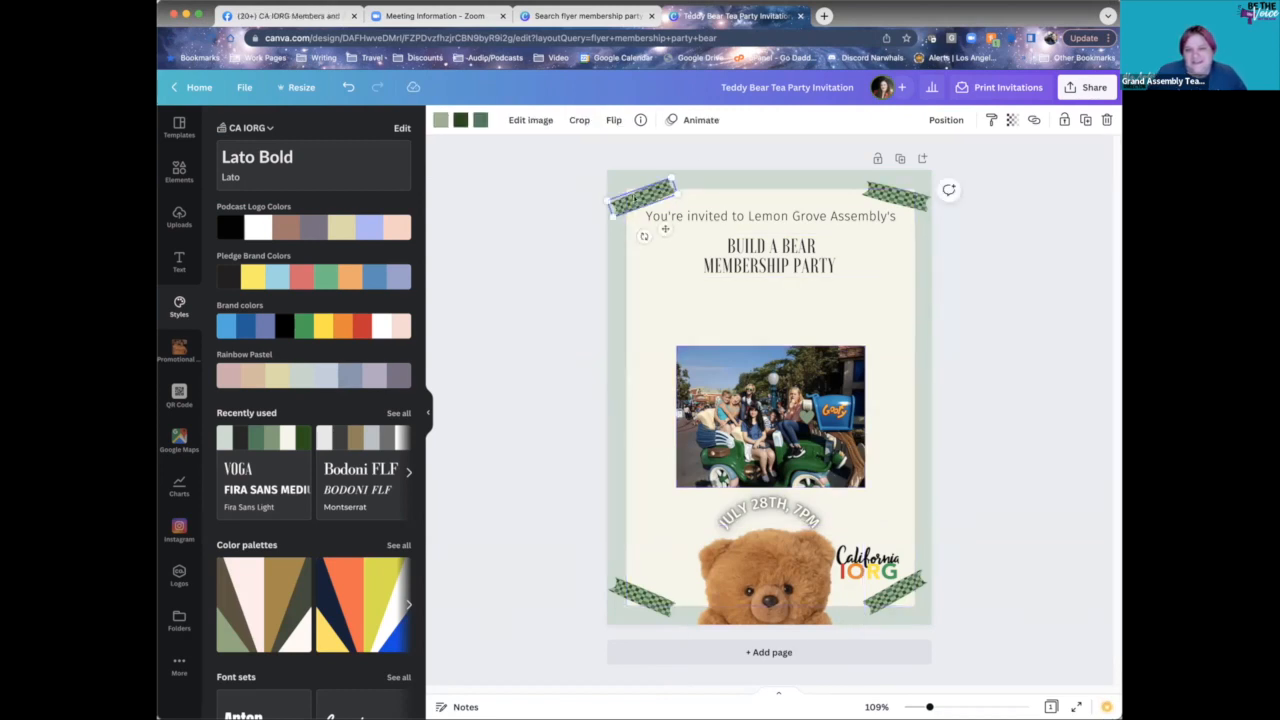
{"action": "left_click", "coordinate": [717, 292]}
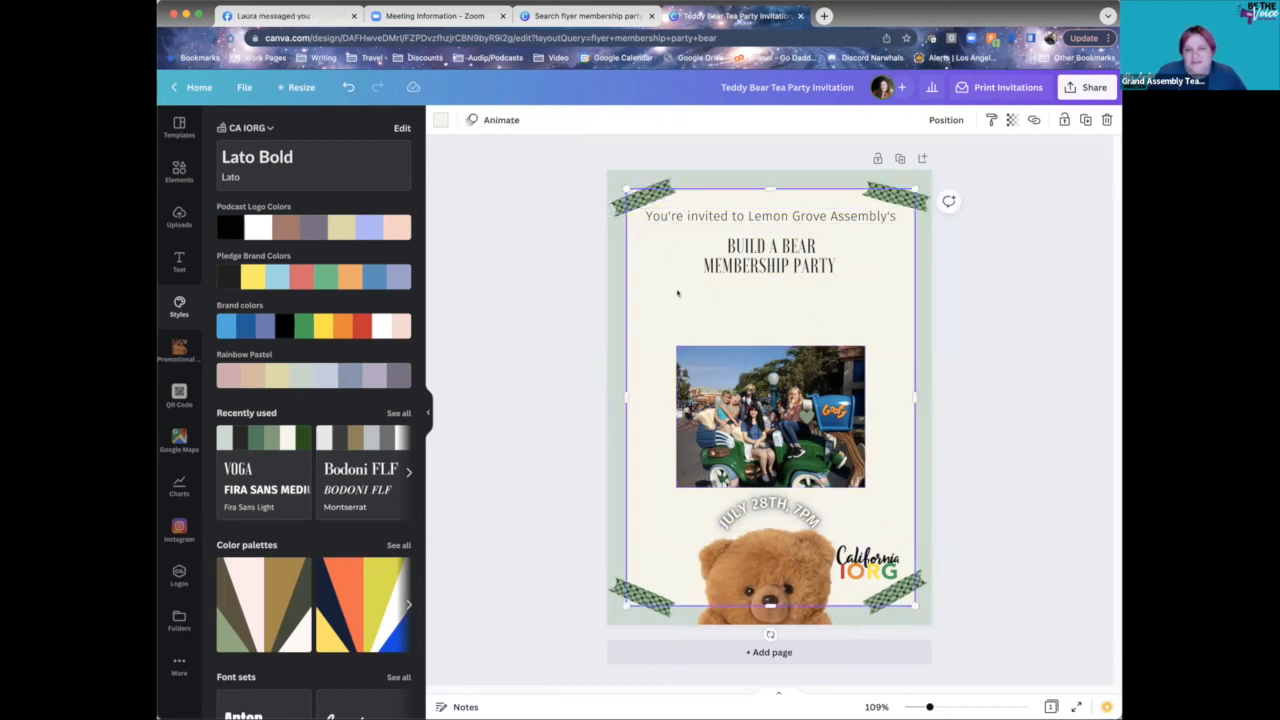
{"action": "left_click", "coordinate": [440, 121]}
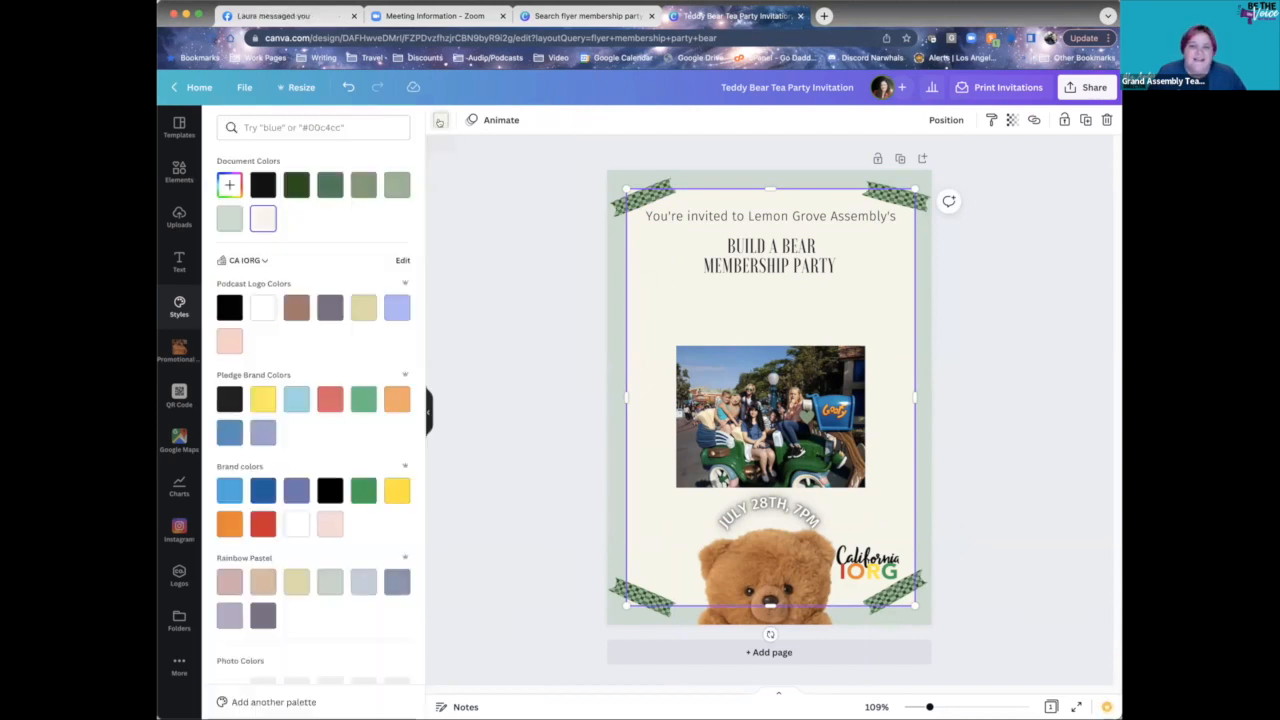
- Try dark green, black, mid green and grey-green, settling the inner panel on light sage green
{"action": "left_click", "coordinate": [296, 185]}
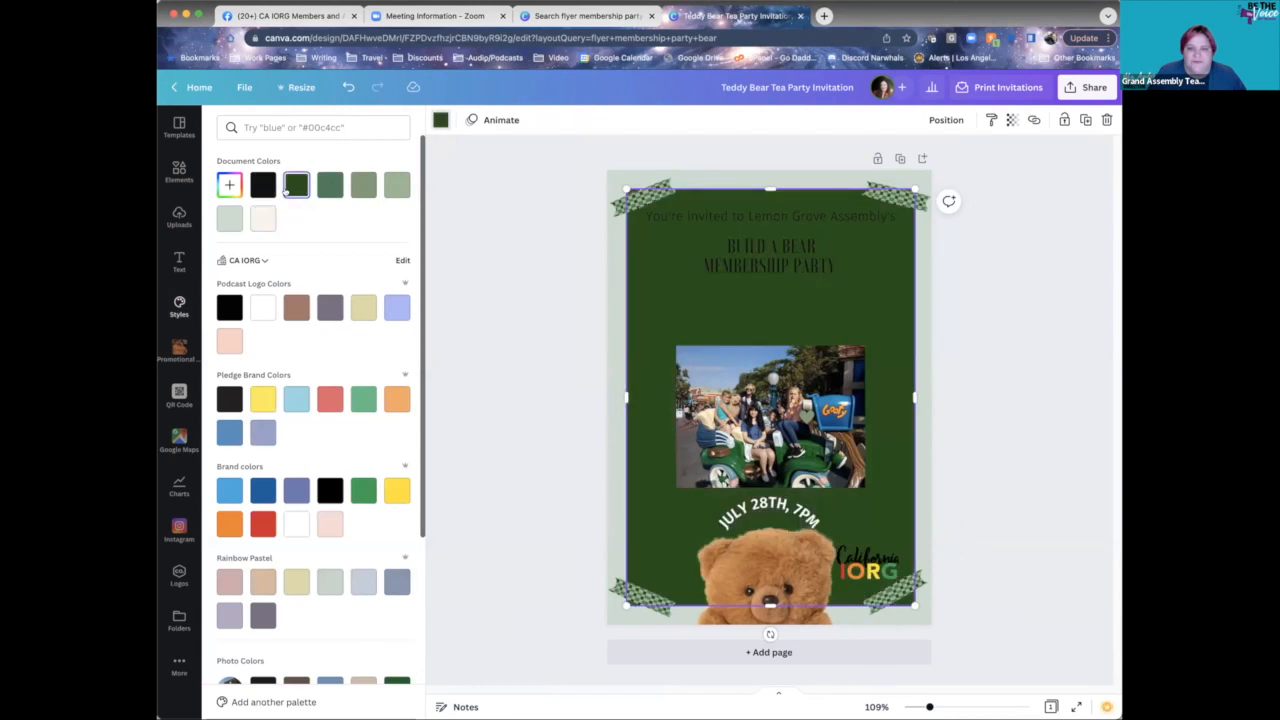
{"action": "left_click", "coordinate": [263, 185]}
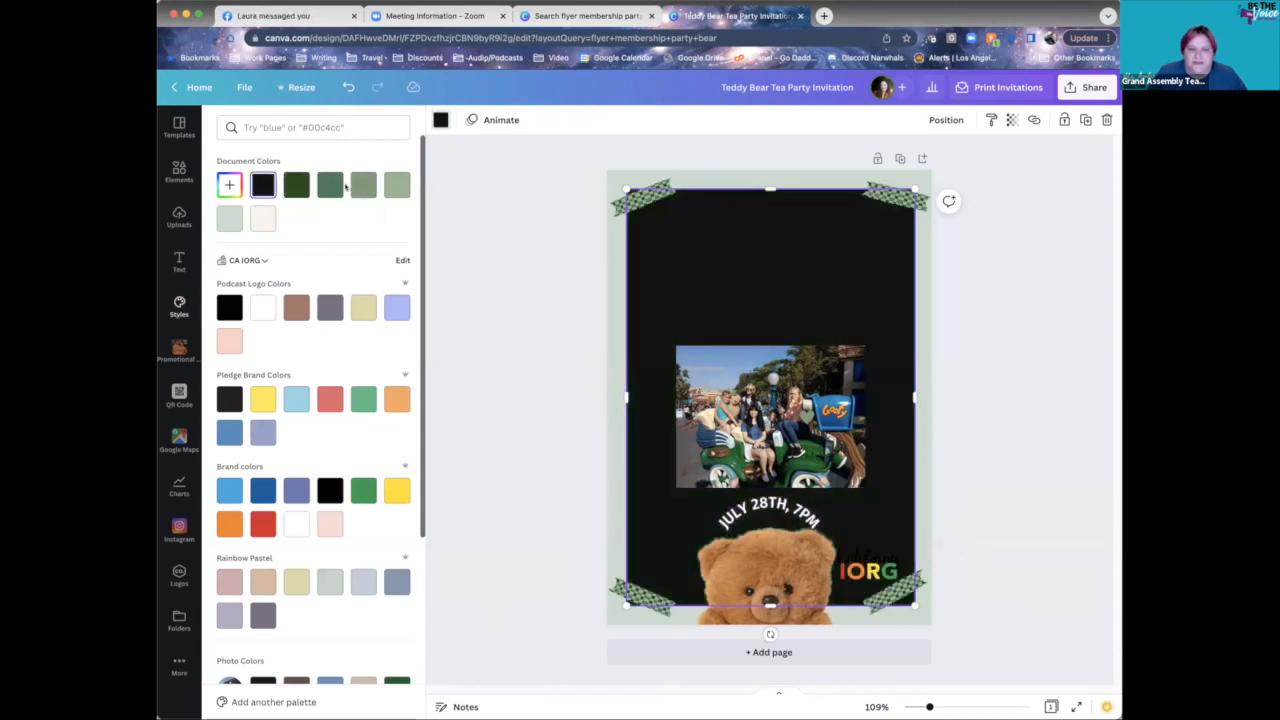
{"action": "left_click", "coordinate": [338, 185]}
{"action": "left_click", "coordinate": [361, 186]}
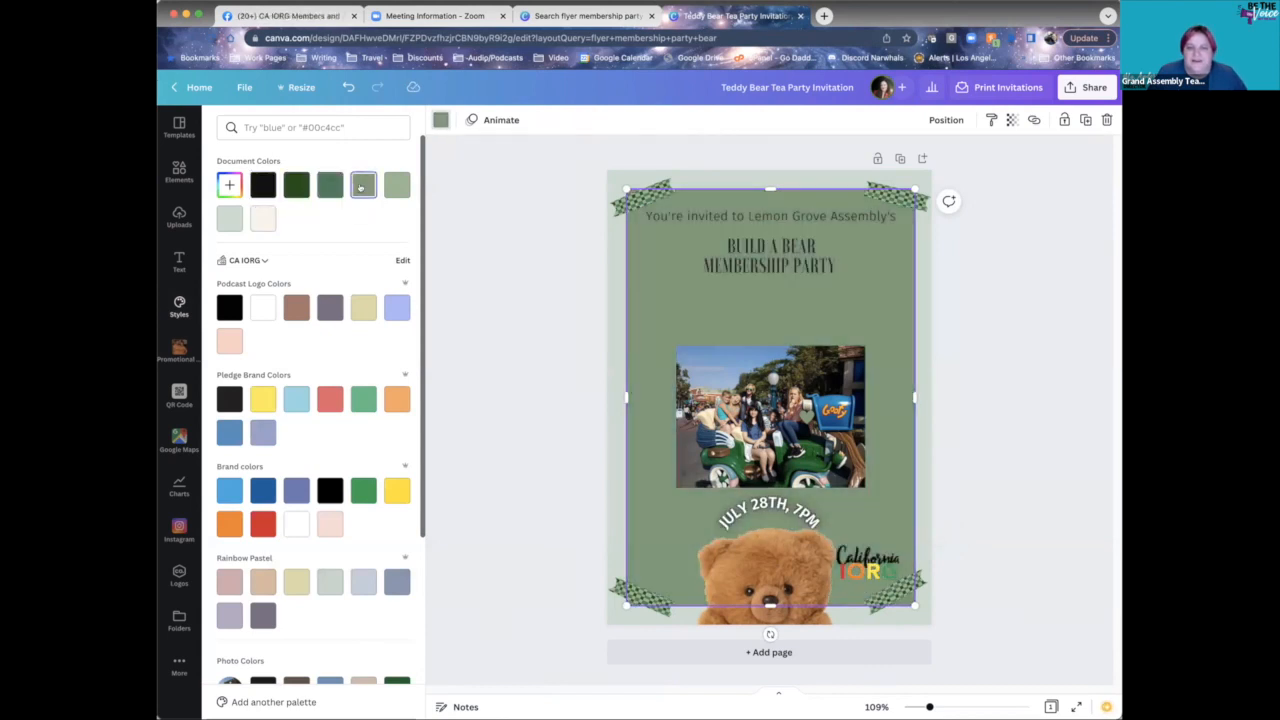
{"action": "left_click", "coordinate": [390, 187]}
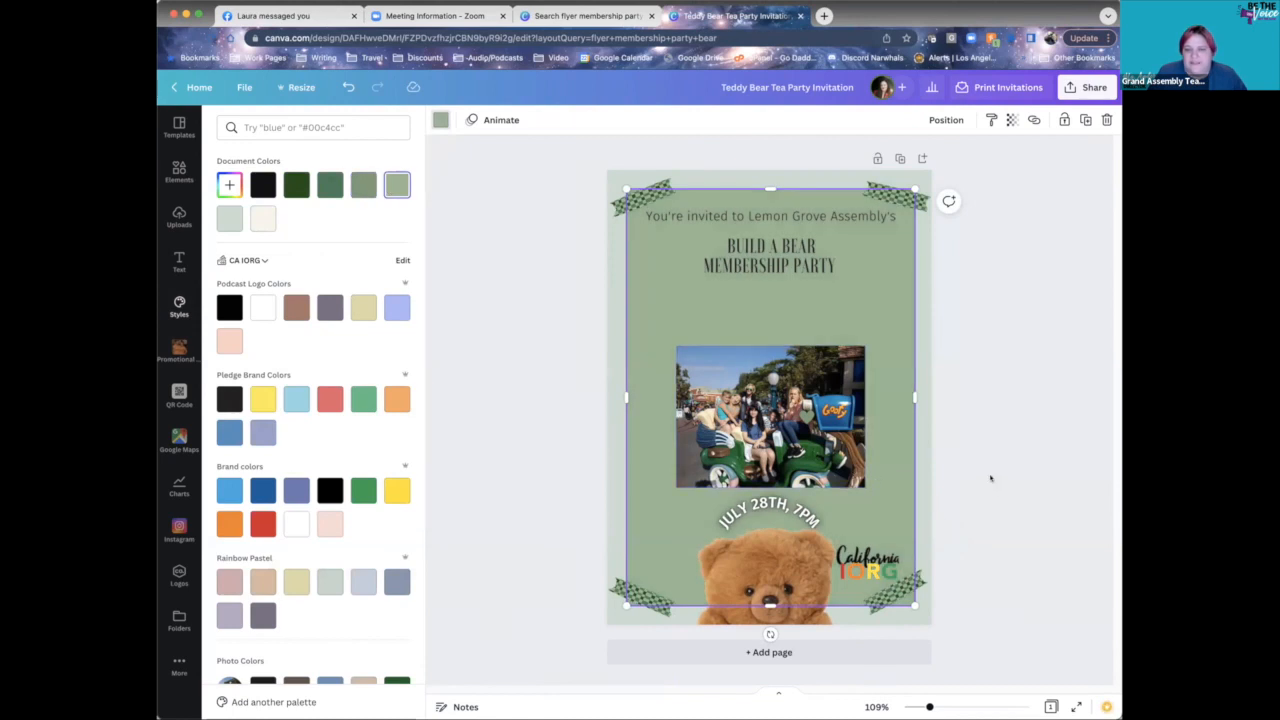
{"action": "left_click", "coordinate": [818, 568]}
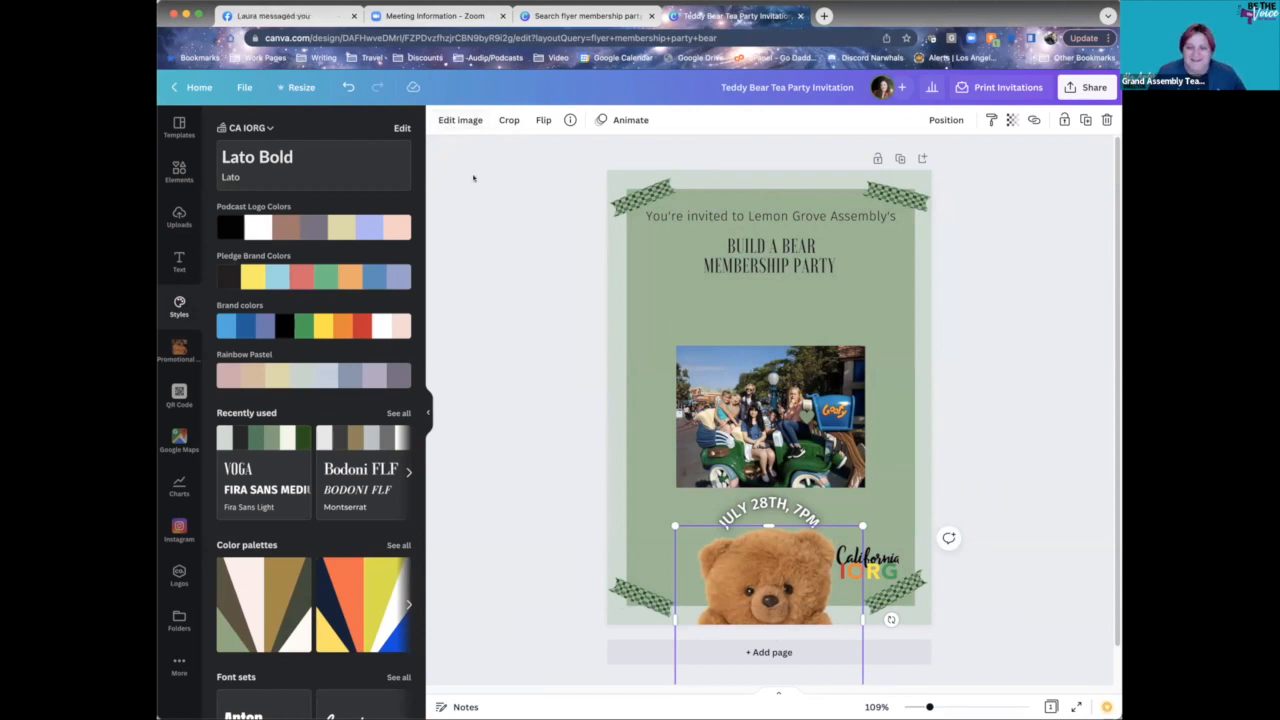
- Preview ColorMix Marine on the teddy bear, then apply Arctic to make it bright blue
{"action": "left_click", "coordinate": [462, 121]}
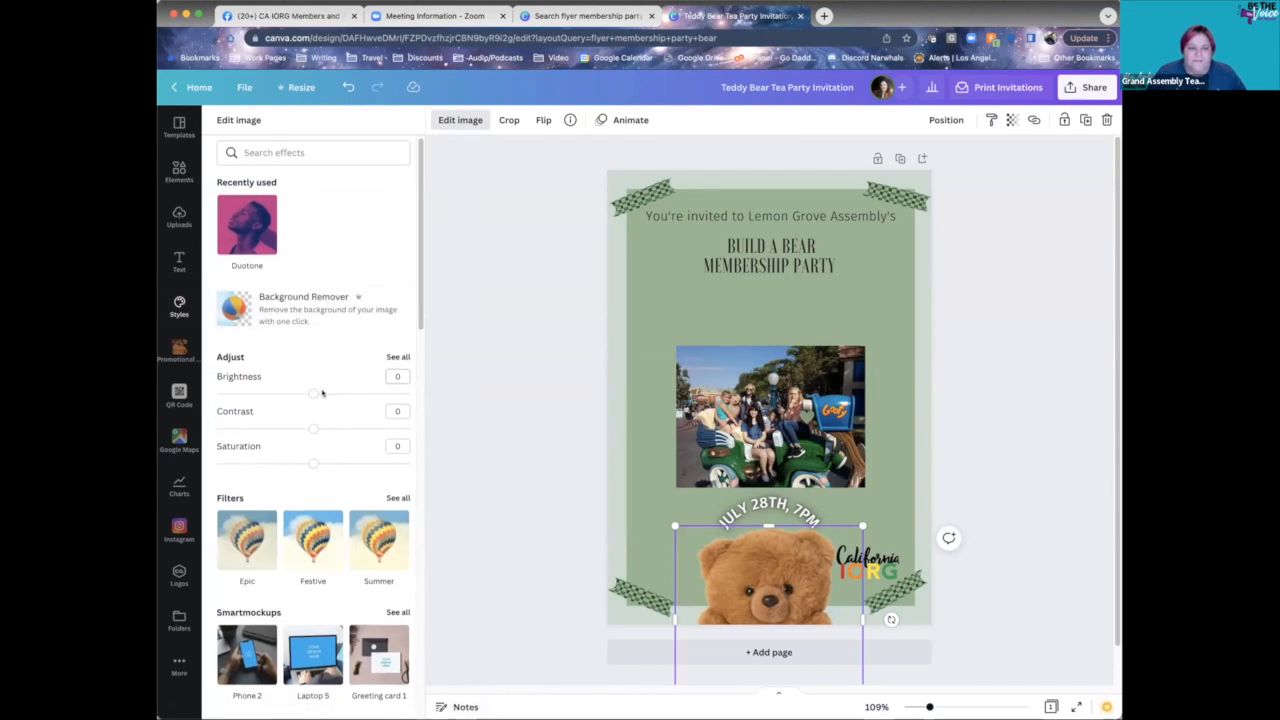
{"action": "scroll", "coordinate": [322, 393], "scroll_direction": "down", "scroll_amount": 5}
{"action": "scroll", "coordinate": [324, 387], "scroll_direction": "down", "scroll_amount": 10}
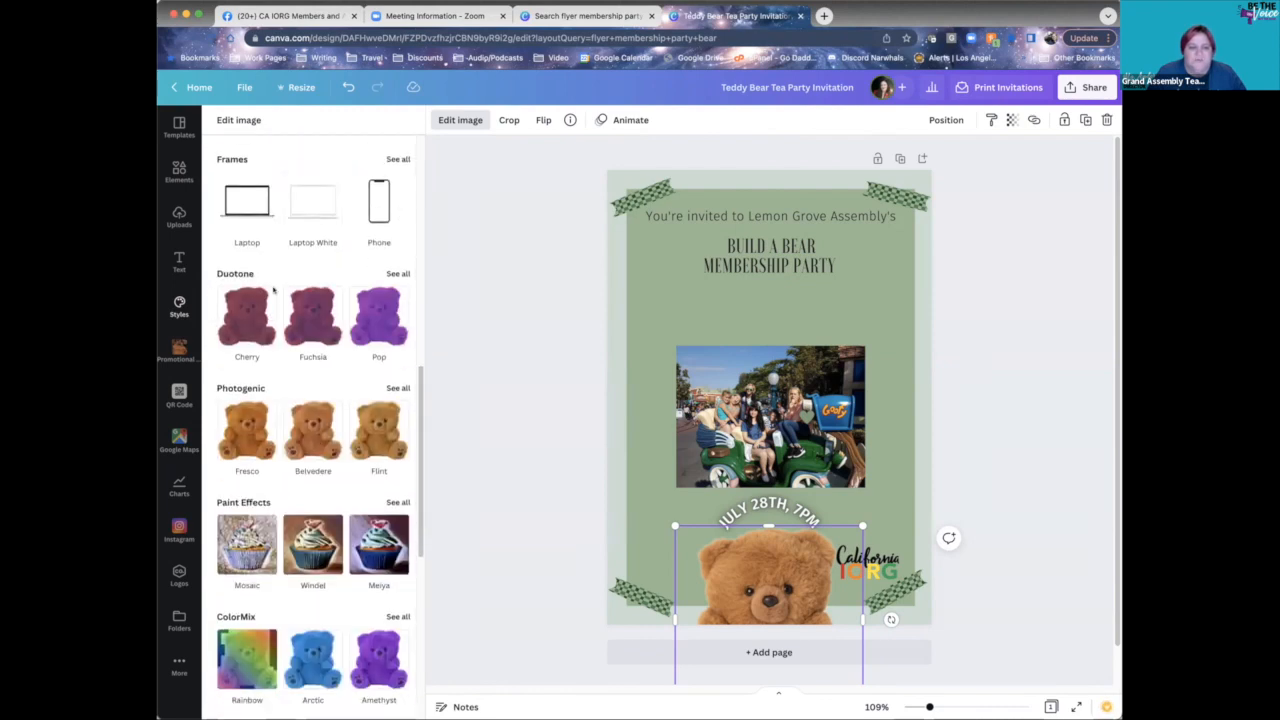
{"action": "scroll", "coordinate": [272, 440], "scroll_direction": "down", "scroll_amount": 7}
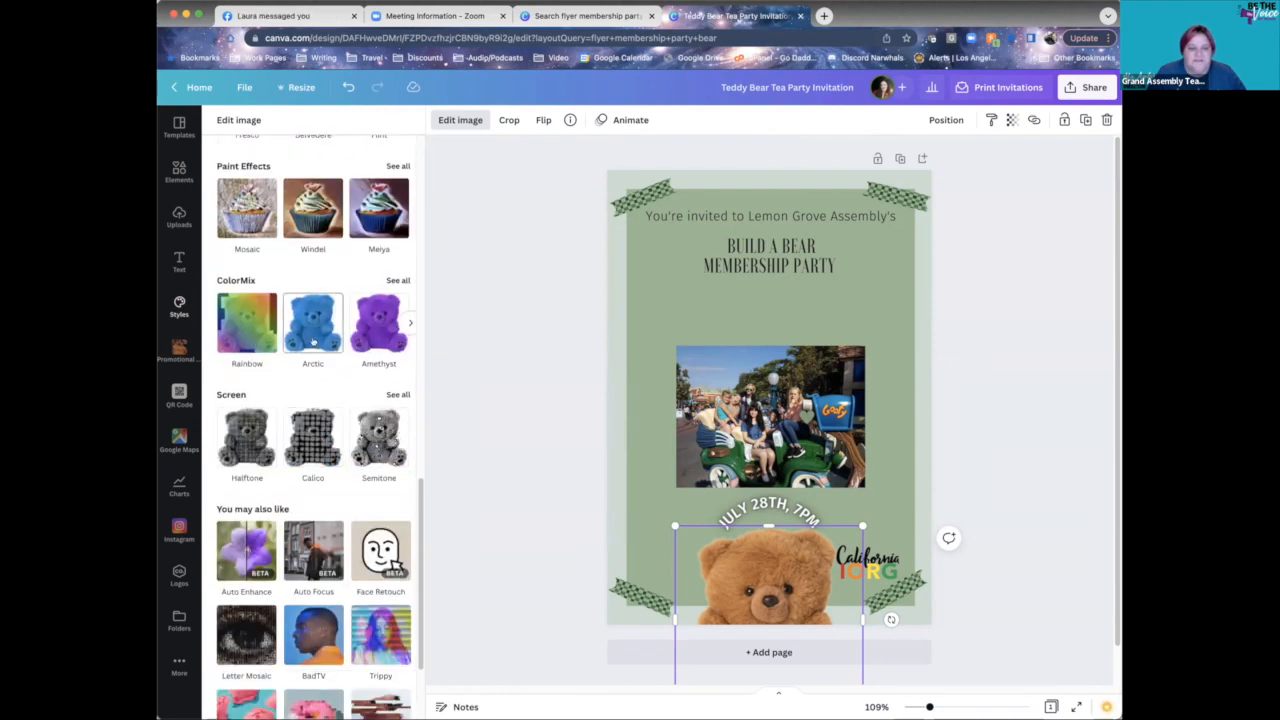
{"action": "scroll", "coordinate": [333, 441], "scroll_direction": "down", "scroll_amount": 3}
{"action": "scroll", "coordinate": [333, 441], "scroll_direction": "up", "scroll_amount": 9}
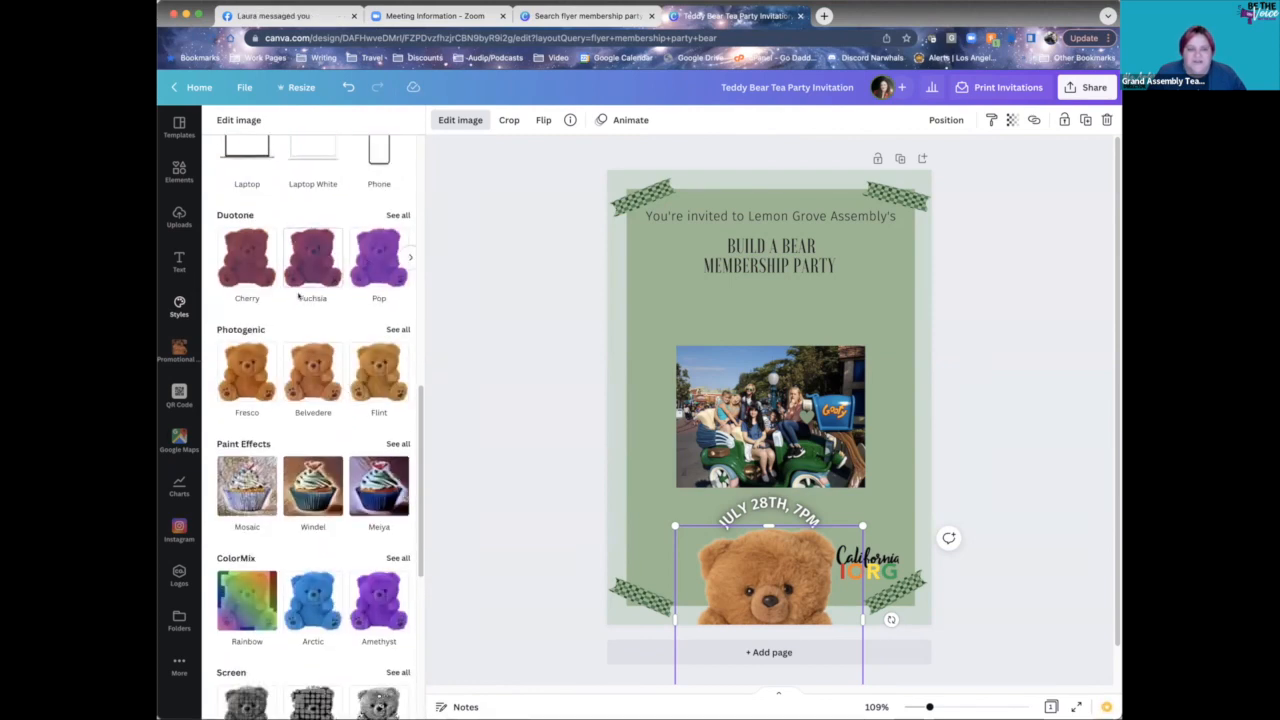
{"action": "left_click", "coordinate": [391, 560]}
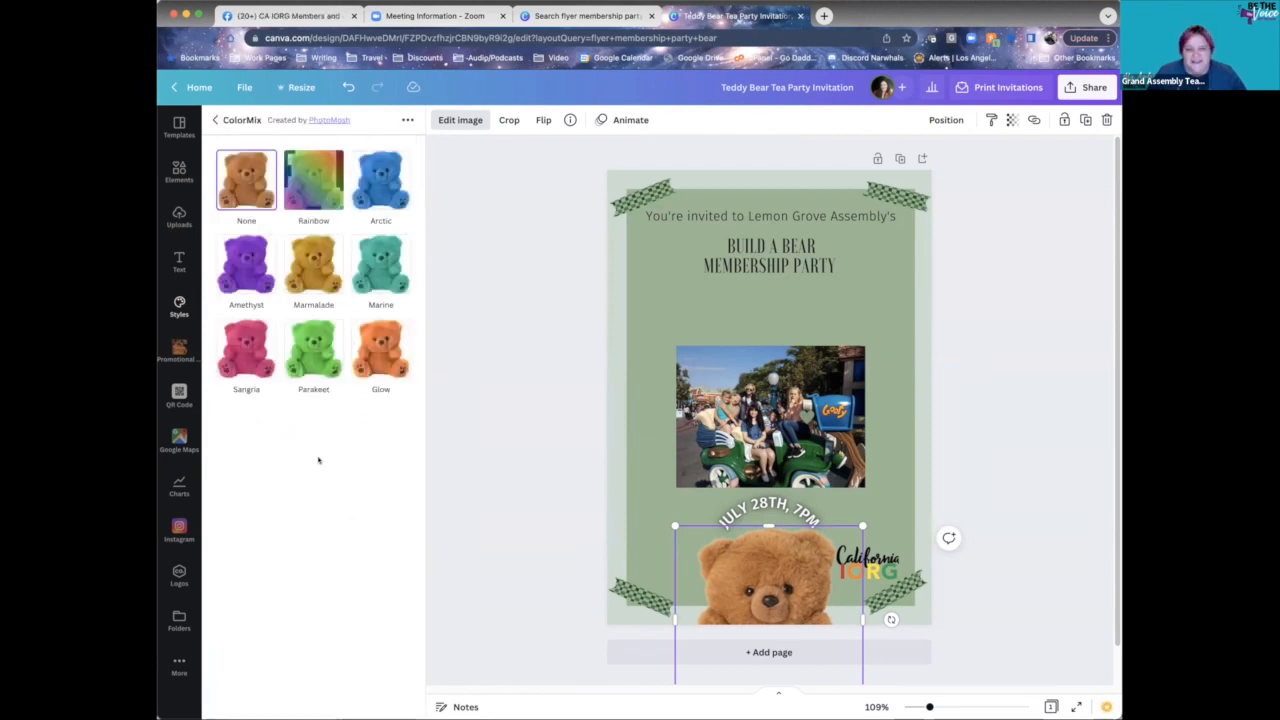
{"action": "left_click", "coordinate": [373, 265]}
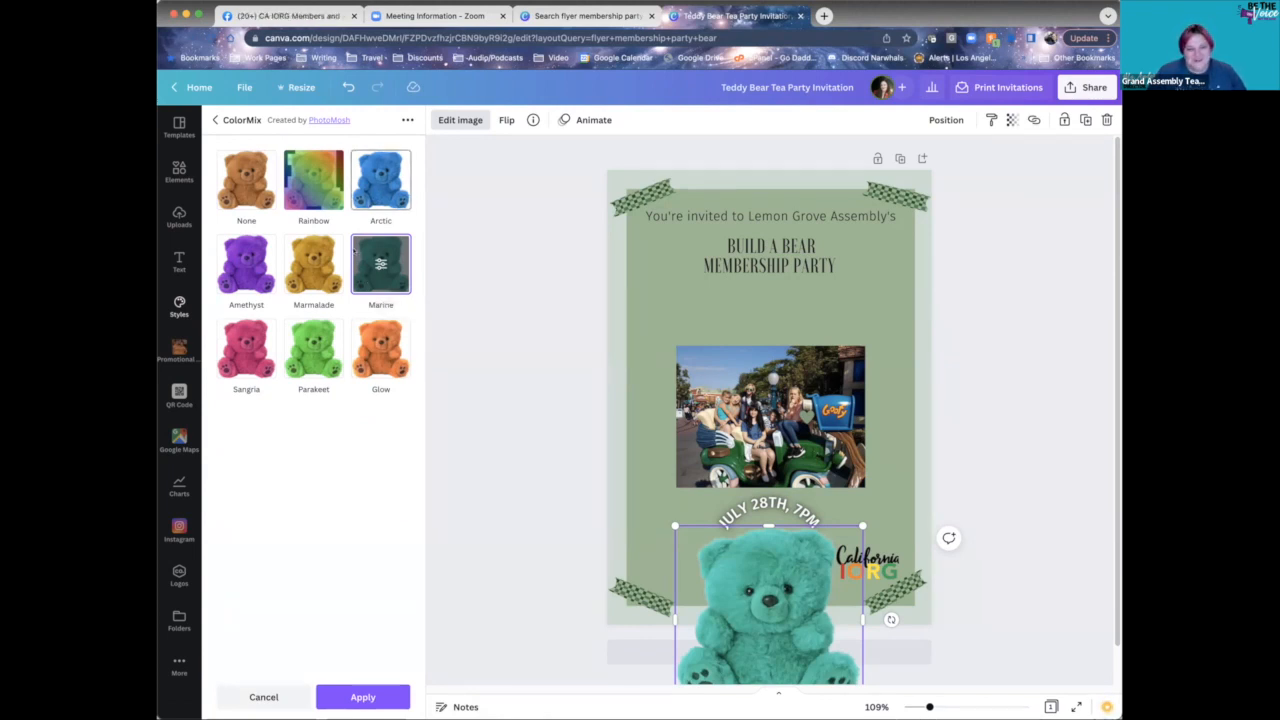
{"action": "left_click", "coordinate": [378, 174]}
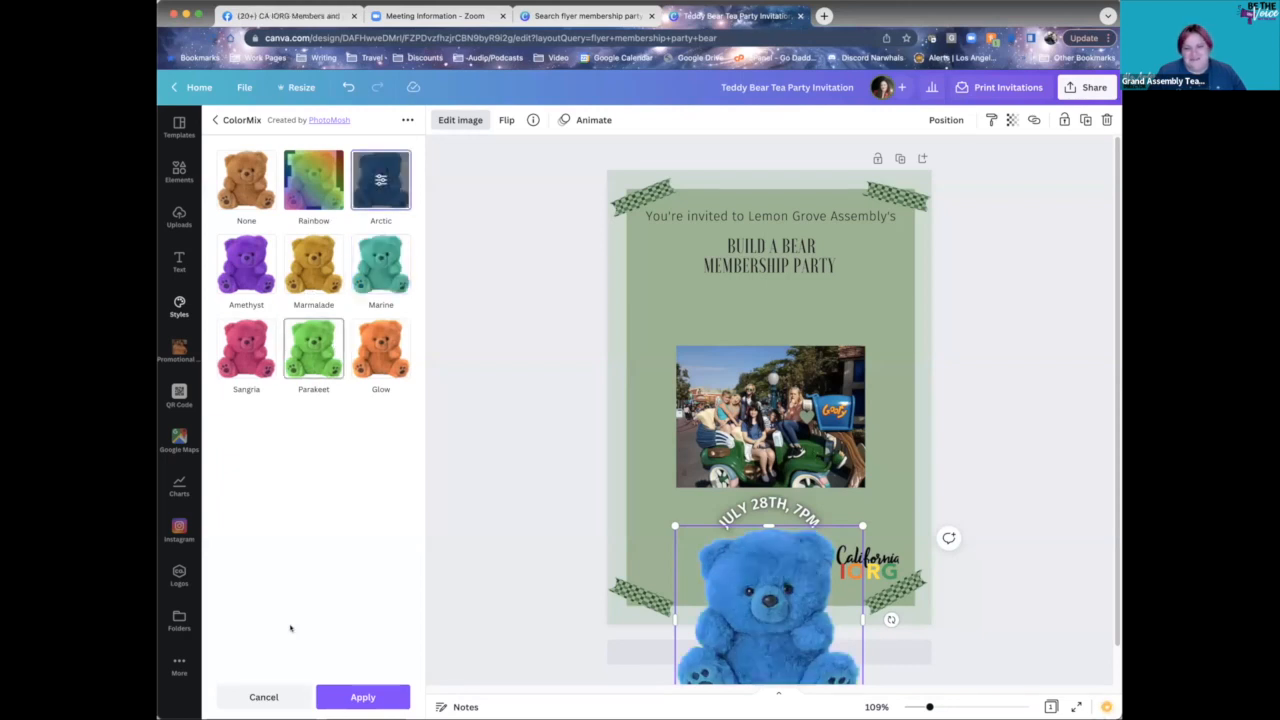
{"action": "left_click", "coordinate": [335, 699]}
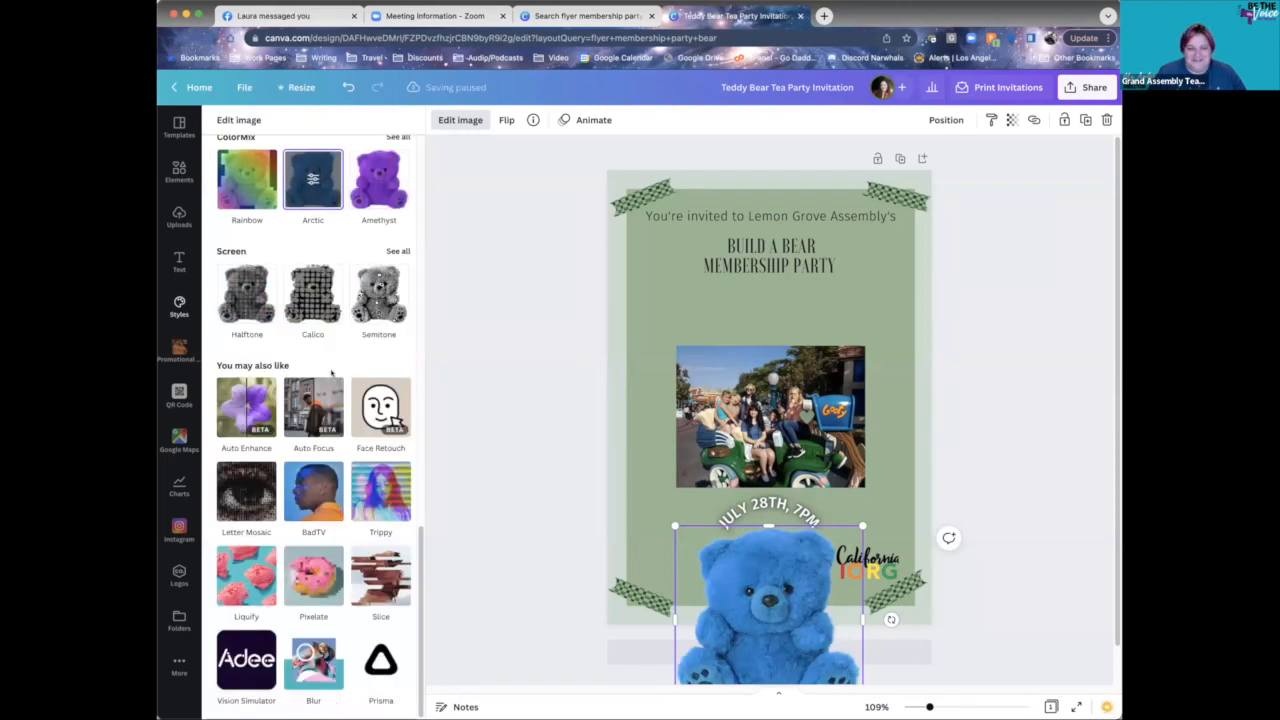
{"action": "left_click", "coordinate": [517, 380]}
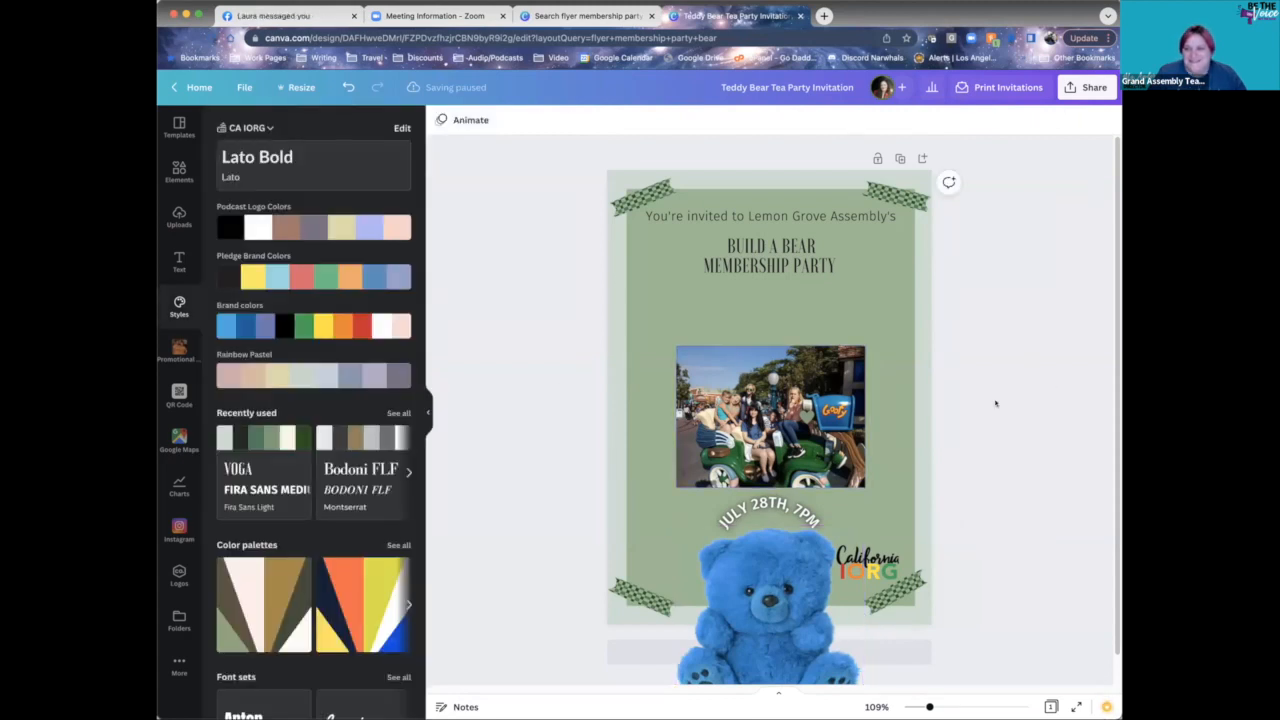
{"action": "left_click", "coordinate": [780, 601]}
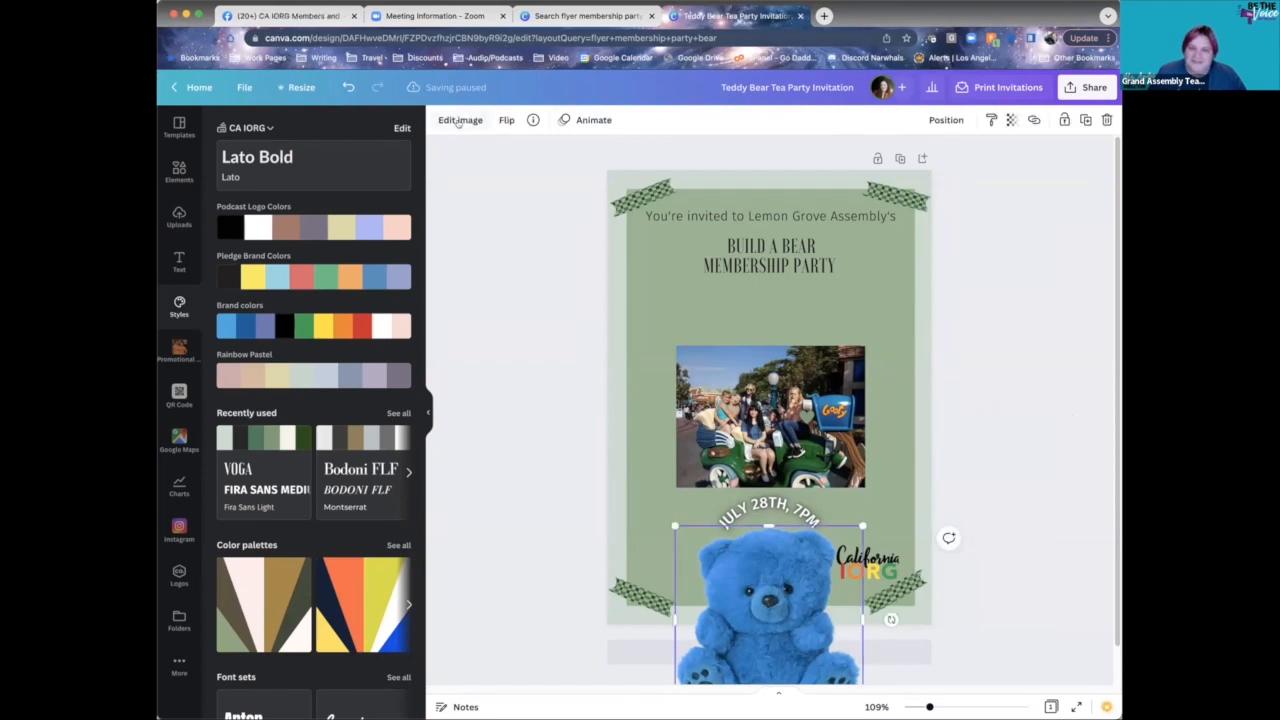
{"action": "left_click", "coordinate": [460, 120]}
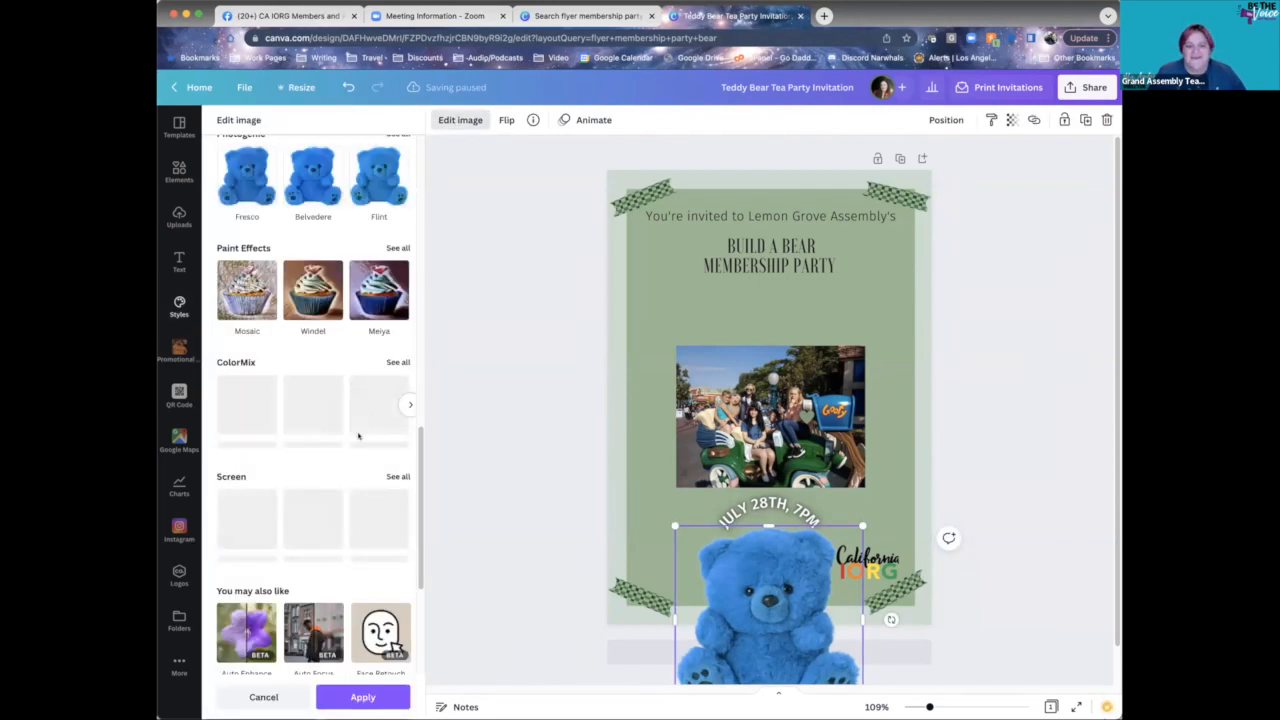
{"action": "scroll", "coordinate": [331, 411], "scroll_direction": "up", "scroll_amount": 2}
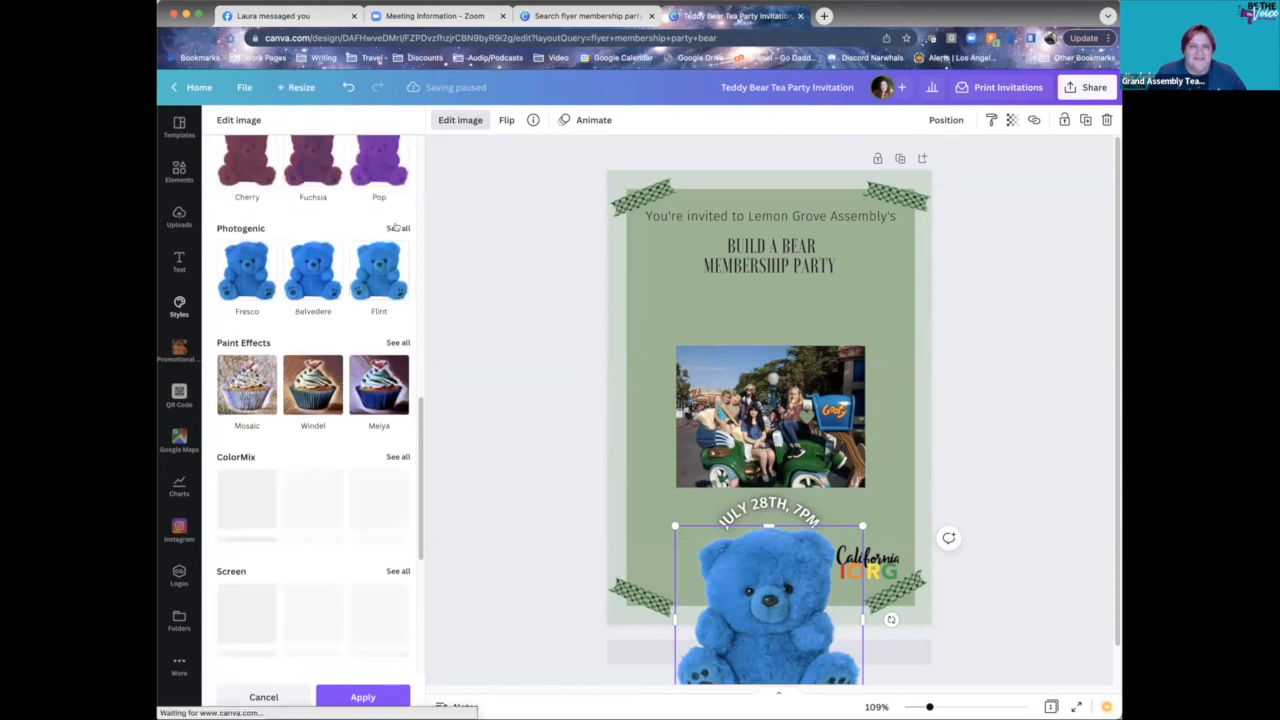
{"action": "left_click", "coordinate": [396, 228]}
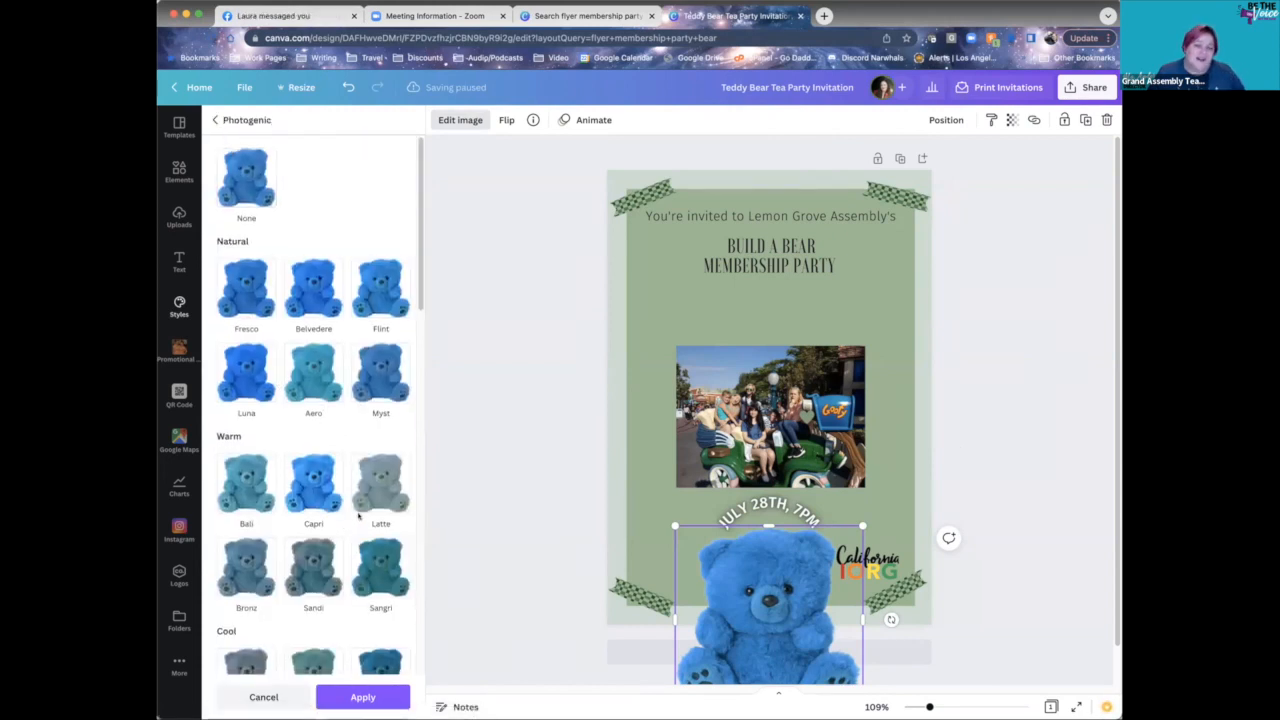
{"action": "scroll", "coordinate": [362, 530], "scroll_direction": "down", "scroll_amount": 5}
{"action": "left_click", "coordinate": [382, 512]}
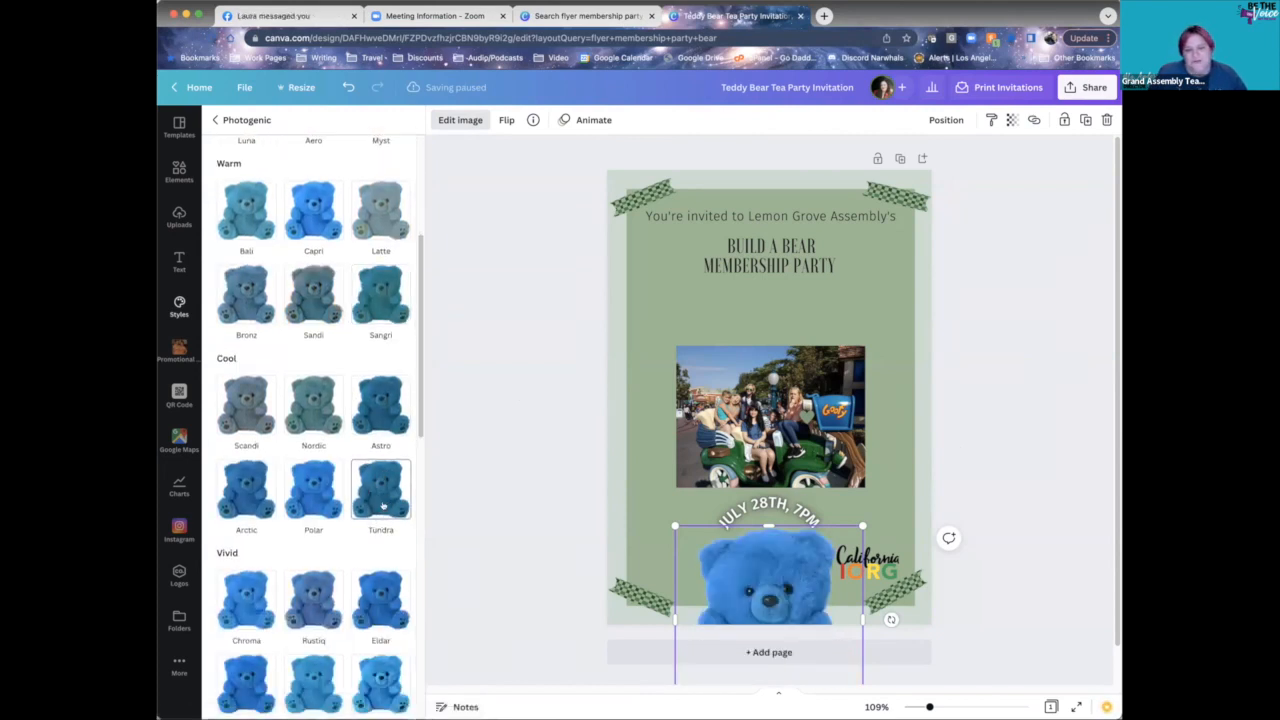
{"action": "left_click", "coordinate": [300, 597]}
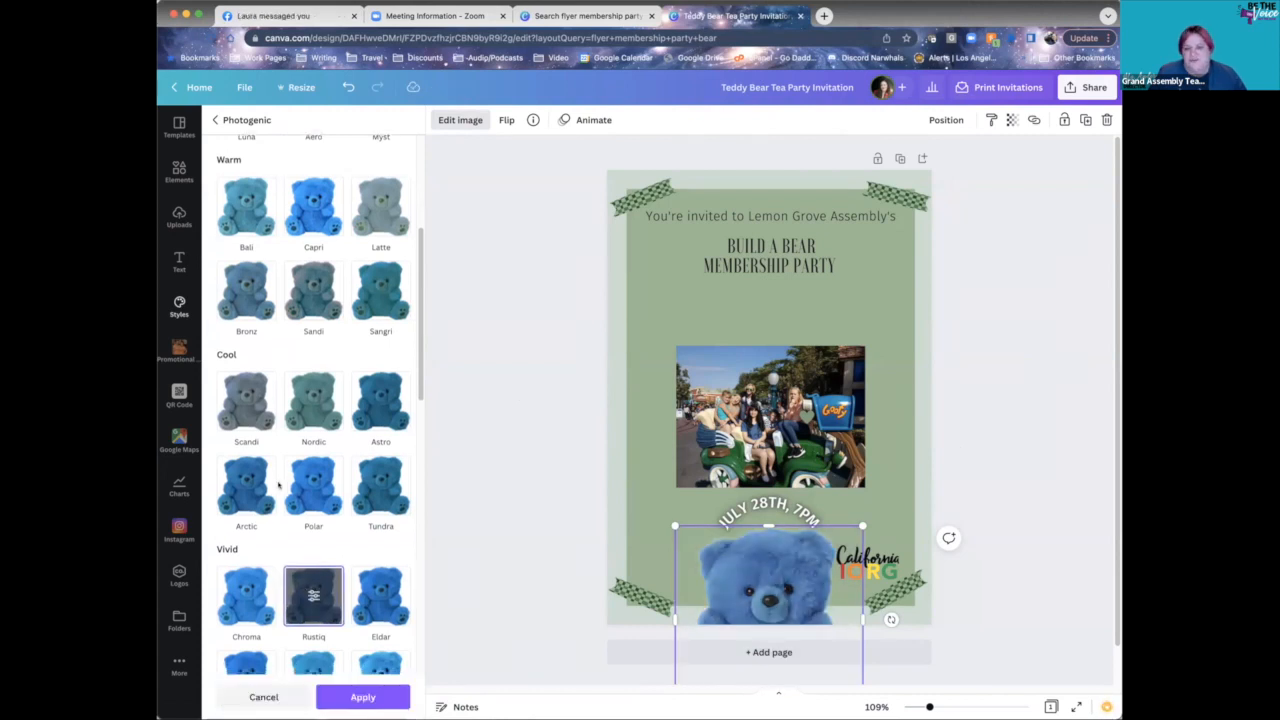
{"action": "scroll", "coordinate": [276, 484], "scroll_direction": "down", "scroll_amount": 3}
{"action": "left_click", "coordinate": [356, 697]}
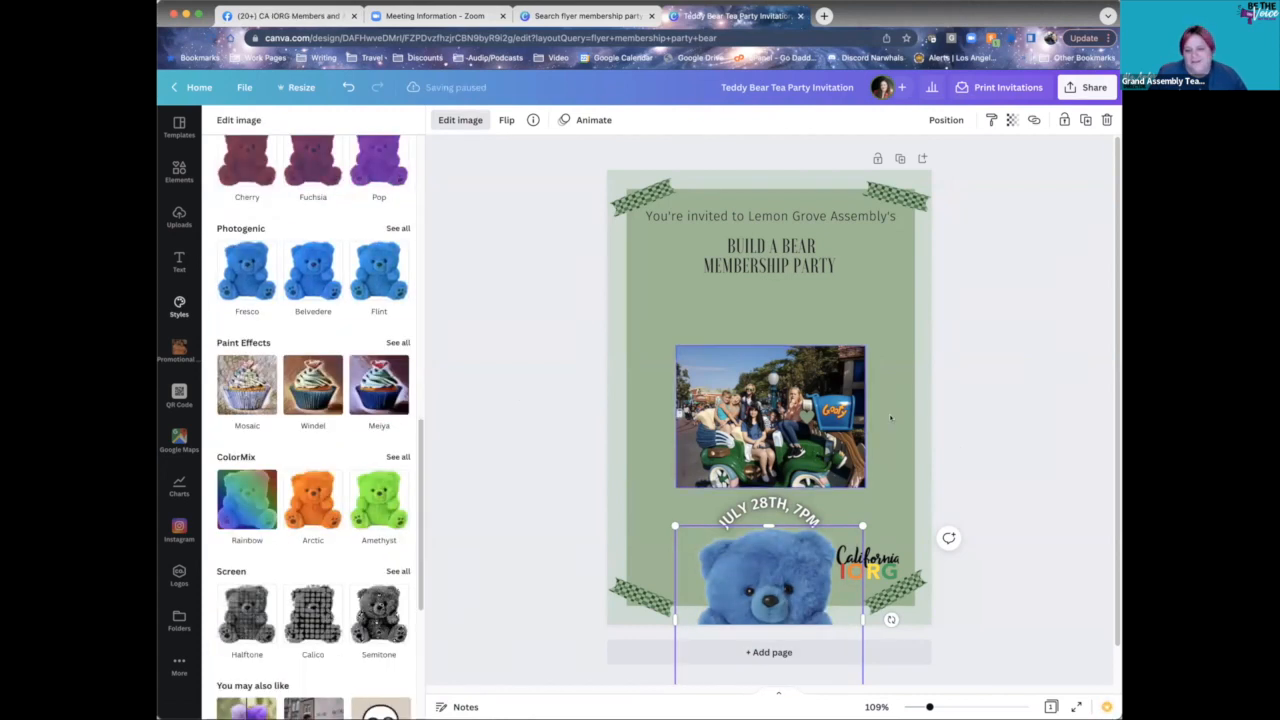
{"action": "left_click", "coordinate": [976, 326]}
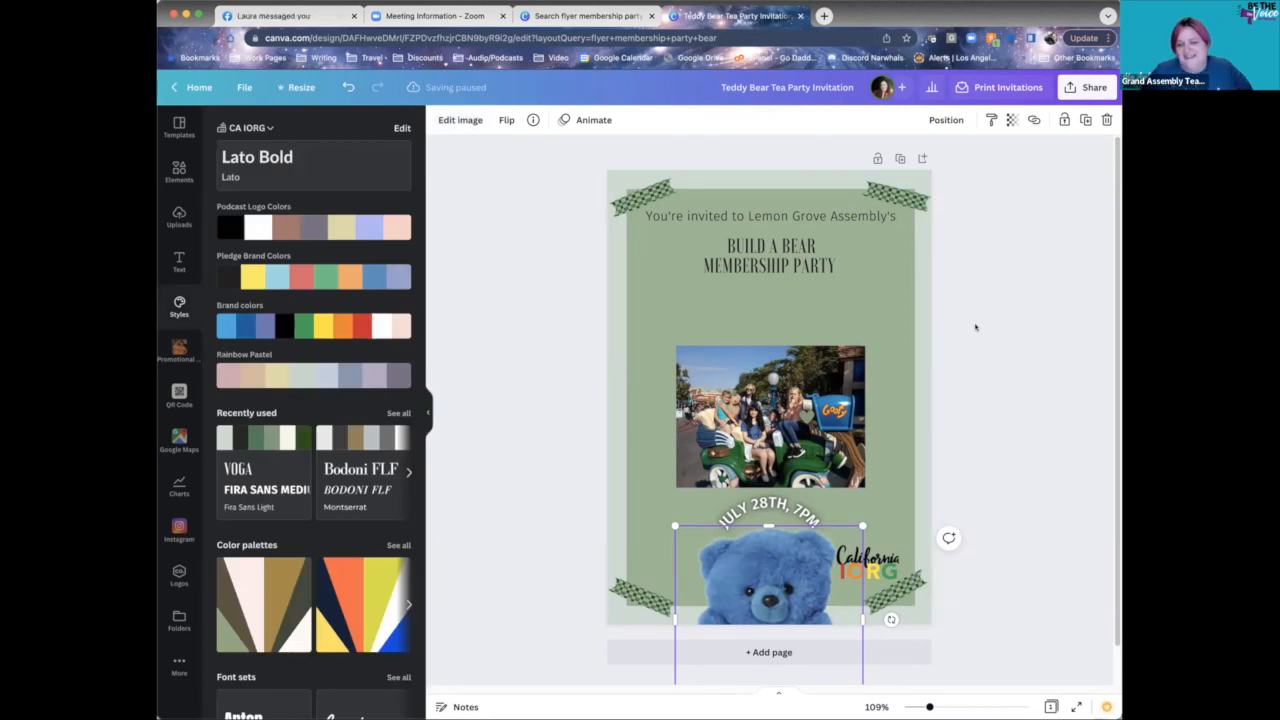
- Select the group photo and toggle its lock on and back off
{"action": "left_click", "coordinate": [957, 392]}
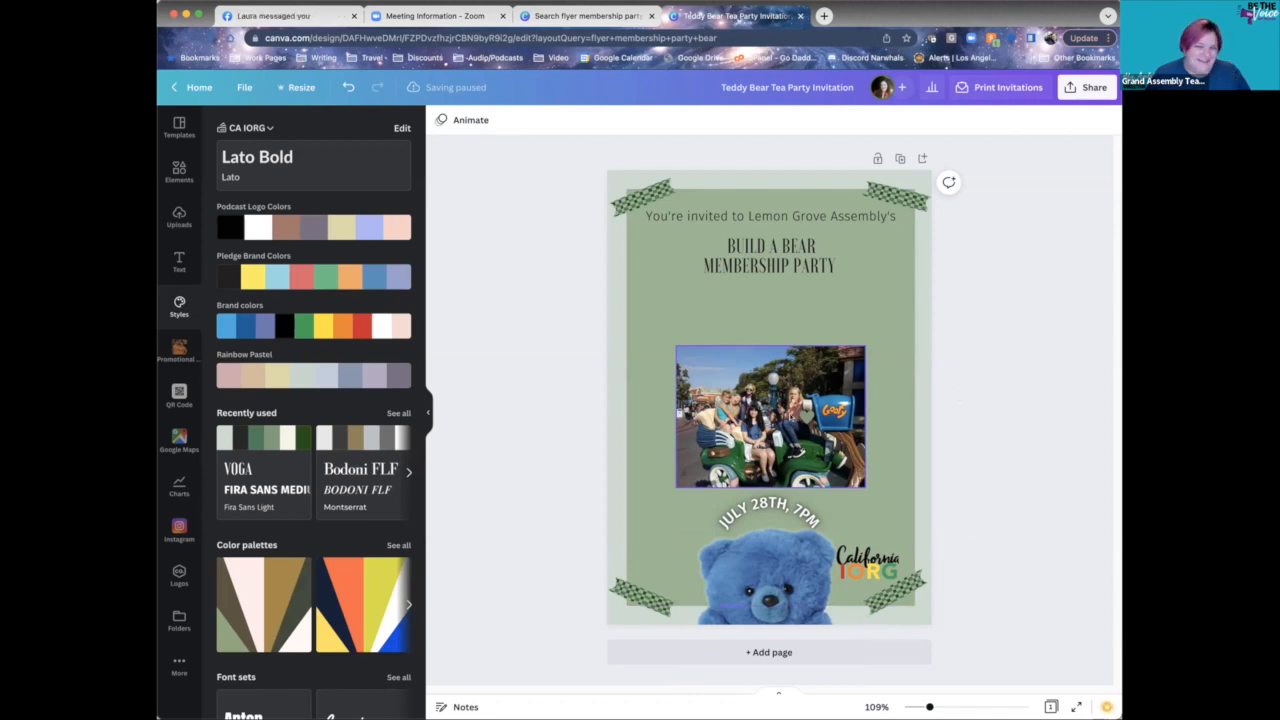
{"action": "left_click", "coordinate": [865, 488]}
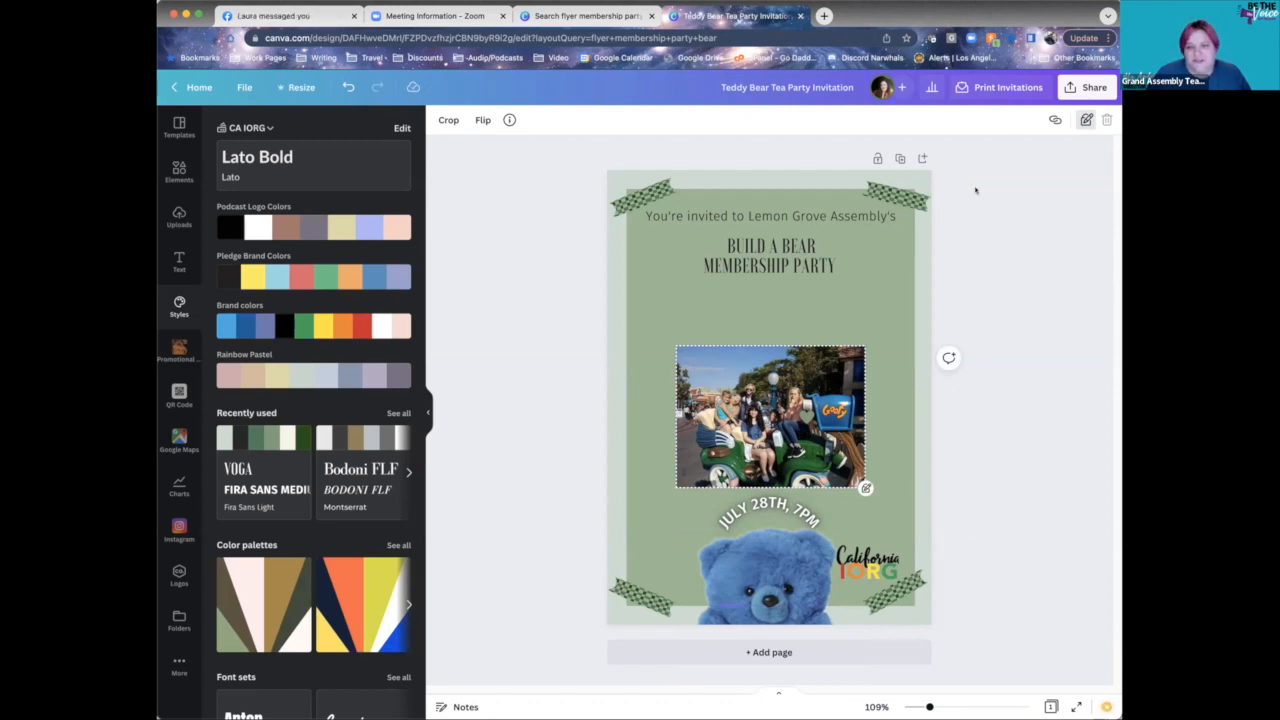
{"action": "left_click", "coordinate": [1086, 119]}
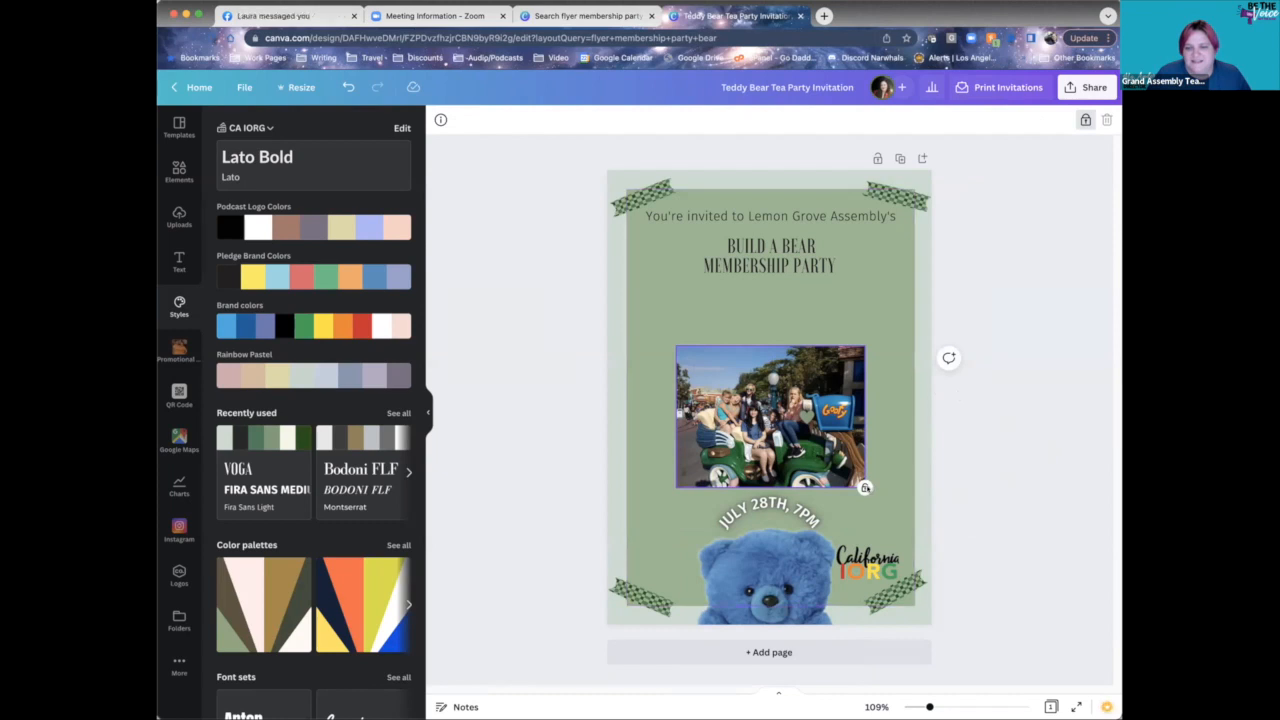
{"action": "left_click", "coordinate": [1086, 119]}
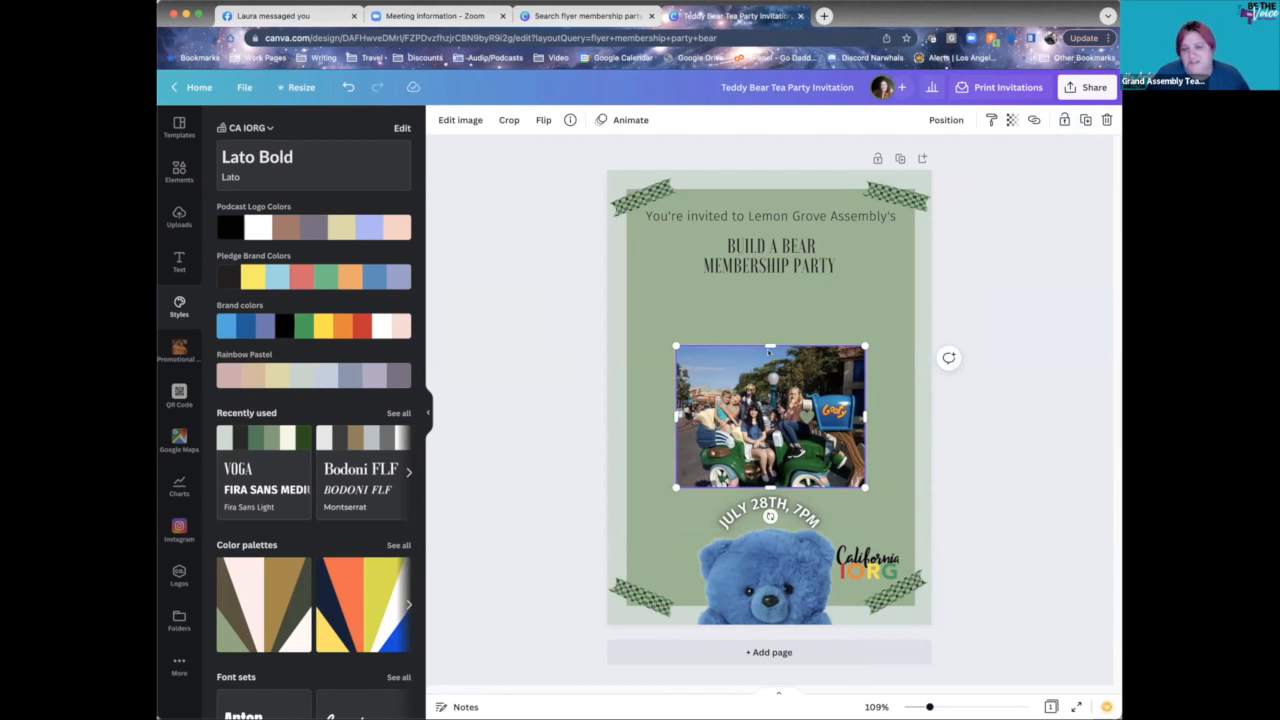
- Trim a little off the photo's top and left edges and recentre it on the page
{"action": "left_click_drag", "start_coordinate": [767, 346], "coordinate": [768, 359]}
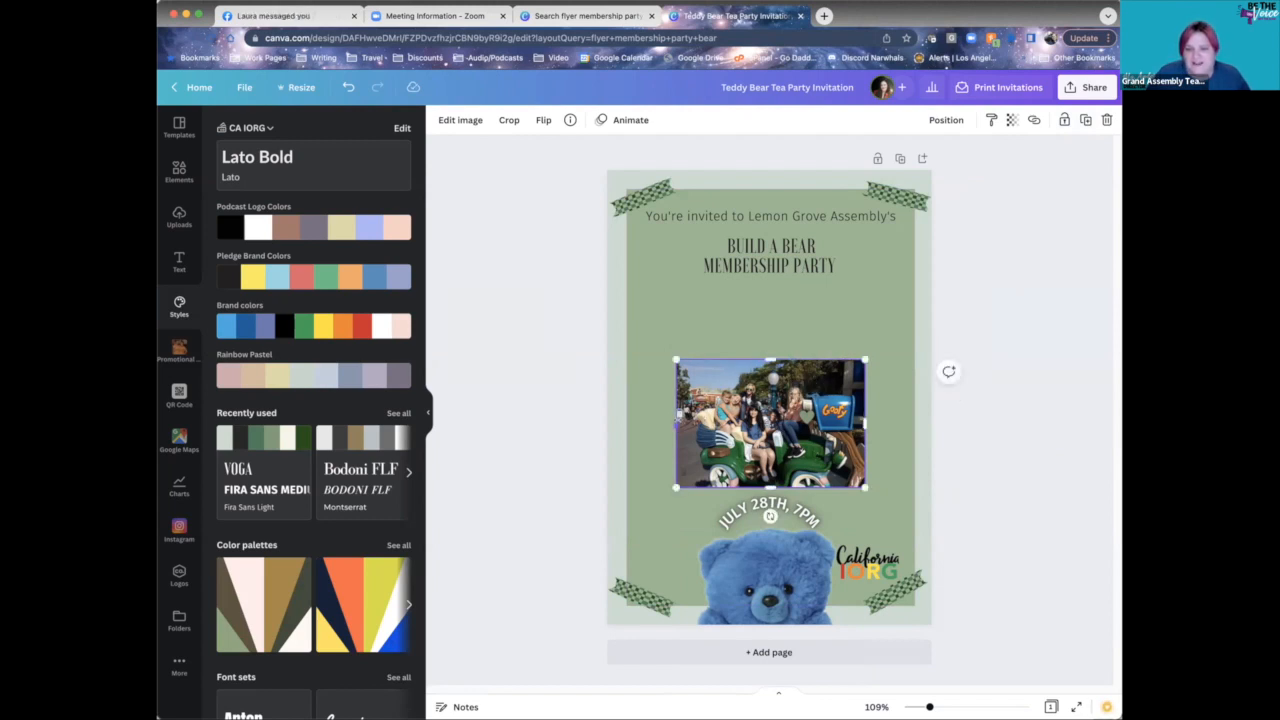
{"action": "left_click_drag", "start_coordinate": [676, 423], "coordinate": [751, 406]}
{"action": "left_click", "coordinate": [940, 425]}
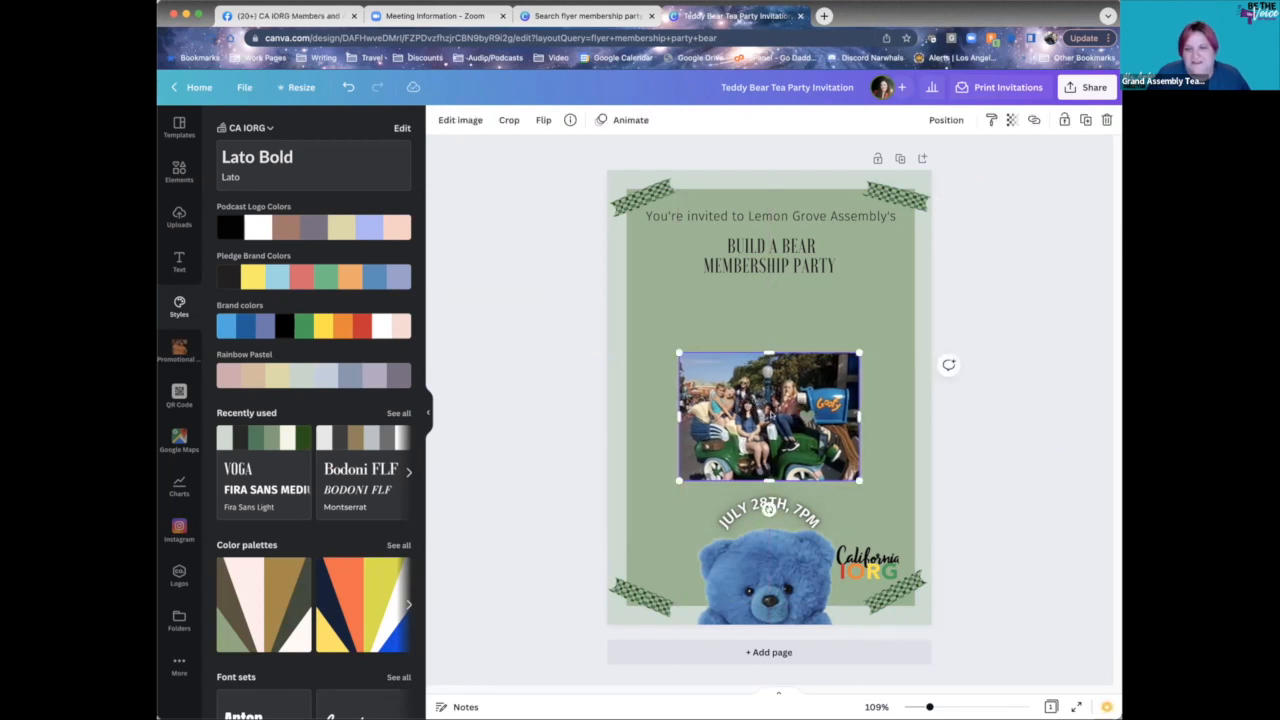
{"action": "left_click", "coordinate": [466, 119]}
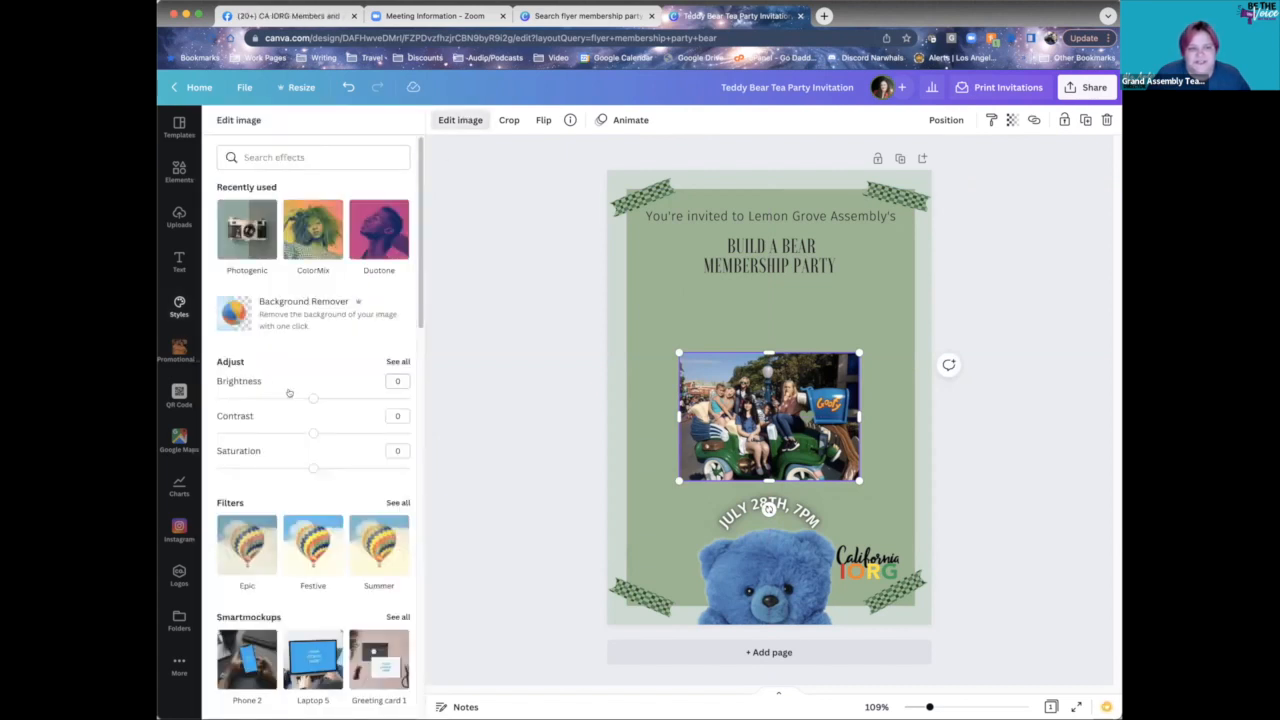
- Brighten the group photo slightly, then apply Greyscale after trying the Selfie, Retro and Street filters
{"action": "left_click_drag", "start_coordinate": [312, 398], "coordinate": [314, 468]}
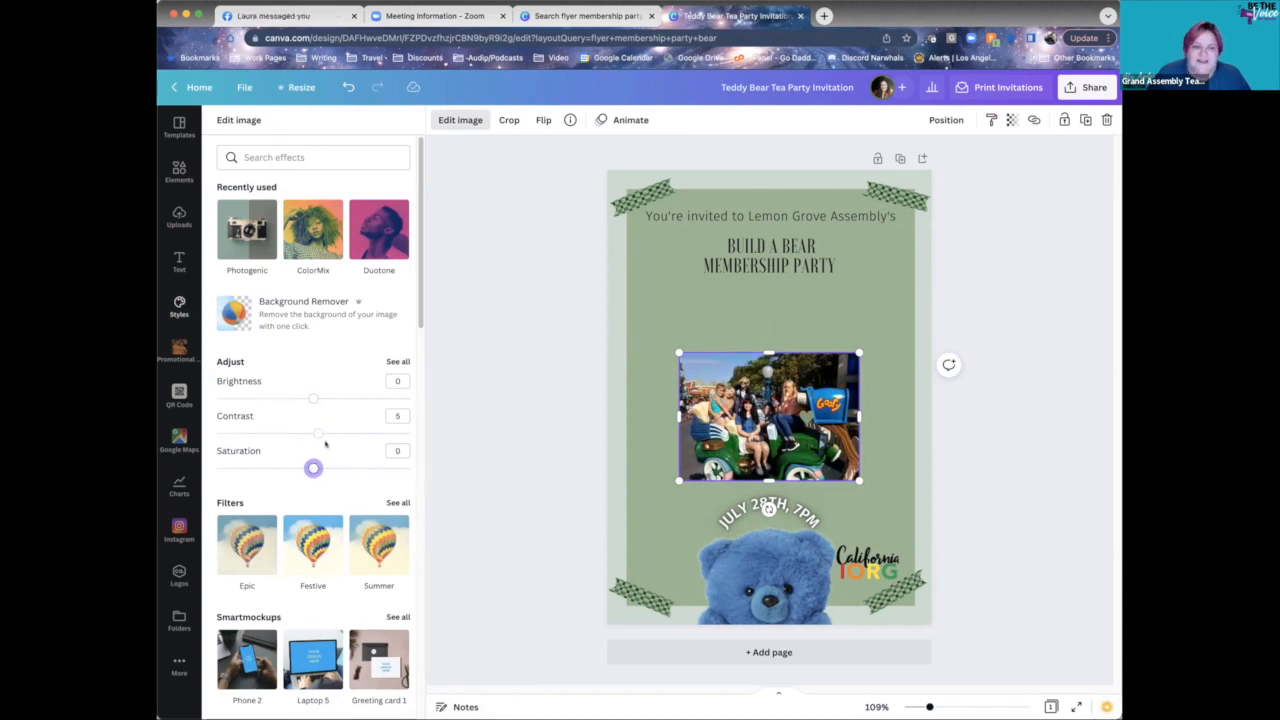
{"action": "scroll", "coordinate": [370, 440], "scroll_direction": "down", "scroll_amount": 1}
{"action": "left_click", "coordinate": [399, 436]}
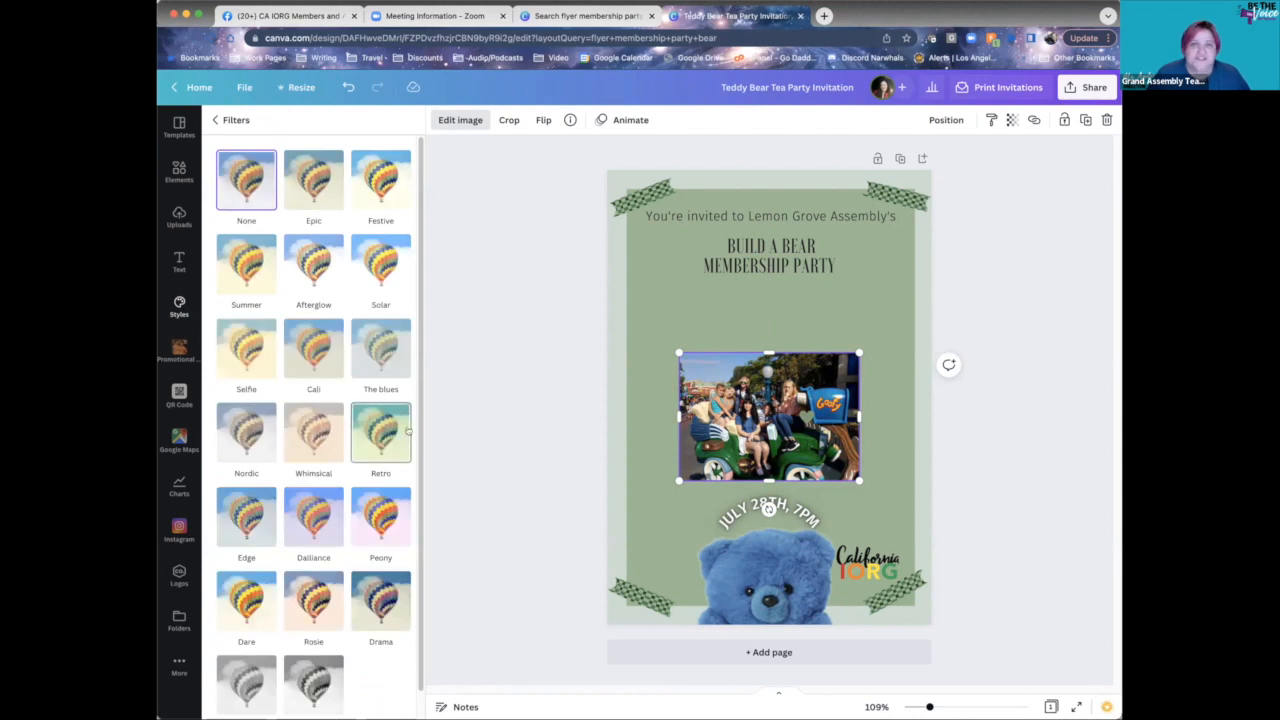
{"action": "left_click", "coordinate": [257, 362]}
{"action": "left_click", "coordinate": [366, 422]}
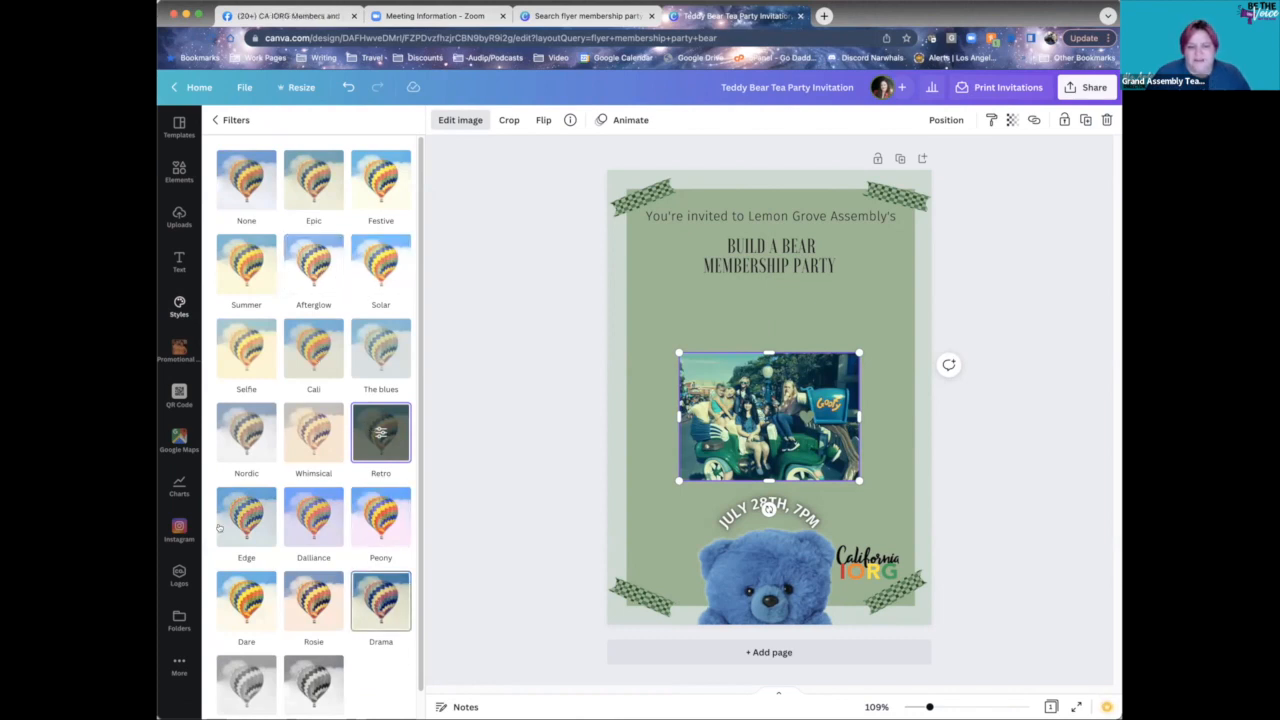
{"action": "scroll", "coordinate": [320, 640], "scroll_direction": "down", "scroll_amount": 1}
{"action": "left_click", "coordinate": [313, 670]}
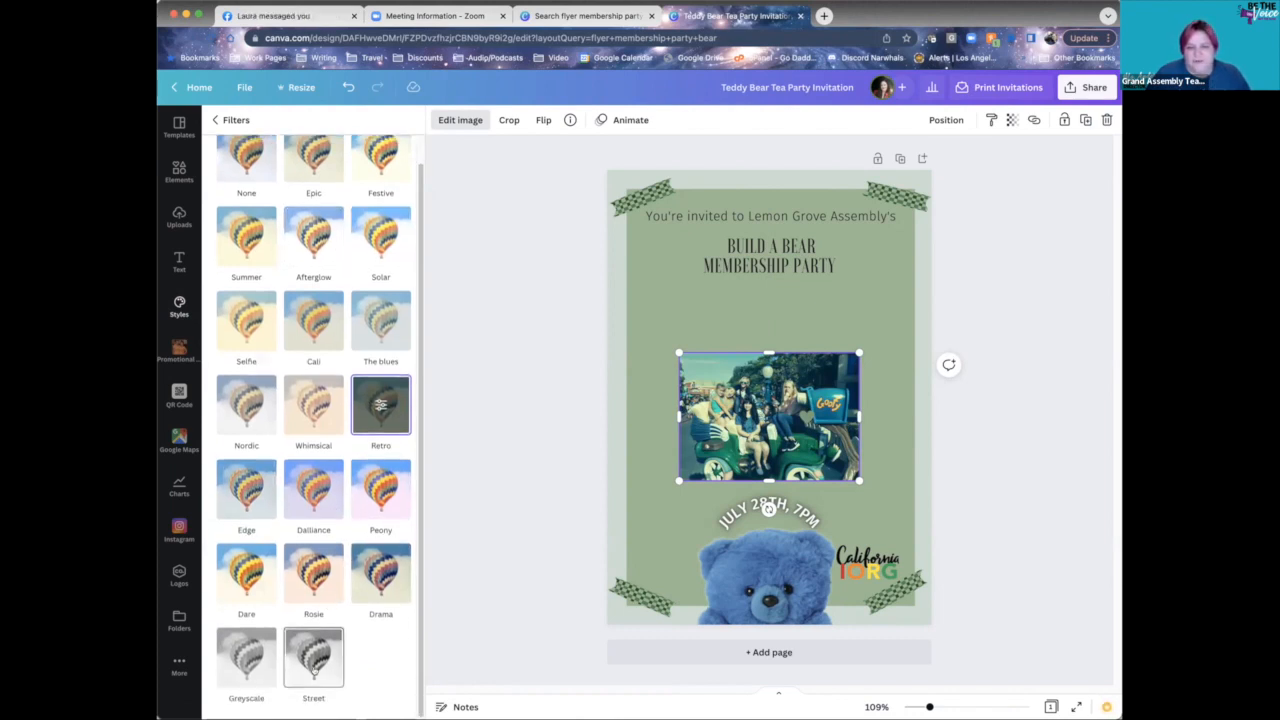
{"action": "left_click", "coordinate": [246, 655]}
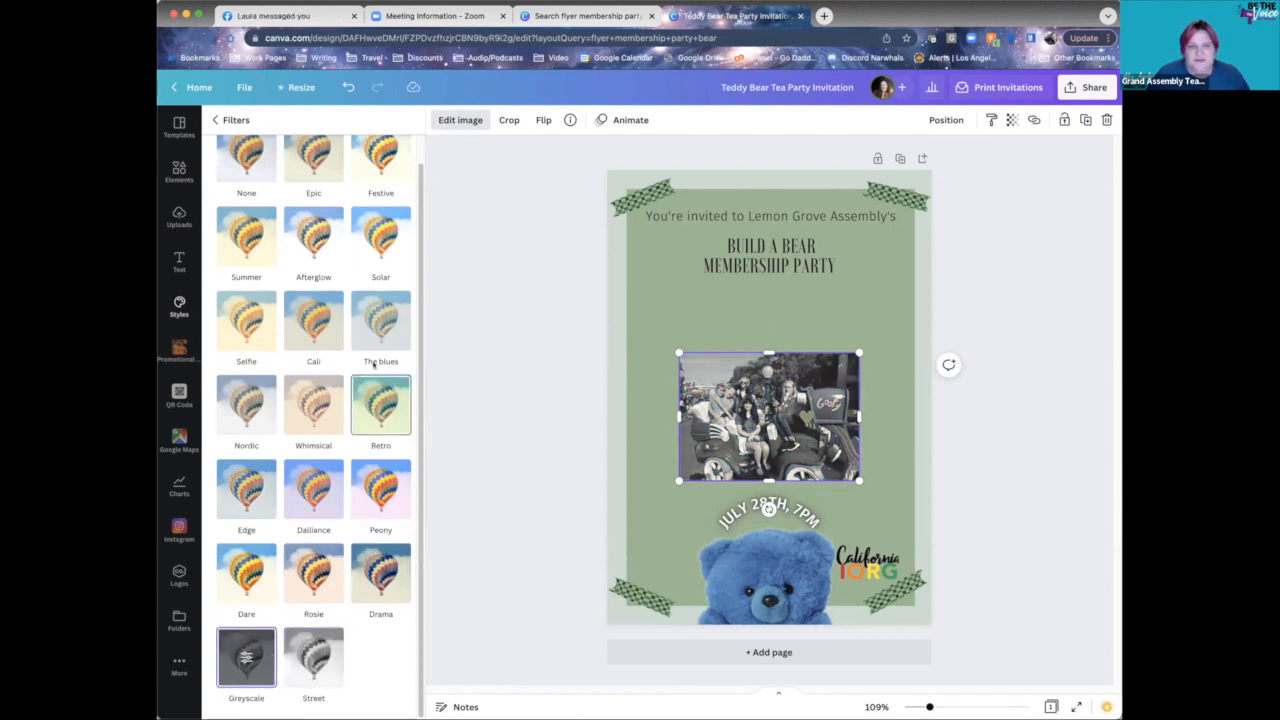
{"action": "scroll", "coordinate": [378, 320], "scroll_direction": "up", "scroll_amount": 1}
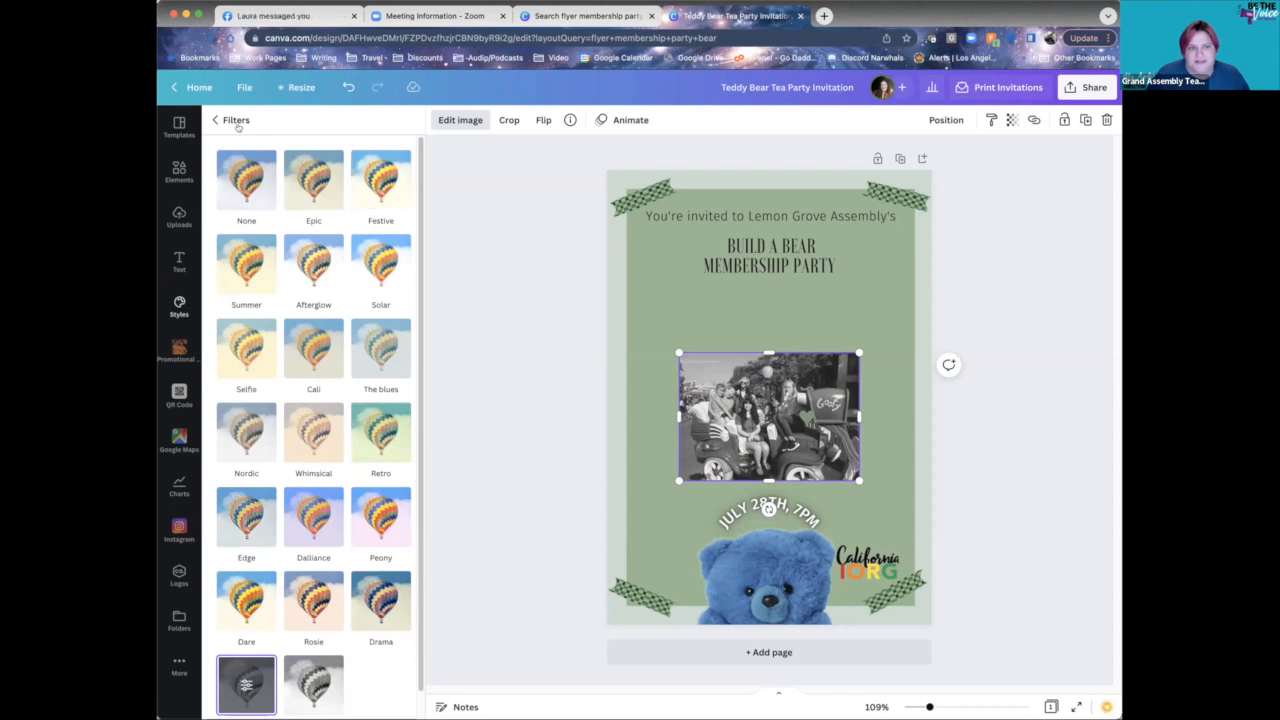
{"action": "left_click", "coordinate": [238, 126]}
{"action": "left_click", "coordinate": [543, 367]}
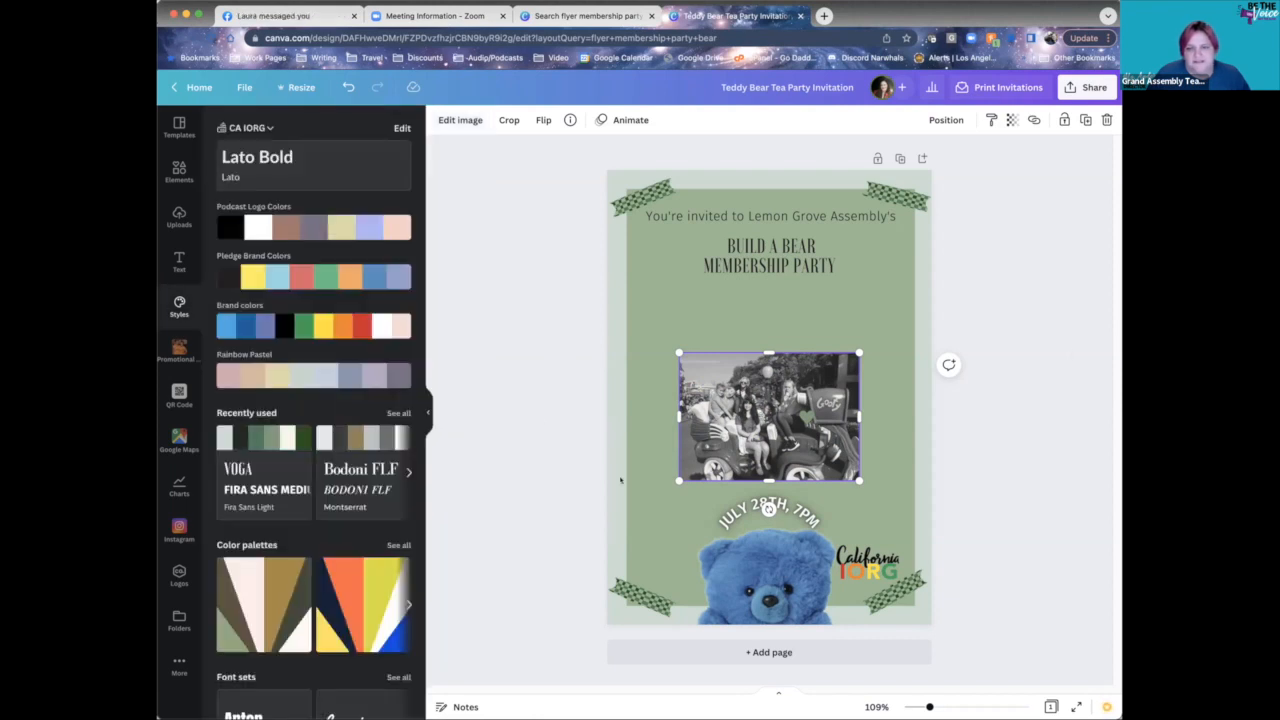
{"action": "left_click", "coordinate": [968, 295]}
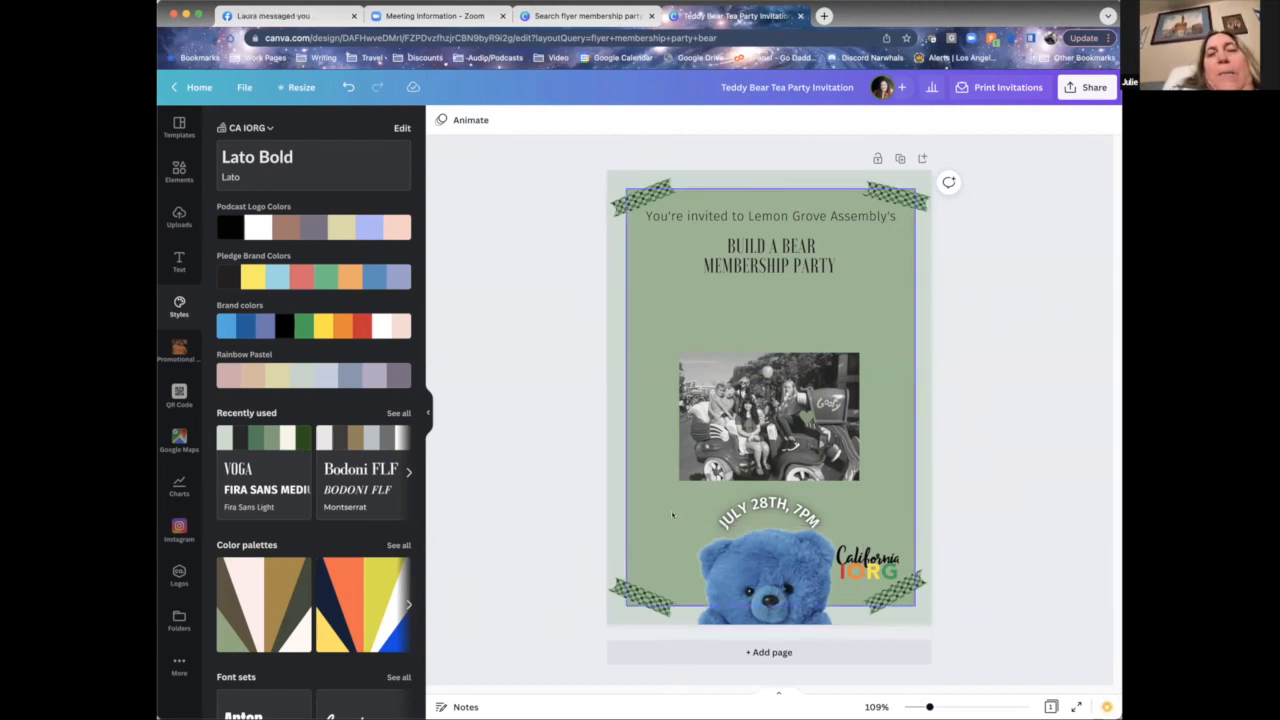
{"action": "left_click", "coordinate": [768, 574]}
{"action": "left_click_drag", "start_coordinate": [768, 574], "coordinate": [730, 335]}
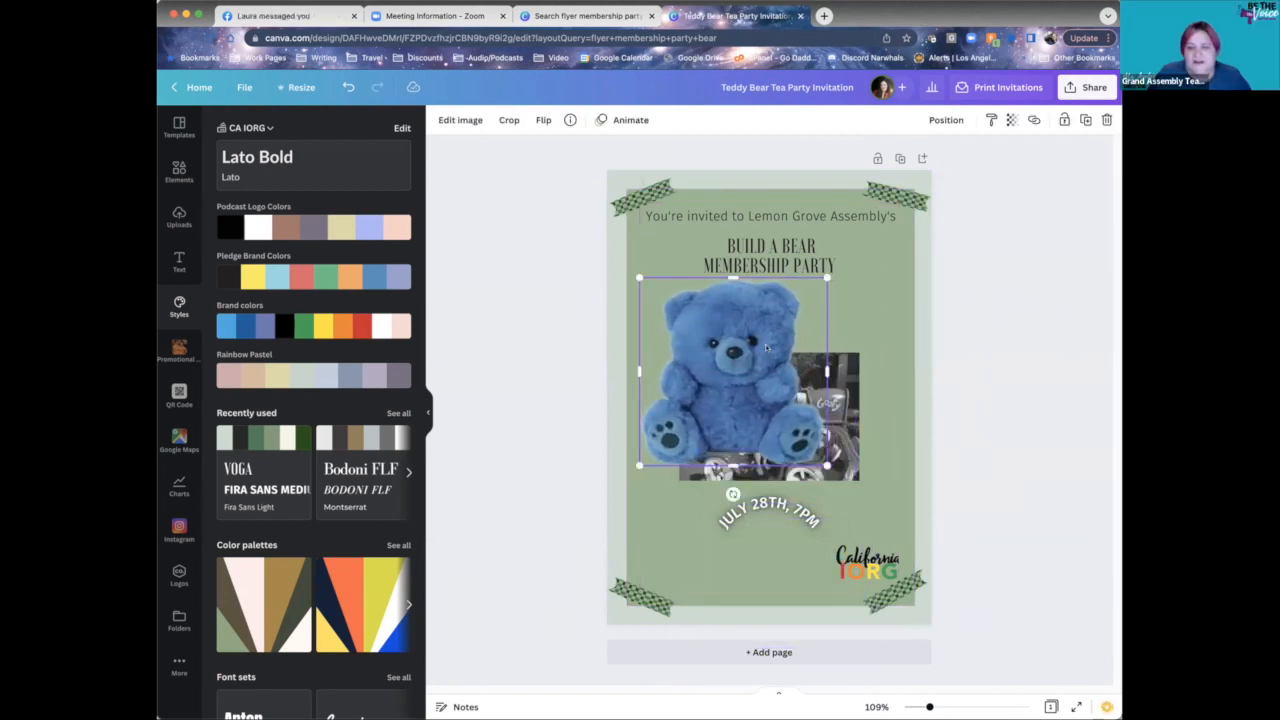
{"action": "left_click", "coordinate": [946, 290]}
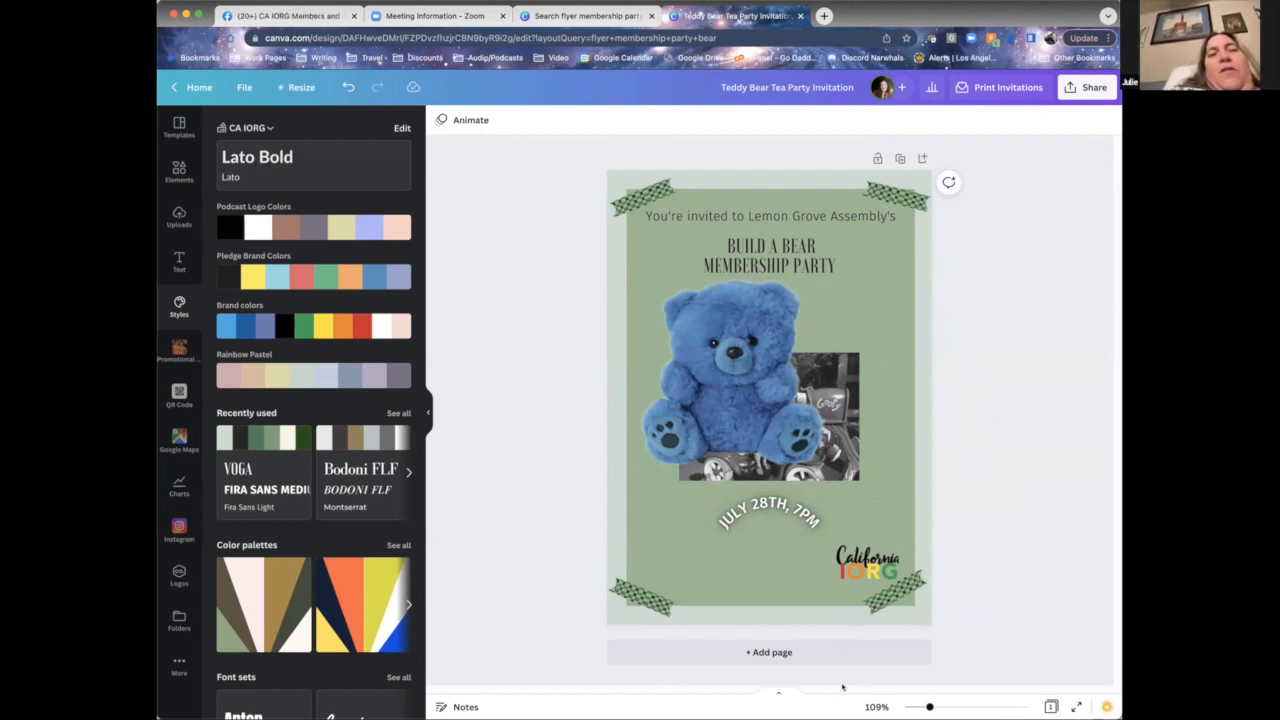
{"action": "key", "text": "super+z"}
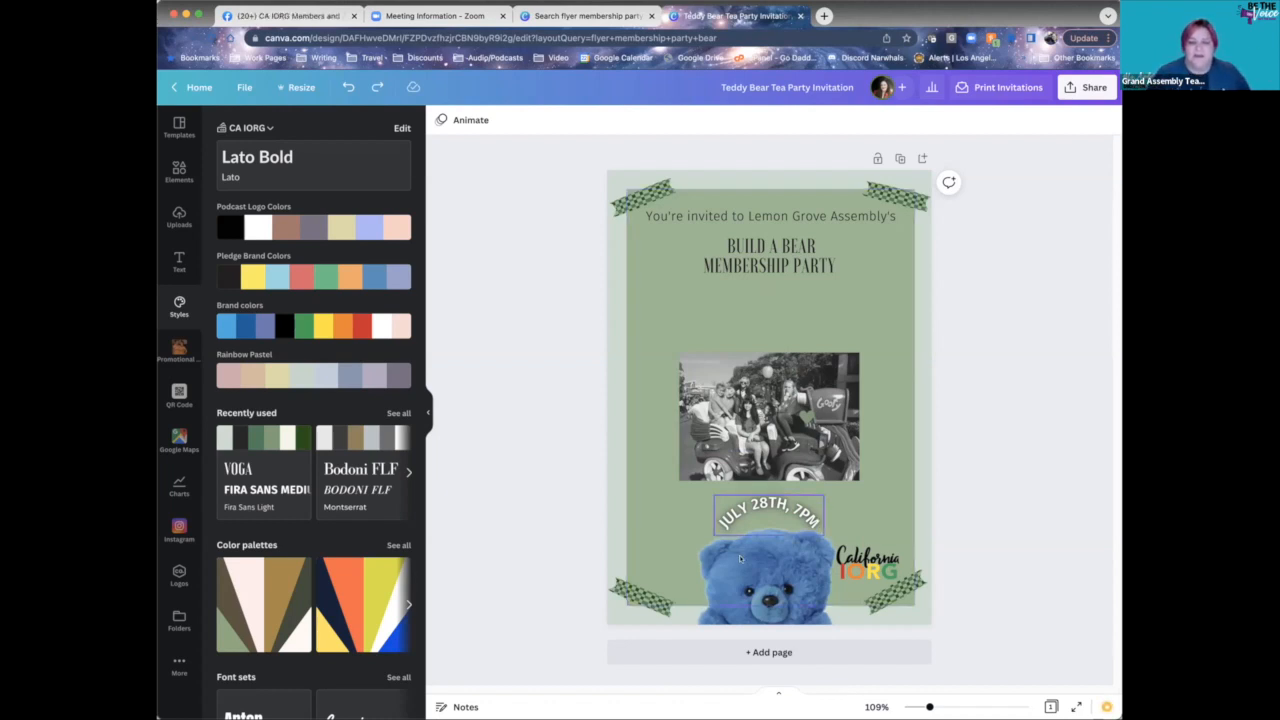
- Look through the teddy bear's image editing options without changing them
{"action": "left_click", "coordinate": [765, 575]}
{"action": "left_click", "coordinate": [462, 122]}
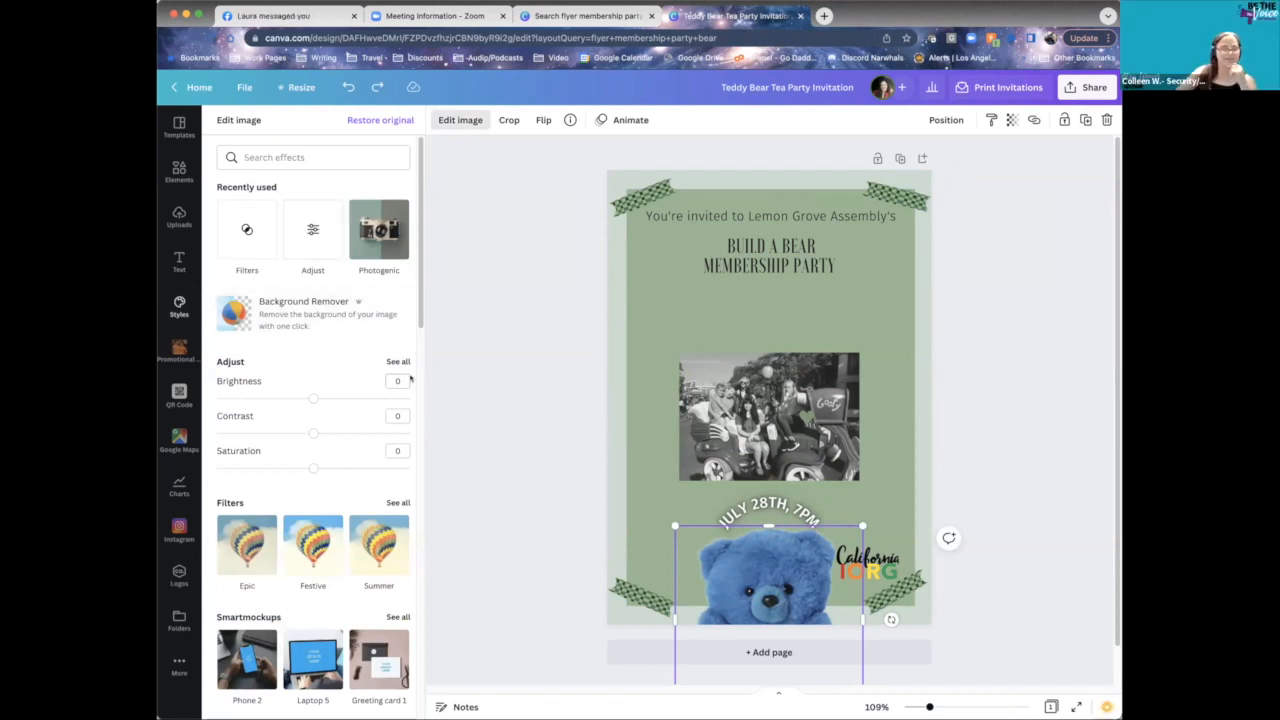
{"action": "scroll", "coordinate": [360, 433], "scroll_direction": "down", "scroll_amount": 2}
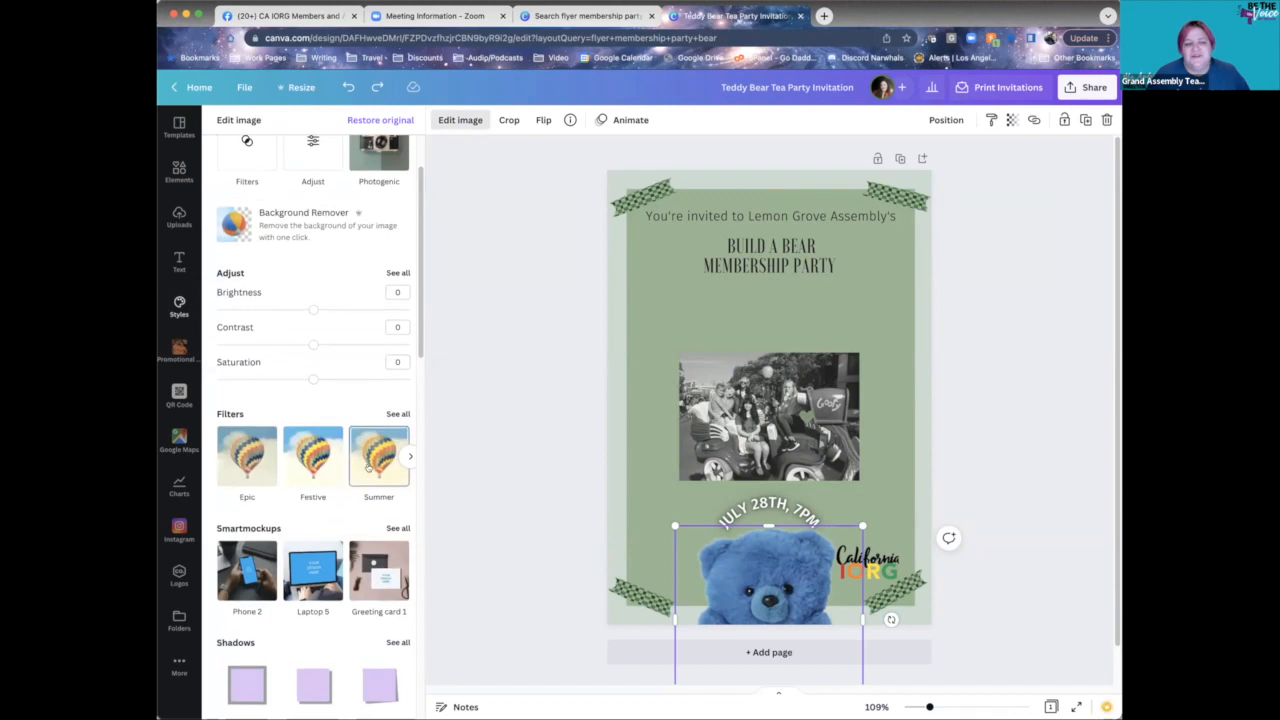
{"action": "scroll", "coordinate": [361, 477], "scroll_direction": "up", "scroll_amount": 2}
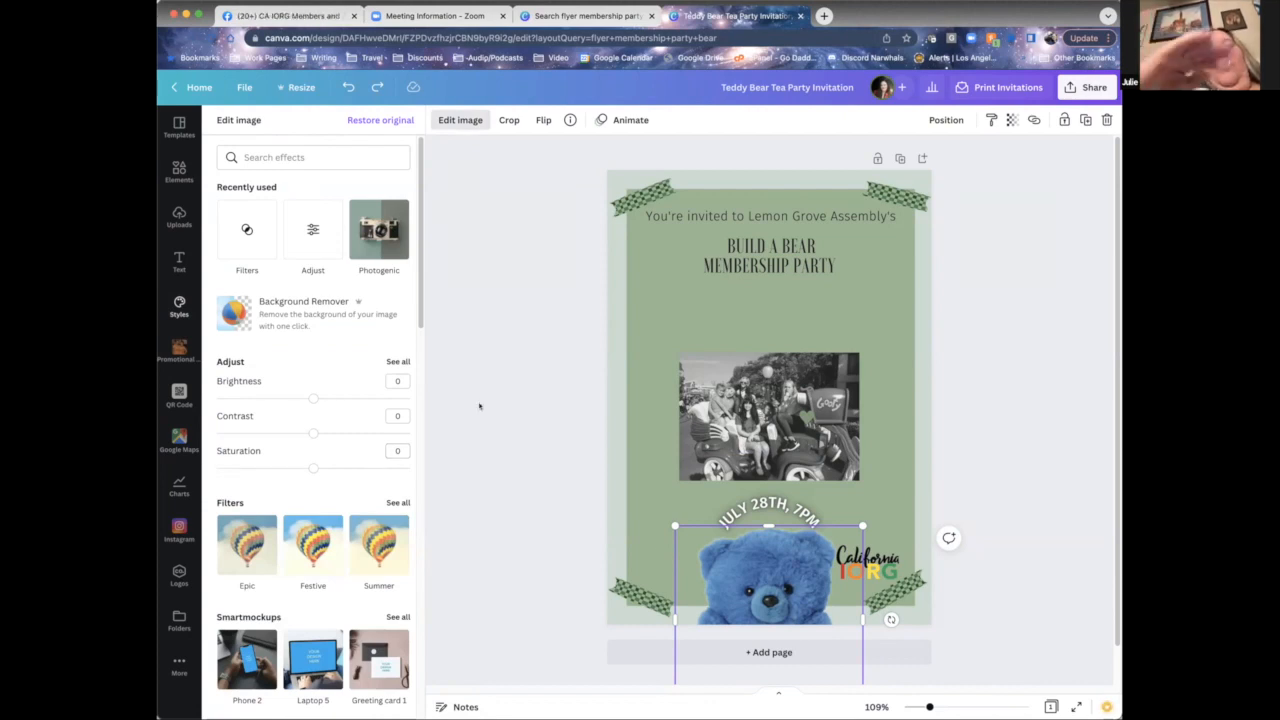
{"action": "left_click", "coordinate": [1000, 504]}
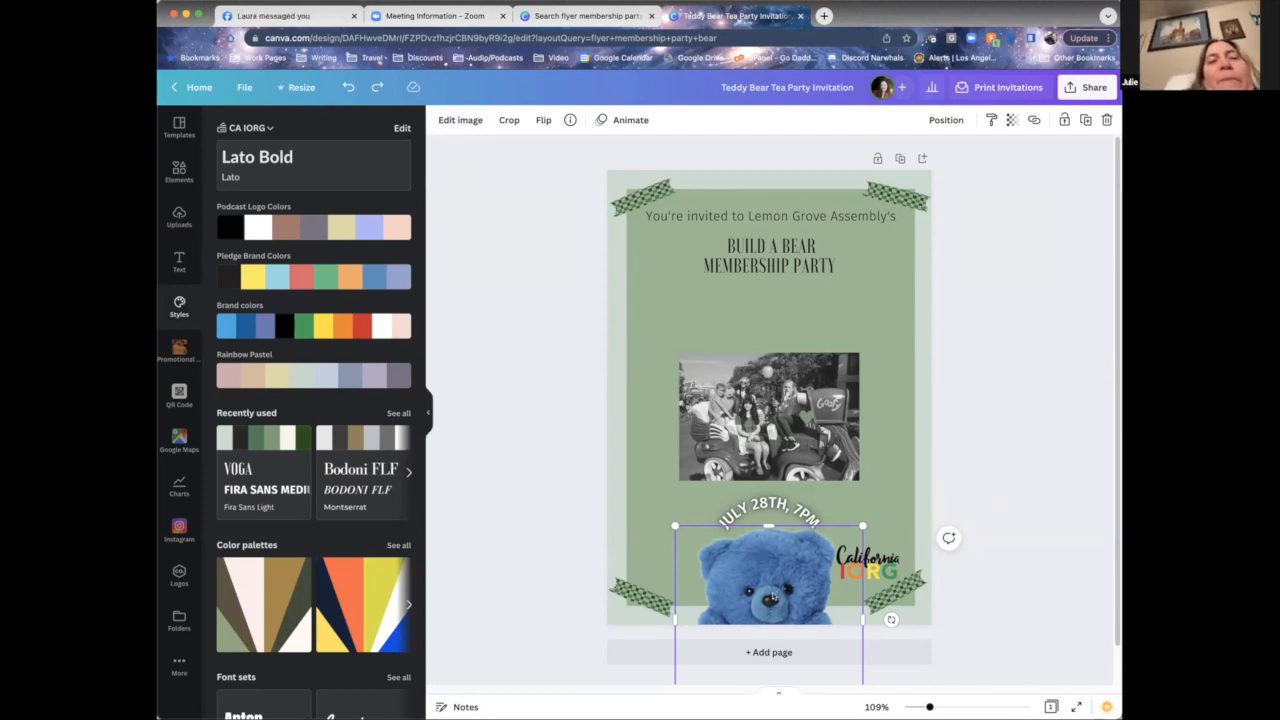
- Move the bear up, then crop its bottom and shift it back down
{"action": "left_click_drag", "start_coordinate": [777, 579], "coordinate": [782, 416]}
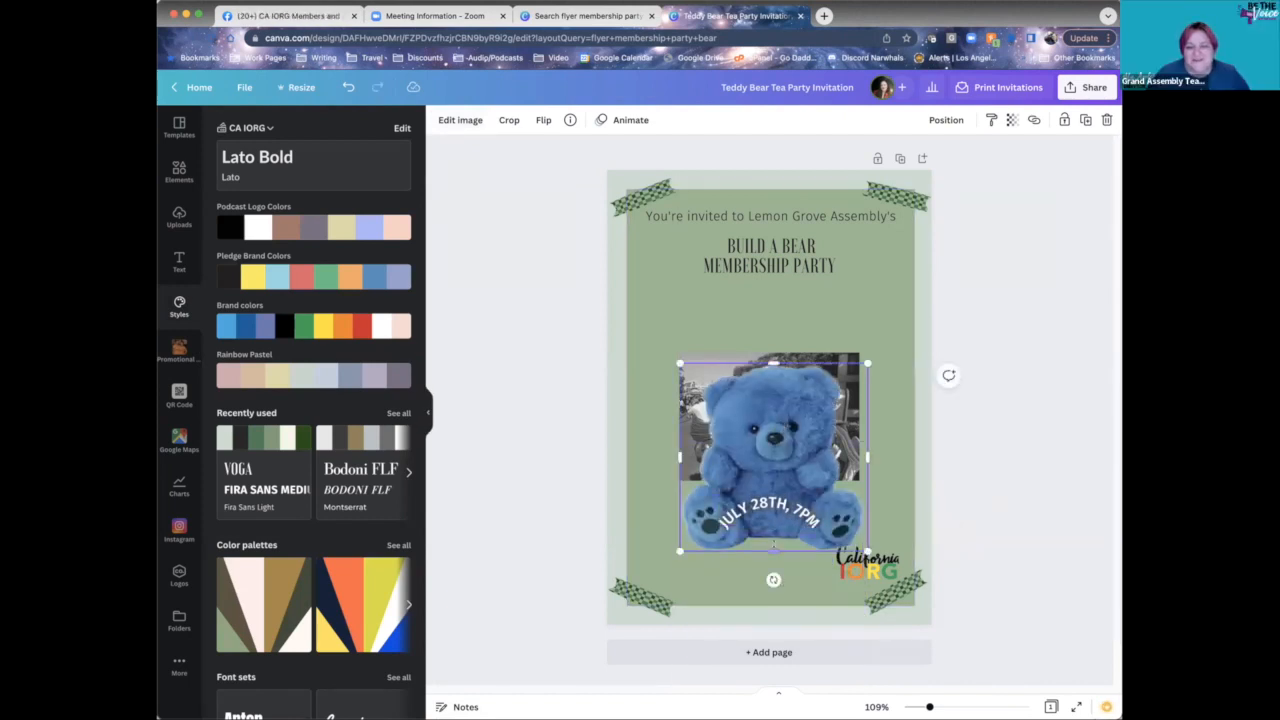
{"action": "left_click_drag", "start_coordinate": [772, 549], "coordinate": [770, 652]}
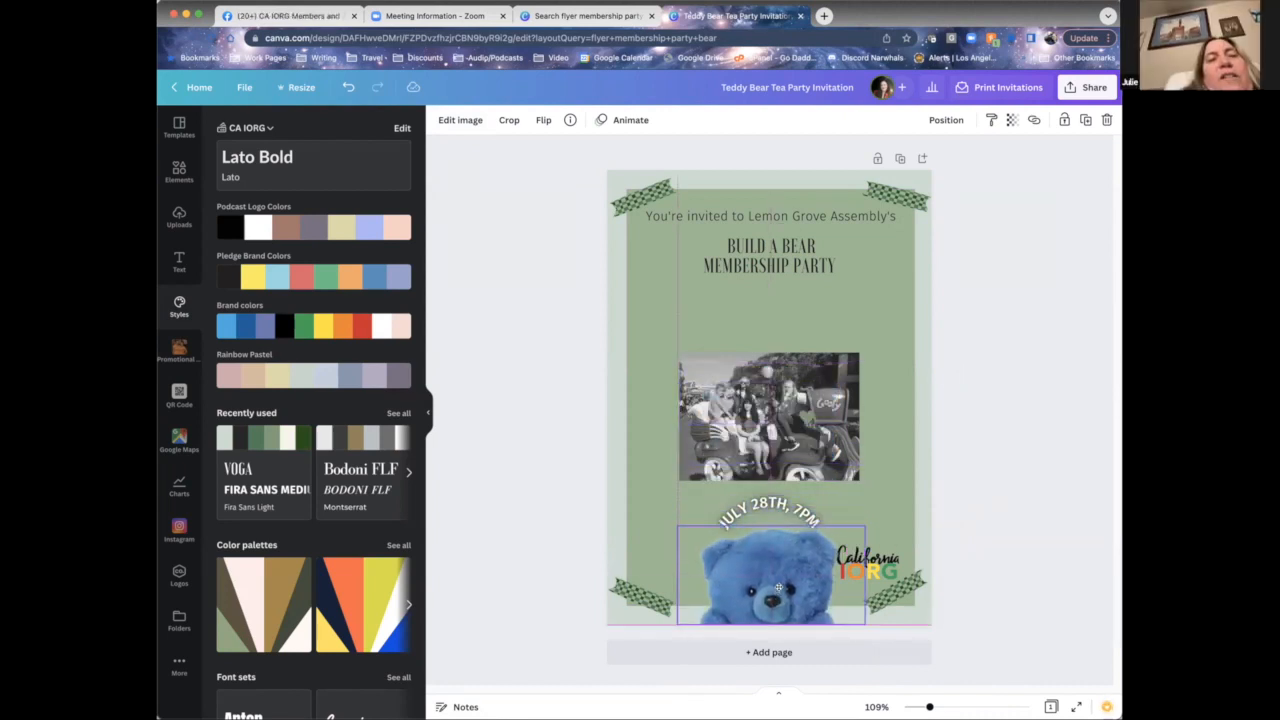
{"action": "left_click", "coordinate": [985, 458]}
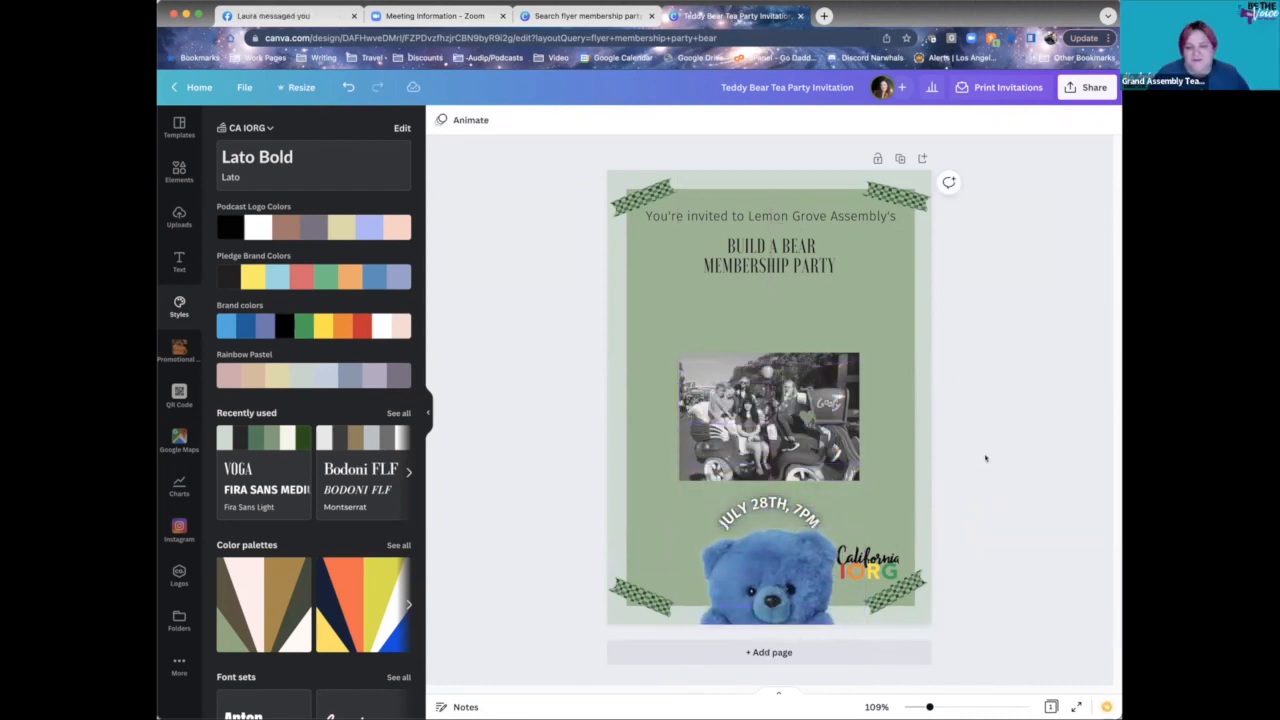
{"action": "left_click", "coordinate": [770, 600]}
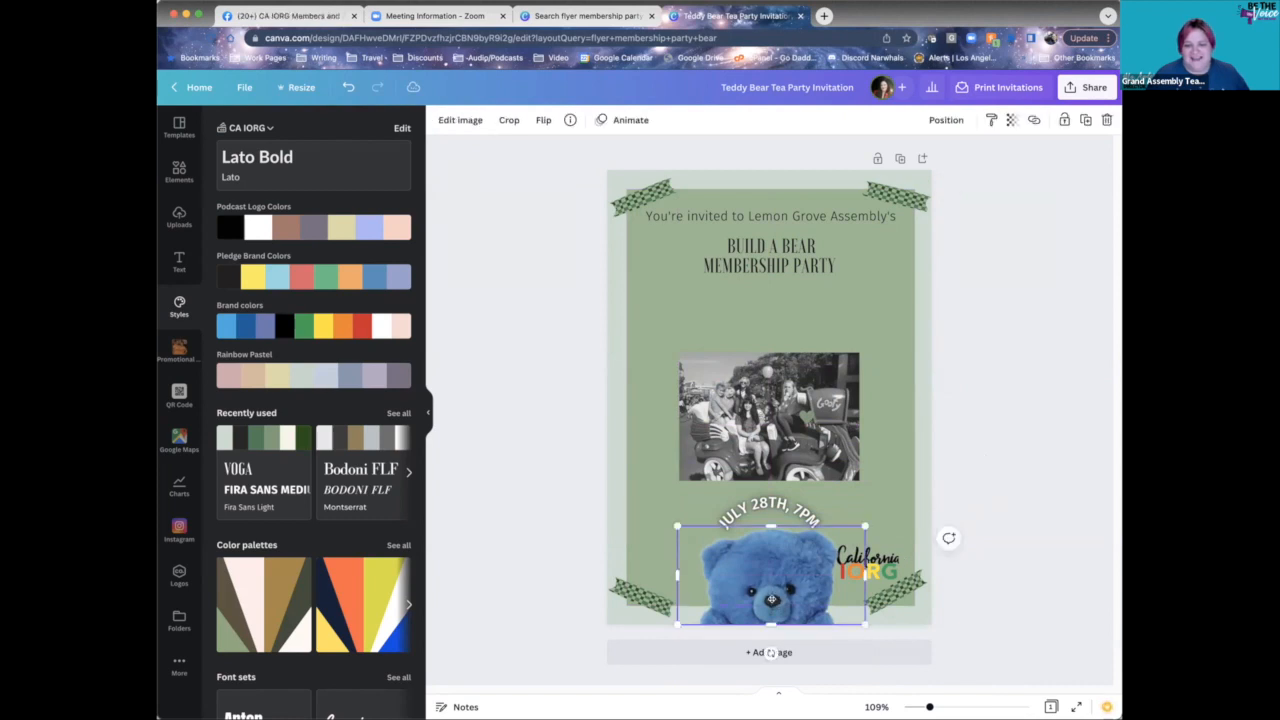
{"action": "left_click", "coordinate": [967, 418]}
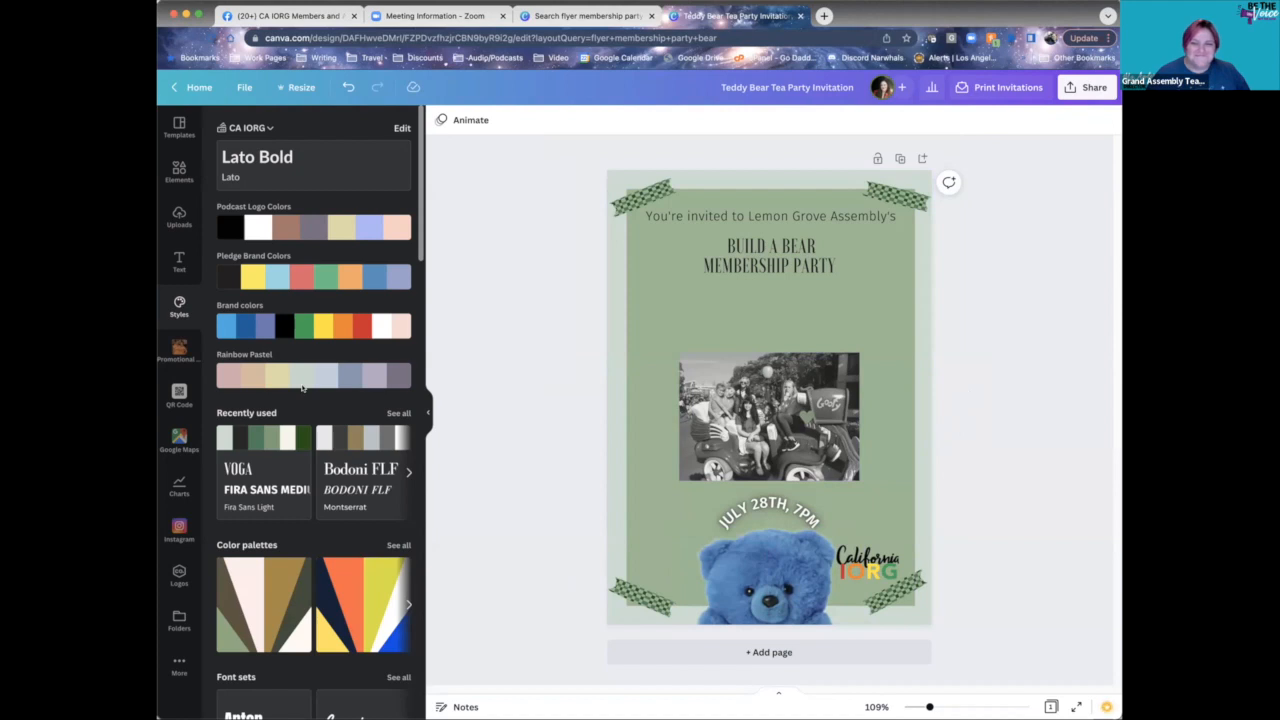
- Recheck the bear's and black-and-white photo's adjustment values, then deselect the bear
{"action": "left_click", "coordinate": [793, 622]}
{"action": "left_click", "coordinate": [460, 120]}
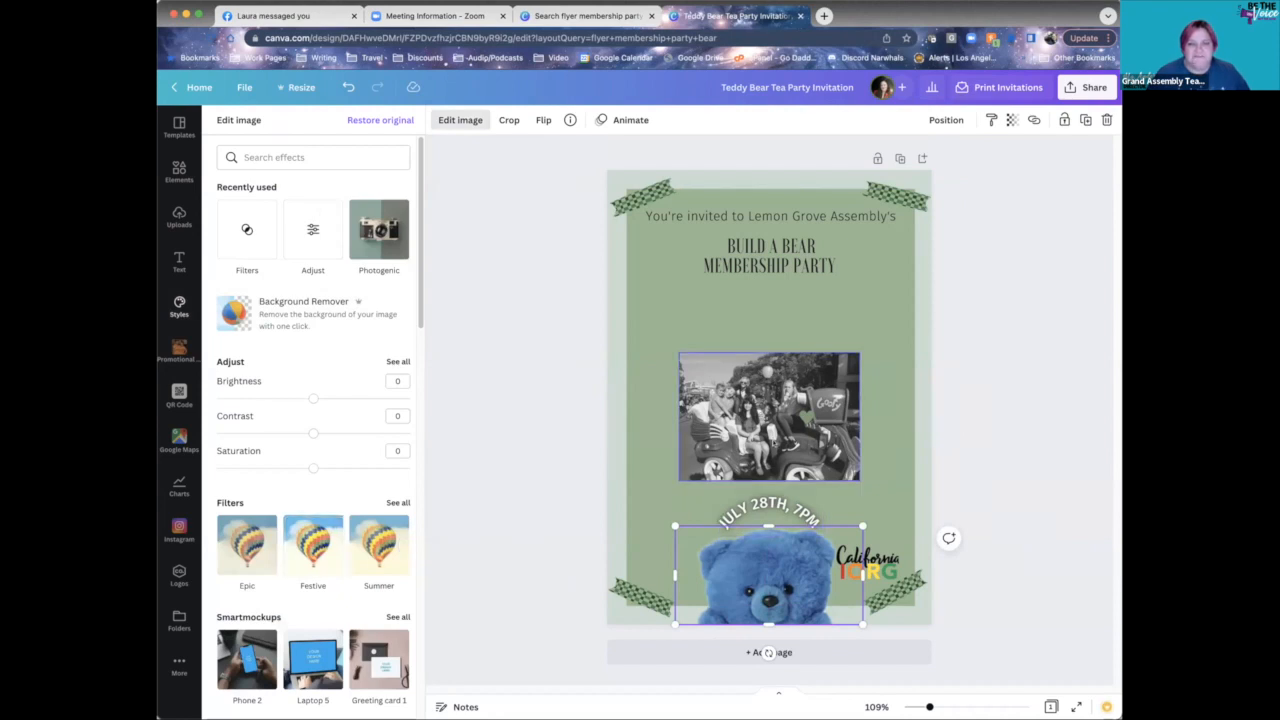
{"action": "left_click", "coordinate": [692, 395]}
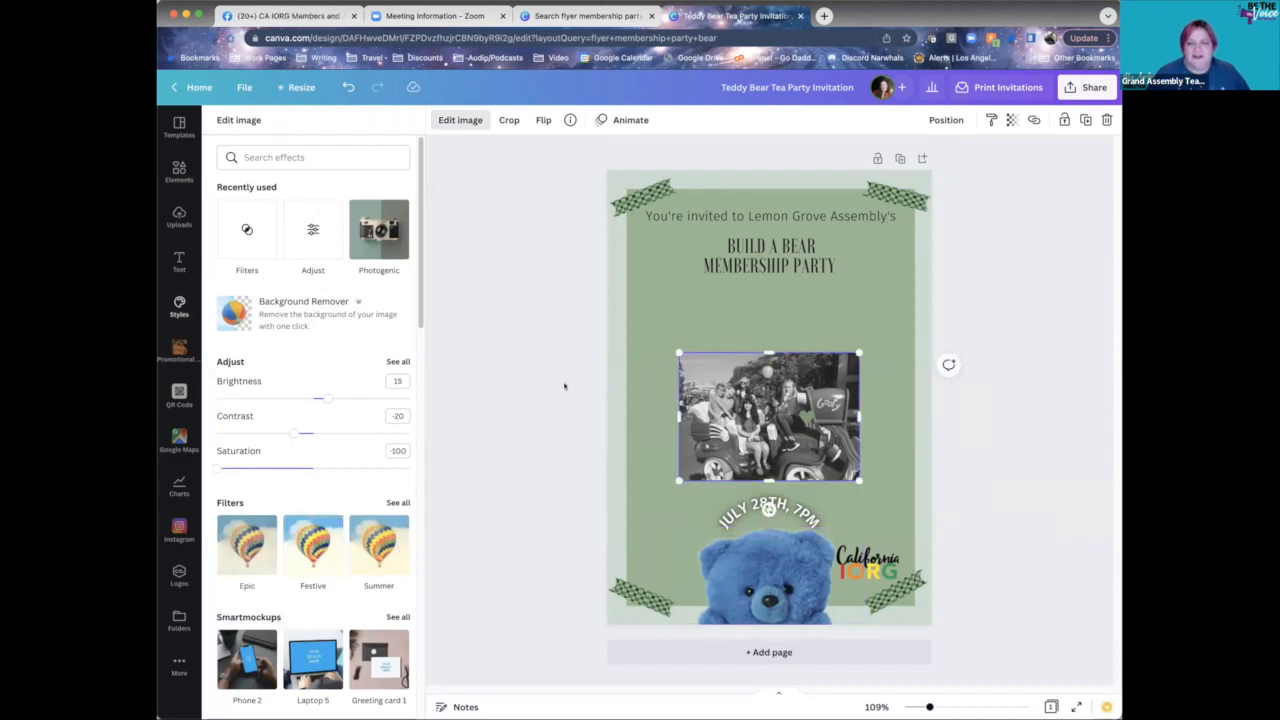
{"action": "left_click", "coordinate": [692, 588]}
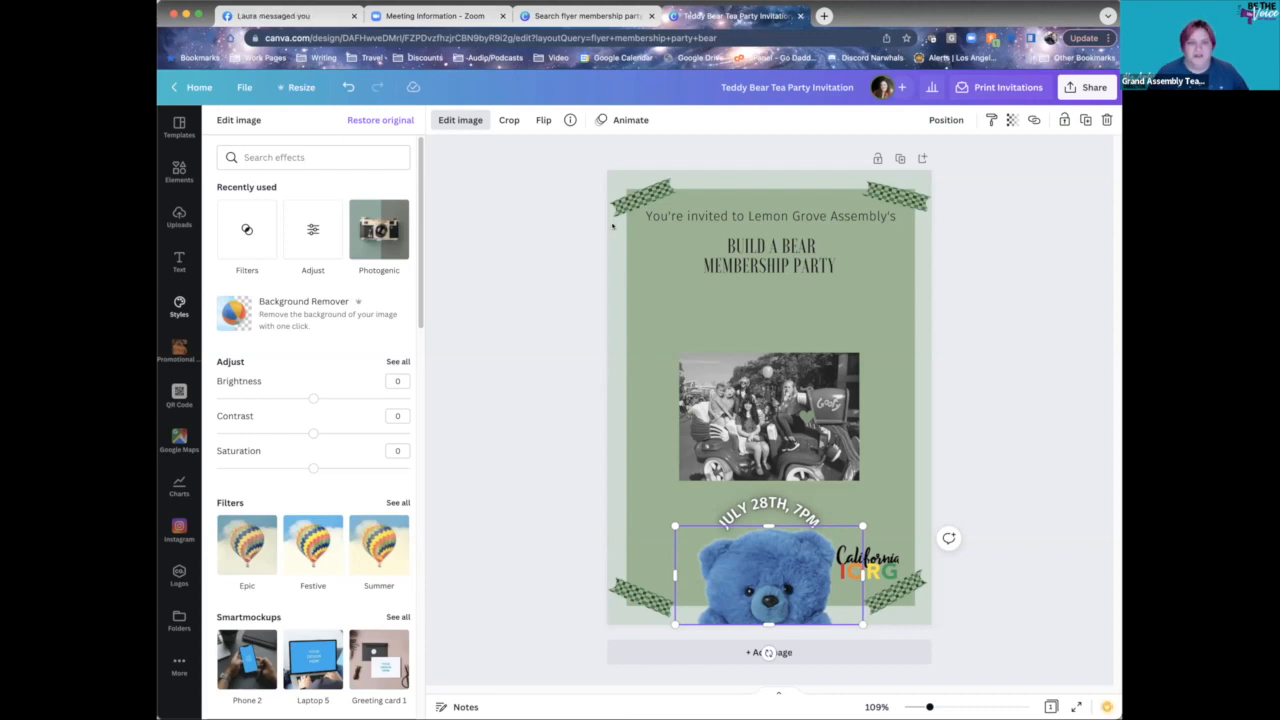
{"action": "left_click", "coordinate": [645, 38]}
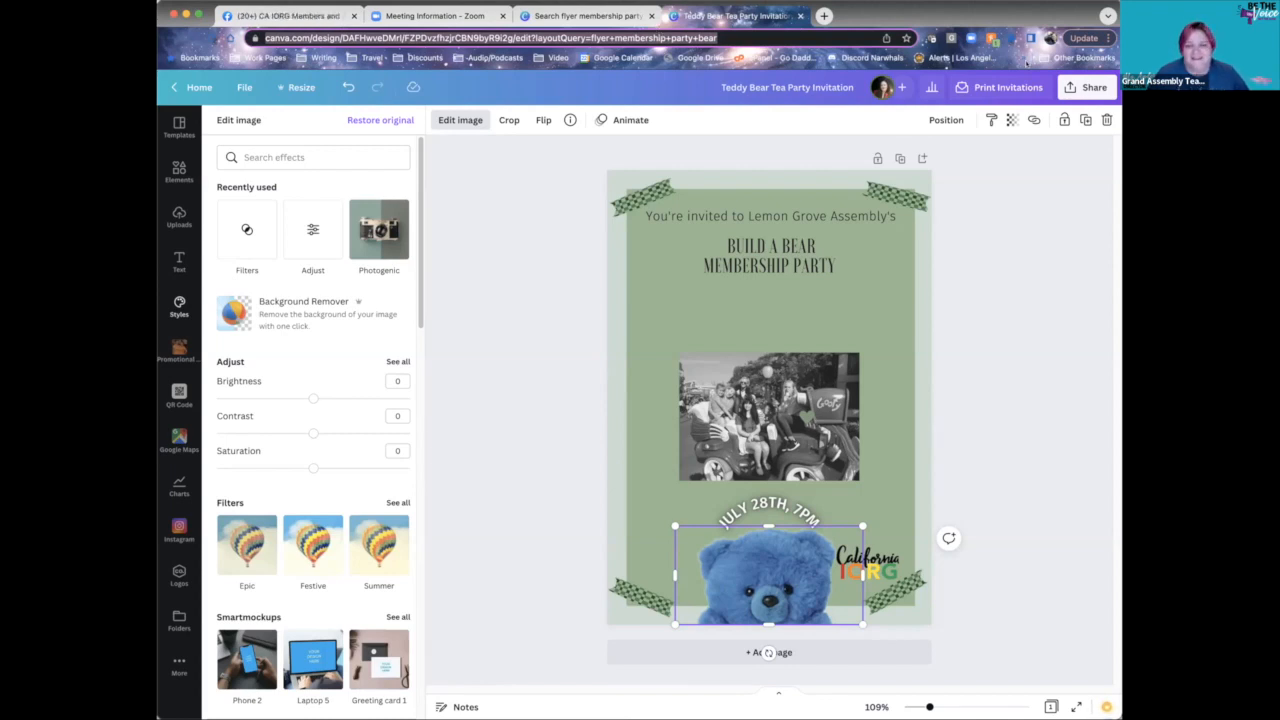
{"action": "left_click", "coordinate": [967, 304]}
{"action": "left_click", "coordinate": [552, 360]}
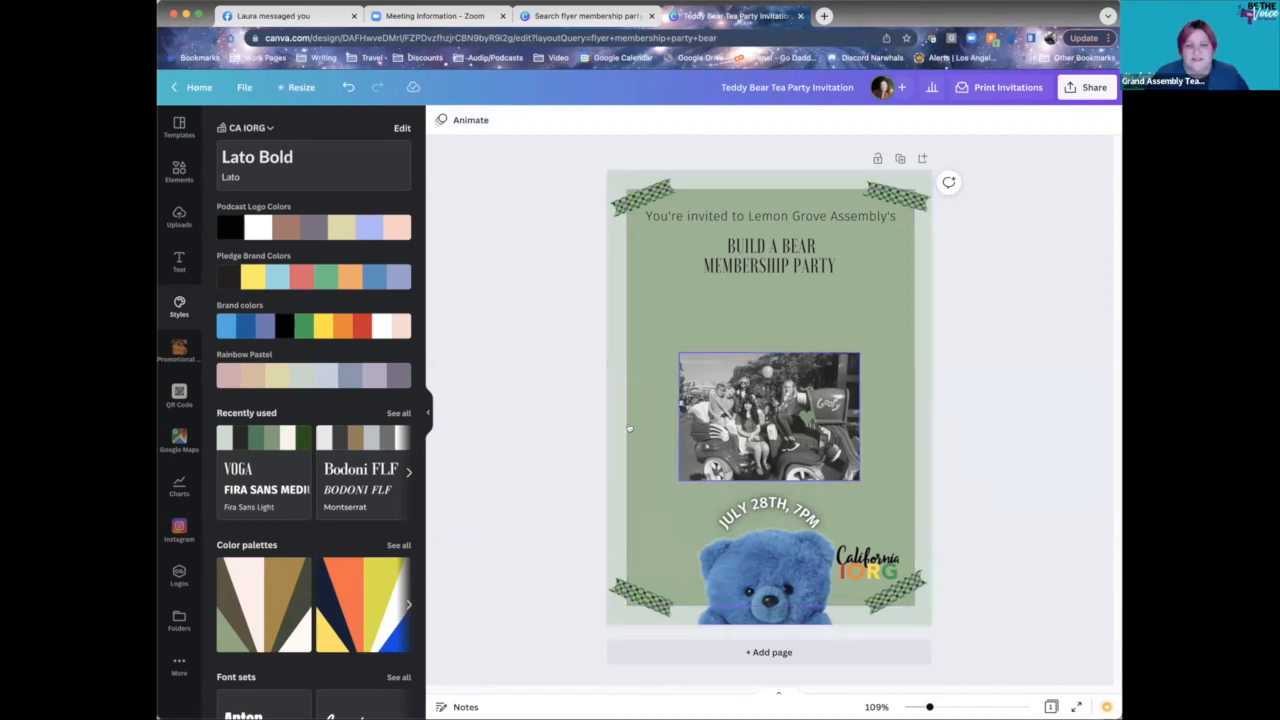
- Add the jumping-people beach photo from Promotional Rainbow Photos, delete the black-and-white photo, and put the new one in its place
{"action": "left_click", "coordinate": [180, 352]}
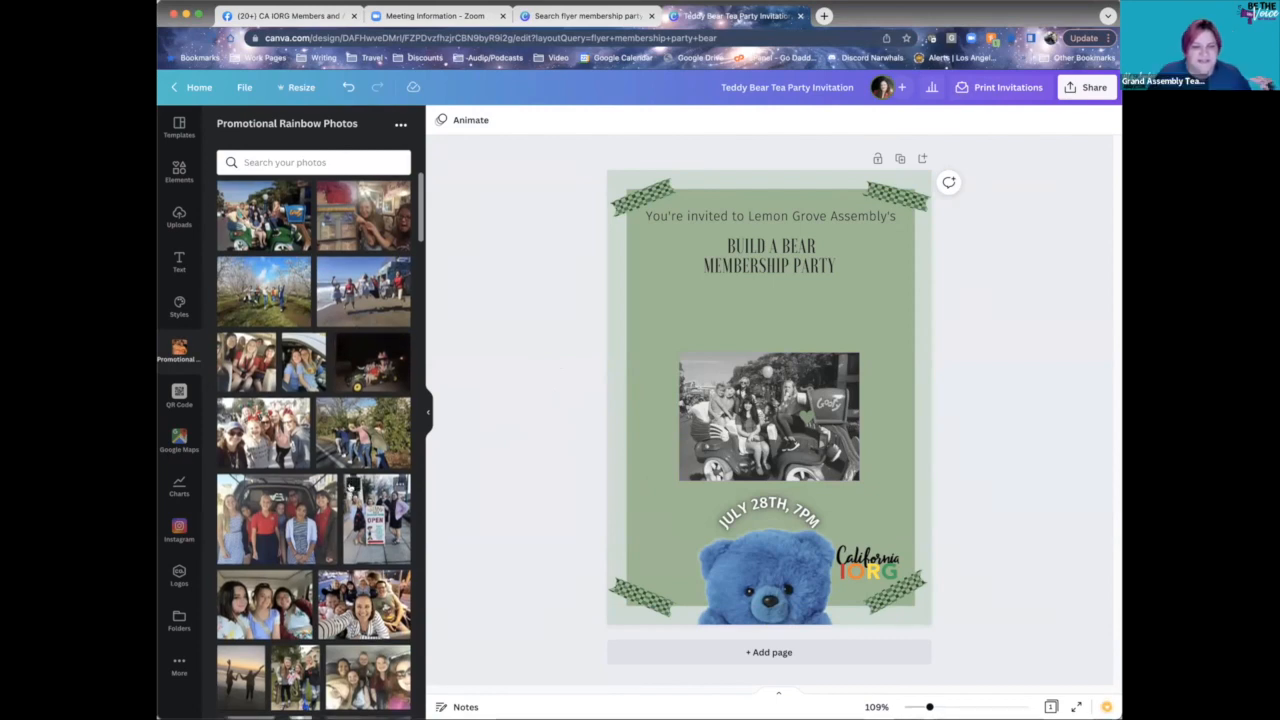
{"action": "scroll", "coordinate": [350, 487], "scroll_direction": "down", "scroll_amount": 3}
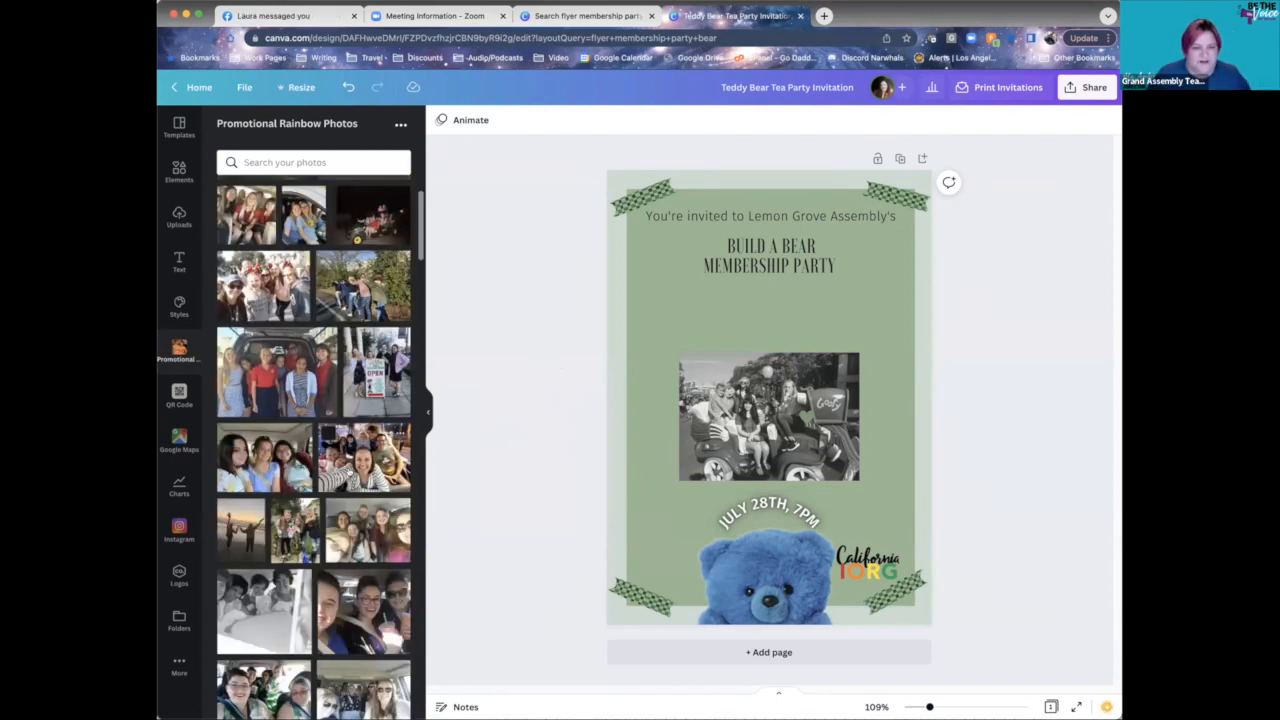
{"action": "scroll", "coordinate": [345, 450], "scroll_direction": "up", "scroll_amount": 3}
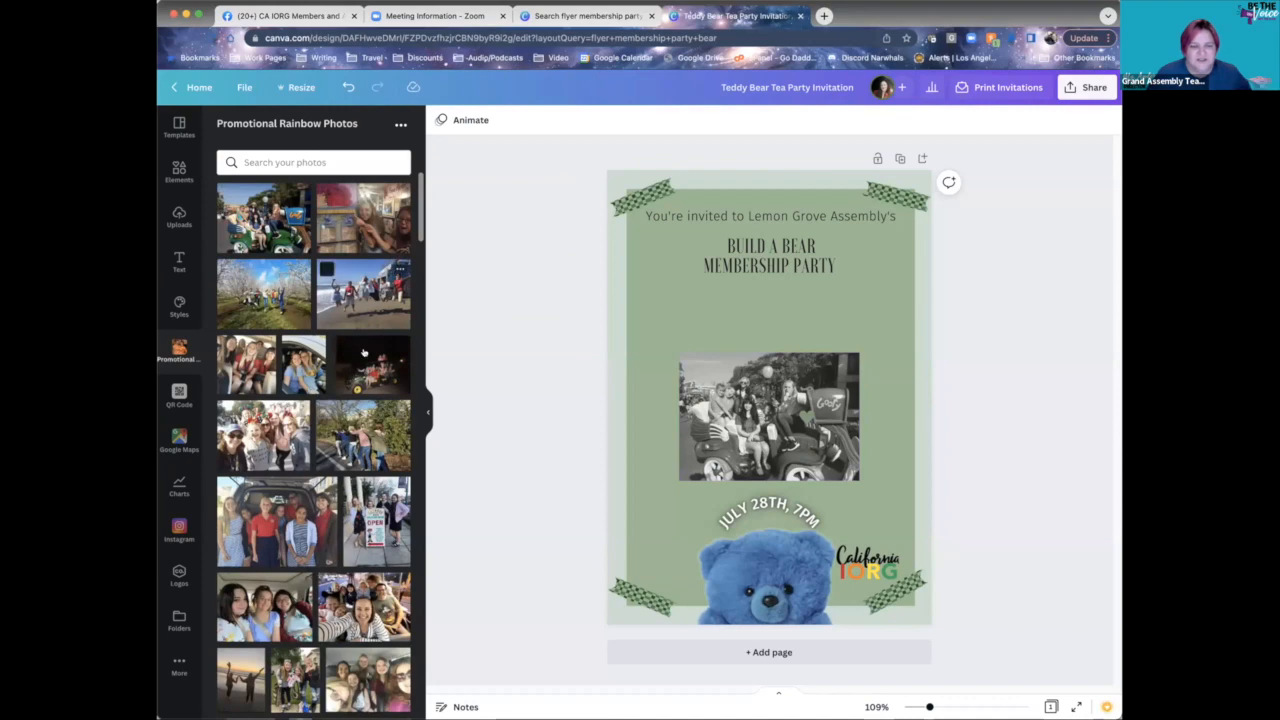
{"action": "scroll", "coordinate": [354, 430], "scroll_direction": "down", "scroll_amount": 8}
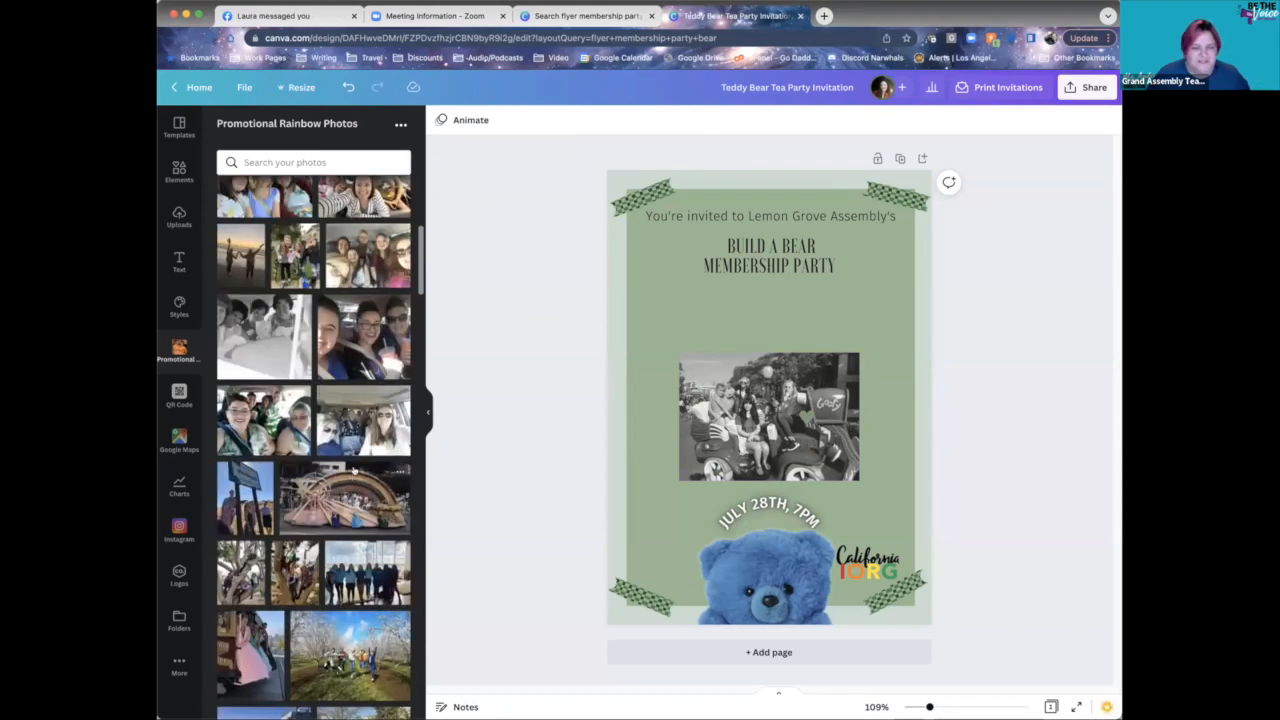
{"action": "scroll", "coordinate": [352, 482], "scroll_direction": "down", "scroll_amount": 4}
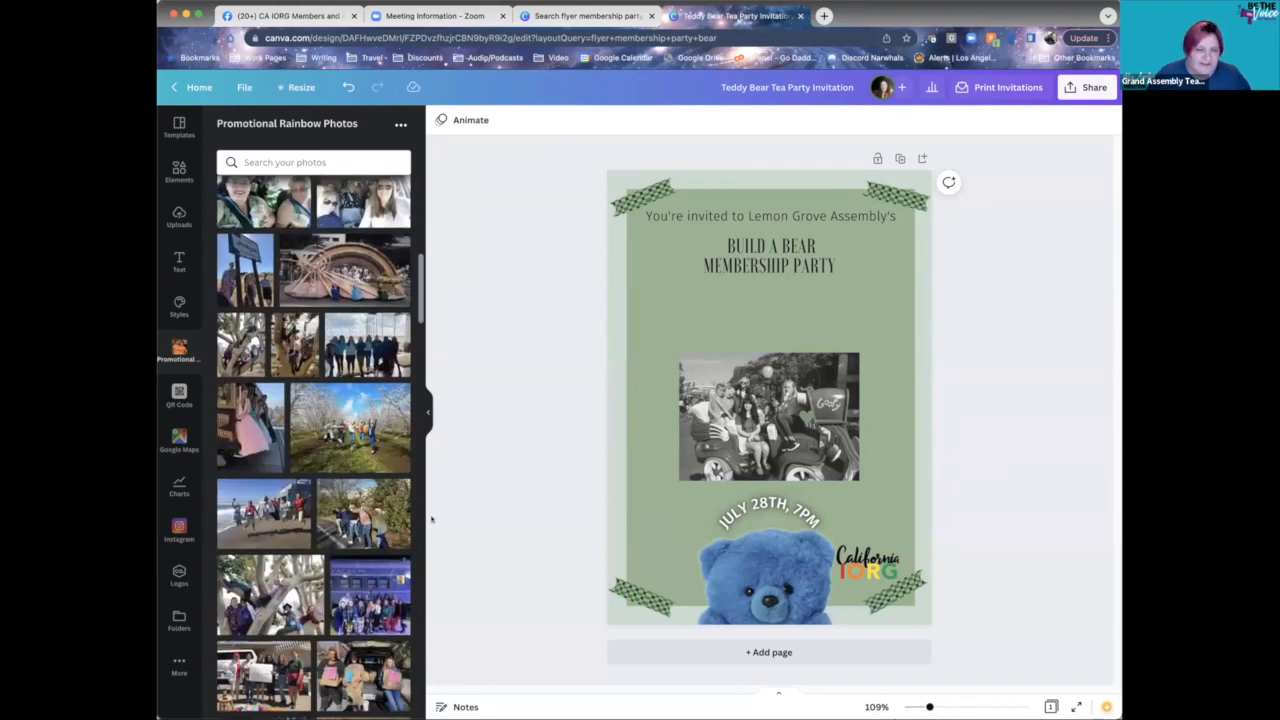
{"action": "left_click", "coordinate": [287, 516]}
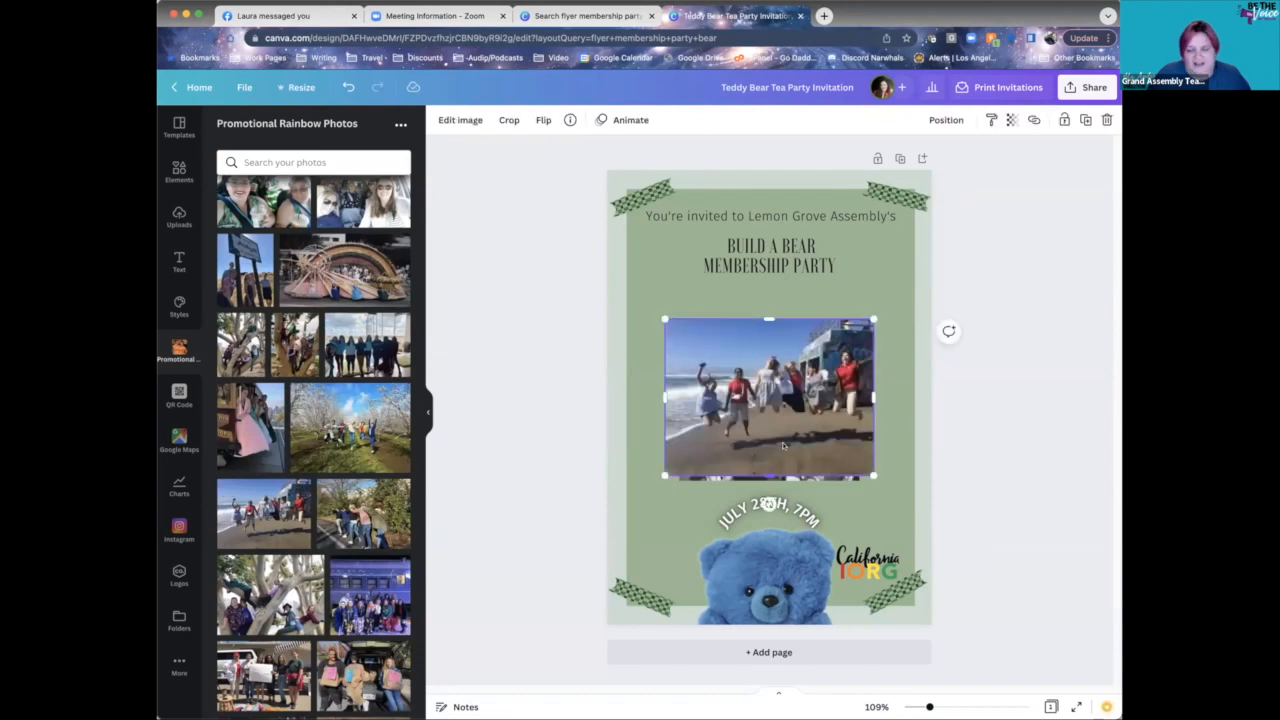
{"action": "left_click_drag", "start_coordinate": [784, 443], "coordinate": [784, 412]}
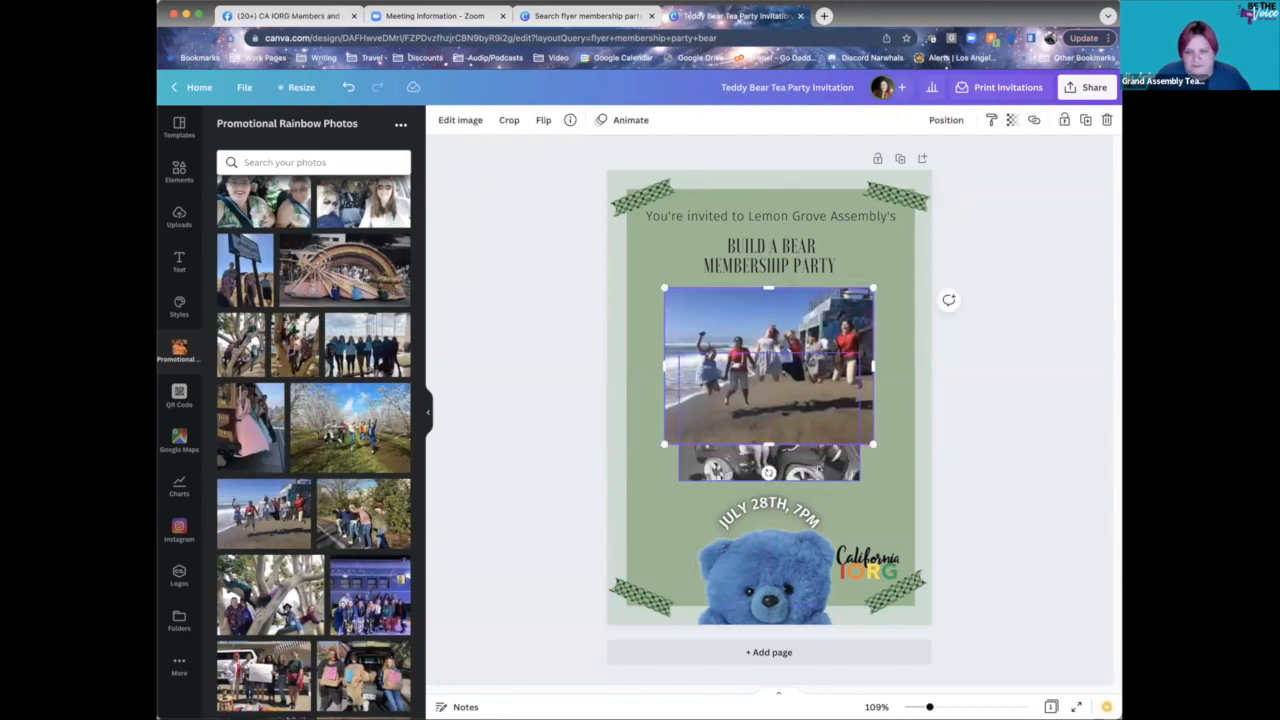
{"action": "left_click", "coordinate": [750, 466]}
{"action": "key", "text": "Delete"}
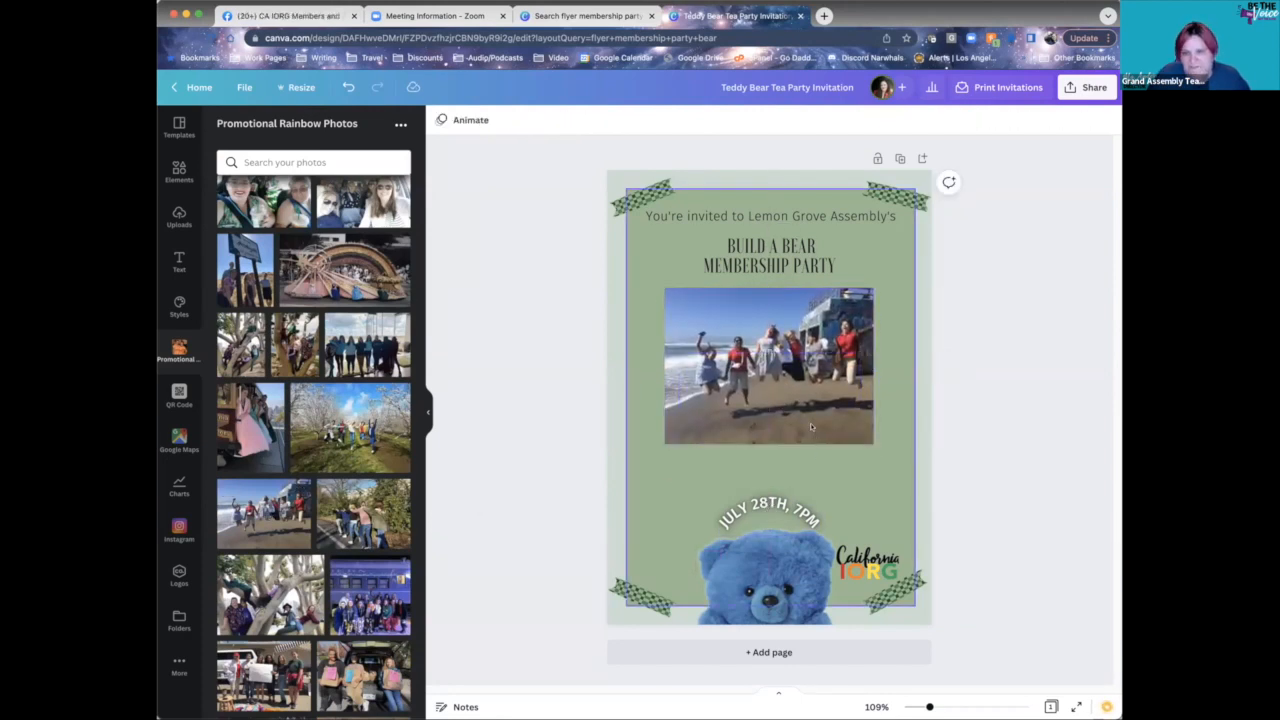
{"action": "left_click_drag", "start_coordinate": [795, 401], "coordinate": [792, 421]}
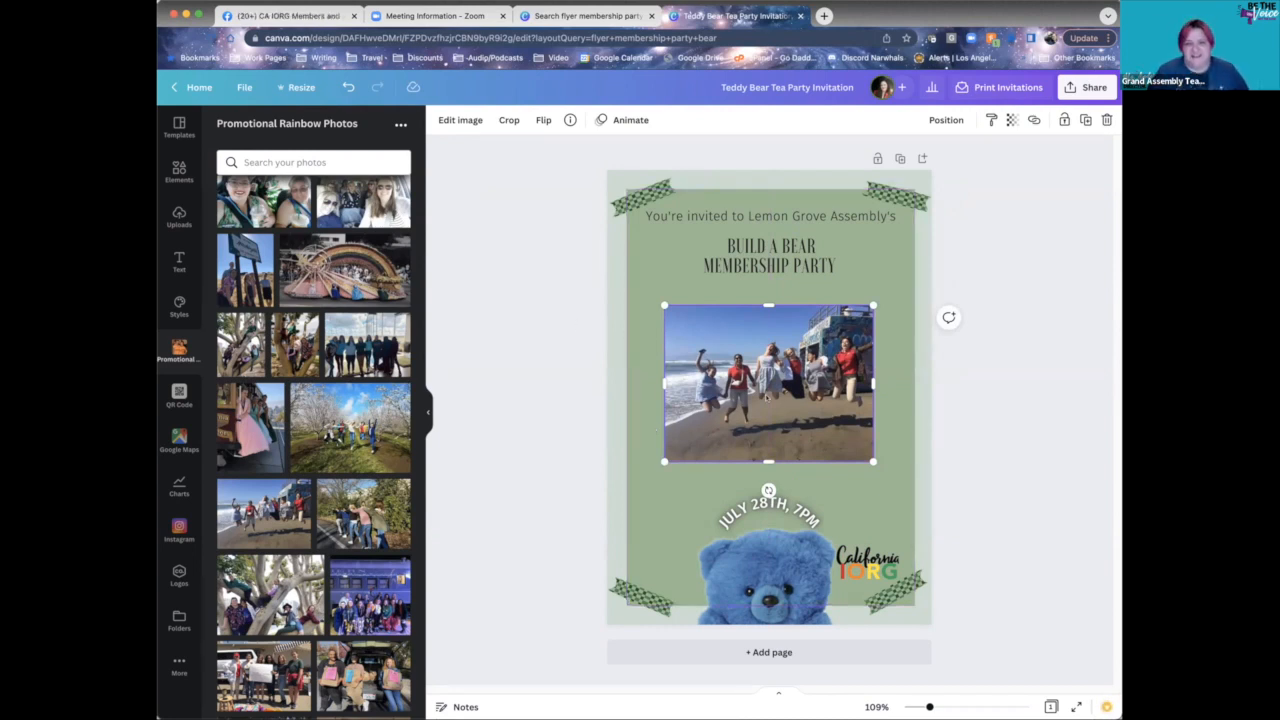
- Remove the beach photo's background with Background Remover
{"action": "left_click", "coordinate": [459, 120]}
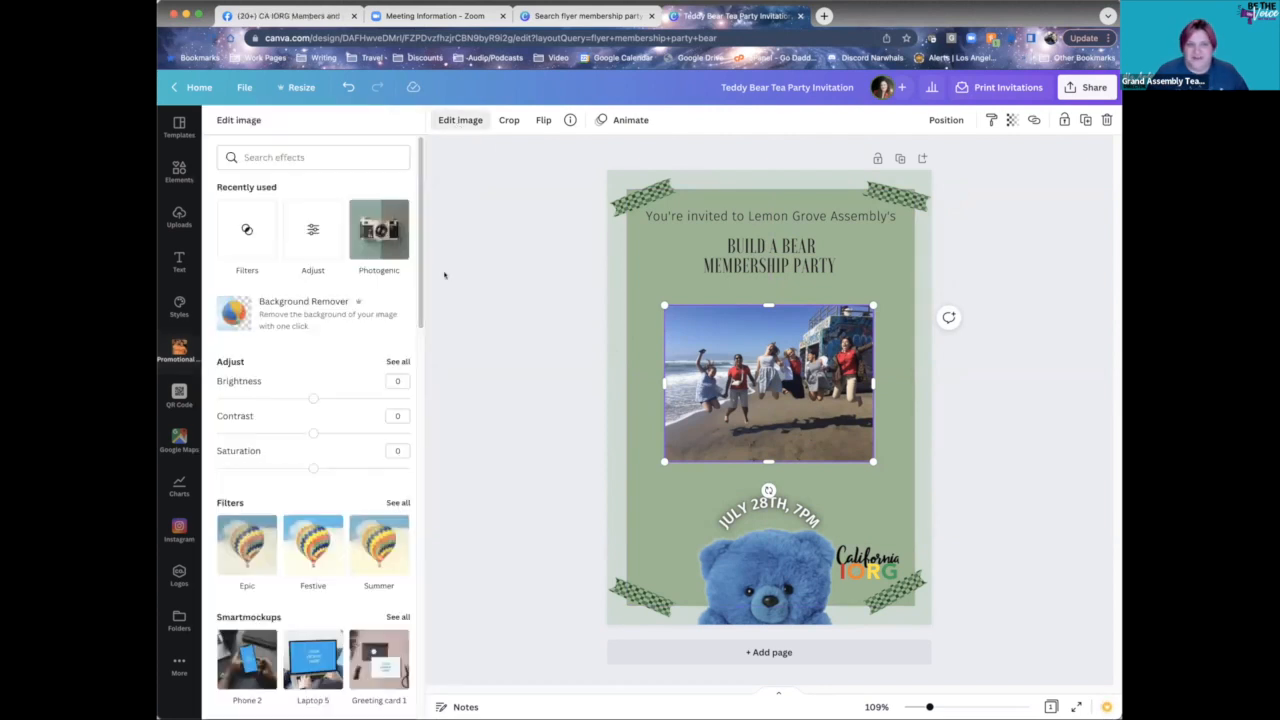
{"action": "left_click", "coordinate": [278, 316]}
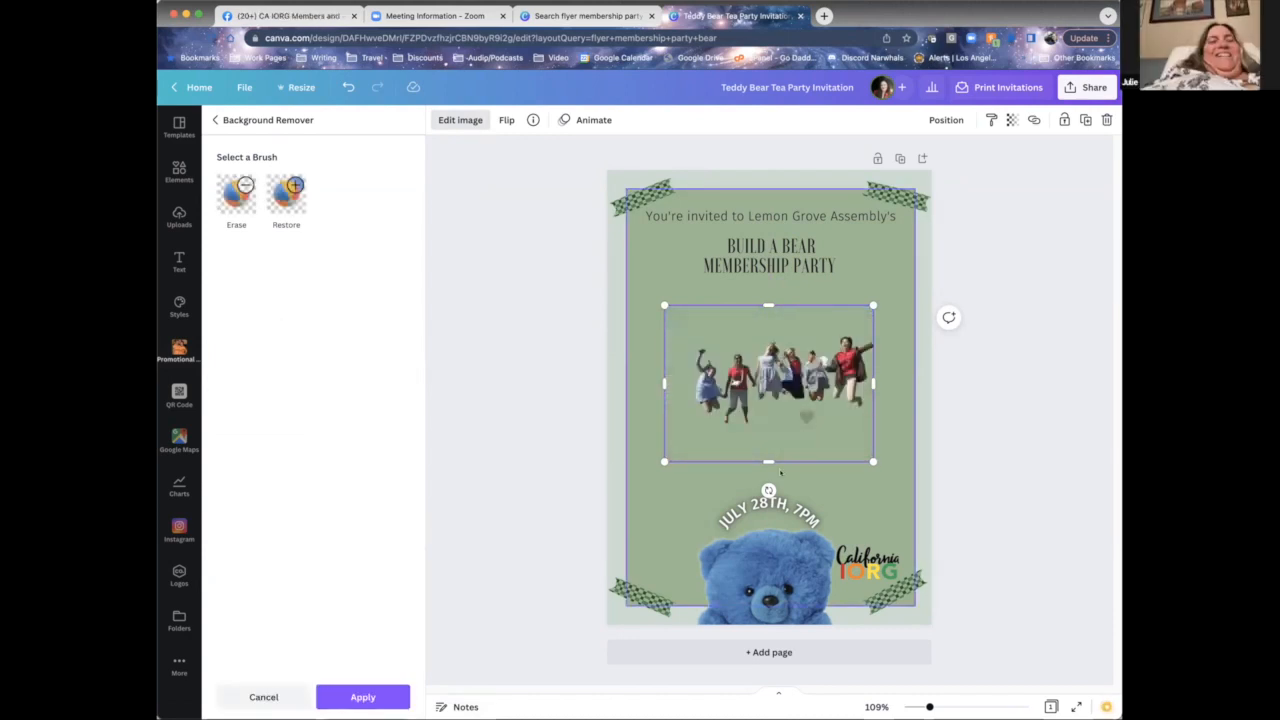
{"action": "left_click", "coordinate": [790, 428]}
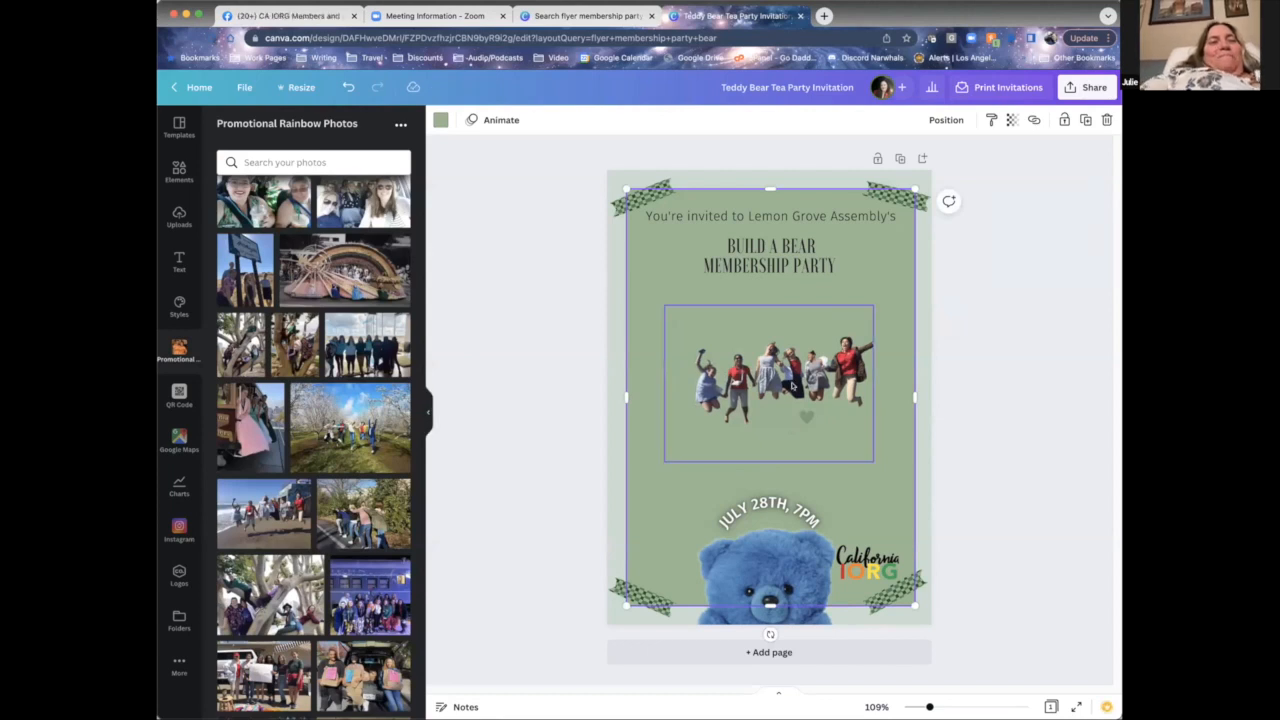
- Enlarge the cut-out jumping people to about 4.7 by 3.6 and position them mid-flyer
{"action": "left_click_drag", "start_coordinate": [790, 428], "coordinate": [755, 455]}
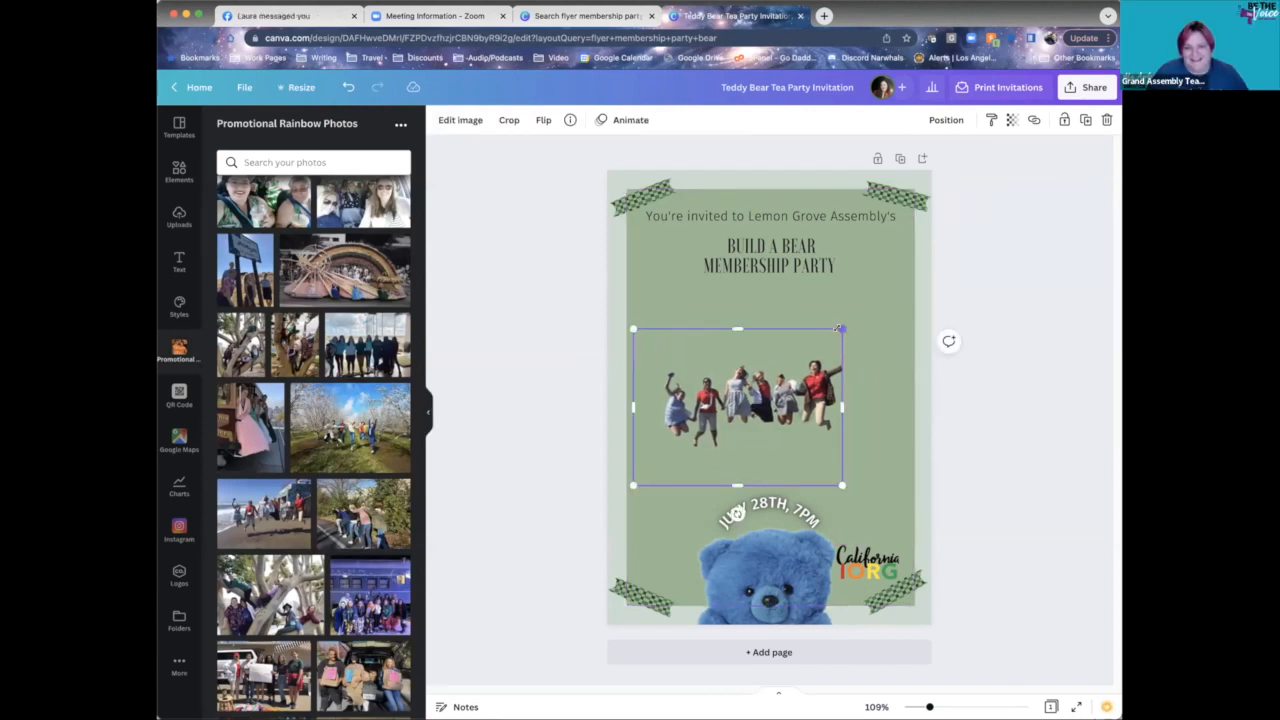
{"action": "left_click_drag", "start_coordinate": [841, 330], "coordinate": [915, 285]}
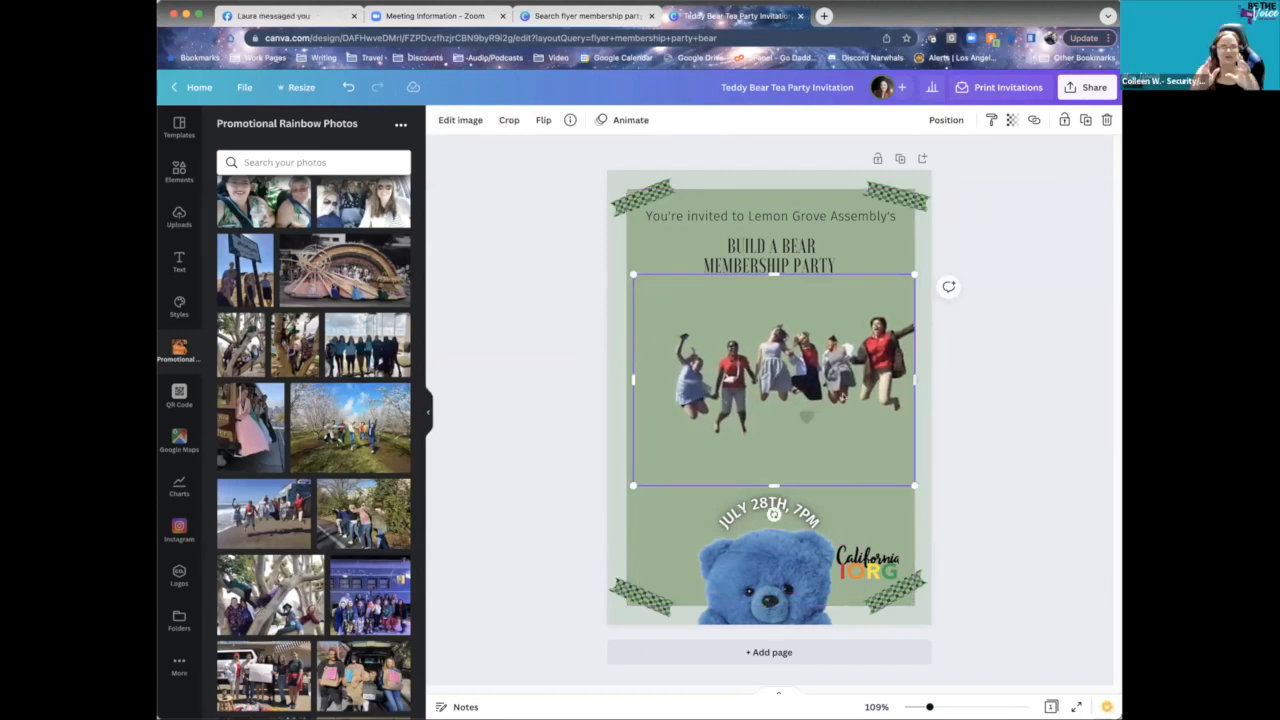
{"action": "left_click_drag", "start_coordinate": [828, 380], "coordinate": [801, 400]}
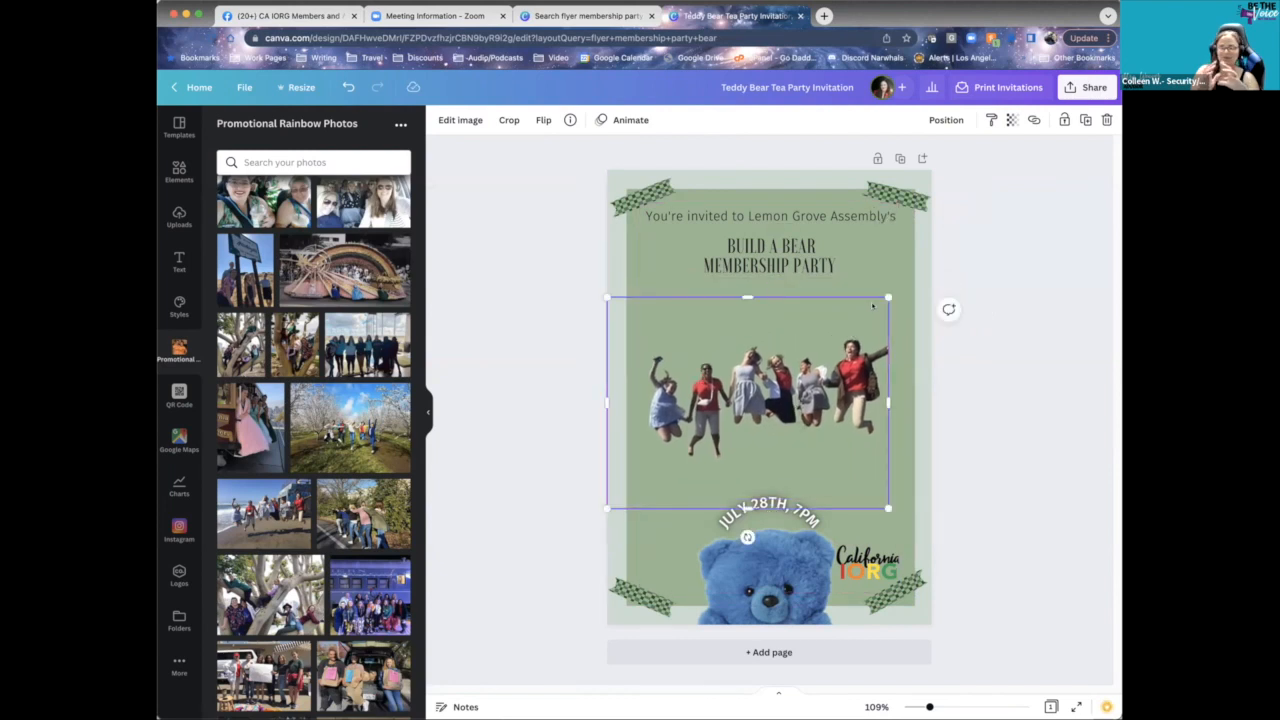
{"action": "left_click_drag", "start_coordinate": [888, 297], "coordinate": [914, 279]}
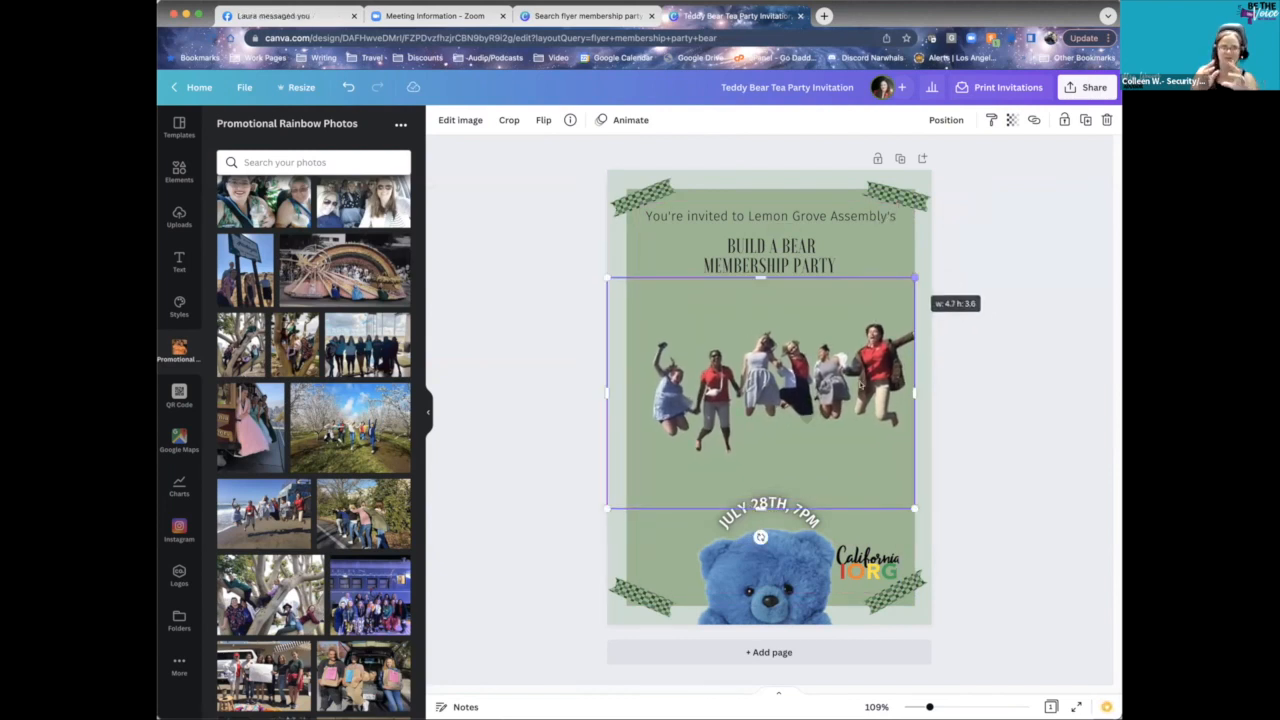
{"action": "mouse_move", "coordinate": [843, 398]}
{"action": "left_mouse_down"}
{"action": "mouse_move", "coordinate": [843, 361]}
{"action": "mouse_move", "coordinate": [841, 386]}
{"action": "left_mouse_up"}
{"action": "left_click", "coordinate": [911, 530]}
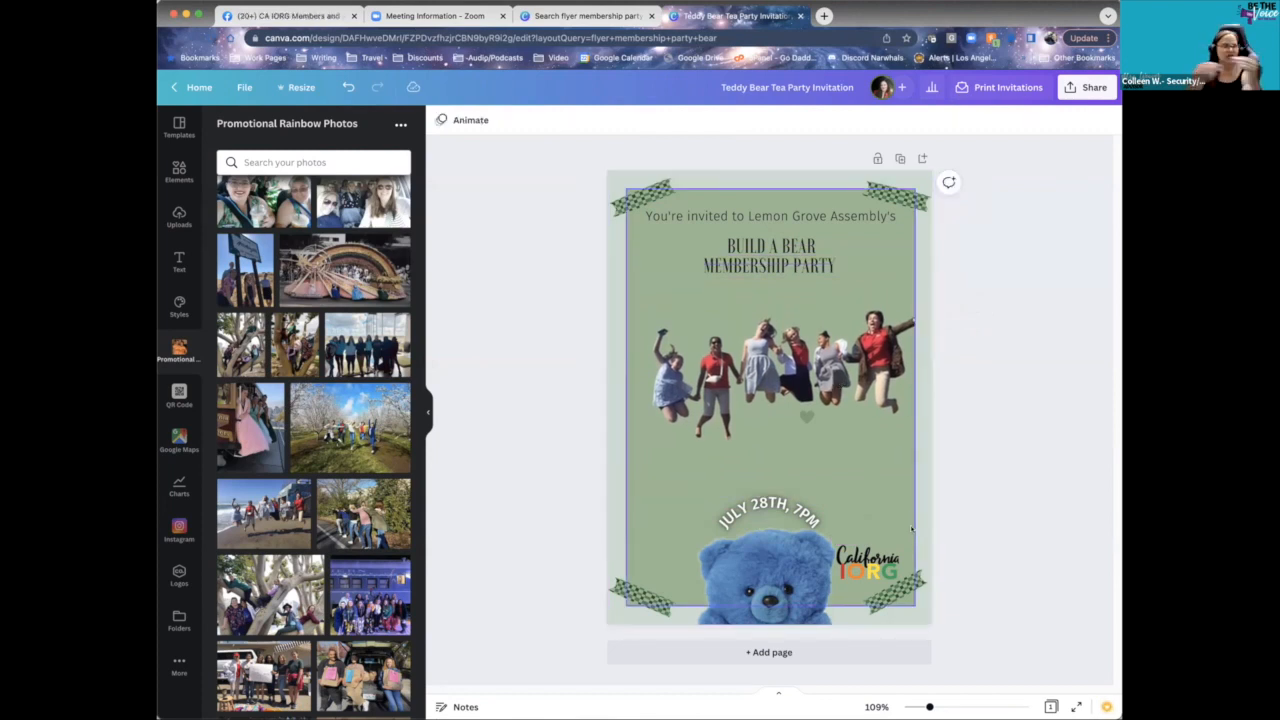
- Move the small heart down and left, then enlarge the jumping-people cut-out up and left
{"action": "right_click", "coordinate": [808, 375]}
{"action": "left_click", "coordinate": [883, 445]}
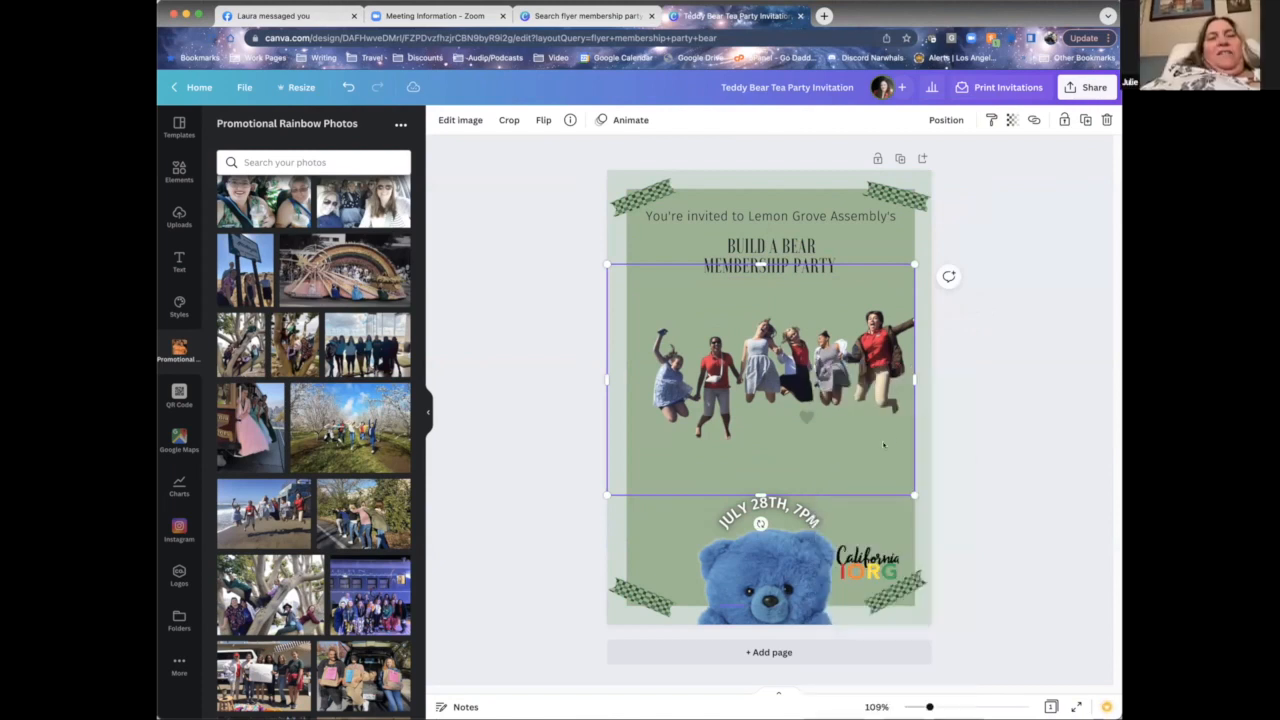
{"action": "left_click", "coordinate": [969, 394]}
{"action": "left_click_drag", "start_coordinate": [807, 418], "coordinate": [675, 518]}
{"action": "left_click", "coordinate": [799, 387]}
{"action": "left_click_drag", "start_coordinate": [799, 387], "coordinate": [798, 402]}
{"action": "left_click_drag", "start_coordinate": [607, 282], "coordinate": [586, 266]}
{"action": "left_click", "coordinate": [971, 358]}
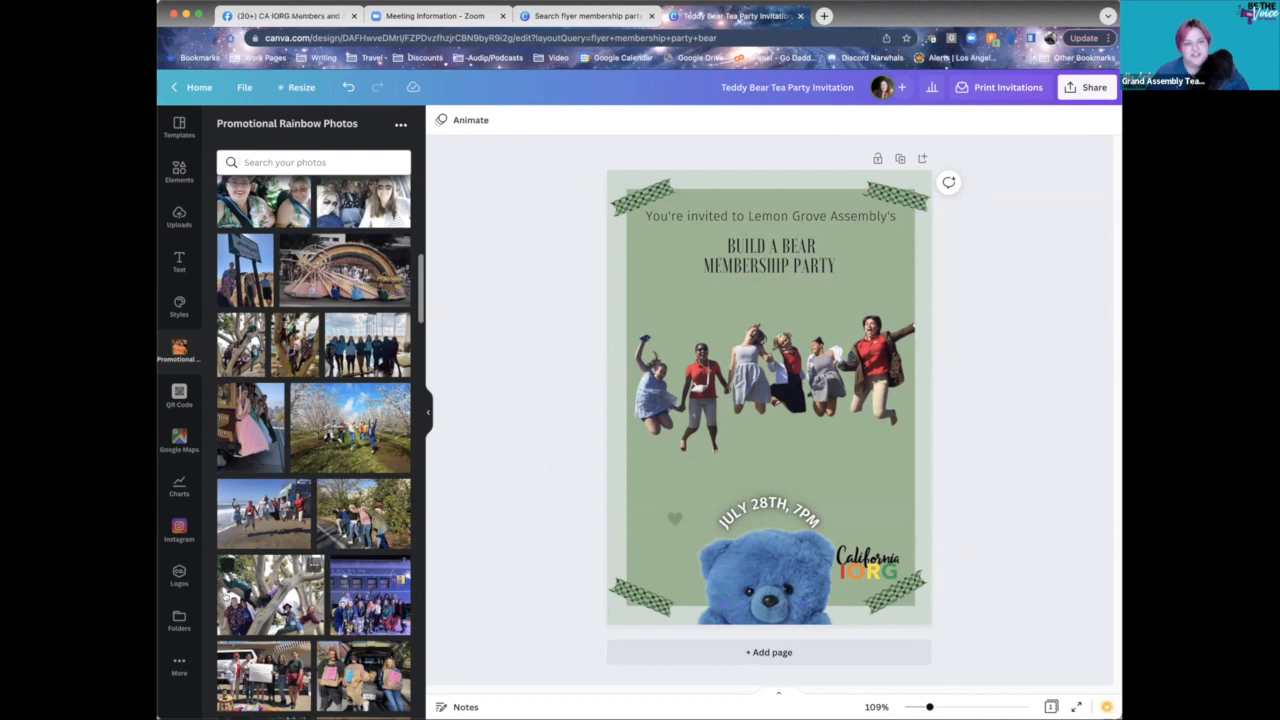
{"action": "left_click", "coordinate": [178, 668]}
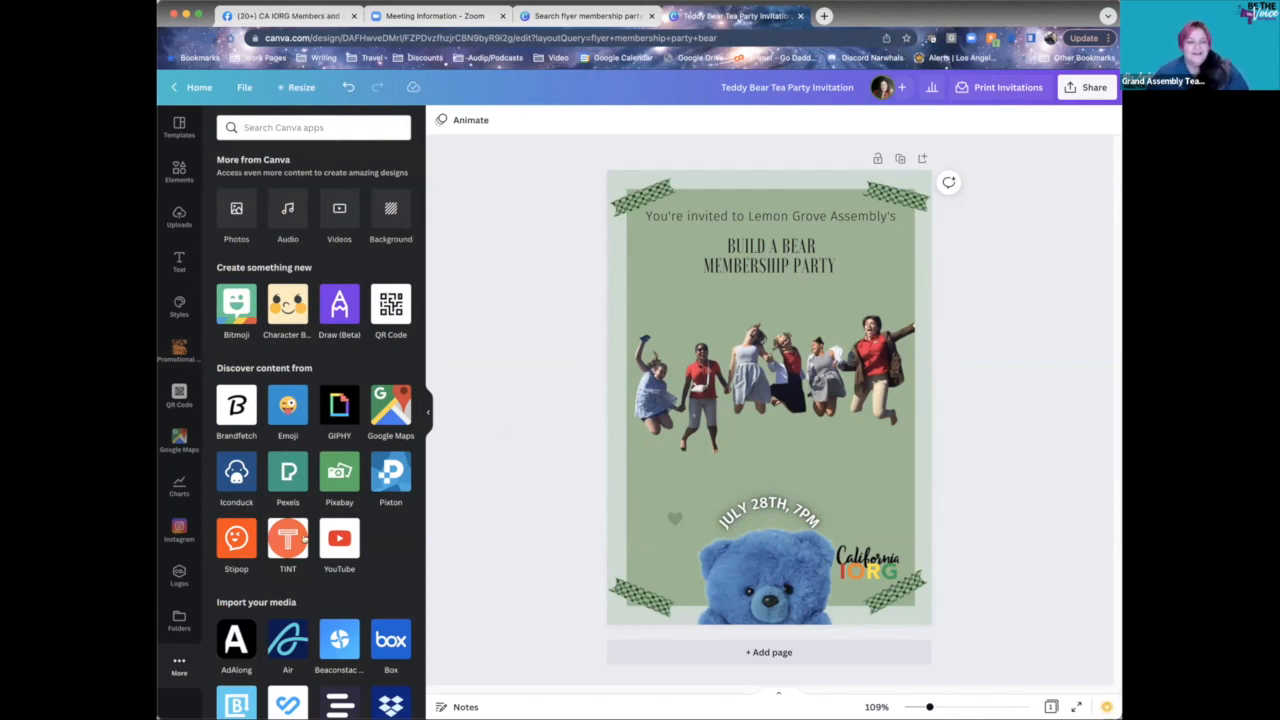
{"action": "left_click", "coordinate": [391, 308]}
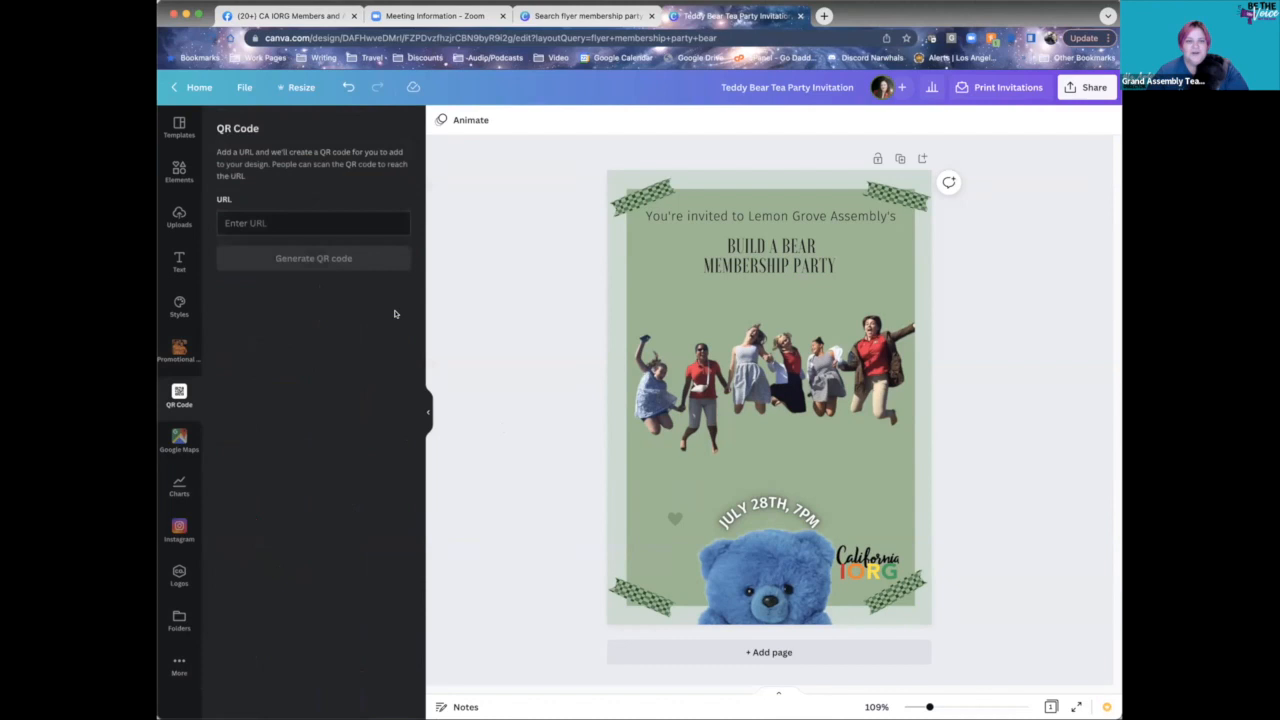
{"action": "left_click", "coordinate": [338, 220]}
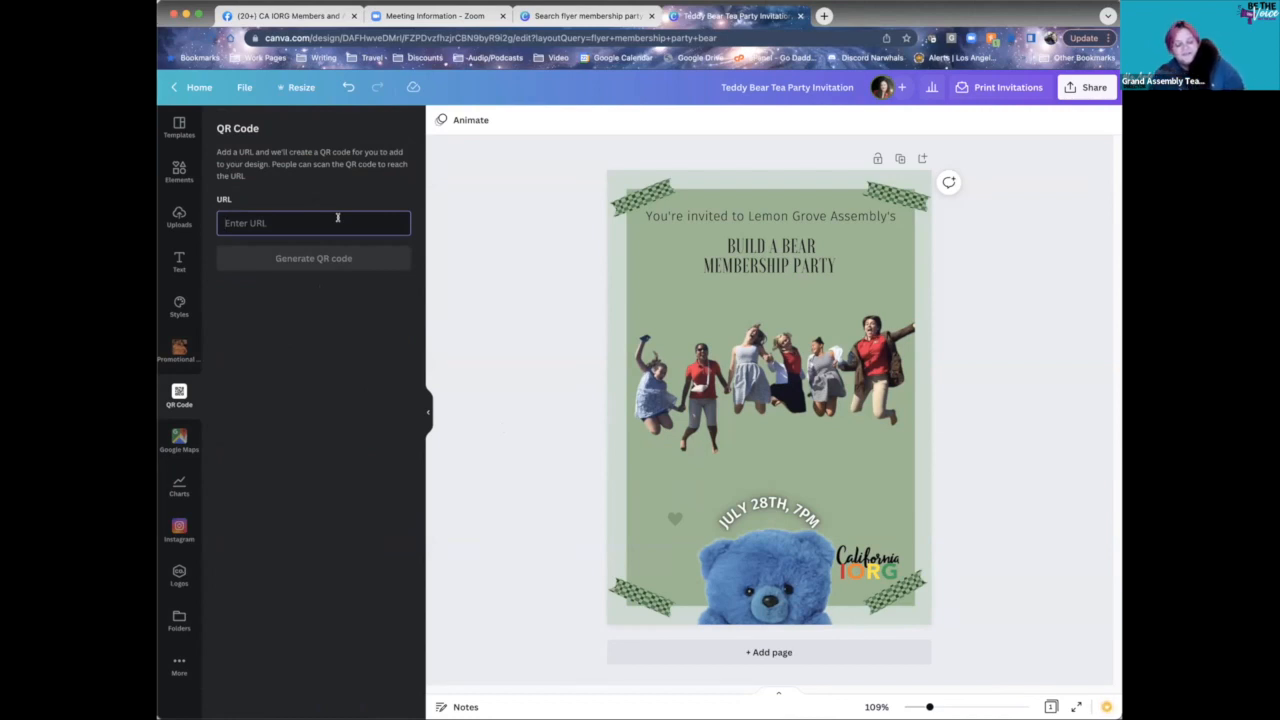
{"action": "type", "text": "www.go"}
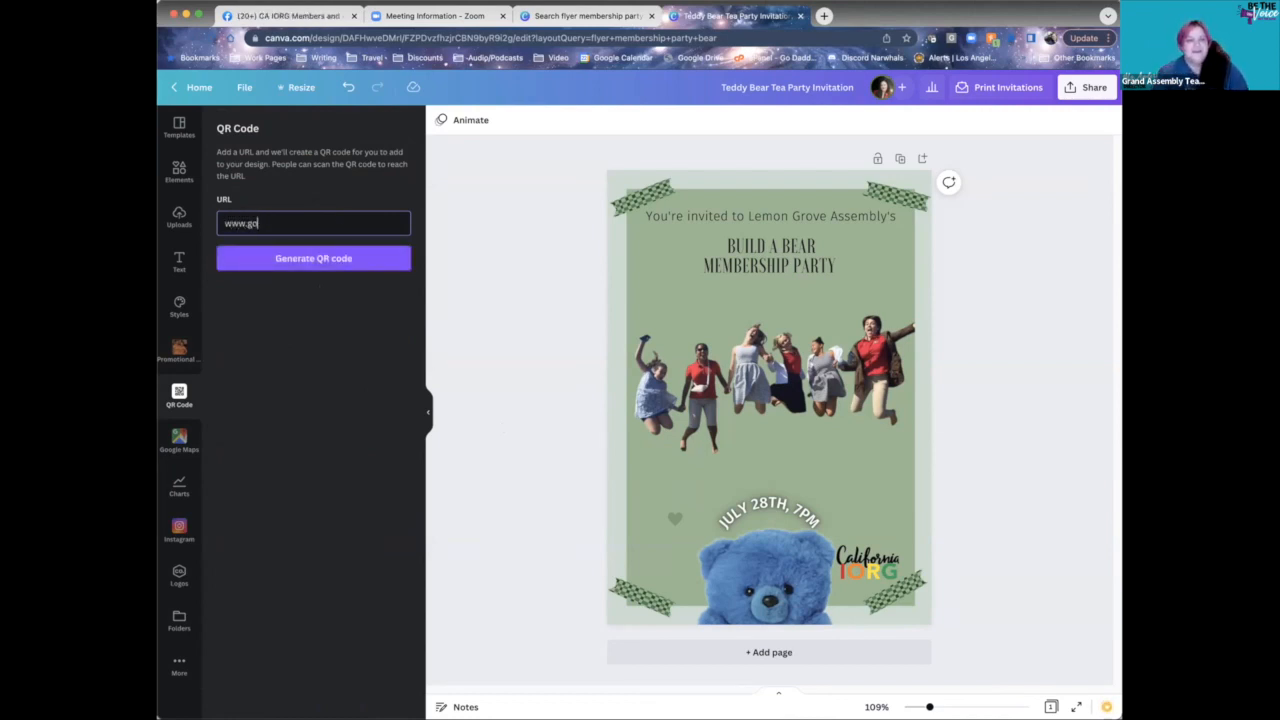
{"action": "type", "text": "carainbow.org"}
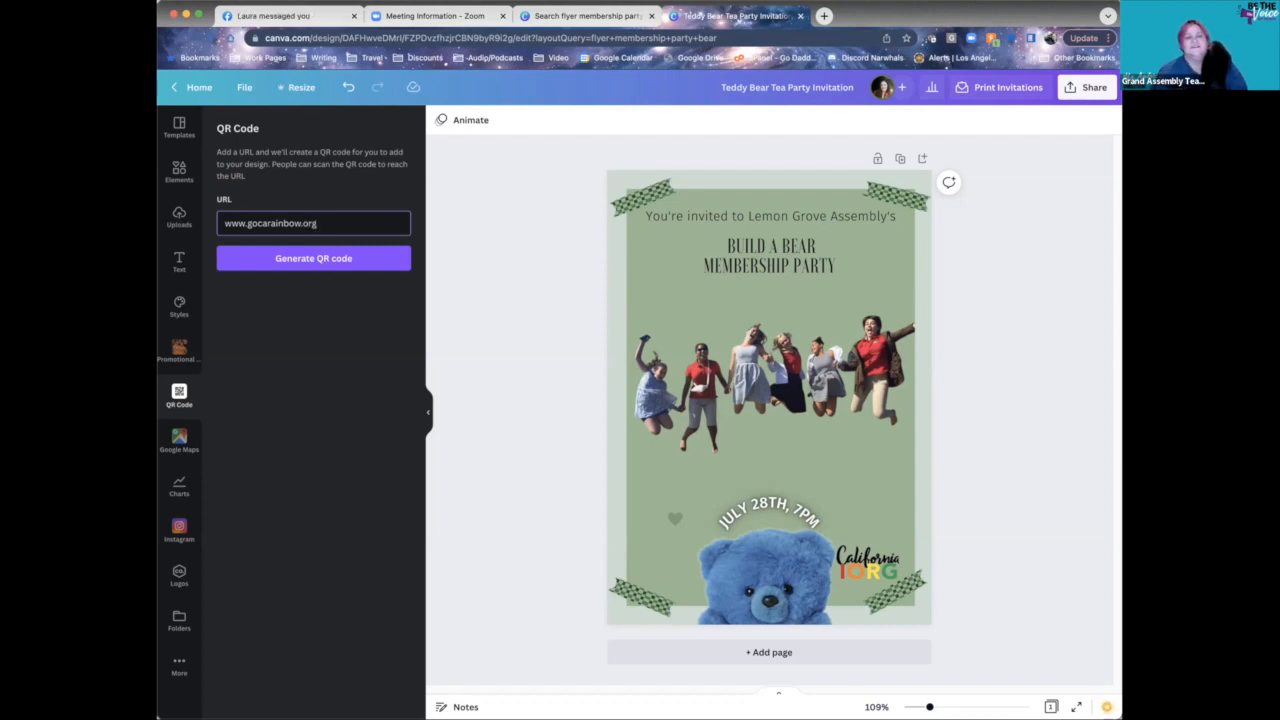
{"action": "left_click", "coordinate": [300, 258]}
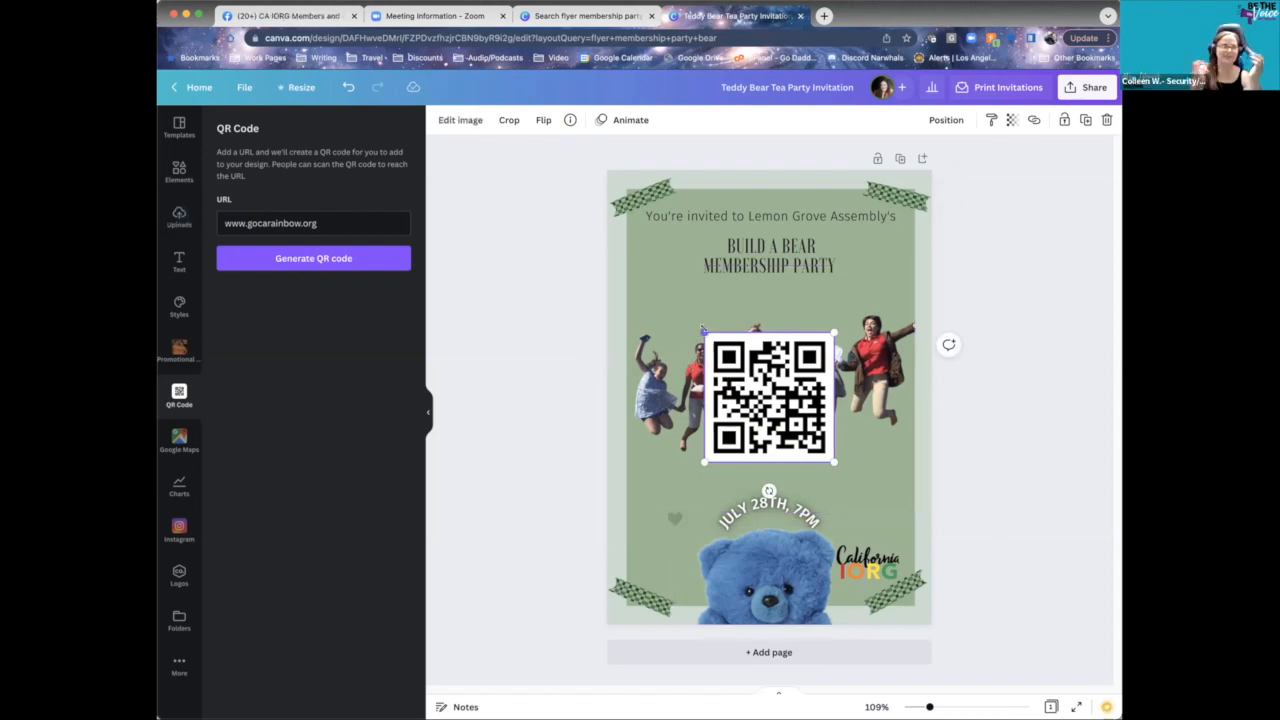
- Resize the QR code to 1.2 x 1.2 and set it just above the July 28th, 7PM line
{"action": "left_click_drag", "start_coordinate": [706, 334], "coordinate": [768, 455]}
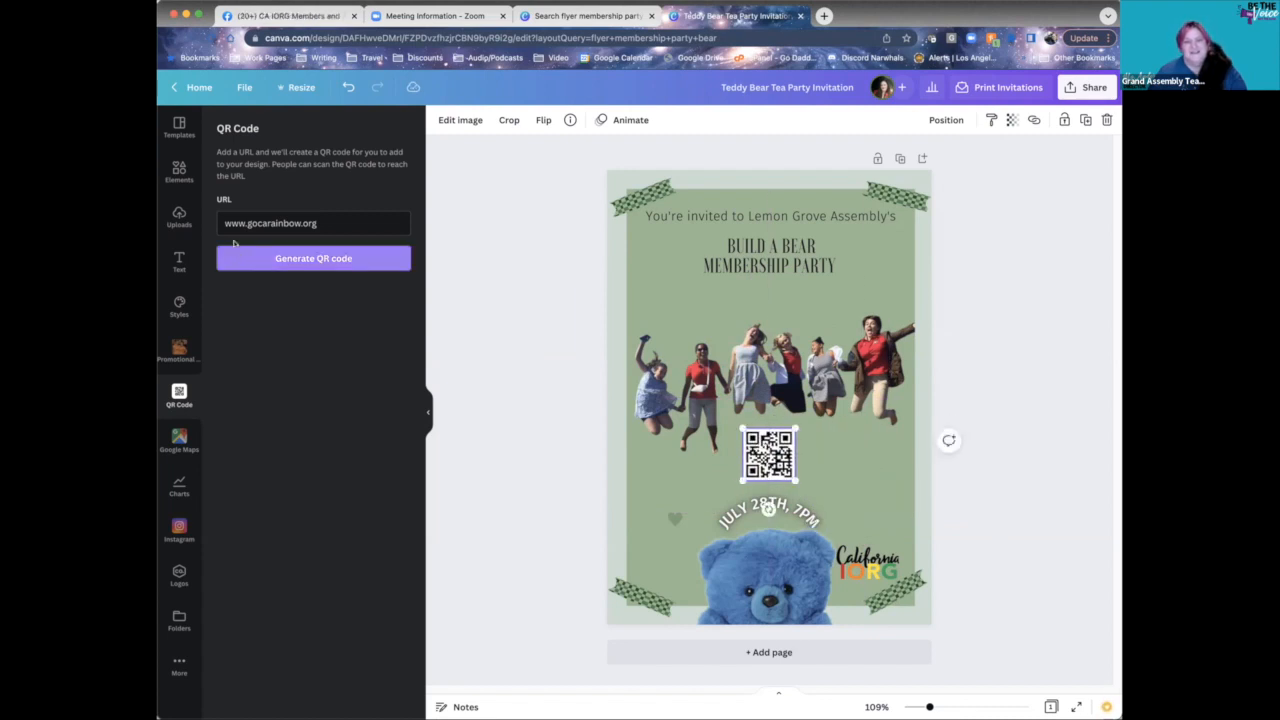
{"action": "left_click", "coordinate": [966, 364]}
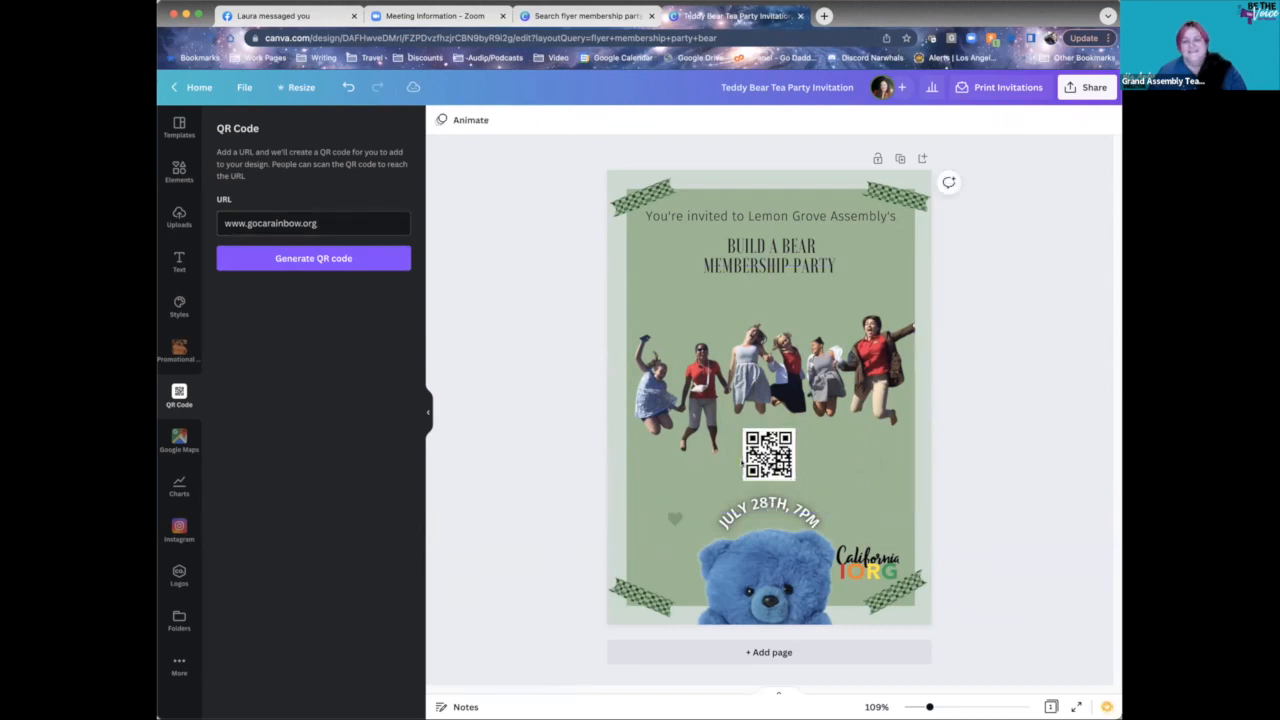
{"action": "left_click", "coordinate": [770, 456]}
{"action": "left_click_drag", "start_coordinate": [770, 456], "coordinate": [772, 457]}
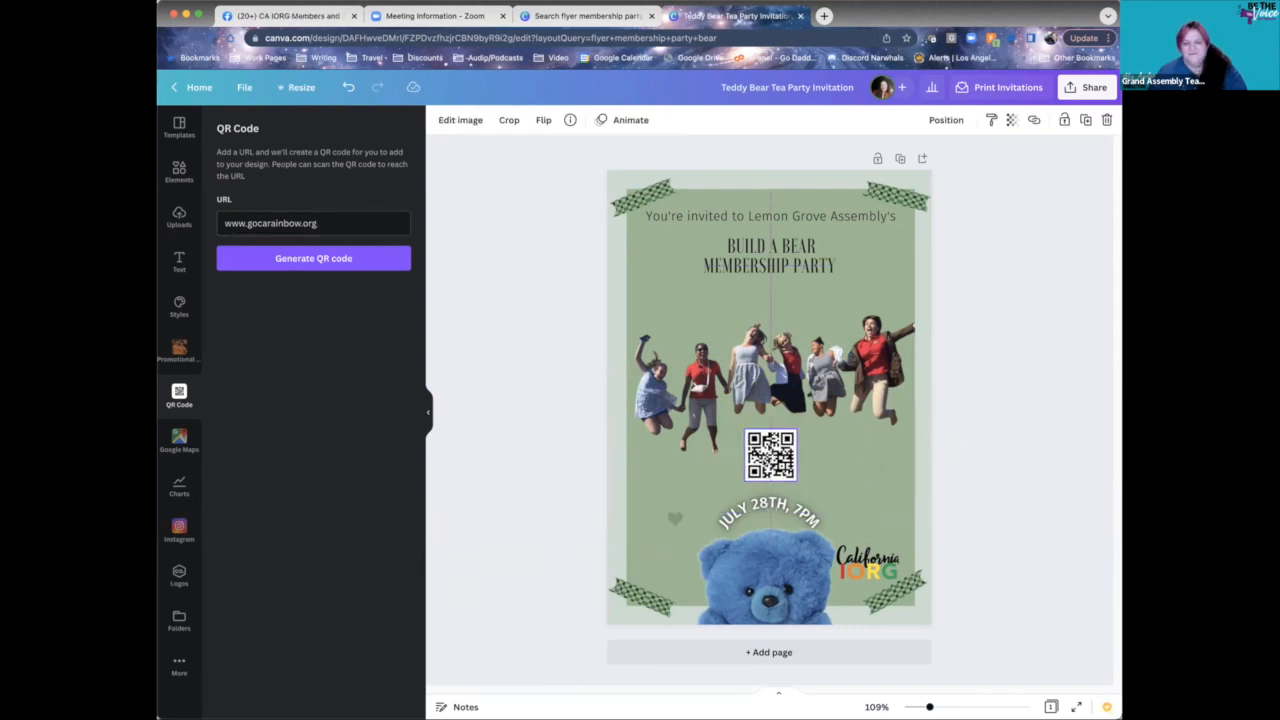
{"action": "left_click", "coordinate": [963, 397]}
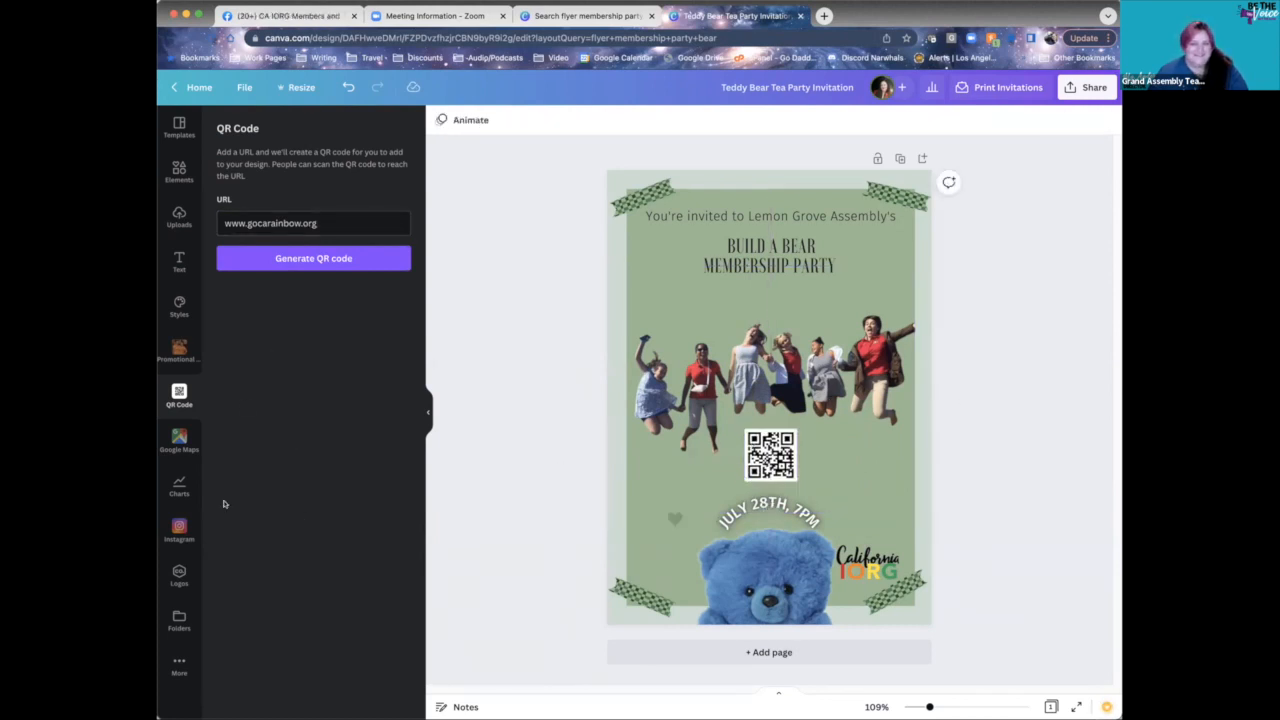
- Launch the Google Maps app from the More apps list and ready its search box
{"action": "left_click", "coordinate": [177, 666]}
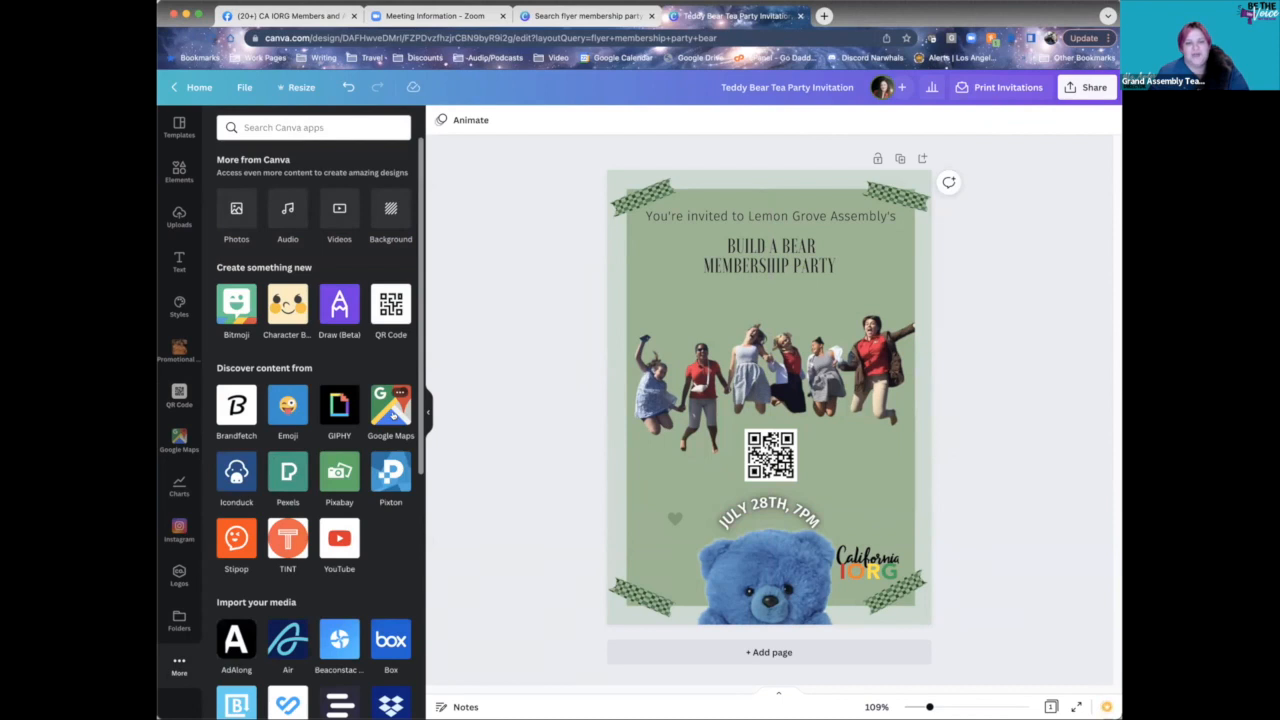
{"action": "left_click", "coordinate": [390, 410]}
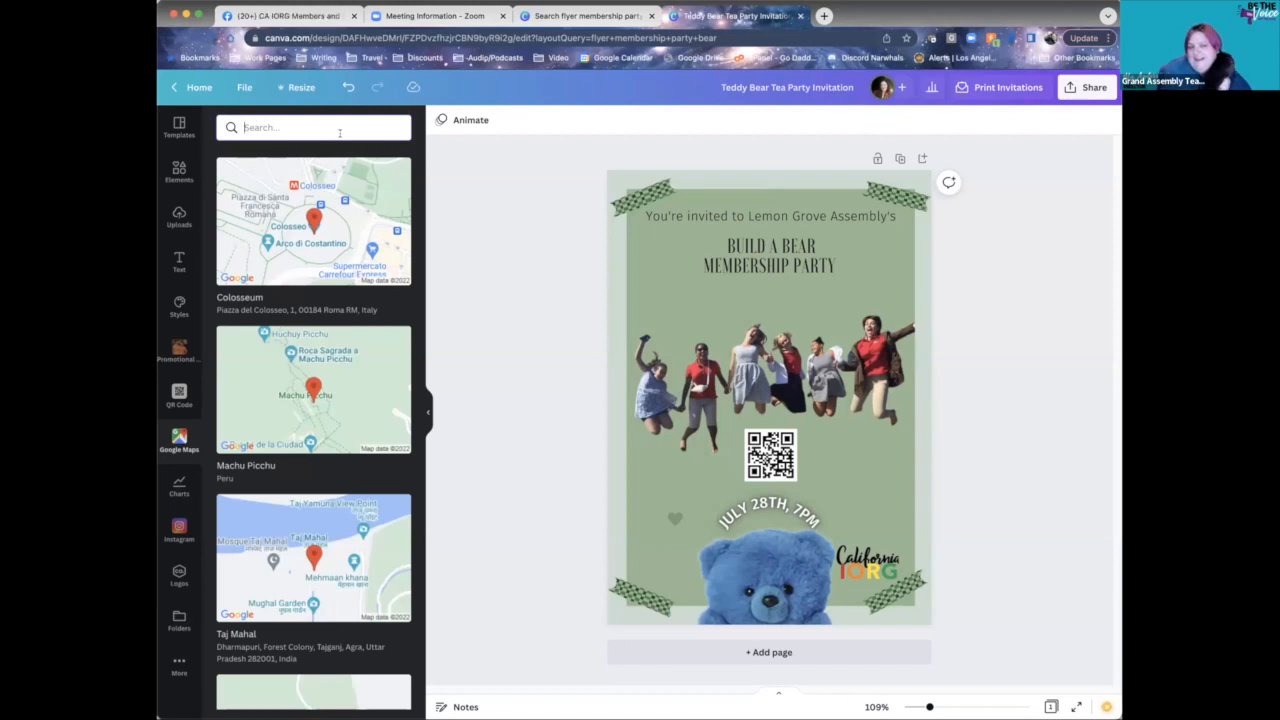
{"action": "left_click", "coordinate": [339, 133]}
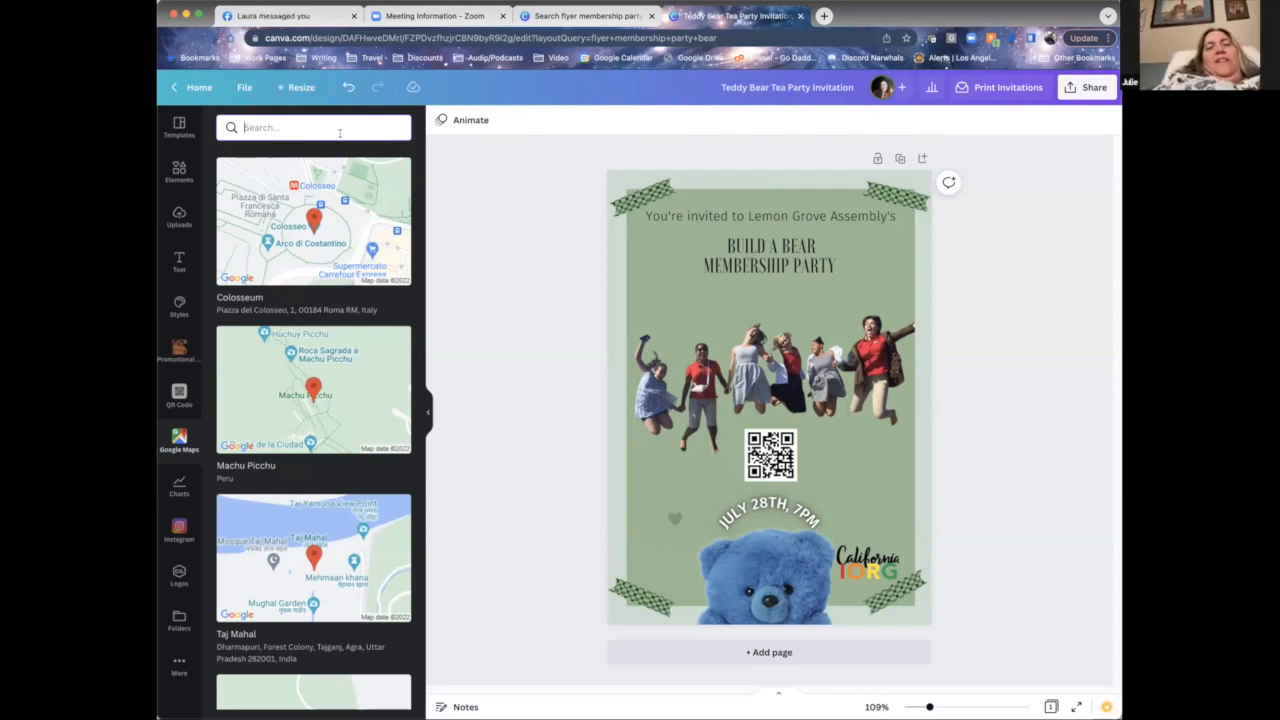
- Search Google Maps for 'lemon grove masonic temple'
{"action": "type", "text": "lemon g"}
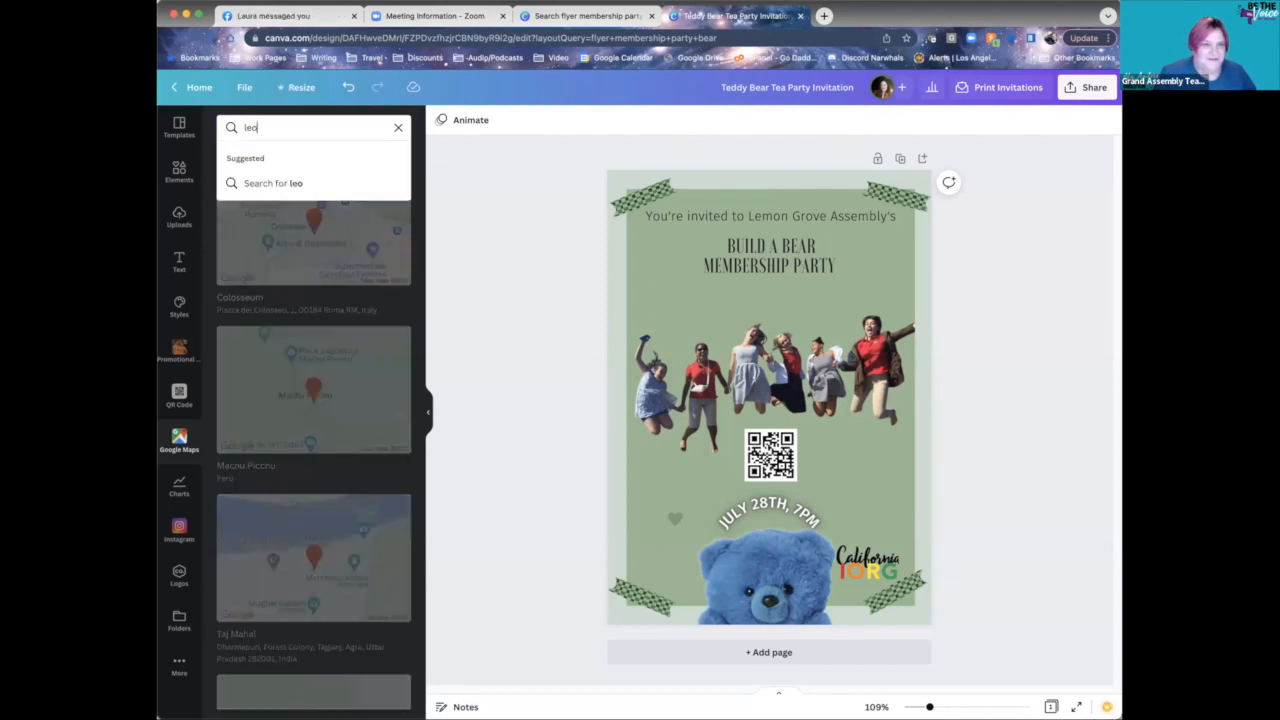
{"action": "type", "text": "rove "}
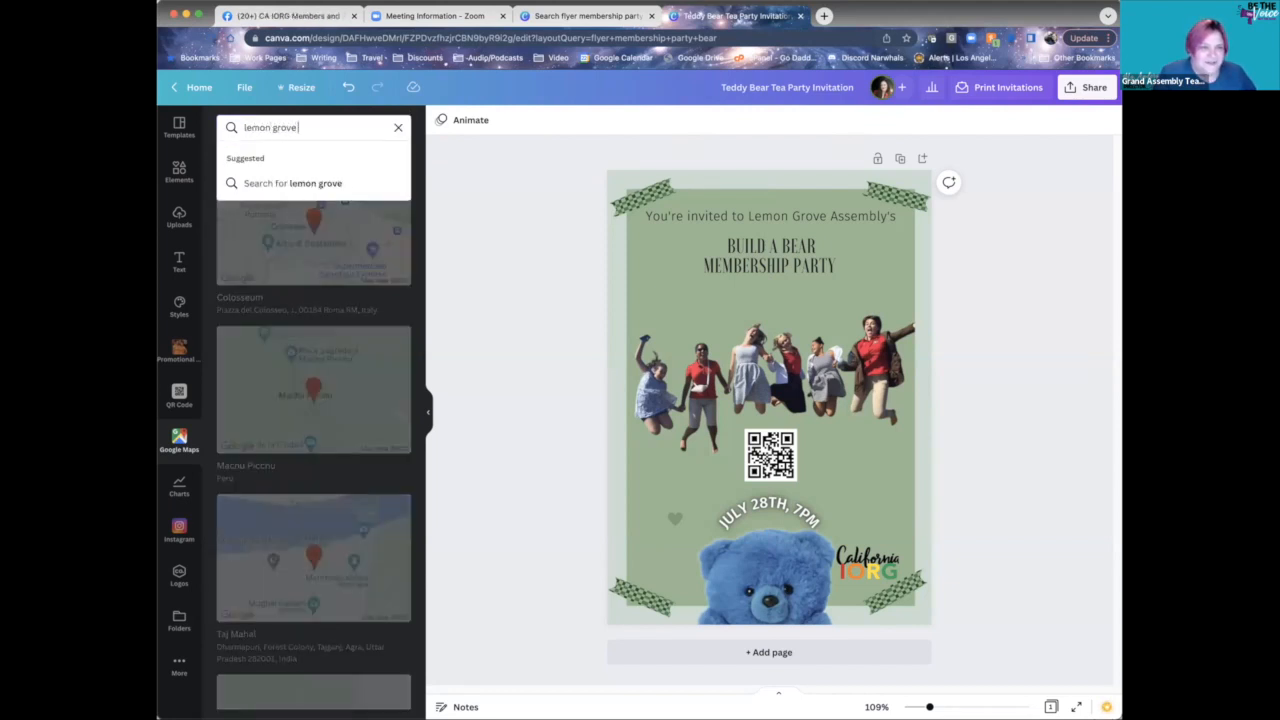
{"action": "type", "text": "masonic temple"}
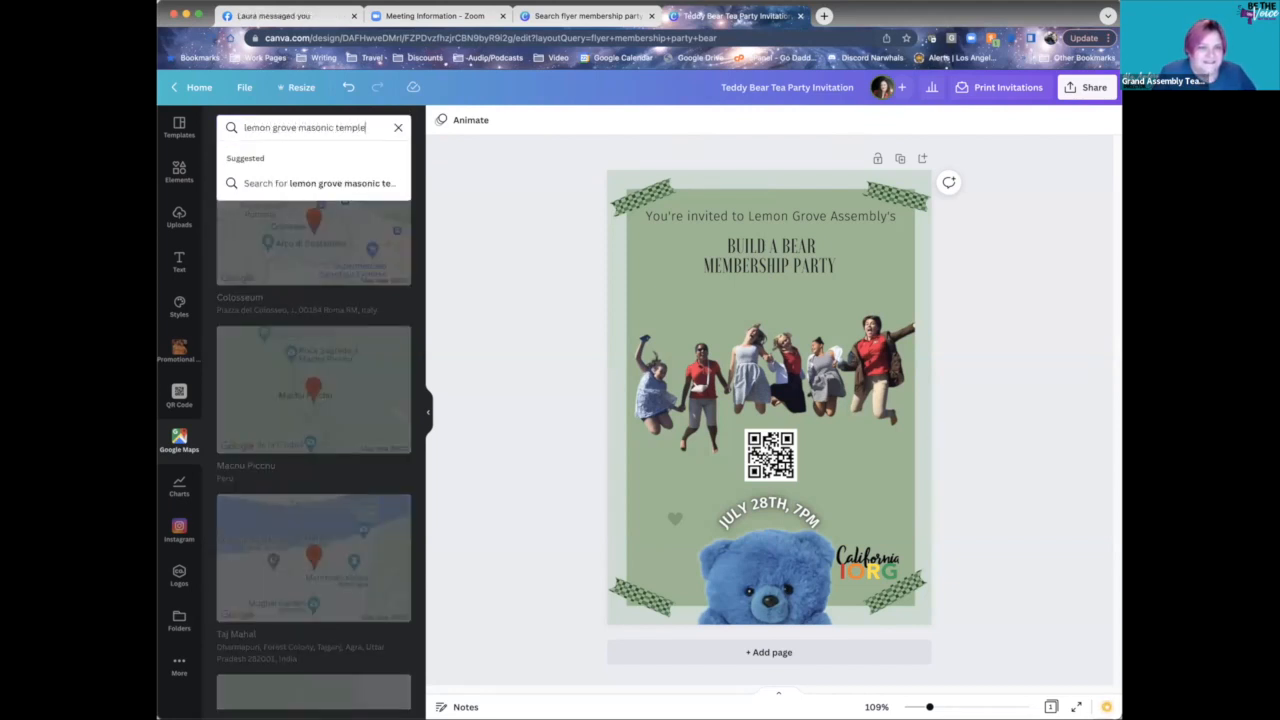
{"action": "key", "text": "Return"}
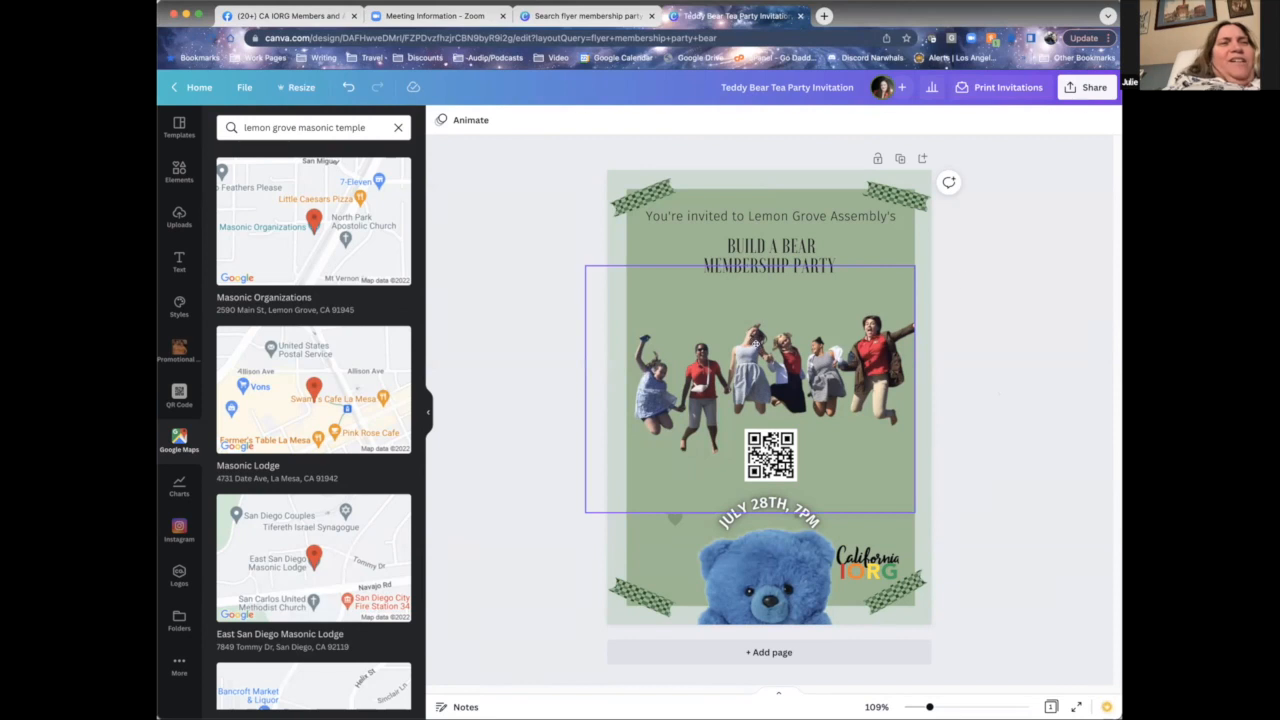
- Move the jumping-people photo higher and shrink it, inserting the Masonic Organizations map
{"action": "left_click_drag", "start_coordinate": [756, 344], "coordinate": [756, 305]}
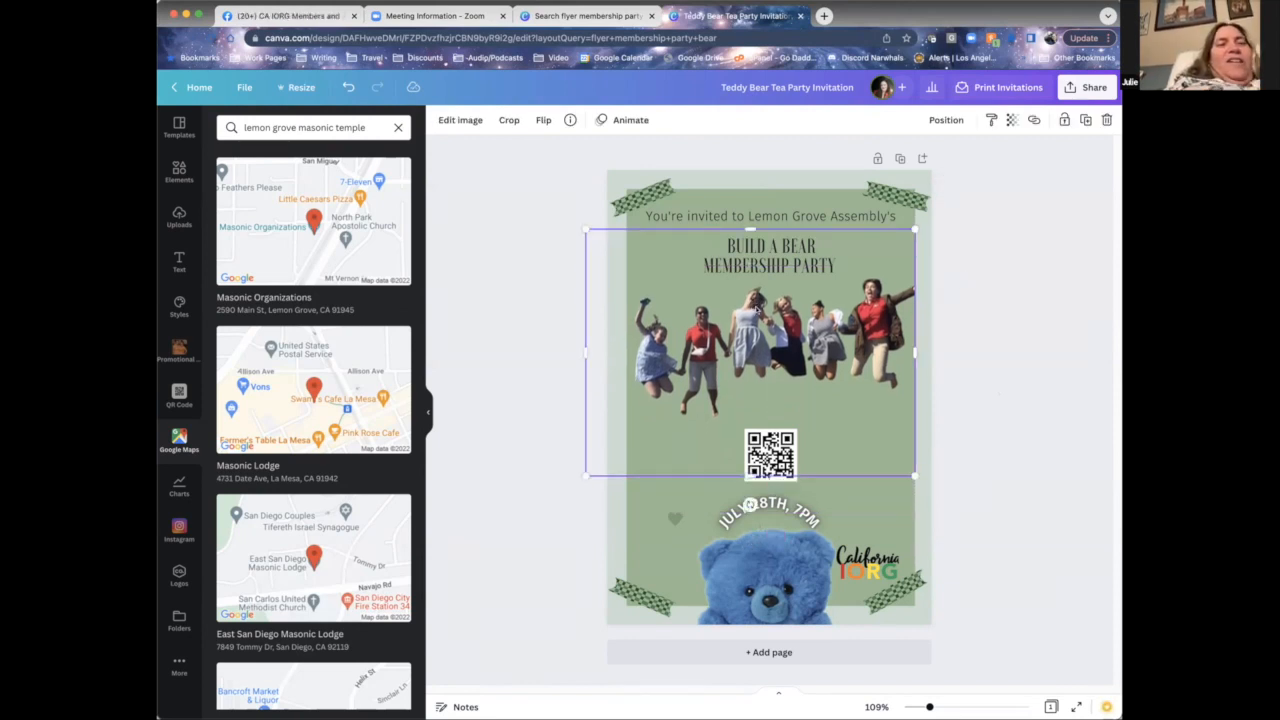
{"action": "left_click", "coordinate": [262, 220]}
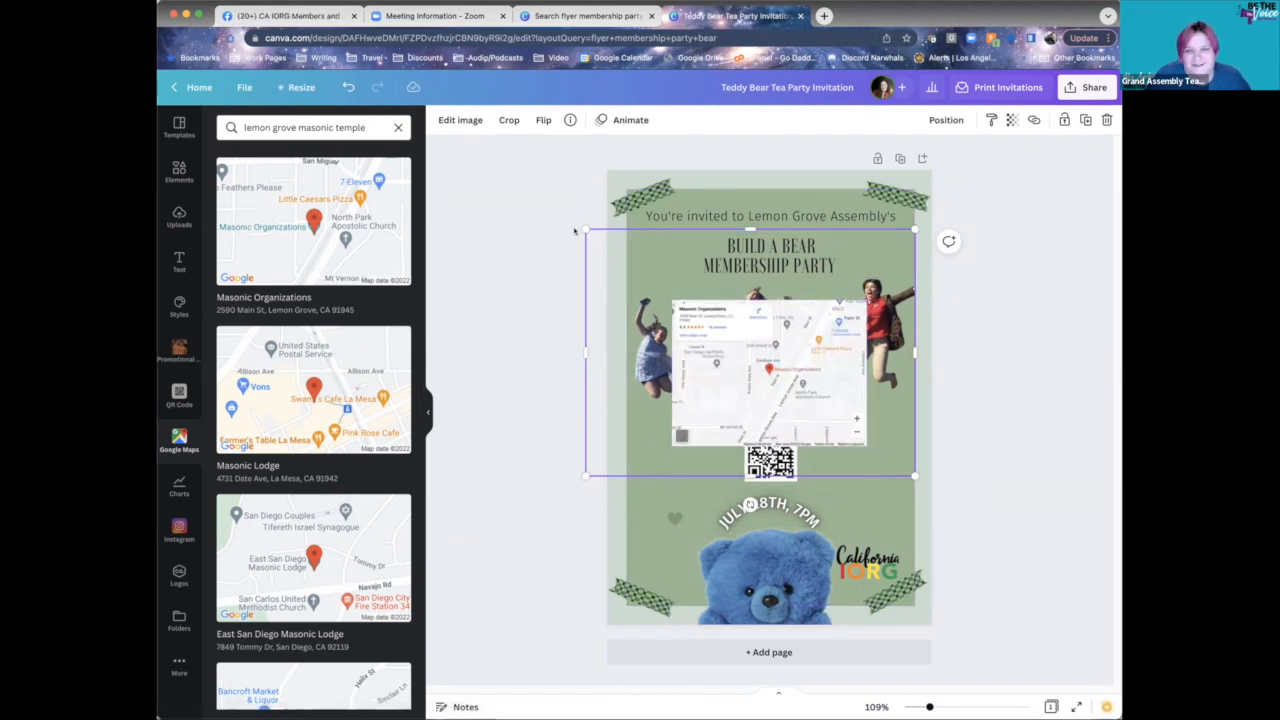
{"action": "left_click_drag", "start_coordinate": [585, 228], "coordinate": [607, 245]}
- Try several sizes and positions for the Masonic Organizations map, then delete it
{"action": "left_click_drag", "start_coordinate": [795, 372], "coordinate": [799, 452]}
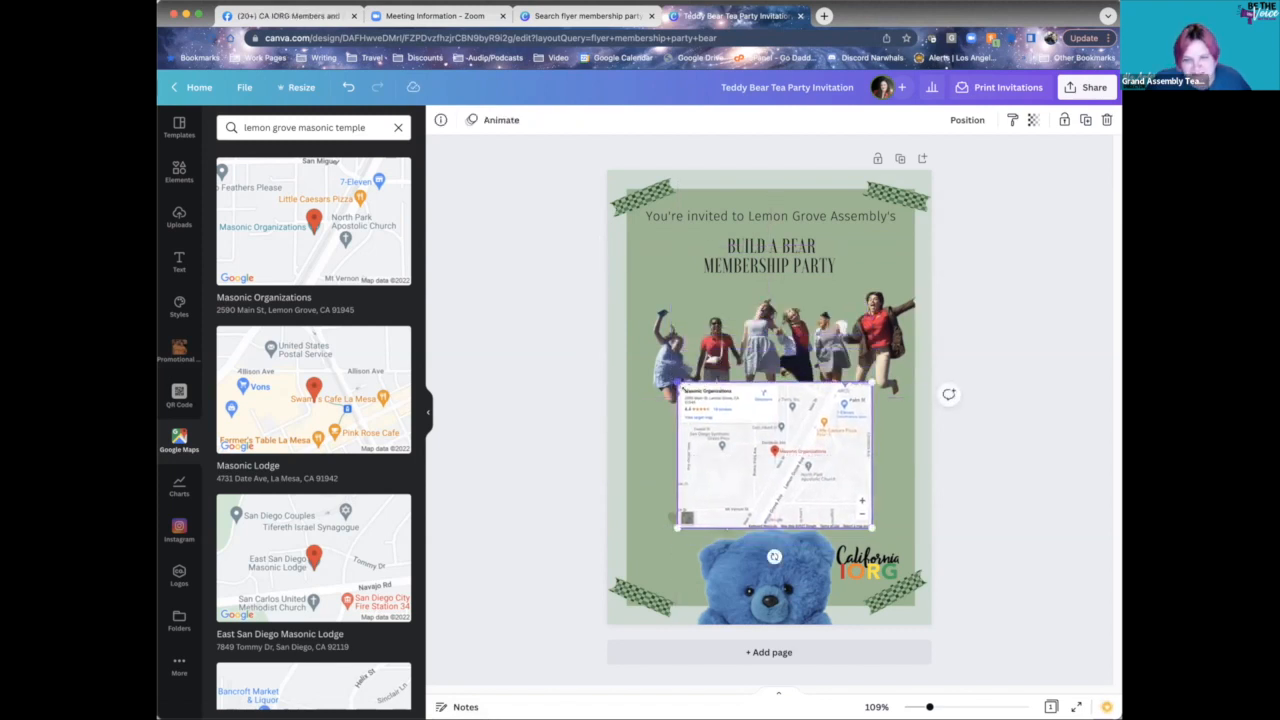
{"action": "left_click_drag", "start_coordinate": [673, 378], "coordinate": [746, 428]}
{"action": "left_click_drag", "start_coordinate": [798, 462], "coordinate": [831, 450]}
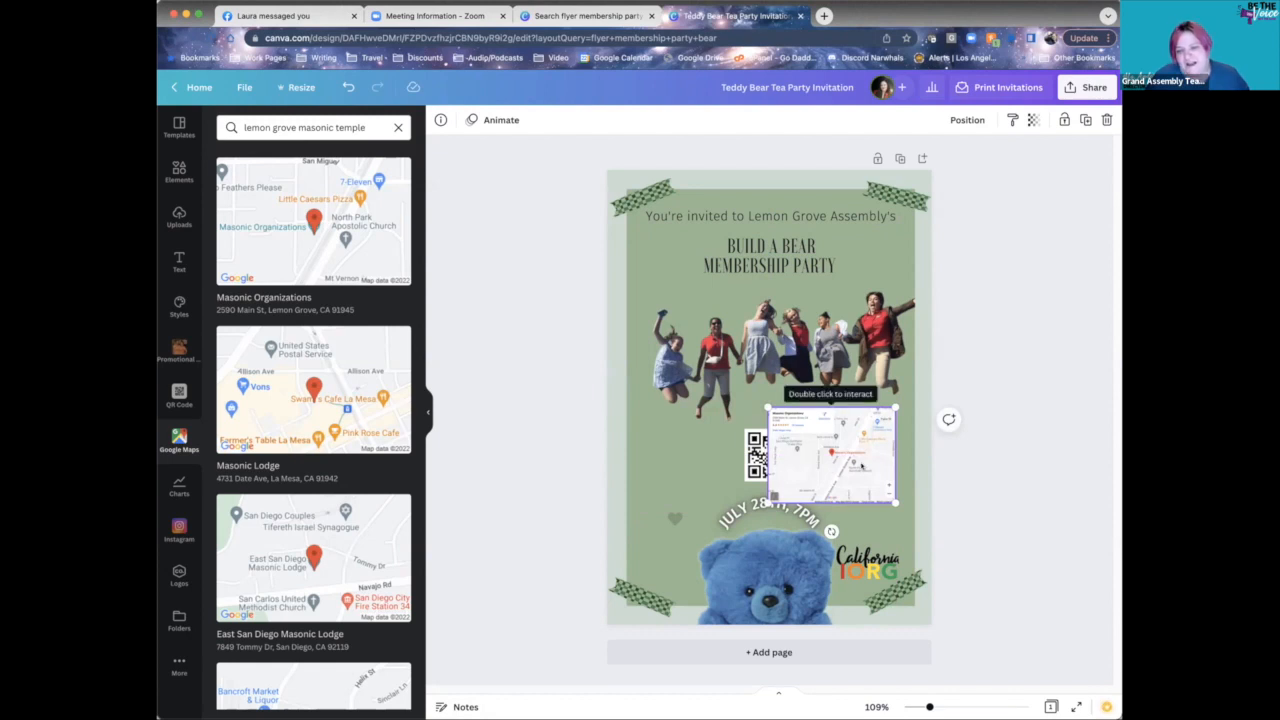
{"action": "left_click_drag", "start_coordinate": [831, 449], "coordinate": [772, 391]}
{"action": "left_click_drag", "start_coordinate": [708, 349], "coordinate": [537, 221]}
{"action": "left_click_drag", "start_coordinate": [732, 389], "coordinate": [810, 433]}
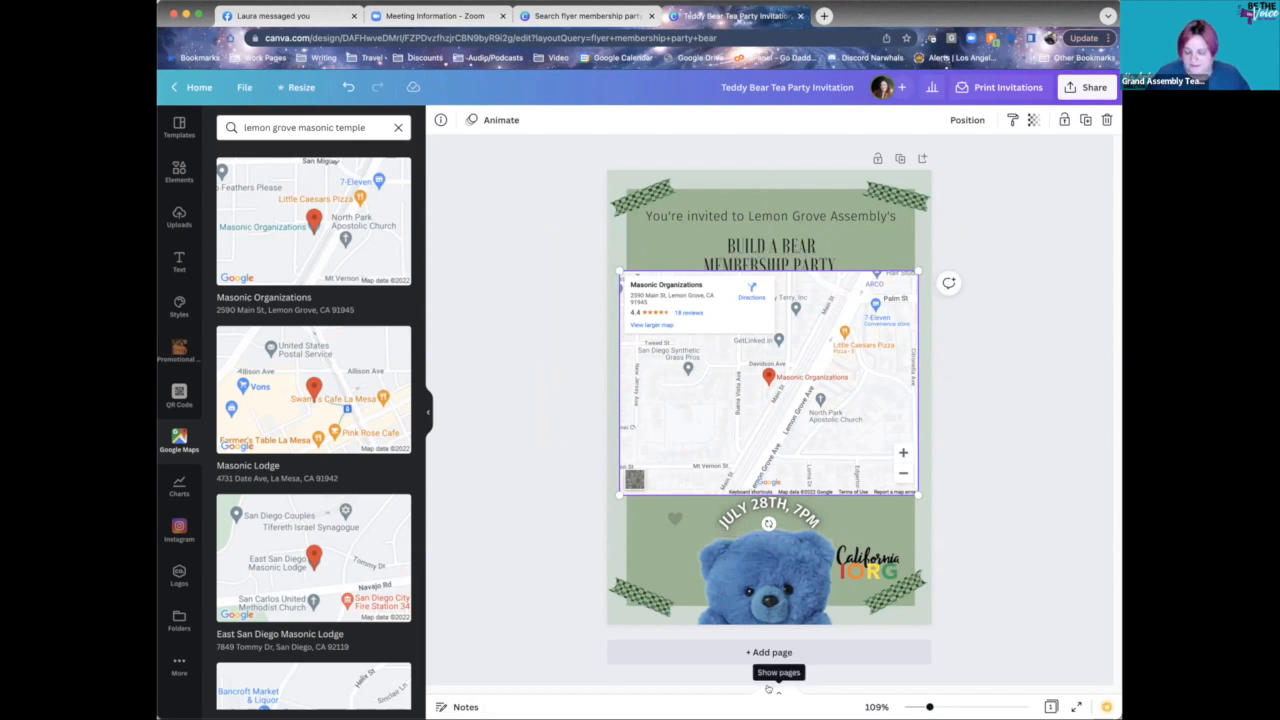
{"action": "key", "text": "Delete"}
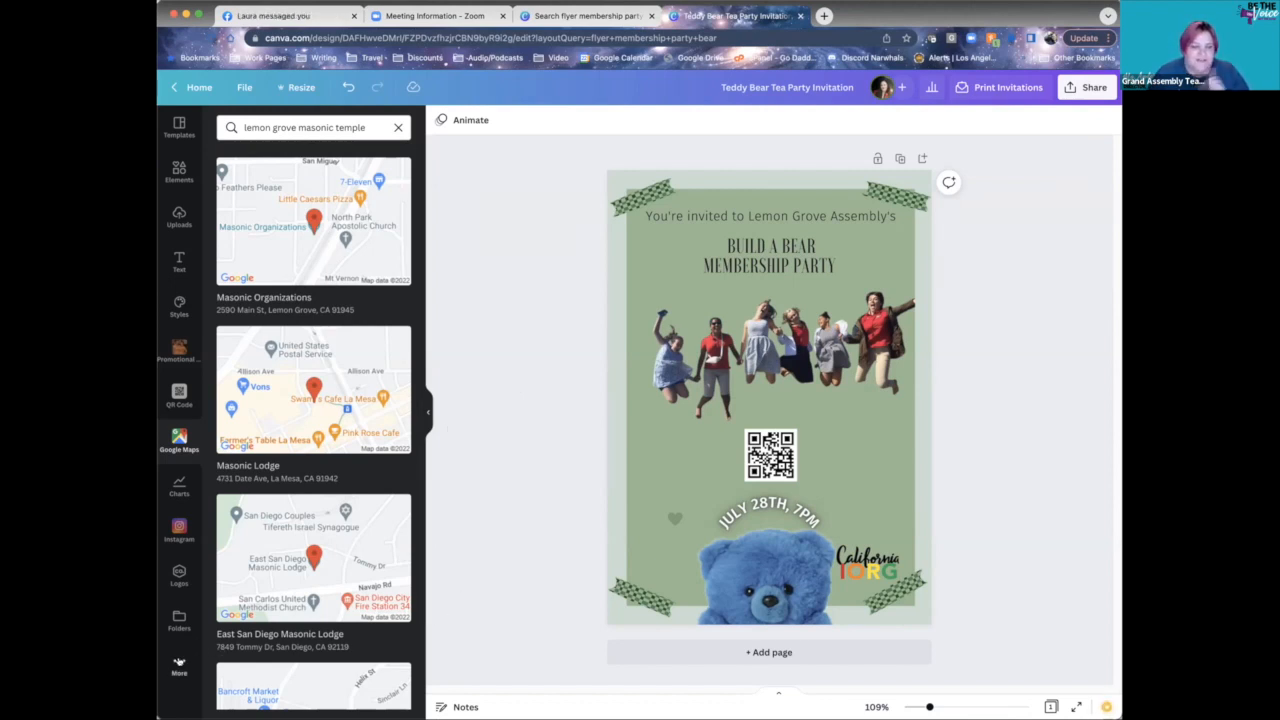
- Open the Background library and search backgrounds for 'teddy bears'
{"action": "left_click", "coordinate": [179, 663]}
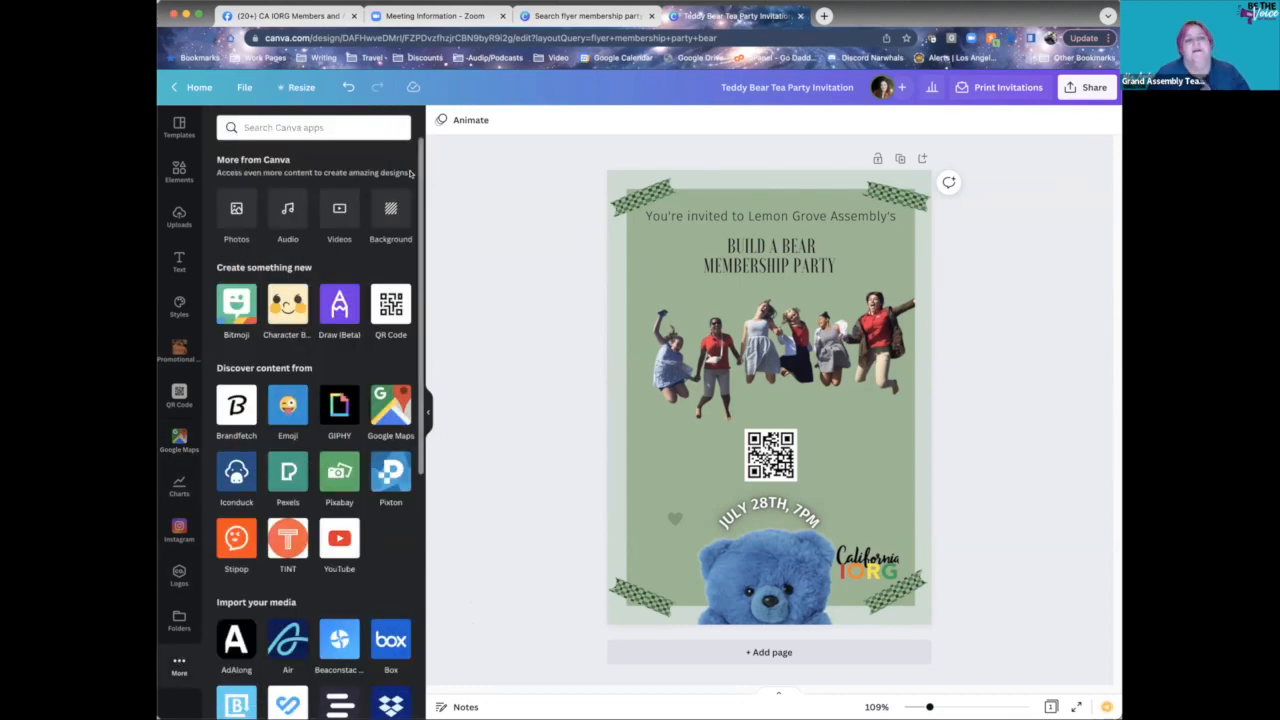
{"action": "left_click", "coordinate": [389, 211]}
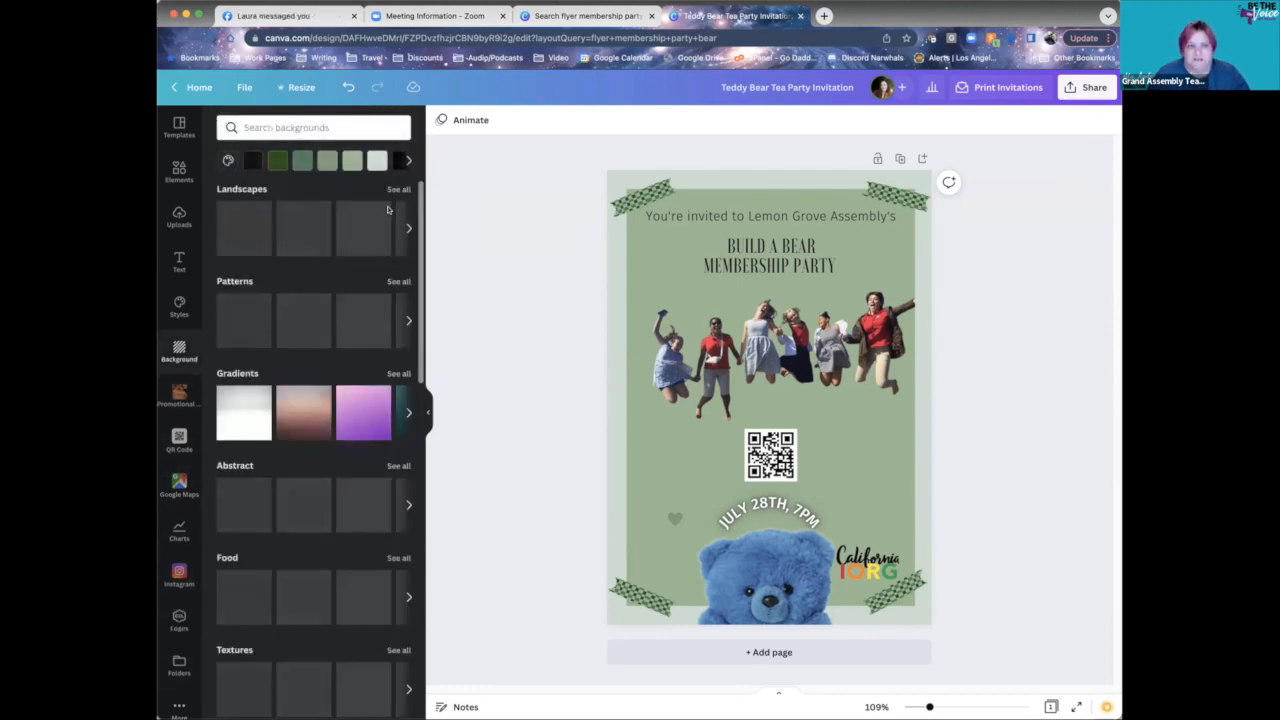
{"action": "left_click", "coordinate": [340, 128]}
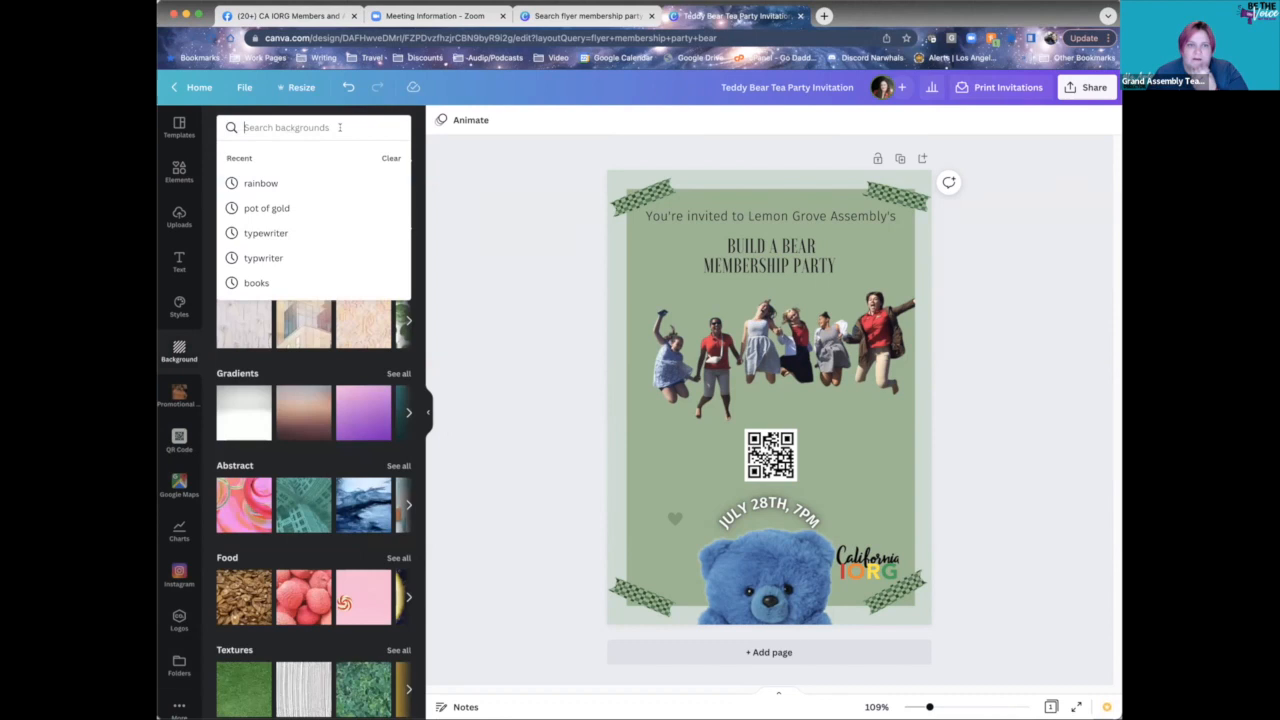
{"action": "left_click", "coordinate": [552, 185]}
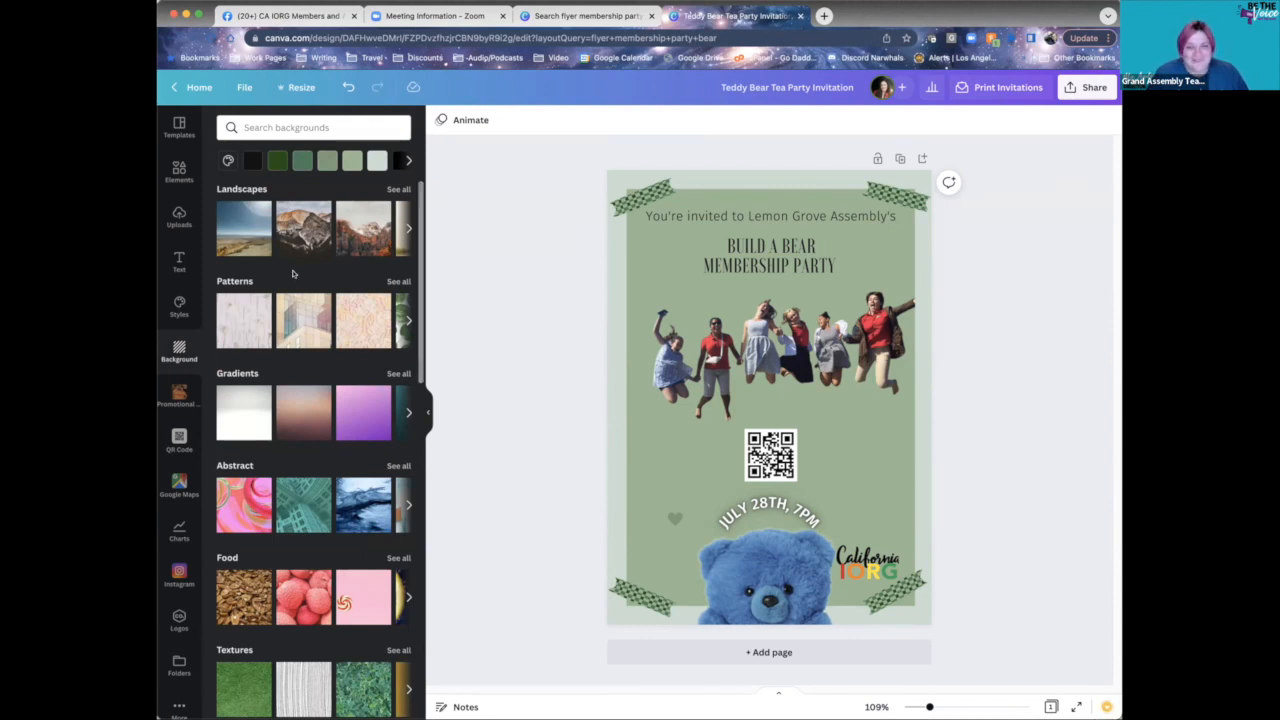
{"action": "left_click", "coordinate": [301, 125]}
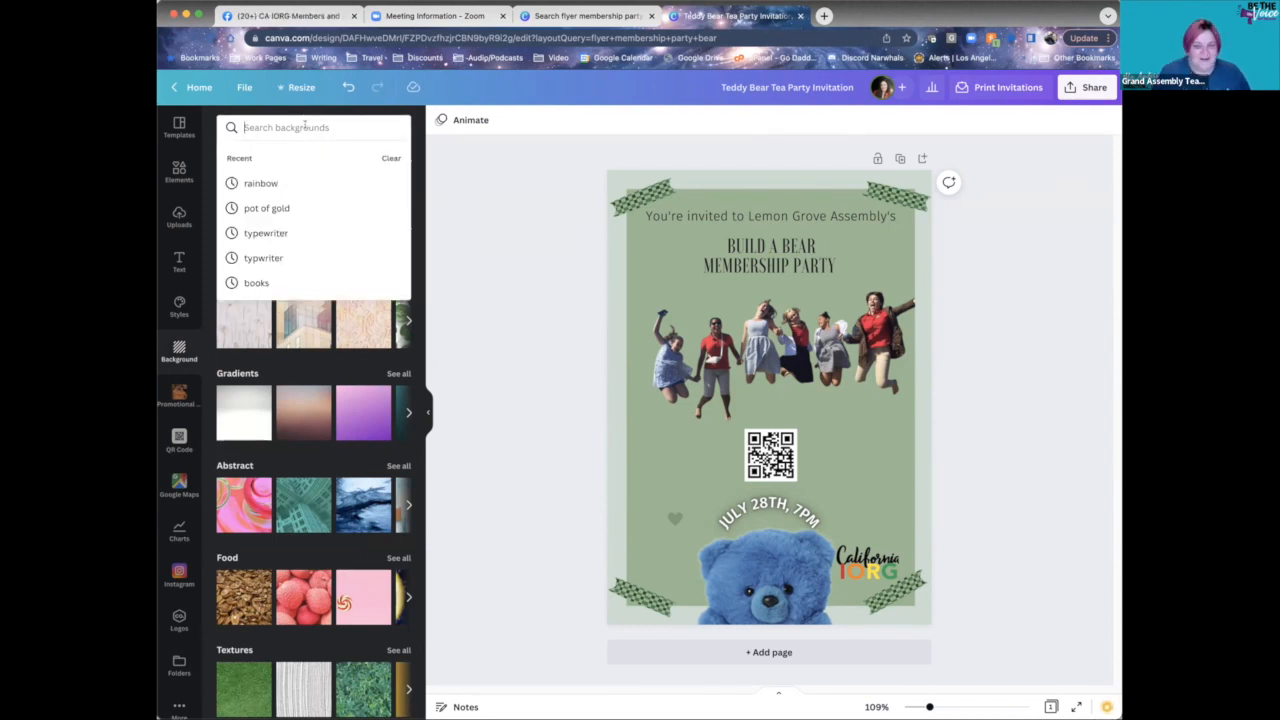
{"action": "type", "text": "teddy bears"}
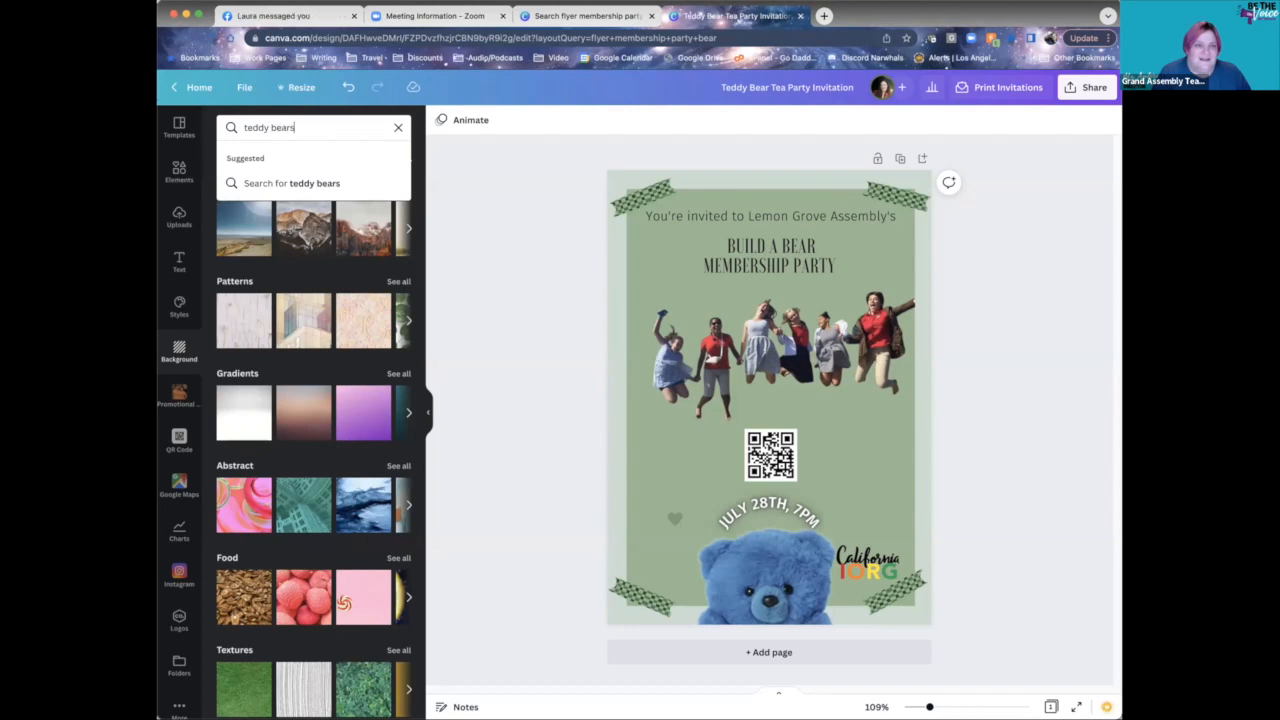
{"action": "key", "text": "Return"}
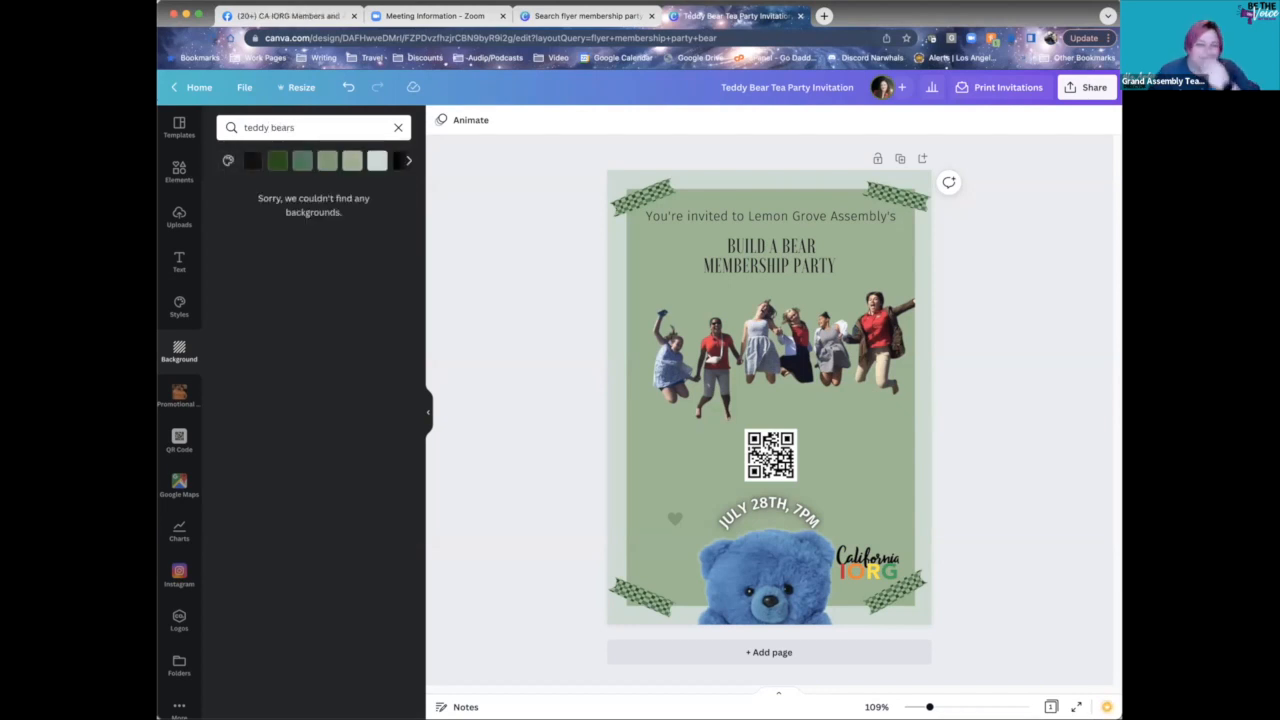
- Search backgrounds for 'picnic', then 'gingham', to find a gingham pattern
{"action": "left_click", "coordinate": [348, 126]}
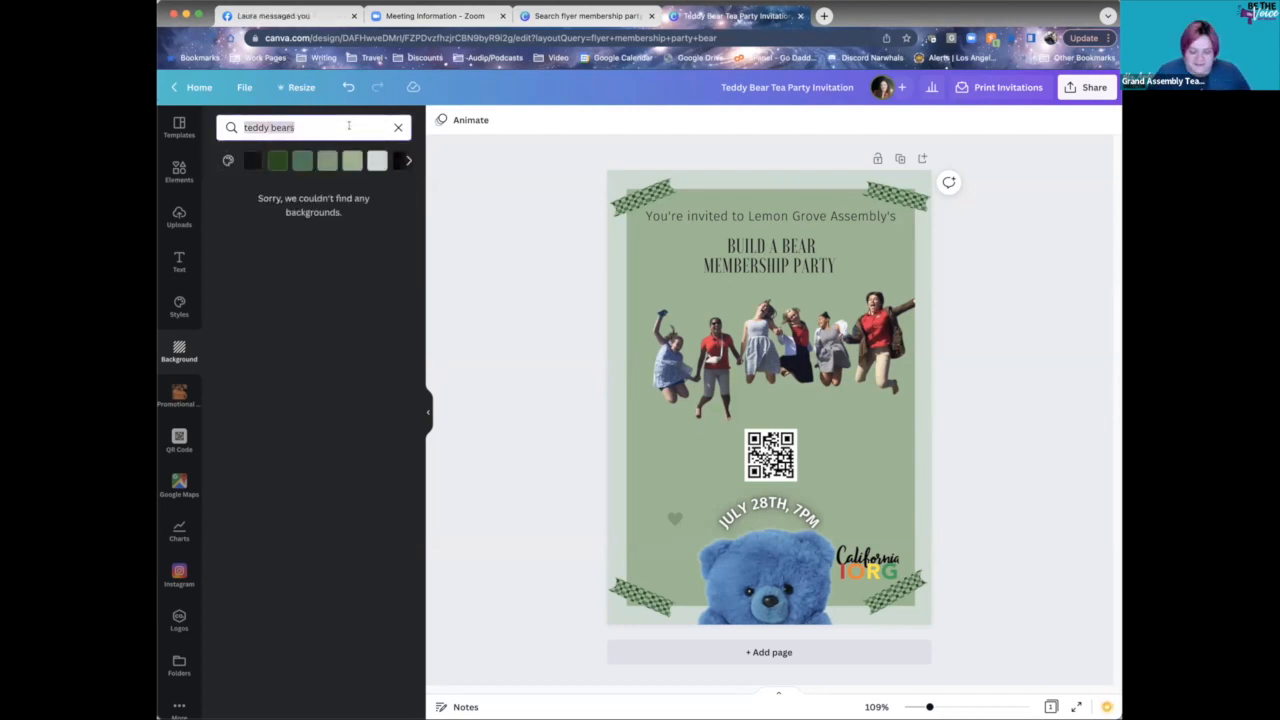
{"action": "key", "text": "BackSpace"}
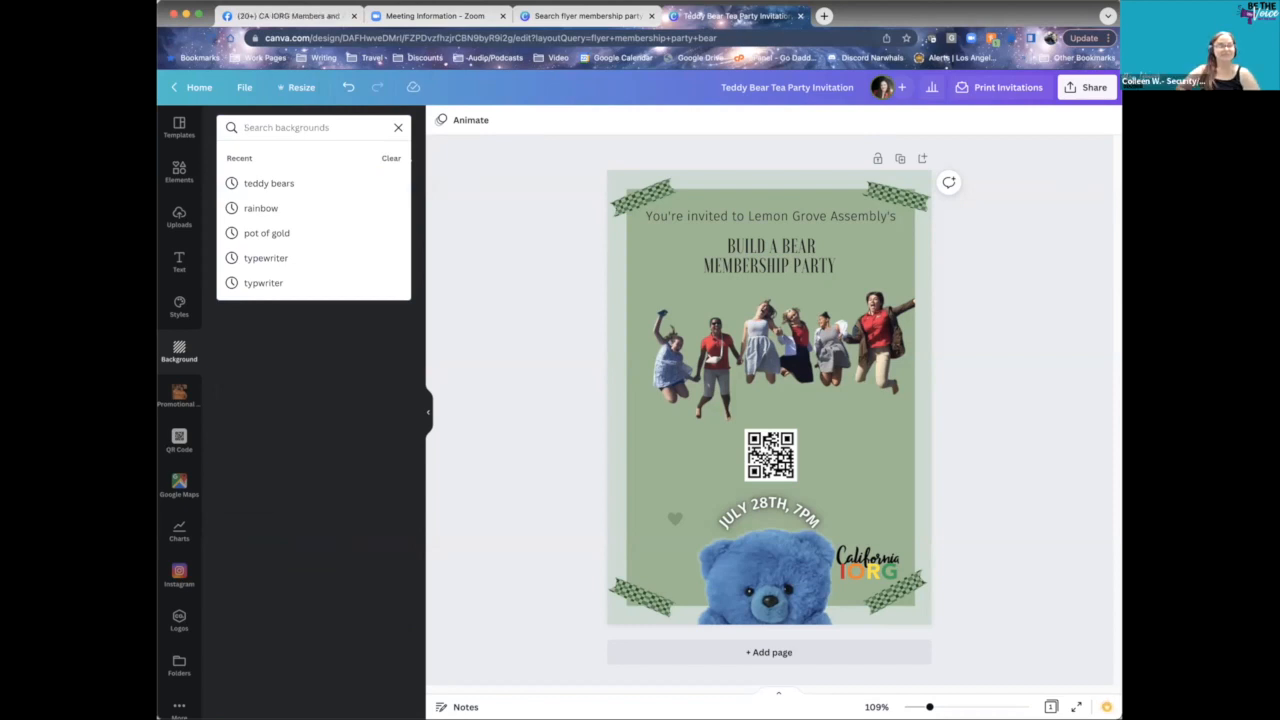
{"action": "type", "text": "picnic"}
{"action": "key", "text": "Return"}
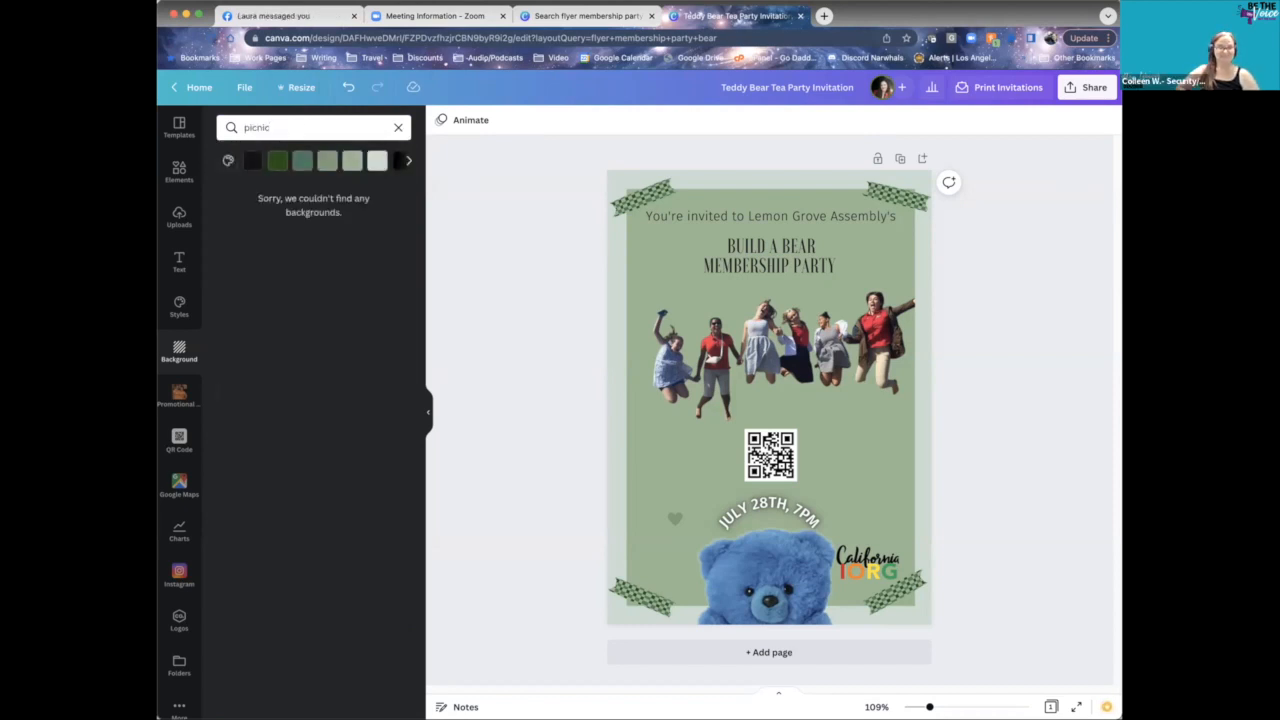
{"action": "left_click", "coordinate": [311, 127]}
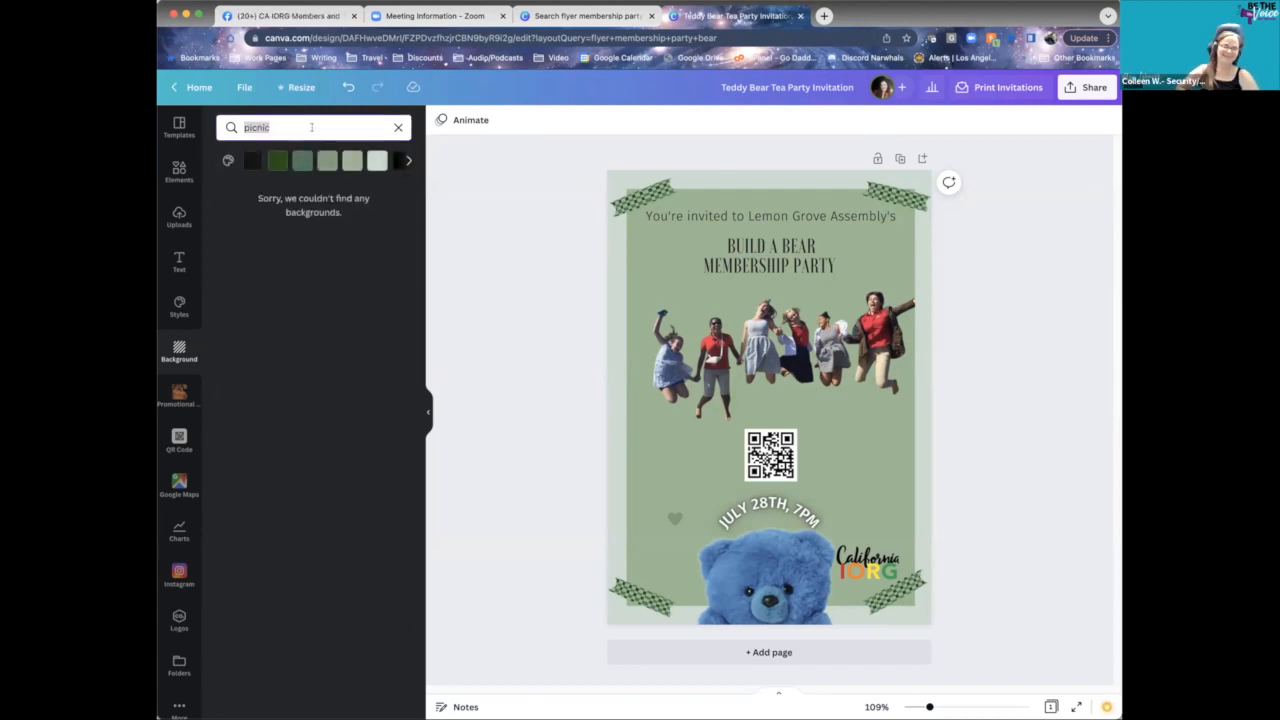
{"action": "type", "text": "ging"}
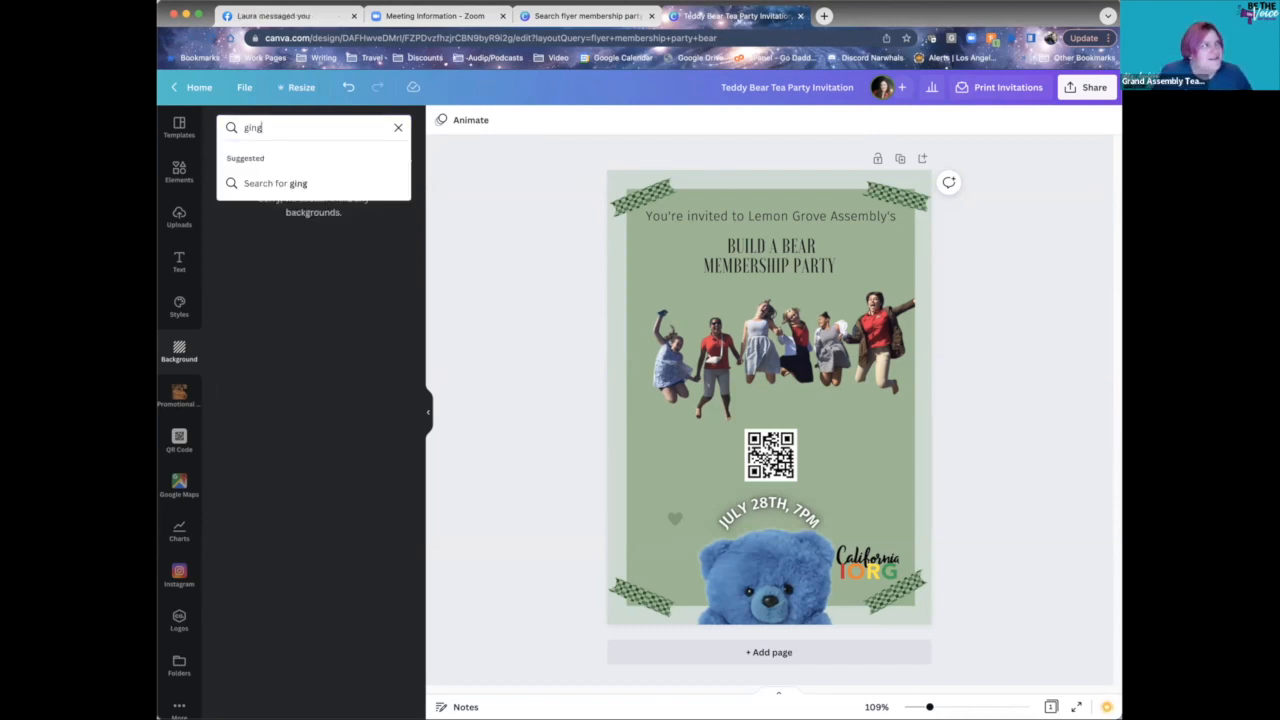
{"action": "type", "text": "ham"}
{"action": "key", "text": "Return"}
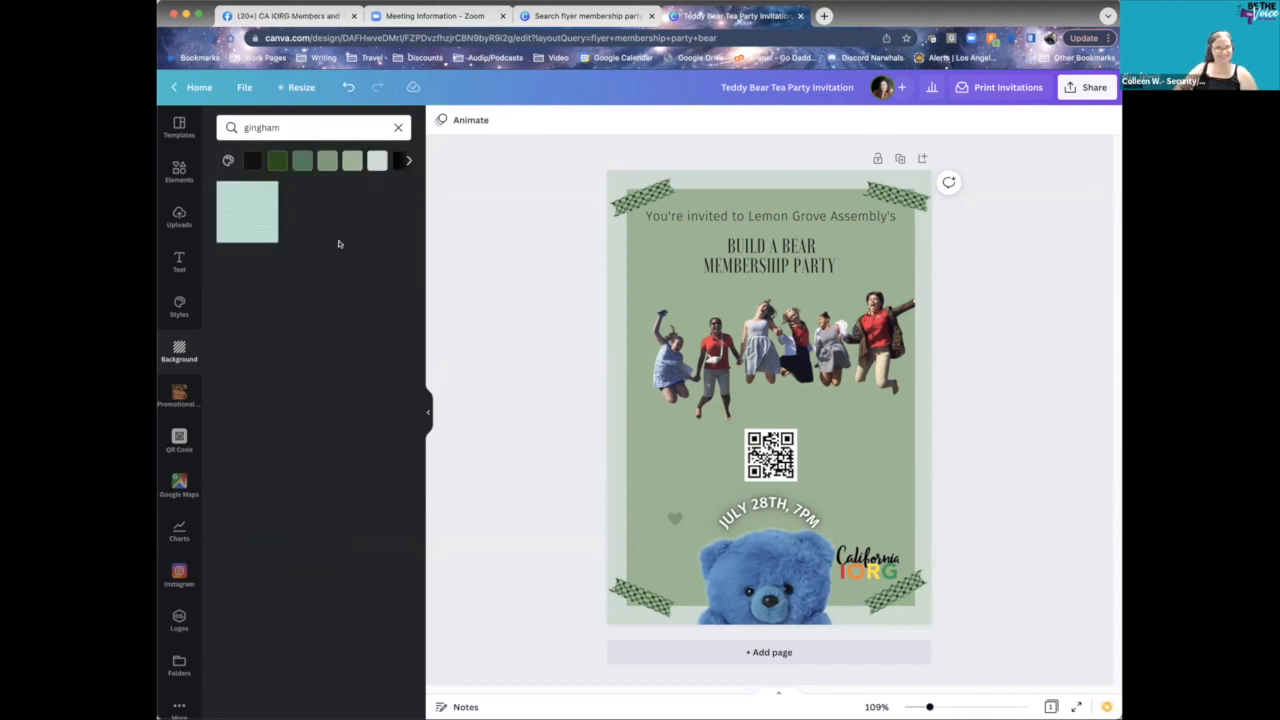
- Apply the pale green gingham pattern as the flyer background
{"action": "mouse_move", "coordinate": [240, 212]}
{"action": "left_click_drag", "start_coordinate": [237, 212], "coordinate": [666, 334]}
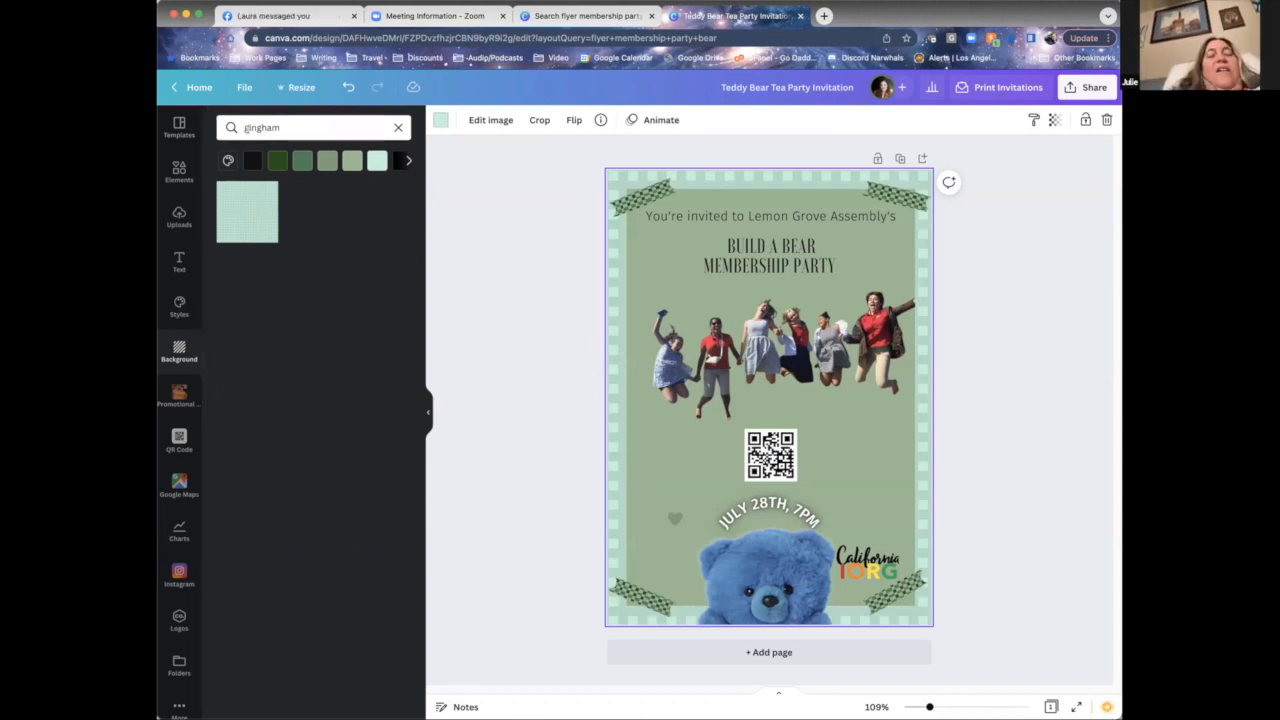
{"action": "double_click", "coordinate": [248, 128]}
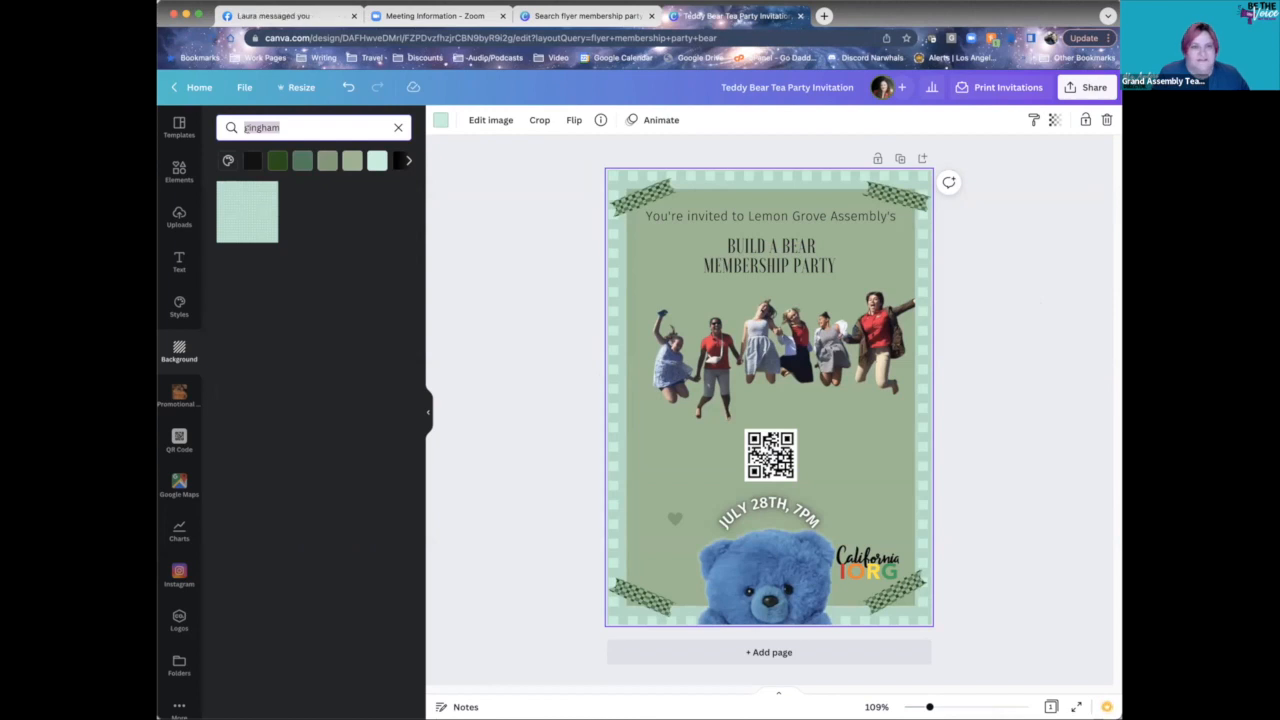
- Try coral, pink, purple and light blue background colours, settling on orange
{"action": "left_click", "coordinate": [408, 160]}
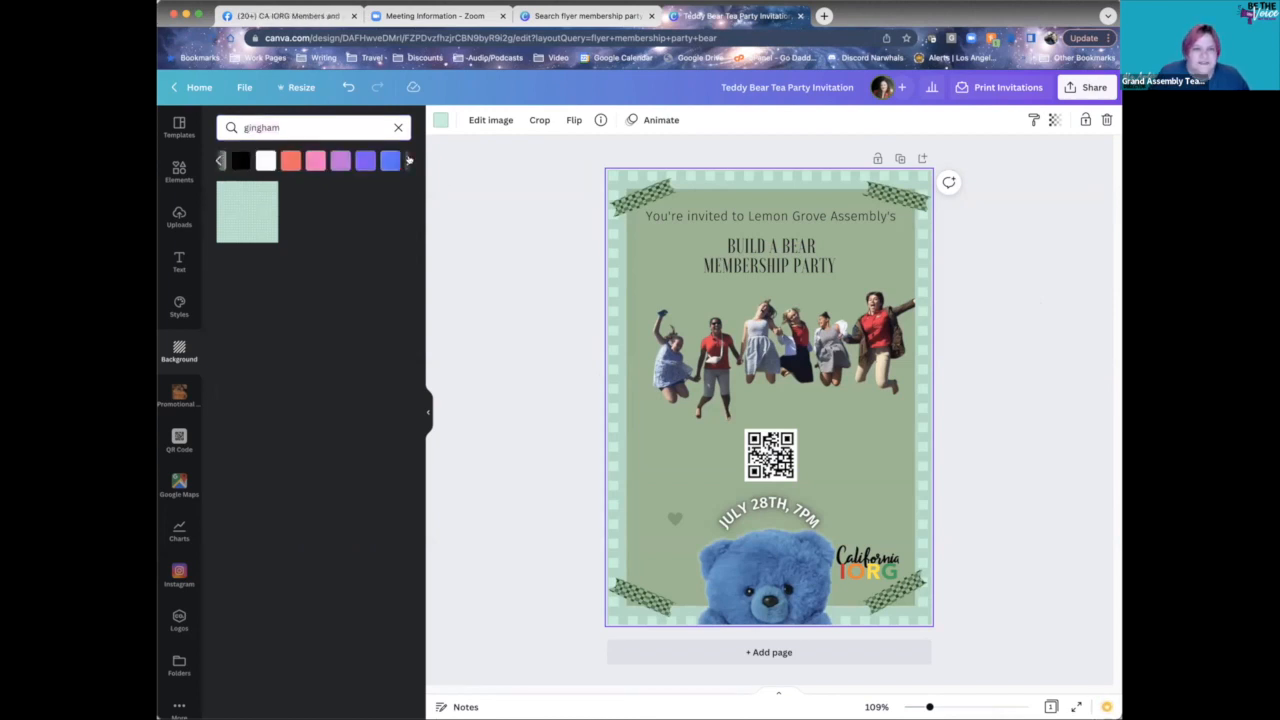
{"action": "left_click", "coordinate": [272, 162]}
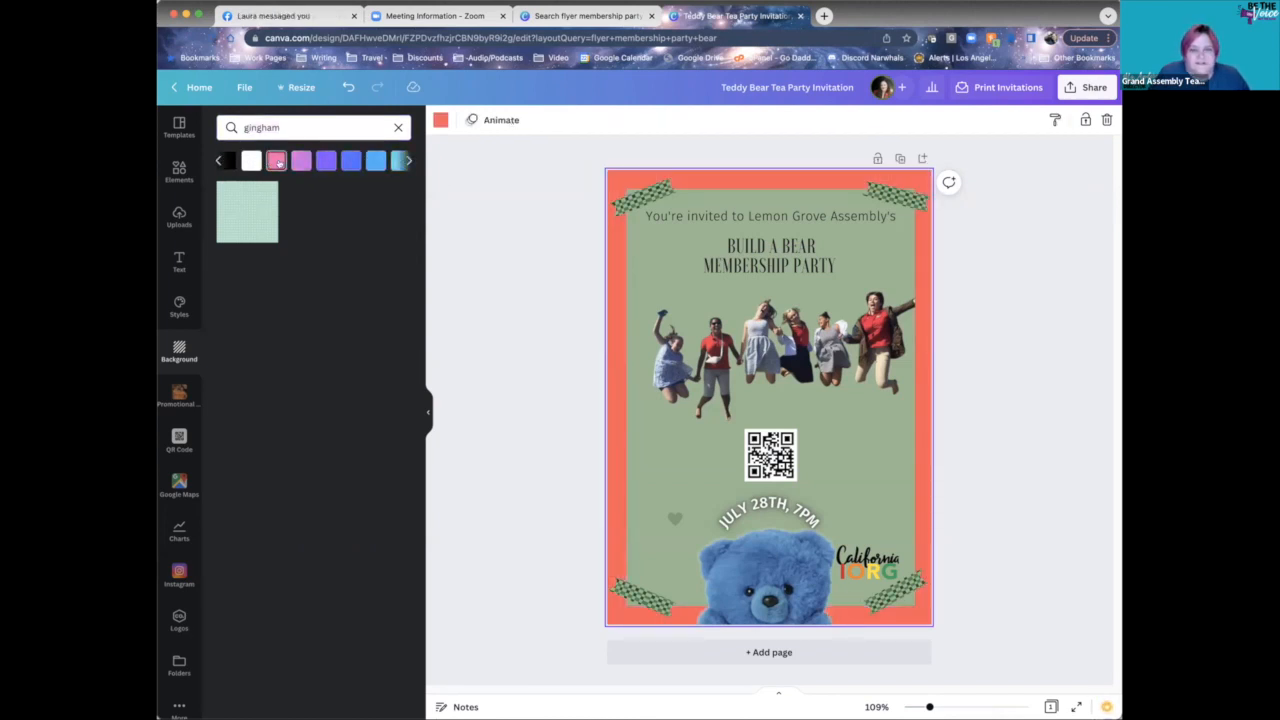
{"action": "left_click", "coordinate": [301, 161]}
{"action": "left_click", "coordinate": [326, 161]}
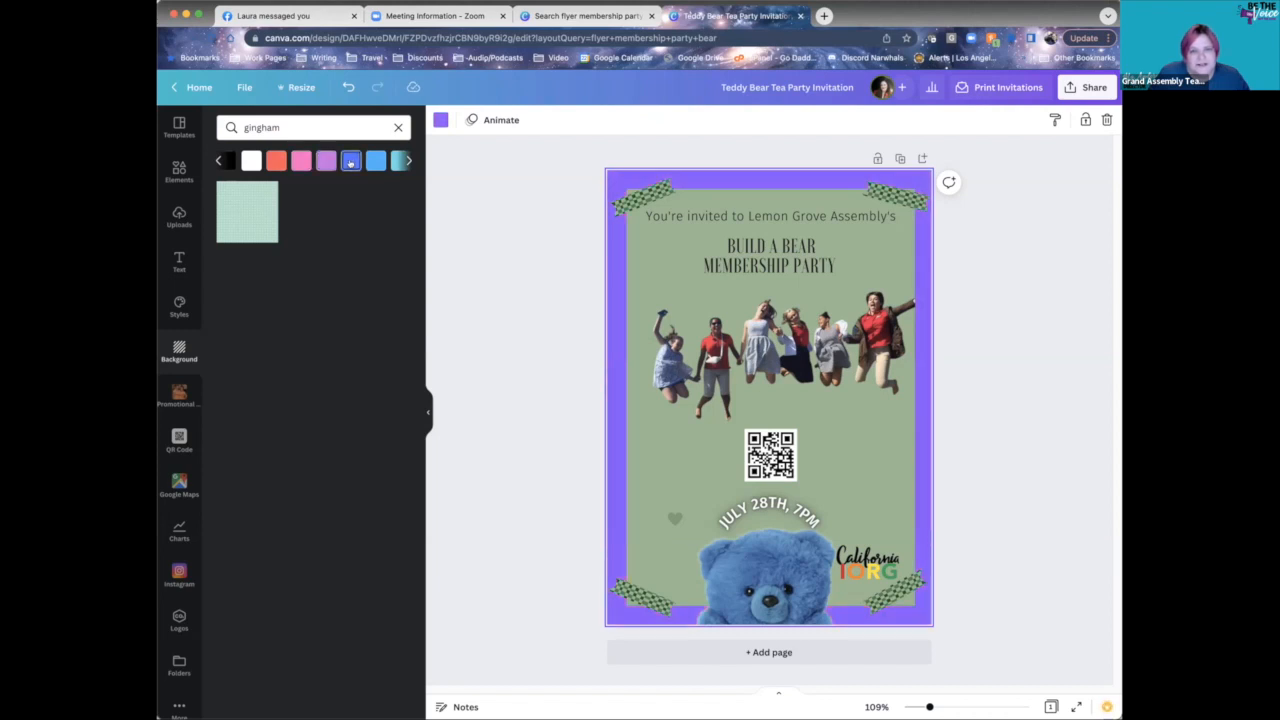
{"action": "left_click", "coordinate": [375, 161]}
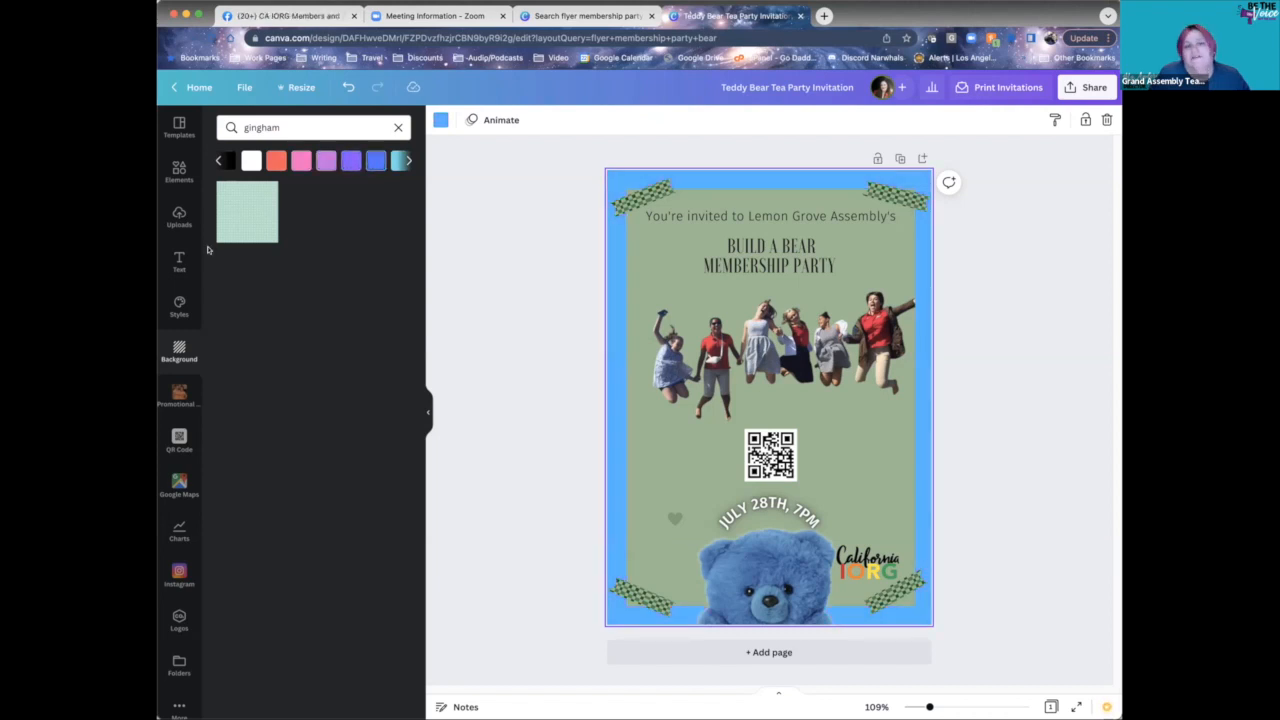
{"action": "left_click", "coordinate": [408, 160]}
{"action": "left_click", "coordinate": [398, 161]}
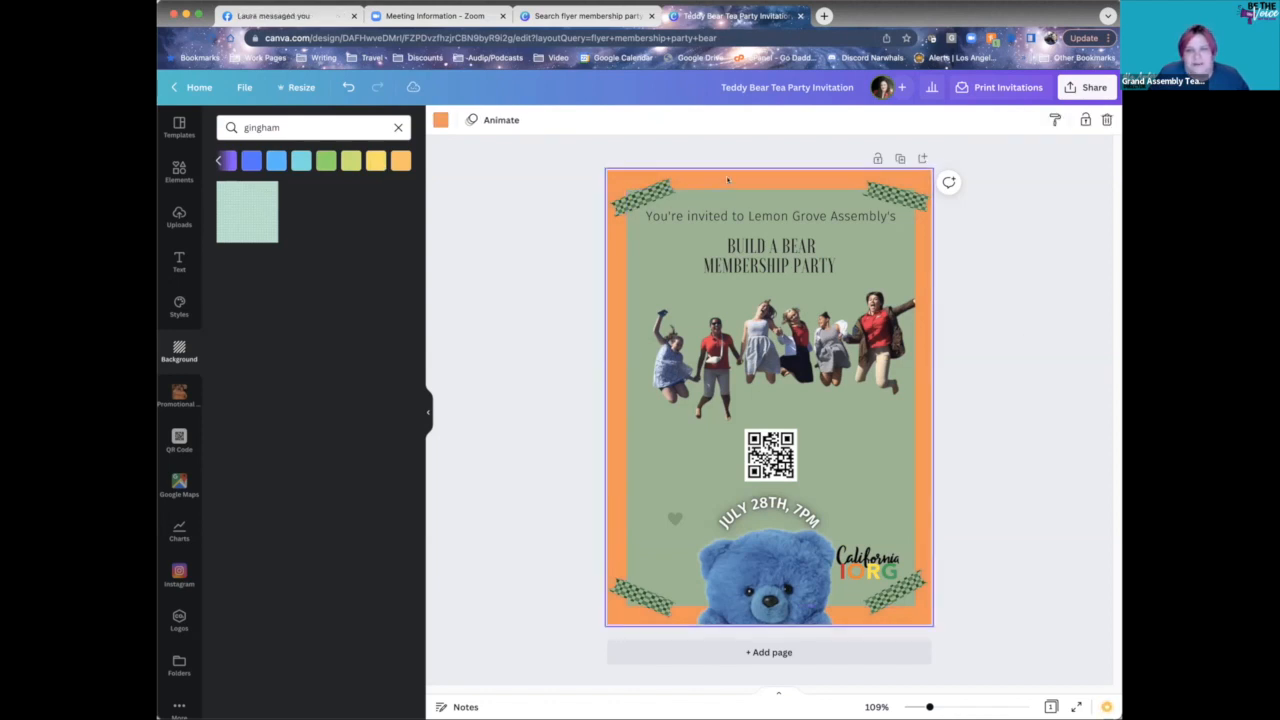
{"action": "left_click", "coordinate": [299, 128]}
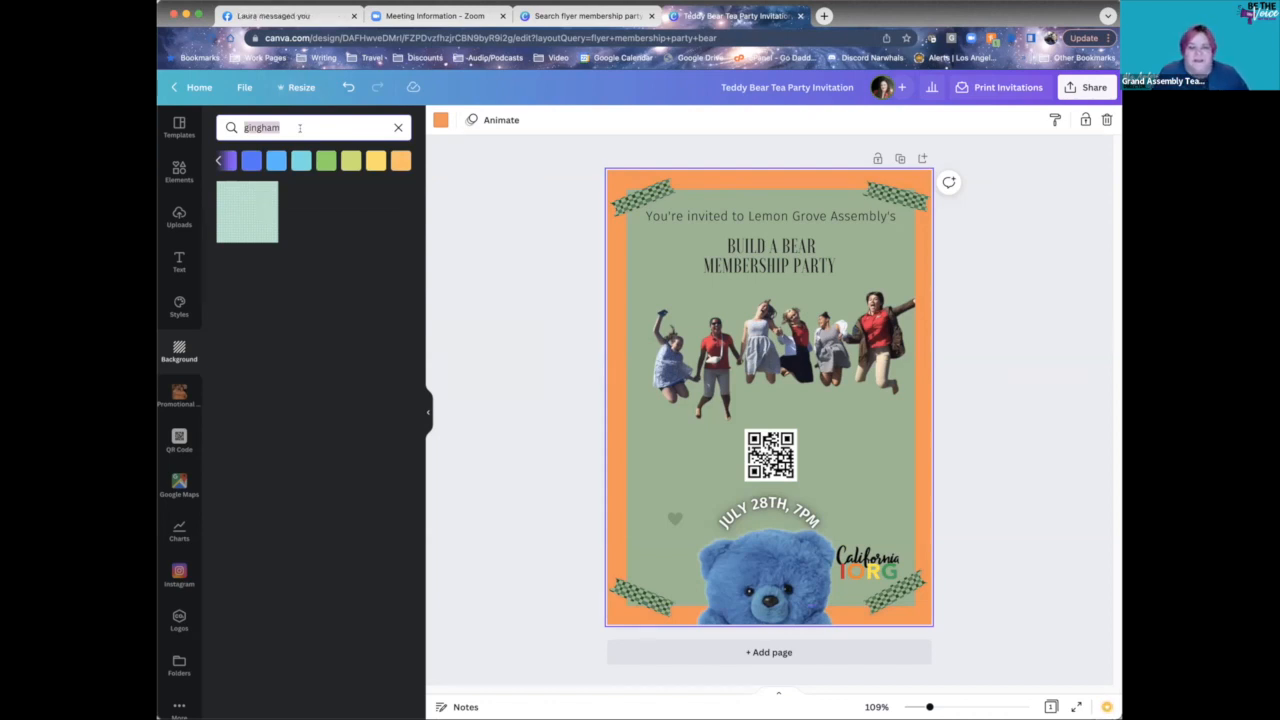
- Drag the gingham thumbnail onto the page to restore the light green gingham background
{"action": "left_click_drag", "start_coordinate": [235, 213], "coordinate": [613, 177]}
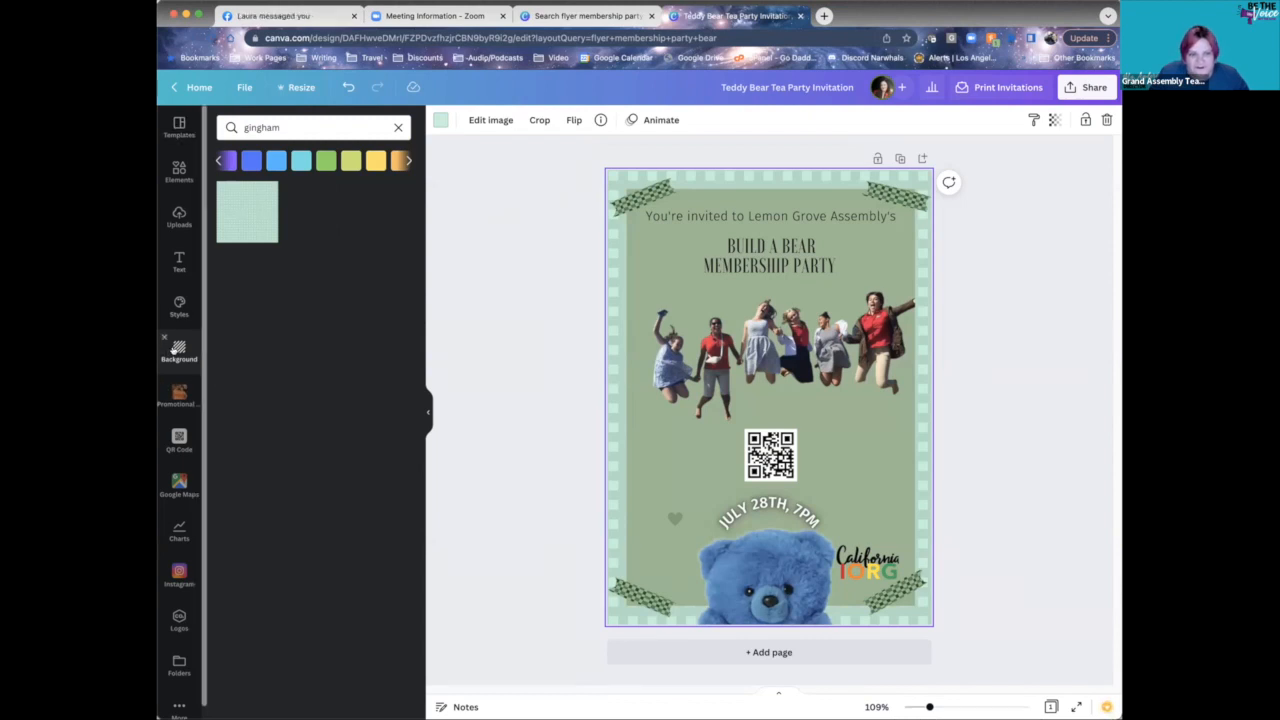
{"action": "double_click", "coordinate": [291, 127]}
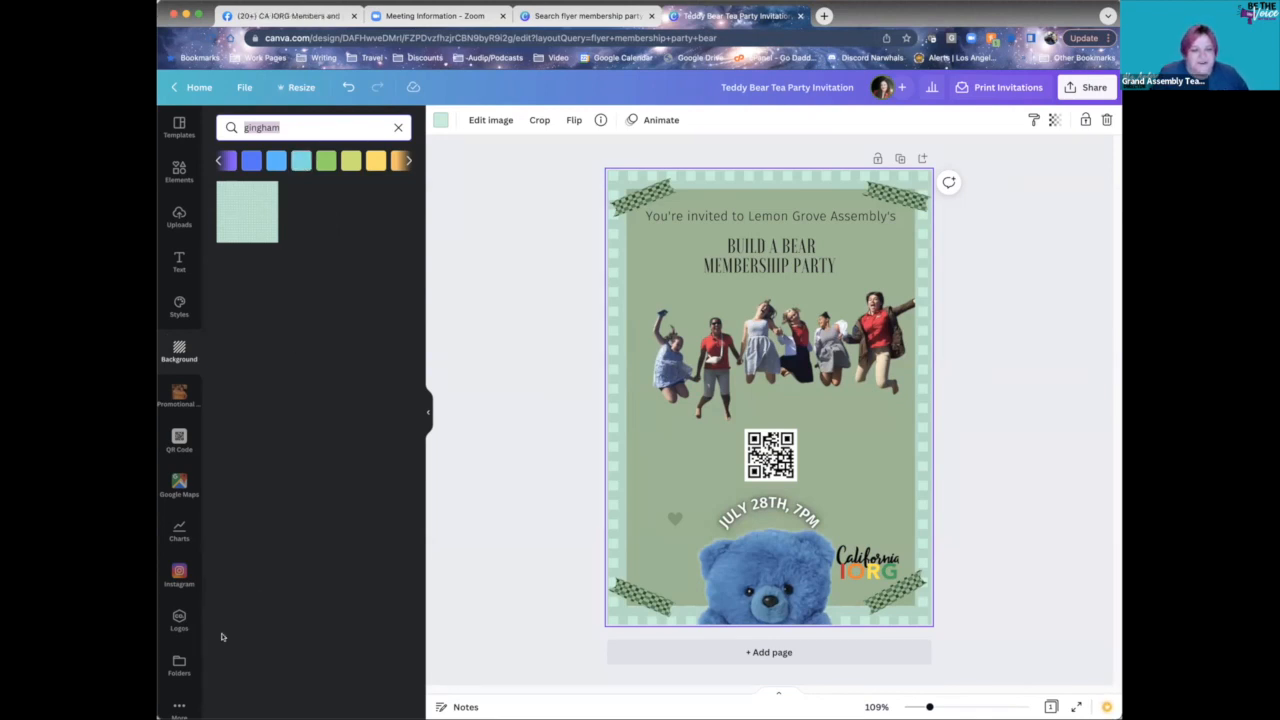
{"action": "scroll", "coordinate": [190, 640], "scroll_direction": "down", "scroll_amount": 1}
{"action": "left_click", "coordinate": [178, 698]}
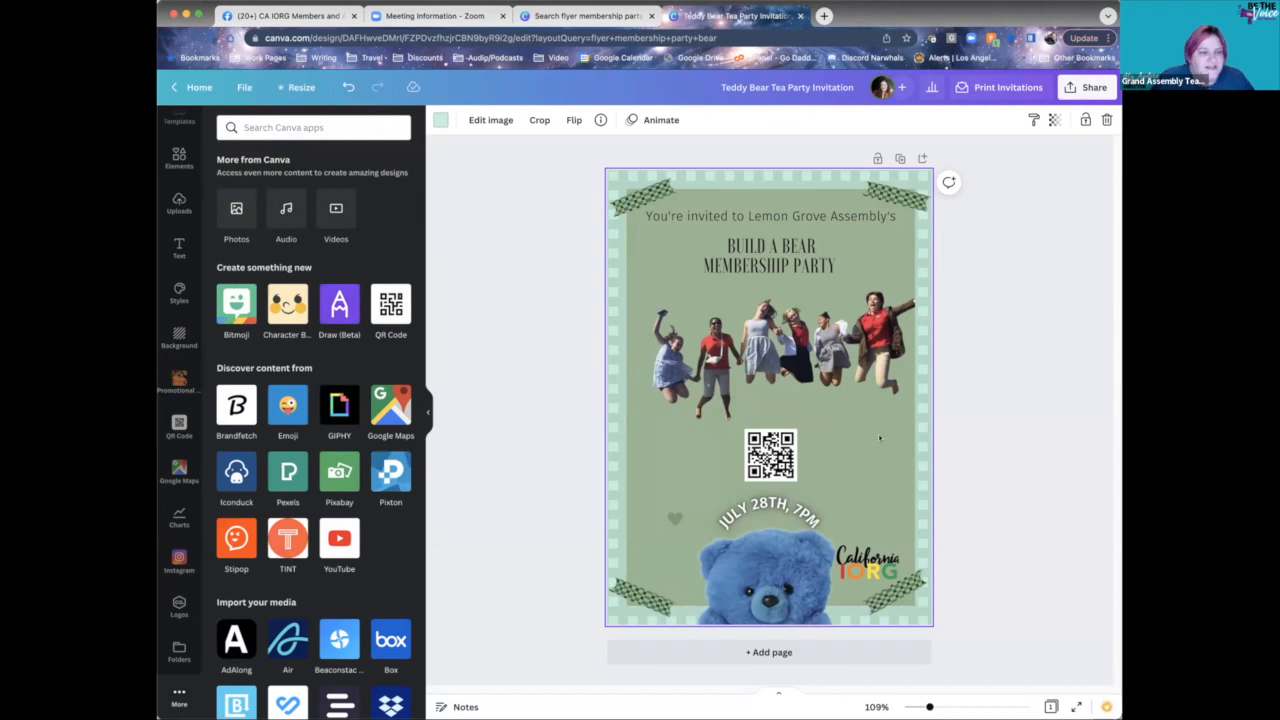
{"action": "left_click", "coordinate": [945, 403]}
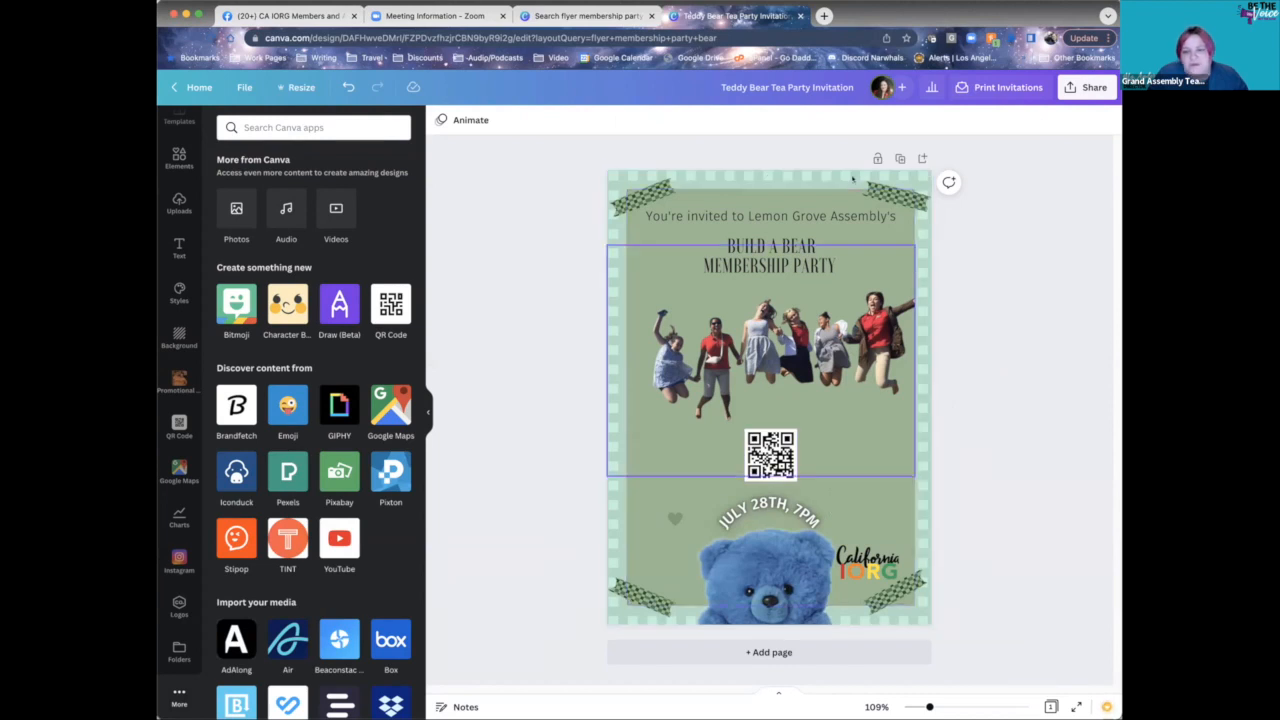
- Nudge the photo down and enlarge the BUILD A BEAR MEMBERSHIP PARTY title to 31.1, re-centred
{"action": "left_click_drag", "start_coordinate": [846, 344], "coordinate": [843, 363]}
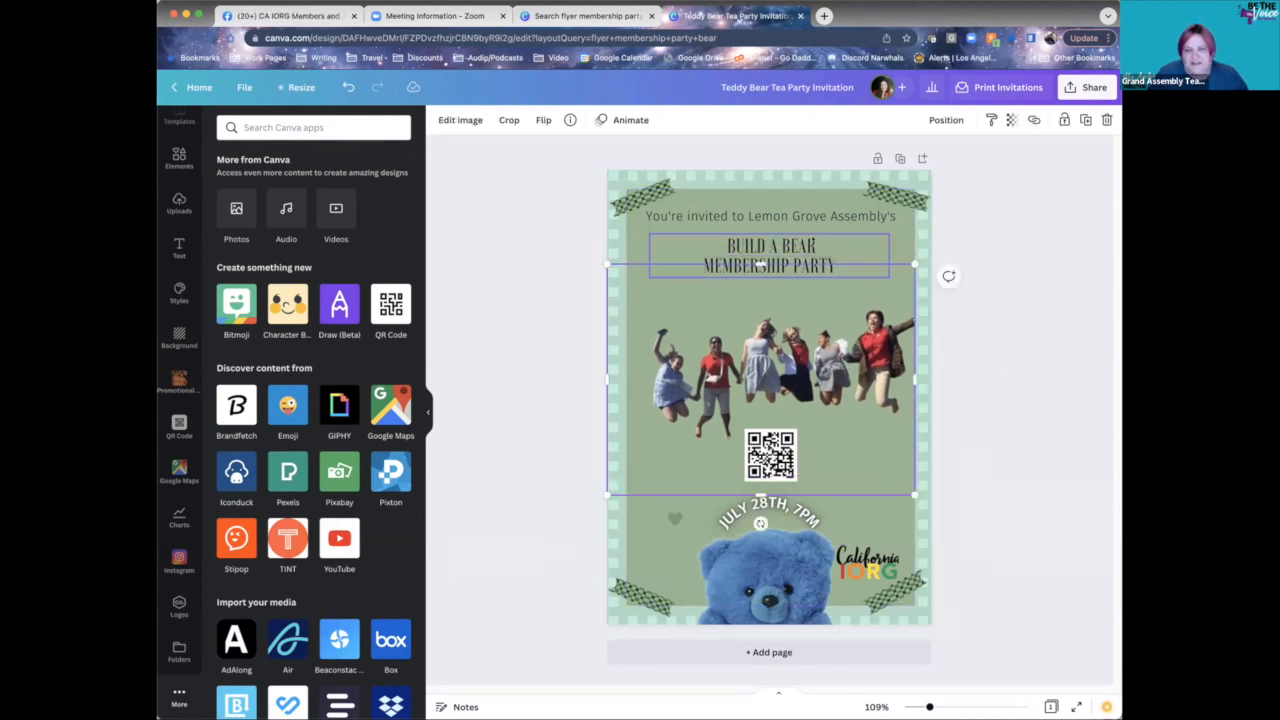
{"action": "left_click", "coordinate": [770, 256]}
{"action": "left_click_drag", "start_coordinate": [643, 273], "coordinate": [557, 293]}
{"action": "left_click_drag", "start_coordinate": [703, 283], "coordinate": [749, 284]}
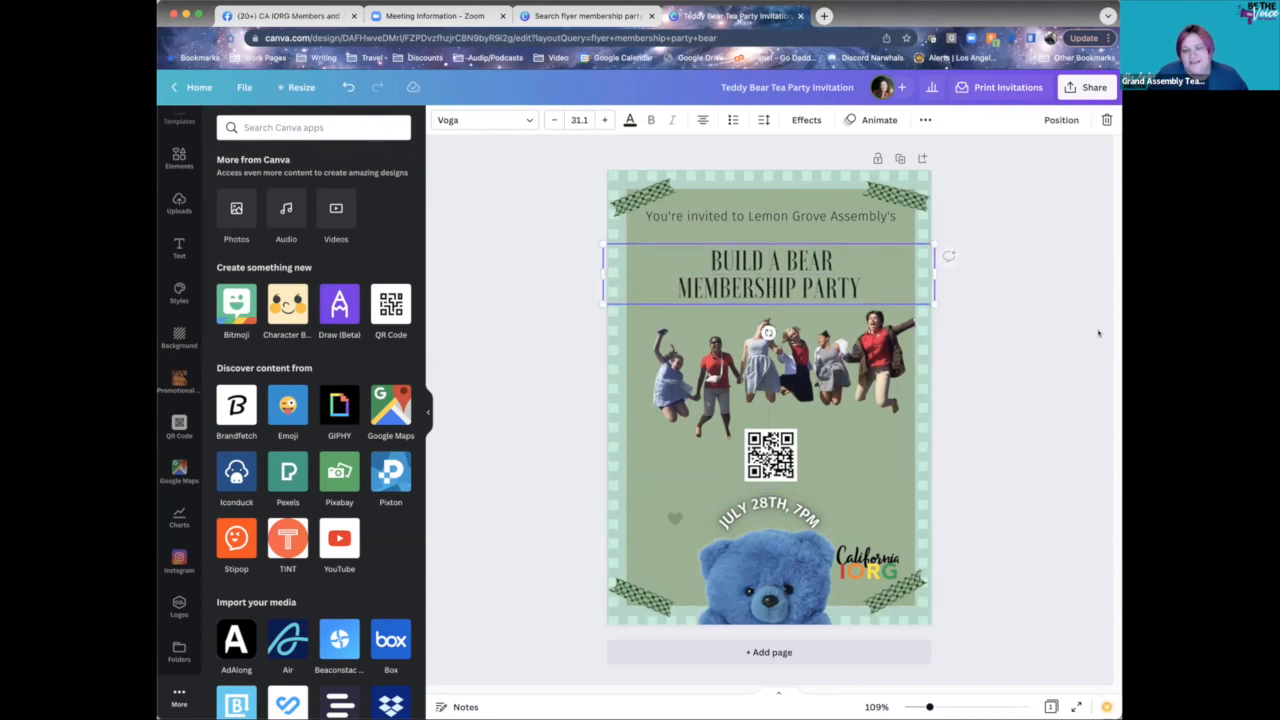
{"action": "left_click", "coordinate": [1047, 379]}
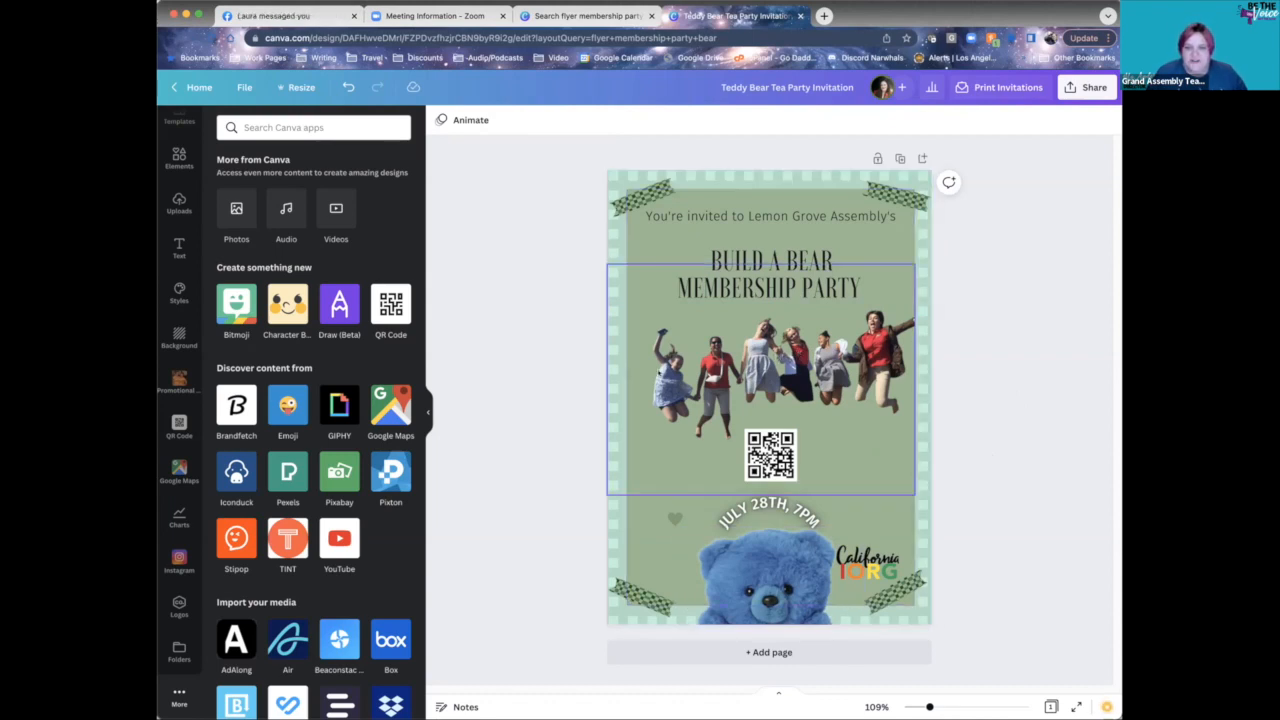
{"action": "left_click", "coordinate": [786, 411]}
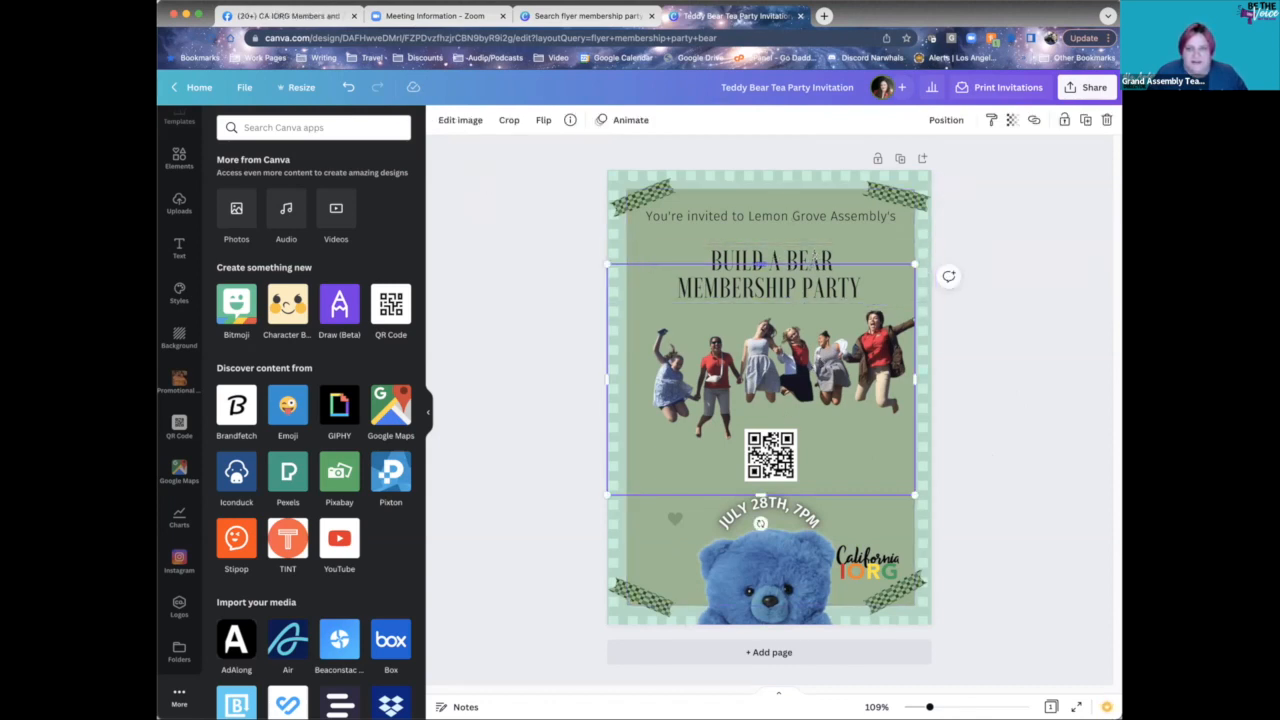
{"action": "left_click", "coordinate": [998, 264]}
- Give the jumping-girls photo group a Pop animation and the teddy bear Photo Rise
{"action": "left_click", "coordinate": [860, 300]}
{"action": "left_click", "coordinate": [624, 120]}
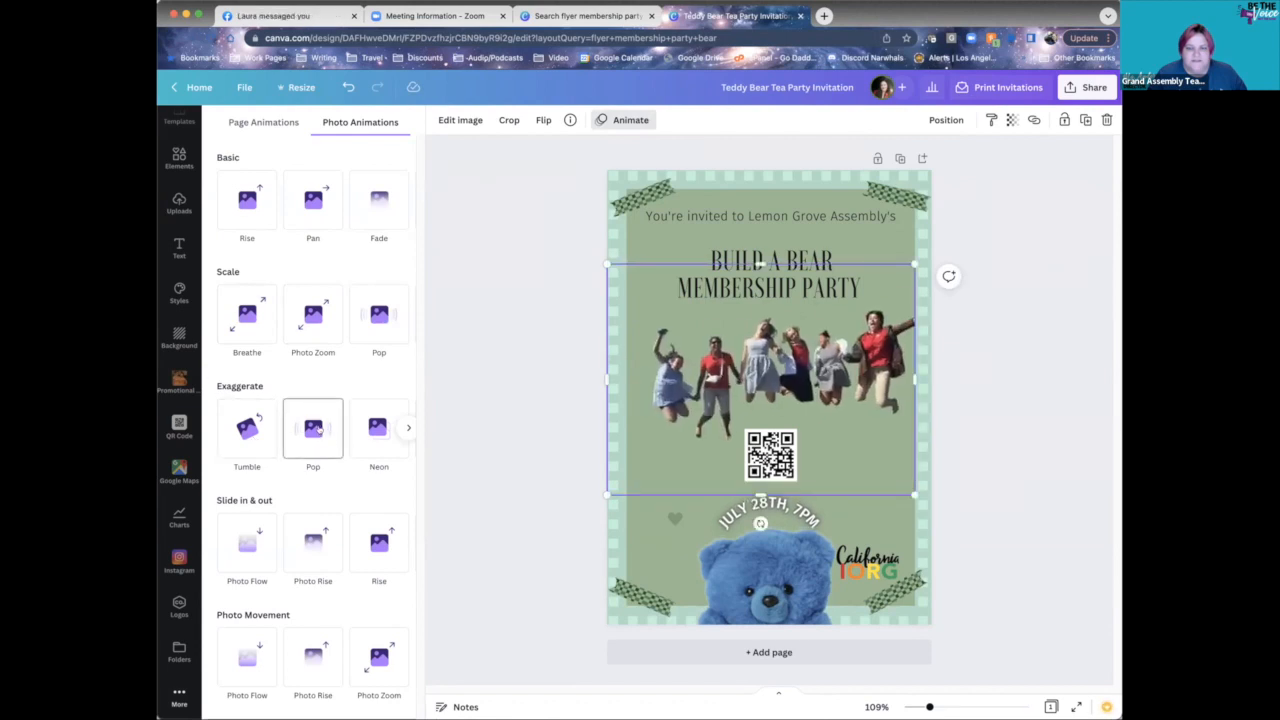
{"action": "left_click", "coordinate": [316, 430]}
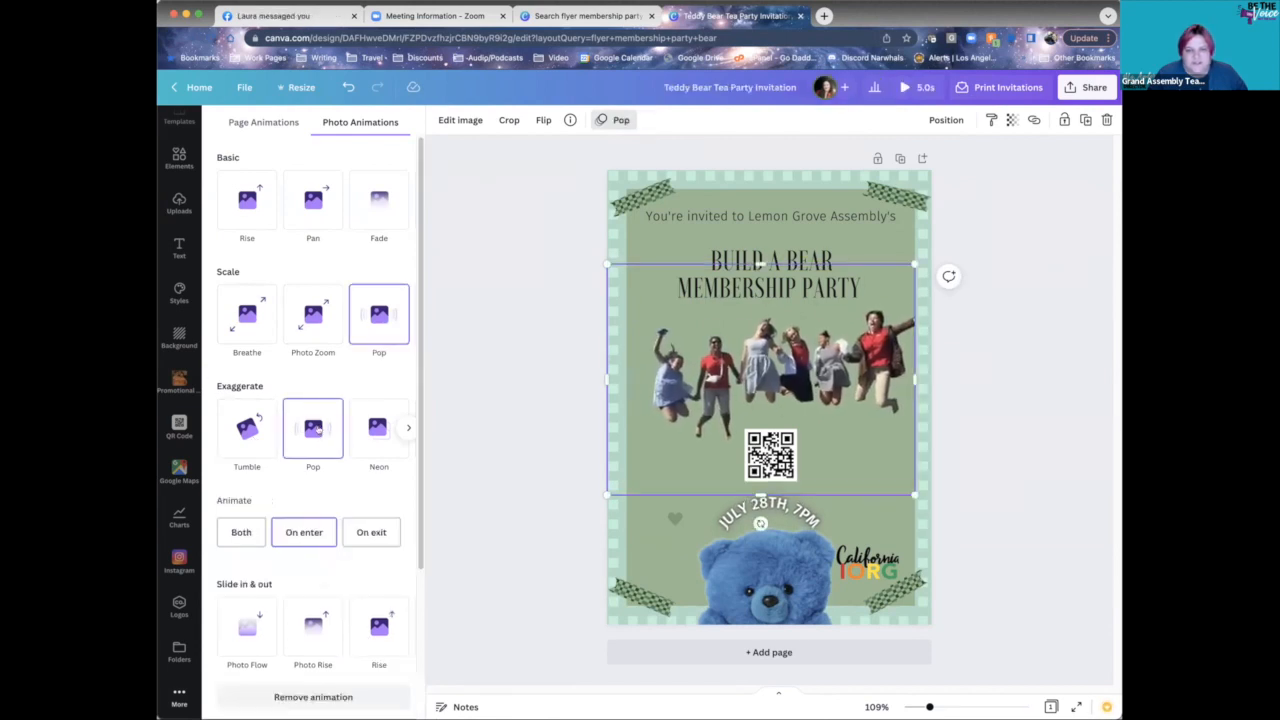
{"action": "left_click", "coordinate": [769, 584]}
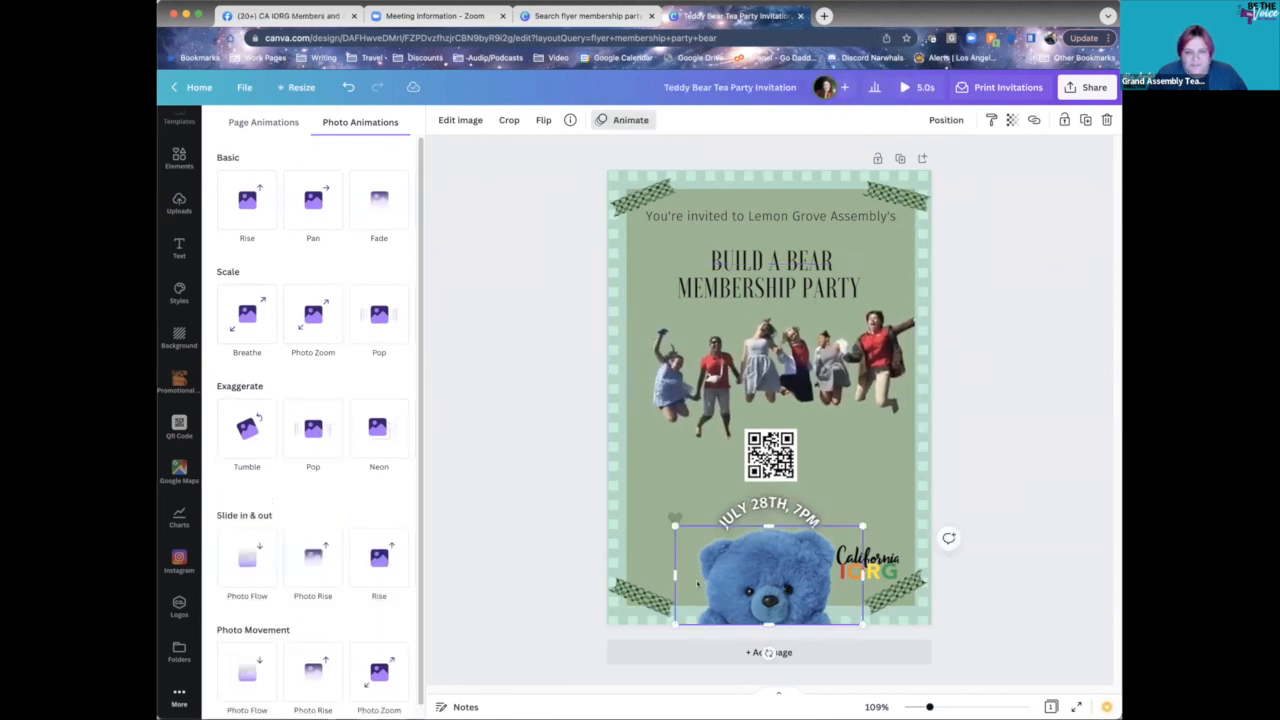
{"action": "left_click", "coordinate": [308, 565]}
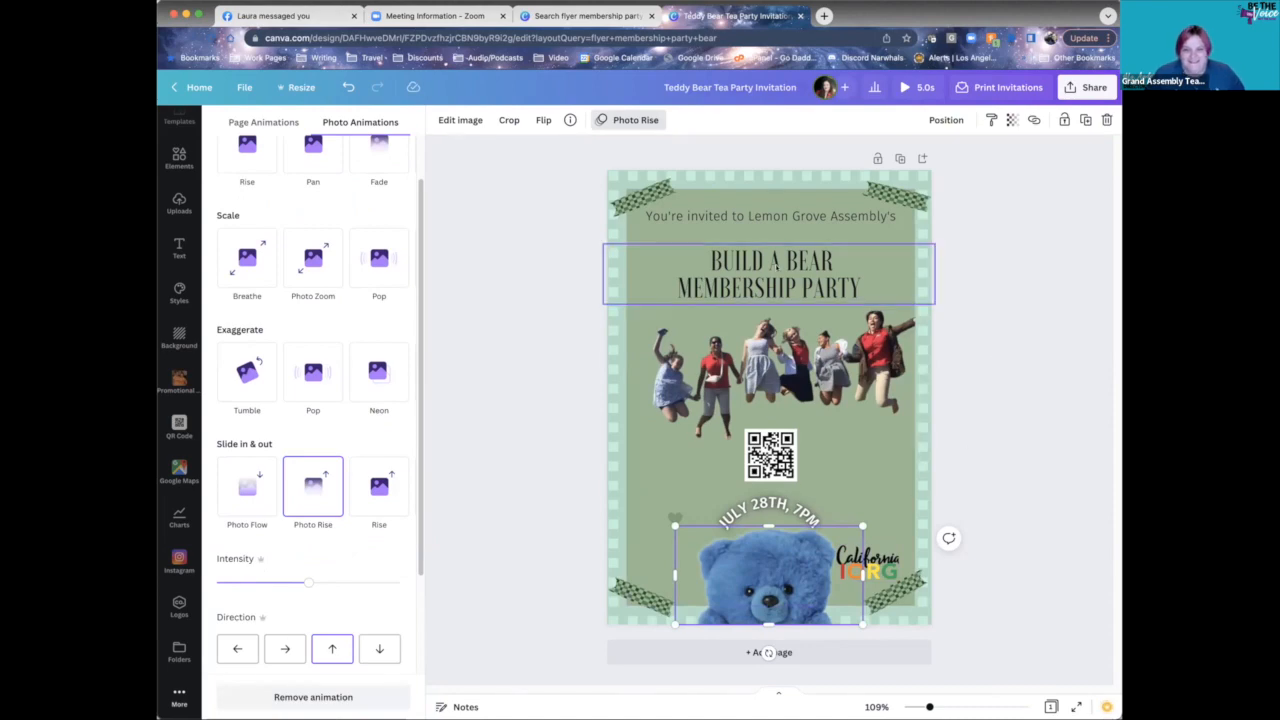
- Apply the Stomp text animation to the BUILD A BEAR MEMBERSHIP PARTY title
{"action": "left_click", "coordinate": [843, 262]}
{"action": "left_click", "coordinate": [388, 568]}
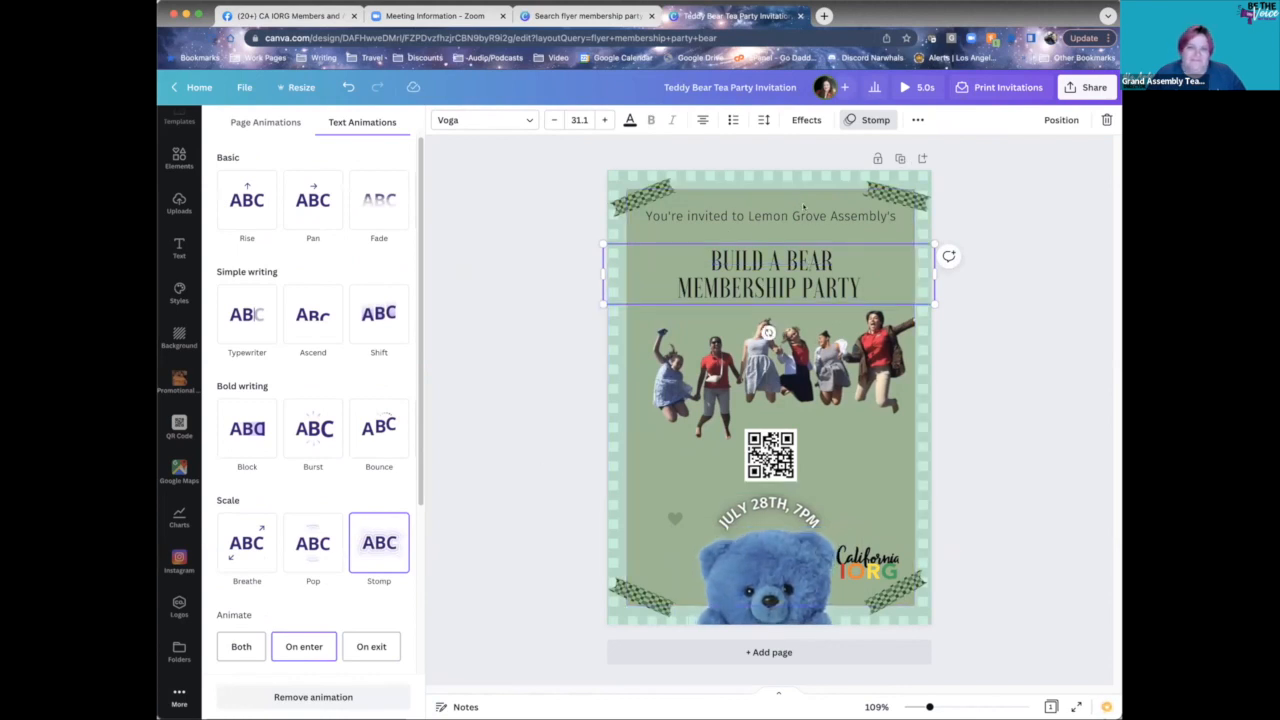
{"action": "left_click", "coordinate": [1036, 295]}
{"action": "left_click", "coordinate": [732, 280]}
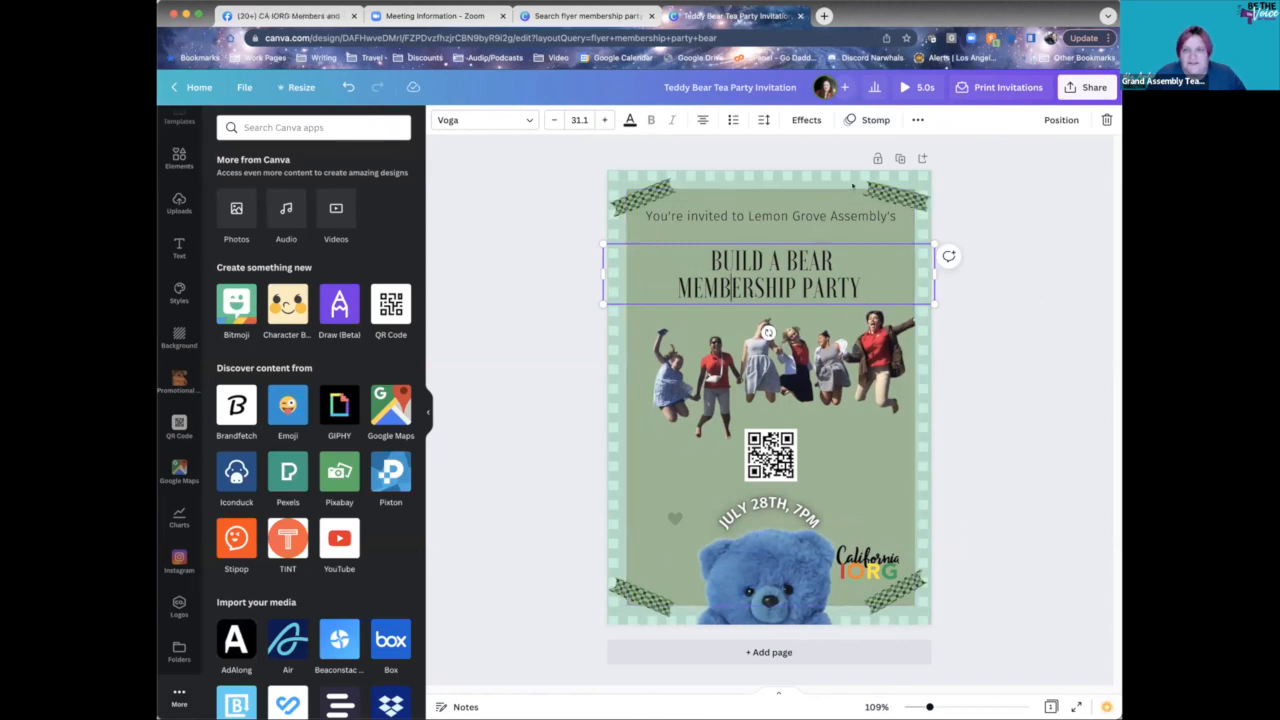
{"action": "left_click", "coordinate": [970, 295]}
{"action": "left_click", "coordinate": [789, 262]}
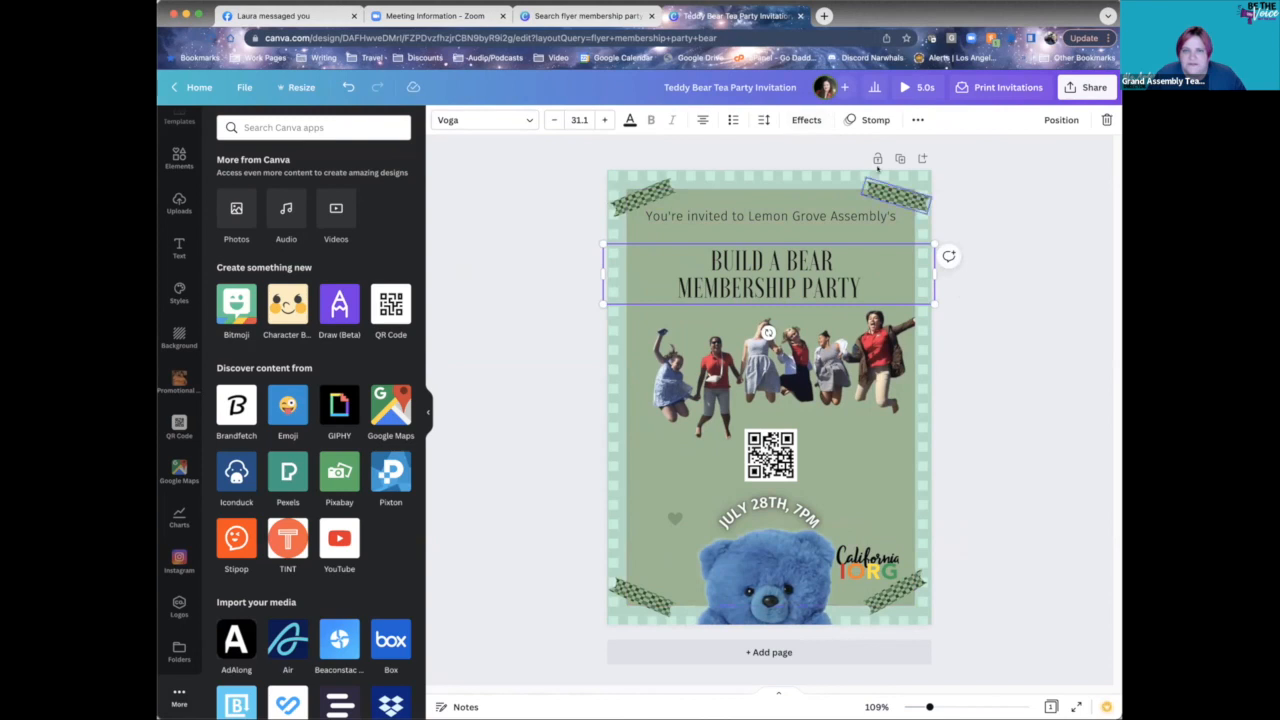
{"action": "left_click", "coordinate": [866, 120]}
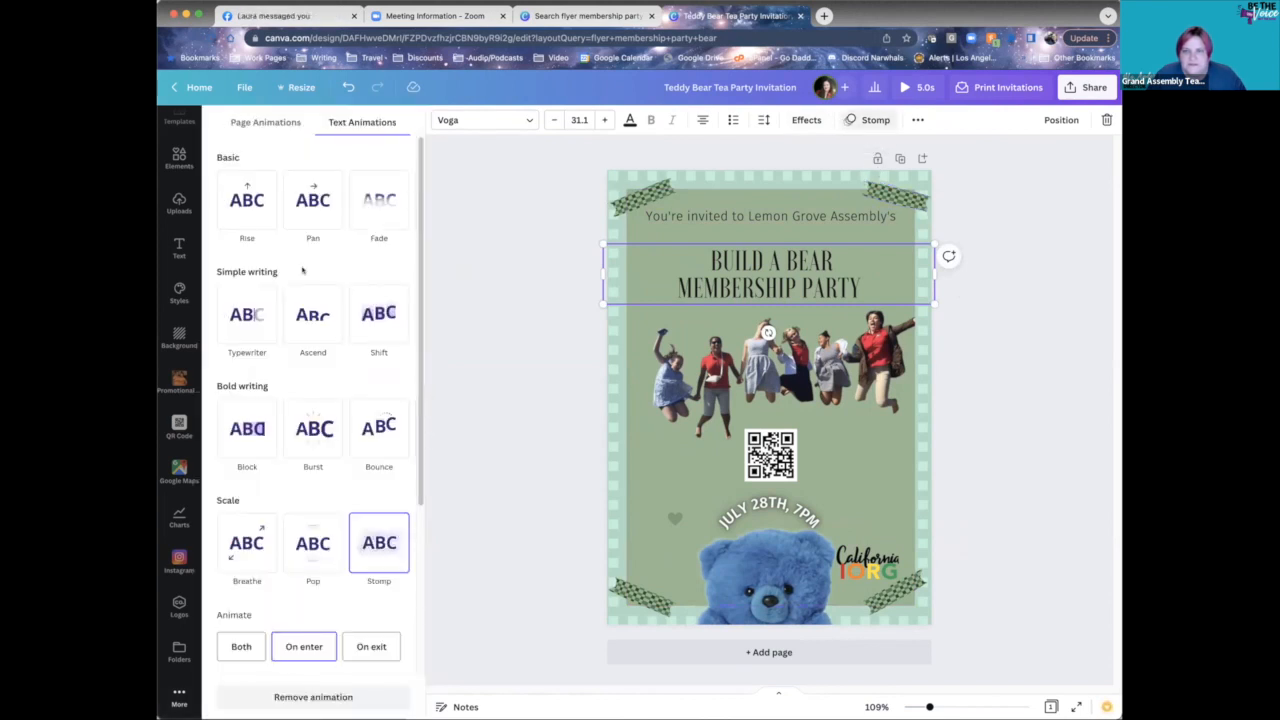
{"action": "scroll", "coordinate": [360, 510], "scroll_direction": "down", "scroll_amount": 5}
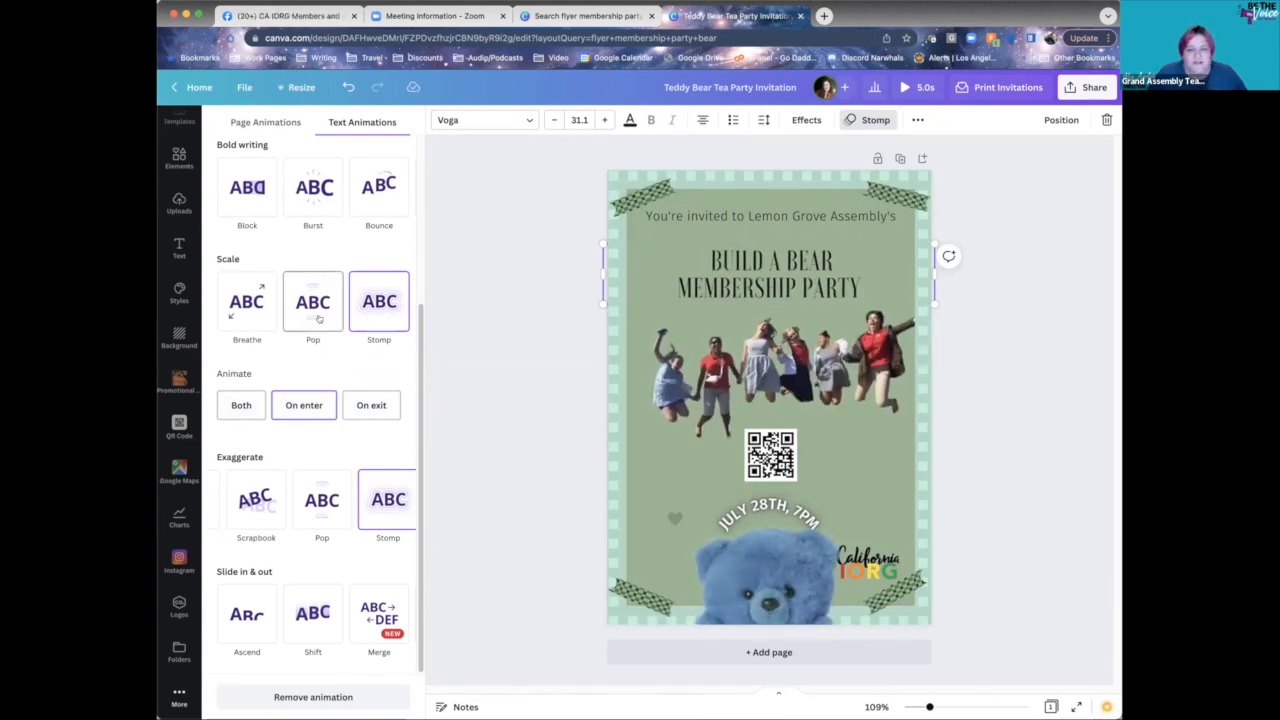
- Raise the intensity of the teddy bear's Photo Rise animation
{"action": "left_click", "coordinate": [748, 553]}
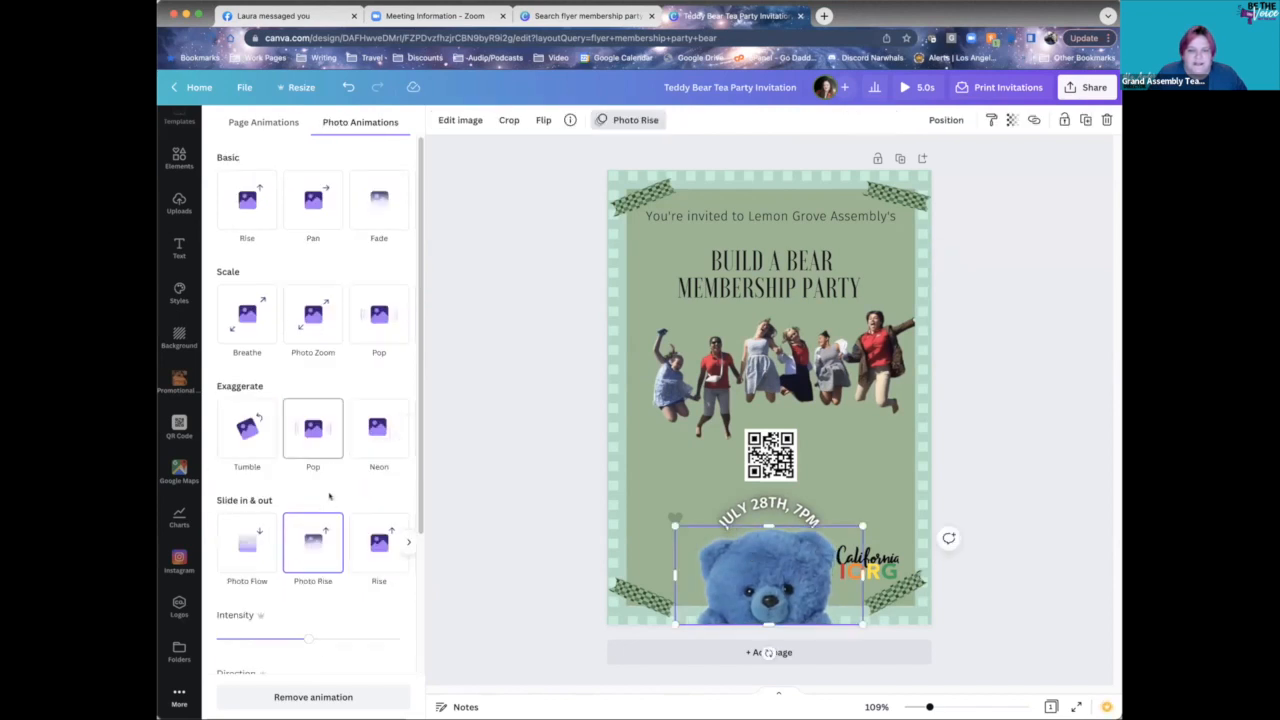
{"action": "scroll", "coordinate": [325, 500], "scroll_direction": "down", "scroll_amount": 2}
{"action": "left_click_drag", "start_coordinate": [306, 518], "coordinate": [351, 517]}
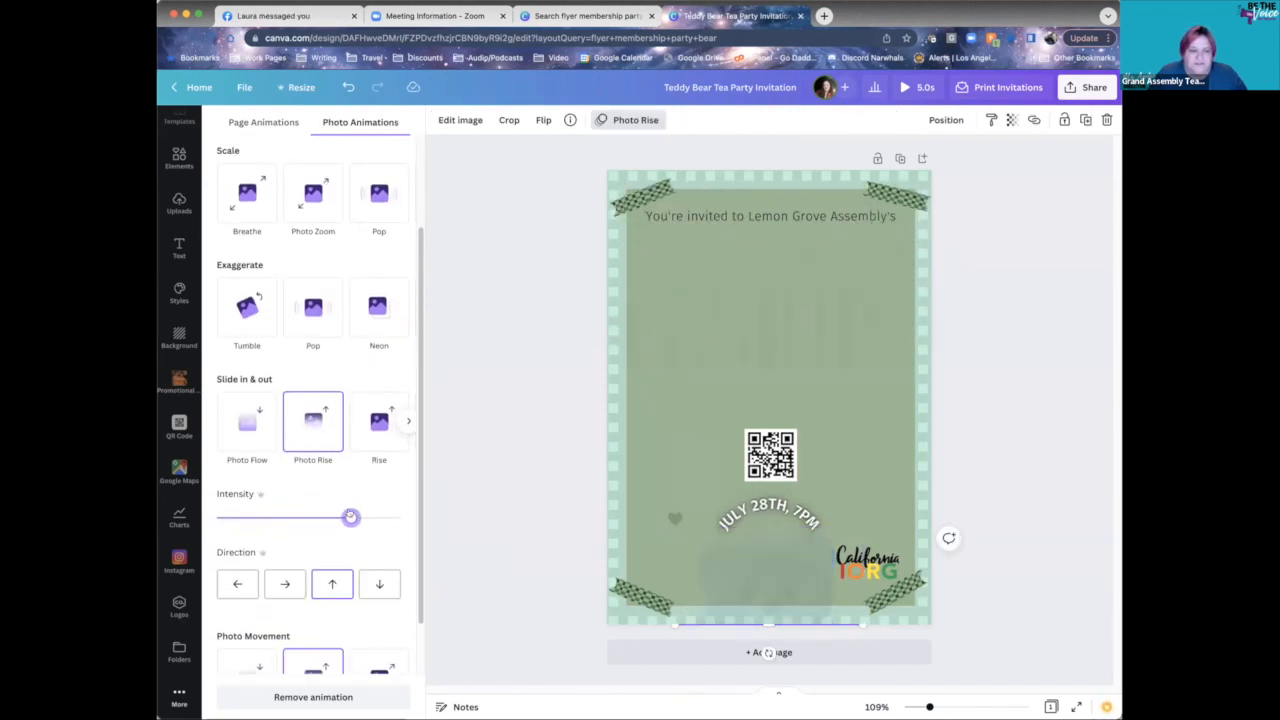
{"action": "scroll", "coordinate": [300, 560], "scroll_direction": "down", "scroll_amount": 1}
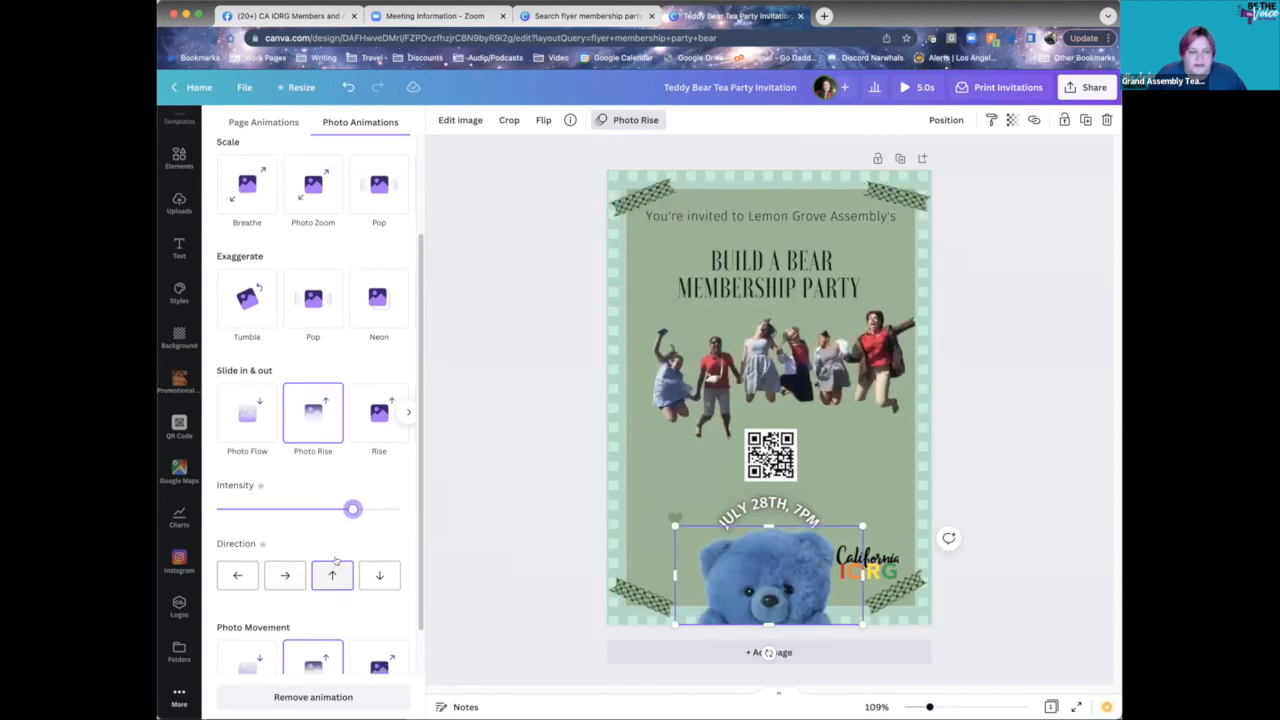
{"action": "scroll", "coordinate": [318, 580], "scroll_direction": "down", "scroll_amount": 2}
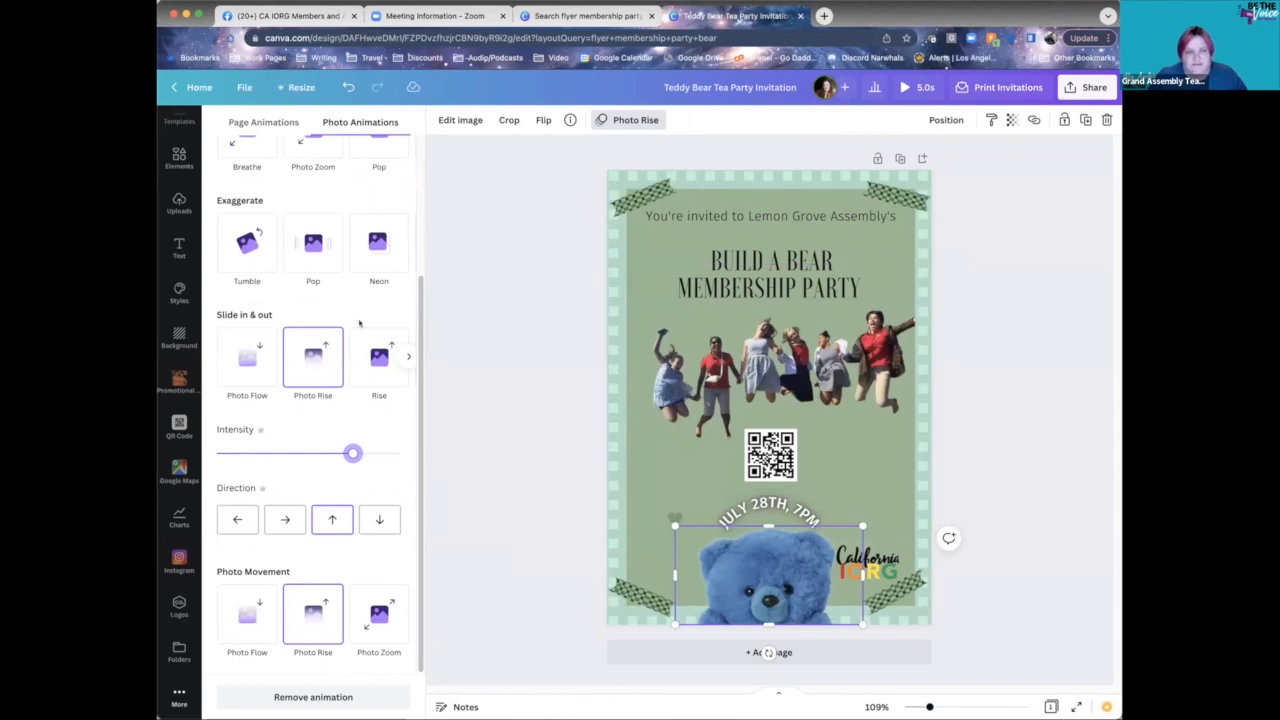
{"action": "scroll", "coordinate": [315, 360], "scroll_direction": "up", "scroll_amount": 4}
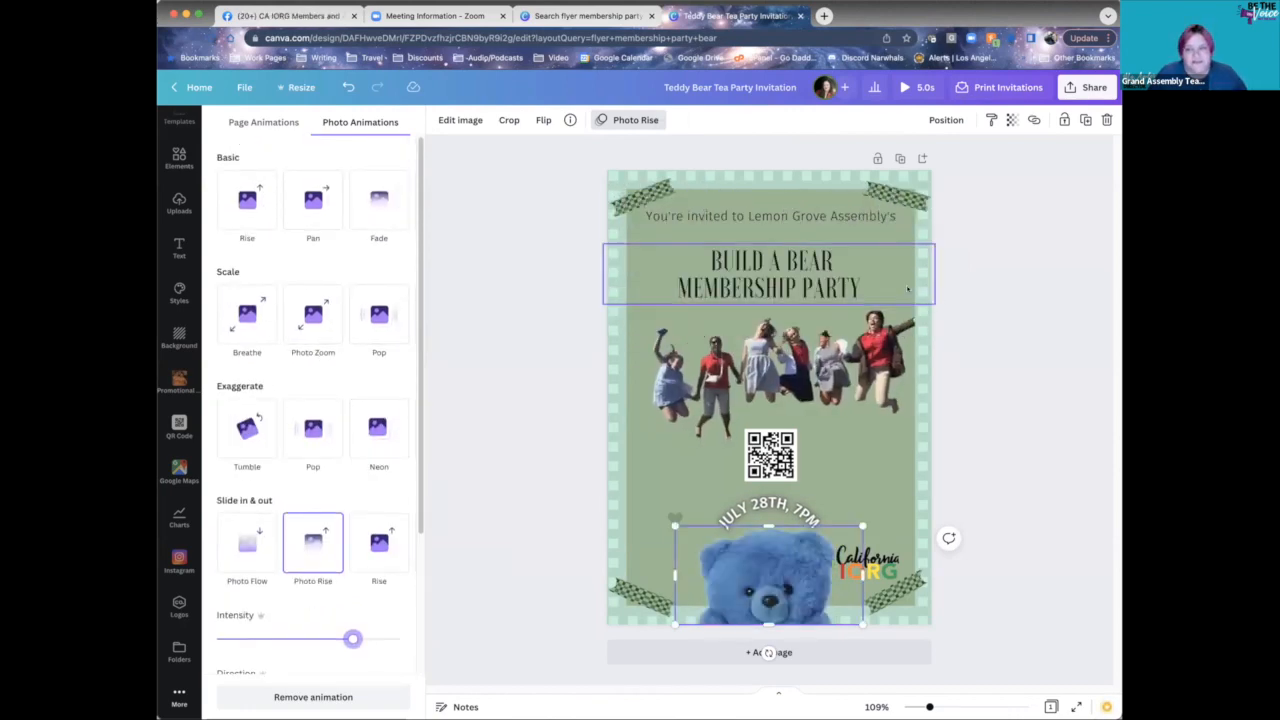
{"action": "key", "text": "Escape"}
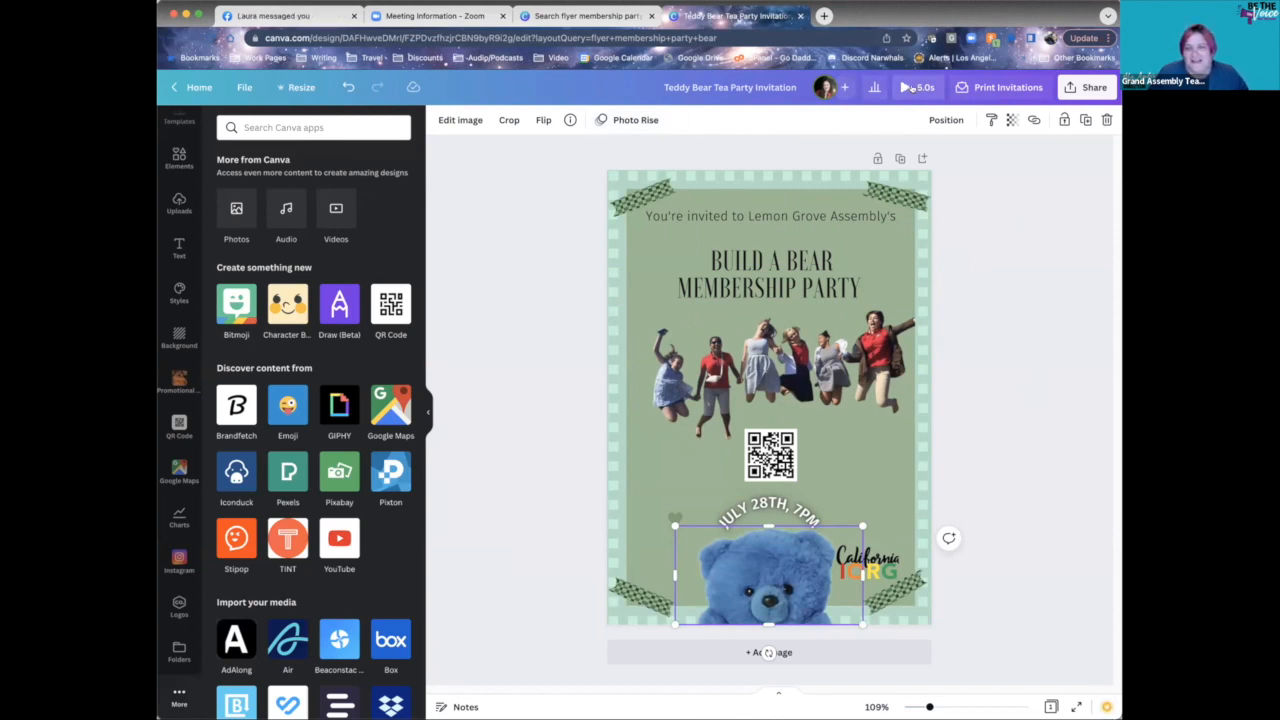
{"action": "left_click", "coordinate": [905, 88]}
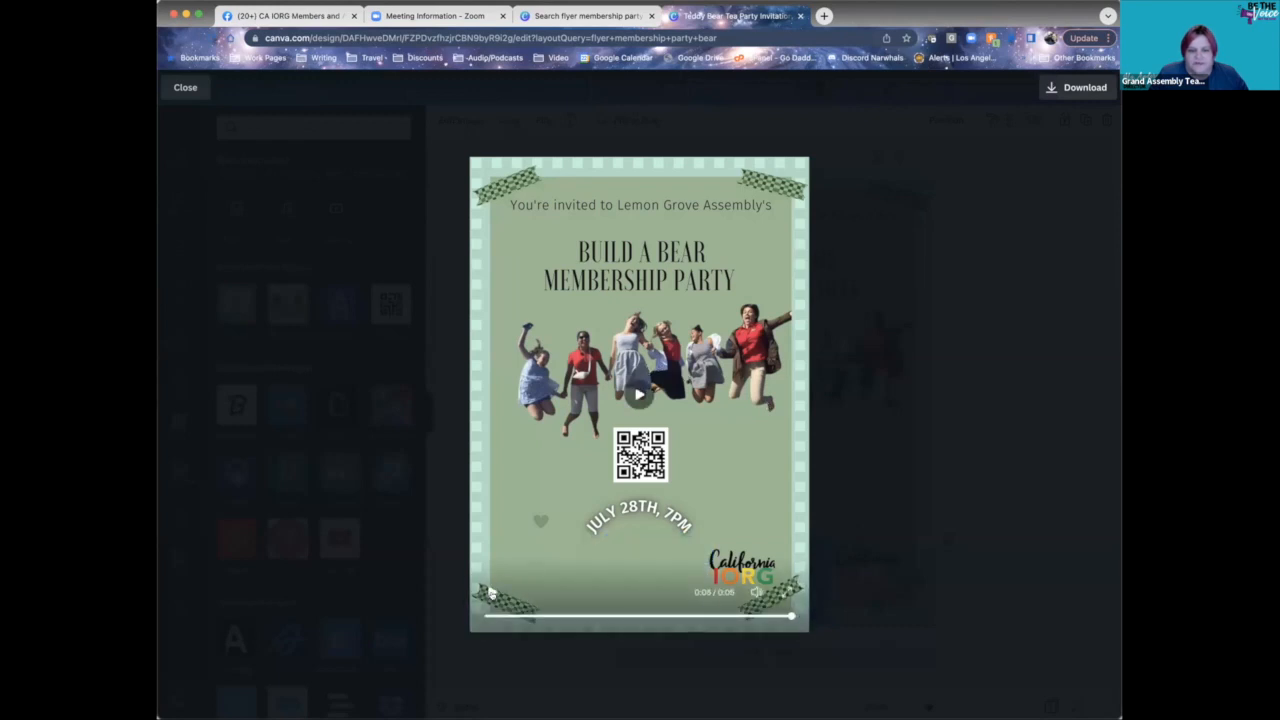
{"action": "left_click", "coordinate": [491, 592]}
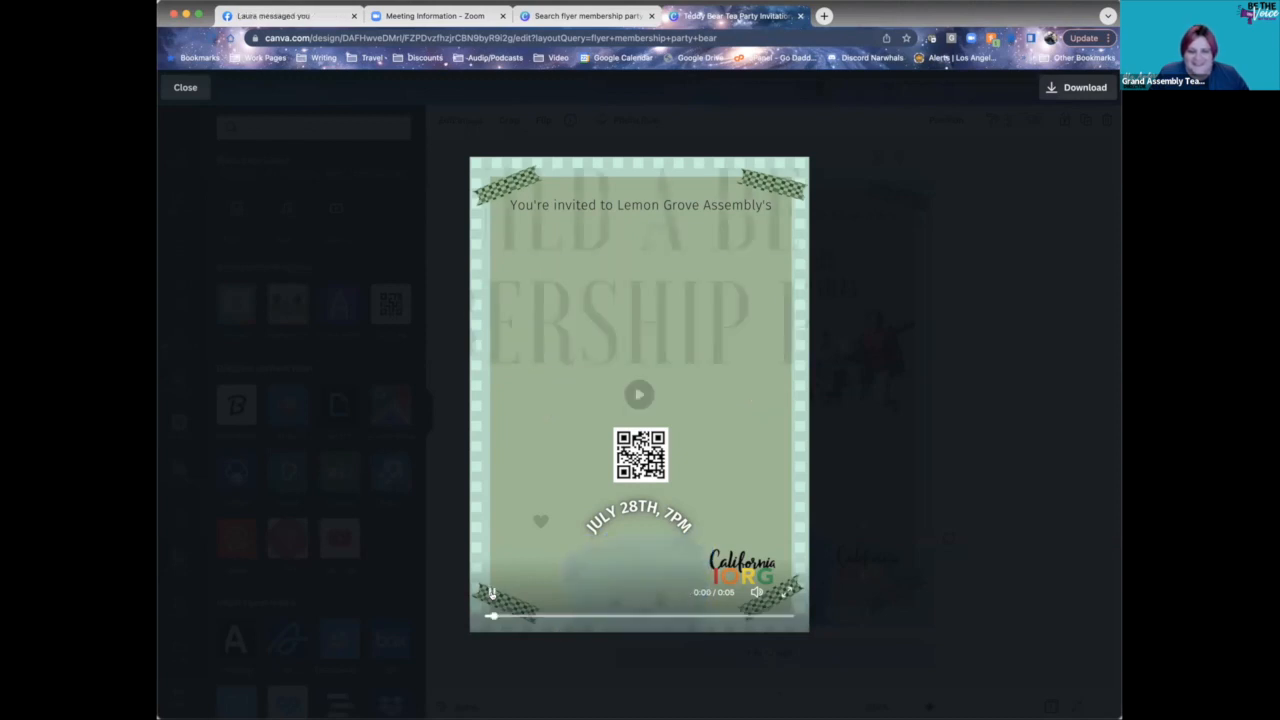
{"action": "left_click", "coordinate": [491, 592]}
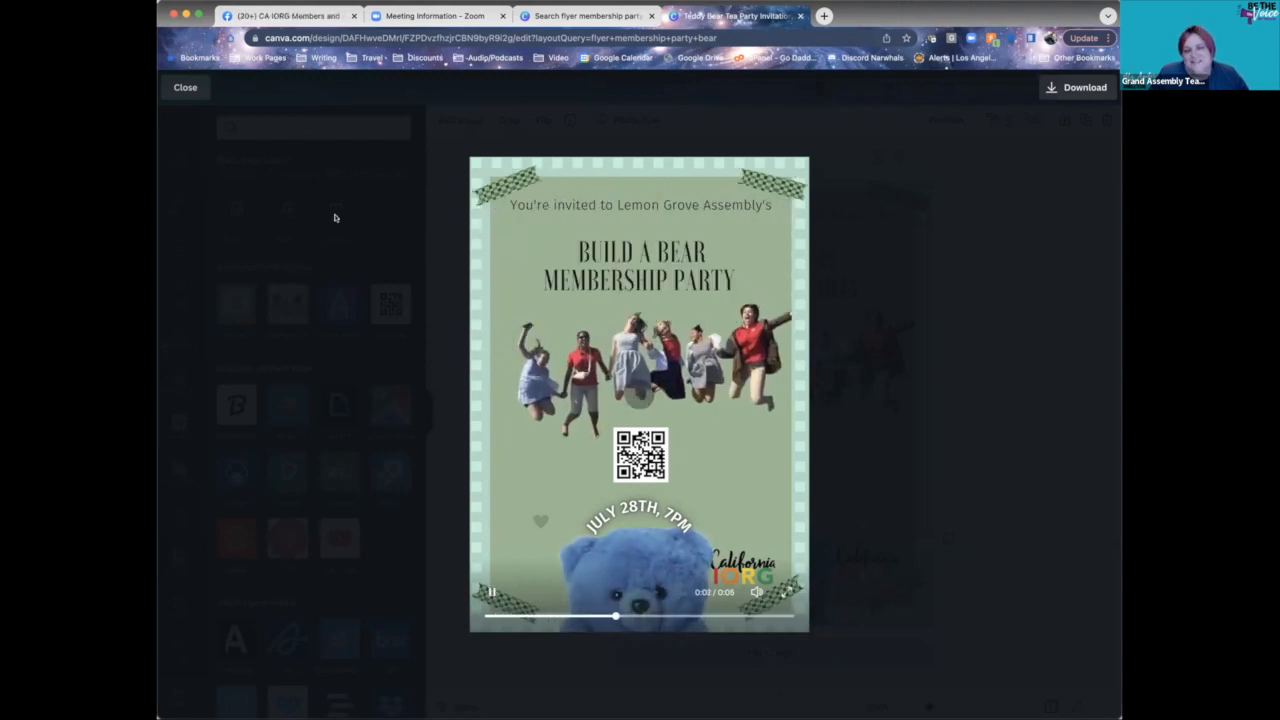
{"action": "left_click", "coordinate": [186, 88]}
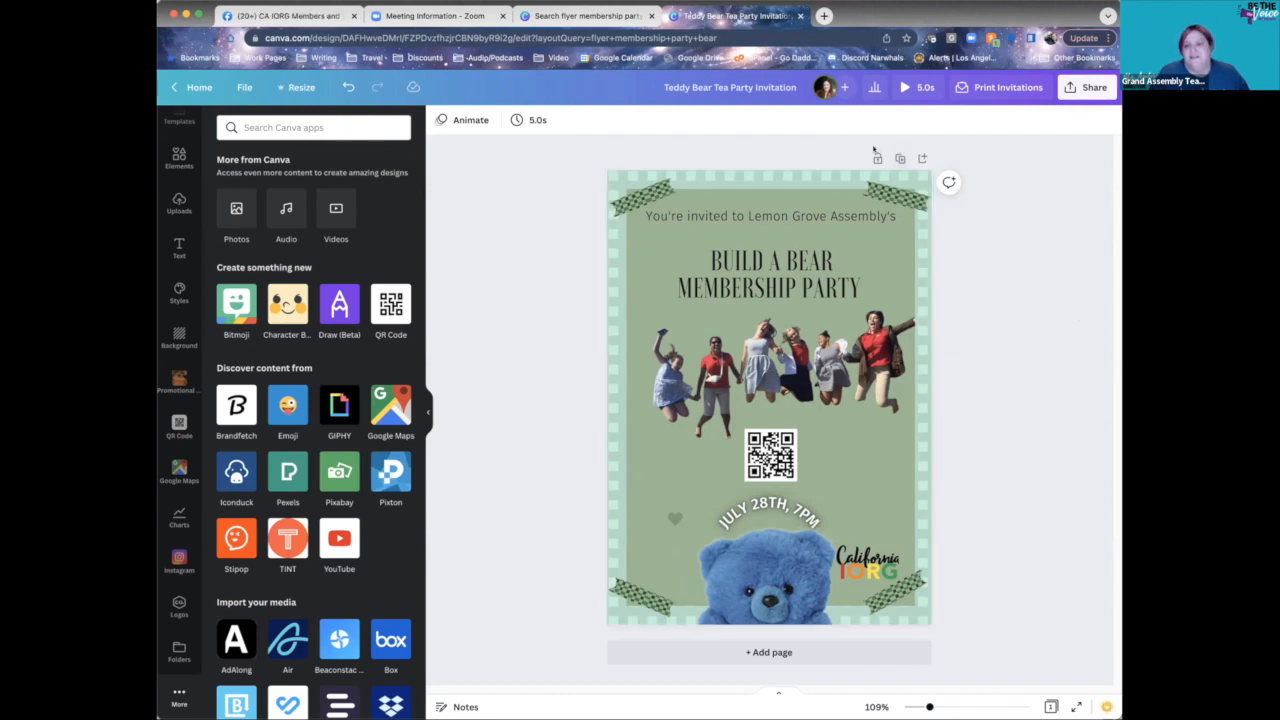
- Delete the blank Page 2 and replace it with a duplicate of the Build A Bear flyer page
{"action": "left_click", "coordinate": [712, 652]}
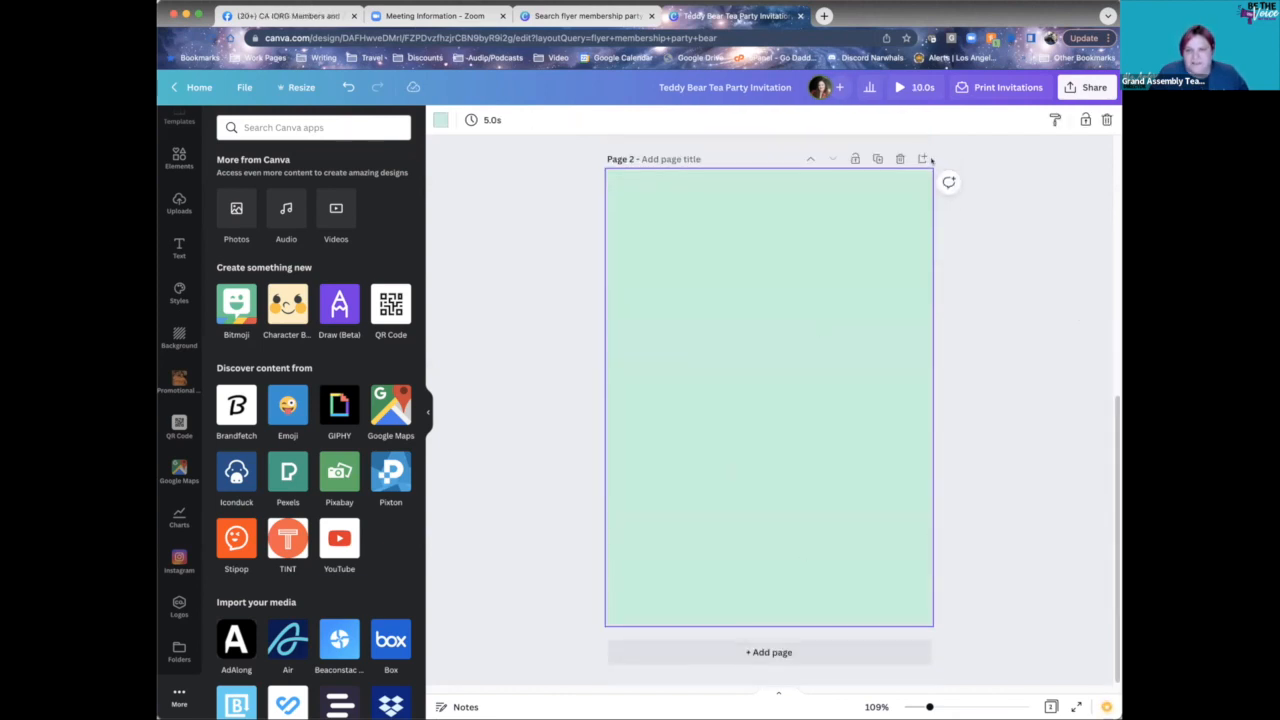
{"action": "scroll", "coordinate": [758, 515], "scroll_direction": "up", "scroll_amount": 3}
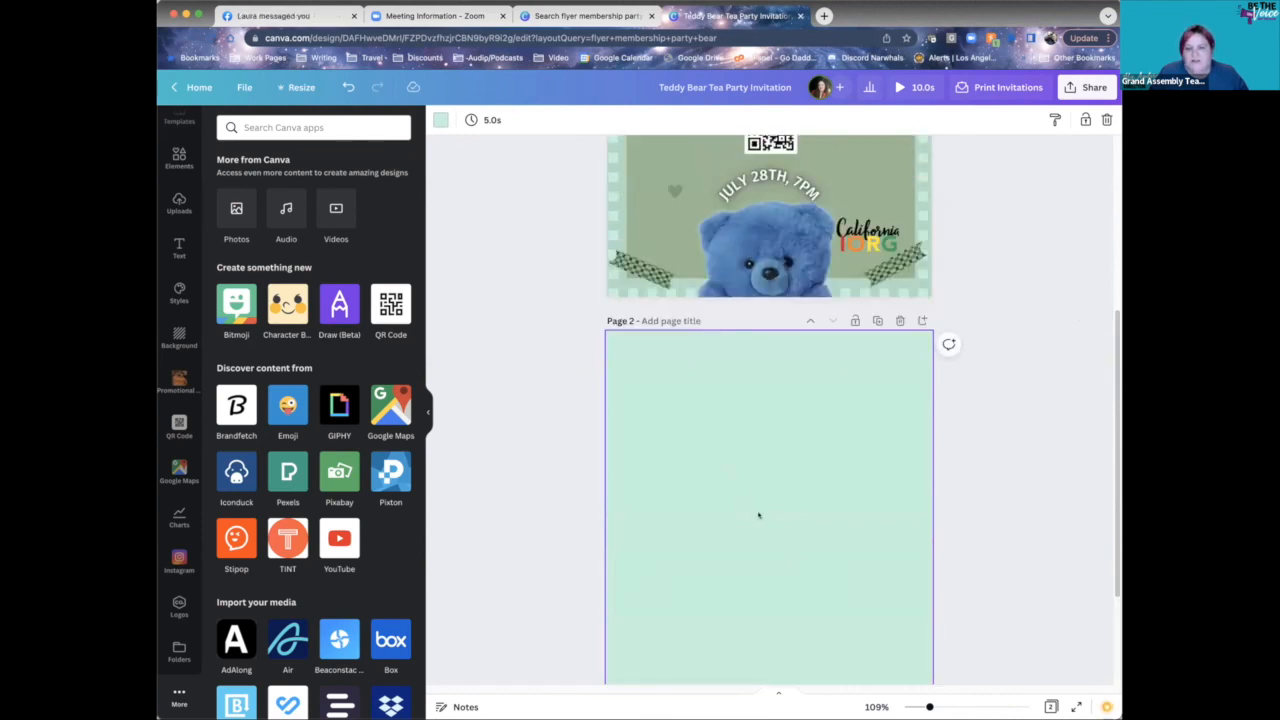
{"action": "left_click", "coordinate": [898, 318]}
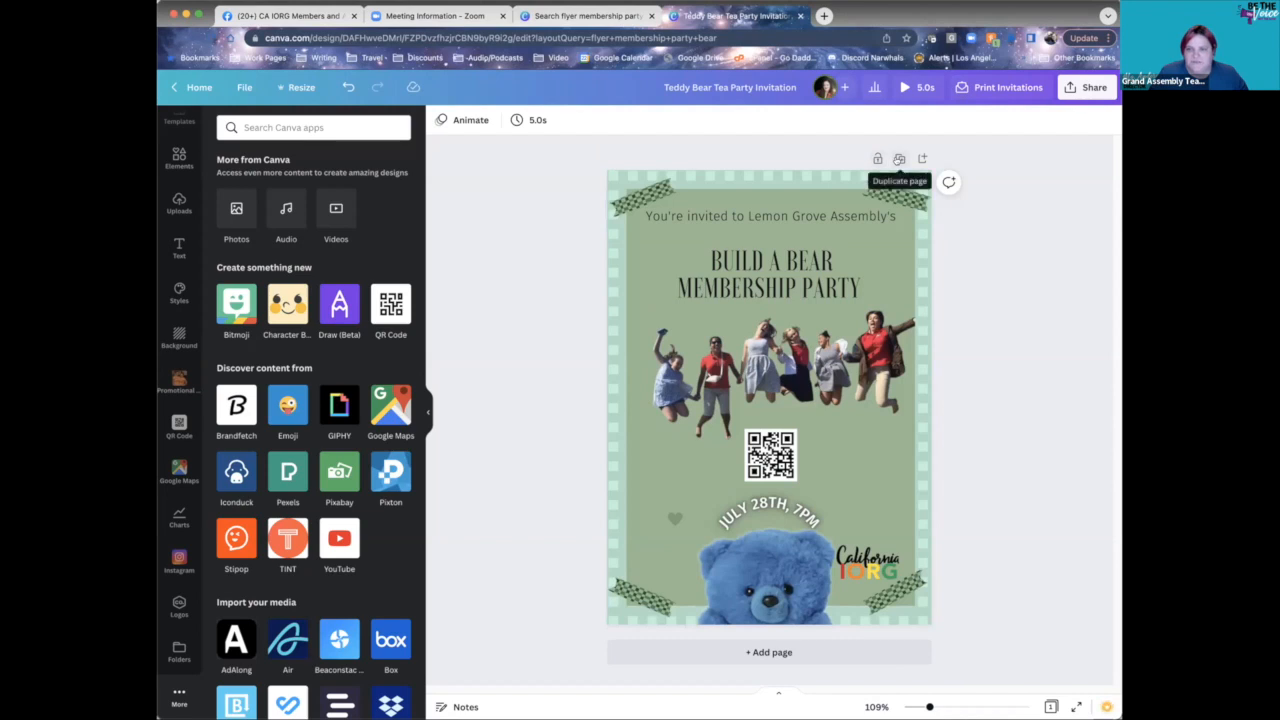
{"action": "left_click", "coordinate": [899, 159]}
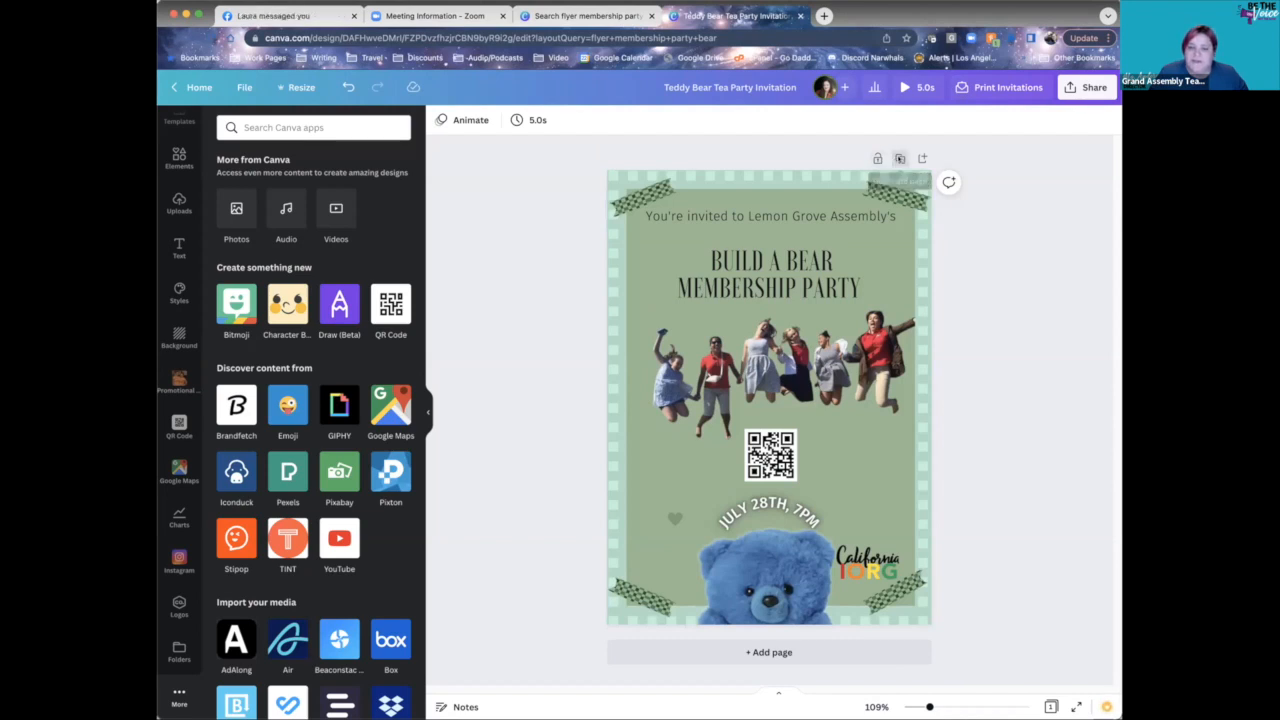
{"action": "left_click", "coordinate": [971, 430]}
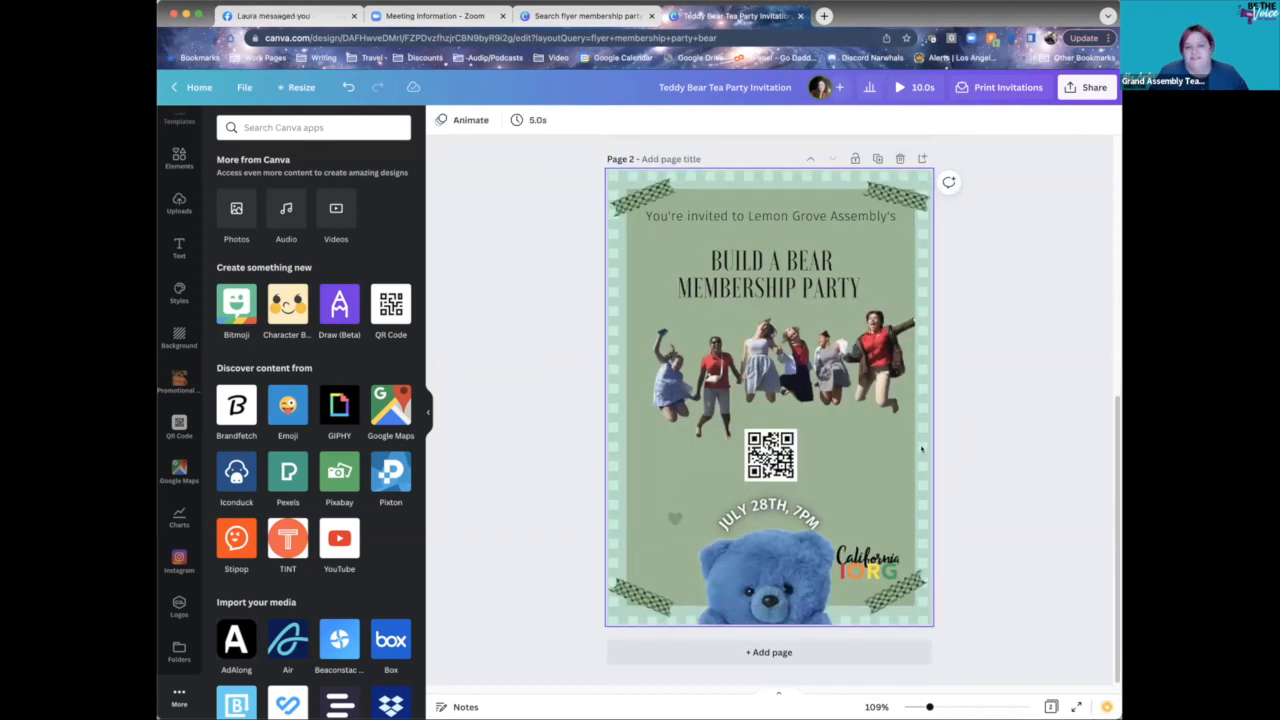
{"action": "scroll", "coordinate": [900, 440], "scroll_direction": "up", "scroll_amount": 5}
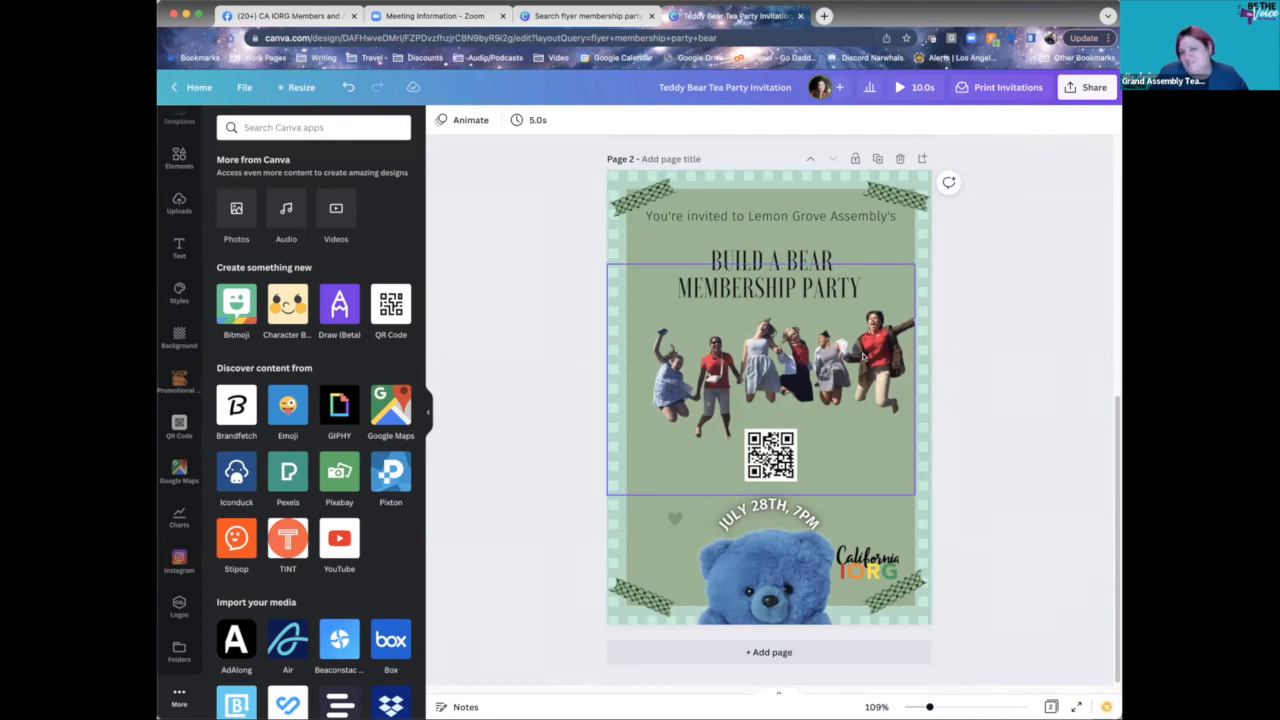
- Enlarge the jumping-people photo group on Page 2 and recentre it
{"action": "left_click", "coordinate": [864, 355]}
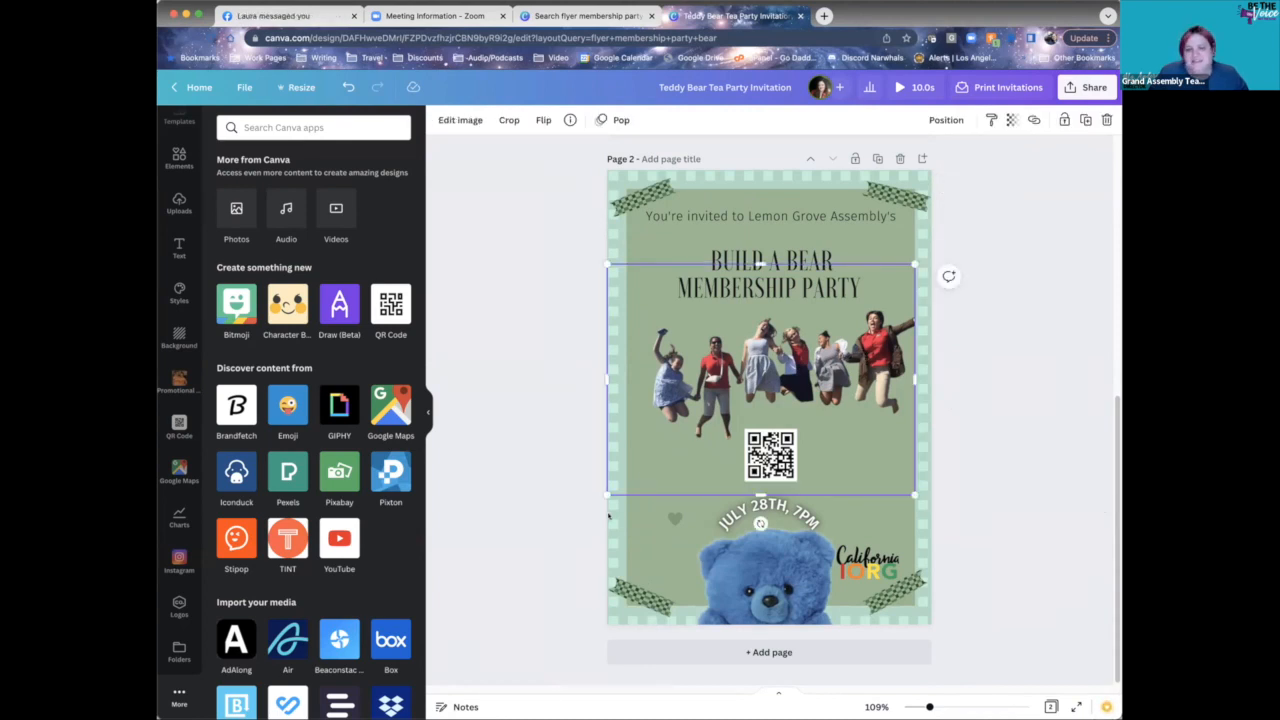
{"action": "left_click_drag", "start_coordinate": [607, 494], "coordinate": [502, 606]}
{"action": "left_click_drag", "start_coordinate": [722, 368], "coordinate": [757, 359]}
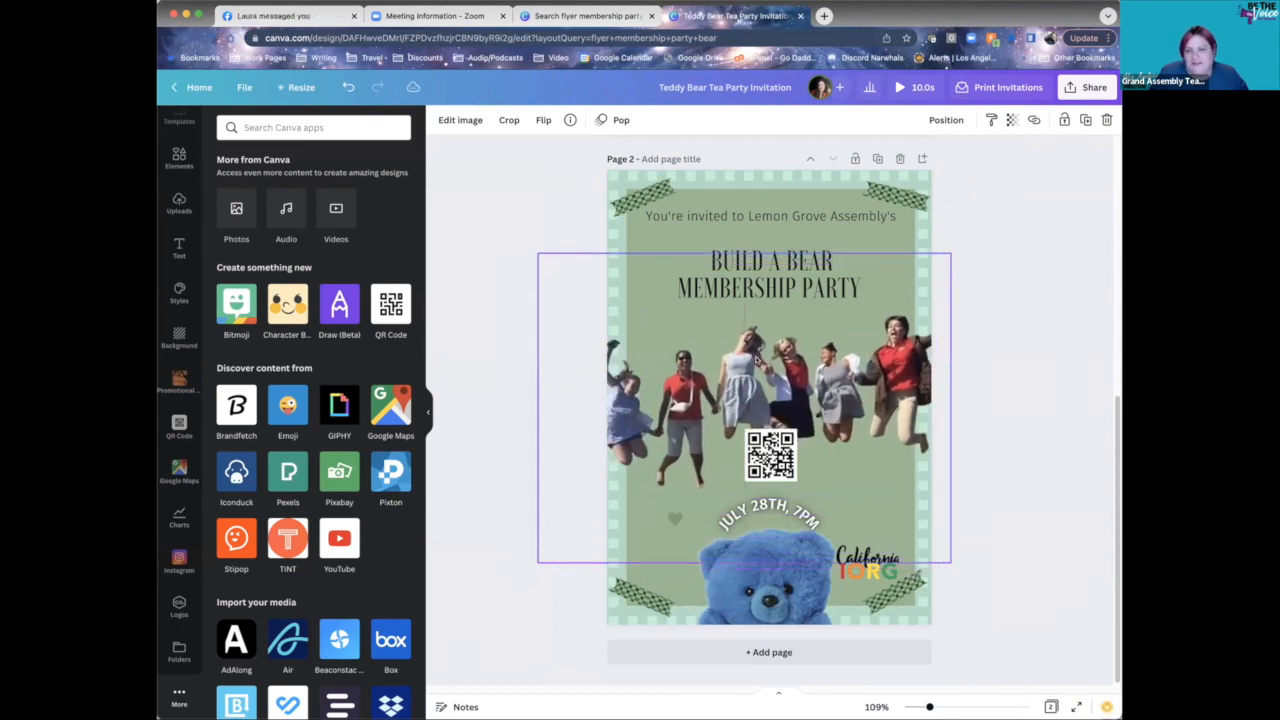
- Enlarge the BUILD A BEAR MEMBERSHIP PARTY title and centre it on the page
{"action": "left_click", "coordinate": [694, 287]}
{"action": "left_click_drag", "start_coordinate": [597, 304], "coordinate": [544, 331]}
{"action": "scroll", "coordinate": [803, 383], "scroll_direction": "up", "scroll_amount": 5}
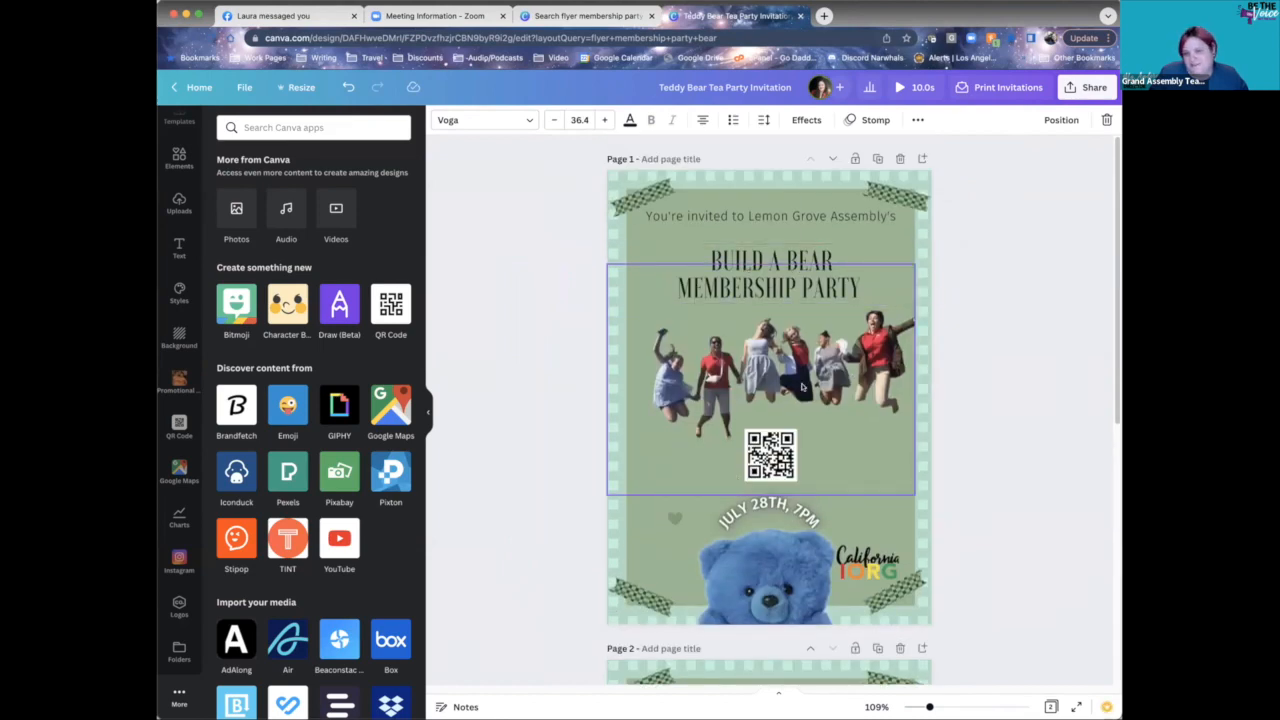
{"action": "scroll", "coordinate": [802, 387], "scroll_direction": "down", "scroll_amount": 5}
{"action": "left_click_drag", "start_coordinate": [754, 293], "coordinate": [780, 290]}
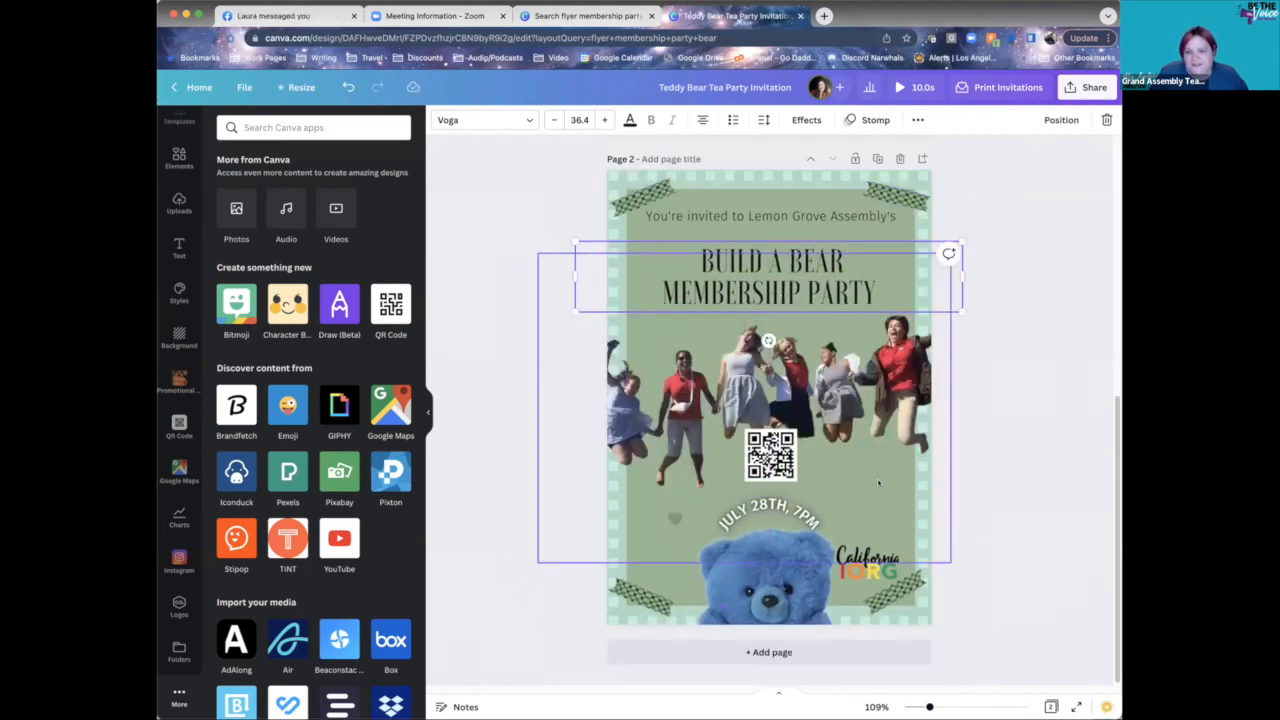
{"action": "scroll", "coordinate": [878, 483], "scroll_direction": "up", "scroll_amount": 5}
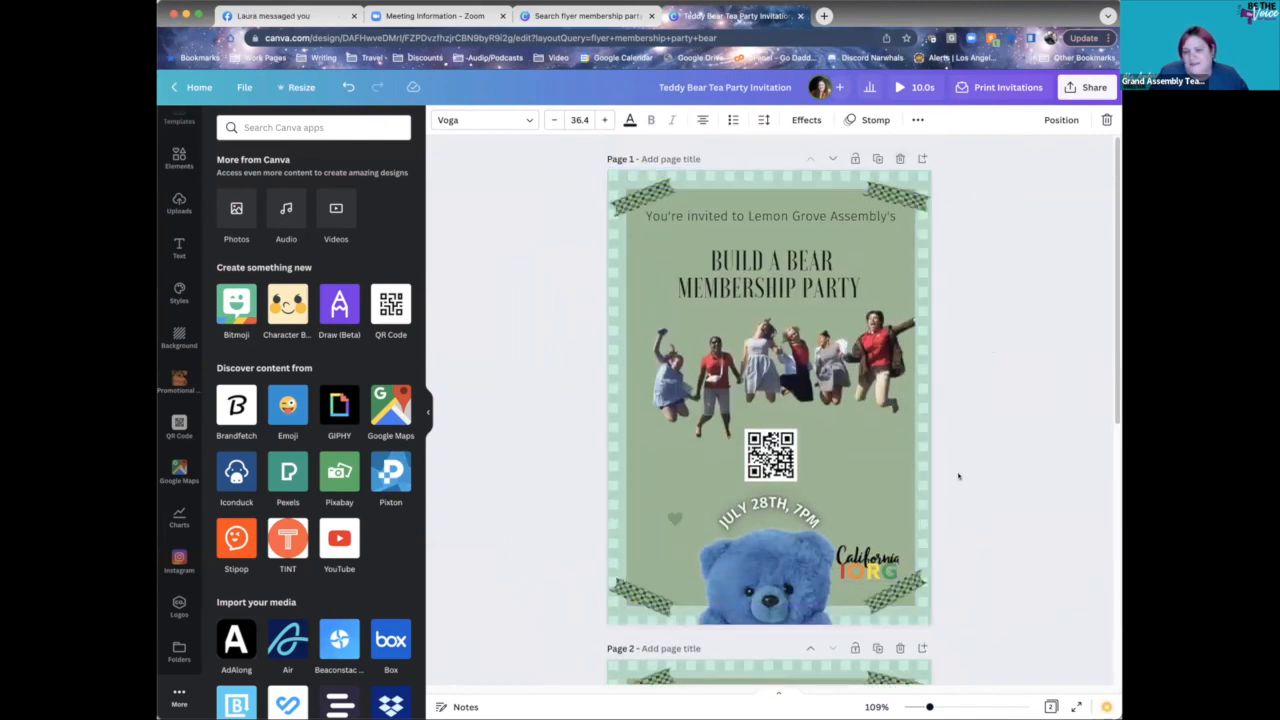
{"action": "scroll", "coordinate": [946, 500], "scroll_direction": "down", "scroll_amount": 5}
{"action": "left_click", "coordinate": [991, 533]}
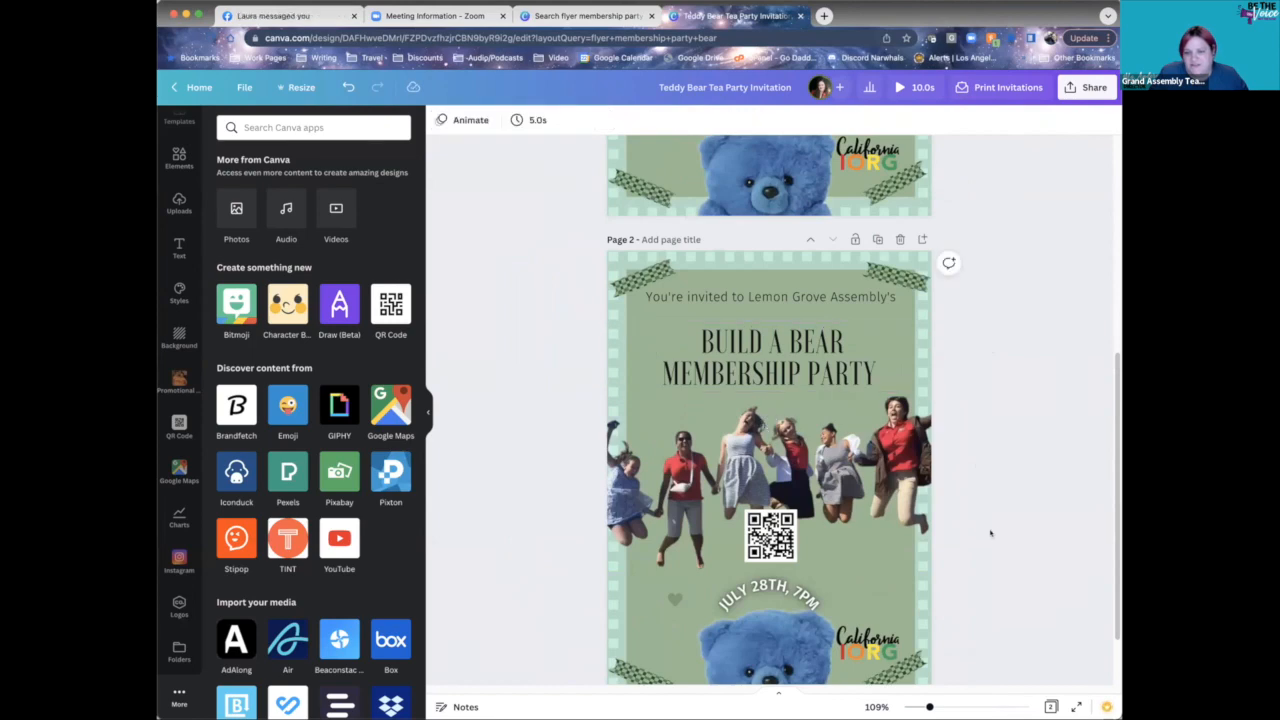
{"action": "scroll", "coordinate": [1006, 525], "scroll_direction": "up", "scroll_amount": 5}
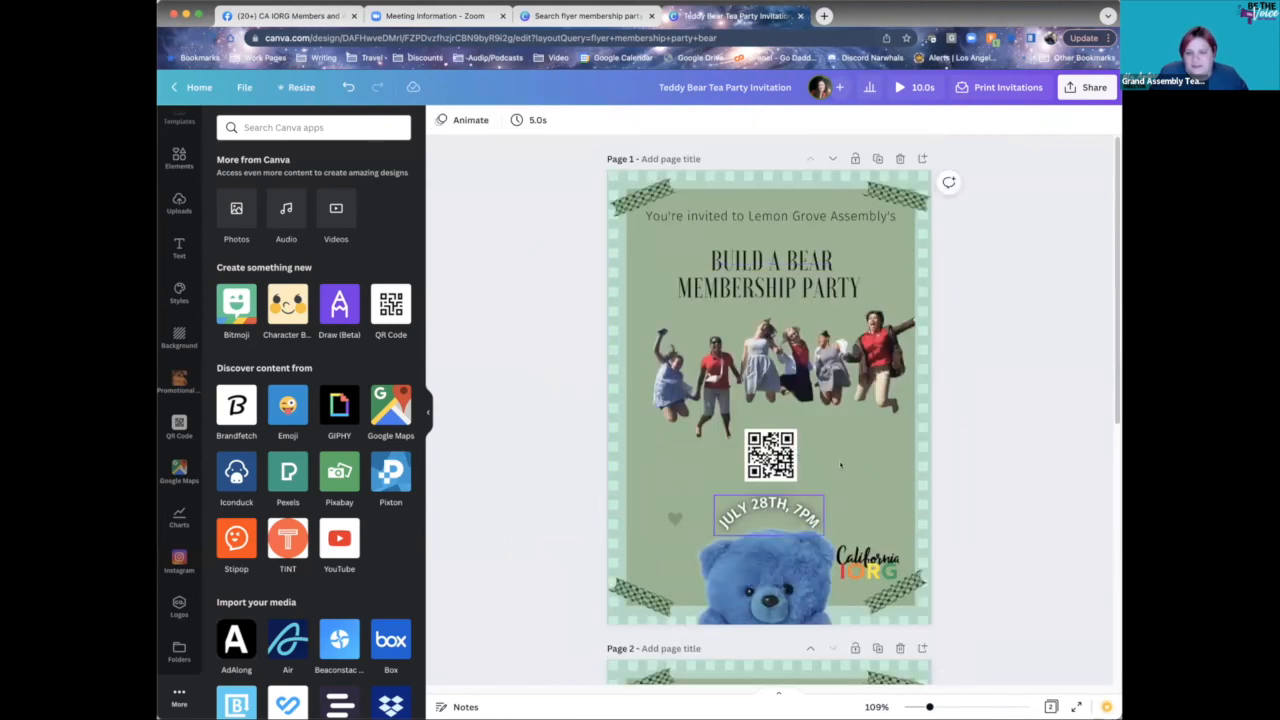
- Replace the Page 2 curved date text 'JULY 28TH, 7PM' with 'TOMORROW!'
{"action": "scroll", "coordinate": [808, 477], "scroll_direction": "down", "scroll_amount": 5}
{"action": "scroll", "coordinate": [808, 477], "scroll_direction": "down", "scroll_amount": 2}
{"action": "double_click", "coordinate": [782, 510]}
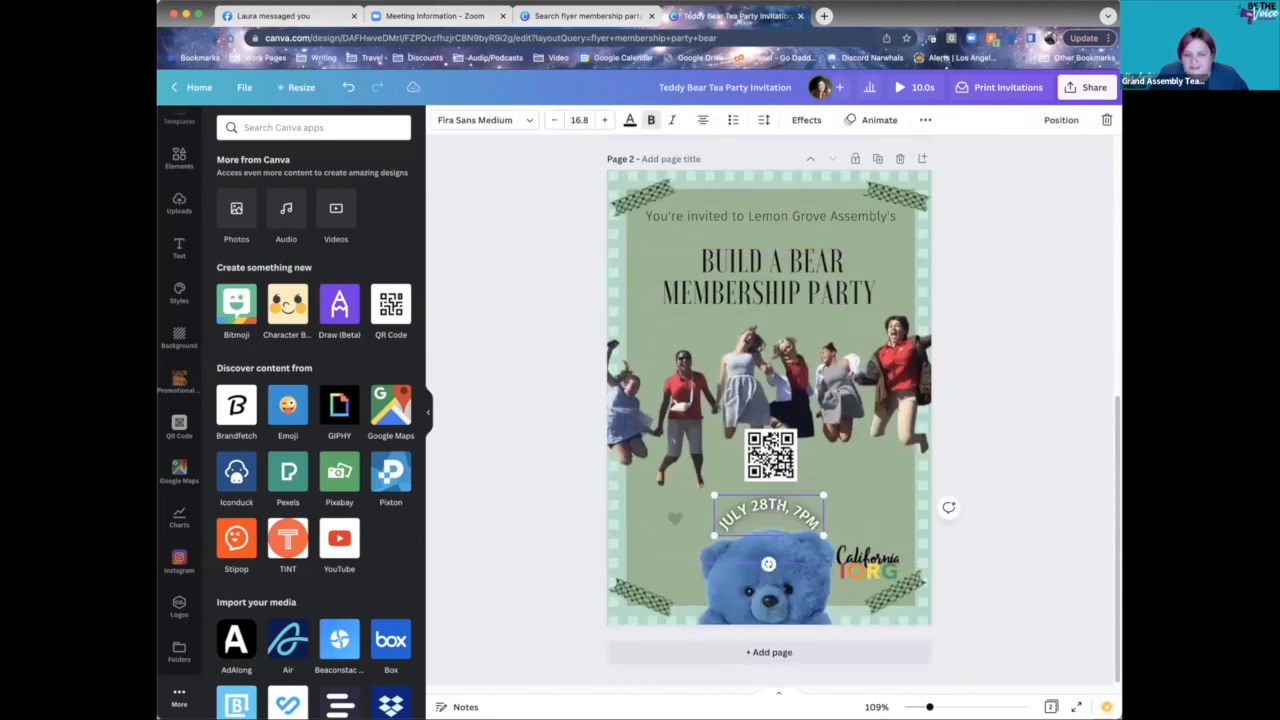
{"action": "type", "text": "TOMORROW!"}
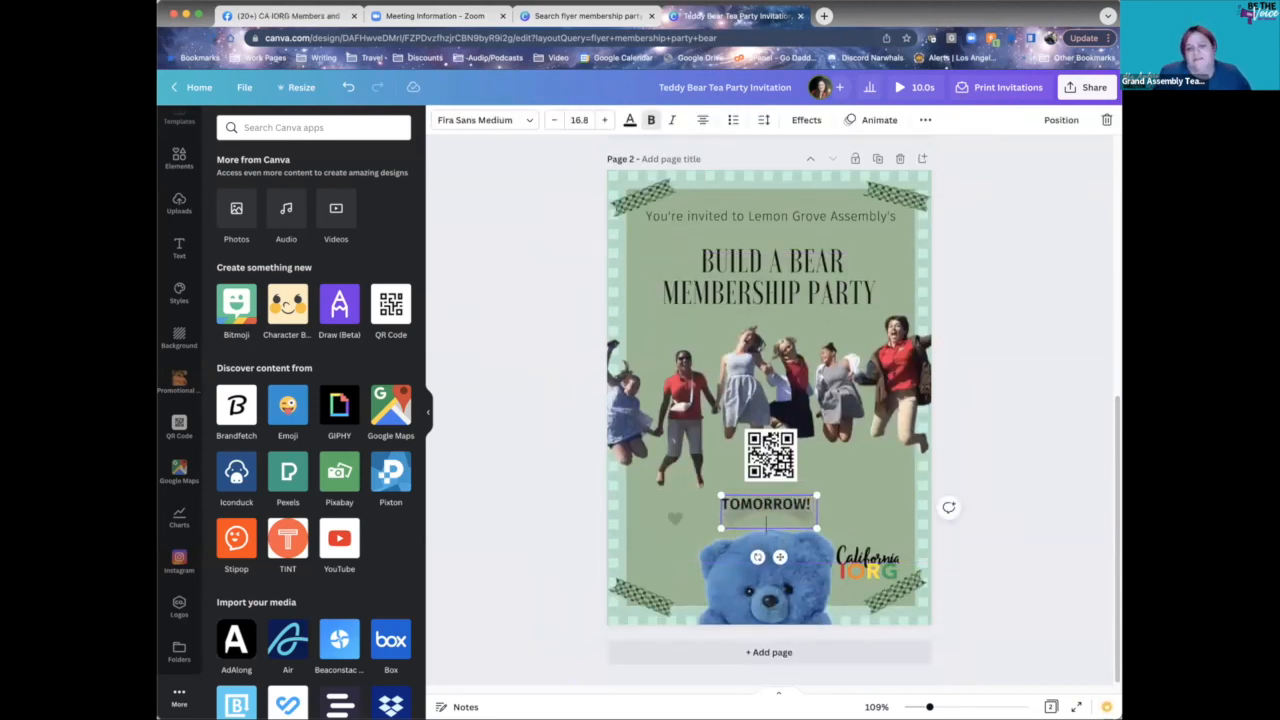
{"action": "left_click", "coordinate": [1025, 346]}
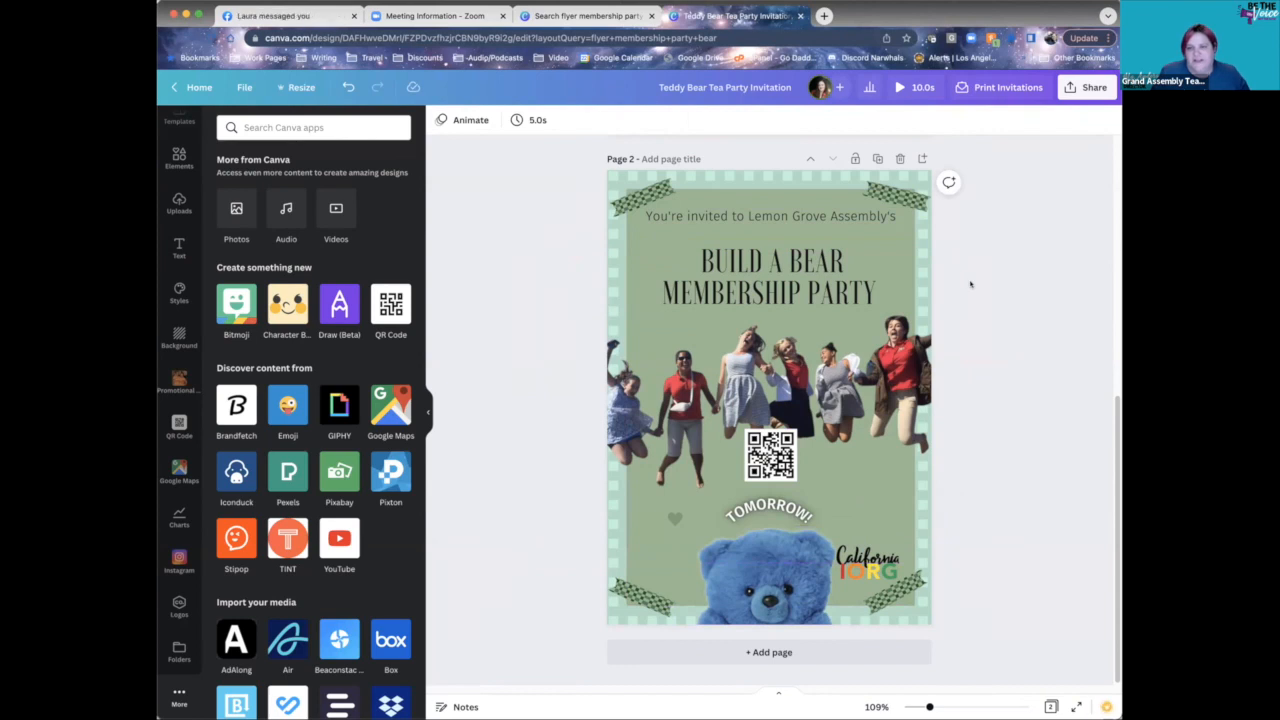
{"action": "left_click_drag", "start_coordinate": [951, 253], "coordinate": [538, 562]}
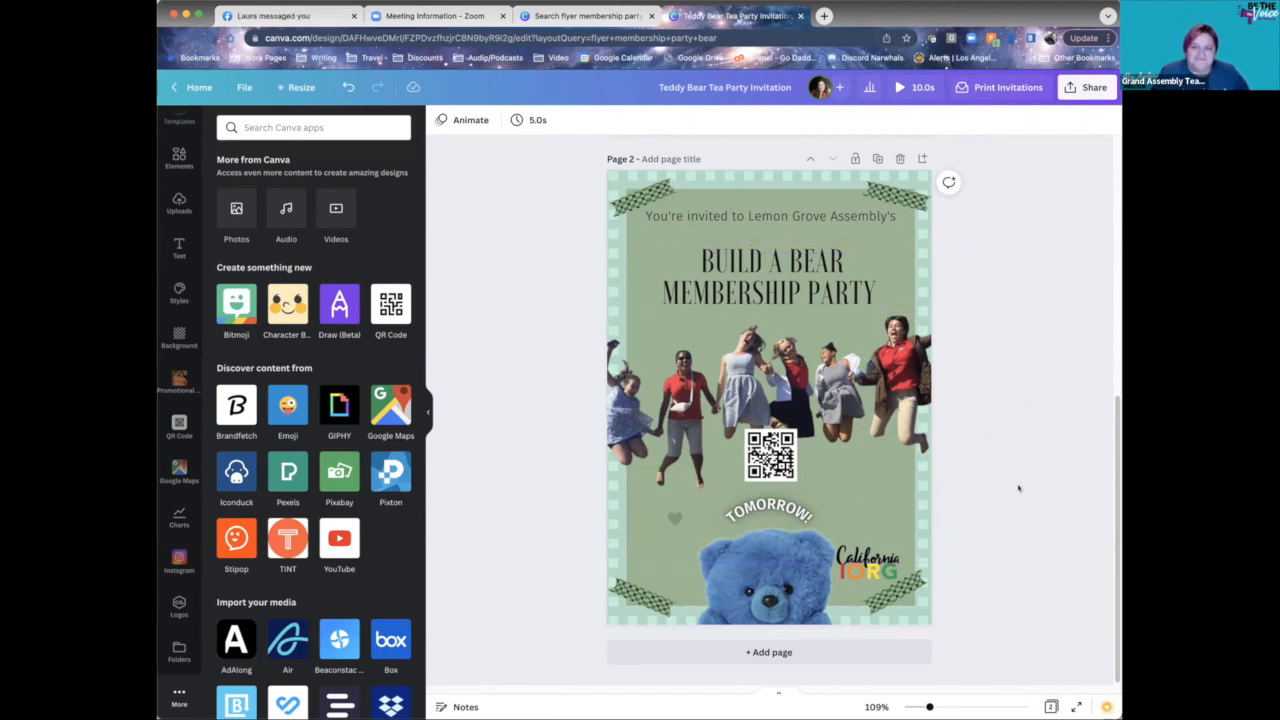
- Delete the TOMORROW! copy page, leaving the single 5-second July 28th flyer
{"action": "scroll", "coordinate": [999, 474], "scroll_direction": "up", "scroll_amount": 5}
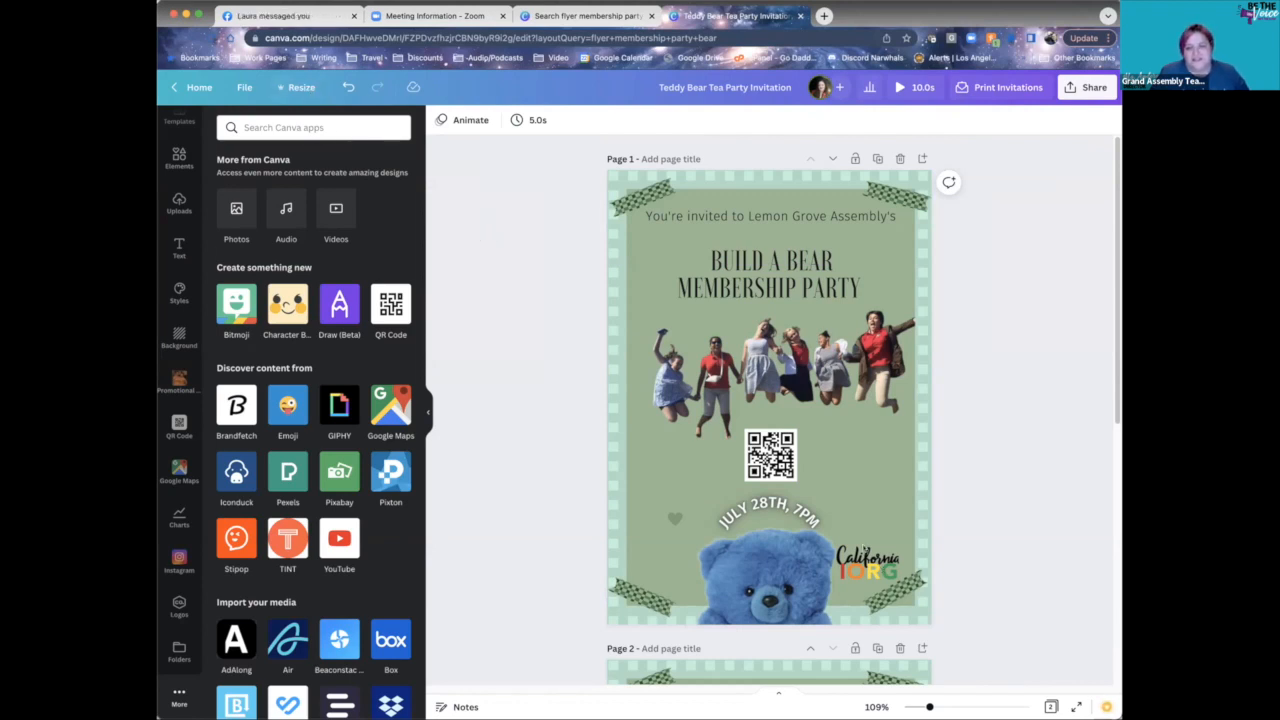
{"action": "scroll", "coordinate": [863, 548], "scroll_direction": "down", "scroll_amount": 3}
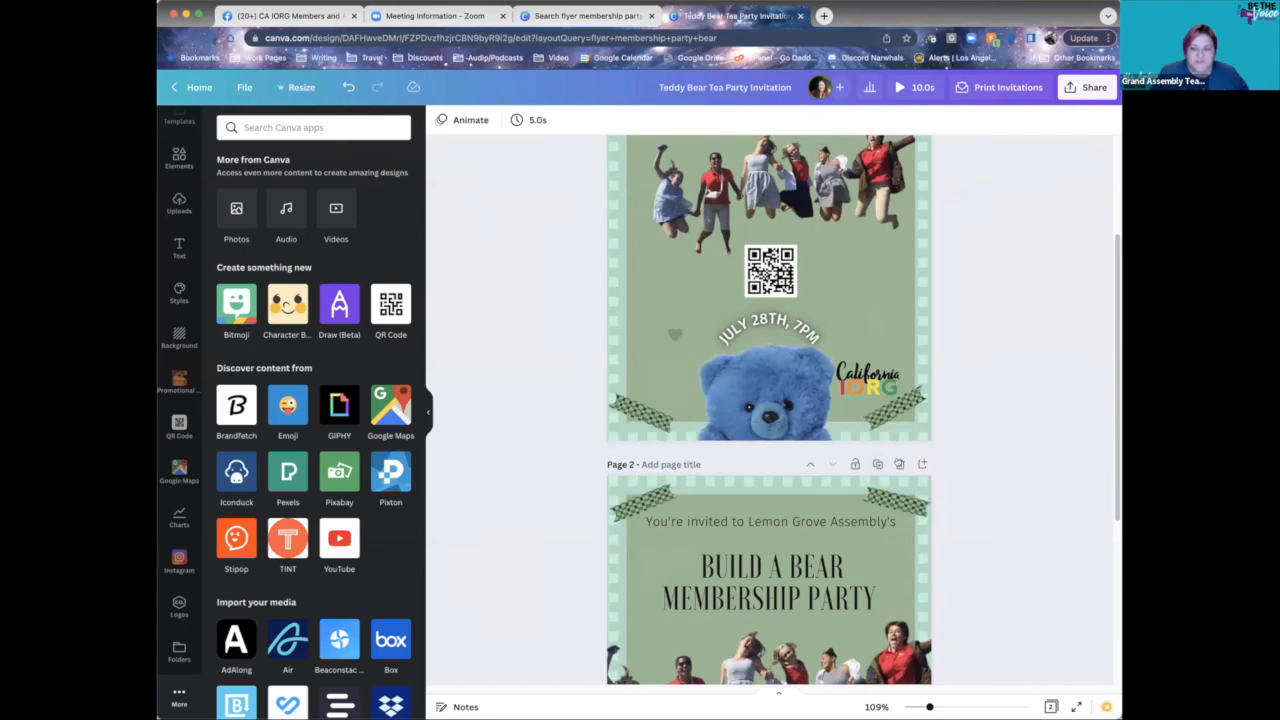
{"action": "left_click", "coordinate": [899, 464]}
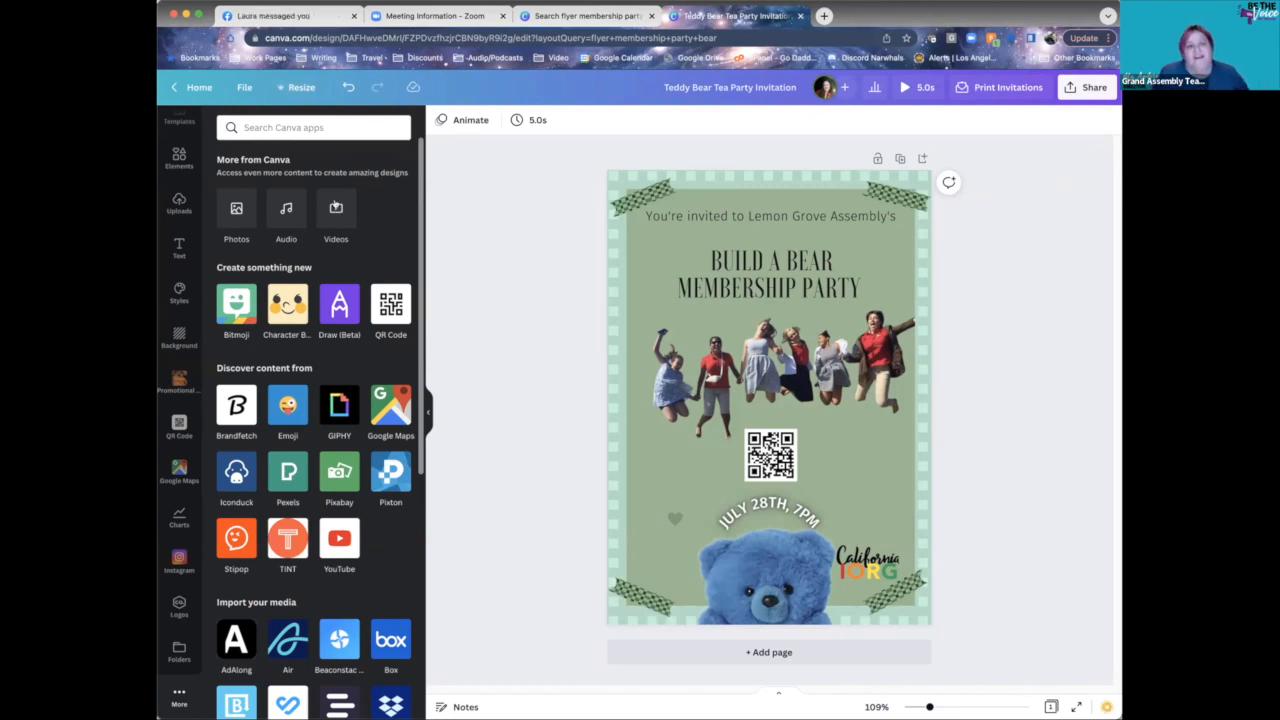
- Resize the design in place to an Instagram Post
{"action": "left_click", "coordinate": [297, 88]}
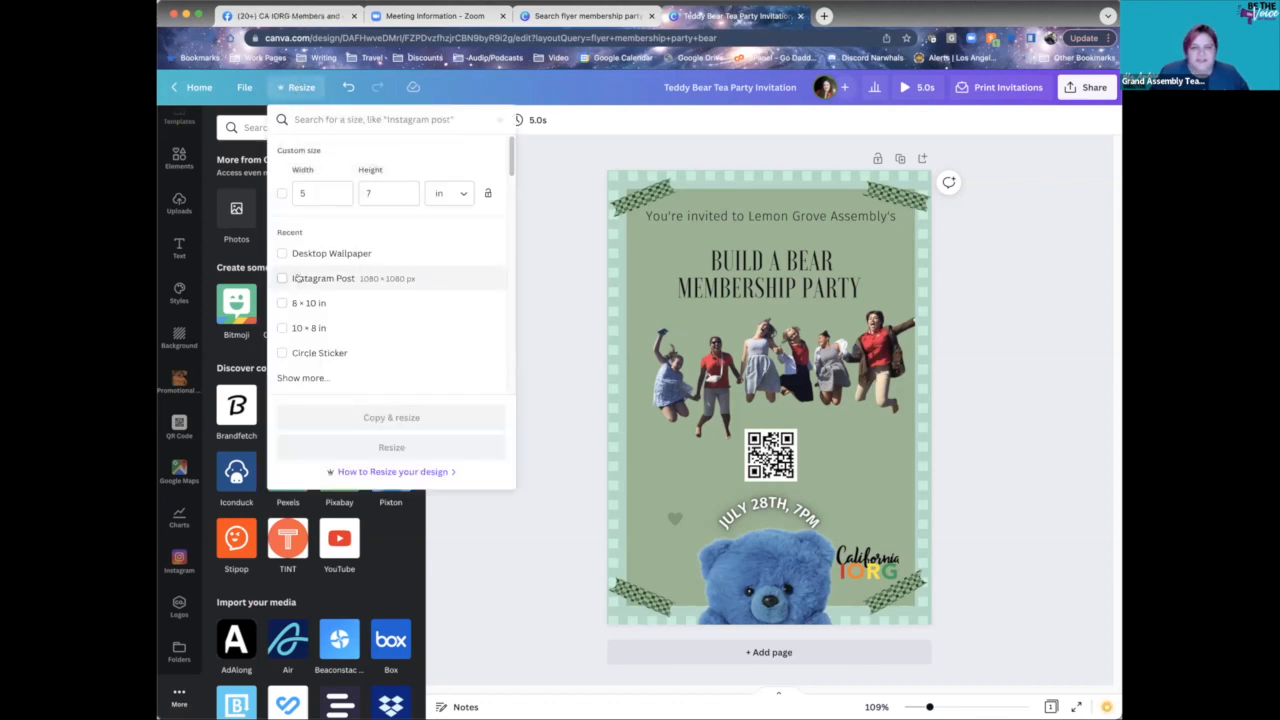
{"action": "left_click", "coordinate": [283, 278]}
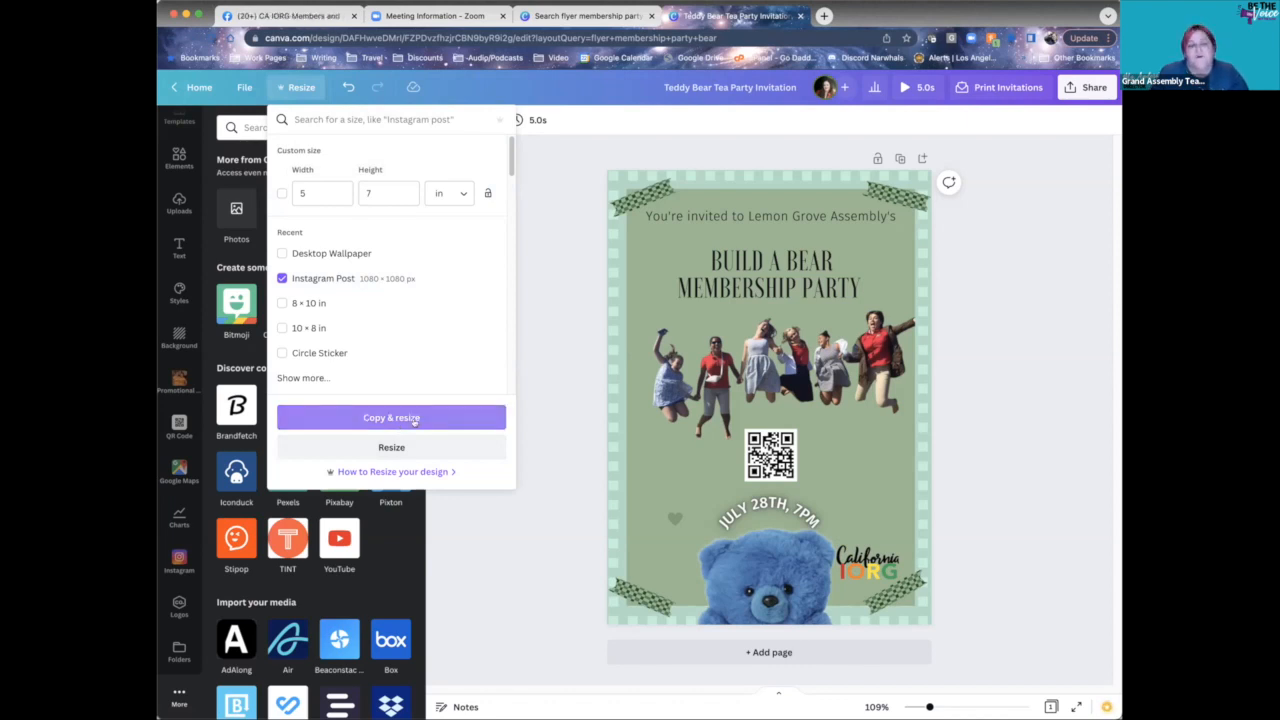
{"action": "left_click", "coordinate": [413, 447]}
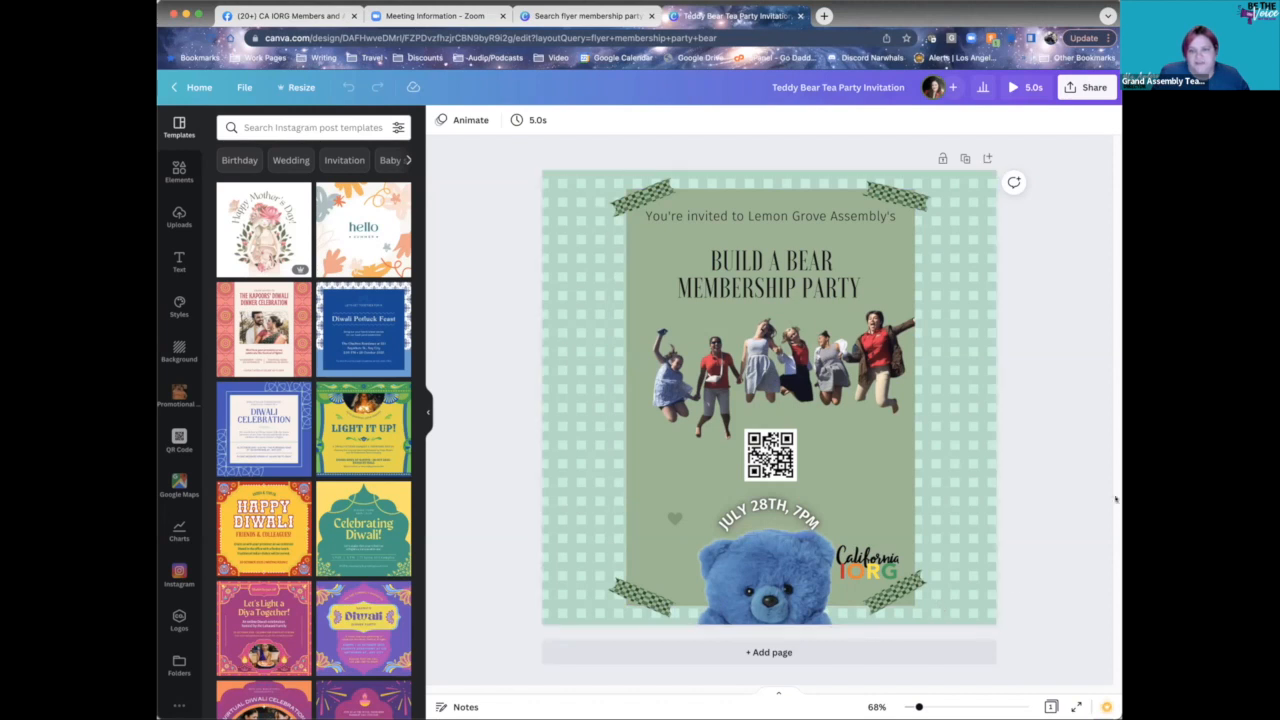
- Stretch the sage-green background panel wider on both sides to about 970 wide
{"action": "left_click", "coordinate": [888, 440]}
{"action": "left_click", "coordinate": [903, 525]}
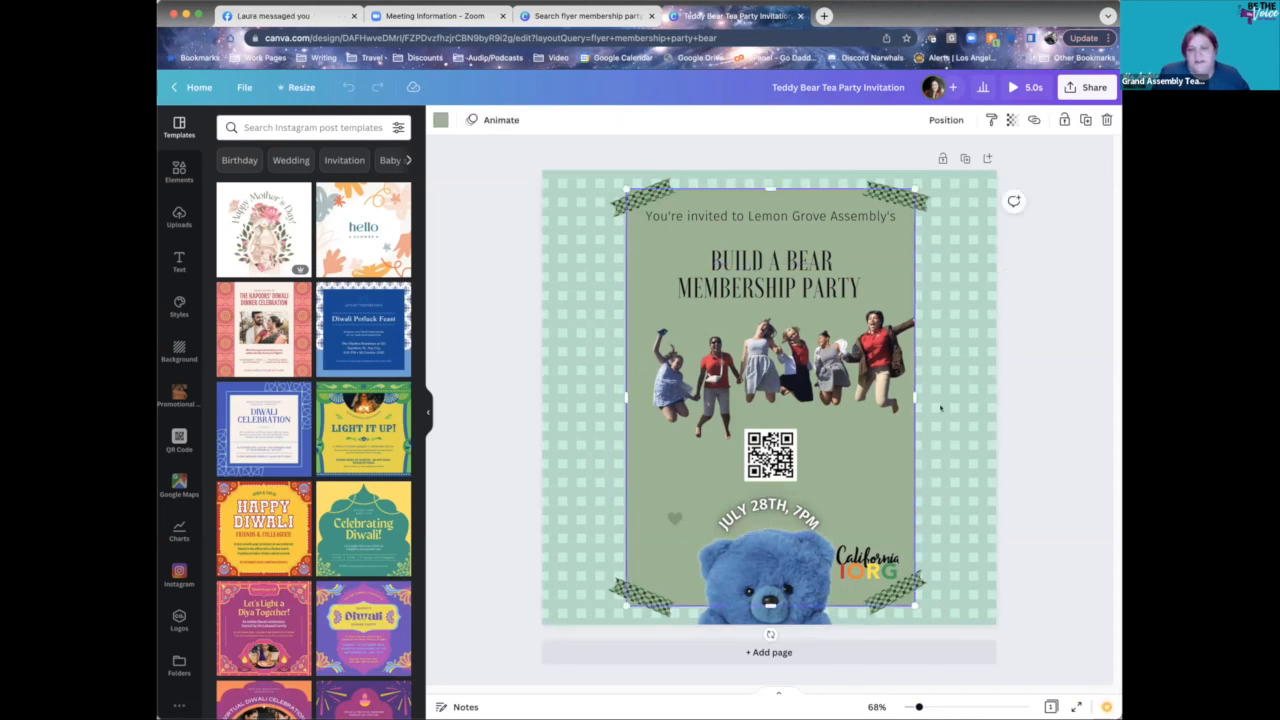
{"action": "left_click_drag", "start_coordinate": [913, 397], "coordinate": [974, 398]}
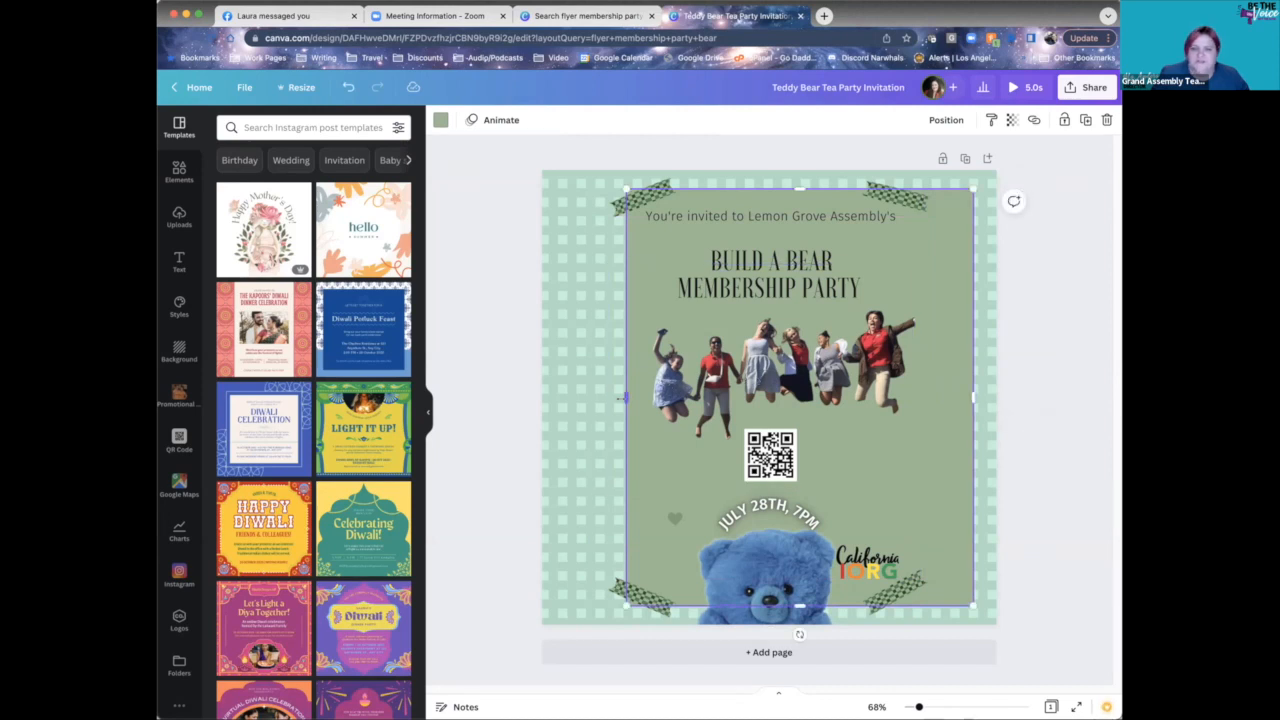
{"action": "left_click_drag", "start_coordinate": [626, 397], "coordinate": [566, 397]}
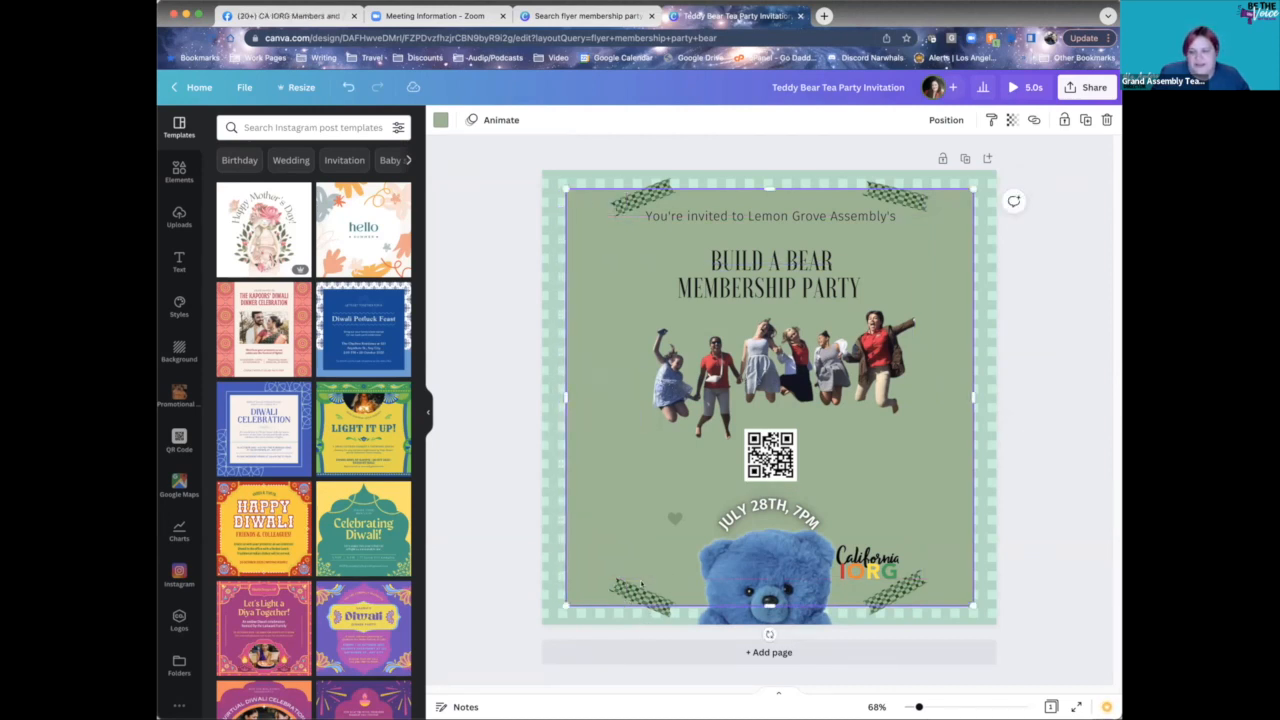
- Move the four washi tape pieces out into the canvas corners
{"action": "left_click_drag", "start_coordinate": [641, 598], "coordinate": [579, 596]}
{"action": "left_click_drag", "start_coordinate": [663, 191], "coordinate": [600, 186]}
{"action": "left_click_drag", "start_coordinate": [897, 197], "coordinate": [956, 199]}
{"action": "left_click_drag", "start_coordinate": [922, 590], "coordinate": [990, 598]}
- Enlarge the jumping-people and QR code group and shift it slightly left and down
{"action": "left_click", "coordinate": [908, 272]}
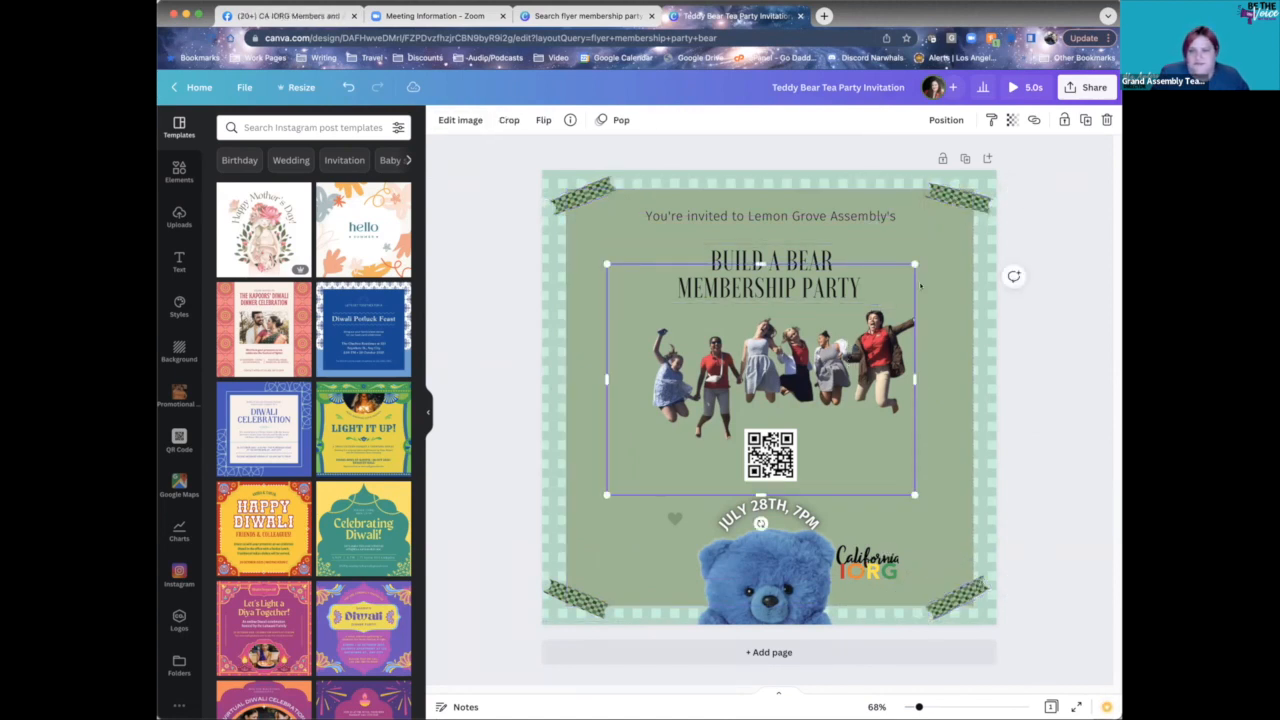
{"action": "left_click_drag", "start_coordinate": [915, 264], "coordinate": [963, 229]}
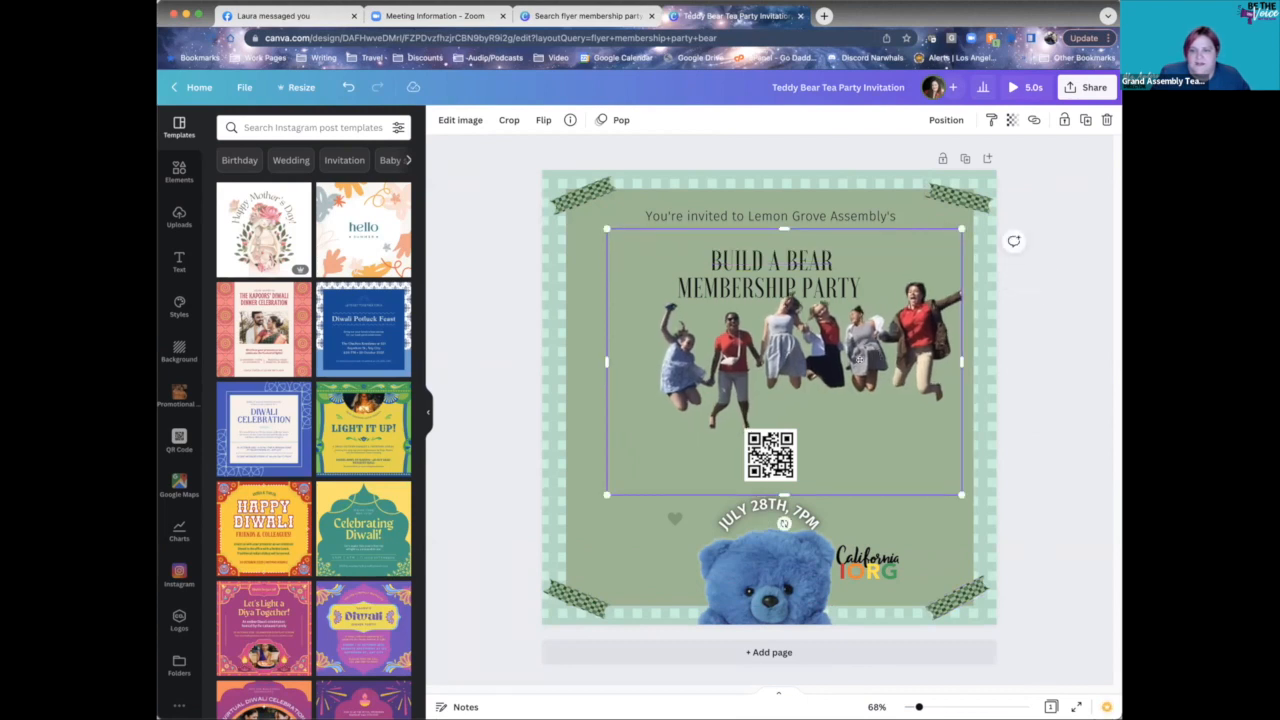
{"action": "left_click_drag", "start_coordinate": [878, 352], "coordinate": [853, 376]}
{"action": "left_click", "coordinate": [863, 268]}
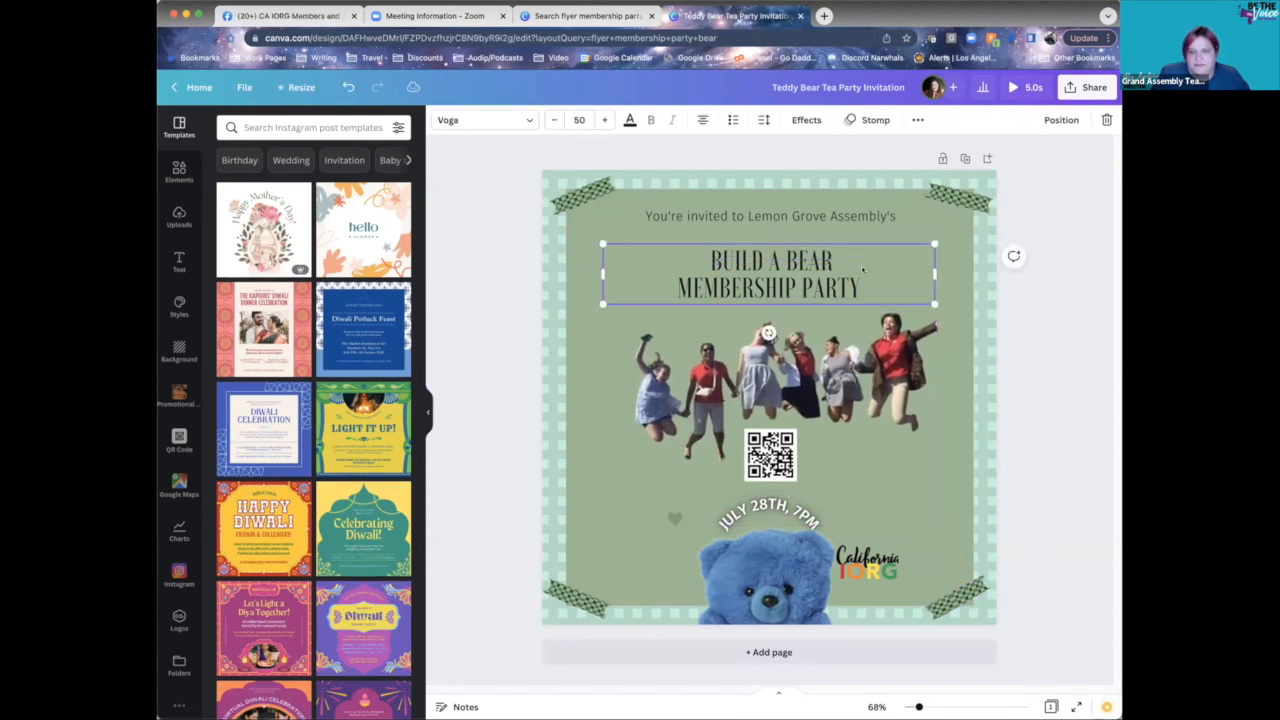
{"action": "left_click", "coordinate": [1026, 419]}
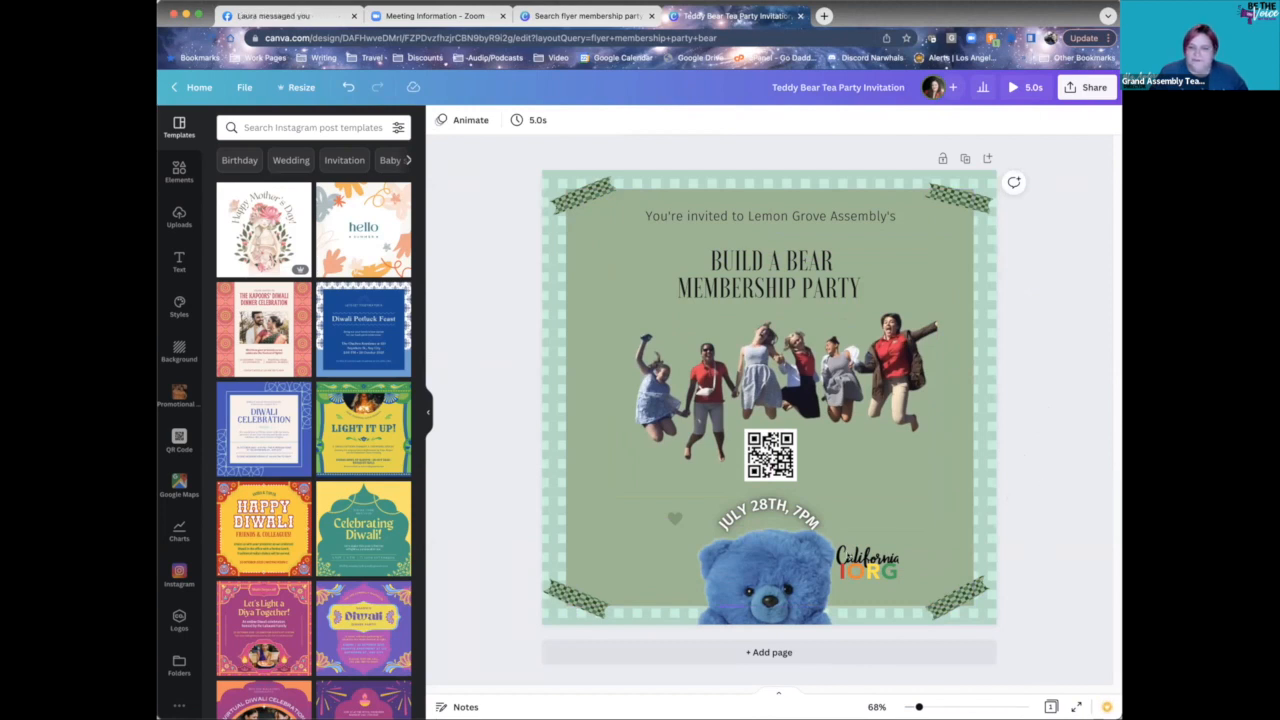
{"action": "left_click", "coordinate": [302, 90]}
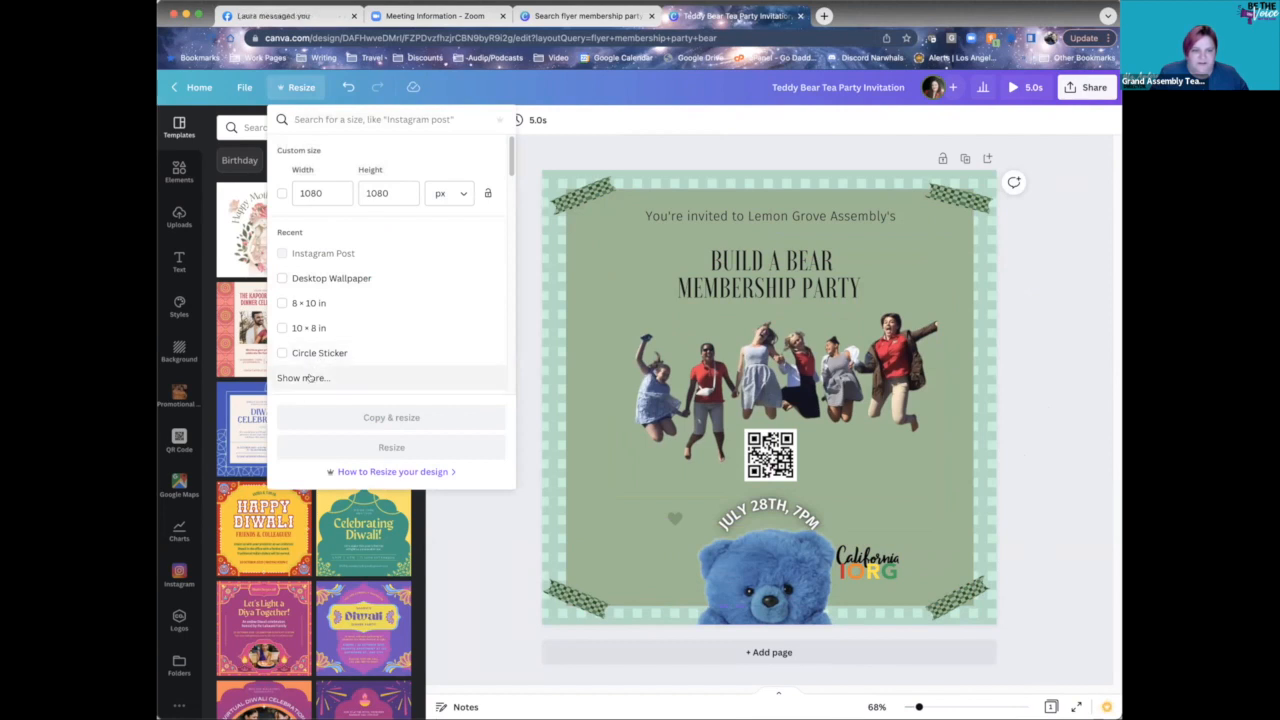
- Browse more size choices in the Resize menu, then dismiss it without resizing
{"action": "left_click", "coordinate": [305, 378]}
{"action": "scroll", "coordinate": [403, 326], "scroll_direction": "down", "scroll_amount": 4}
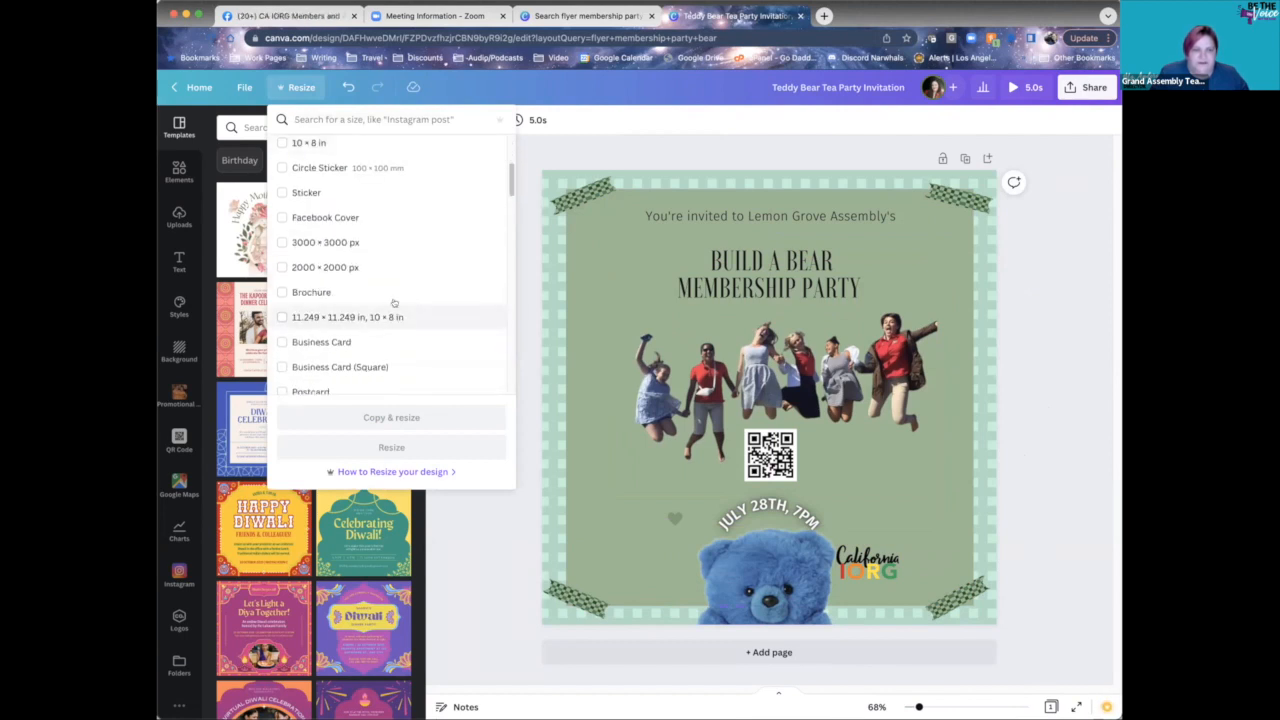
{"action": "scroll", "coordinate": [403, 337], "scroll_direction": "down", "scroll_amount": 8}
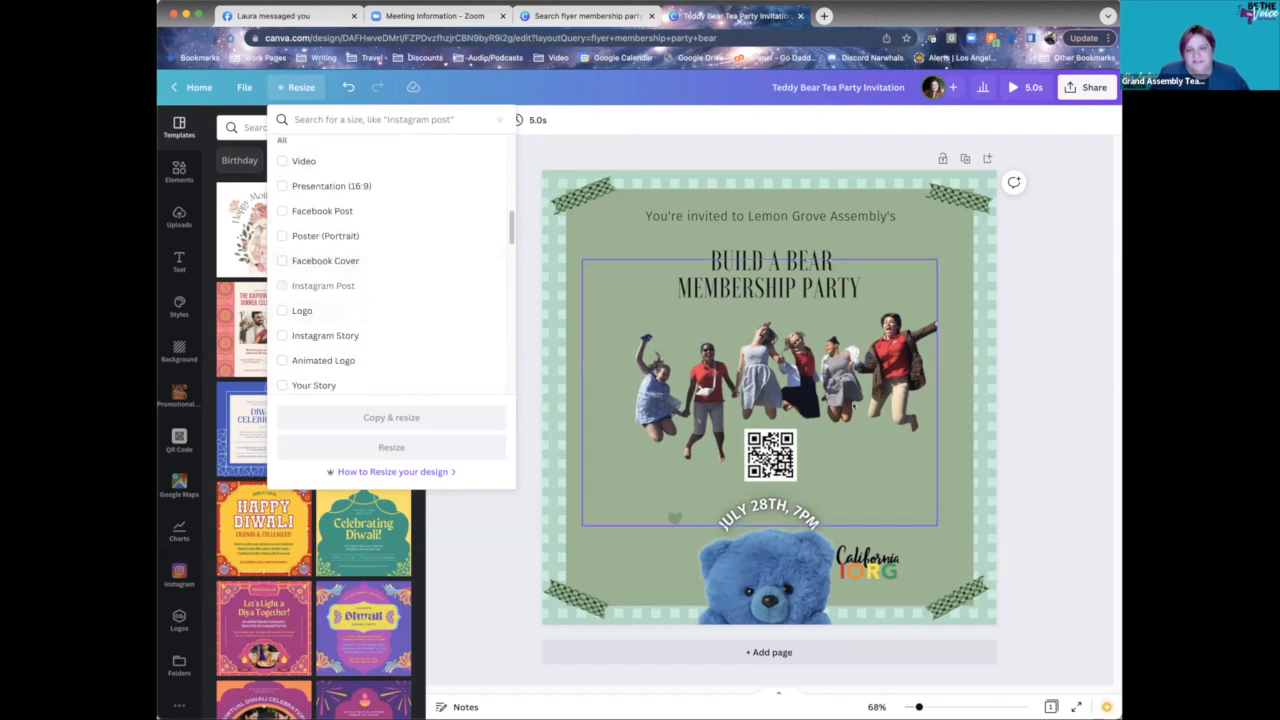
{"action": "left_click", "coordinate": [1058, 360]}
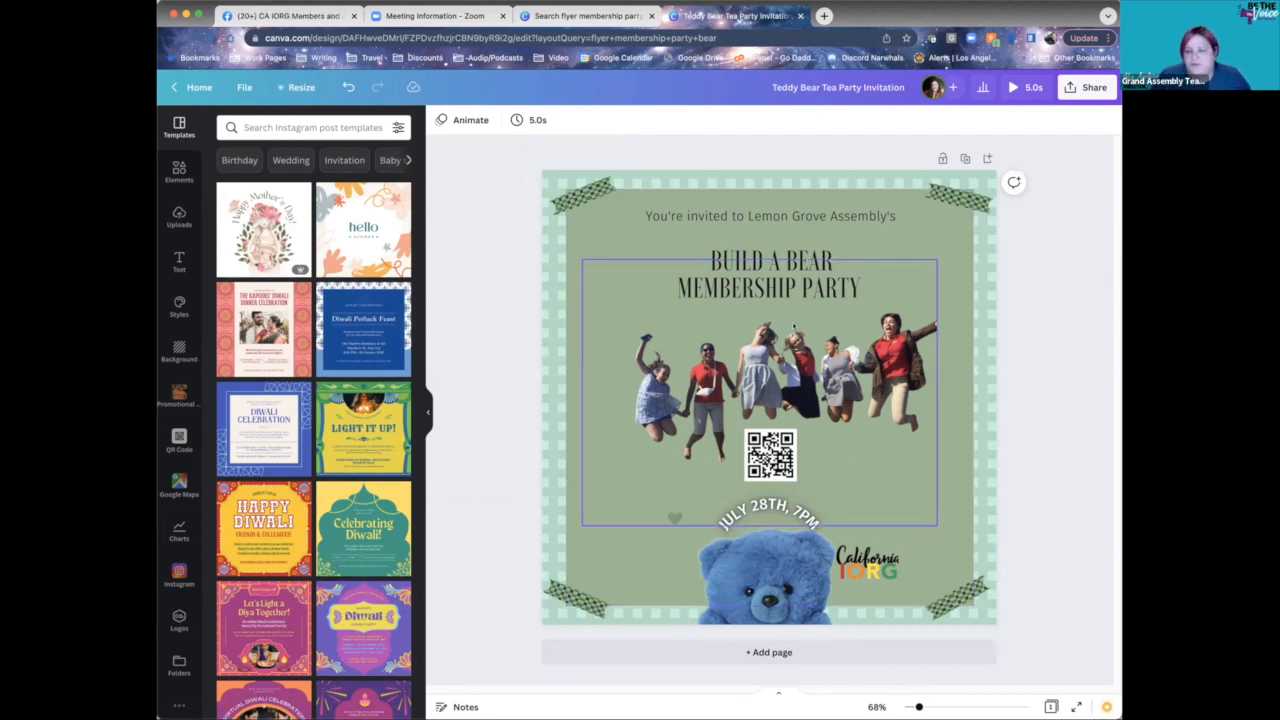
- Set the title's Stomp text animation to play on both entry and exit
{"action": "left_click", "coordinate": [800, 285]}
{"action": "left_click", "coordinate": [793, 119]}
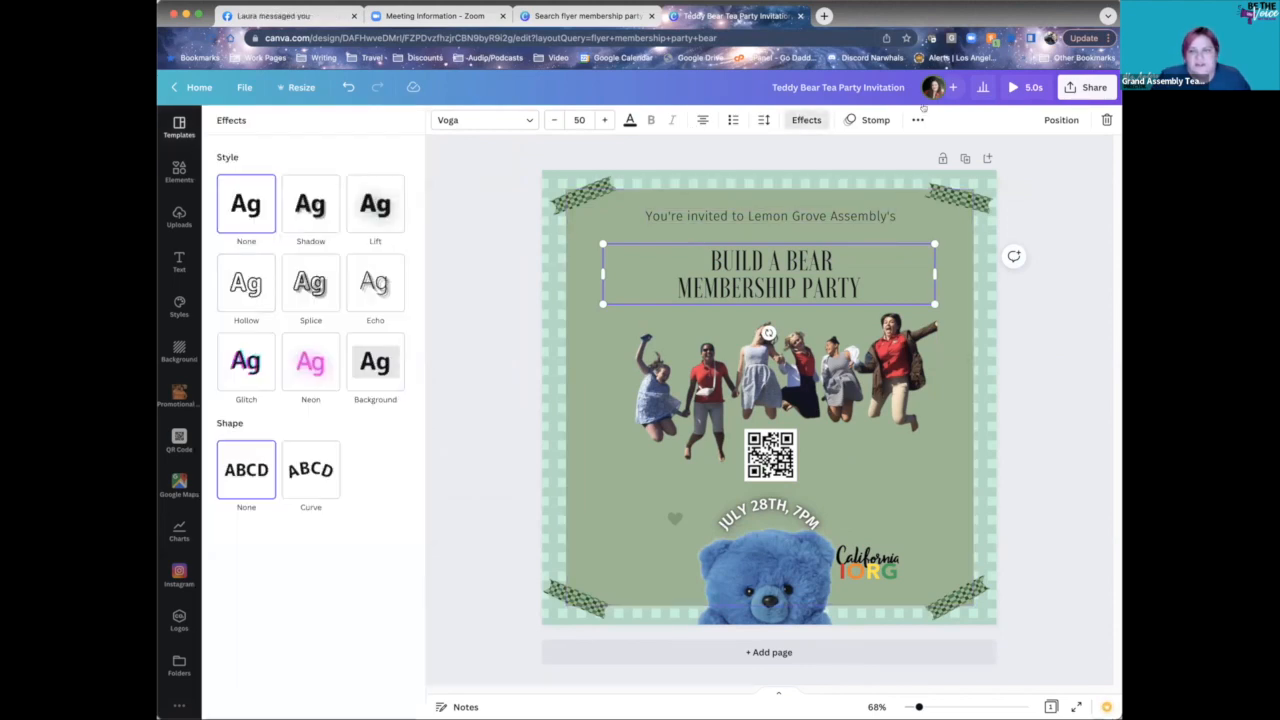
{"action": "left_click", "coordinate": [868, 119]}
{"action": "scroll", "coordinate": [378, 557], "scroll_direction": "down", "scroll_amount": 5}
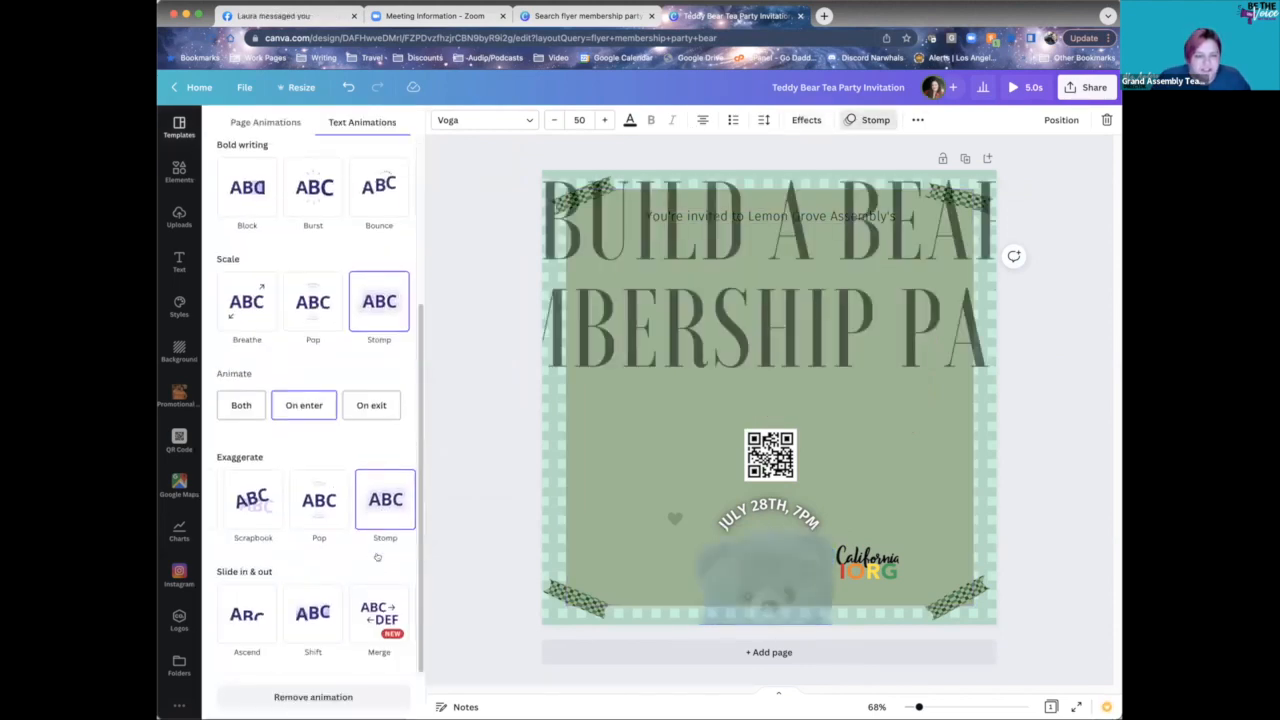
{"action": "left_click", "coordinate": [220, 406]}
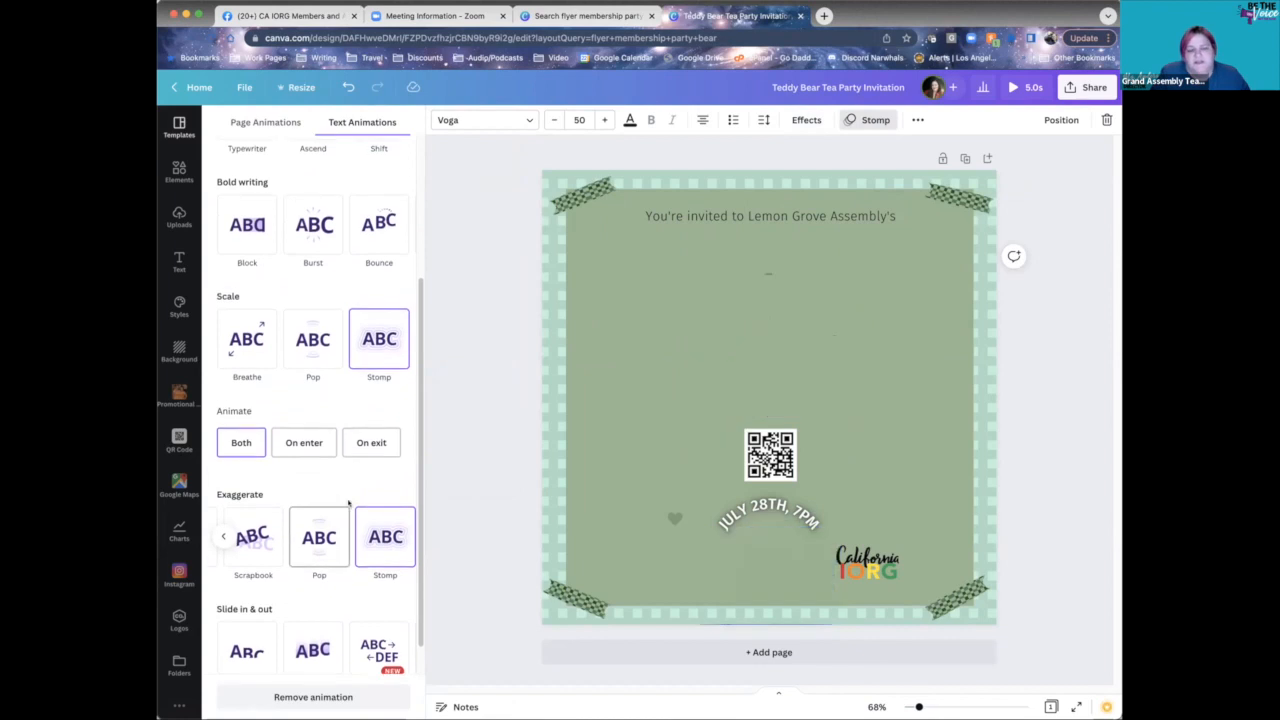
{"action": "scroll", "coordinate": [343, 497], "scroll_direction": "up", "scroll_amount": 2}
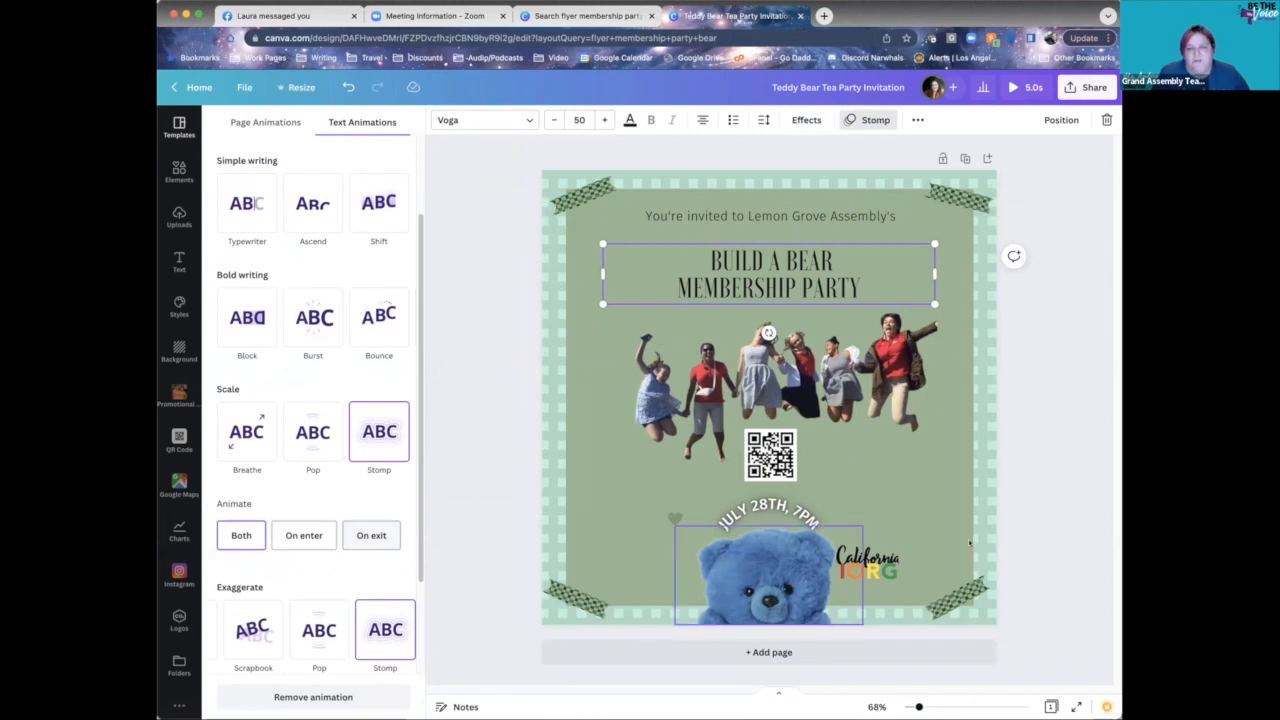
{"action": "left_click", "coordinate": [1038, 464]}
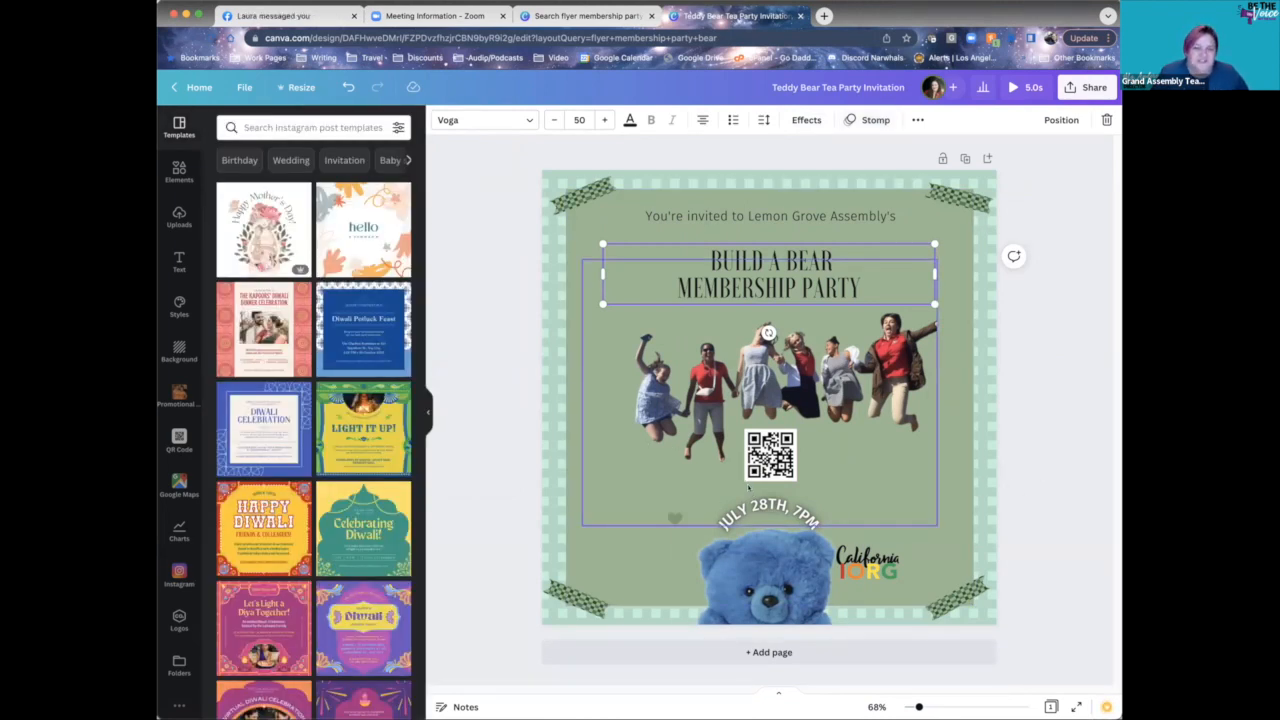
{"action": "left_click", "coordinate": [1059, 443]}
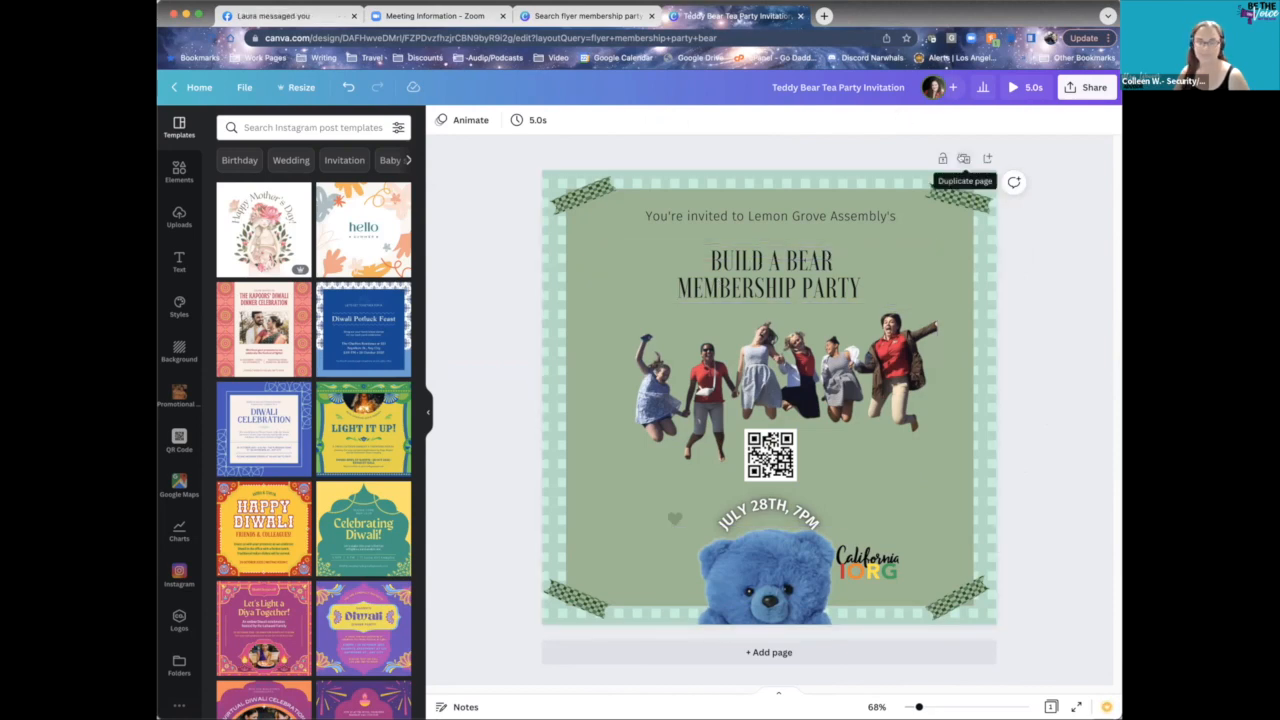
{"action": "left_click", "coordinate": [962, 158]}
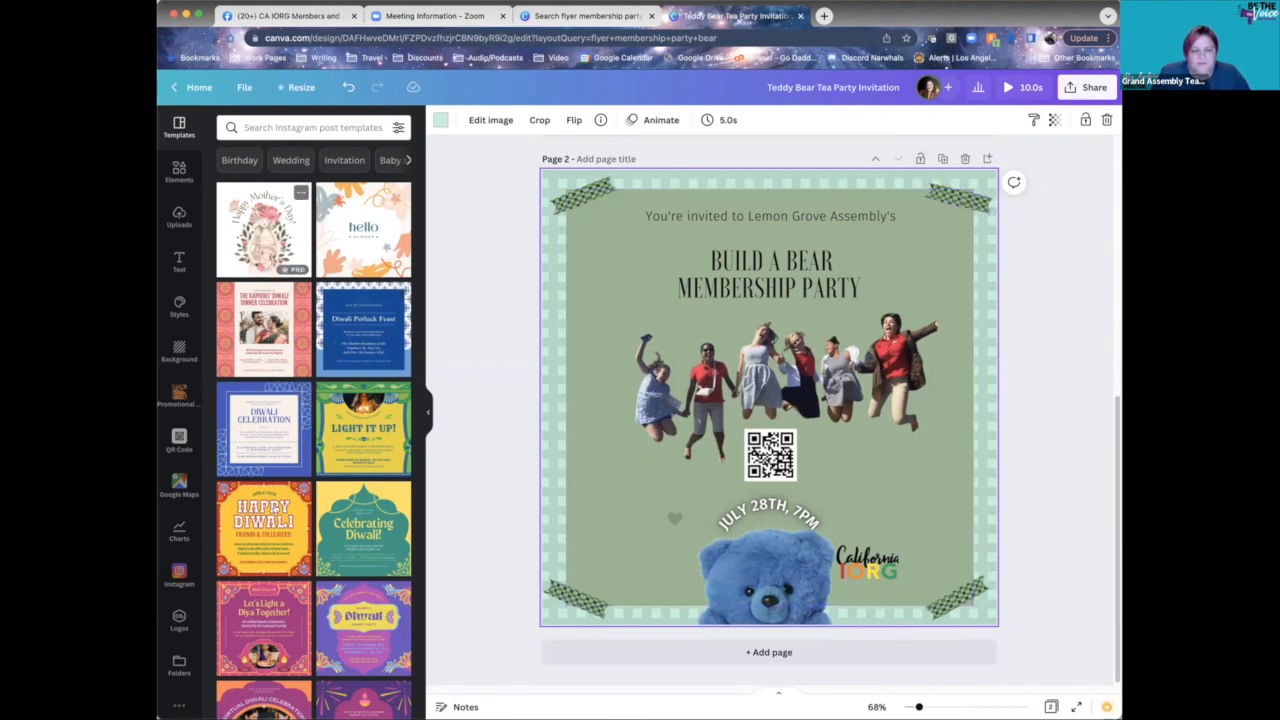
{"action": "left_click", "coordinate": [381, 535]}
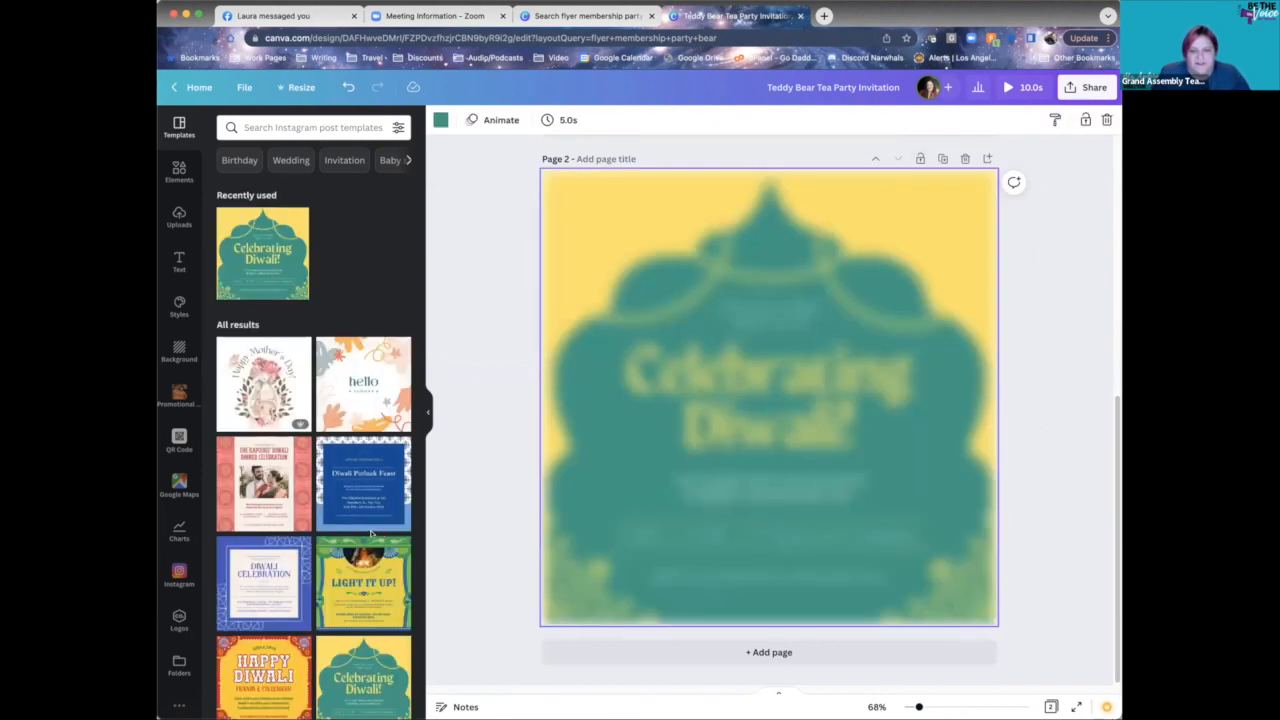
{"action": "scroll", "coordinate": [760, 554], "scroll_direction": "up", "scroll_amount": 3}
{"action": "scroll", "coordinate": [760, 554], "scroll_direction": "down", "scroll_amount": 3}
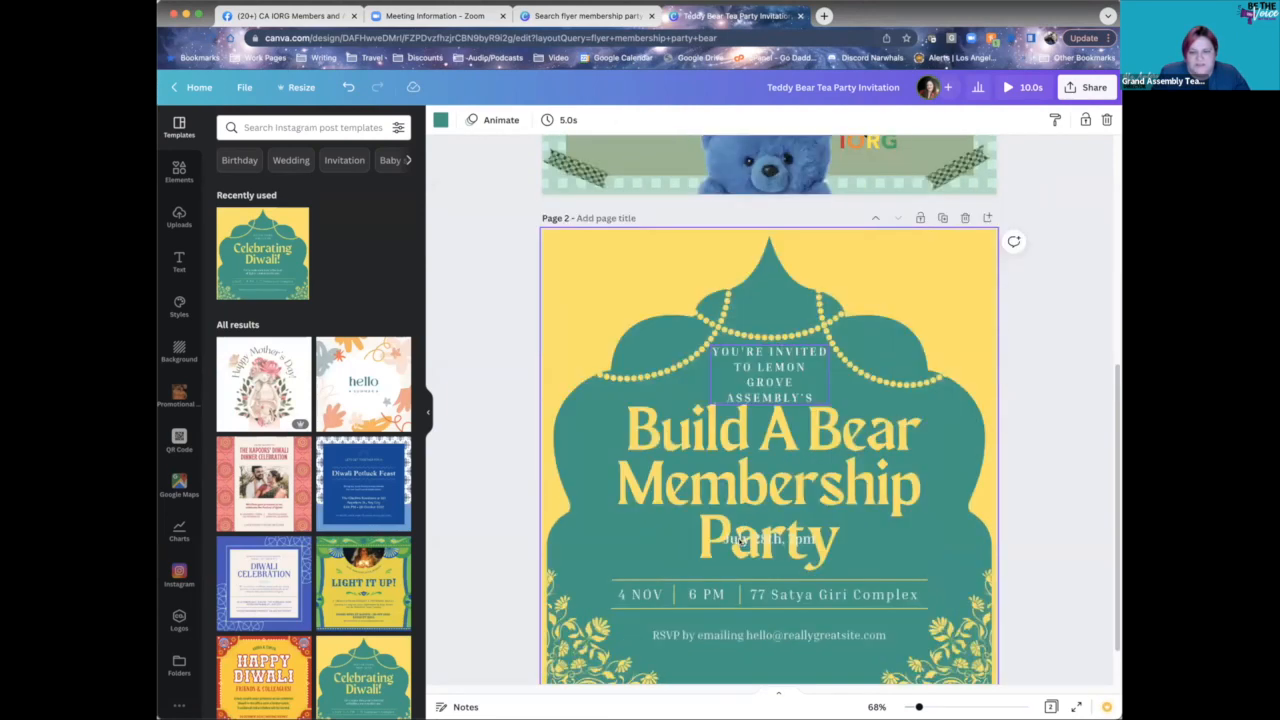
{"action": "scroll", "coordinate": [760, 450], "scroll_direction": "up", "scroll_amount": 5}
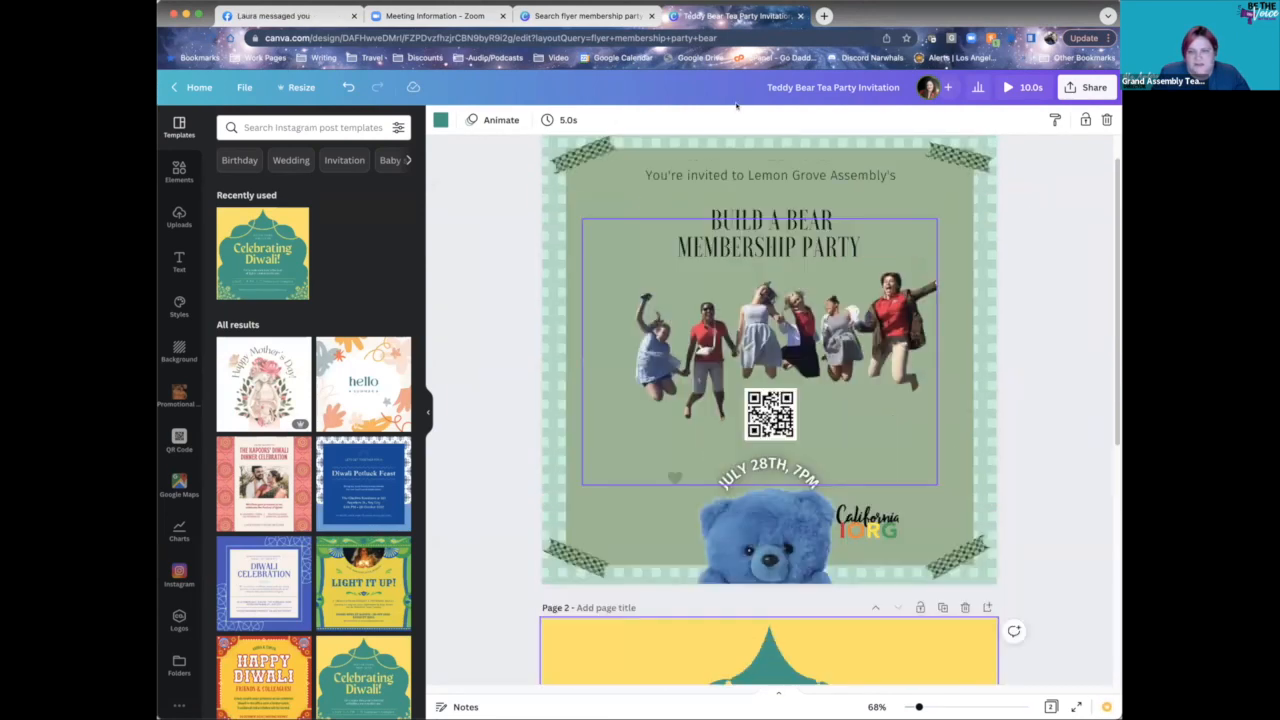
{"action": "left_click", "coordinate": [965, 606]}
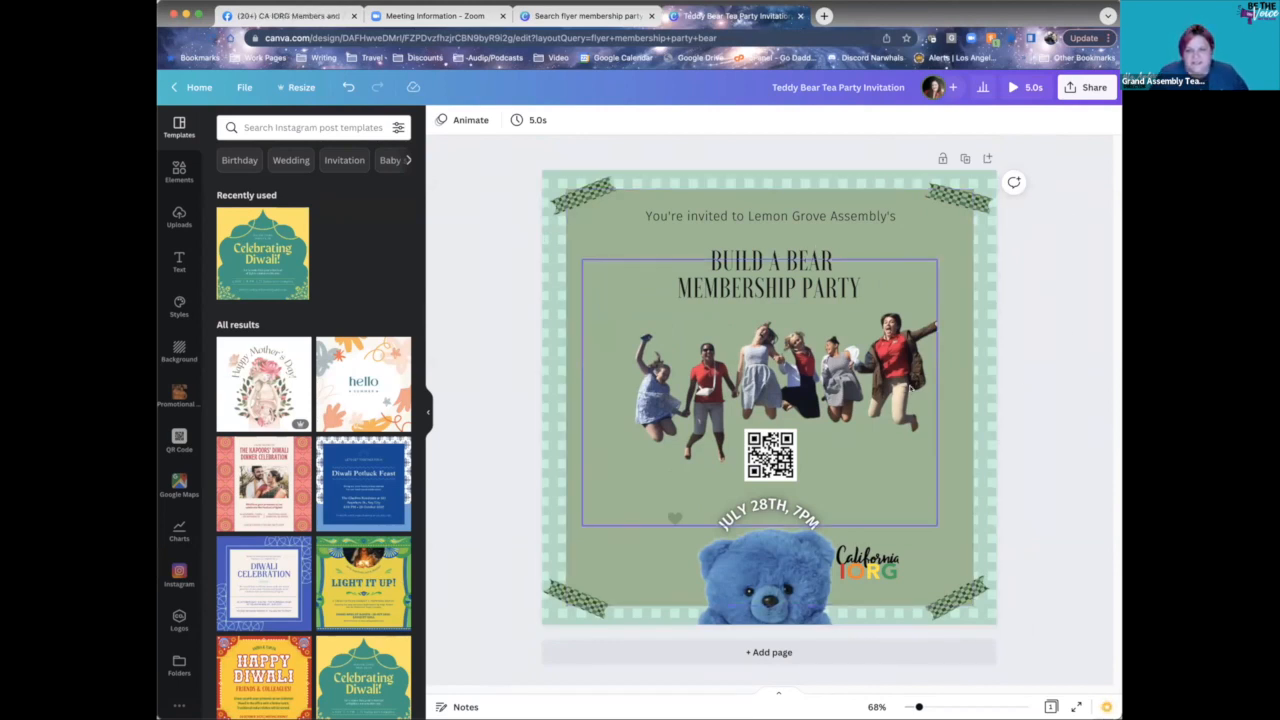
- Enlarge the jumping-people group photo, nudge it up and right, then open Share
{"action": "left_click", "coordinate": [700, 472]}
{"action": "left_click_drag", "start_coordinate": [582, 525], "coordinate": [503, 585]}
{"action": "left_click_drag", "start_coordinate": [674, 388], "coordinate": [671, 383]}
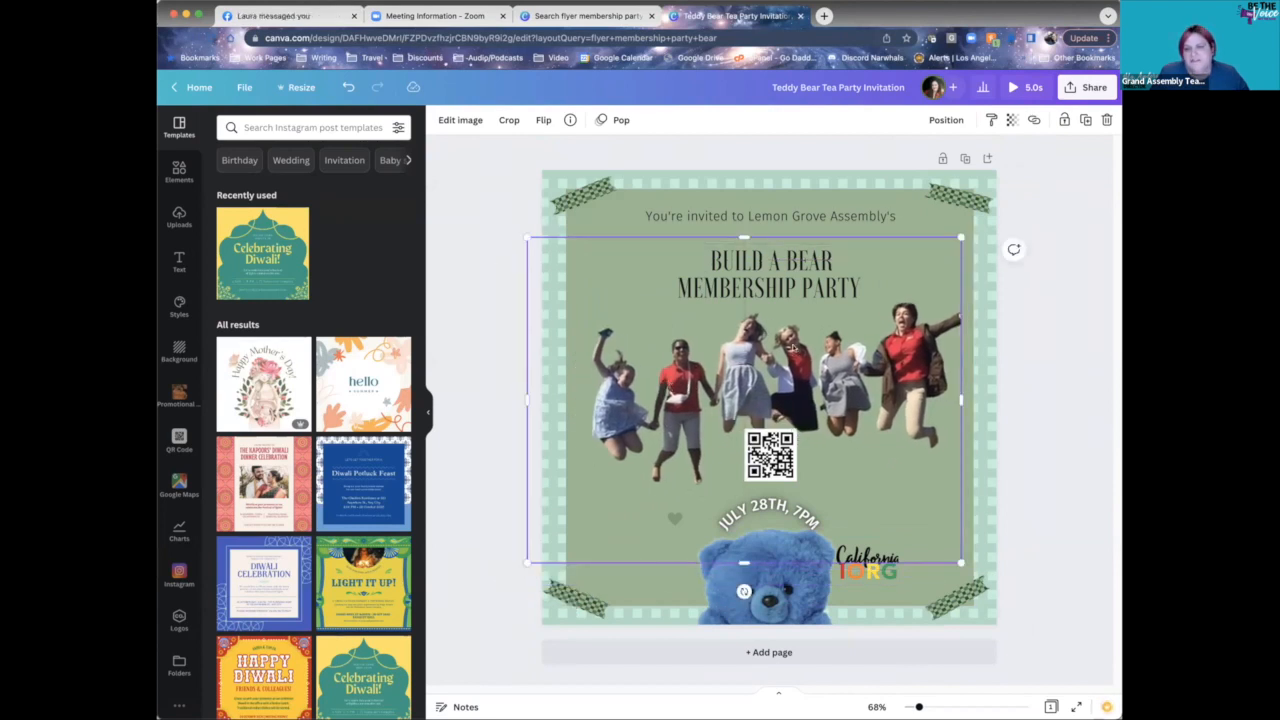
{"action": "left_click", "coordinate": [1049, 338]}
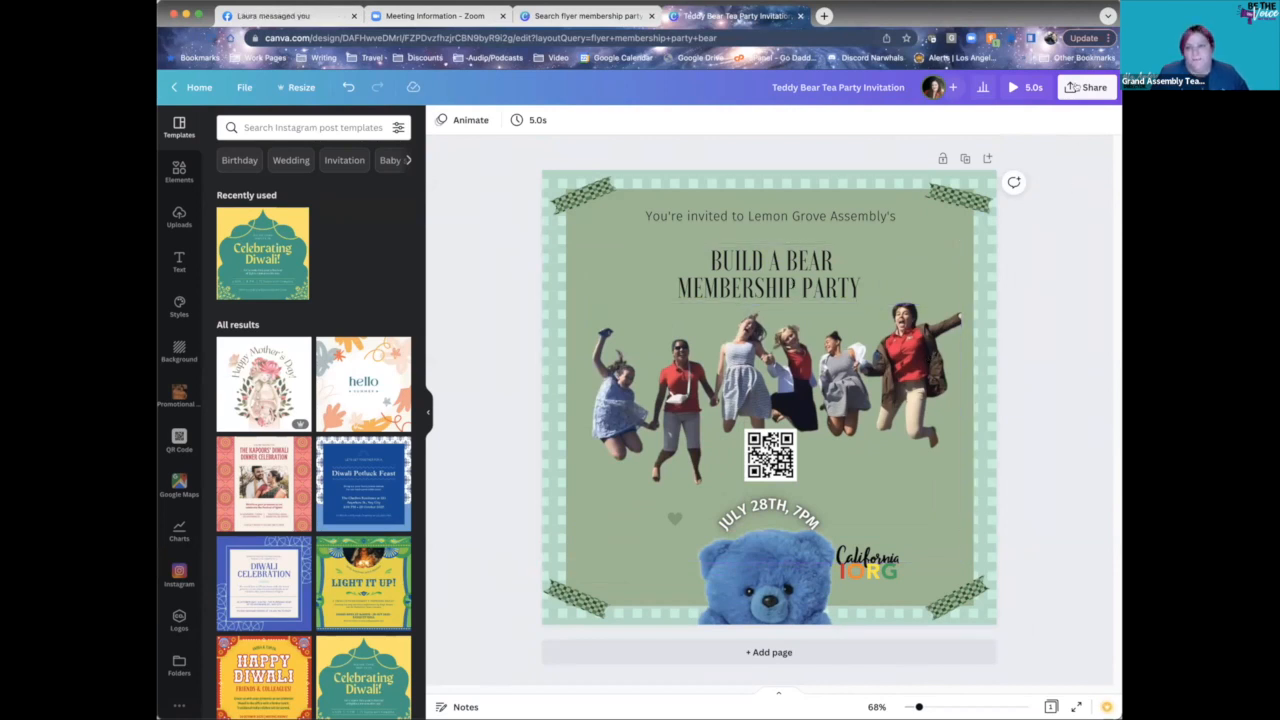
{"action": "left_click", "coordinate": [1095, 88]}
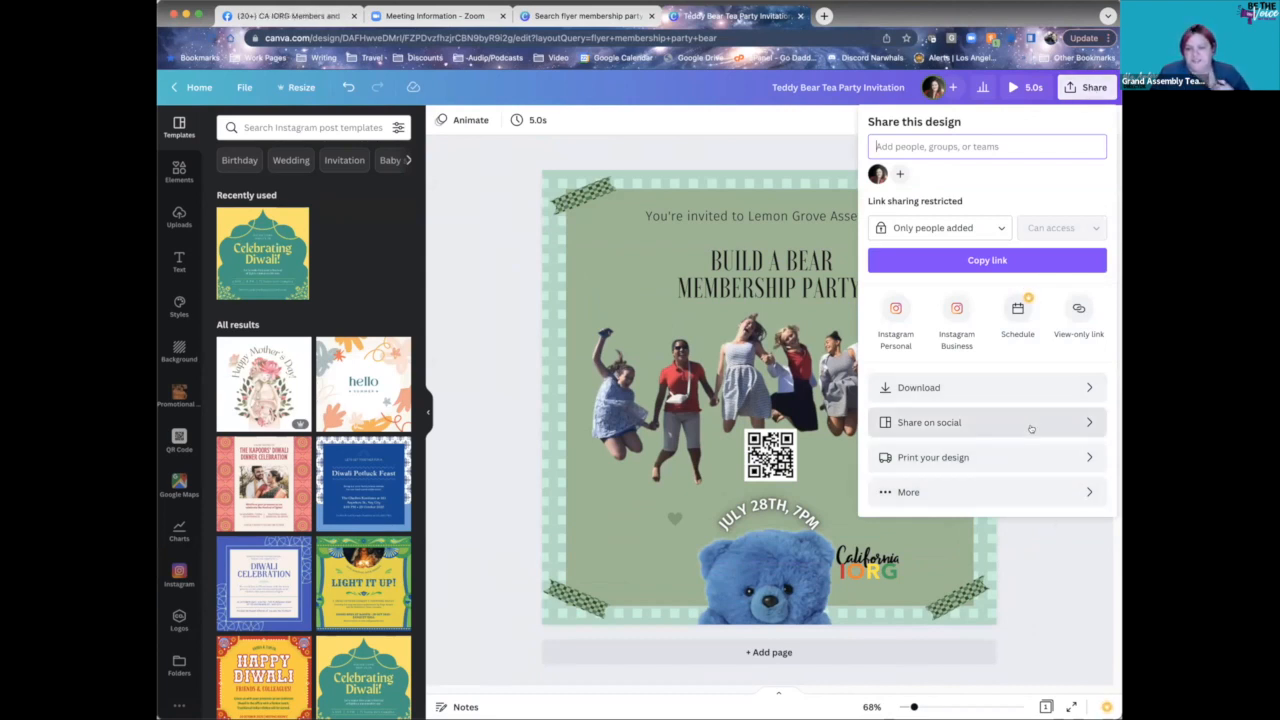
- Schedule the flyer via Share on social for Saturday, July 30
{"action": "left_click", "coordinate": [980, 423]}
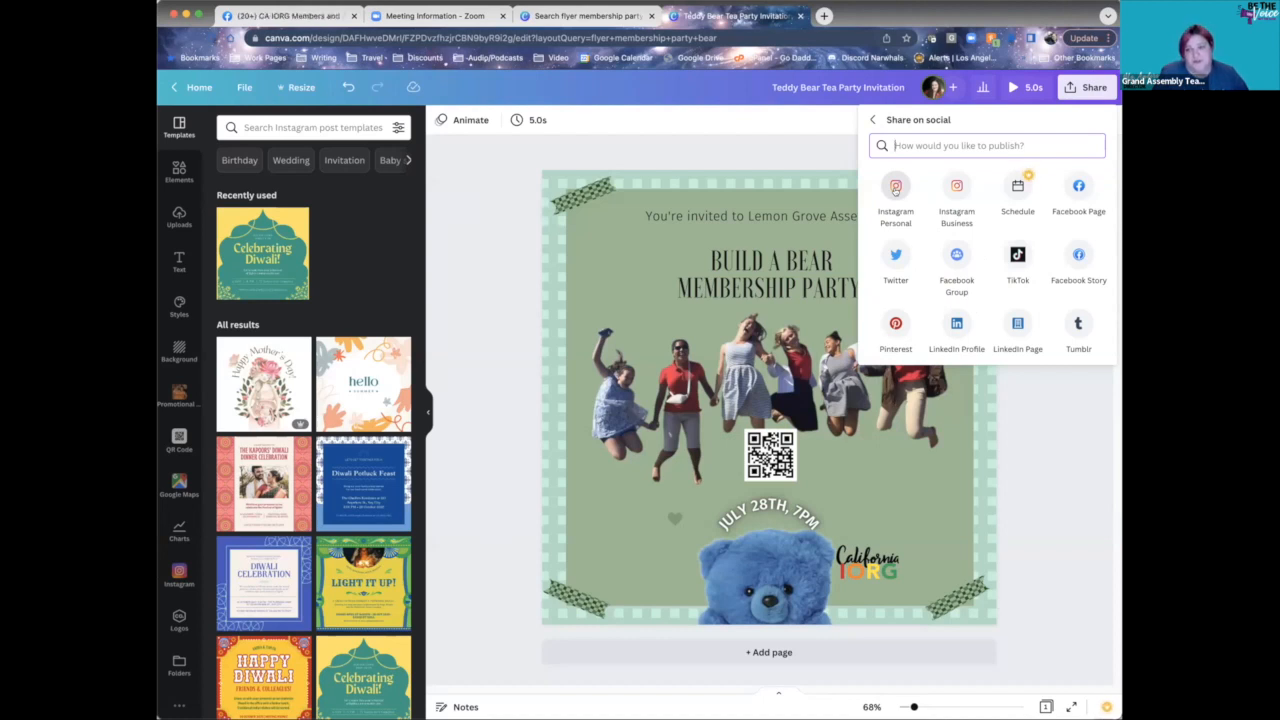
{"action": "left_click", "coordinate": [1010, 190]}
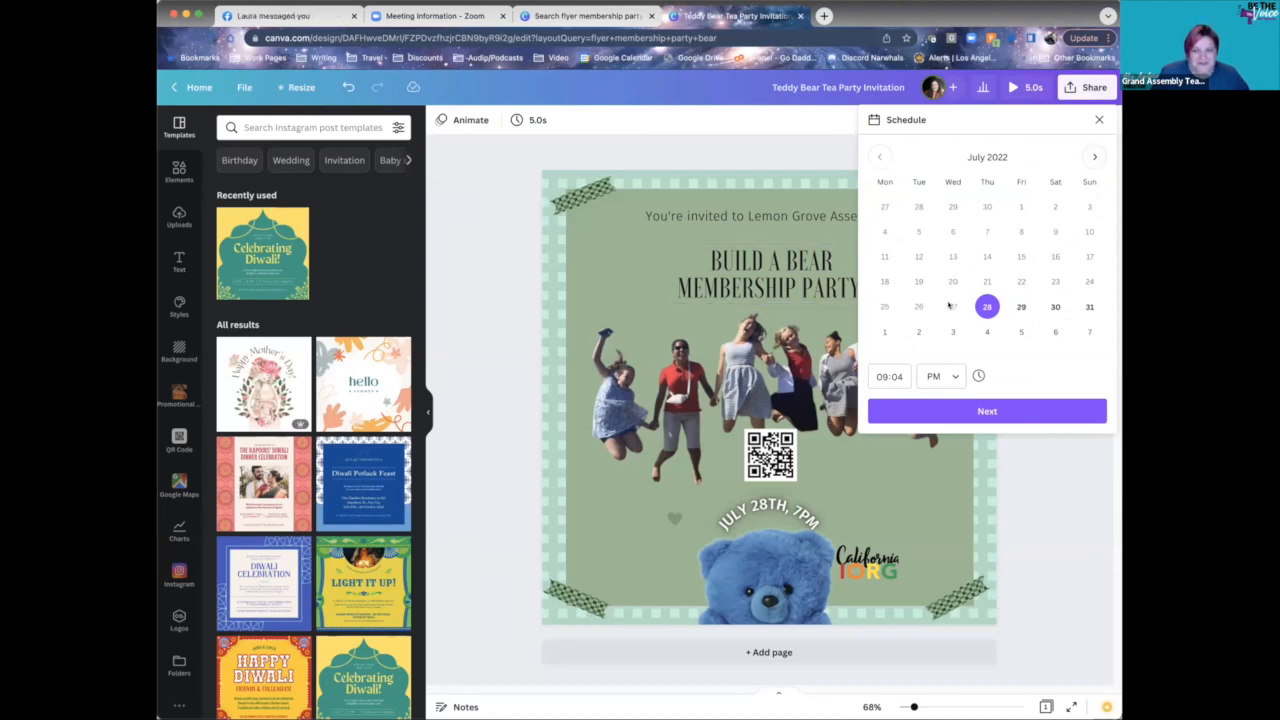
{"action": "left_click", "coordinate": [1055, 307]}
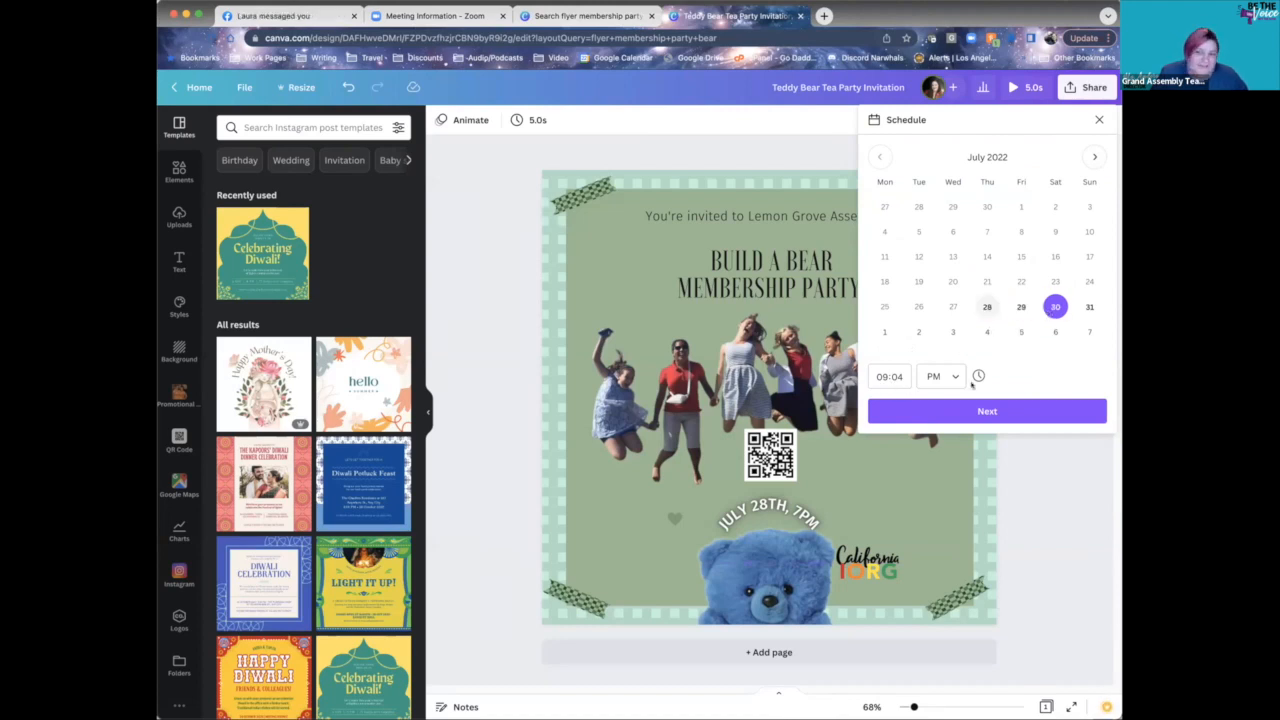
{"action": "left_click", "coordinate": [1002, 413]}
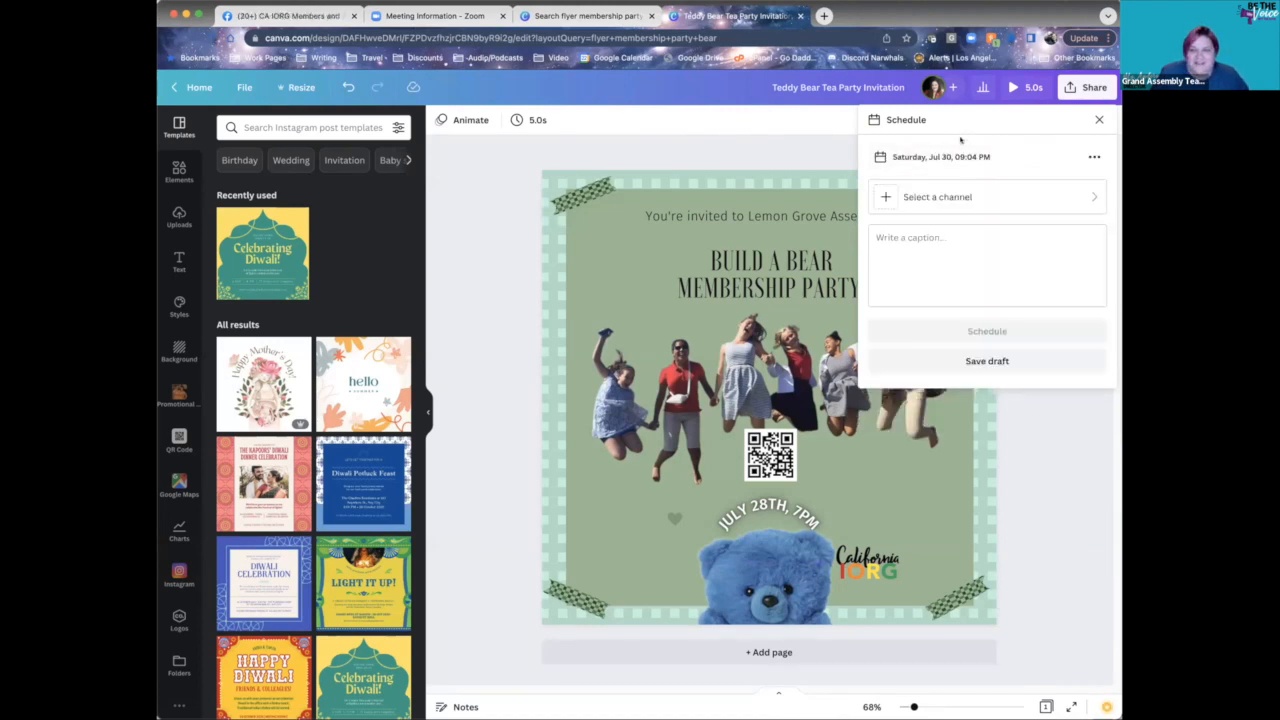
- Pick Facebook Page as the channel, then back out and close the scheduling panel
{"action": "left_click", "coordinate": [1021, 207]}
{"action": "left_click", "coordinate": [993, 177]}
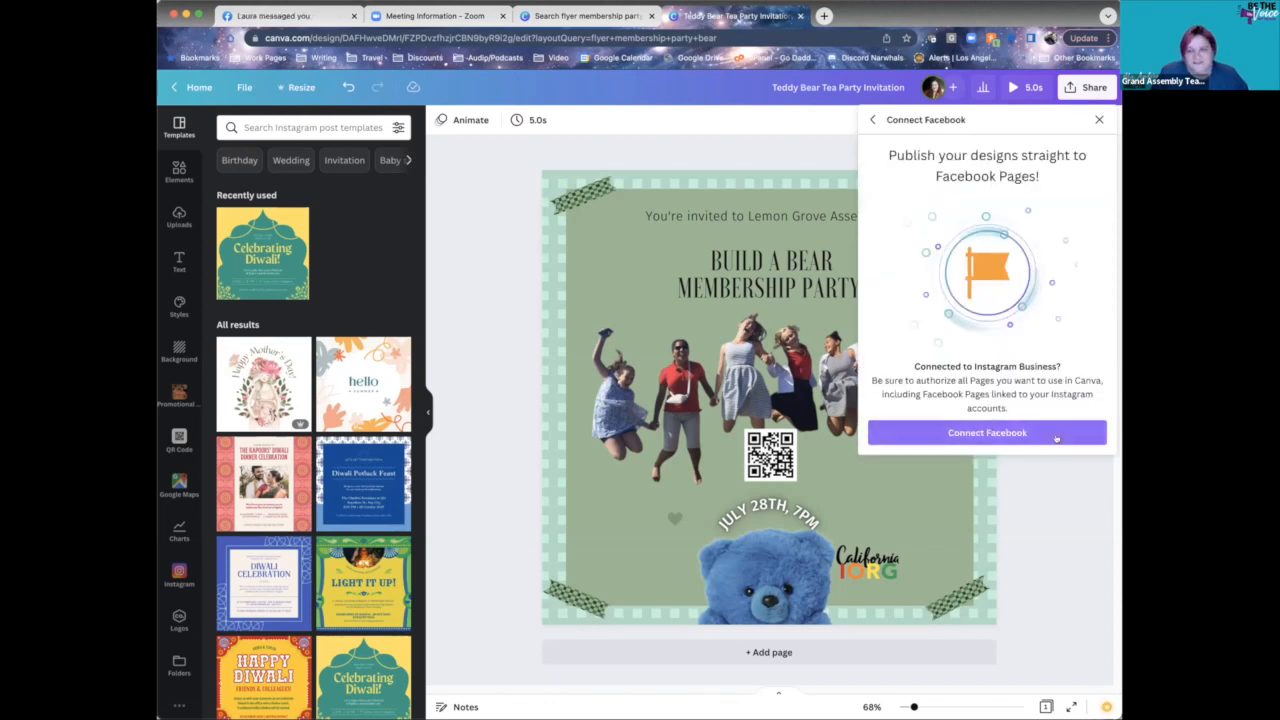
{"action": "left_click", "coordinate": [873, 119]}
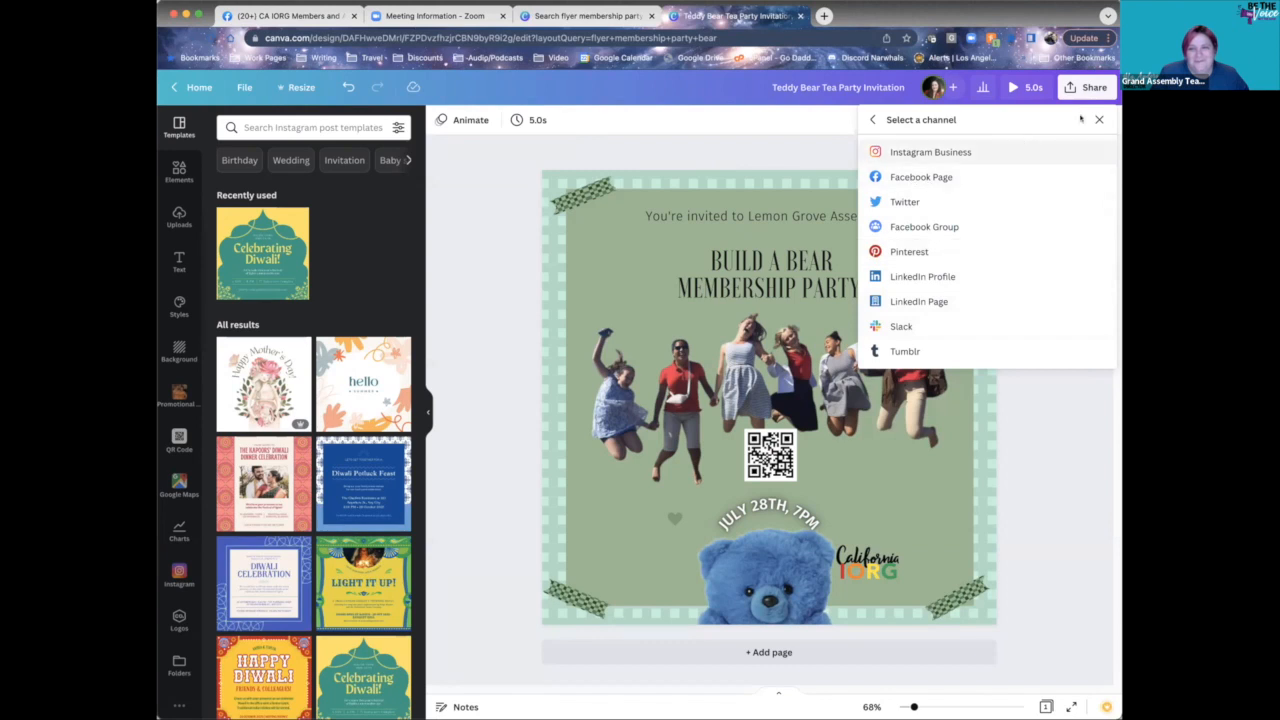
{"action": "left_click", "coordinate": [1098, 119]}
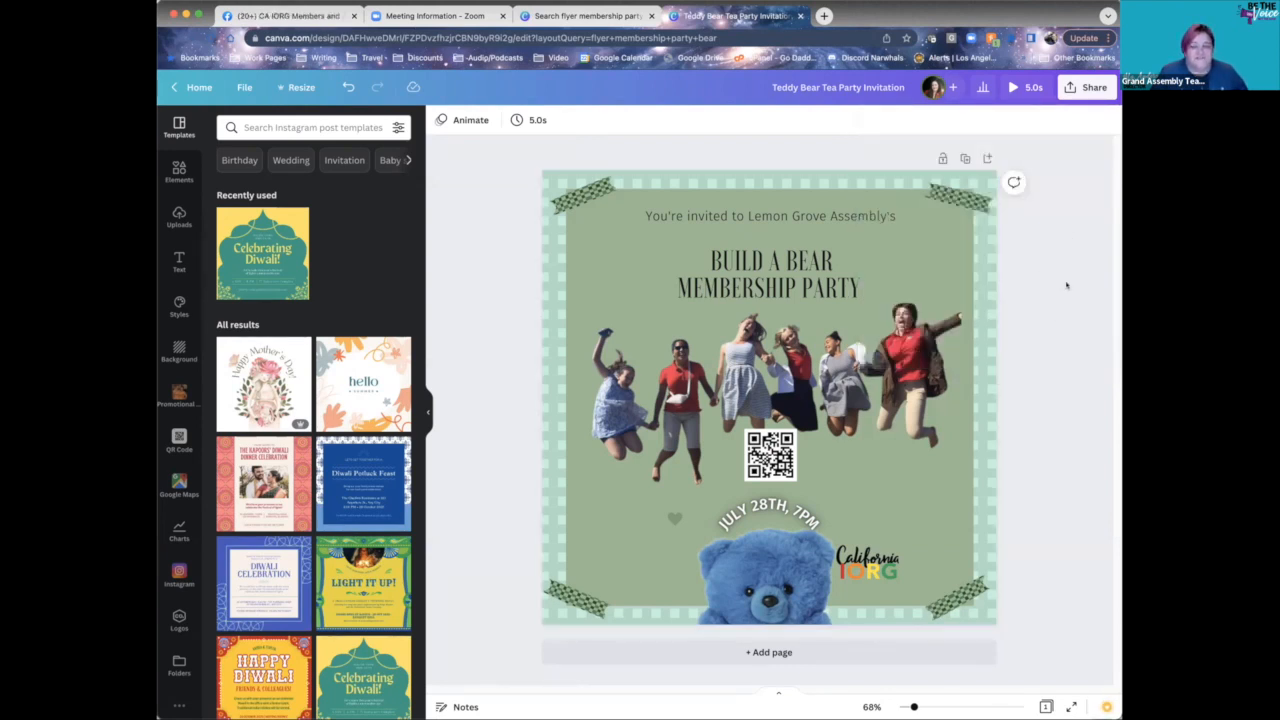
- In Share > Download, try JPG and PNG file types, then settle on PDF Print
{"action": "left_click", "coordinate": [1085, 88]}
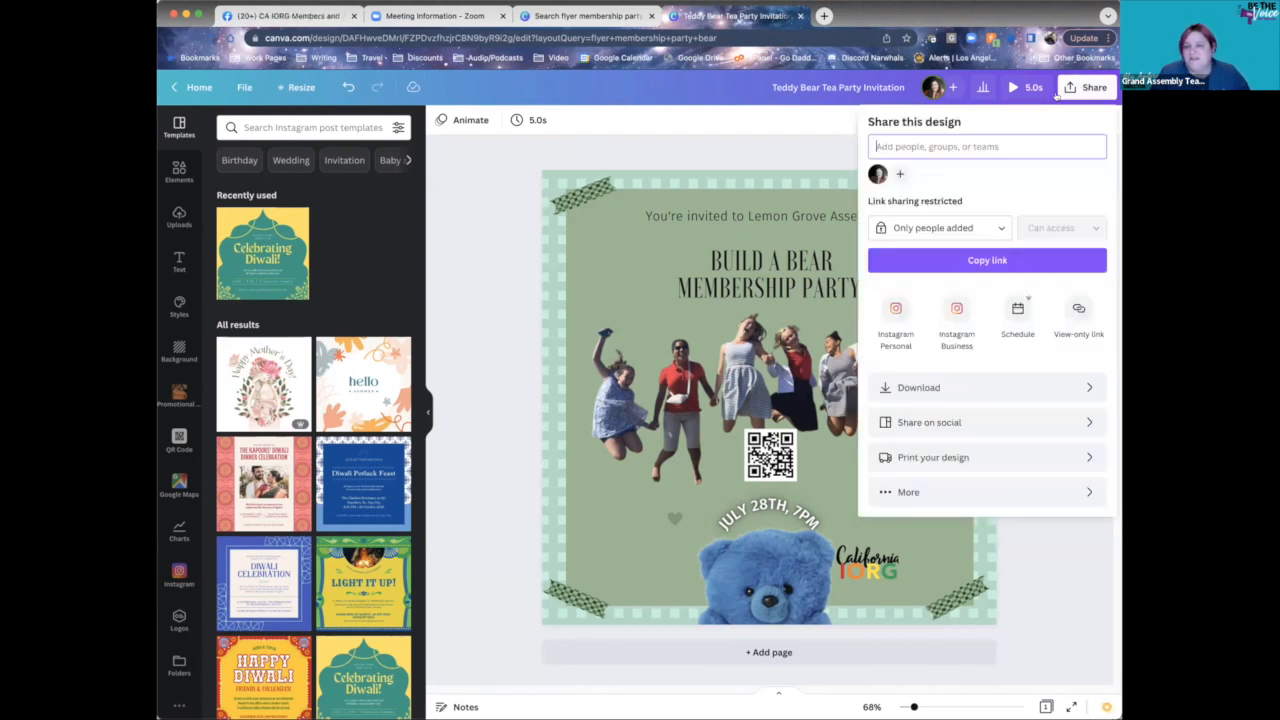
{"action": "left_click", "coordinate": [1016, 388]}
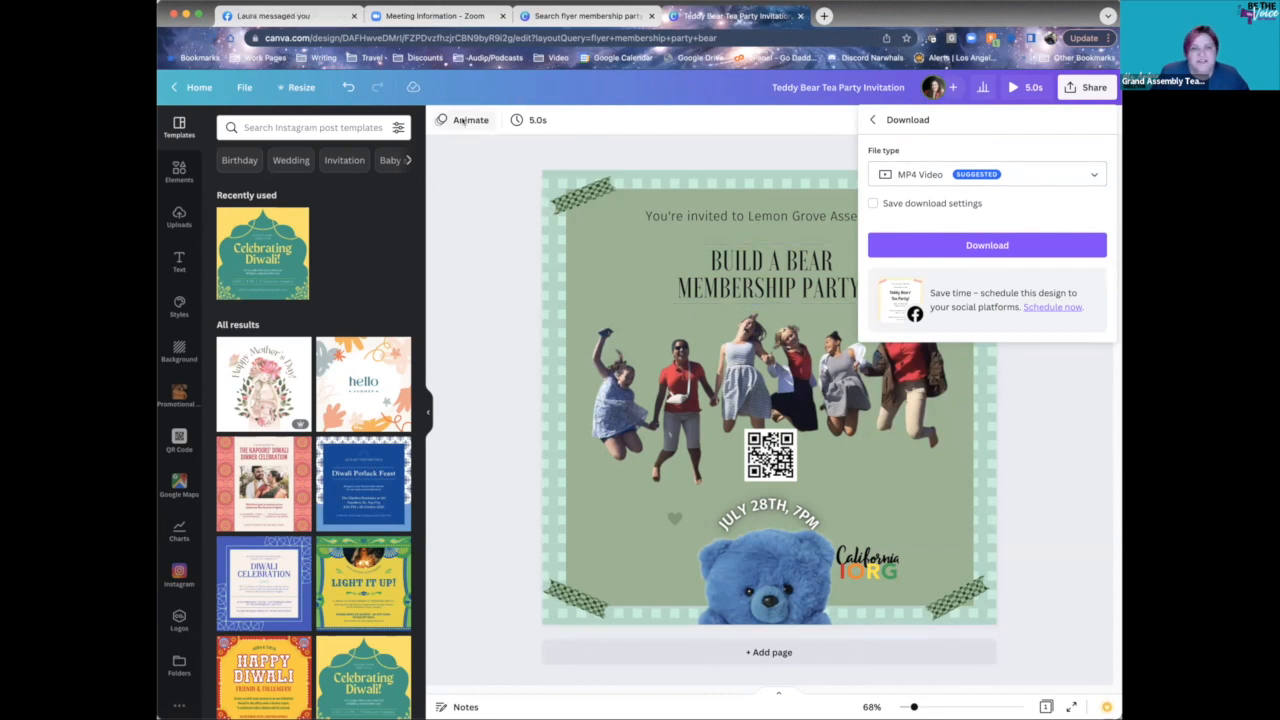
{"action": "left_click", "coordinate": [1052, 178]}
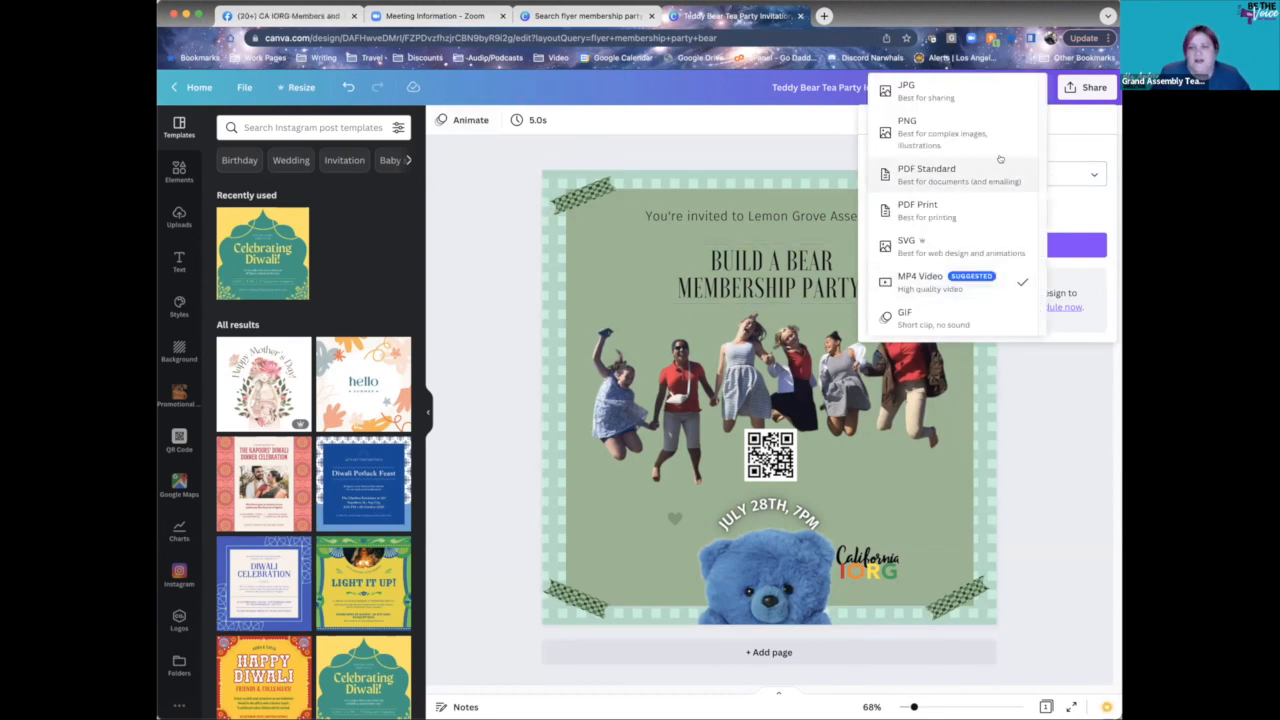
{"action": "left_click", "coordinate": [926, 97]}
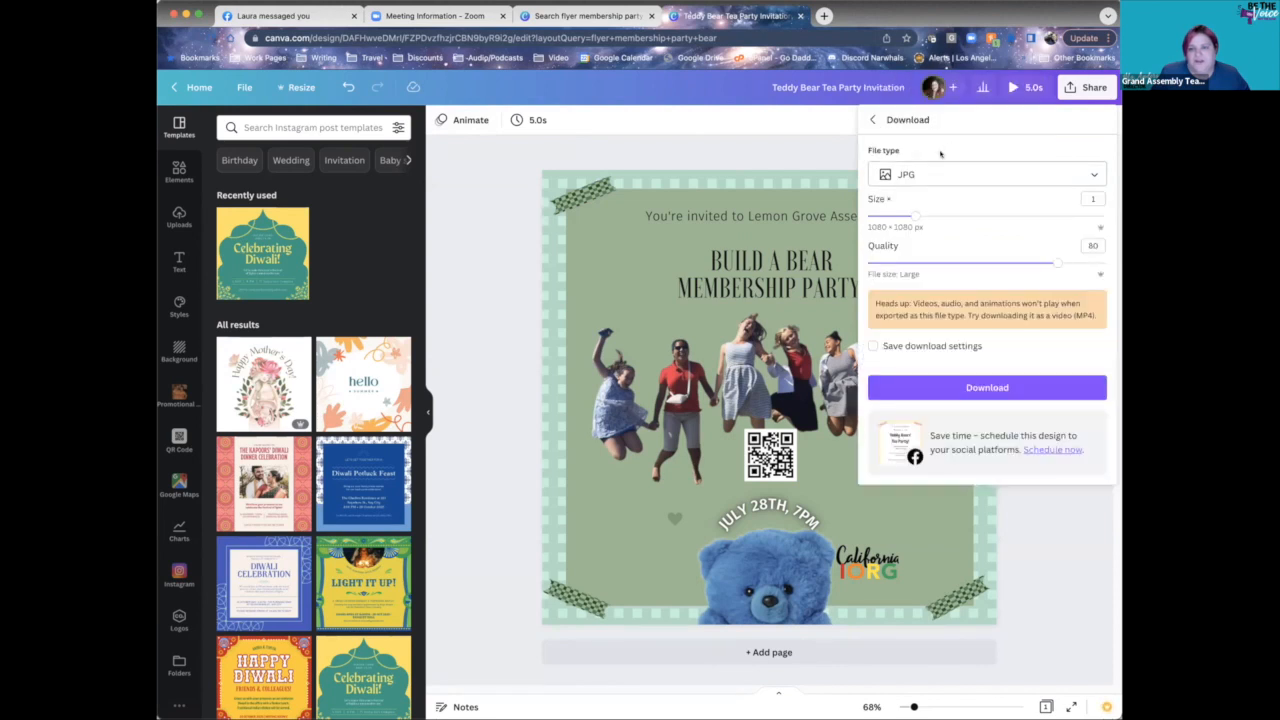
{"action": "left_click", "coordinate": [966, 176]}
{"action": "left_click", "coordinate": [962, 212]}
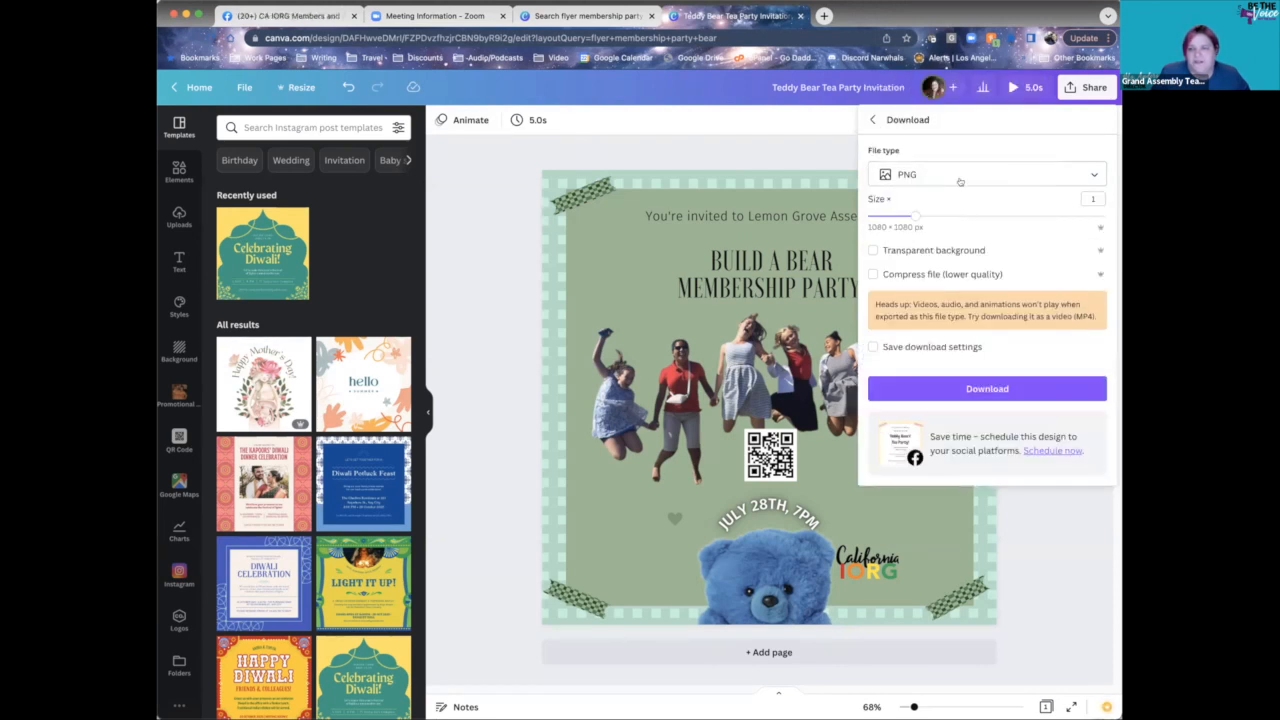
{"action": "left_click", "coordinate": [961, 178]}
{"action": "left_click", "coordinate": [955, 258]}
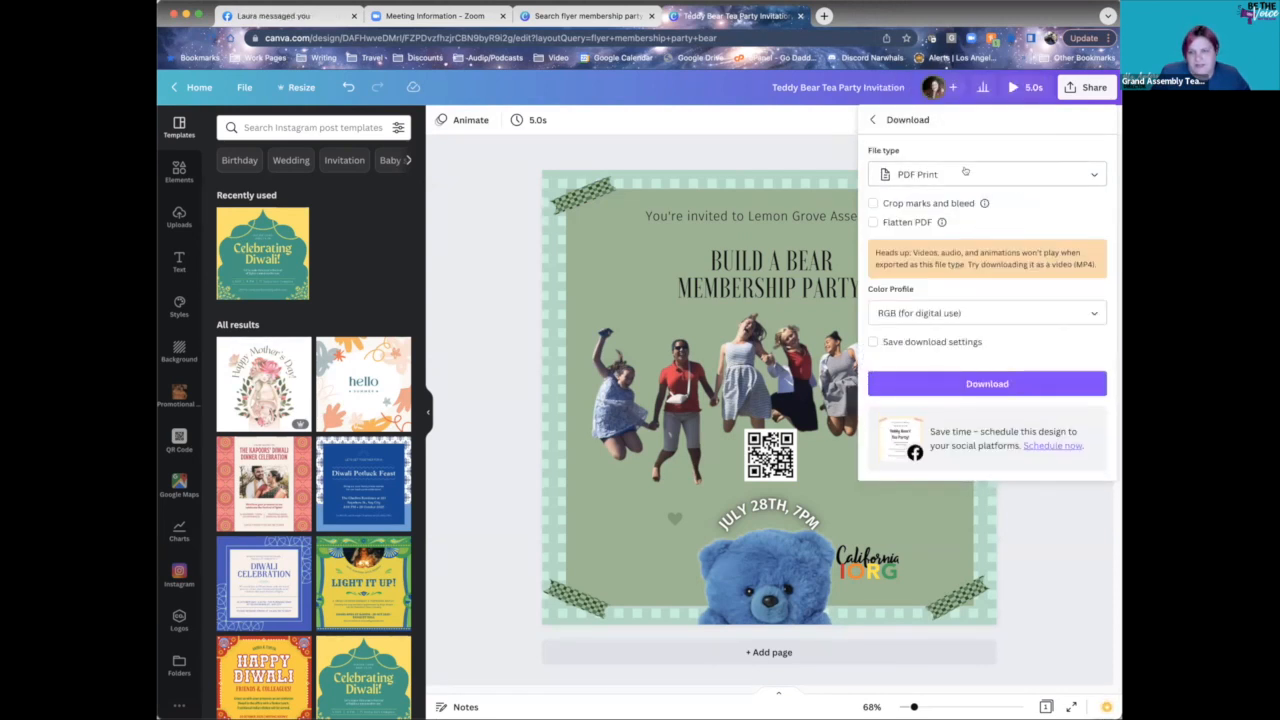
{"action": "left_click", "coordinate": [966, 176]}
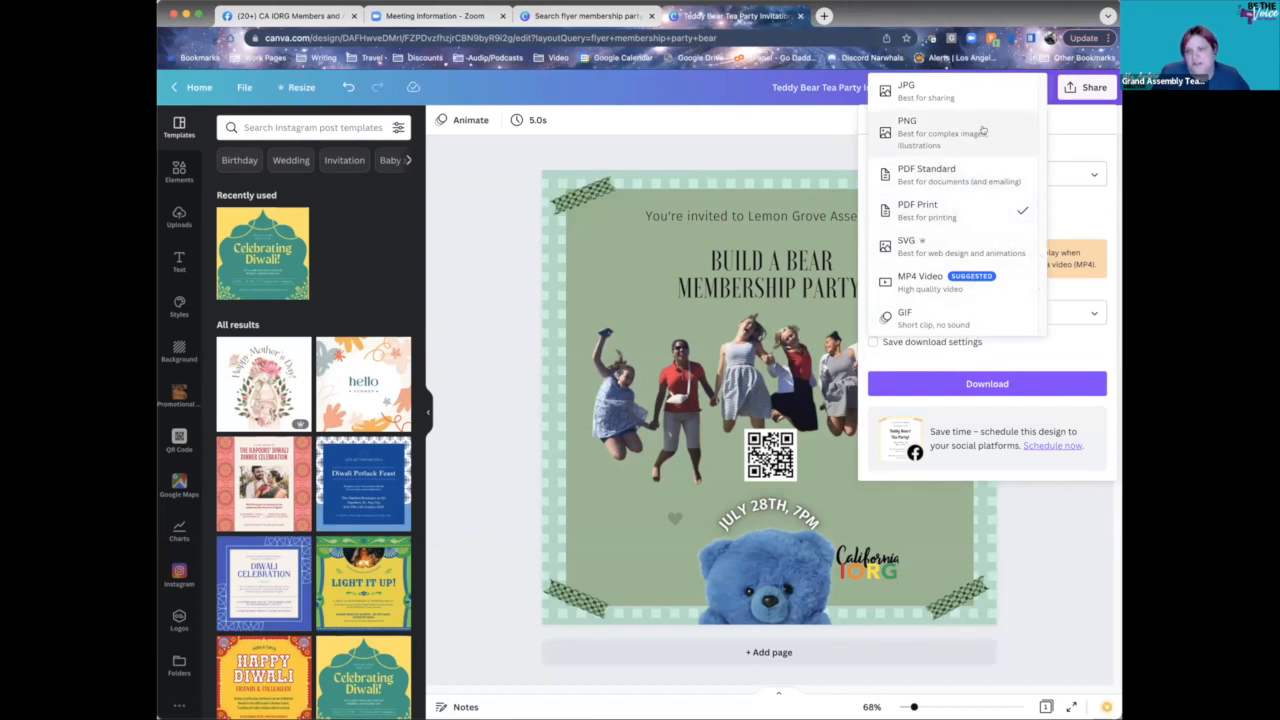
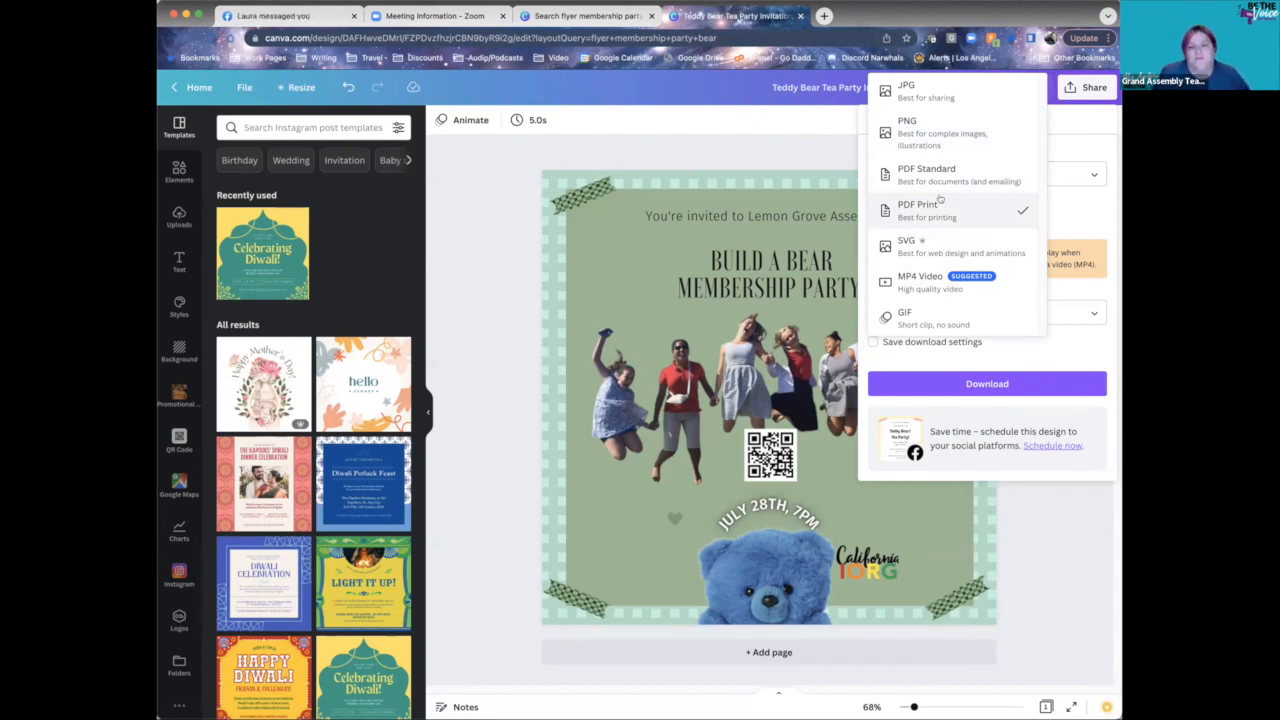
- Switch the download file type from PDF Print to PNG, adjust the size, and start downloading
{"action": "left_click", "coordinate": [1012, 208]}
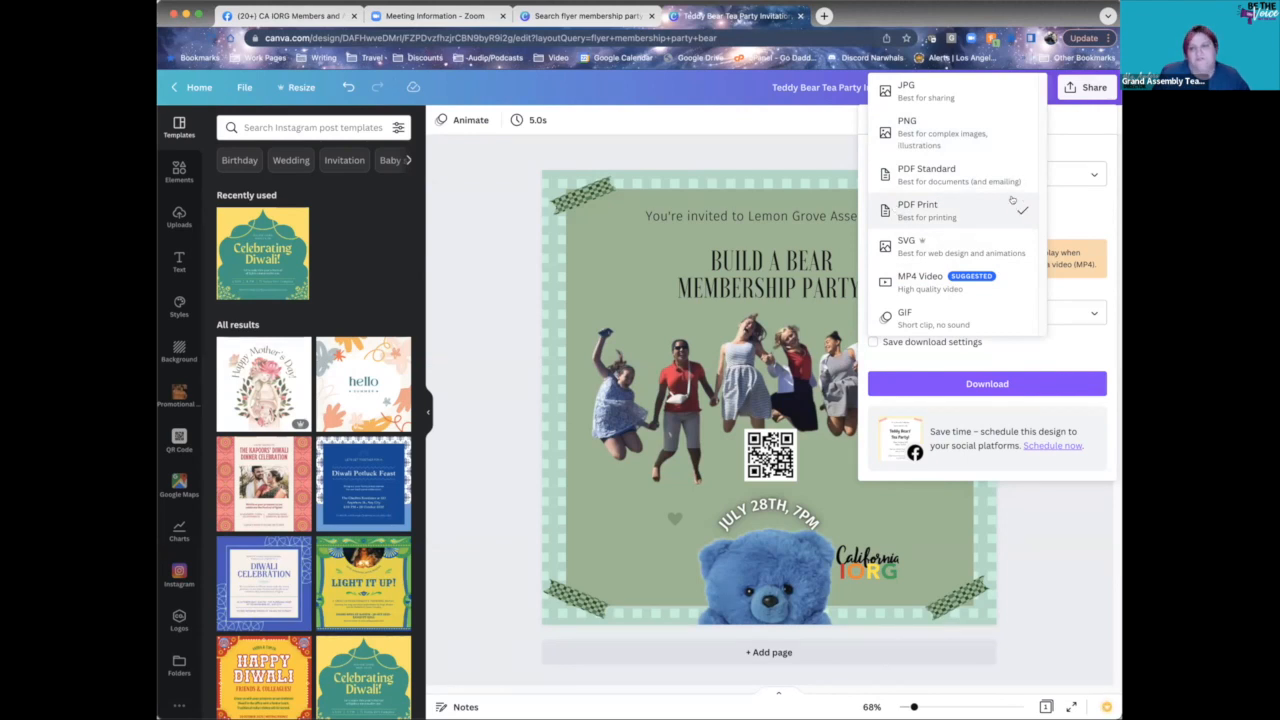
{"action": "left_click", "coordinate": [924, 212]}
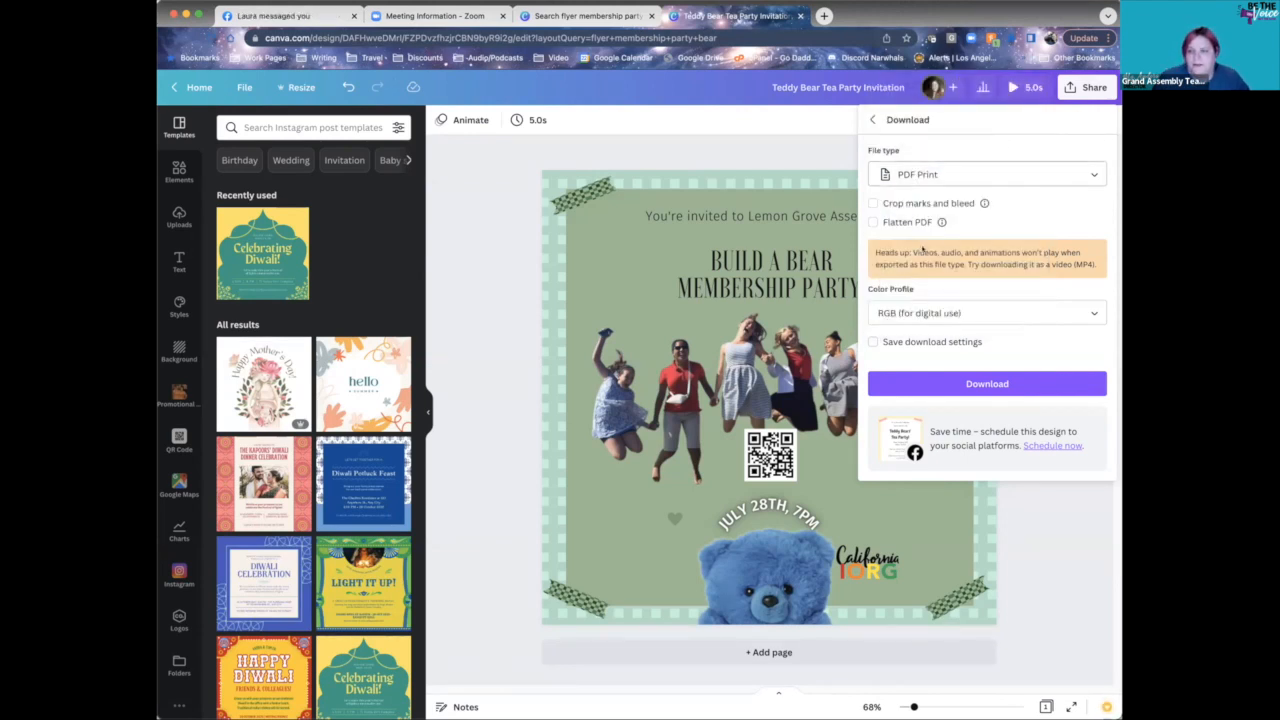
{"action": "left_click", "coordinate": [955, 180]}
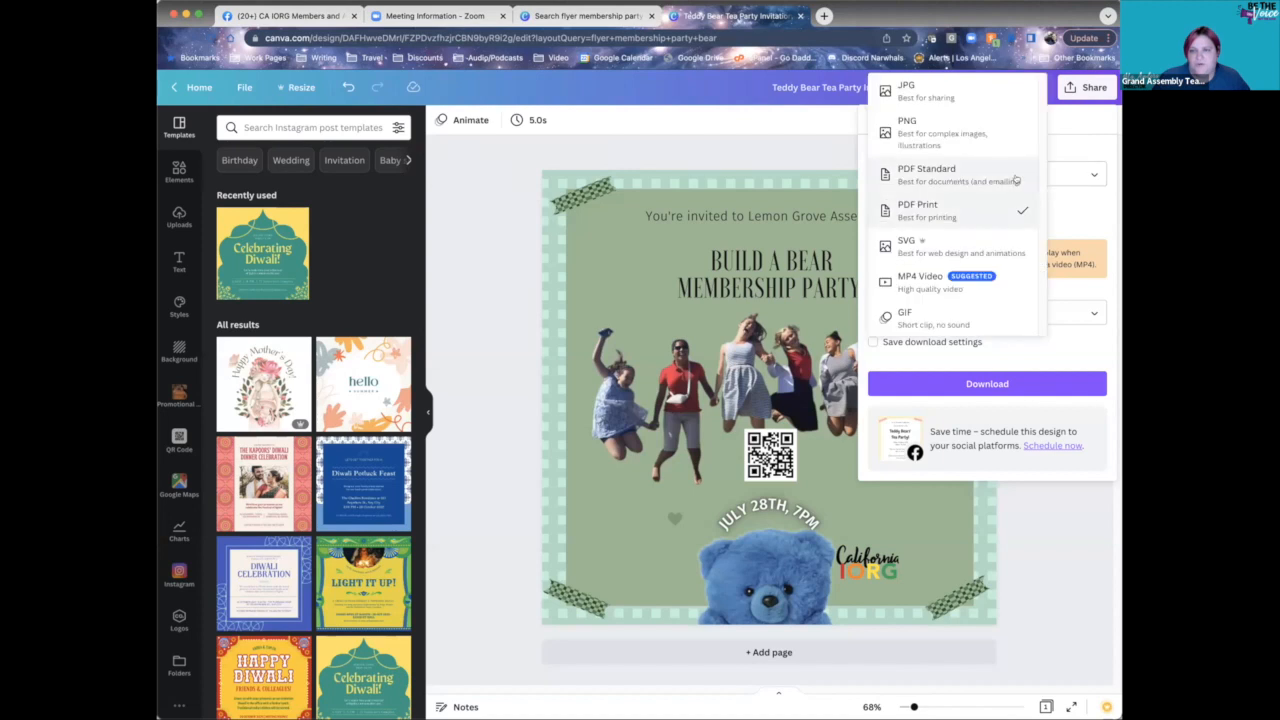
{"action": "left_click", "coordinate": [957, 138]}
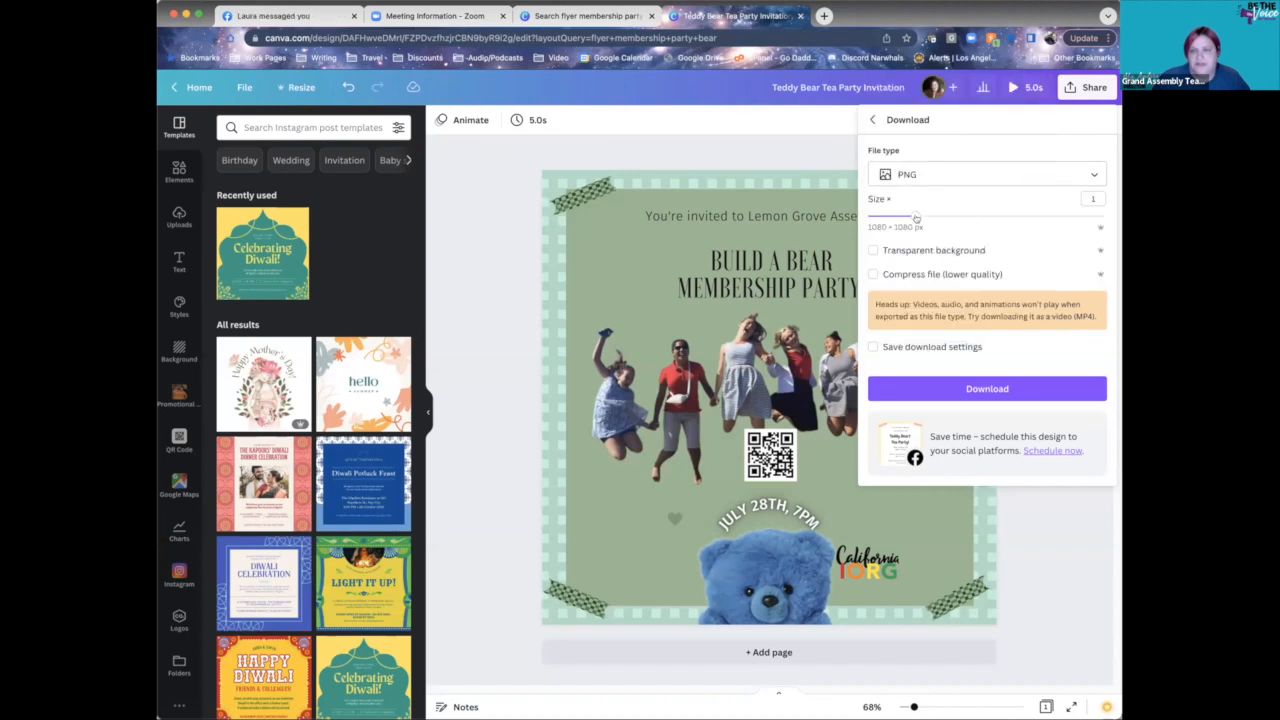
{"action": "mouse_move", "coordinate": [916, 217]}
{"action": "left_mouse_down"}
{"action": "mouse_move", "coordinate": [1068, 220]}
{"action": "mouse_move", "coordinate": [918, 219]}
{"action": "left_mouse_up"}
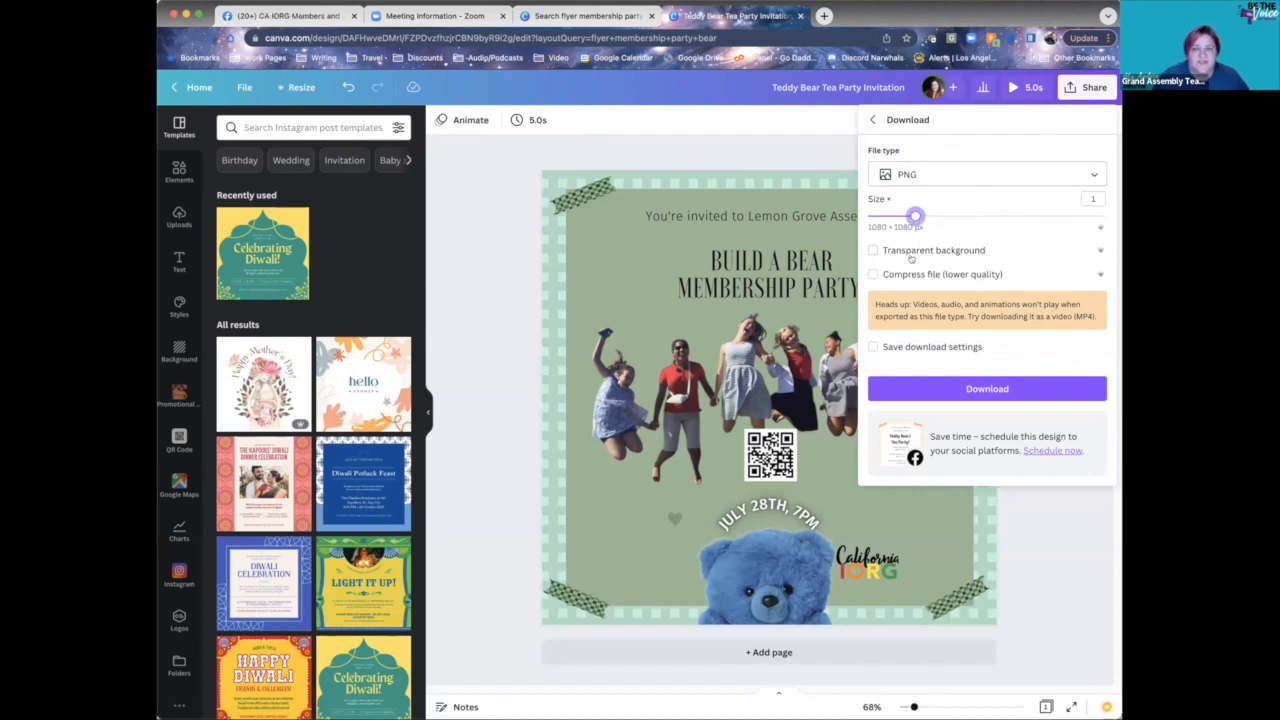
{"action": "left_click", "coordinate": [1016, 388]}
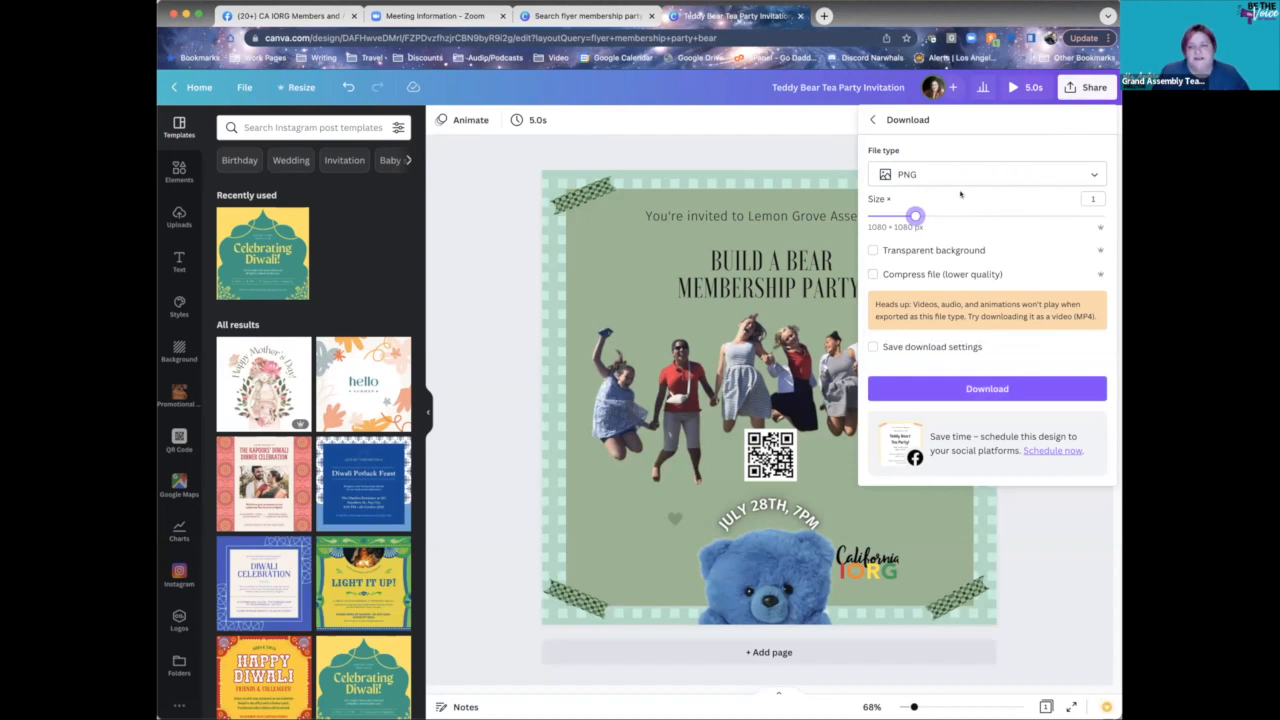
- Try transparent background and compression, turn both off, and download the flyer as PNG
{"action": "left_click", "coordinate": [874, 251]}
{"action": "left_click", "coordinate": [896, 253]}
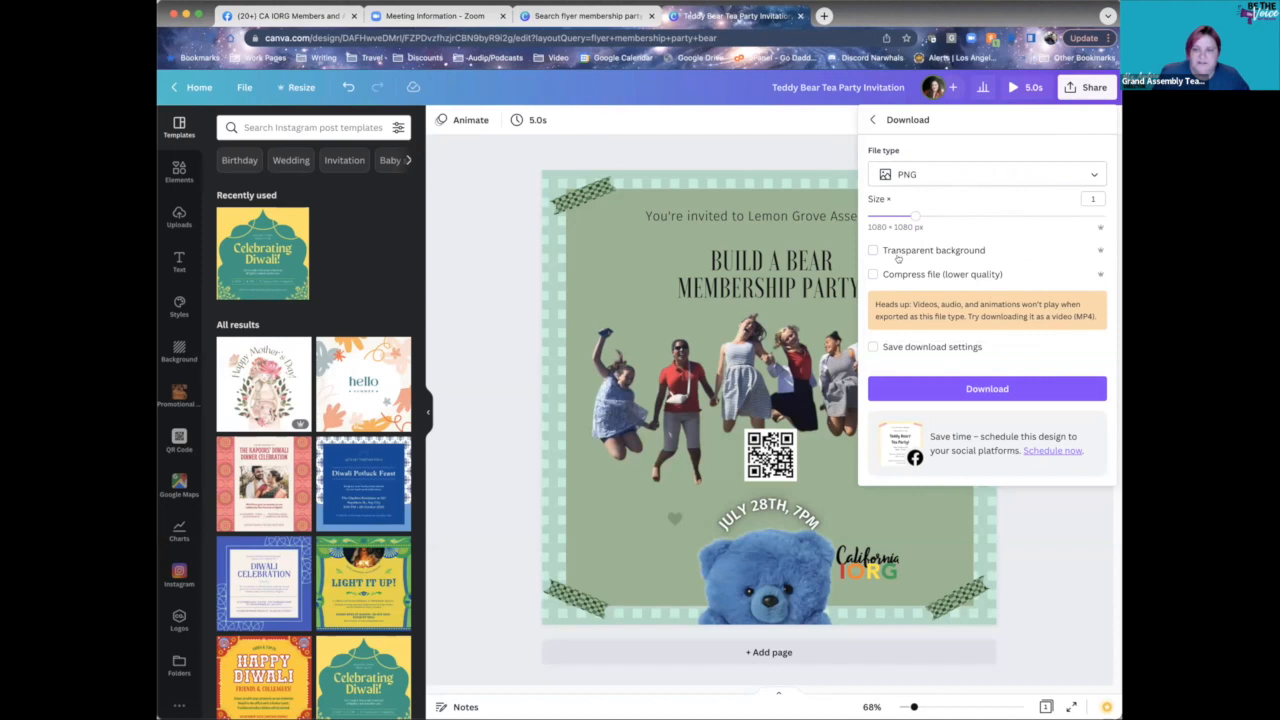
{"action": "left_click", "coordinate": [937, 277]}
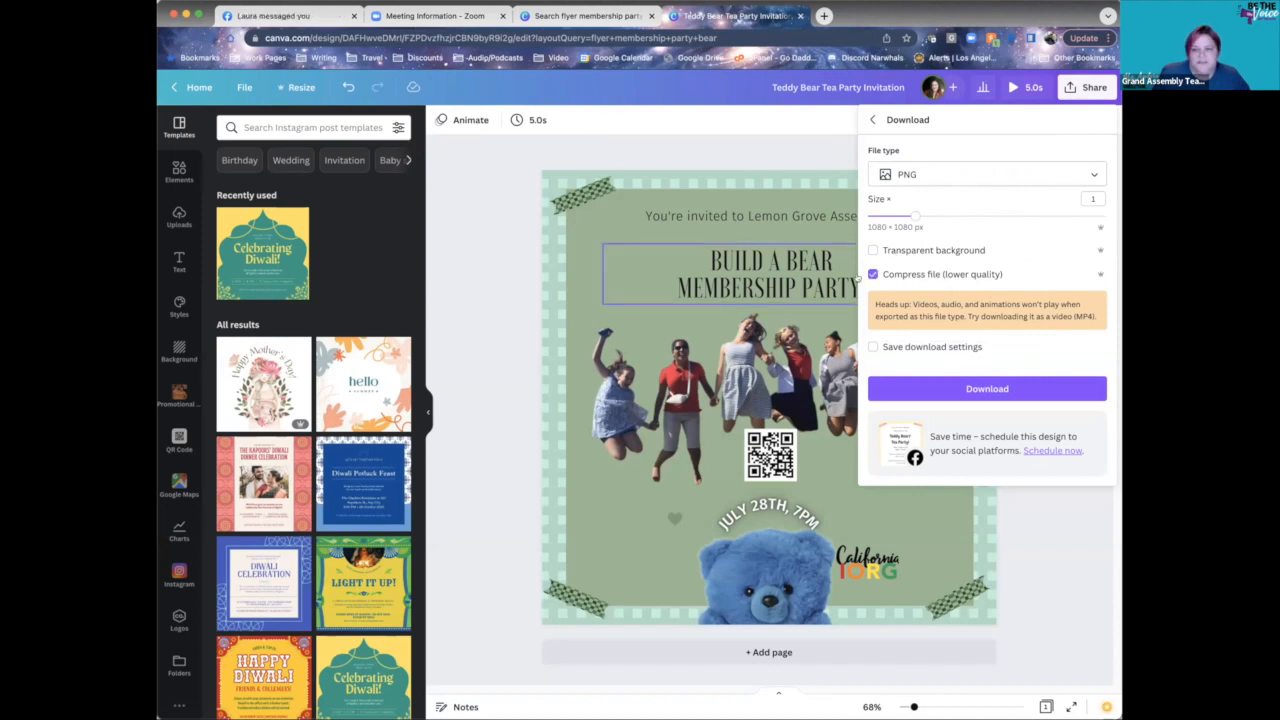
{"action": "left_click", "coordinate": [948, 277]}
{"action": "left_click", "coordinate": [1010, 389]}
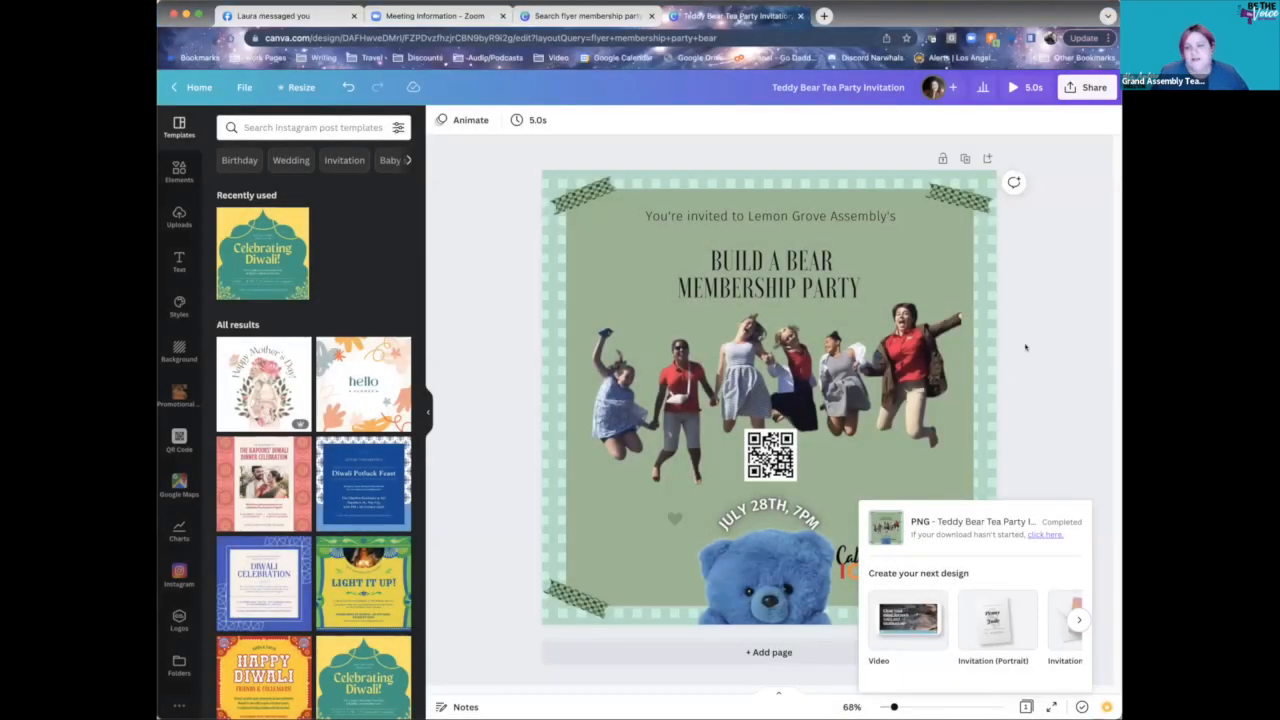
- Dismiss the download-complete notice and open the flyer's Share panel
{"action": "left_click", "coordinate": [1025, 347]}
{"action": "left_click", "coordinate": [1084, 88]}
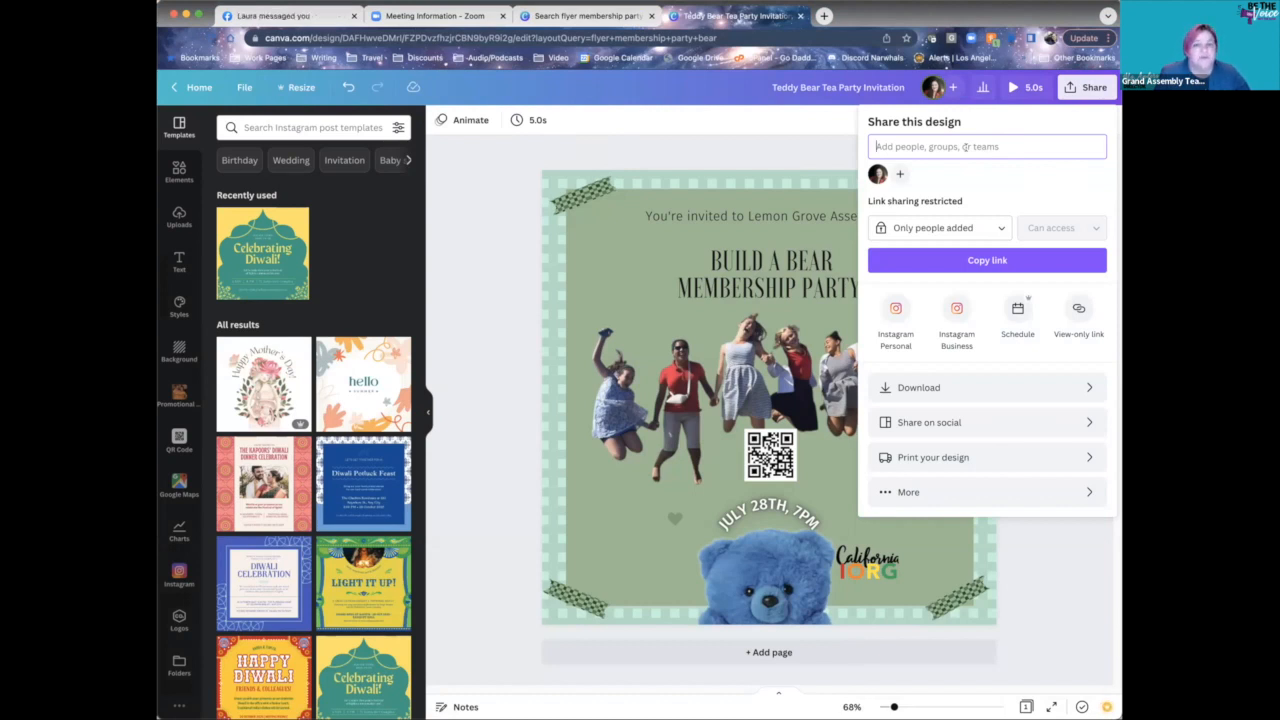
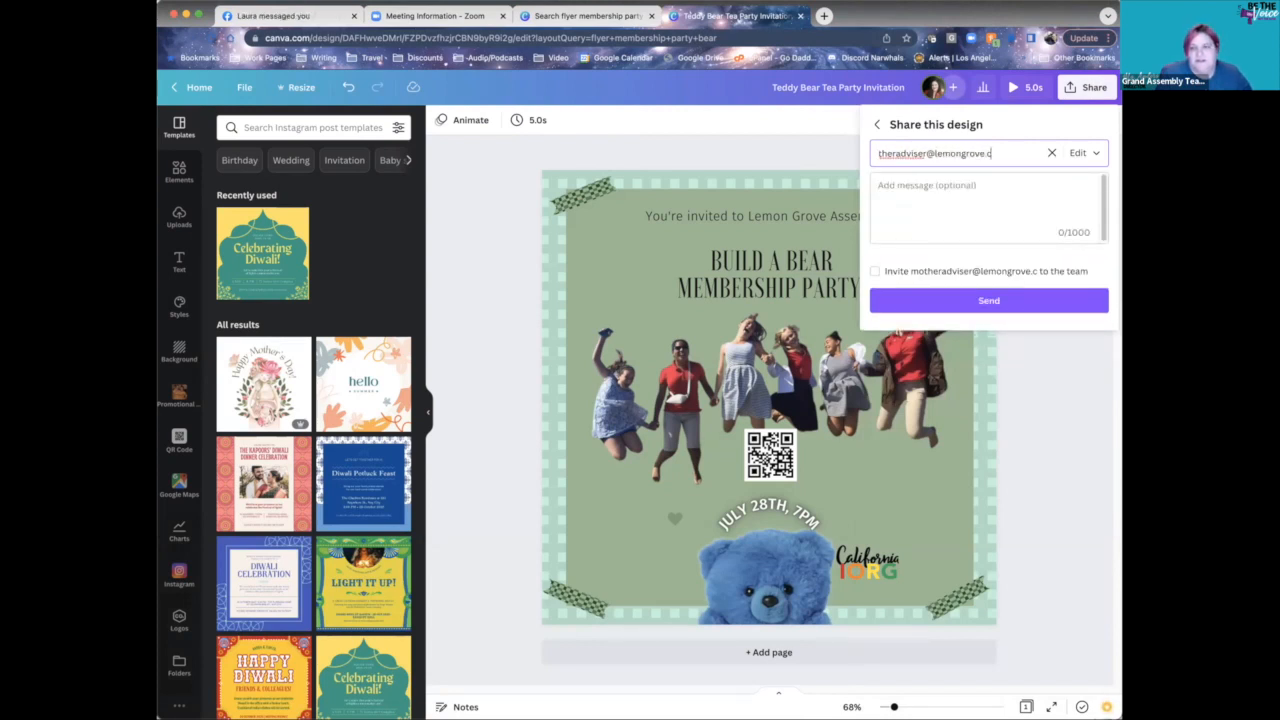
{"action": "left_click", "coordinate": [966, 299]}
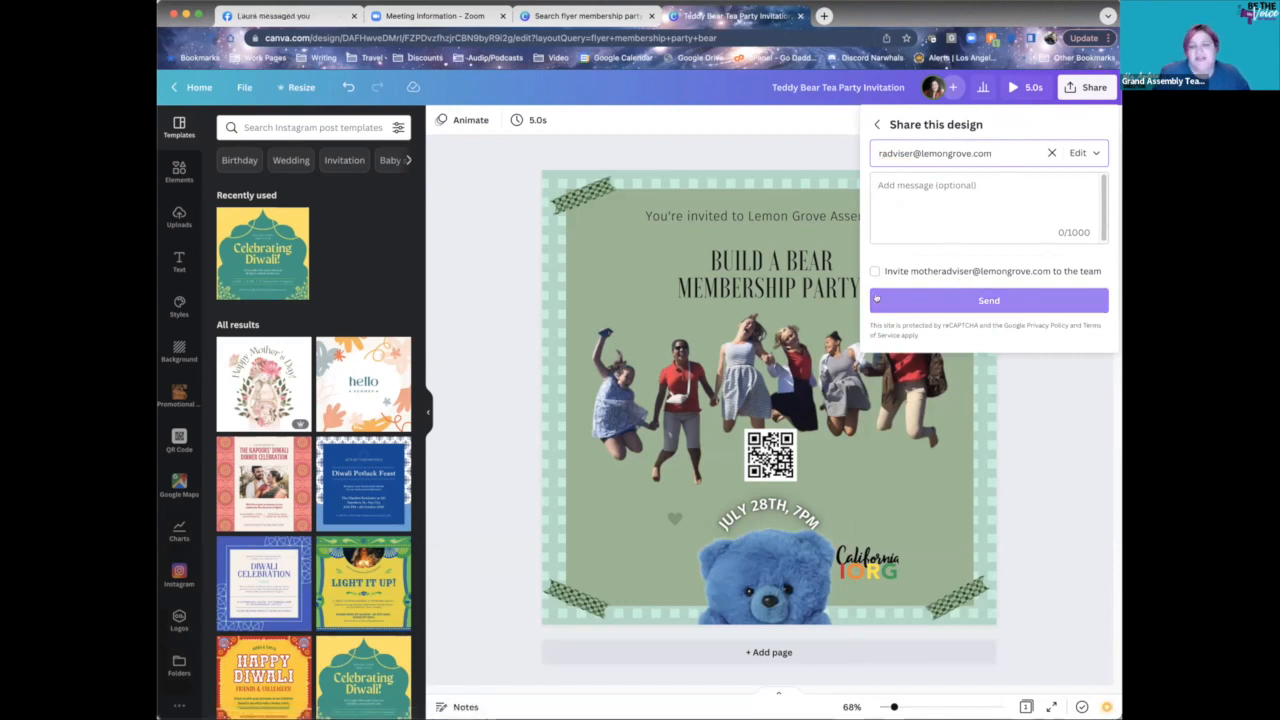
{"action": "left_click", "coordinate": [1077, 156]}
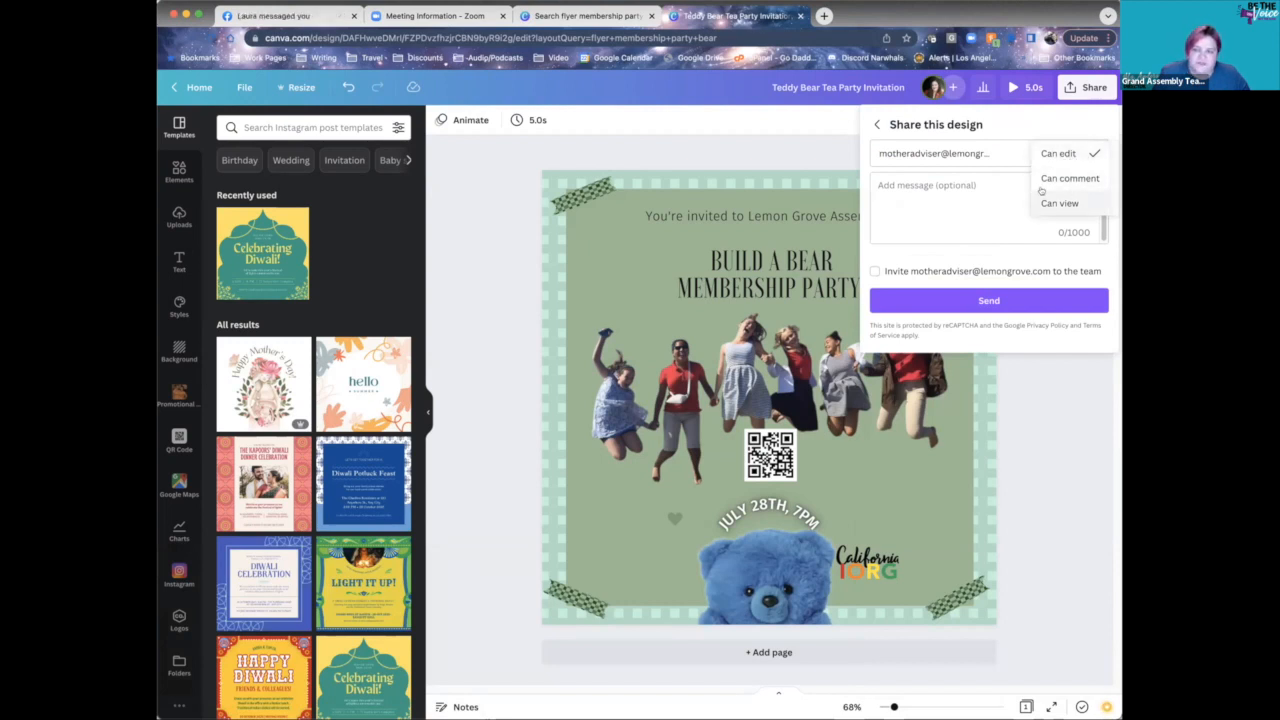
{"action": "left_click", "coordinate": [952, 199]}
{"action": "left_click", "coordinate": [876, 125]}
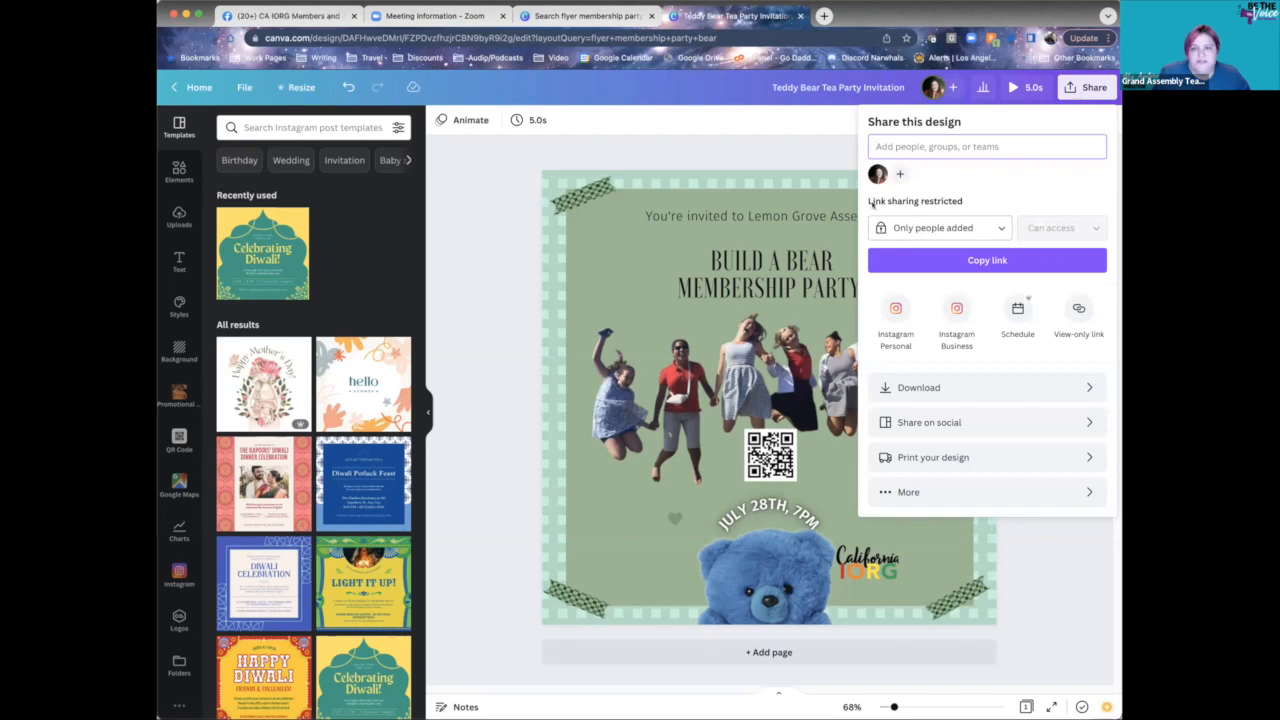
- Set link access to Anyone with the link and copy the flyer's share link
{"action": "left_click", "coordinate": [986, 231]}
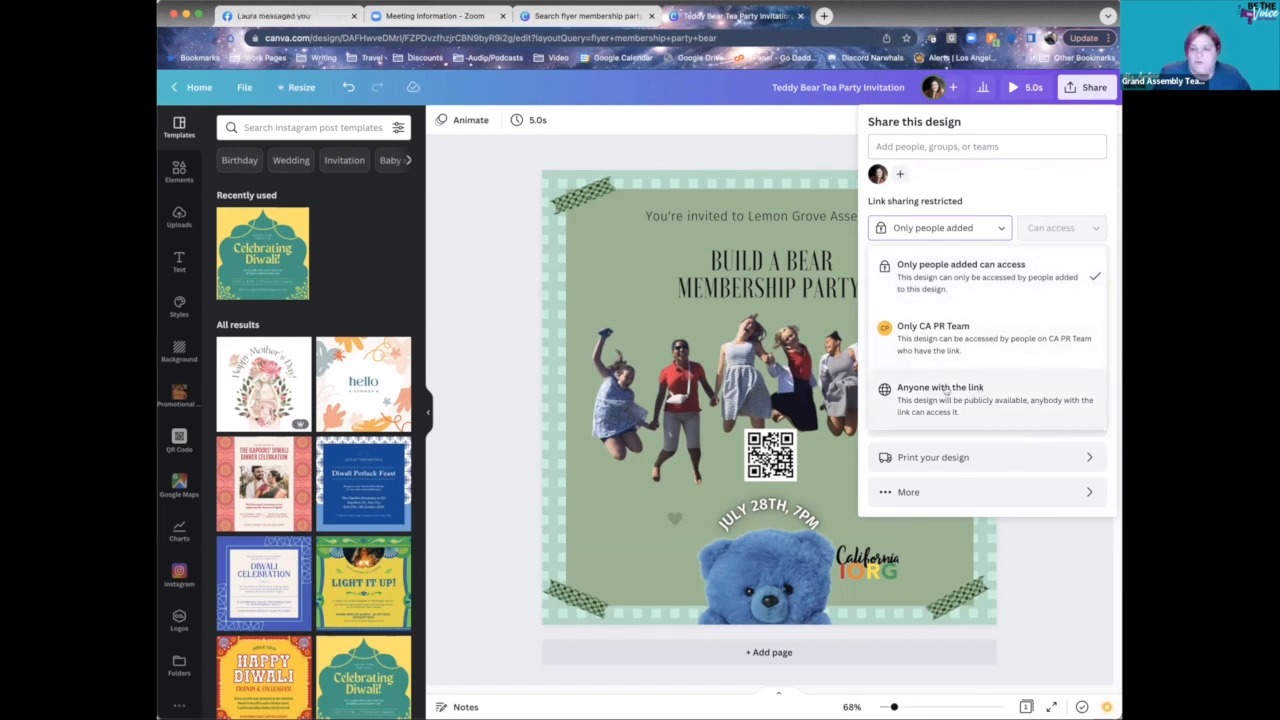
{"action": "left_click", "coordinate": [981, 392]}
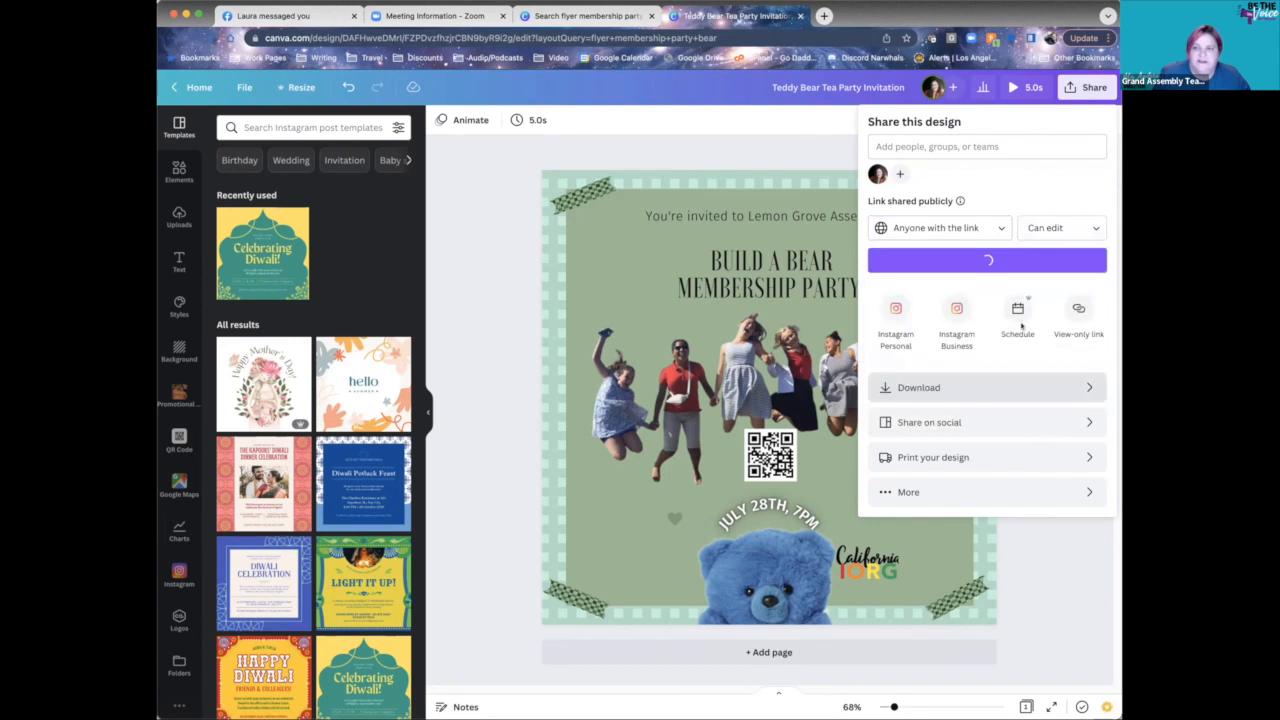
{"action": "left_click", "coordinate": [1062, 229]}
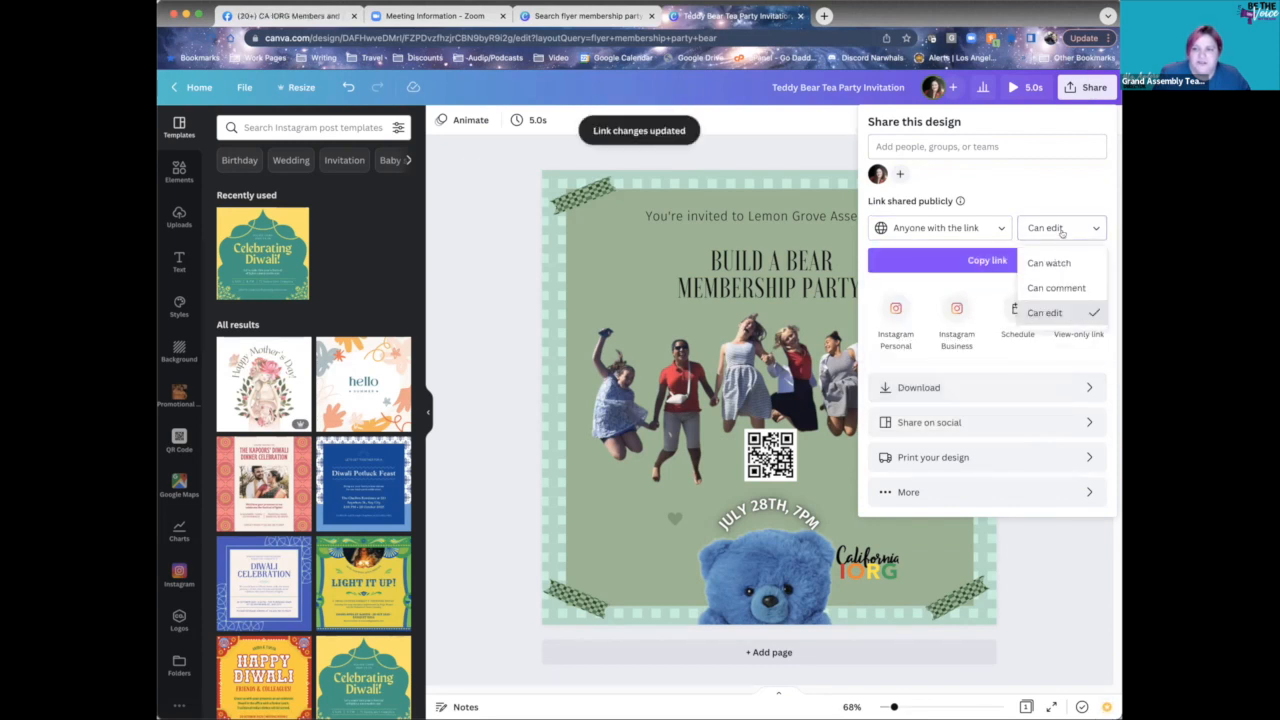
{"action": "left_click", "coordinate": [1070, 313]}
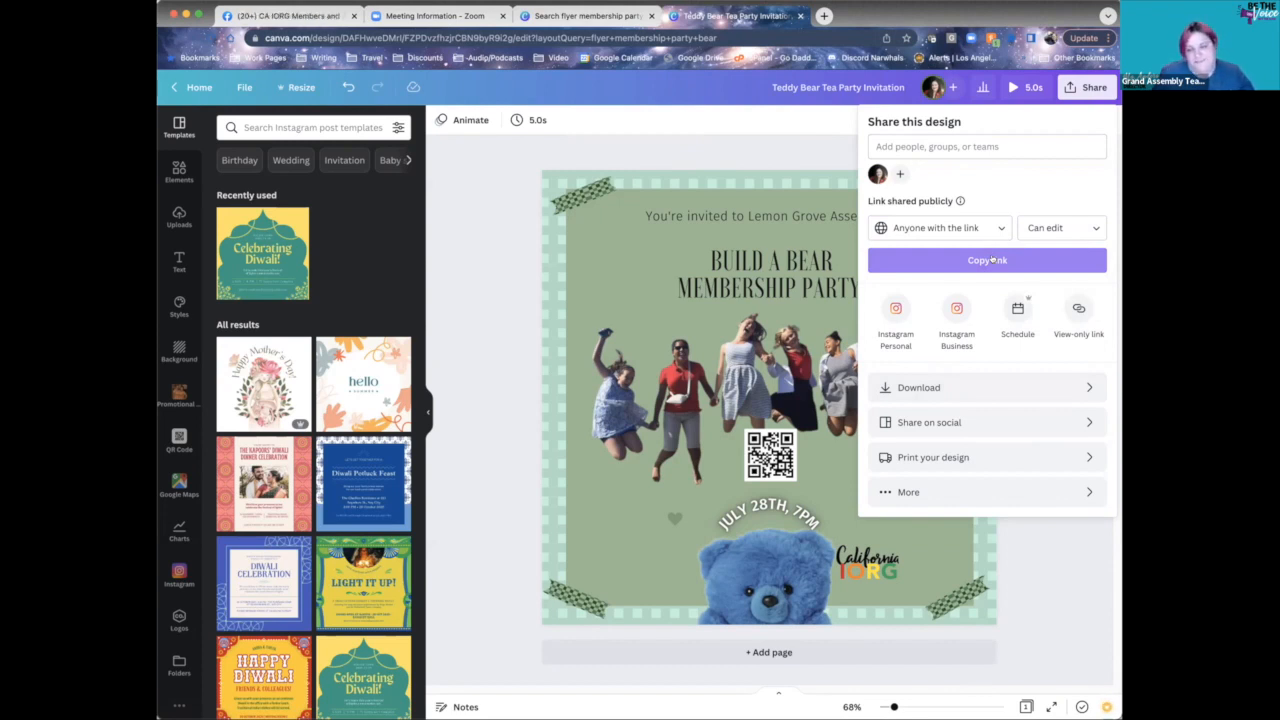
- Limit link visitors to Can comment and show all sharing destinations
{"action": "left_click", "coordinate": [1052, 224]}
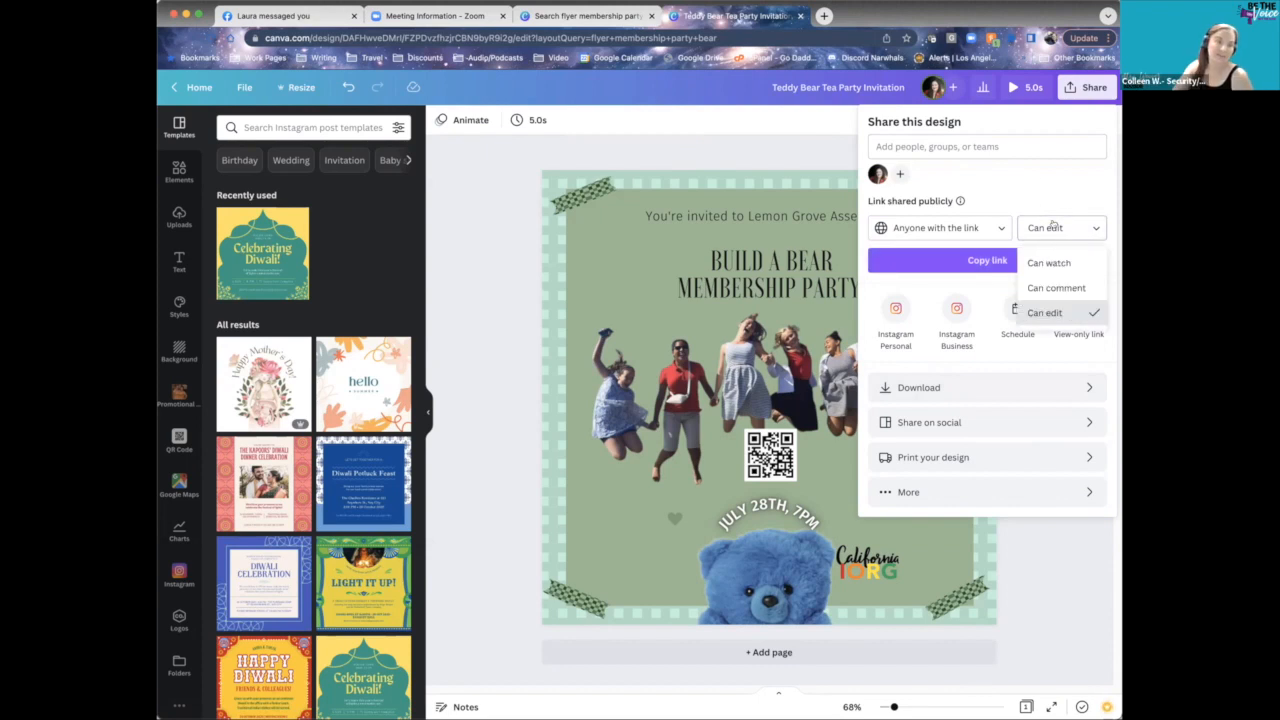
{"action": "left_click", "coordinate": [1056, 287]}
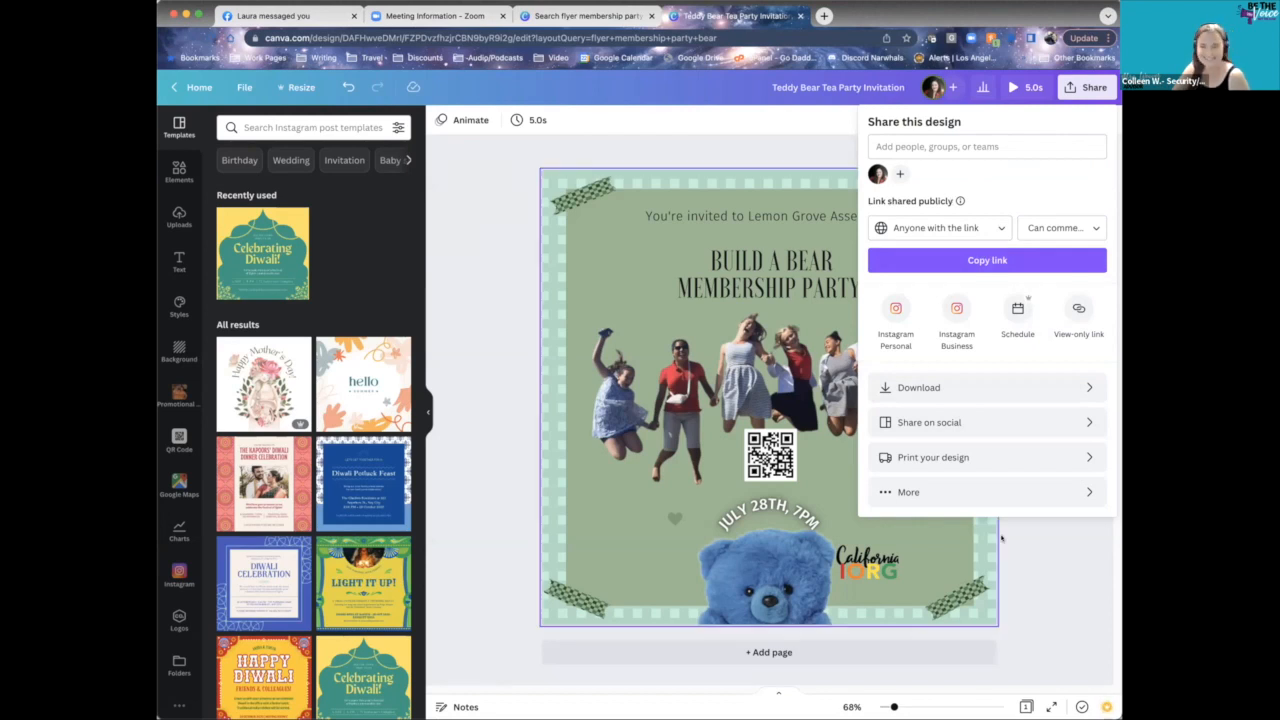
{"action": "left_click", "coordinate": [934, 495]}
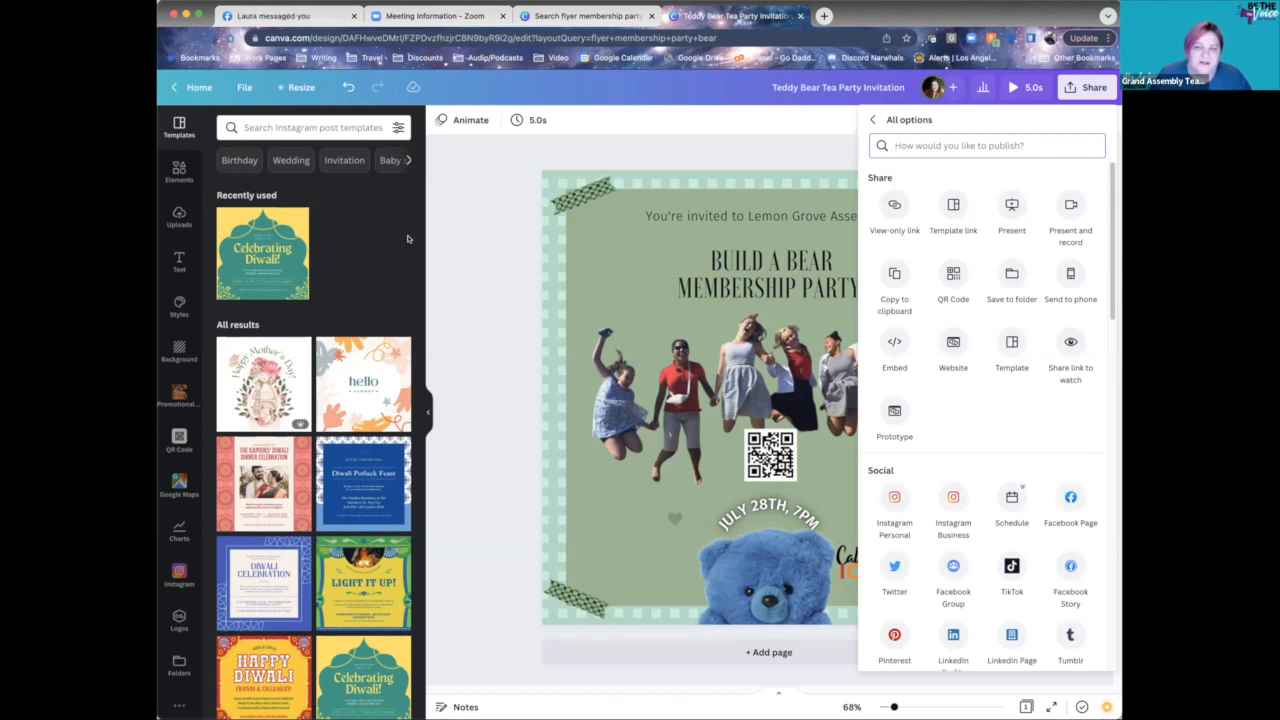
- Close the All options list and reopen the flyer's Share panel
{"action": "left_click", "coordinate": [480, 280]}
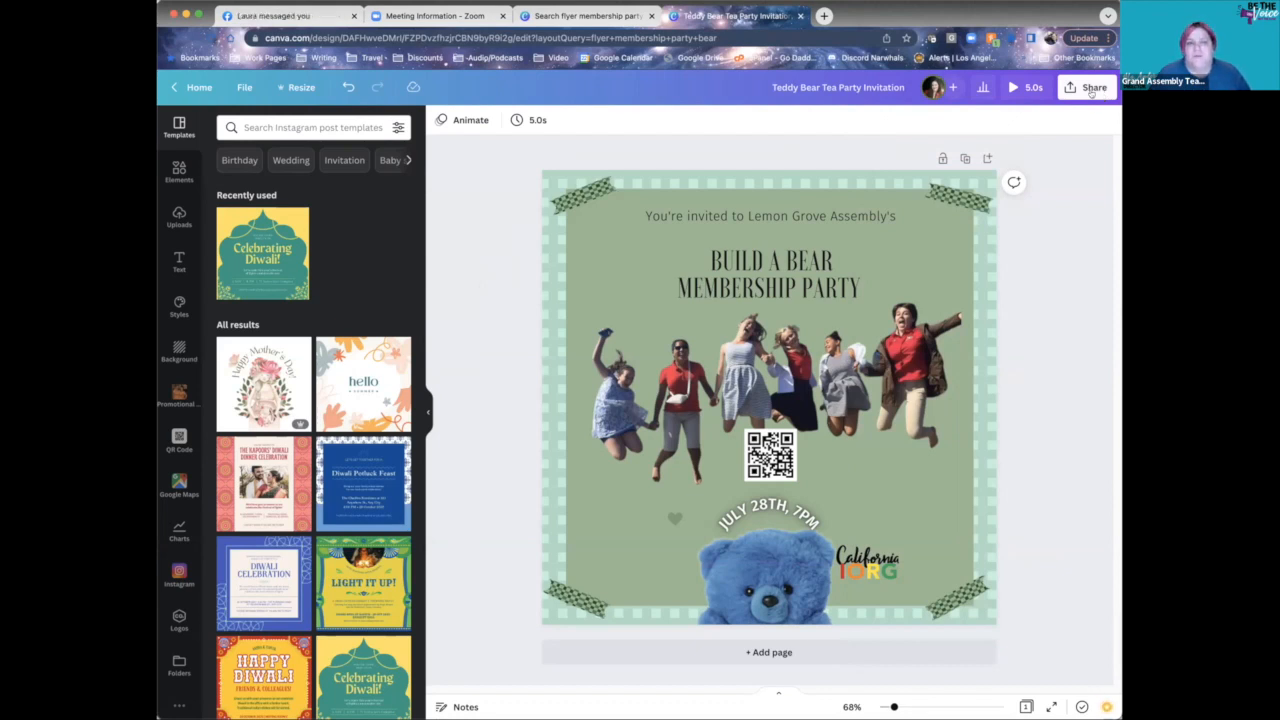
{"action": "left_click", "coordinate": [1089, 90]}
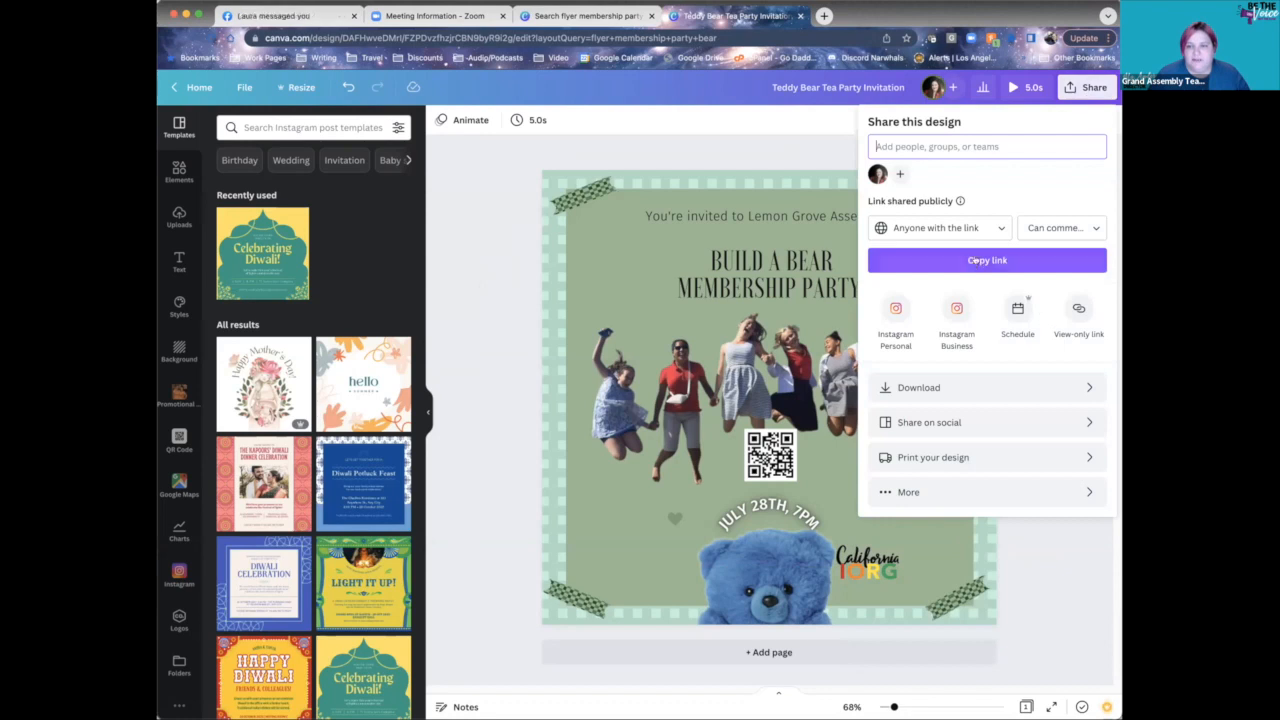
- Choose T-Shirts under Print your design and resize the flyer to t-shirt size
{"action": "left_click", "coordinate": [962, 457]}
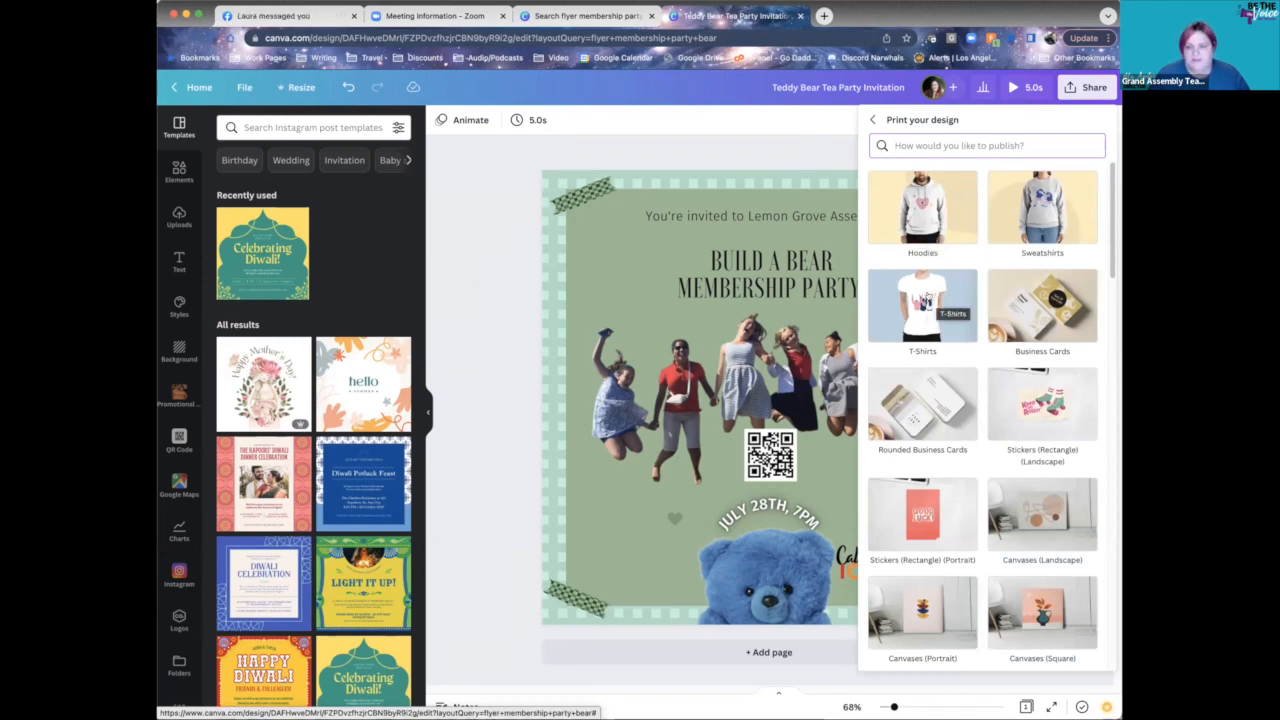
{"action": "left_click", "coordinate": [928, 292]}
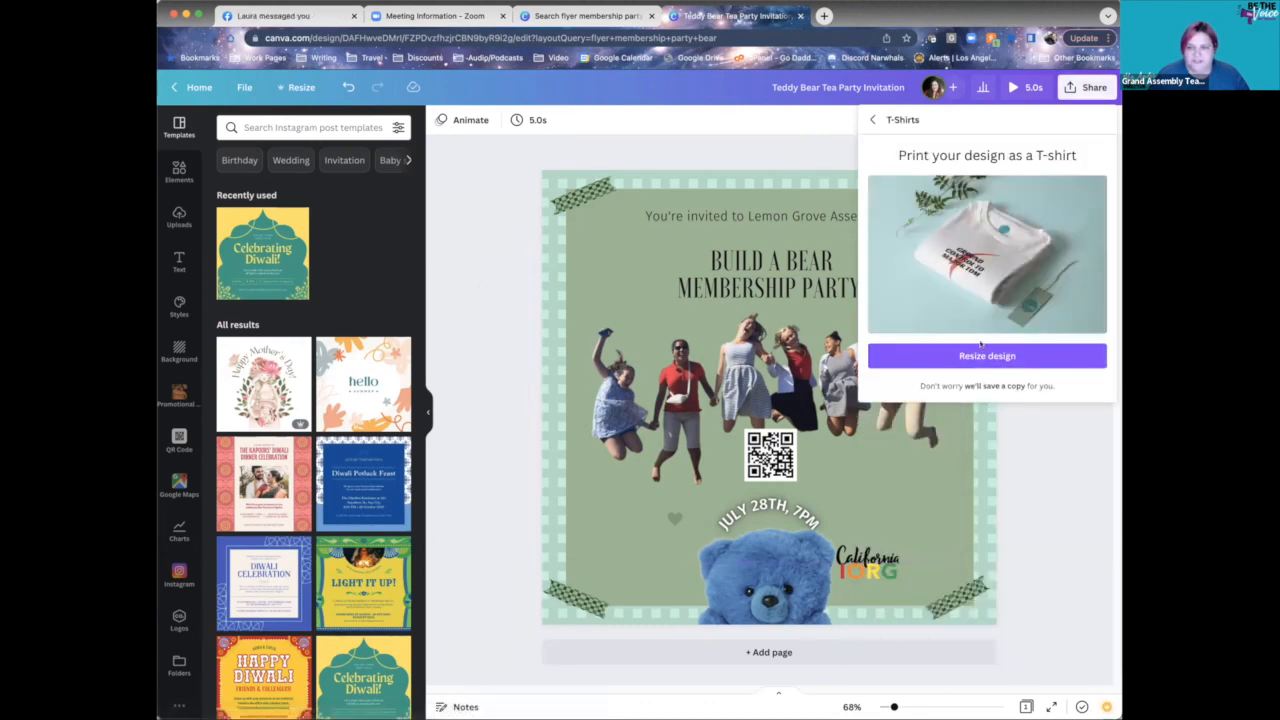
{"action": "left_click", "coordinate": [1014, 358]}
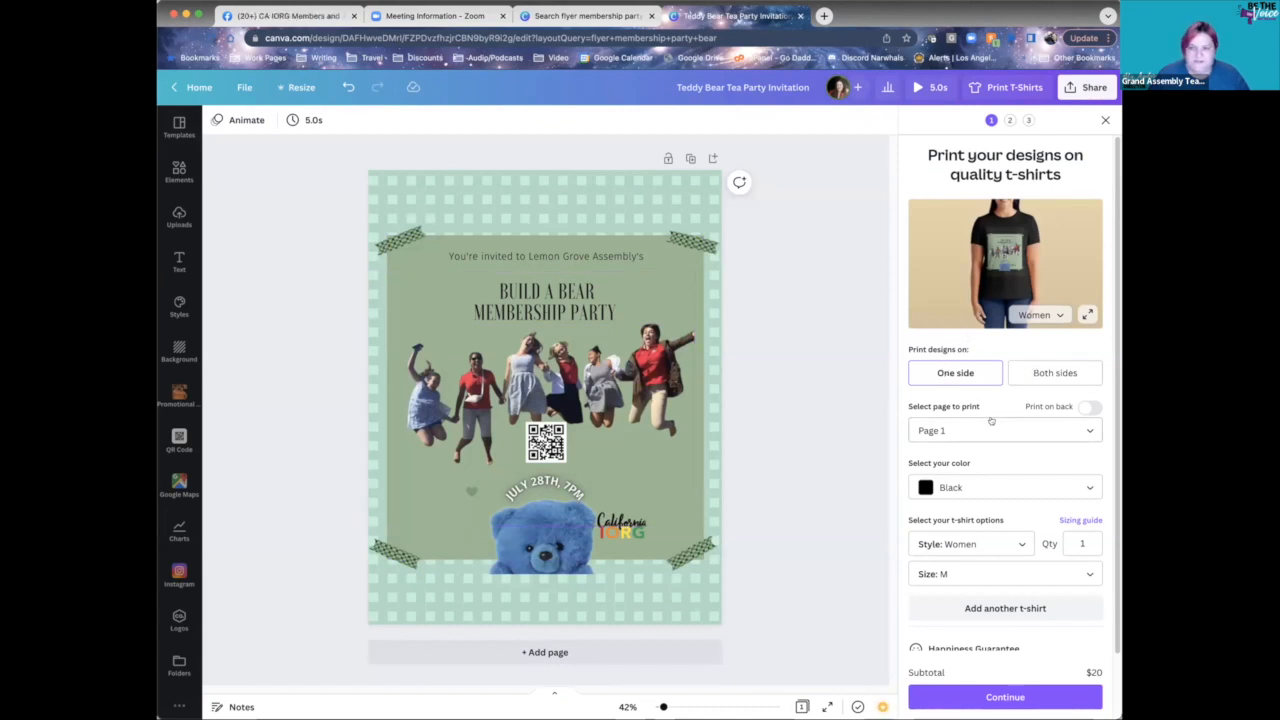
- Keep Page 1 as the printed page and make the t-shirt red
{"action": "left_click", "coordinate": [1020, 434]}
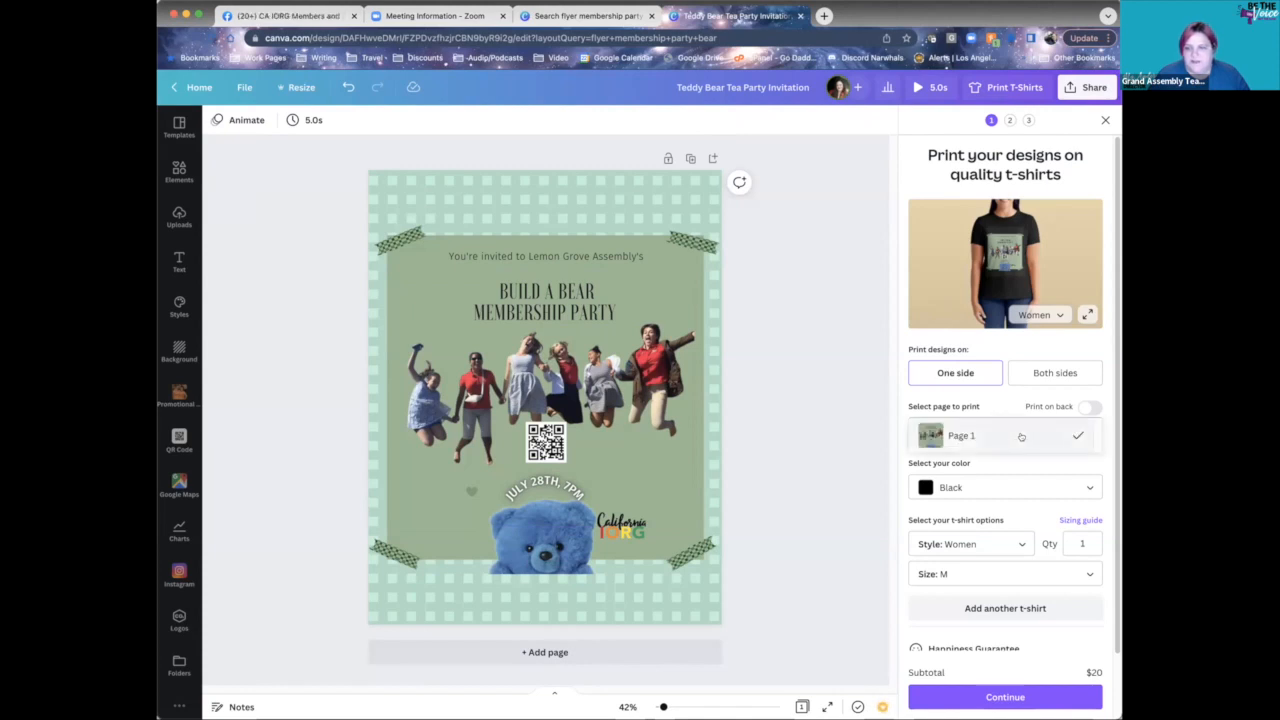
{"action": "left_click", "coordinate": [1020, 436]}
{"action": "left_click", "coordinate": [997, 488]}
{"action": "left_click", "coordinate": [993, 516]}
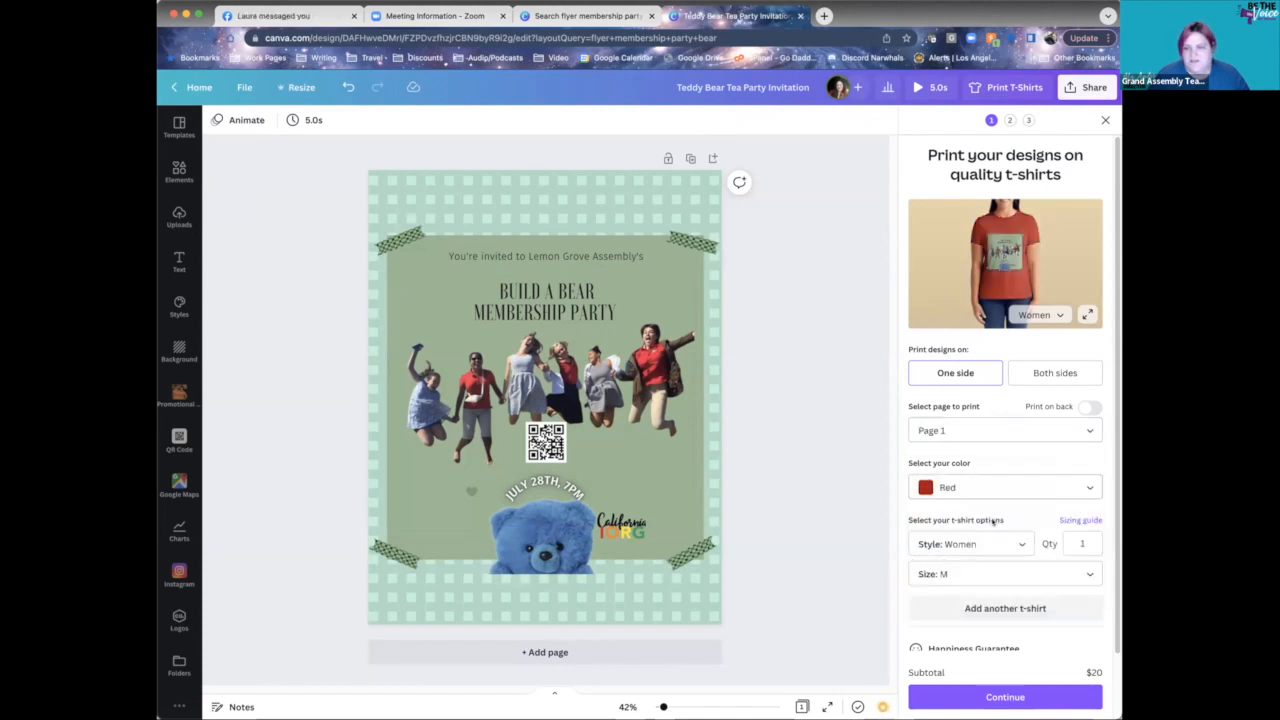
{"action": "scroll", "coordinate": [986, 504], "scroll_direction": "down", "scroll_amount": 2}
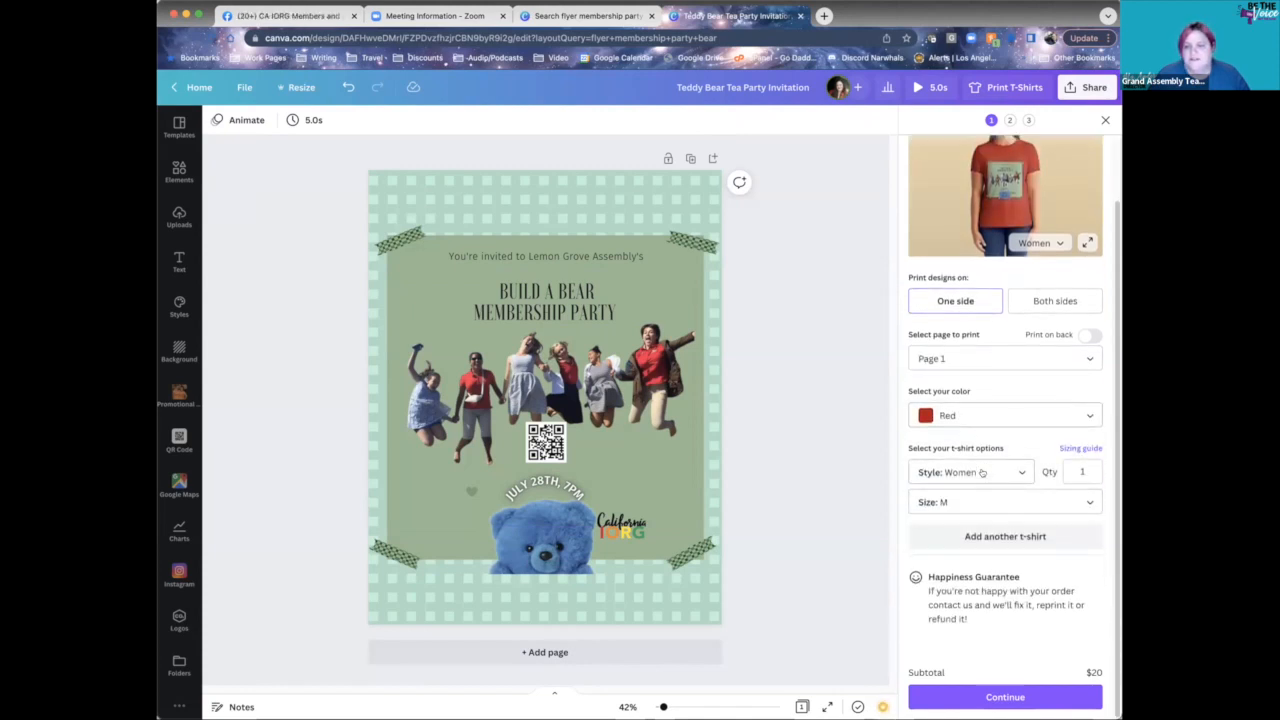
- Add two extra shirts, remove them again, and close the t-shirt order panel
{"action": "left_click", "coordinate": [1005, 536]}
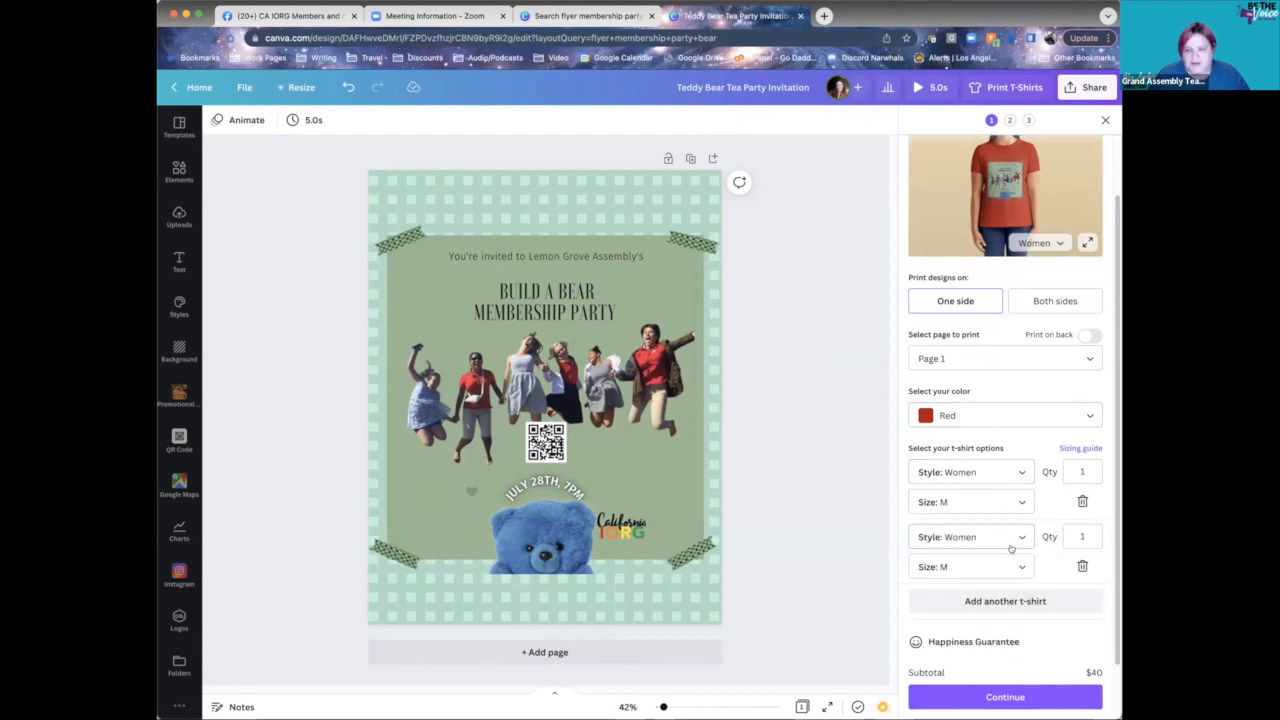
{"action": "left_click", "coordinate": [1005, 600]}
{"action": "scroll", "coordinate": [1012, 460], "scroll_direction": "down", "scroll_amount": 3}
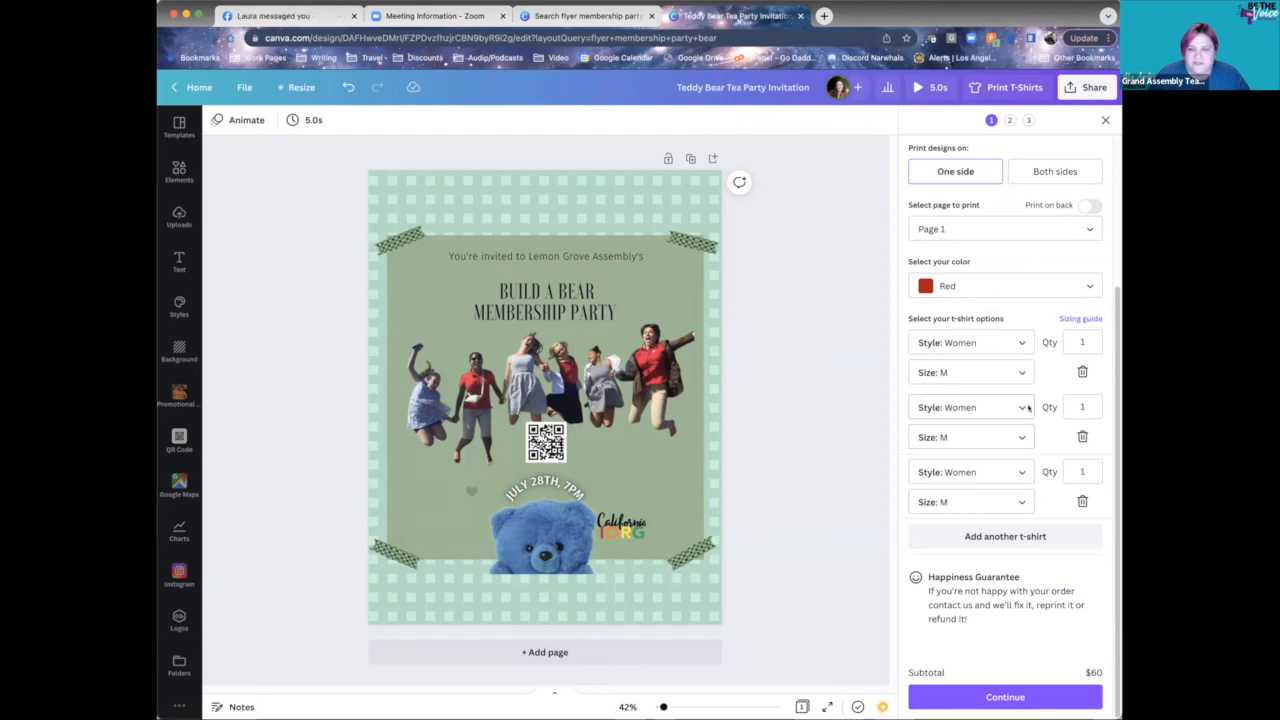
{"action": "left_click", "coordinate": [1082, 436]}
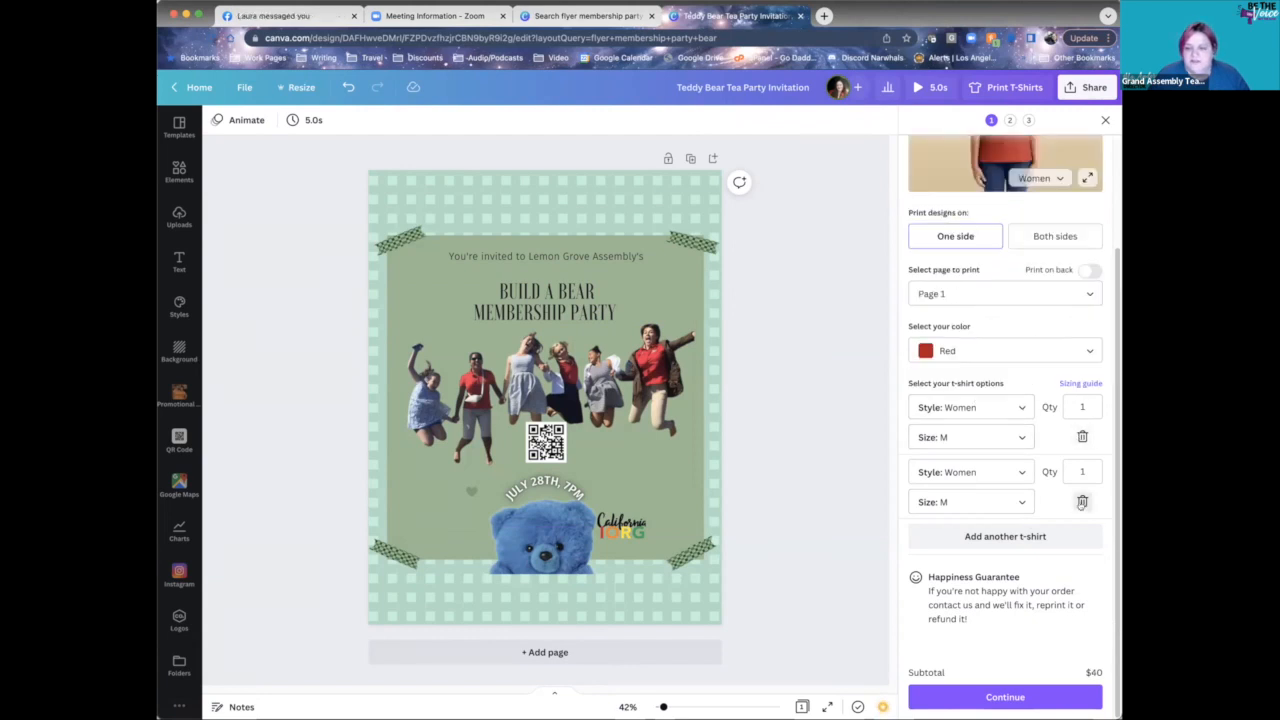
{"action": "left_click", "coordinate": [1082, 501]}
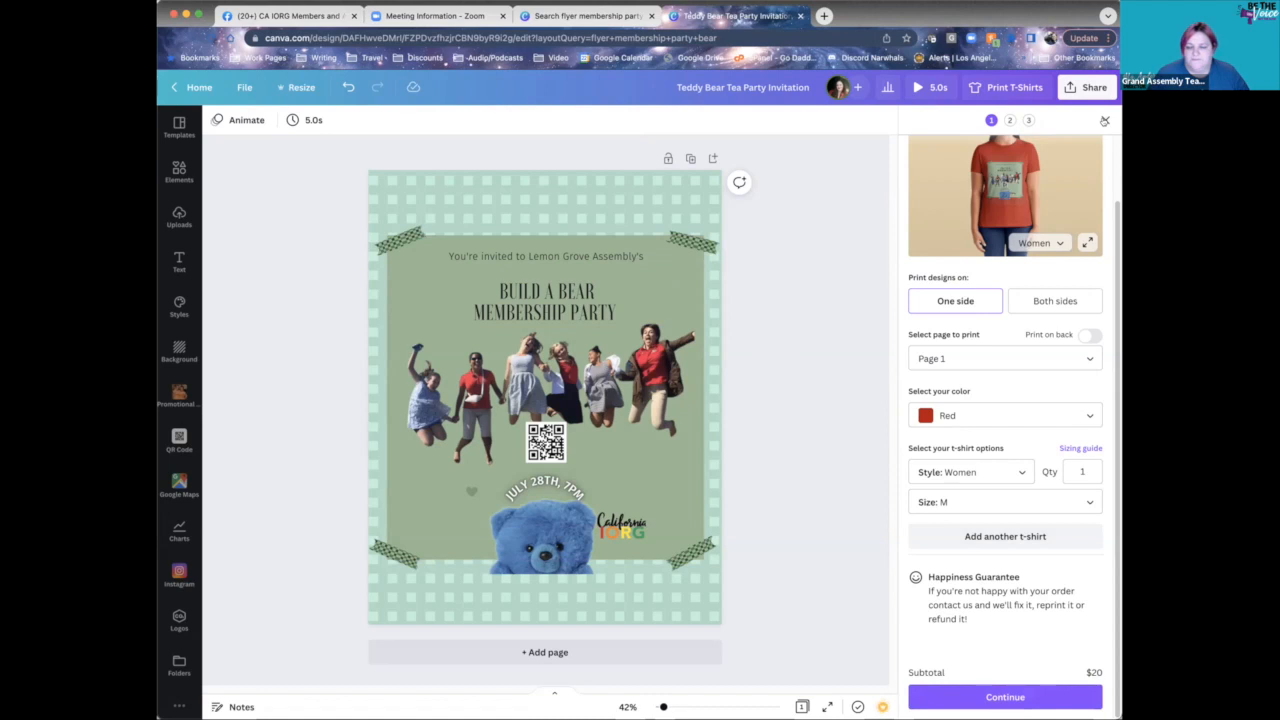
{"action": "left_click", "coordinate": [1104, 120]}
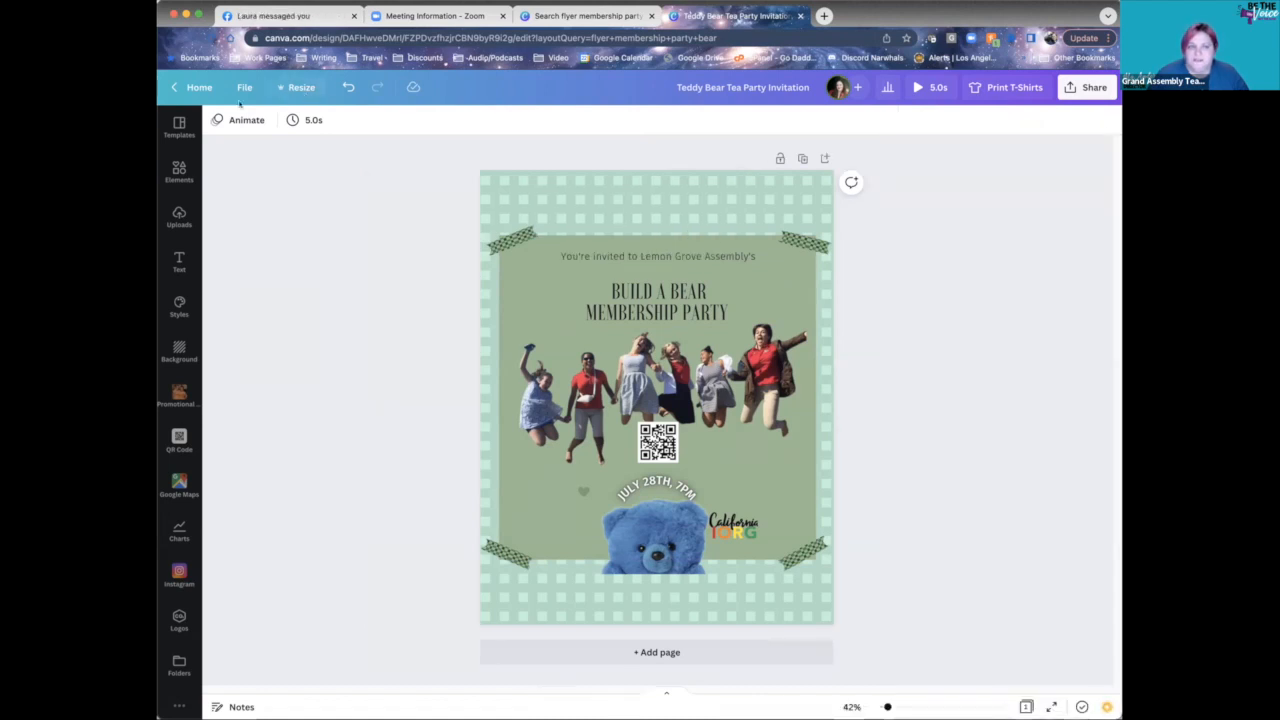
- Open Canva Home in a new tab and show the Print products design types
{"action": "right_click", "coordinate": [194, 87]}
{"action": "left_click", "coordinate": [230, 91]}
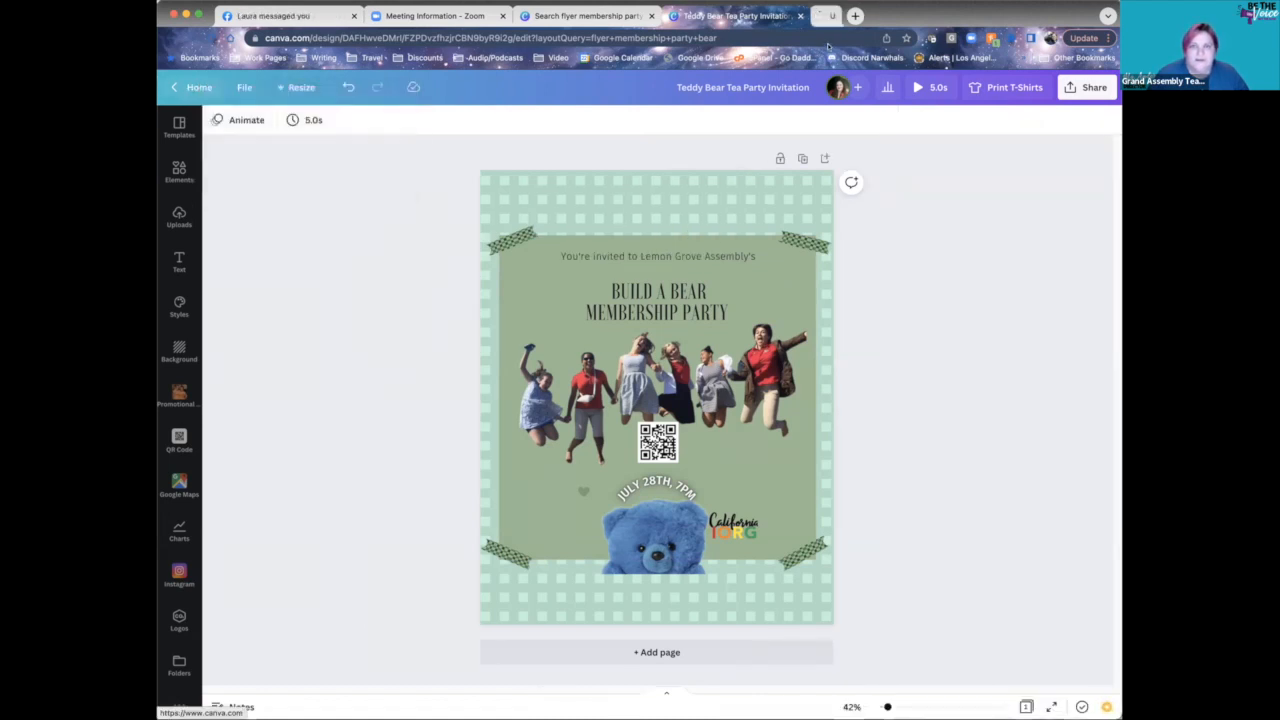
{"action": "left_click", "coordinate": [838, 16]}
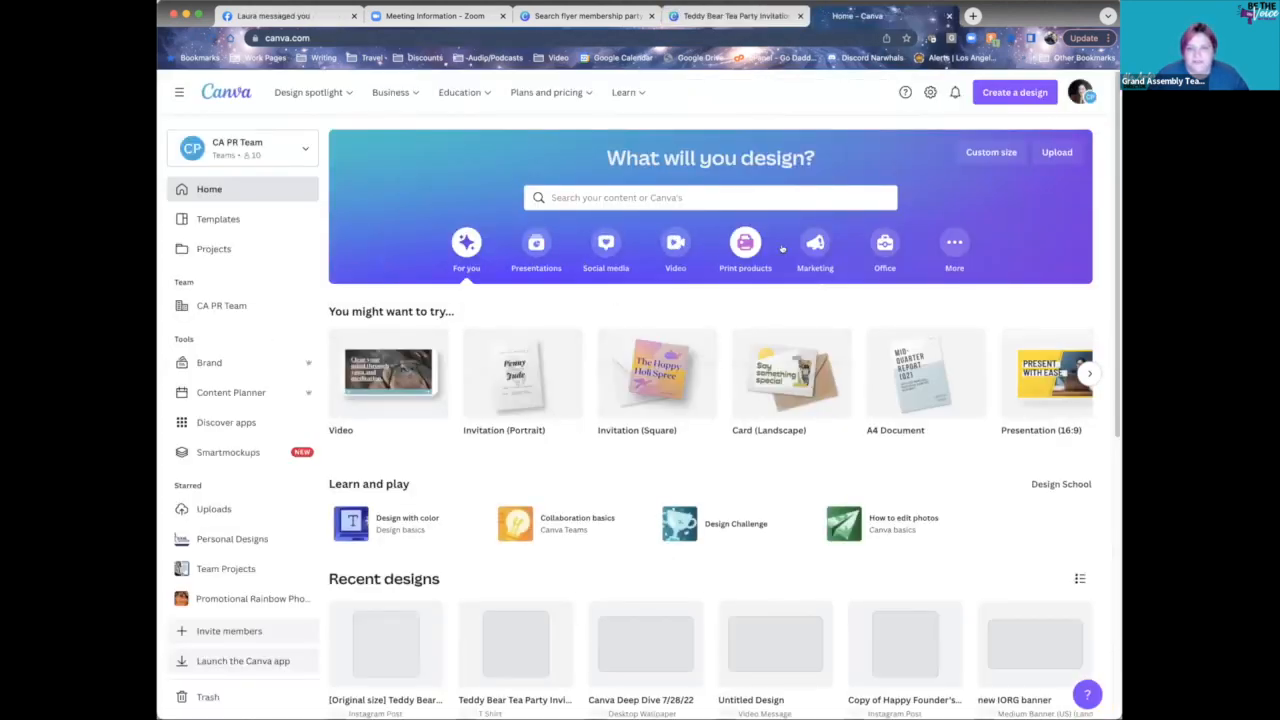
{"action": "left_click", "coordinate": [745, 244]}
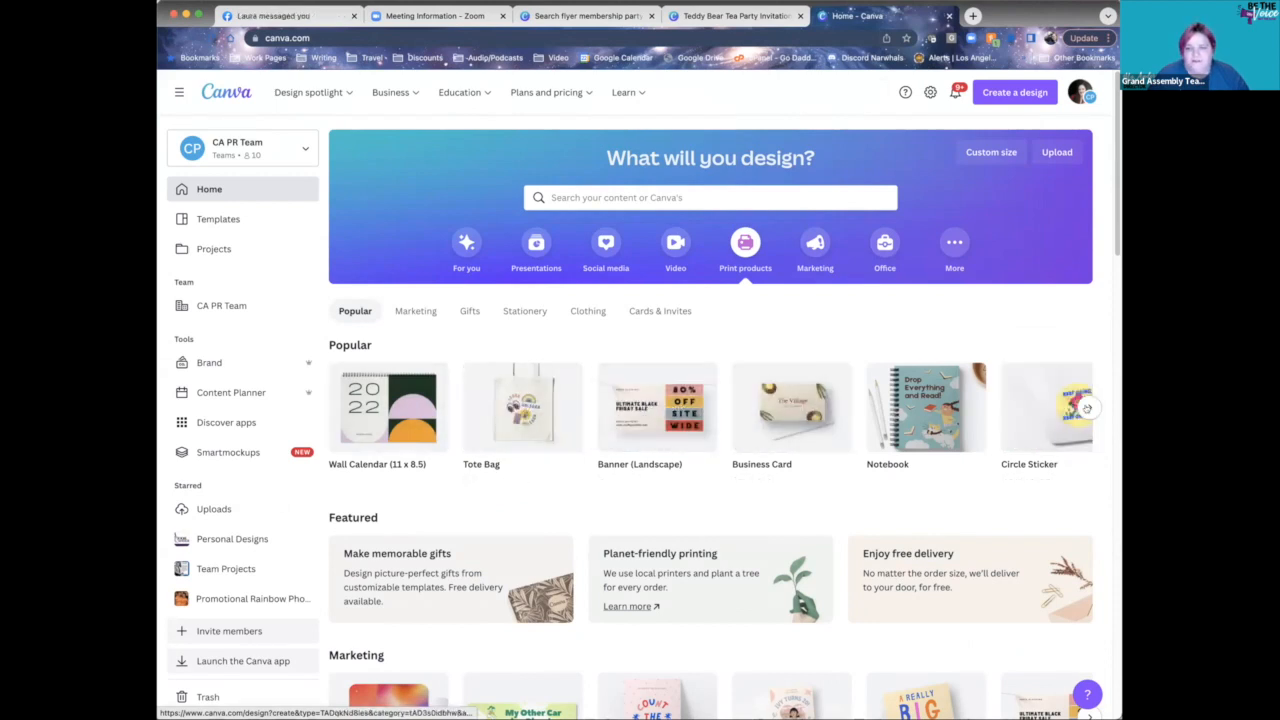
- Browse the popular print products carousel and create a blank Notebook design
{"action": "left_click", "coordinate": [1088, 408]}
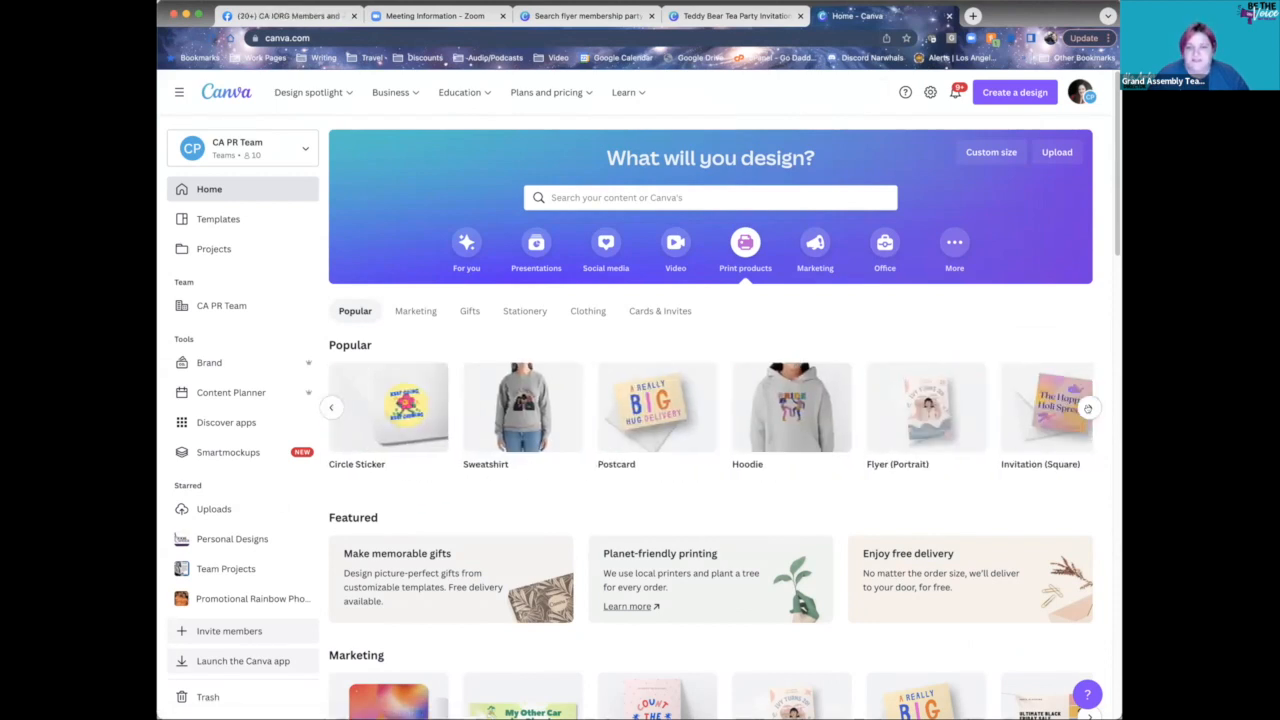
{"action": "left_click", "coordinate": [1088, 408]}
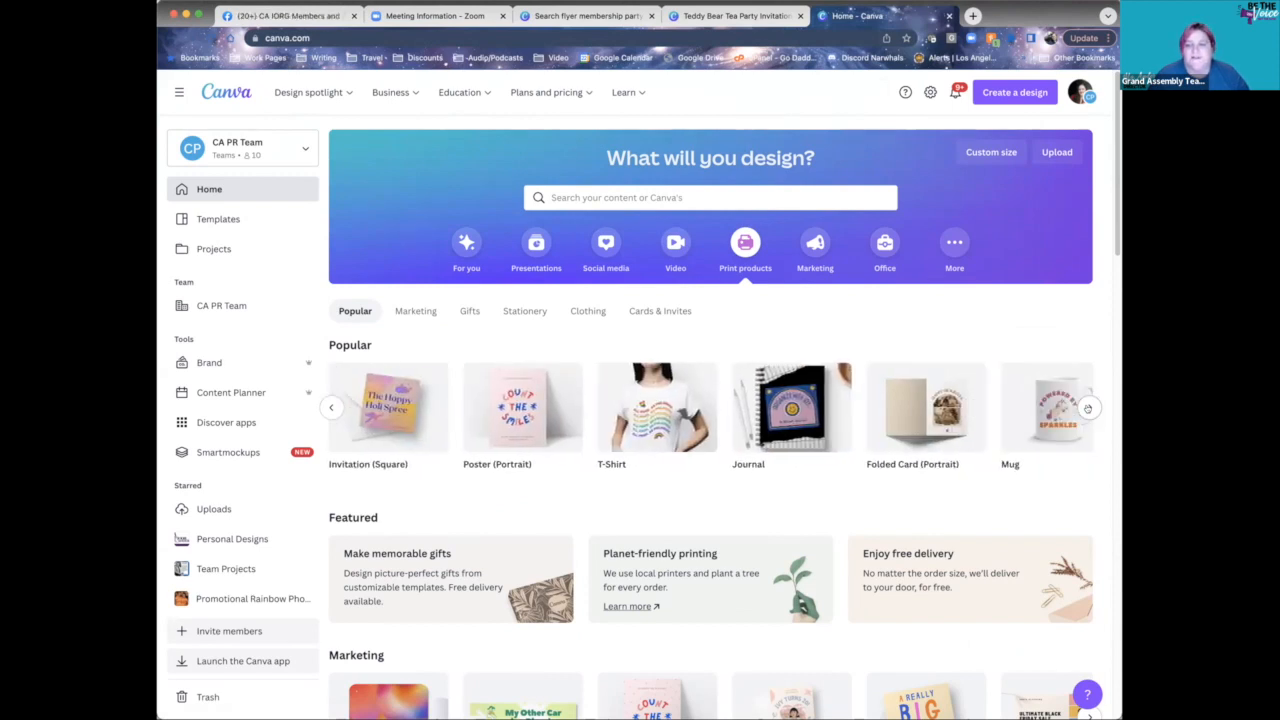
{"action": "left_click", "coordinate": [1088, 408]}
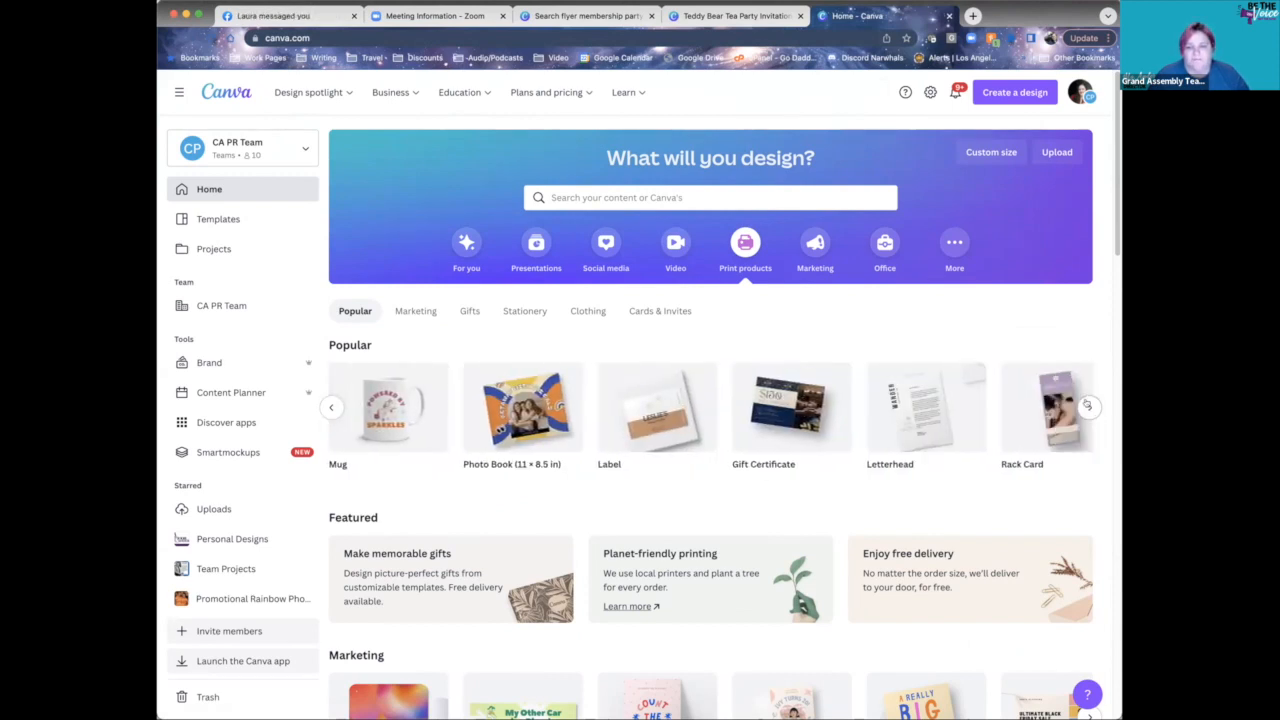
{"action": "left_click", "coordinate": [1088, 405]}
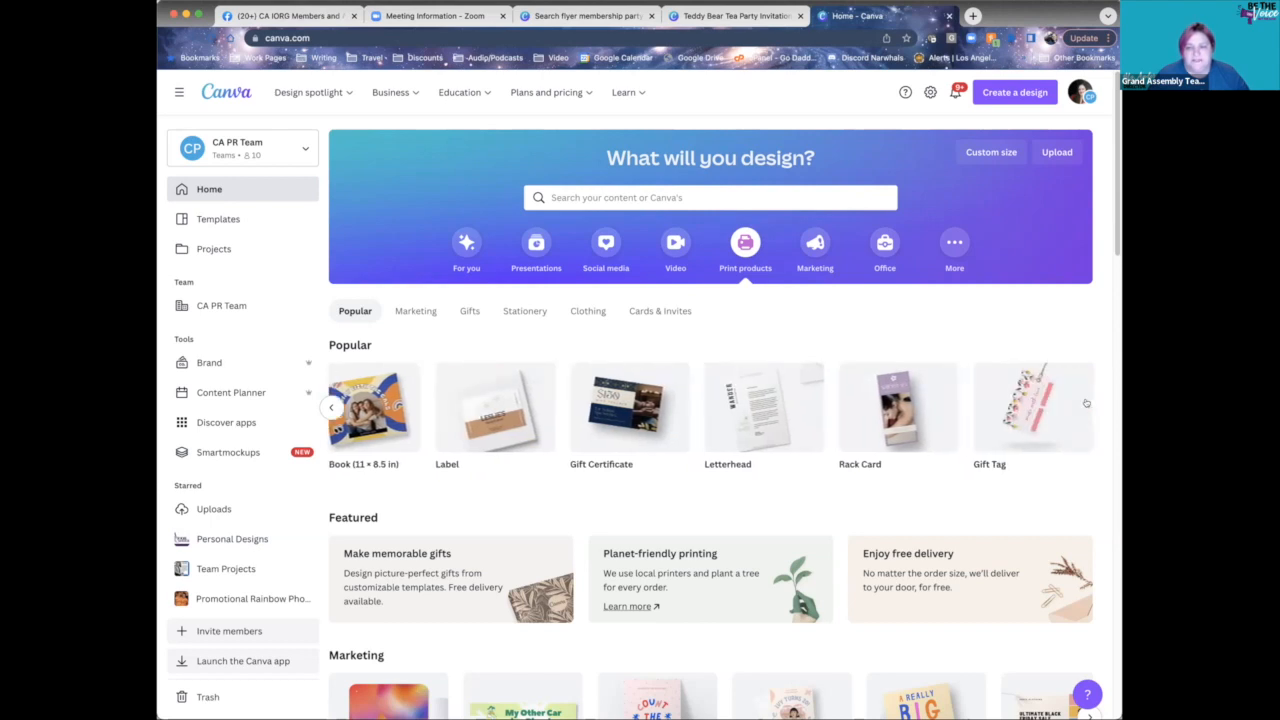
{"action": "left_click", "coordinate": [330, 406]}
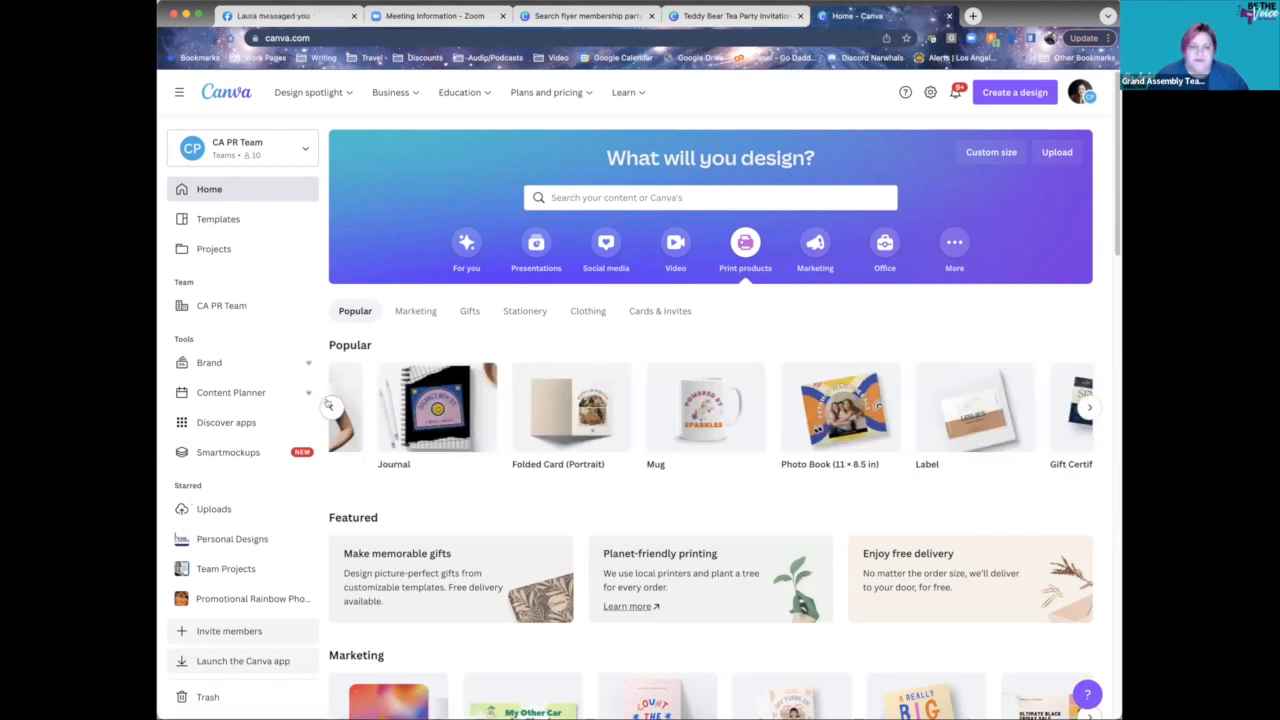
{"action": "left_click", "coordinate": [328, 404]}
{"action": "left_click", "coordinate": [328, 404]}
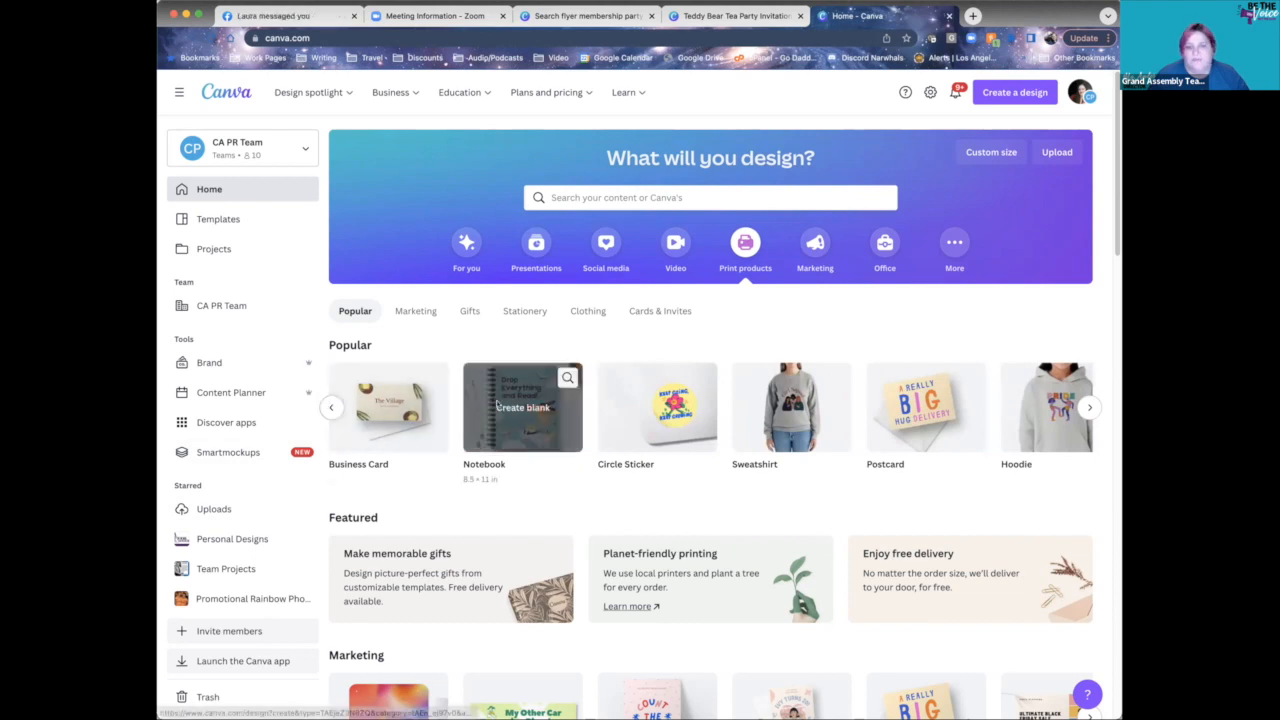
{"action": "left_click", "coordinate": [547, 430]}
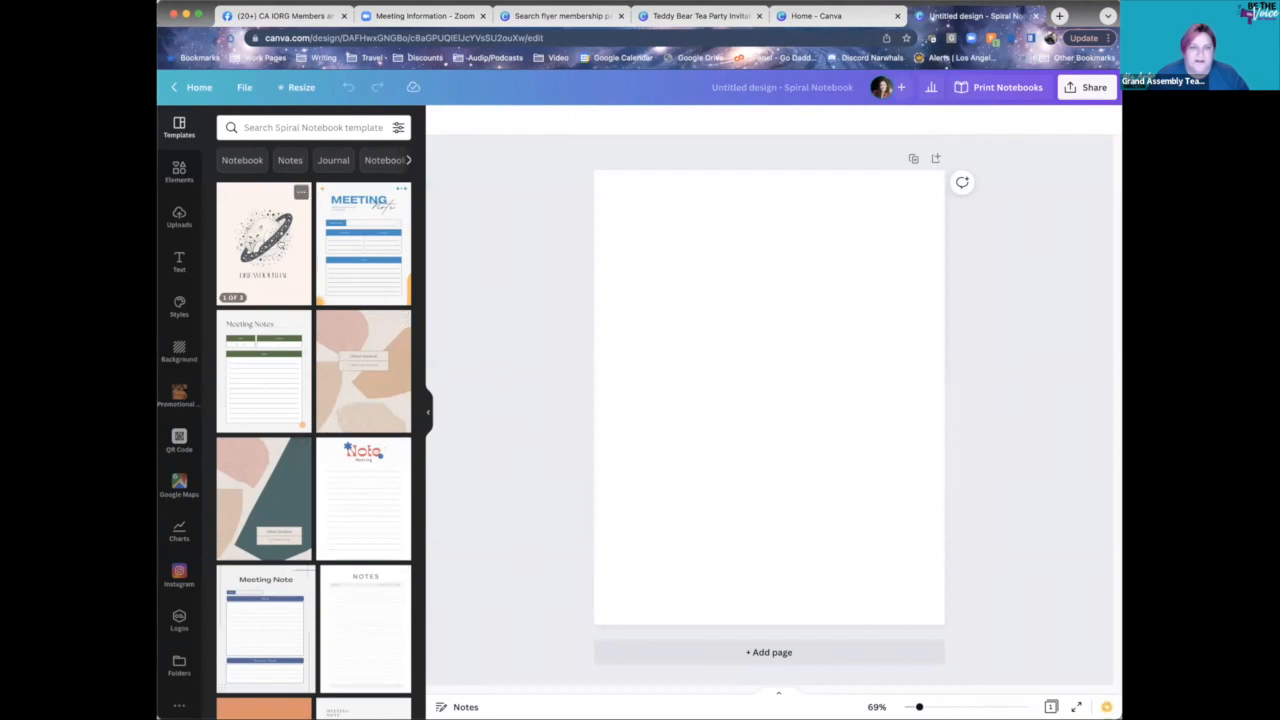
- Apply the cat Dream Journal cover and retitle it 'RAINBOW JOURNEL'
{"action": "left_click", "coordinate": [280, 252]}
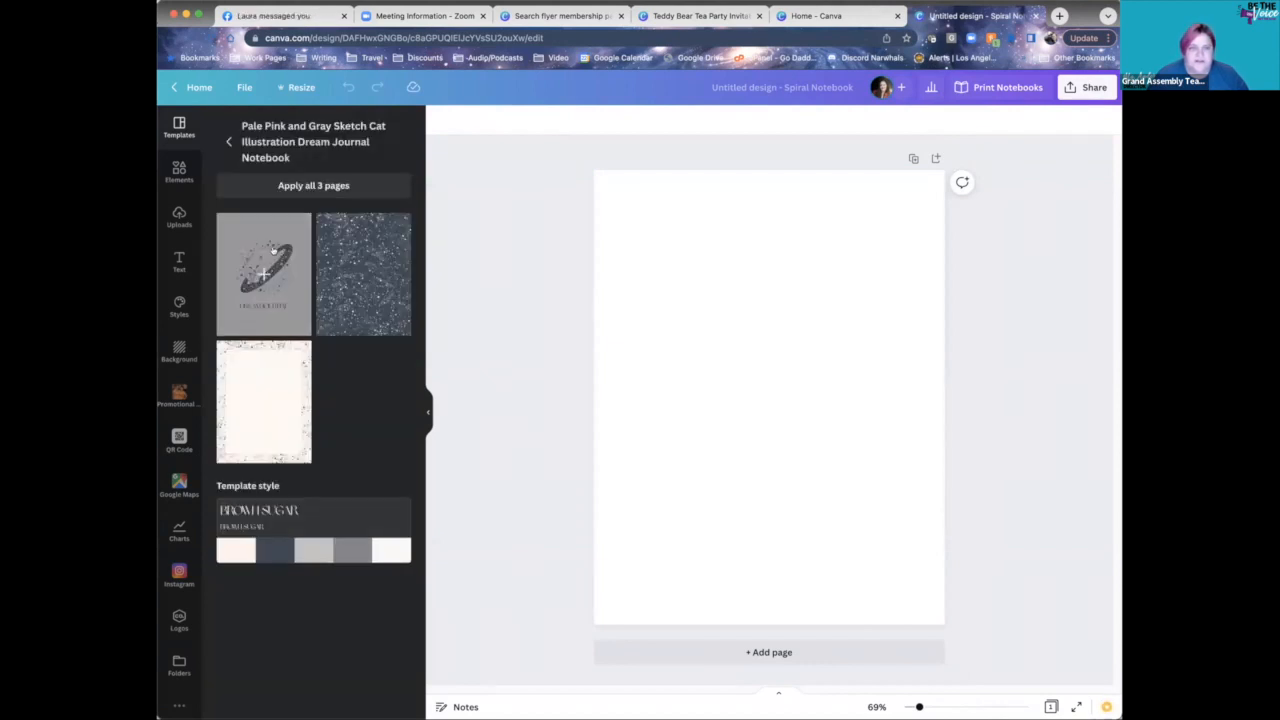
{"action": "left_click", "coordinate": [272, 250]}
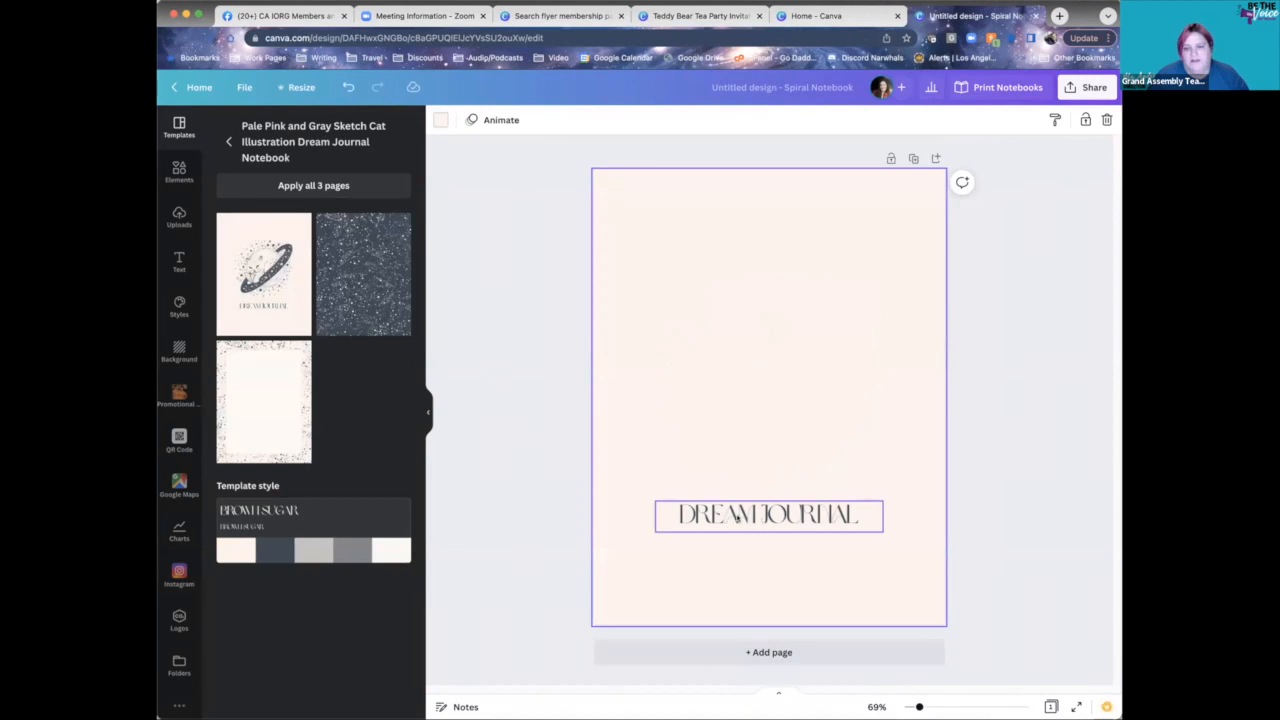
{"action": "double_click", "coordinate": [736, 517]}
{"action": "type", "text": "RAIN"}
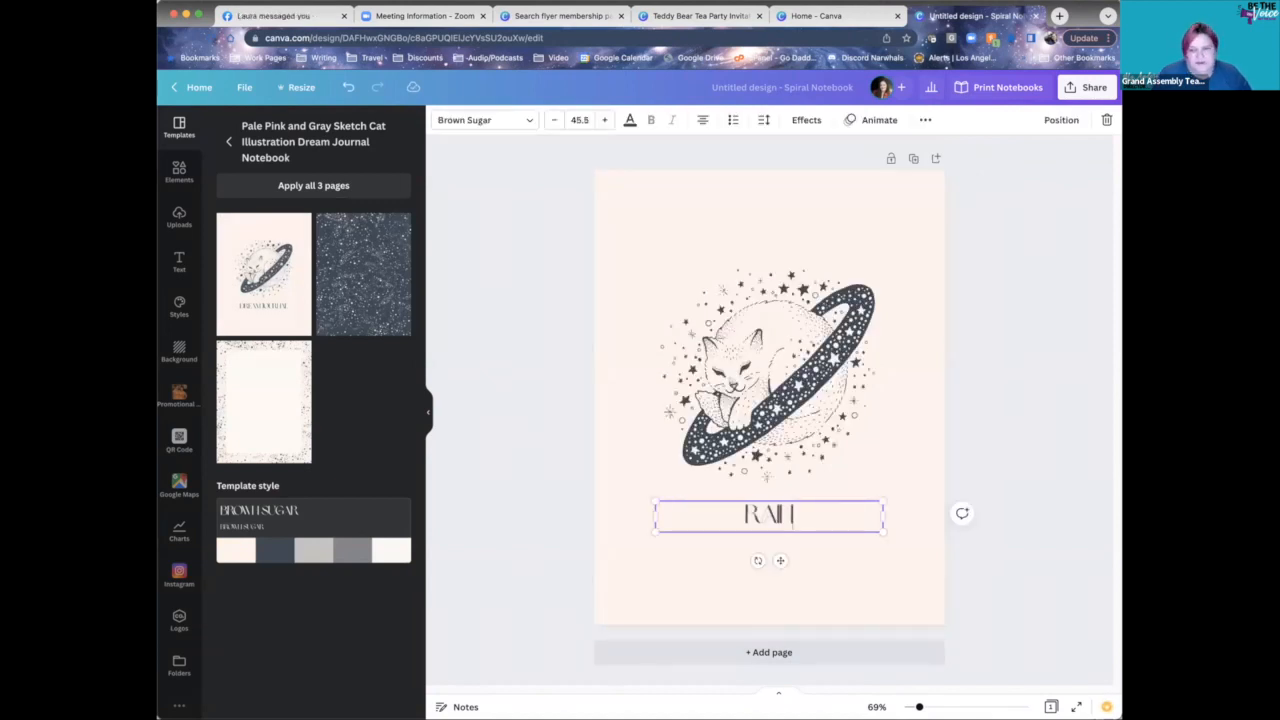
{"action": "type", "text": "BOW JOURNEL"}
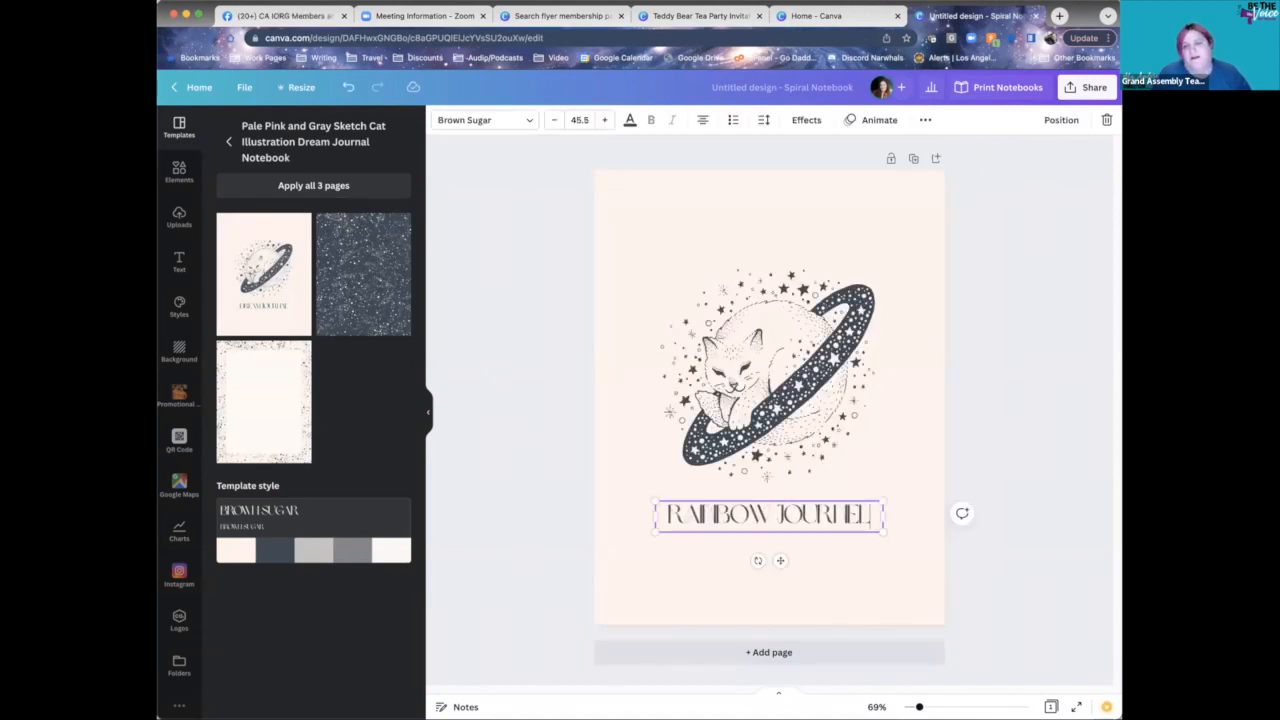
{"action": "left_click", "coordinate": [1025, 250]}
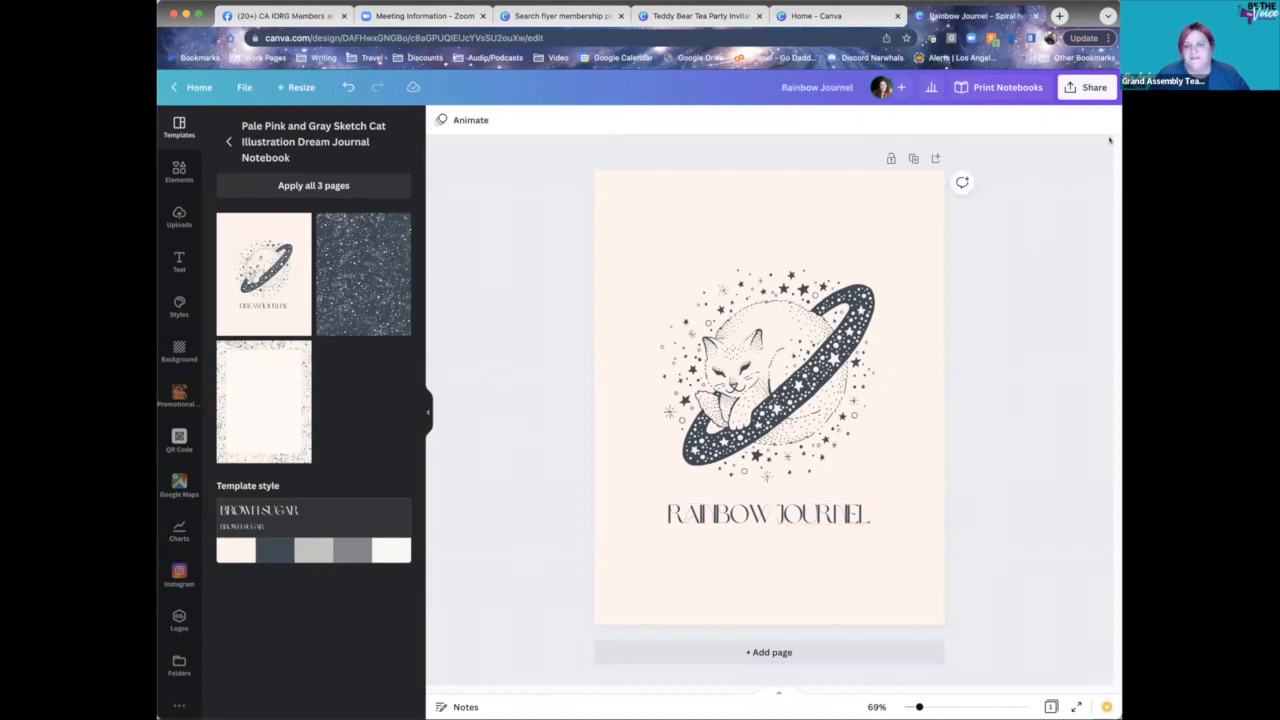
- Look at the notebook's print options, dismiss them, and close the notebook tab
{"action": "left_click", "coordinate": [1070, 89]}
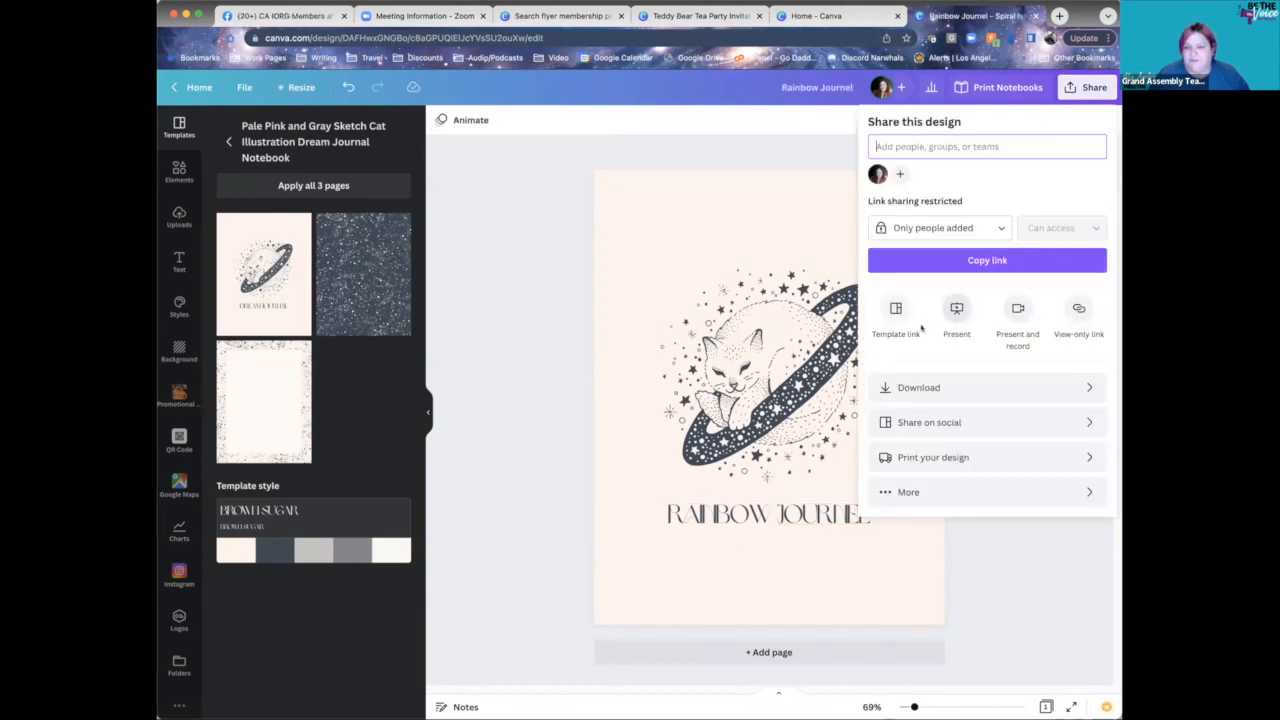
{"action": "left_click", "coordinate": [988, 458]}
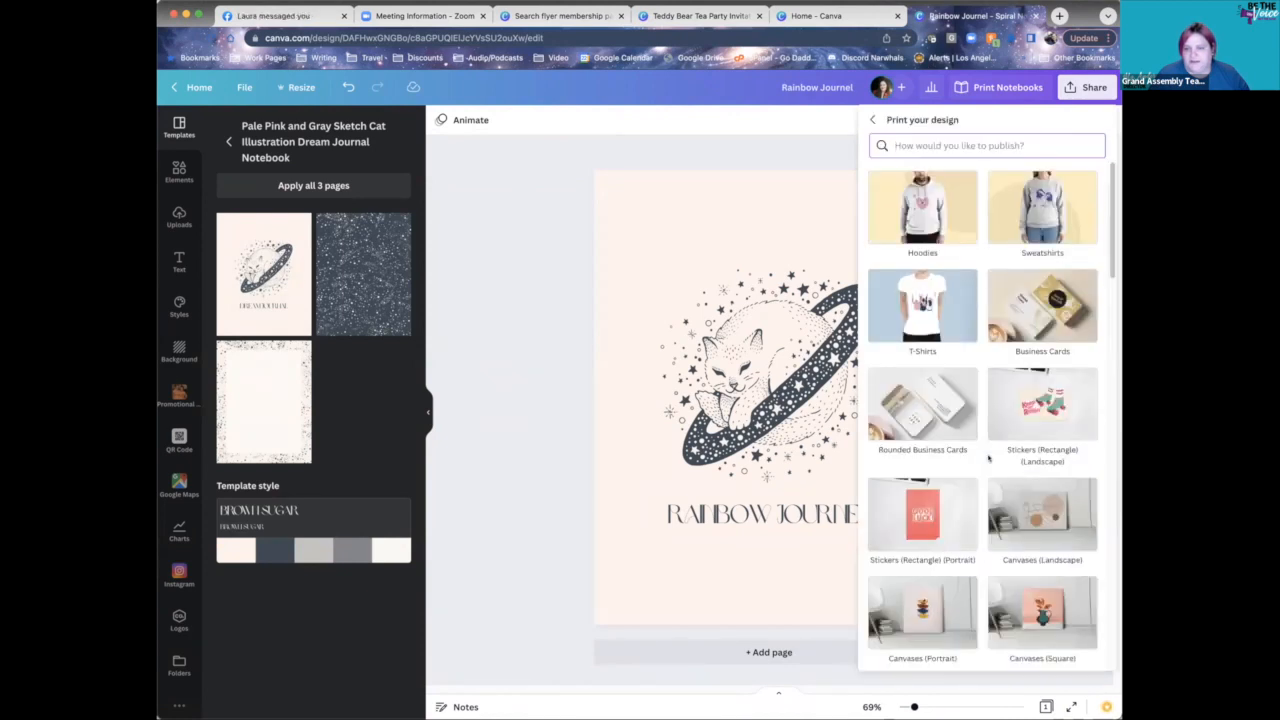
{"action": "left_click", "coordinate": [523, 161]}
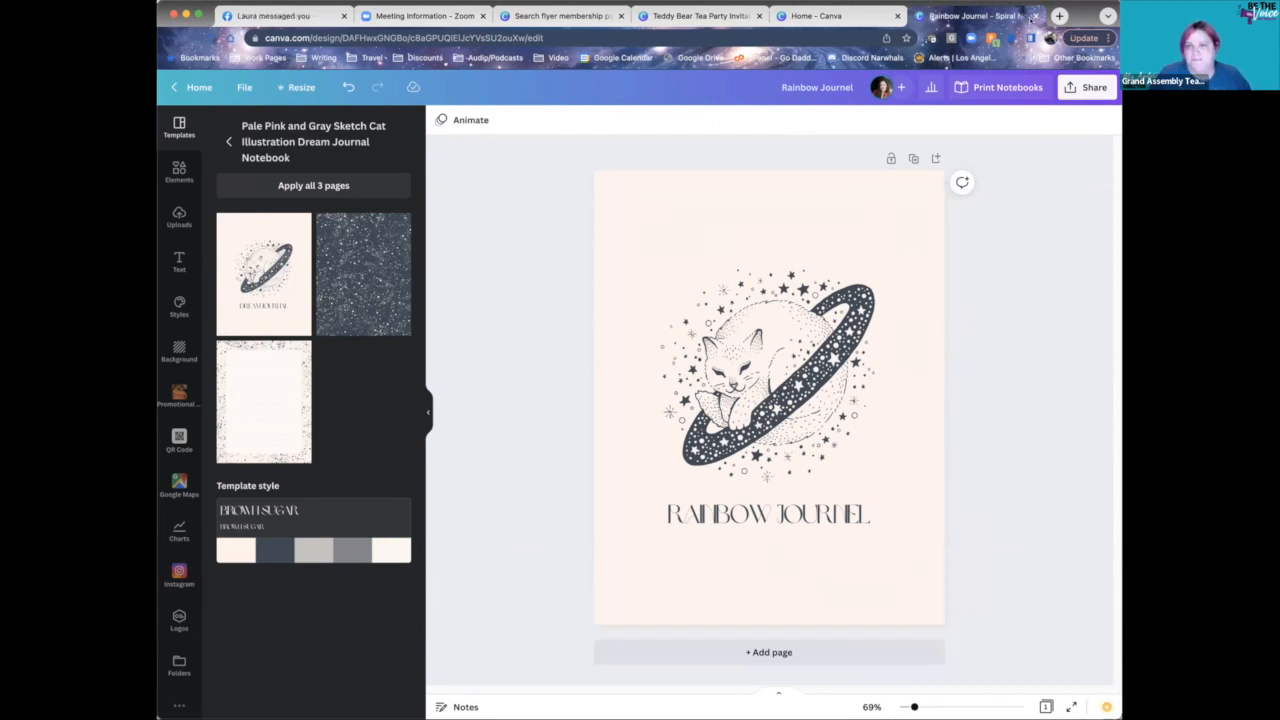
{"action": "left_click", "coordinate": [1035, 16]}
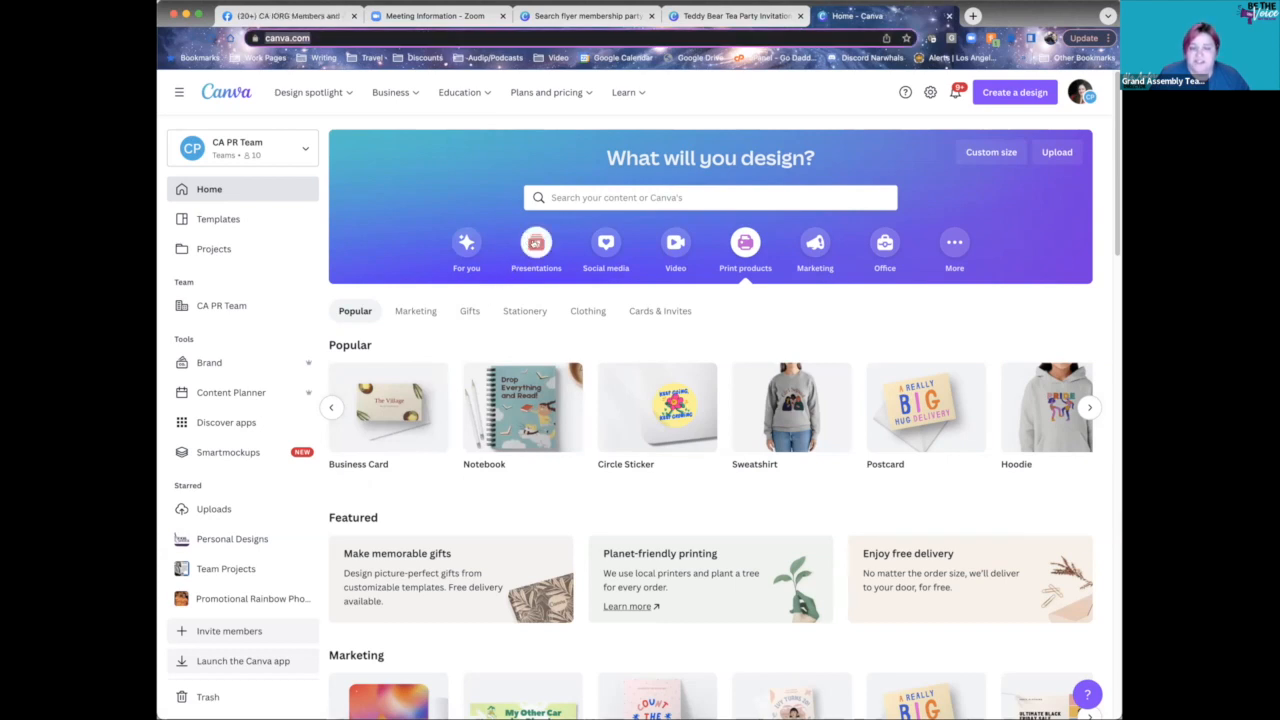
- Search Presentations for 'membership presentation', filter to 4:3, and open the Brand Guidelines template
{"action": "left_click", "coordinate": [536, 244]}
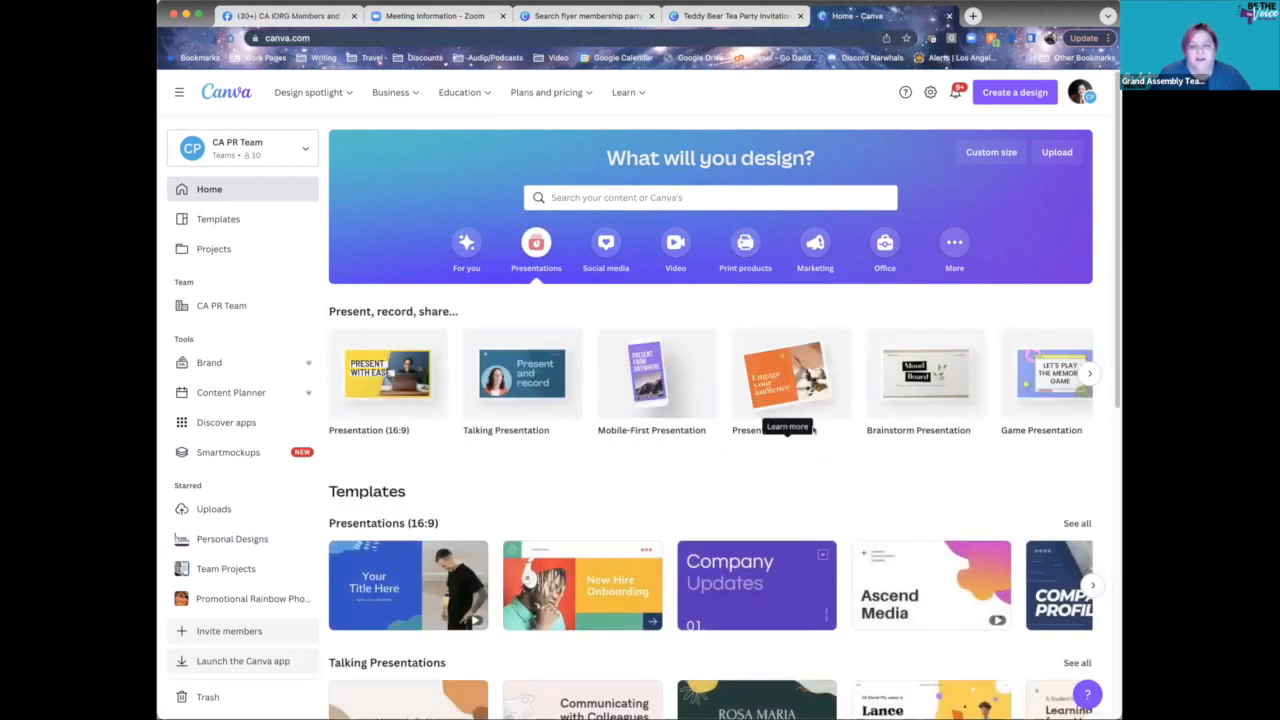
{"action": "scroll", "coordinate": [814, 428], "scroll_direction": "down", "scroll_amount": 3}
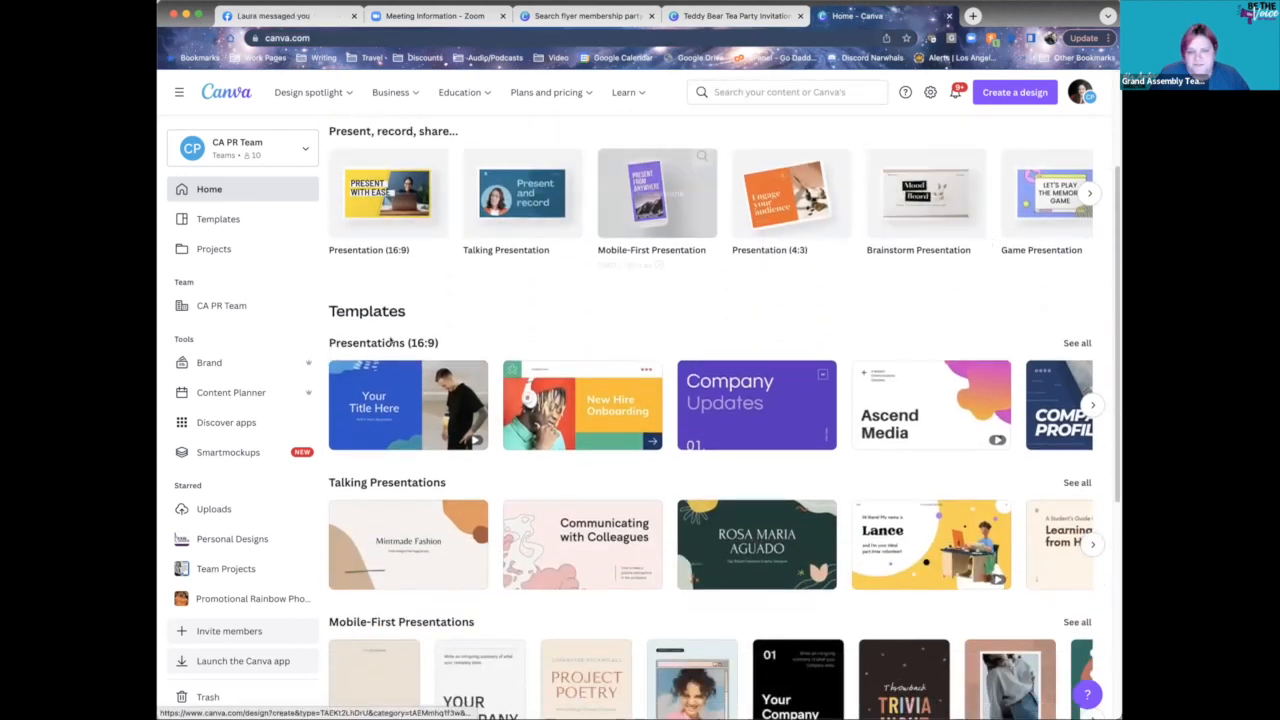
{"action": "scroll", "coordinate": [676, 477], "scroll_direction": "up", "scroll_amount": 3}
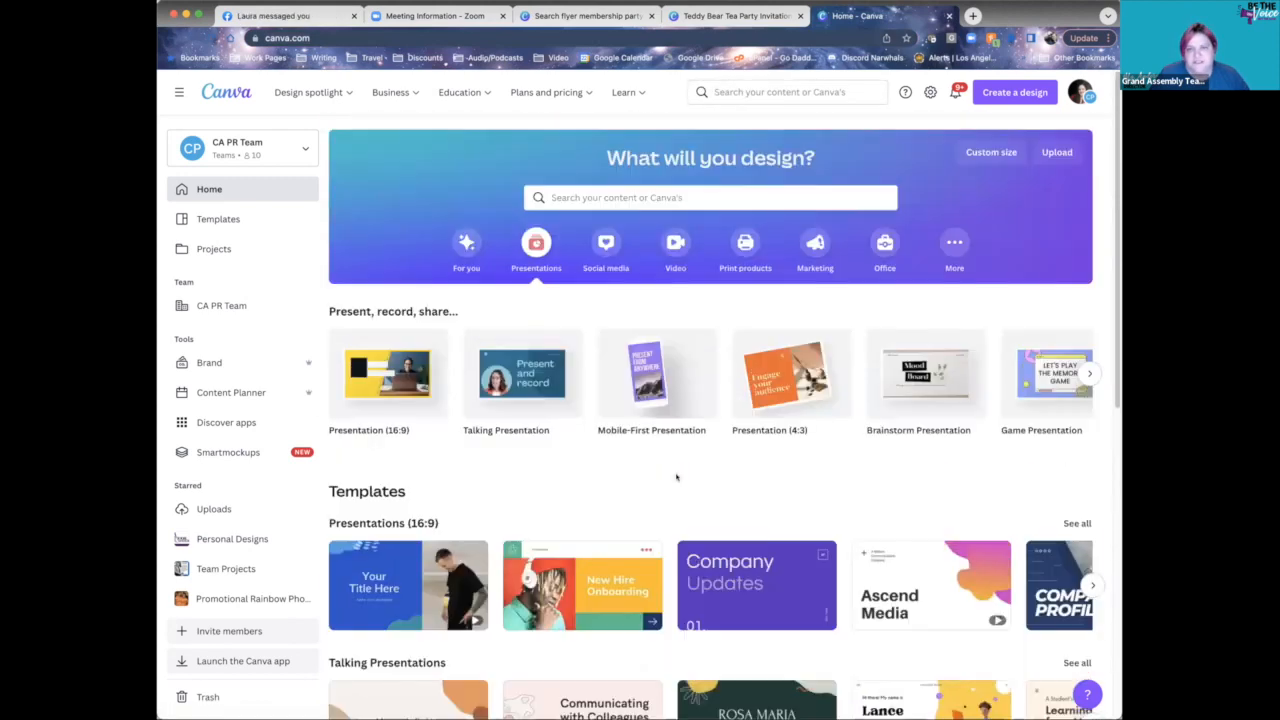
{"action": "left_click", "coordinate": [720, 205]}
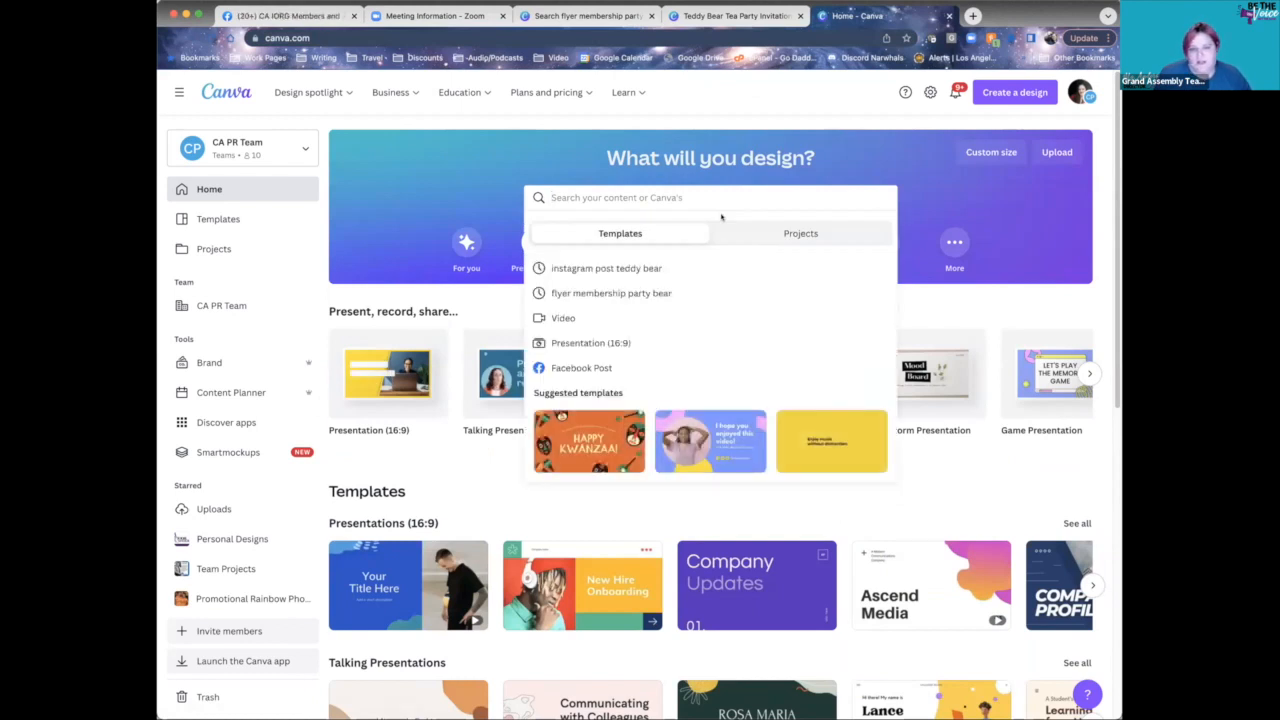
{"action": "type", "text": "membership"}
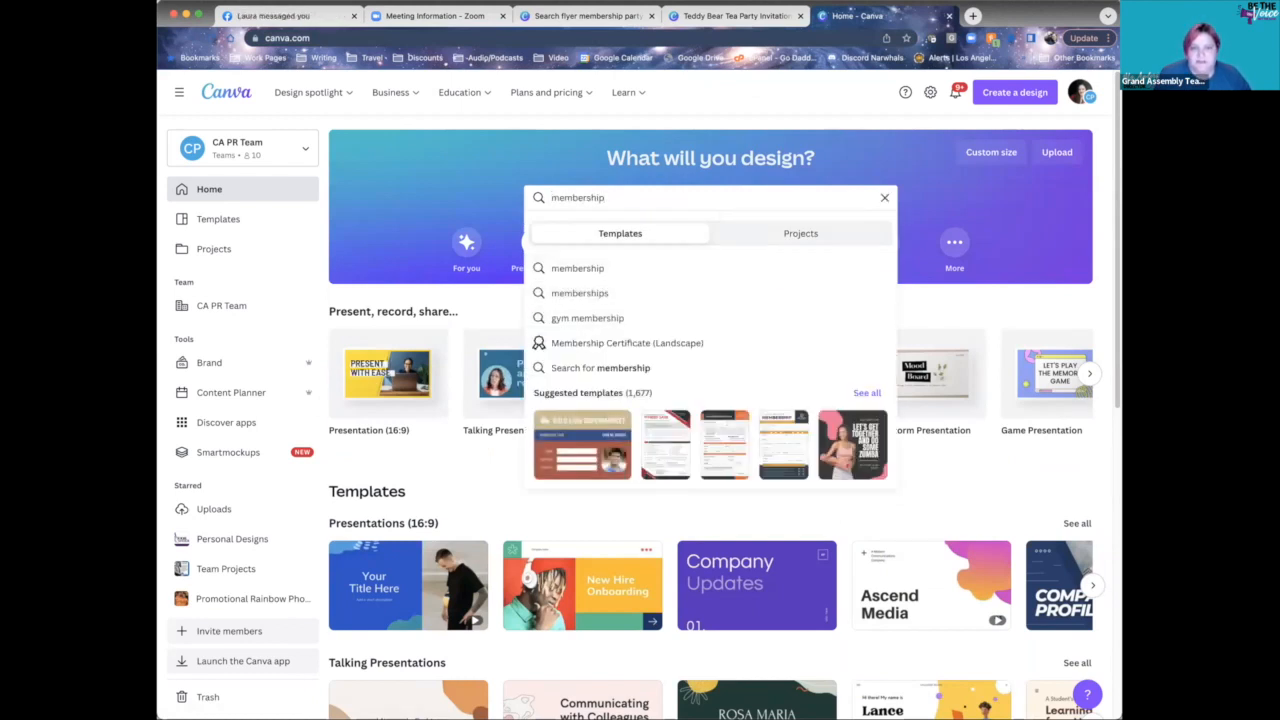
{"action": "type", "text": " presentation"}
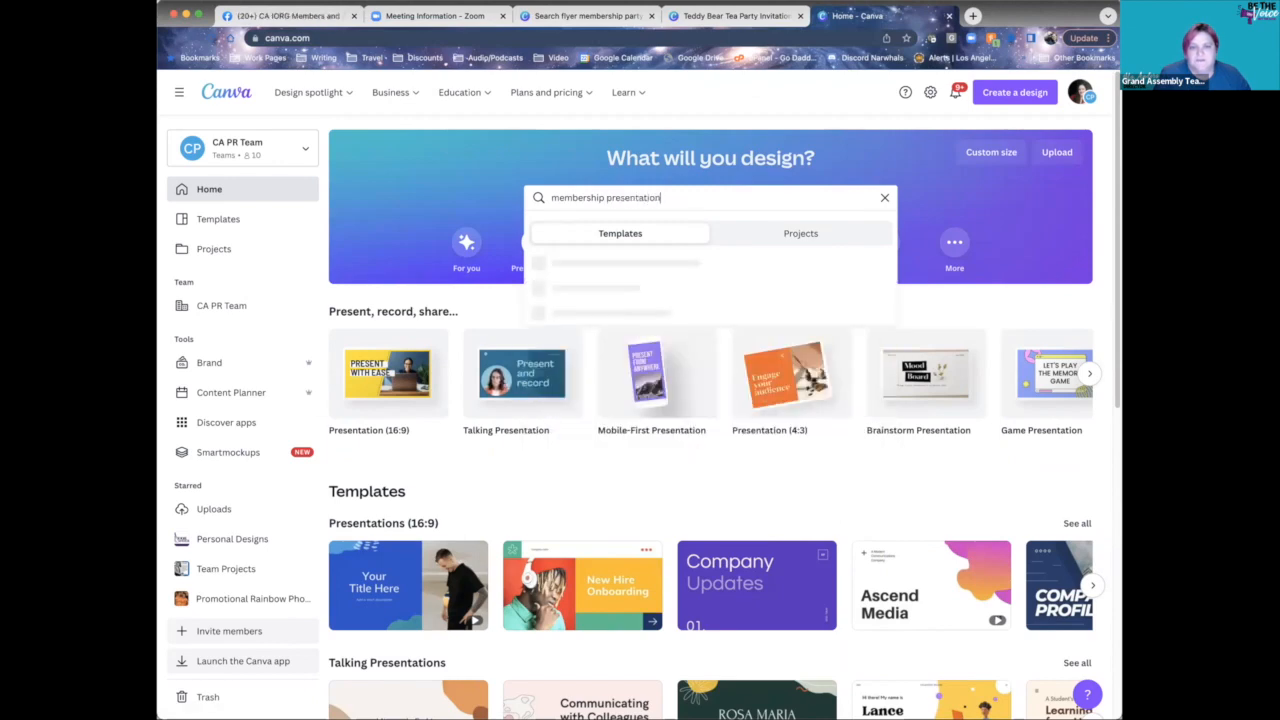
{"action": "key", "text": "Return"}
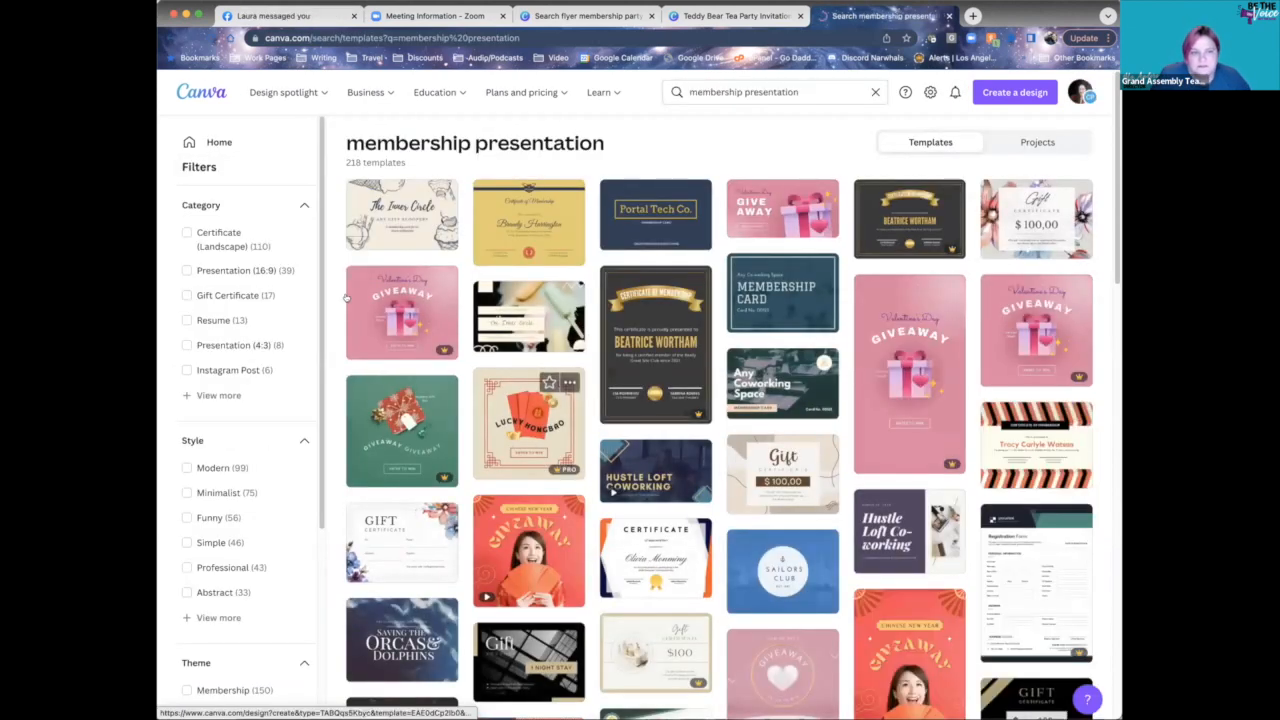
{"action": "scroll", "coordinate": [216, 360], "scroll_direction": "down", "scroll_amount": 1}
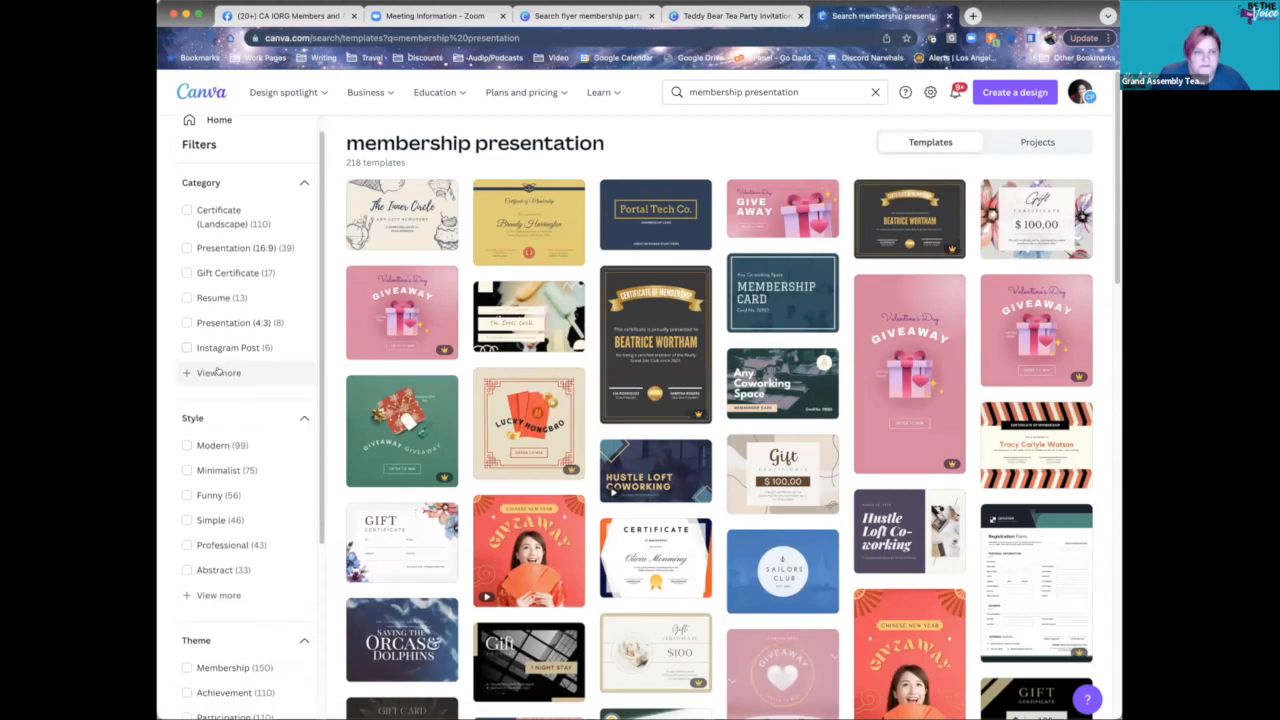
{"action": "left_click", "coordinate": [218, 373]}
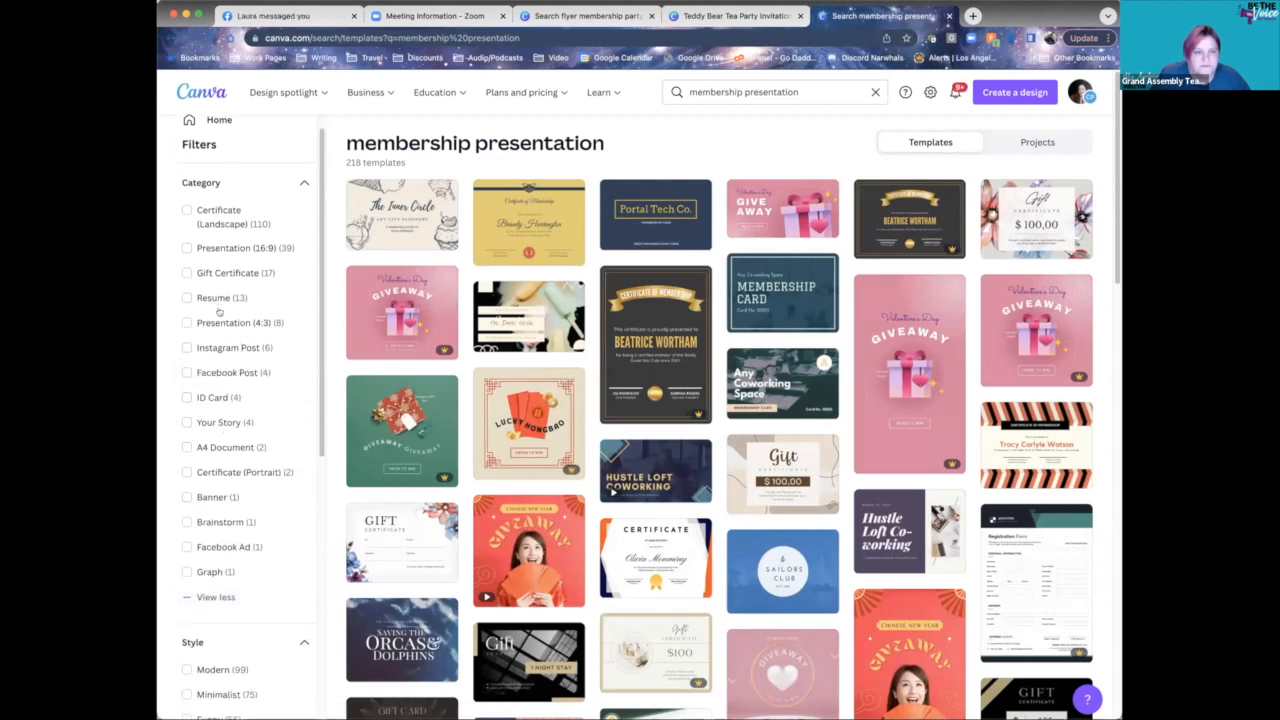
{"action": "left_click", "coordinate": [220, 322]}
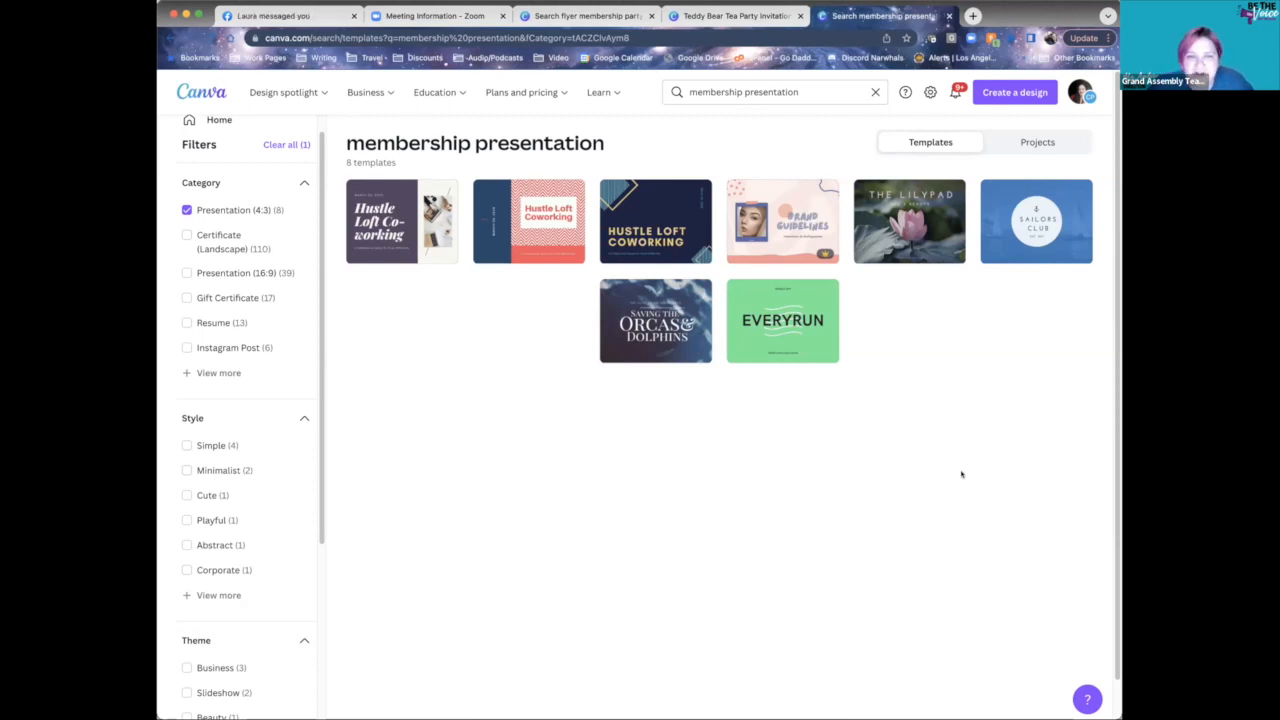
{"action": "left_click", "coordinate": [792, 228]}
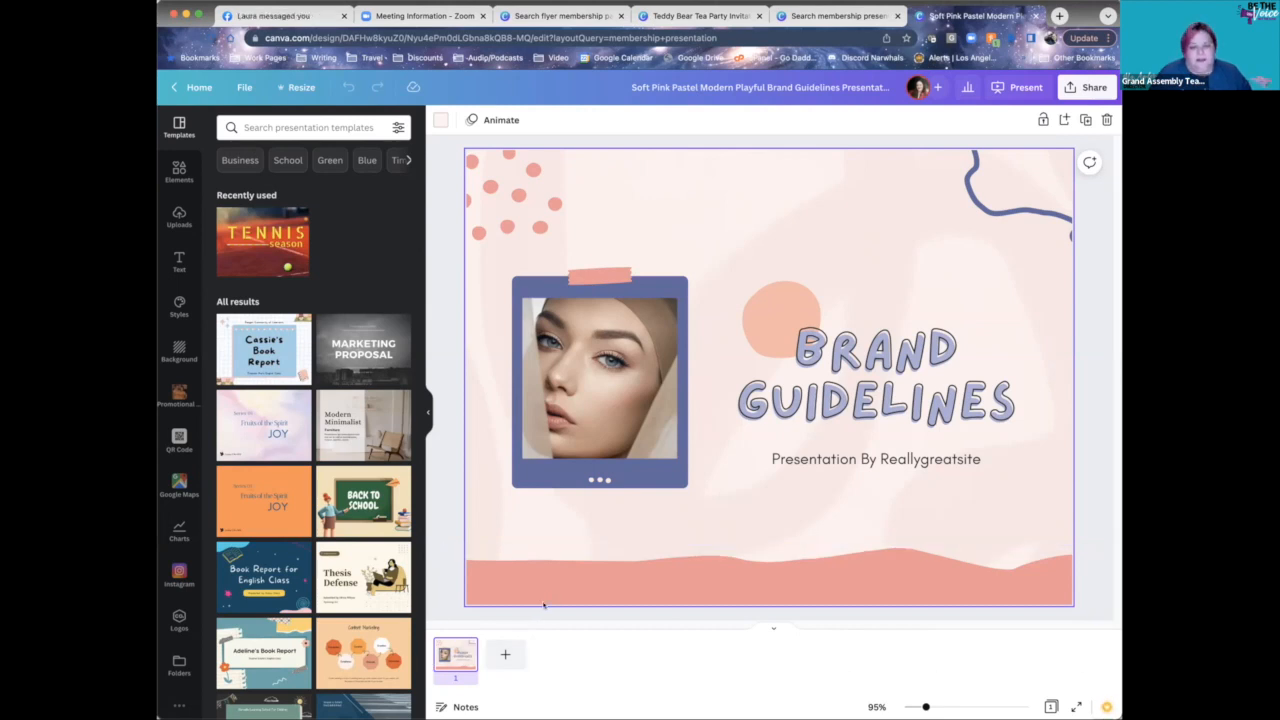
- Apply the Cassie's Book Report title page to the slide
{"action": "left_click", "coordinate": [250, 341]}
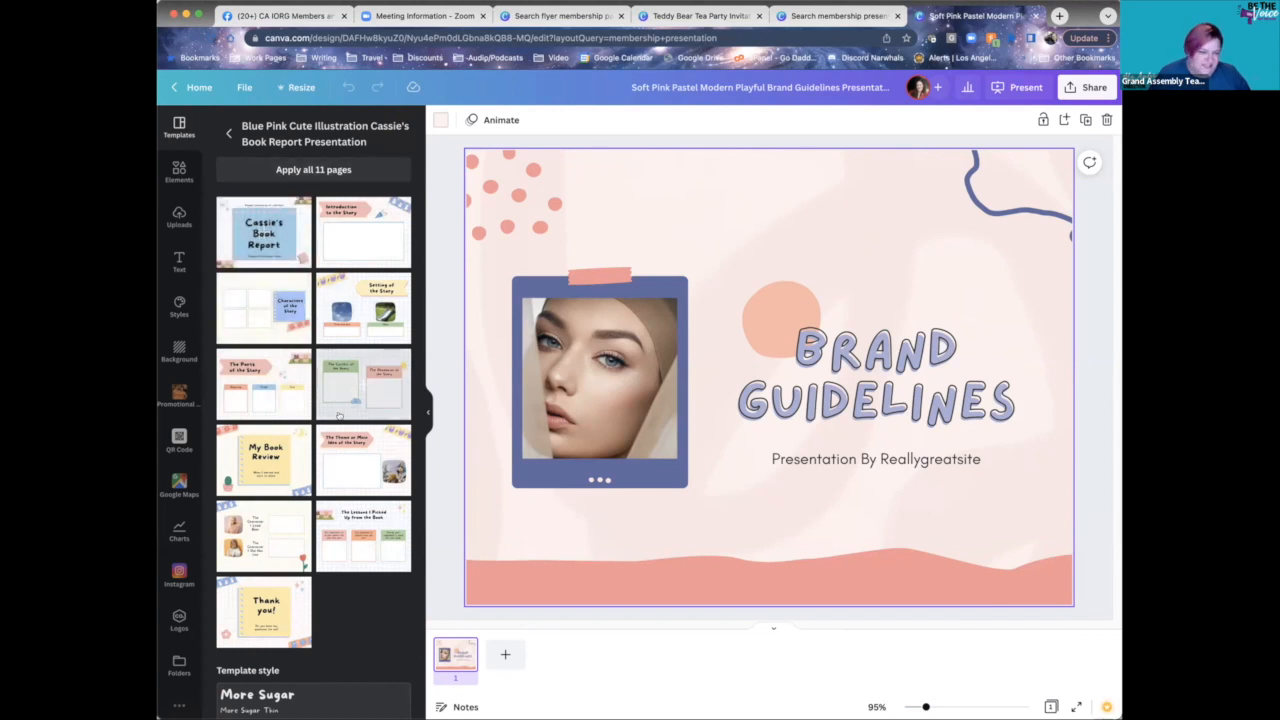
{"action": "scroll", "coordinate": [286, 440], "scroll_direction": "down", "scroll_amount": 1}
{"action": "scroll", "coordinate": [266, 400], "scroll_direction": "up", "scroll_amount": 1}
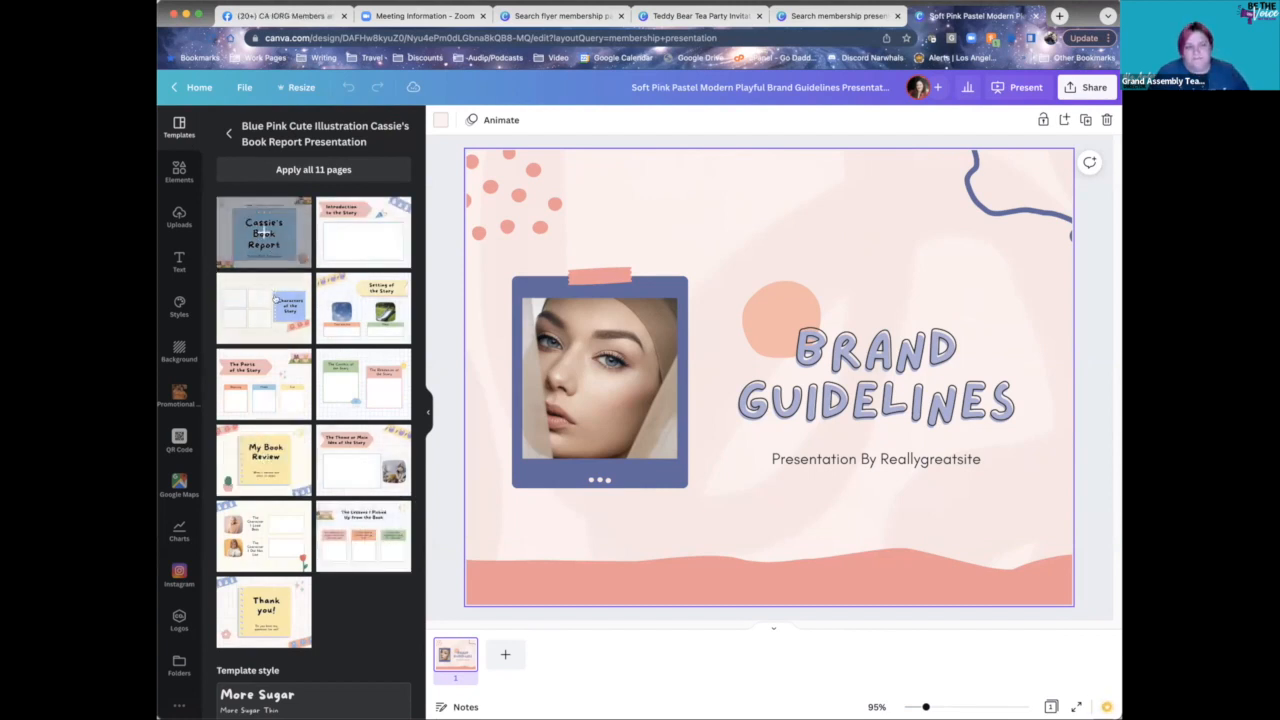
{"action": "left_click", "coordinate": [264, 233]}
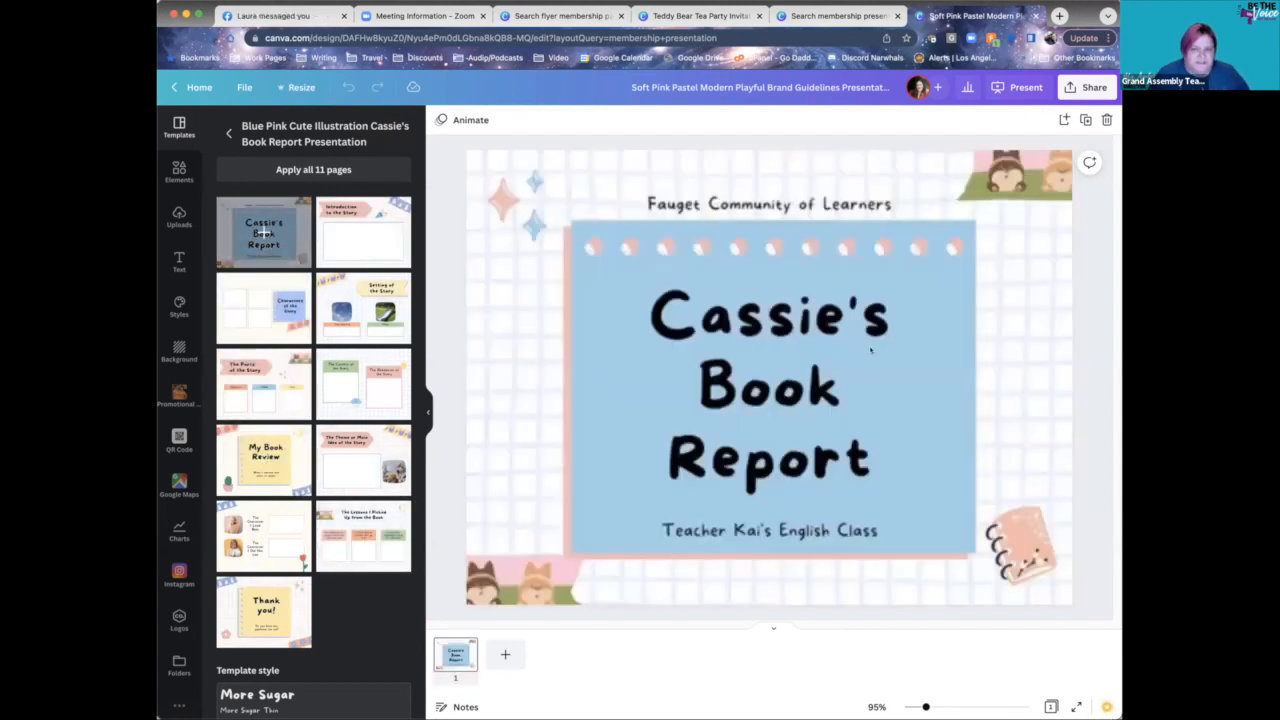
- Retitle the slide 'Rainbow Membership', correcting a typo along the way
{"action": "double_click", "coordinate": [800, 320]}
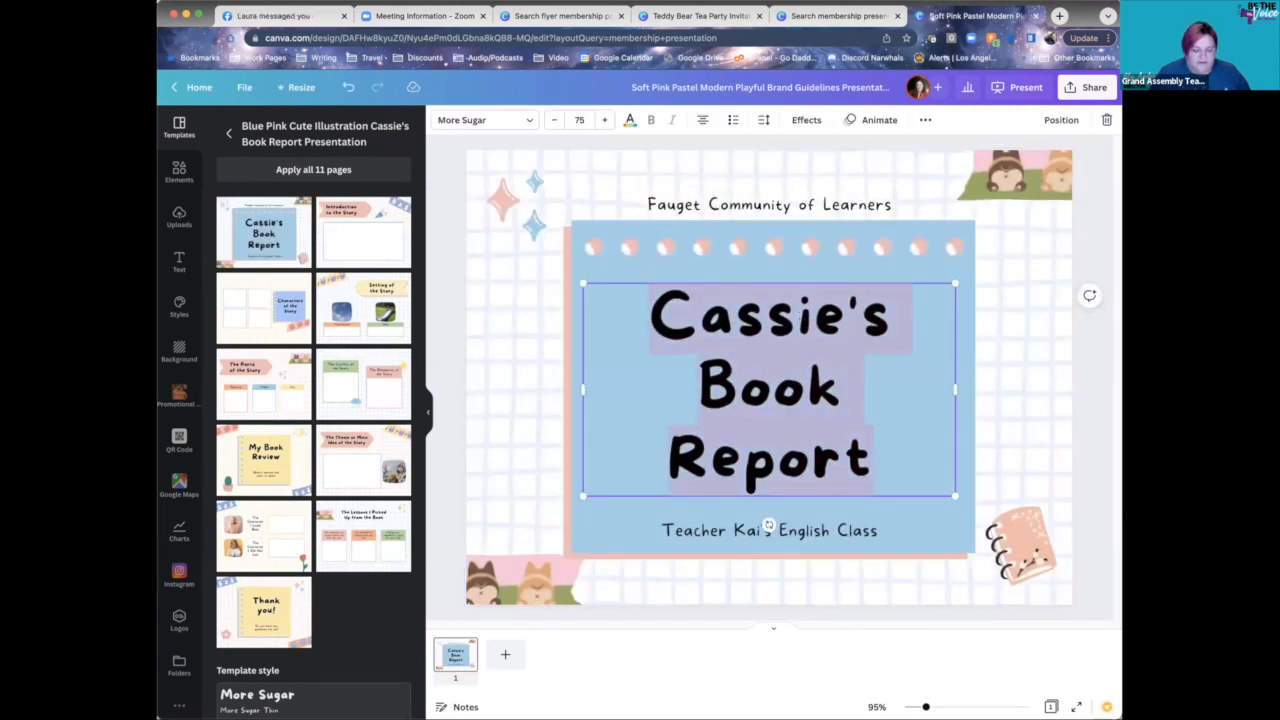
{"action": "type", "text": "Rainbow"}
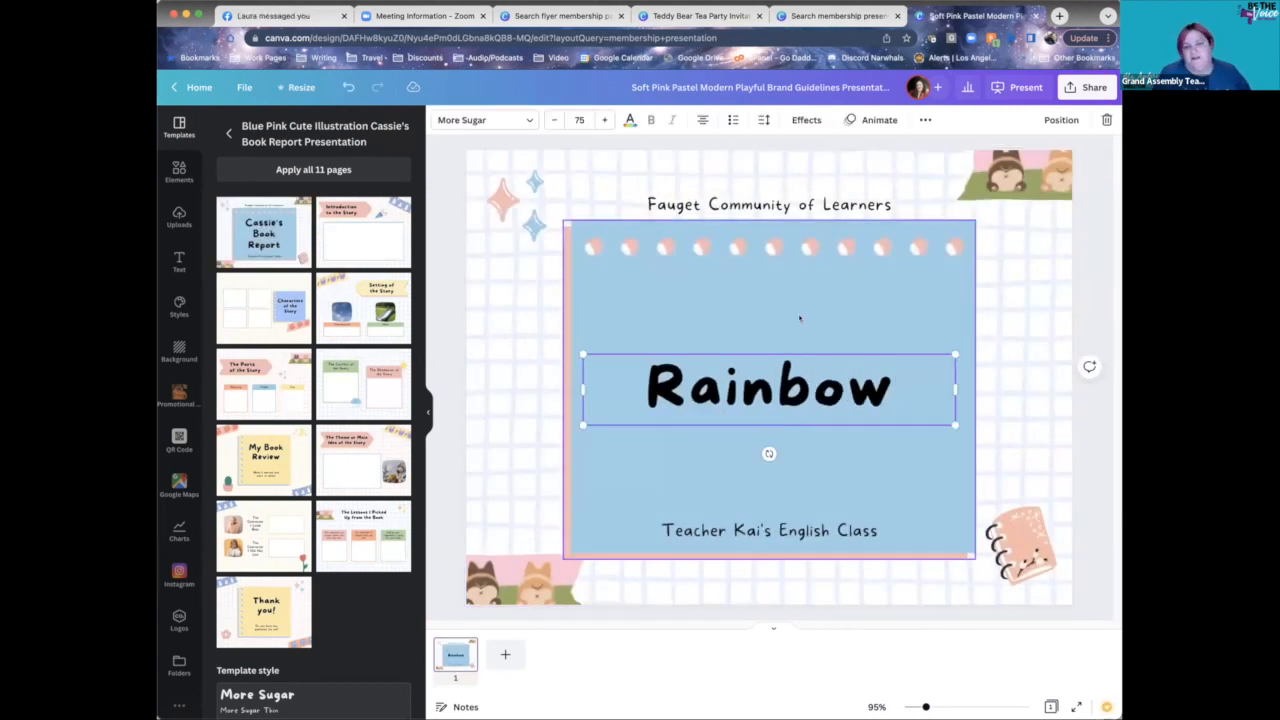
{"action": "type", "text": " Memberszhip"}
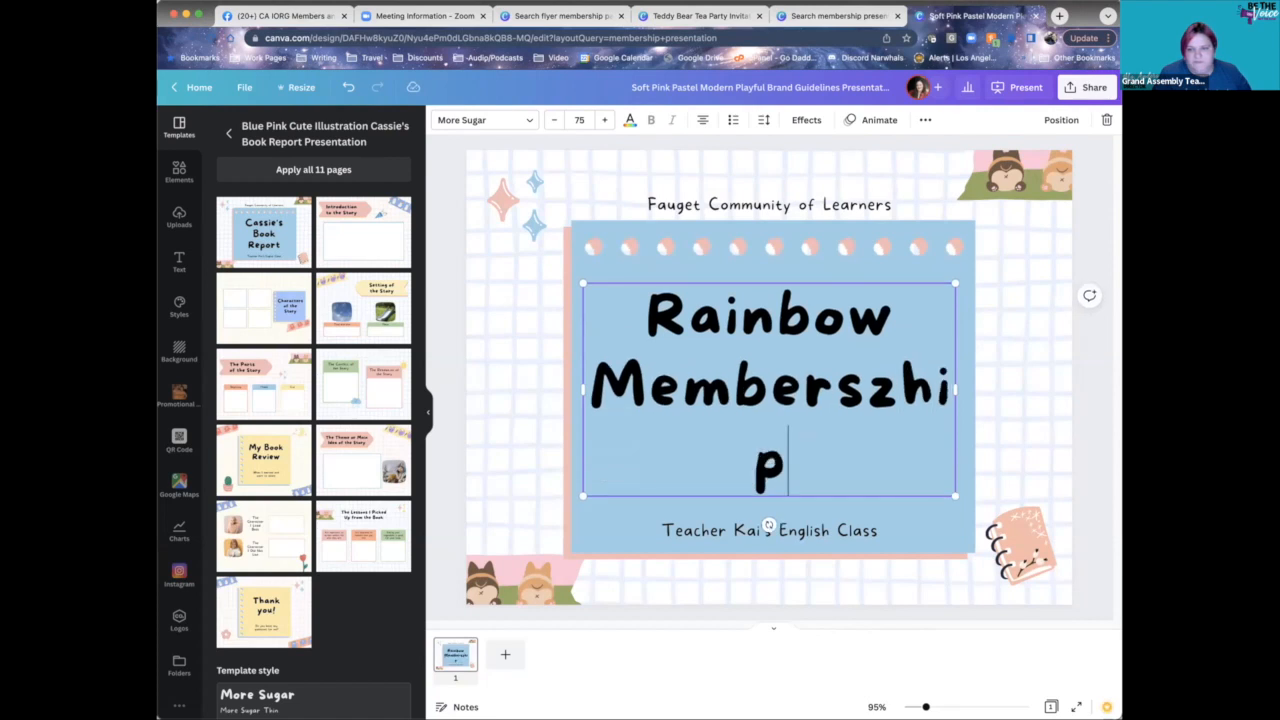
{"action": "key", "text": "BackSpace"}
{"action": "key", "text": "BackSpace"}
{"action": "key", "text": "BackSpace"}
{"action": "key", "text": "BackSpace"}
{"action": "type", "text": "hip"}
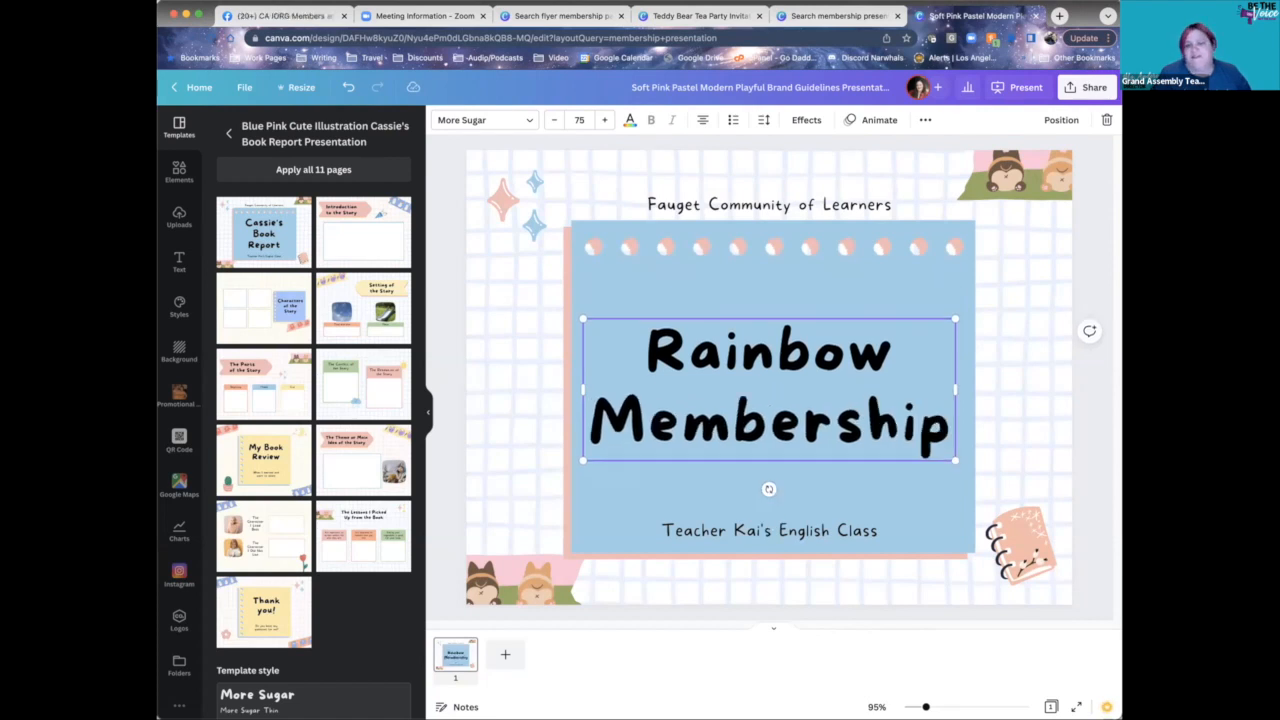
- Add page 2 with the 'The Lessons I Picked Up from the Book' layout, then preview the Back to School template and select the first lesson box
{"action": "left_click", "coordinate": [502, 655]}
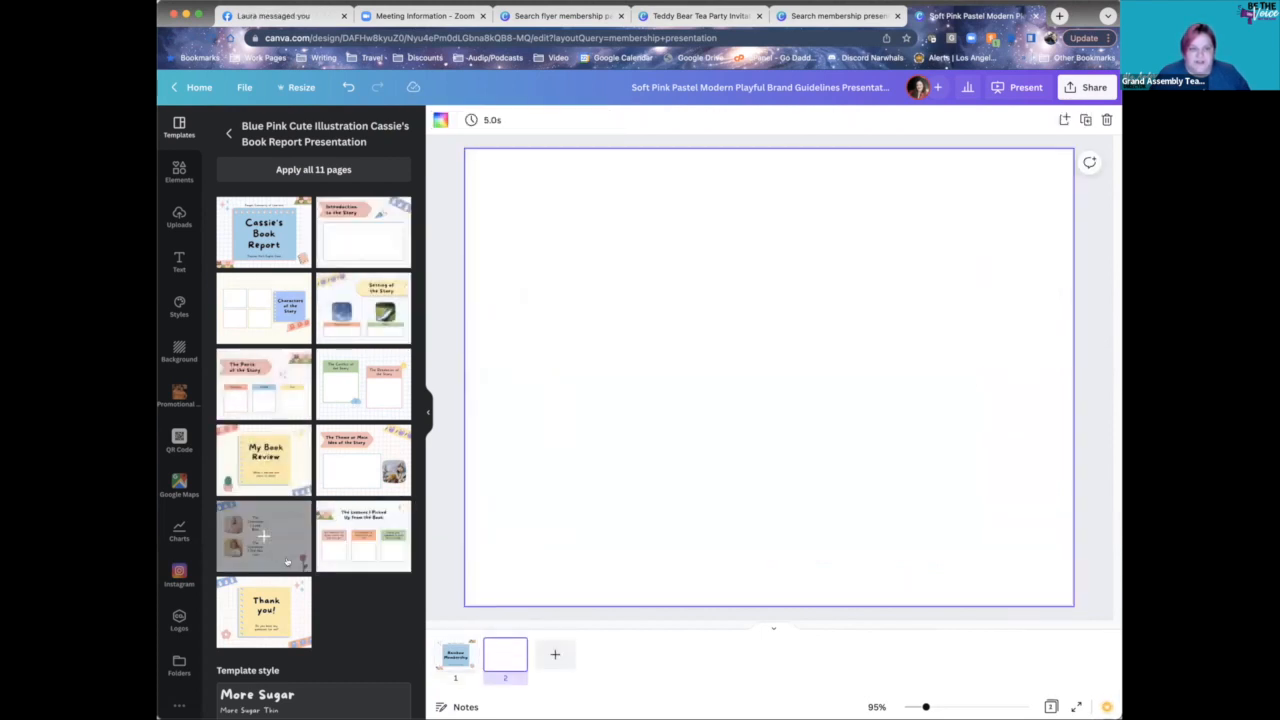
{"action": "left_click", "coordinate": [362, 540]}
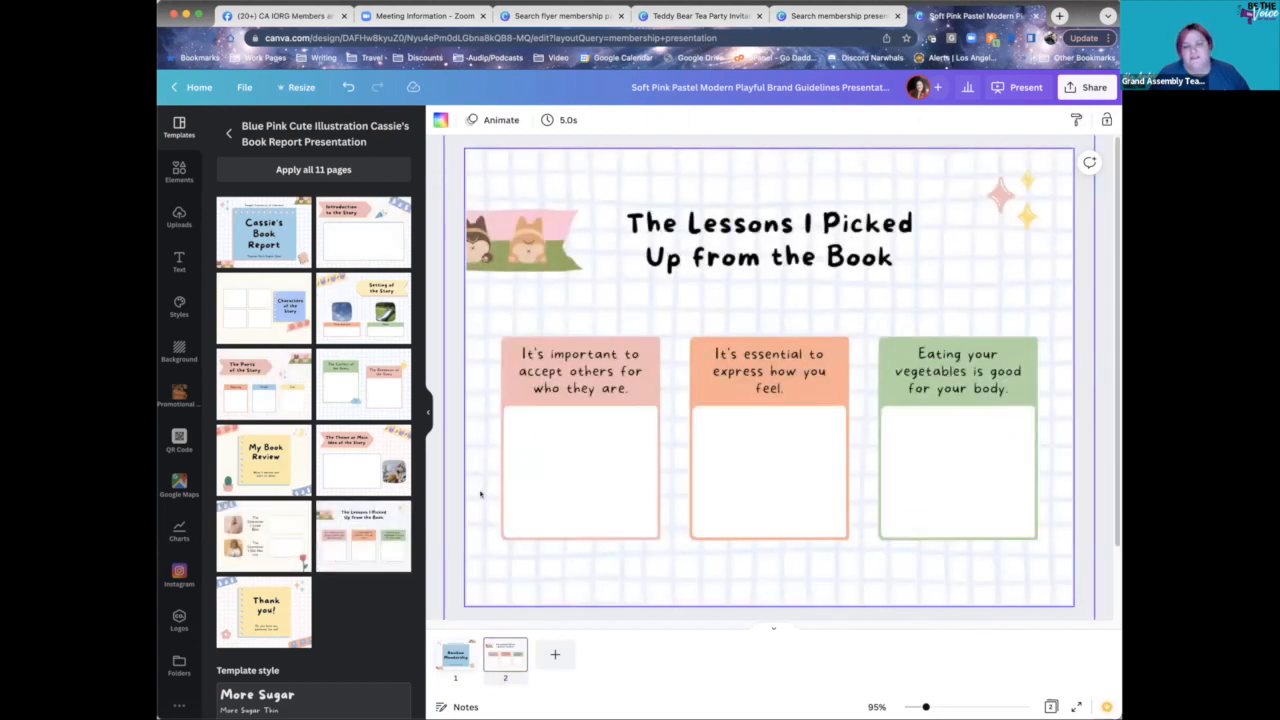
{"action": "left_click", "coordinate": [228, 133]}
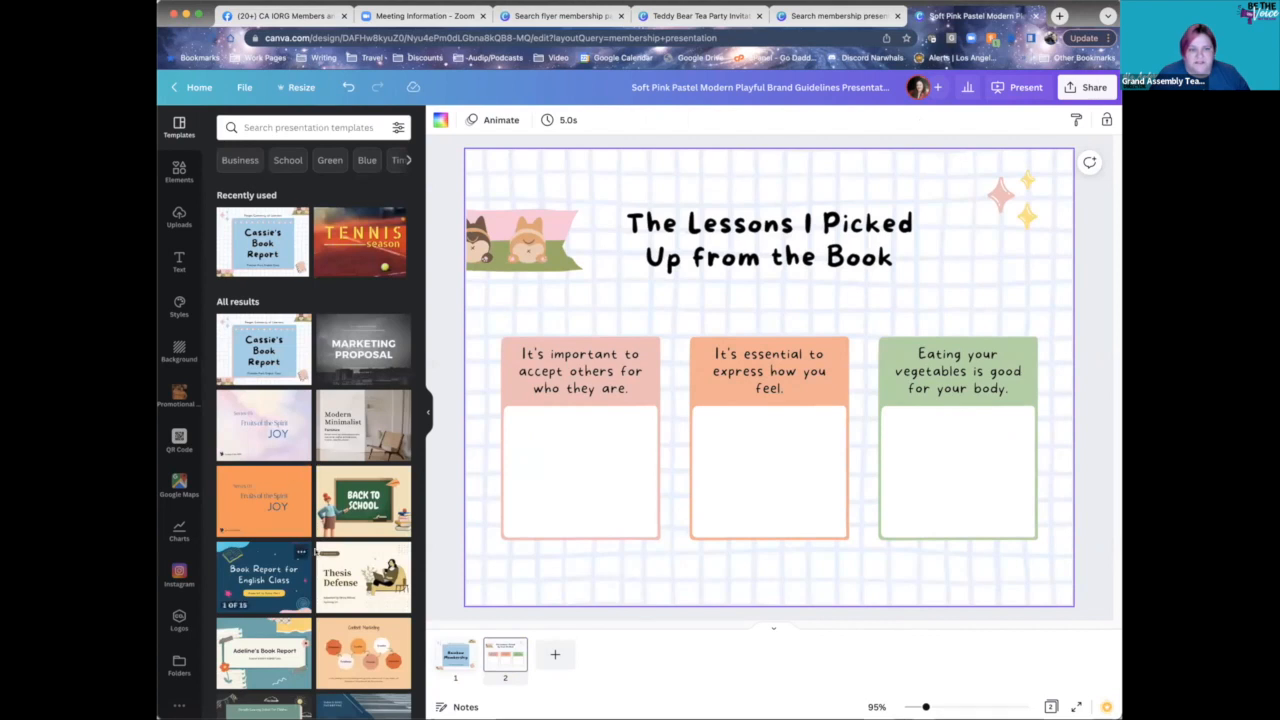
{"action": "left_click", "coordinate": [348, 501]}
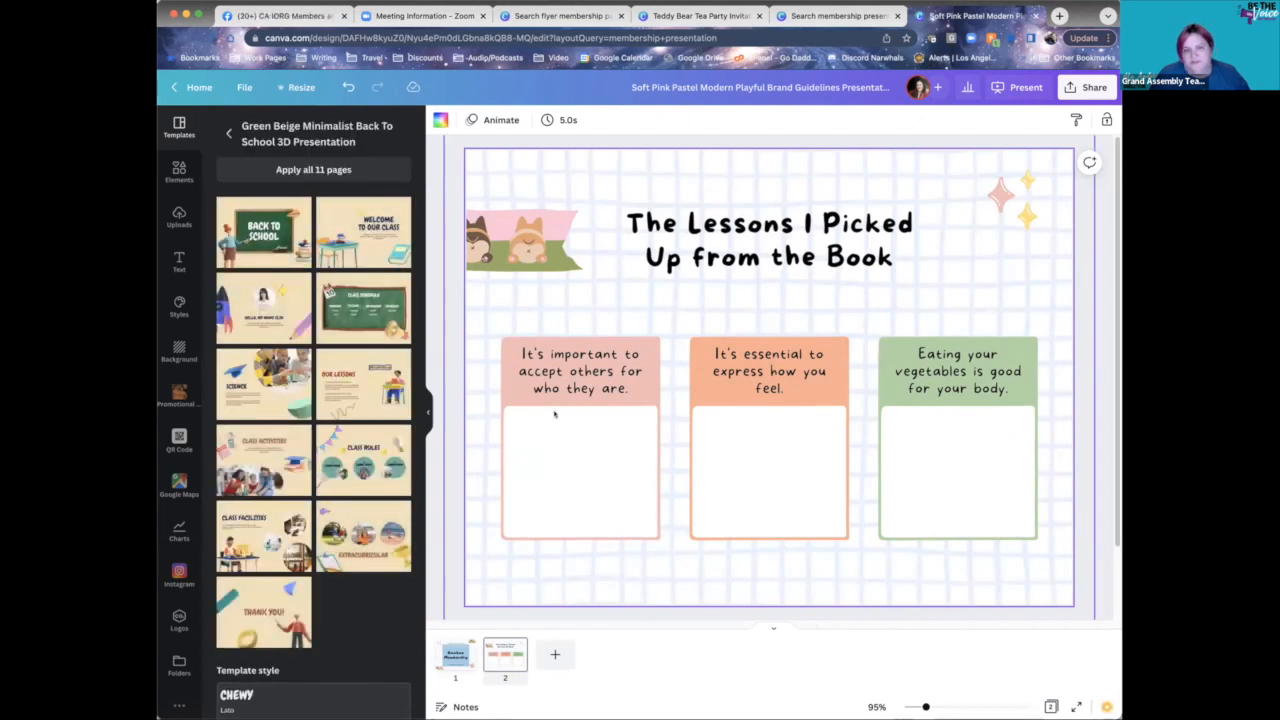
{"action": "left_click", "coordinate": [561, 368]}
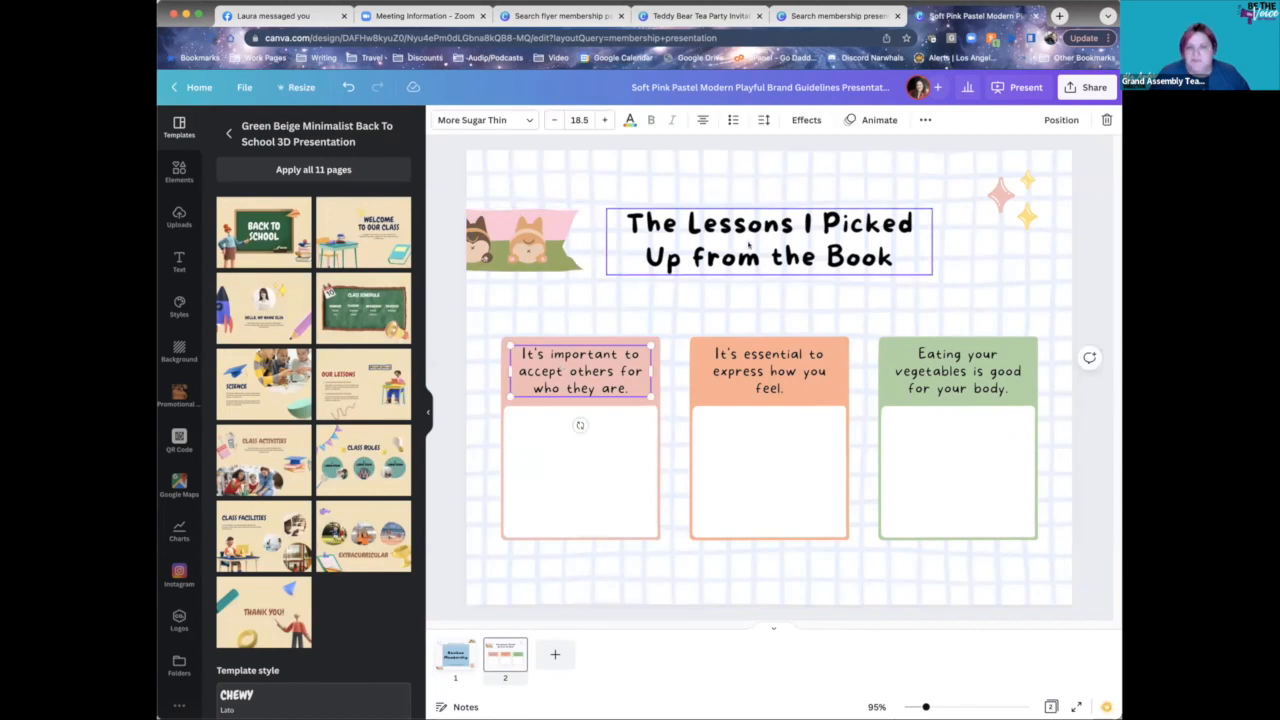
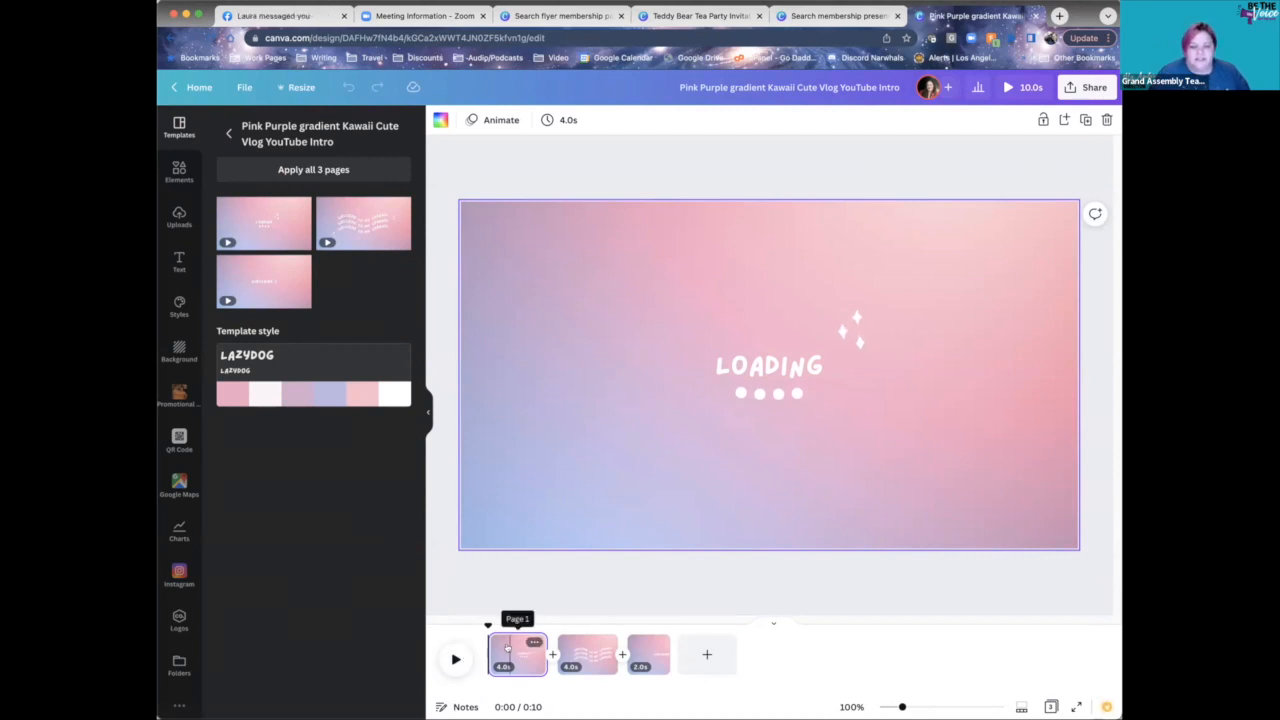
- Go to the Welcome to my channel page and check its WELCOME and TO MY text
{"action": "left_click", "coordinate": [509, 646]}
{"action": "left_click", "coordinate": [580, 655]}
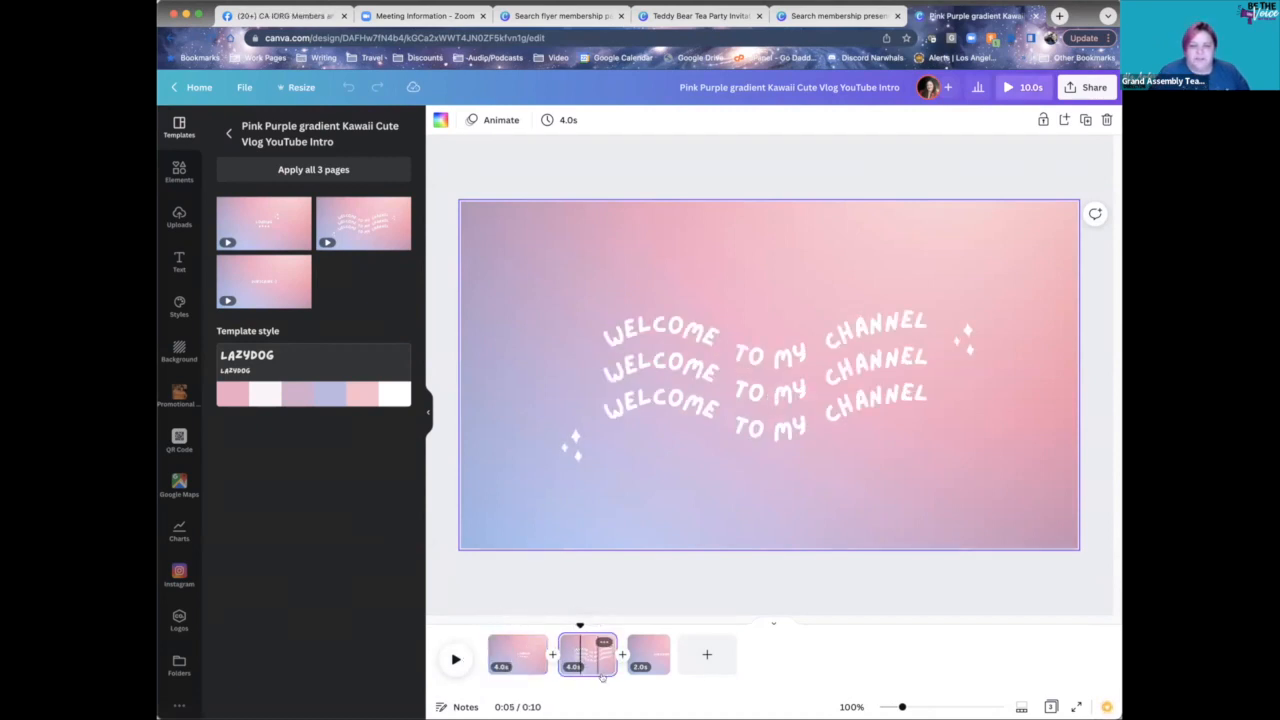
{"action": "left_click", "coordinate": [768, 352]}
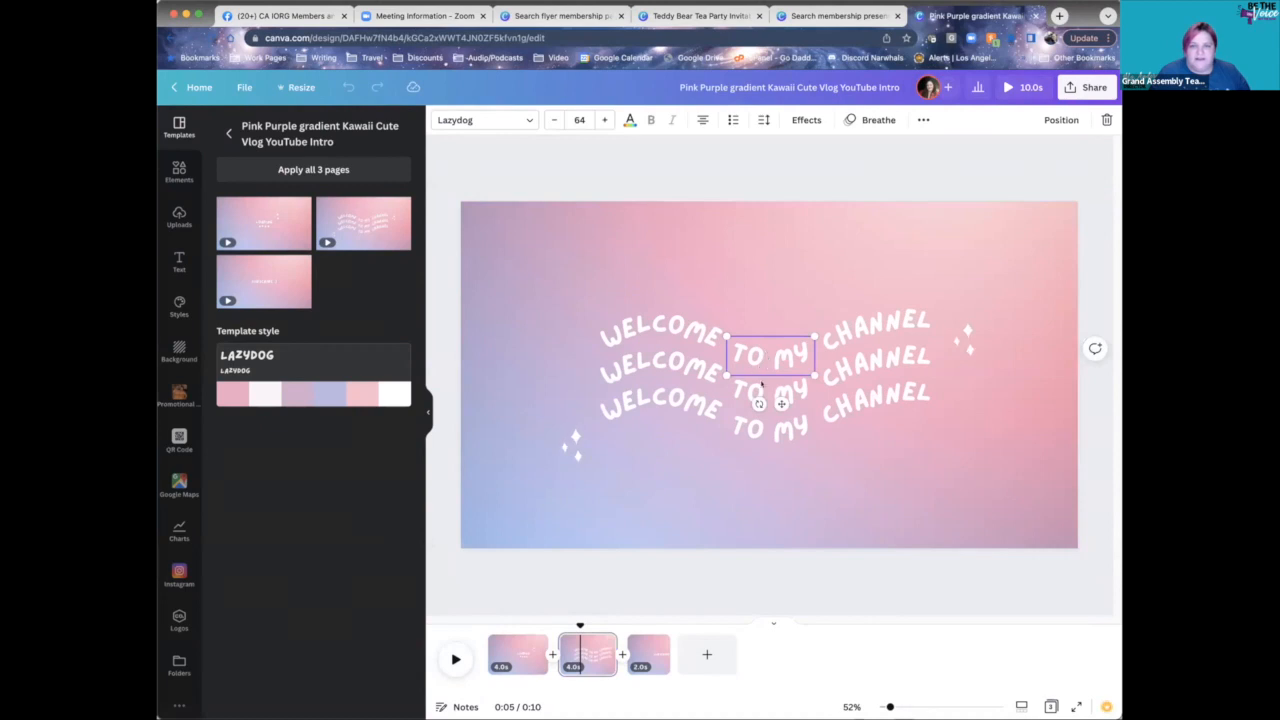
{"action": "left_click", "coordinate": [623, 480]}
{"action": "left_click", "coordinate": [660, 368]}
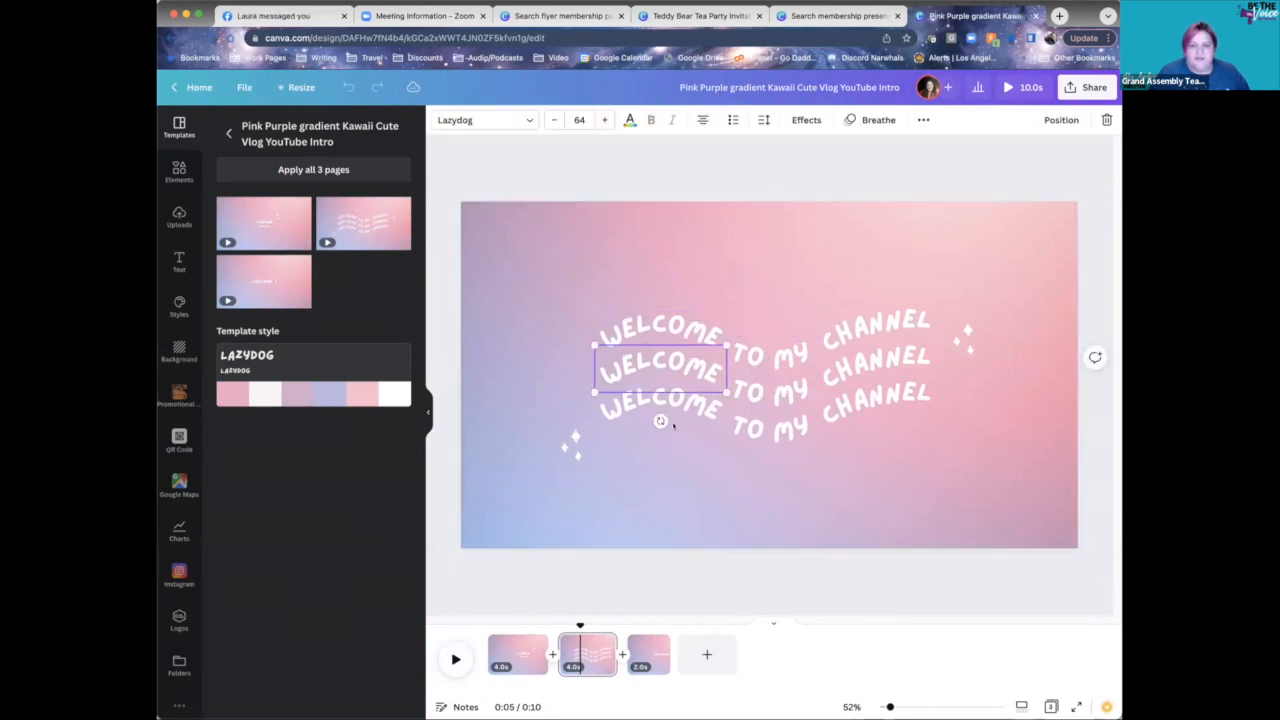
{"action": "left_click", "coordinate": [687, 453]}
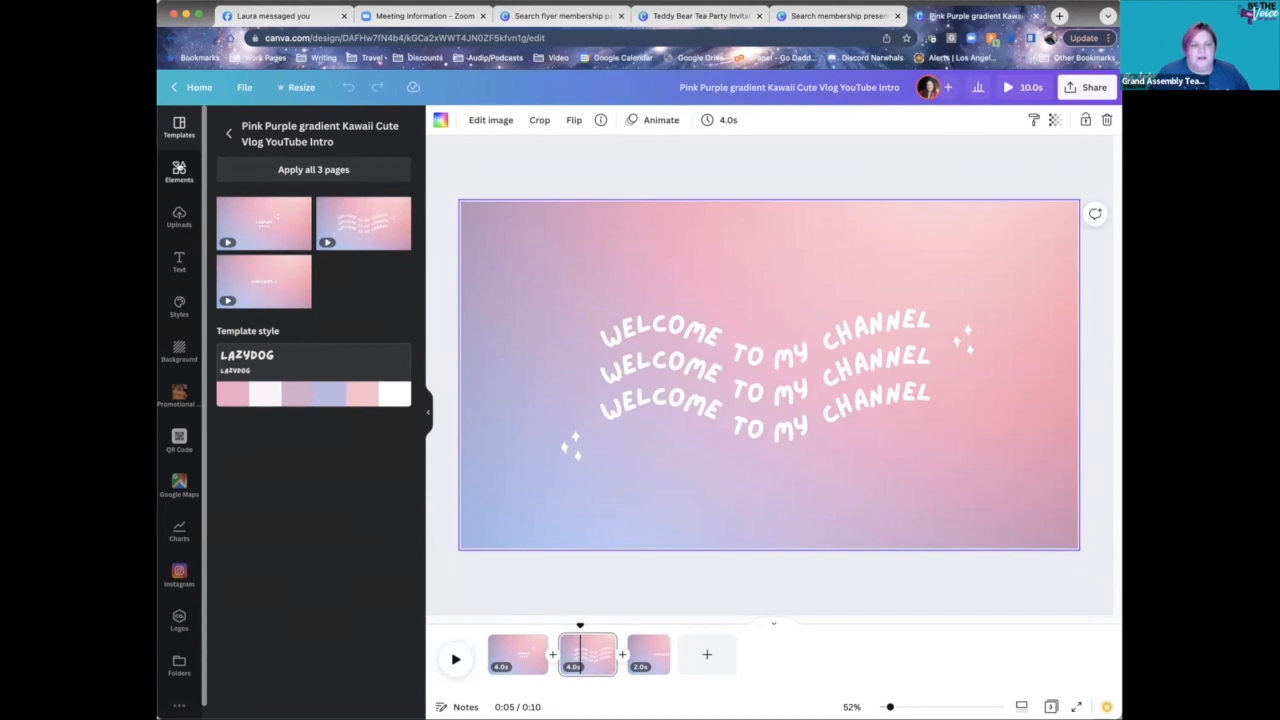
- Search Canva's stock videos for 'rainbow'
{"action": "left_click", "coordinate": [179, 172]}
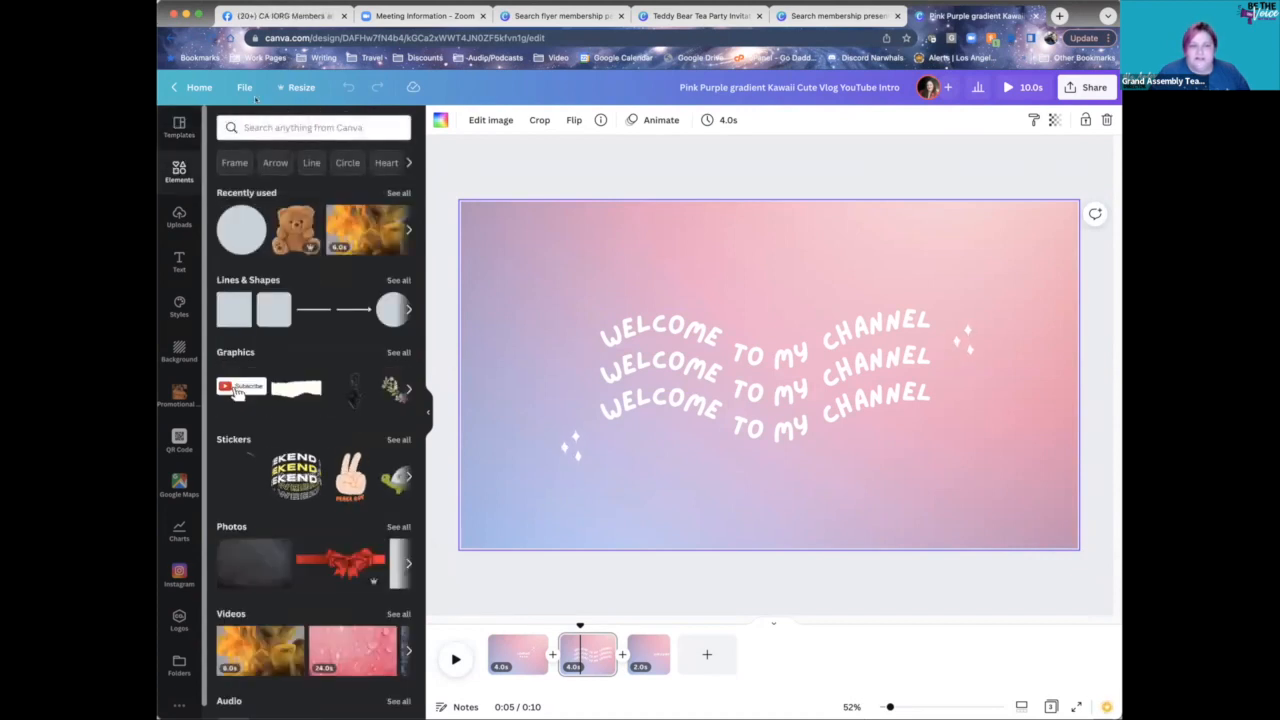
{"action": "left_click", "coordinate": [351, 127]}
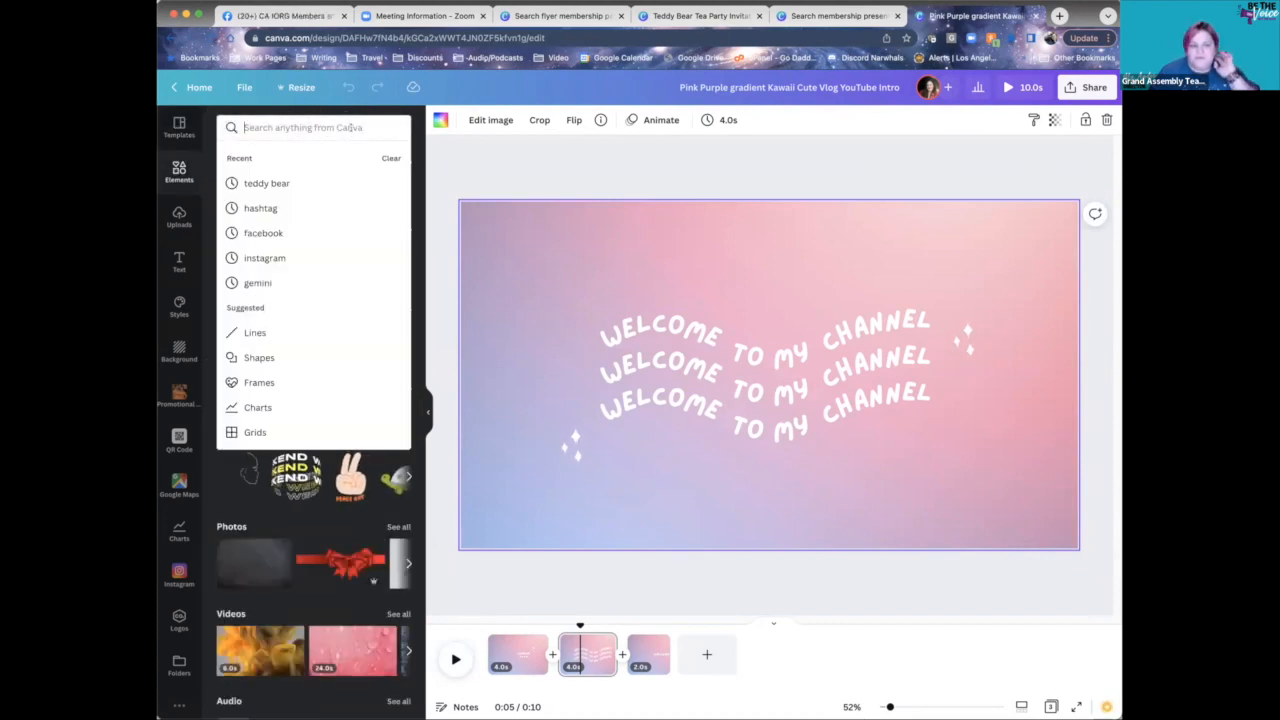
{"action": "left_click", "coordinate": [398, 613]}
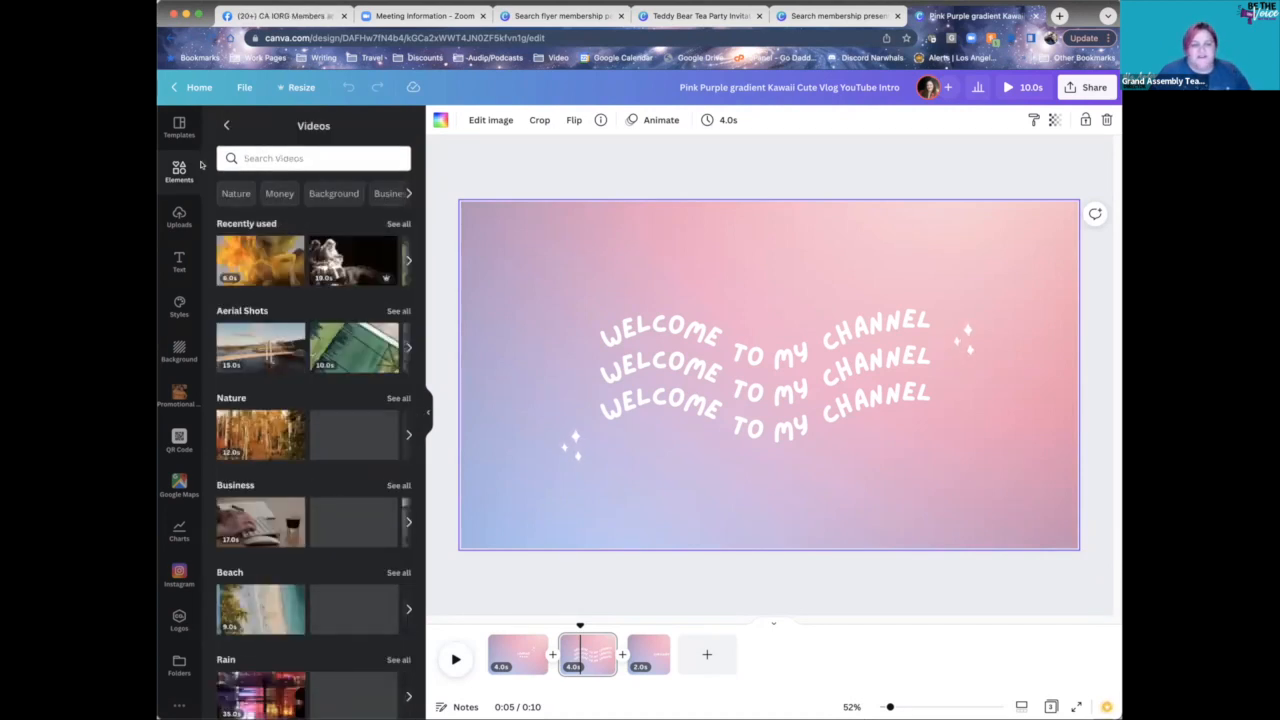
{"action": "left_click", "coordinate": [301, 152]}
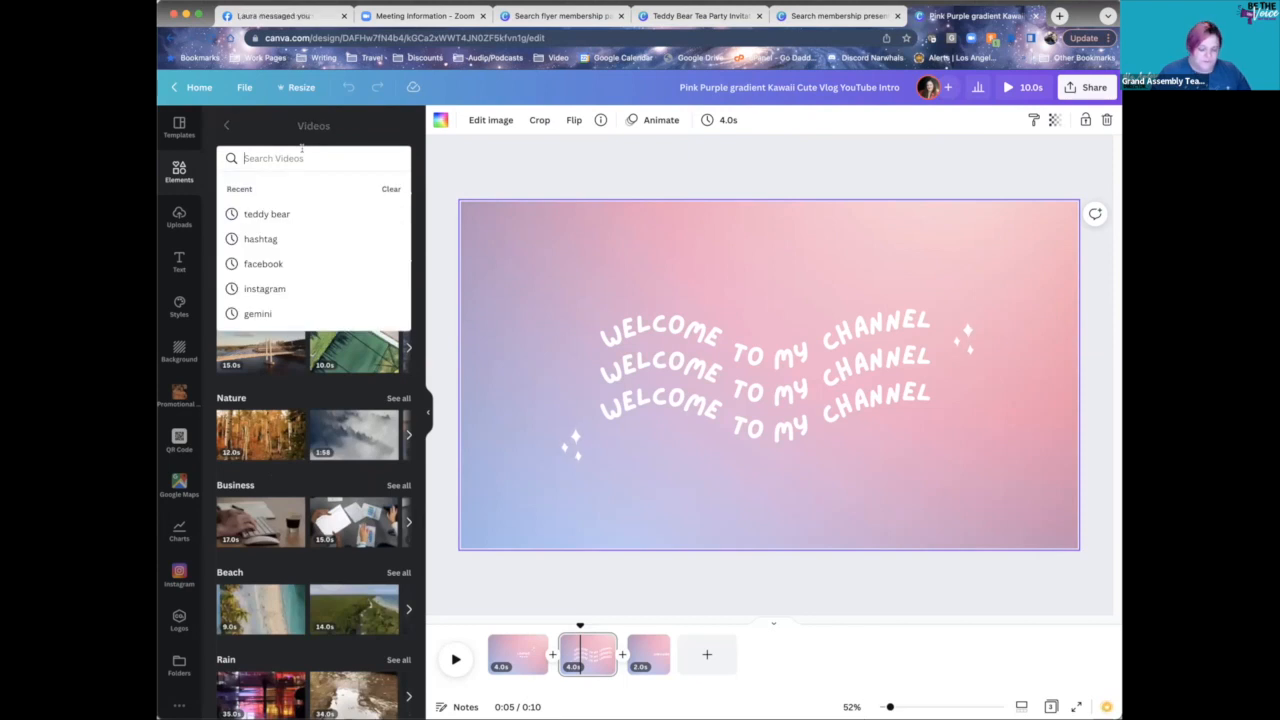
{"action": "type", "text": "te"}
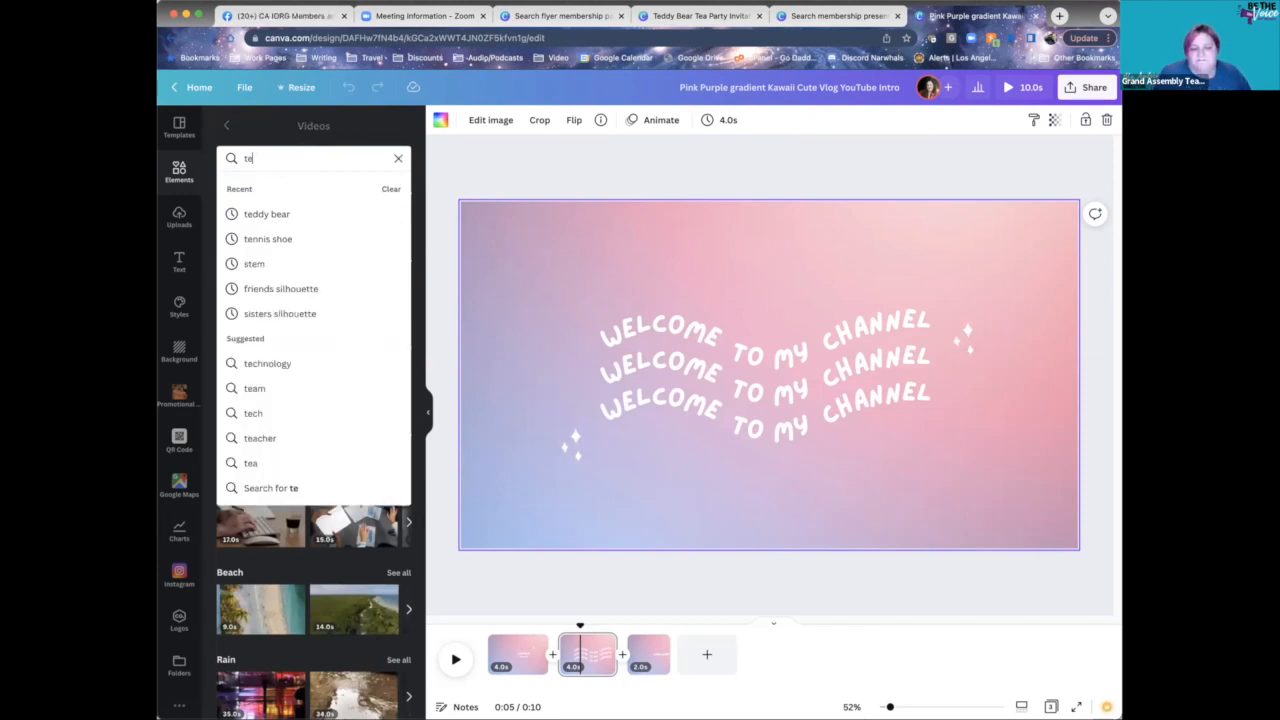
{"action": "key", "text": "BackSpace"}
{"action": "key", "text": "BackSpace"}
{"action": "type", "text": "rainbow"}
{"action": "key", "text": "Return"}
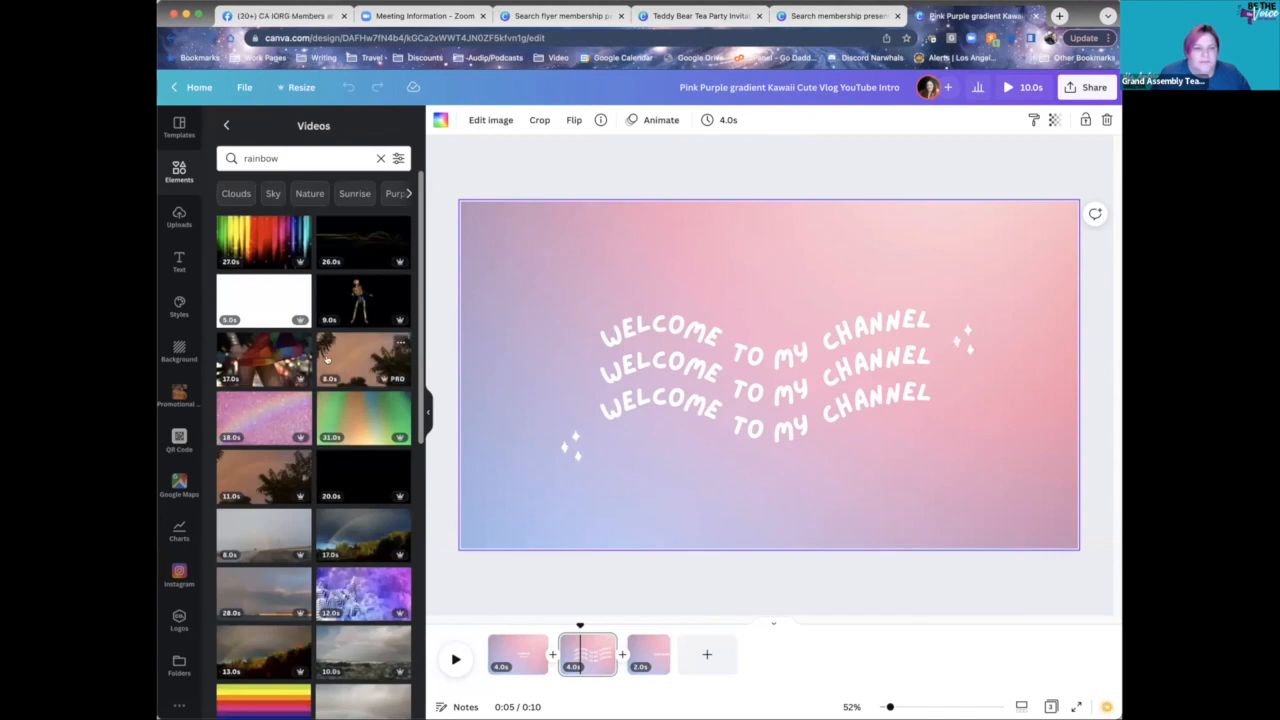
- Put the 20.0s rainbow burst video on the Welcome page, discarding the sunset clip tried first
{"action": "left_click", "coordinate": [363, 358]}
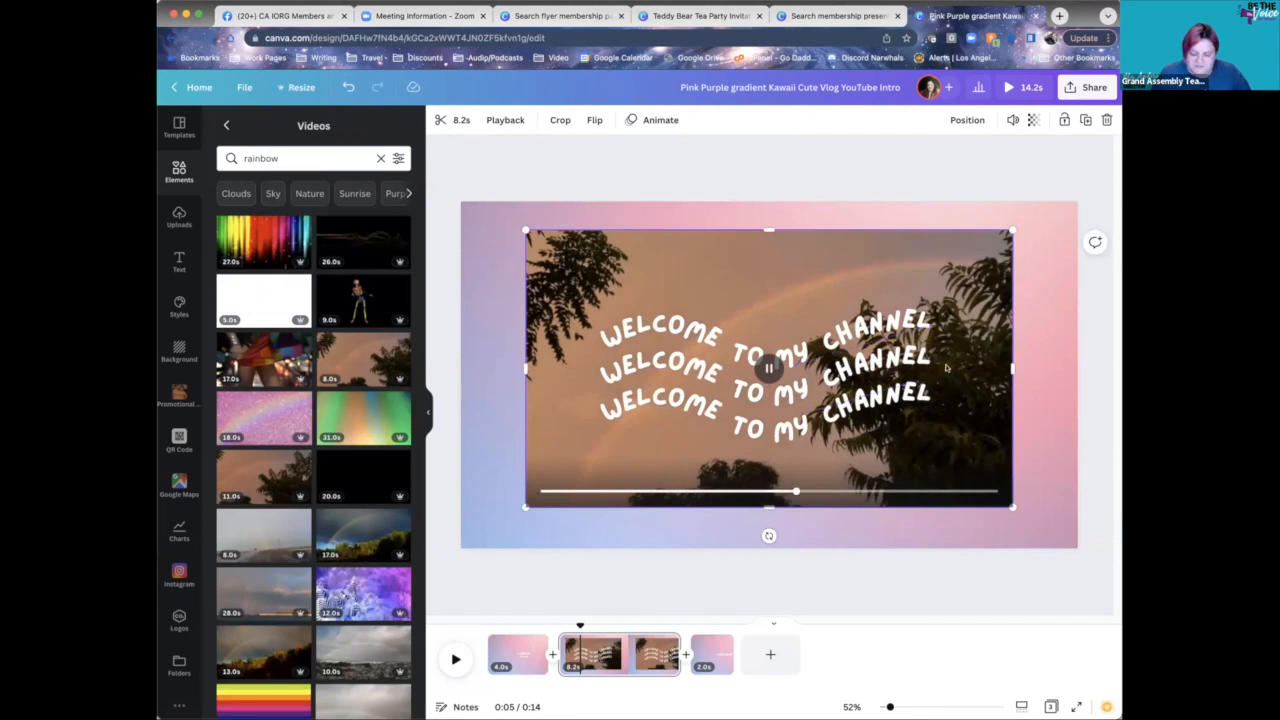
{"action": "key", "text": "Delete"}
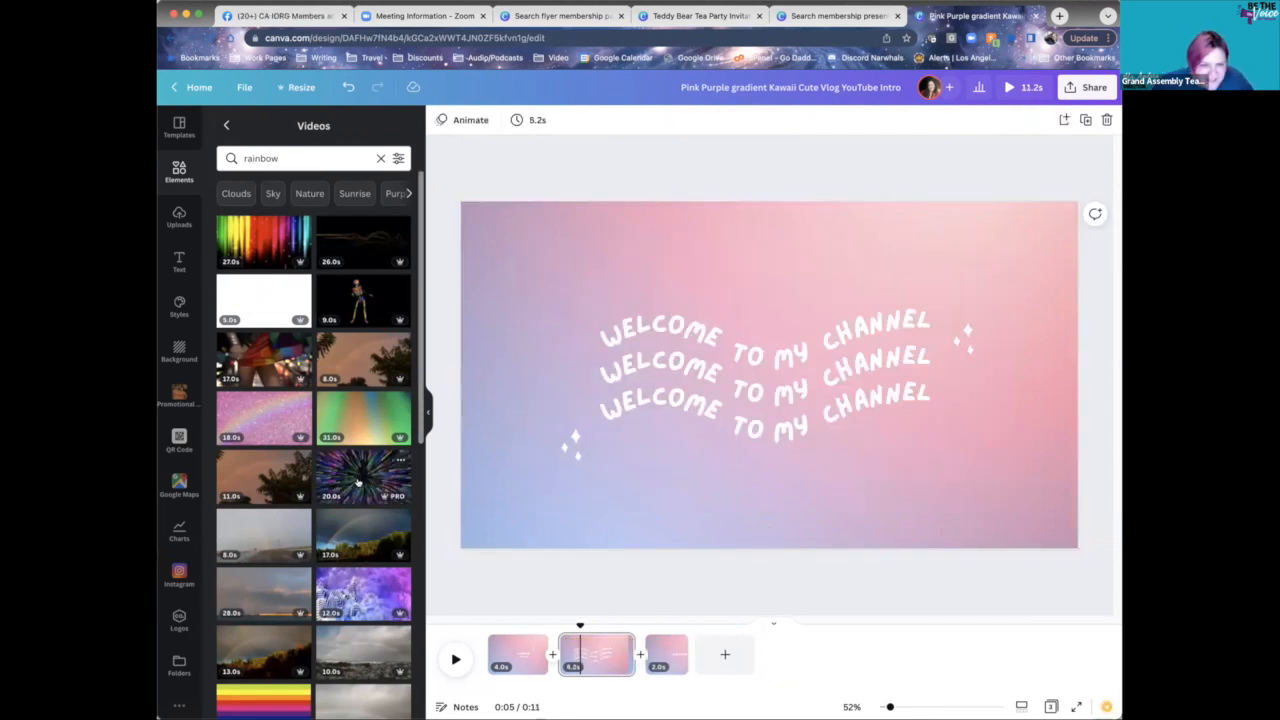
{"action": "left_click", "coordinate": [358, 483]}
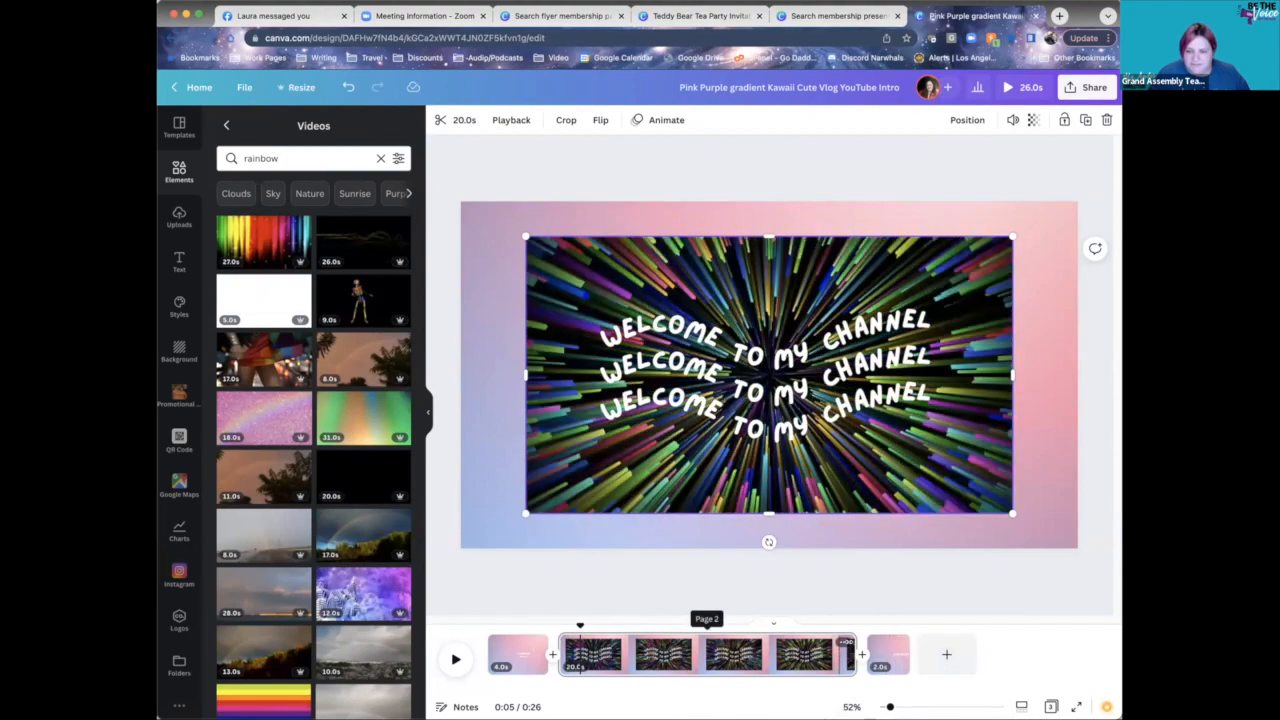
- Trim the Welcome page's duration to 10.4 seconds on the timeline
{"action": "left_click", "coordinate": [855, 640]}
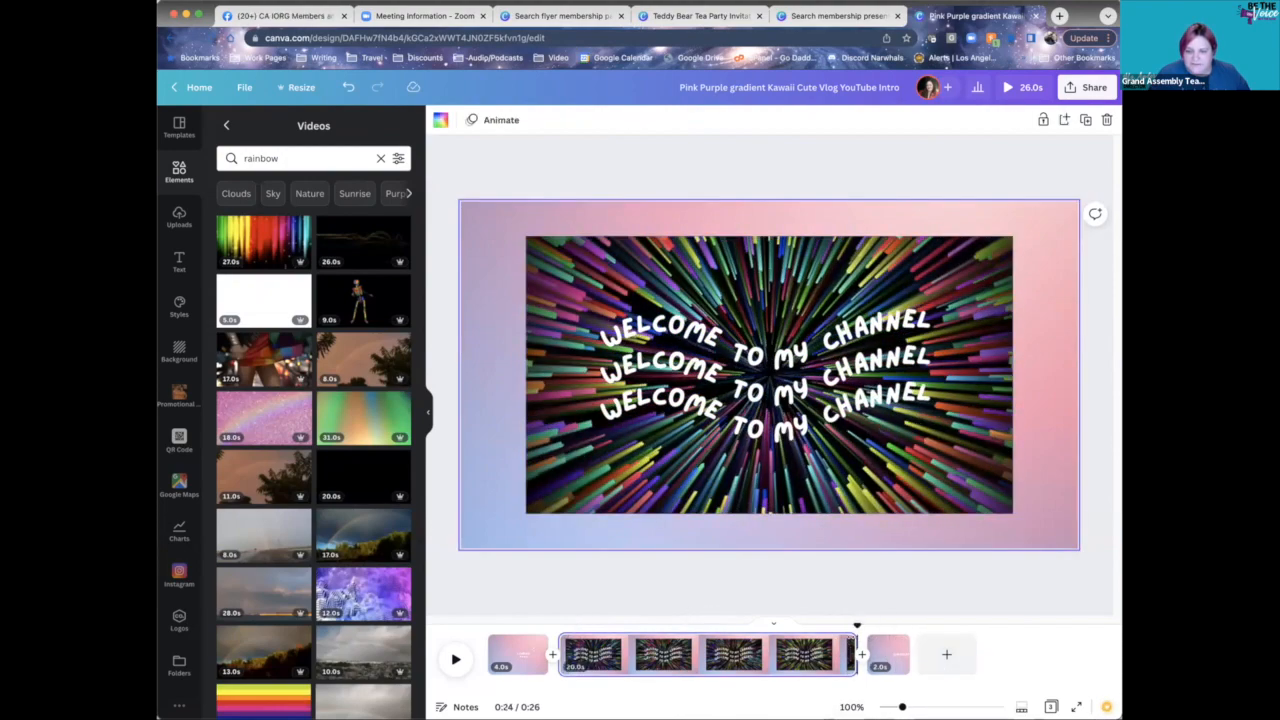
{"action": "left_click_drag", "start_coordinate": [855, 655], "coordinate": [693, 655]}
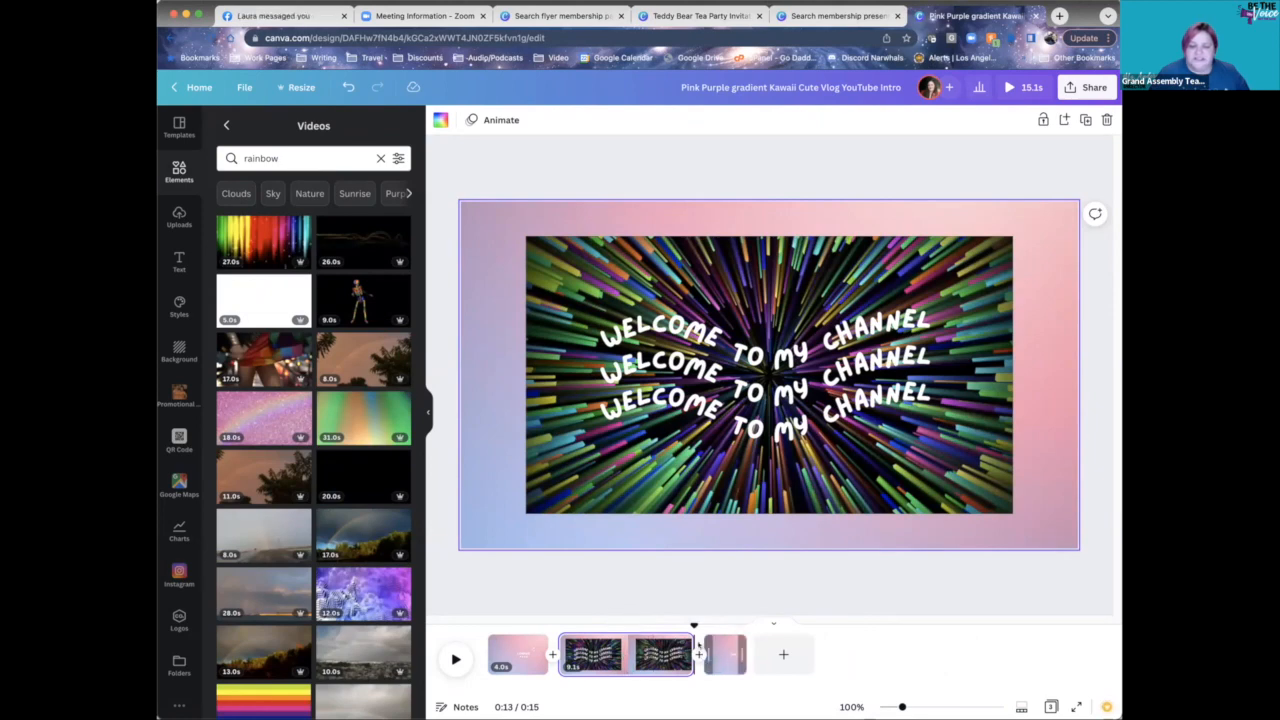
{"action": "left_click_drag", "start_coordinate": [693, 655], "coordinate": [712, 655]}
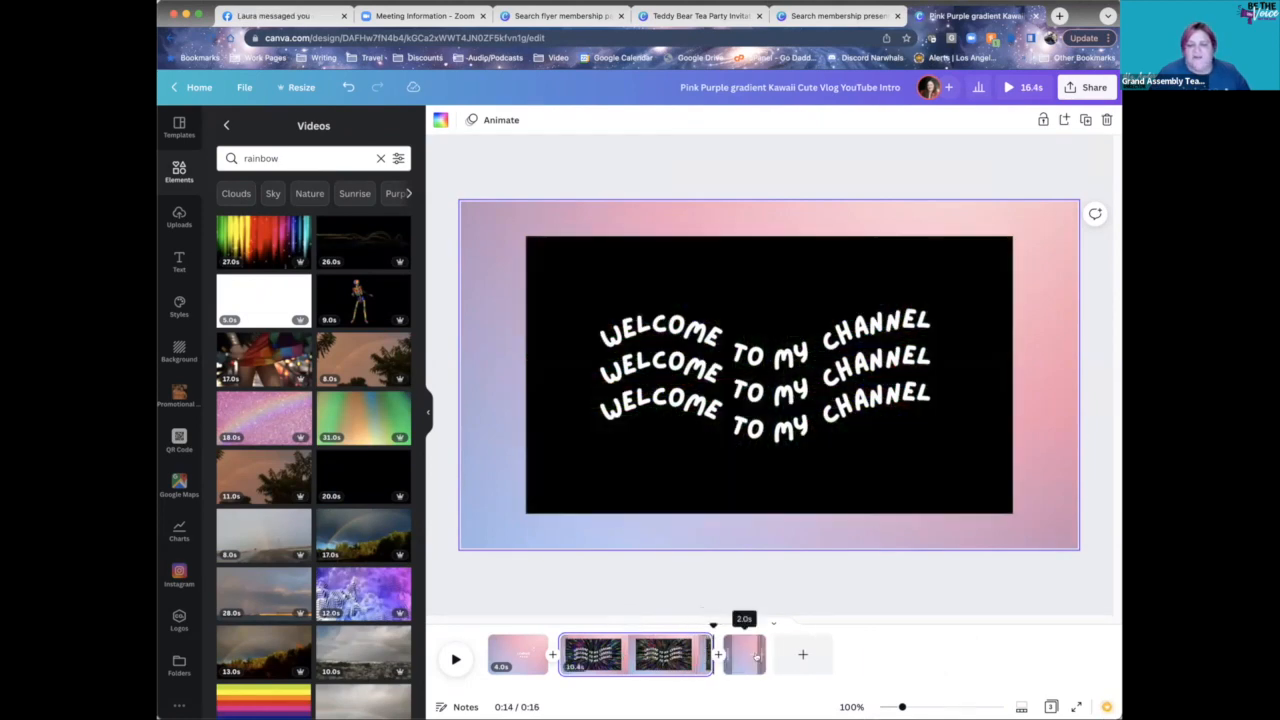
{"action": "left_click", "coordinate": [738, 641]}
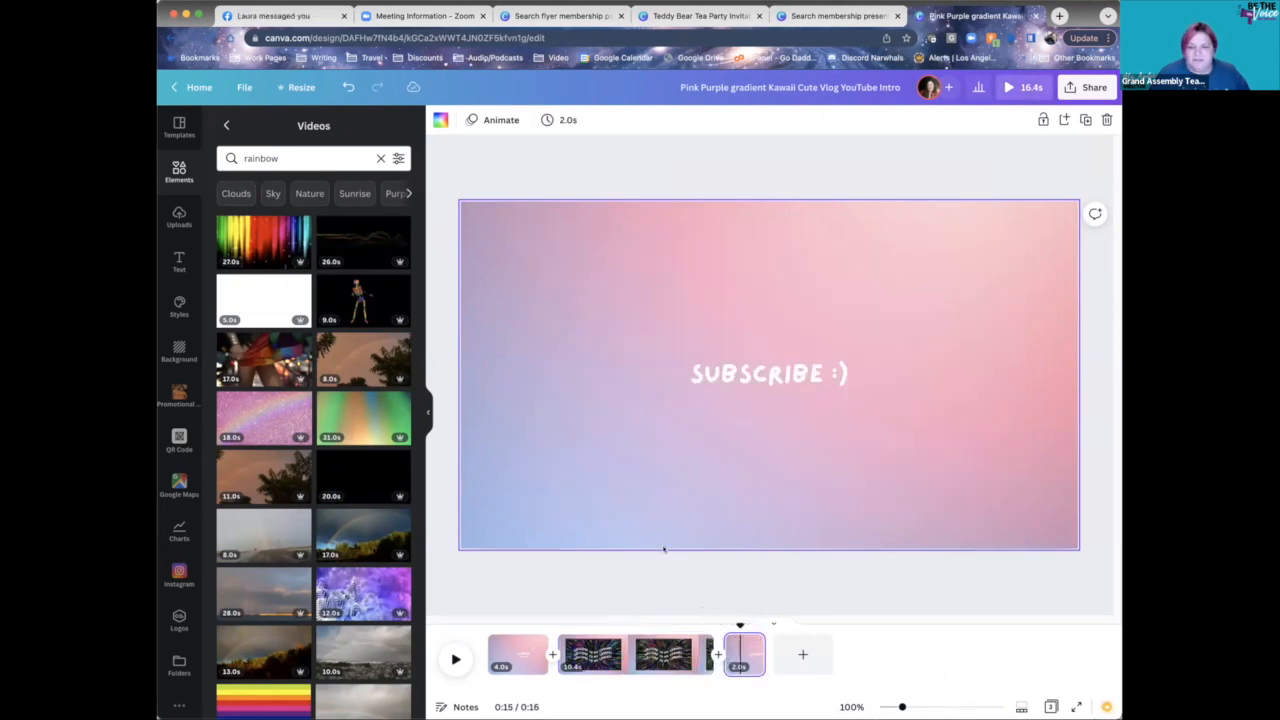
- Inspect the Welcome page's WELCOME and CHANNEL text, gradient background and video layers
{"action": "left_click", "coordinate": [700, 645]}
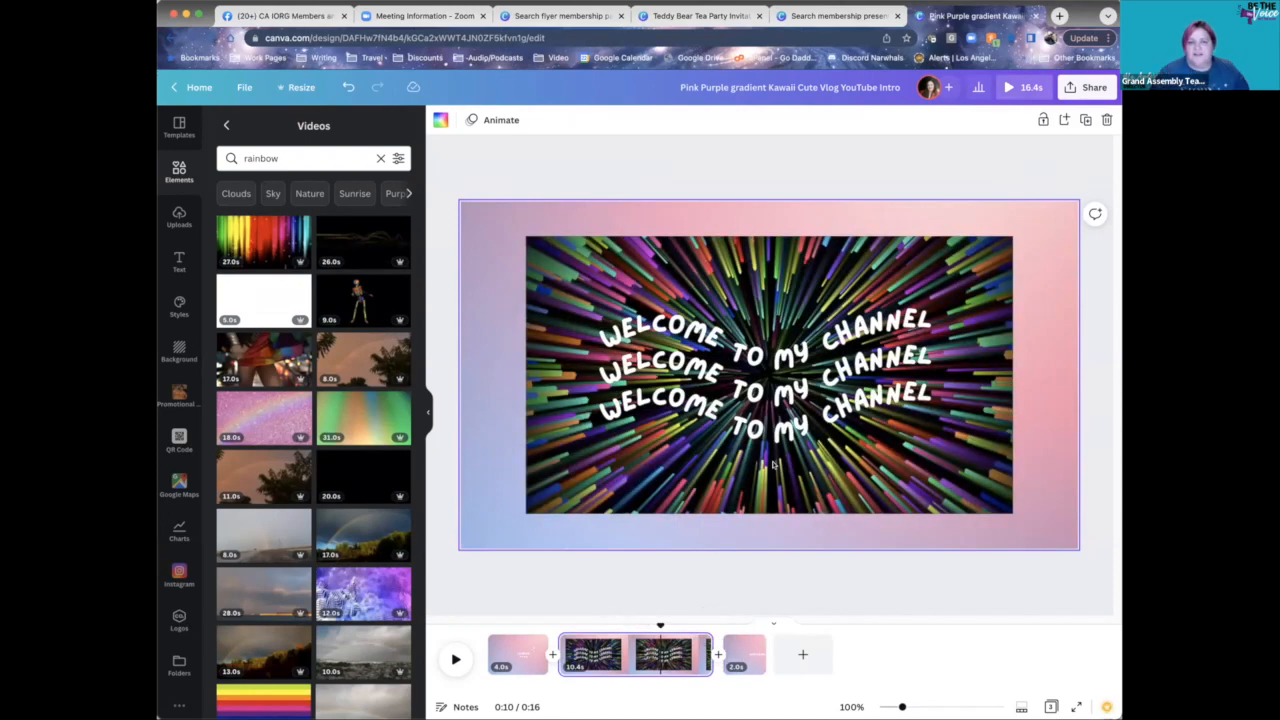
{"action": "left_click", "coordinate": [684, 342]}
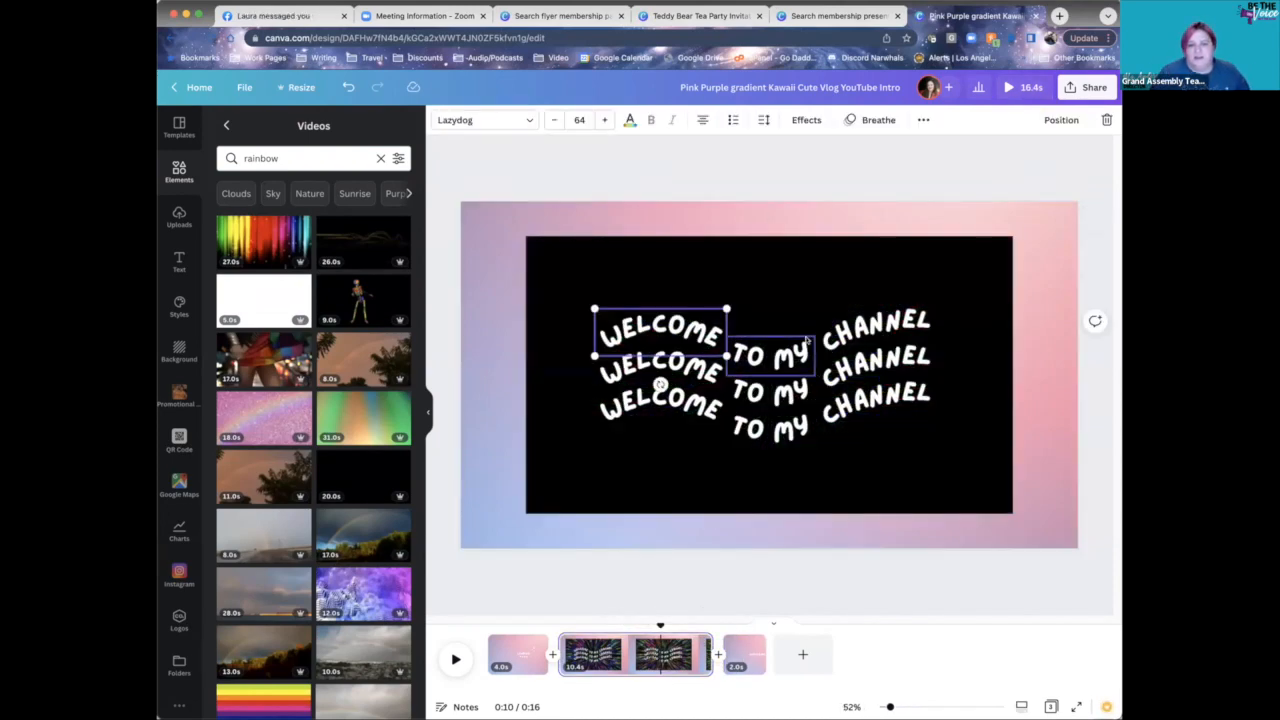
{"action": "left_click", "coordinate": [866, 342]}
{"action": "left_click", "coordinate": [874, 357]}
{"action": "left_click", "coordinate": [632, 356]}
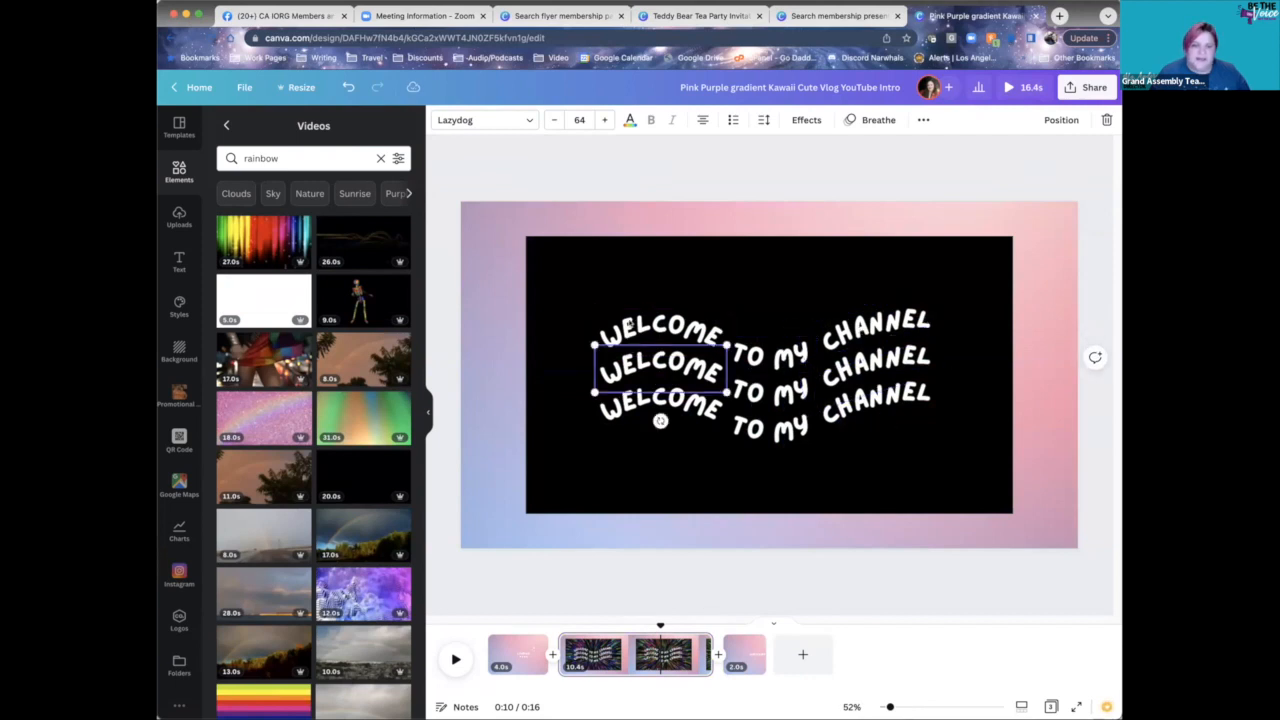
{"action": "left_click", "coordinate": [632, 233]}
{"action": "left_click", "coordinate": [632, 246]}
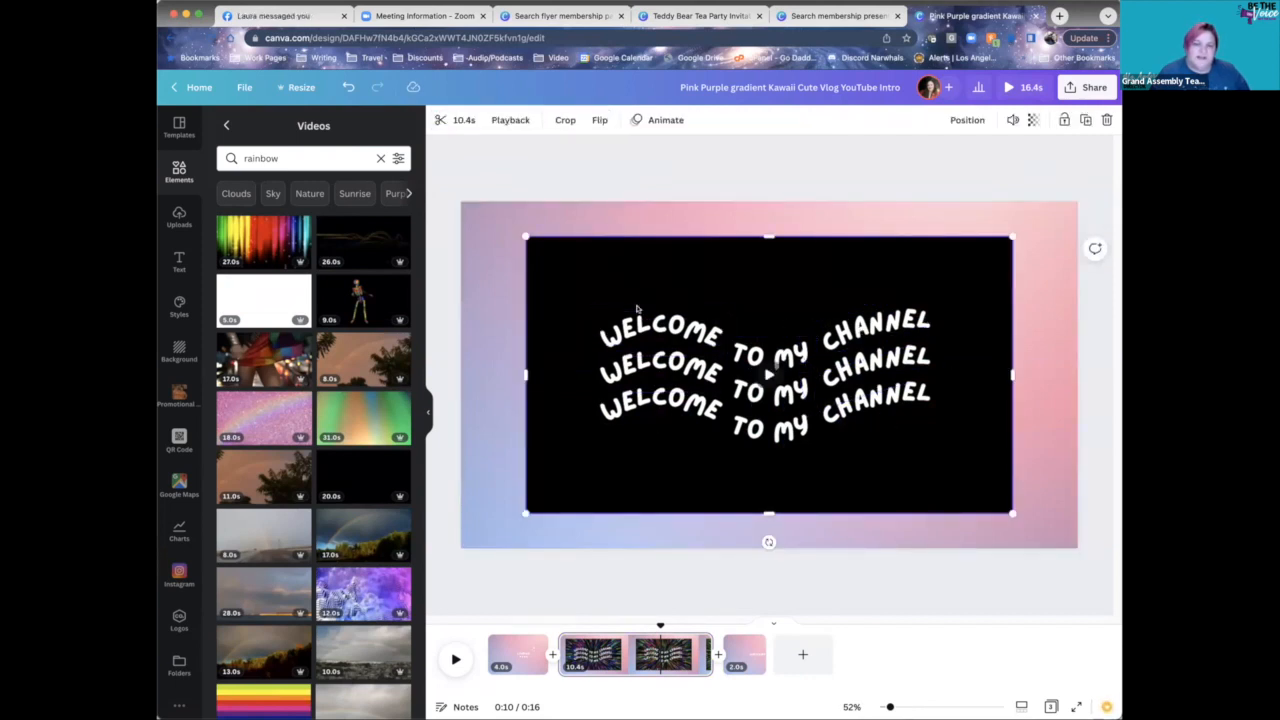
{"action": "left_click", "coordinate": [684, 326]}
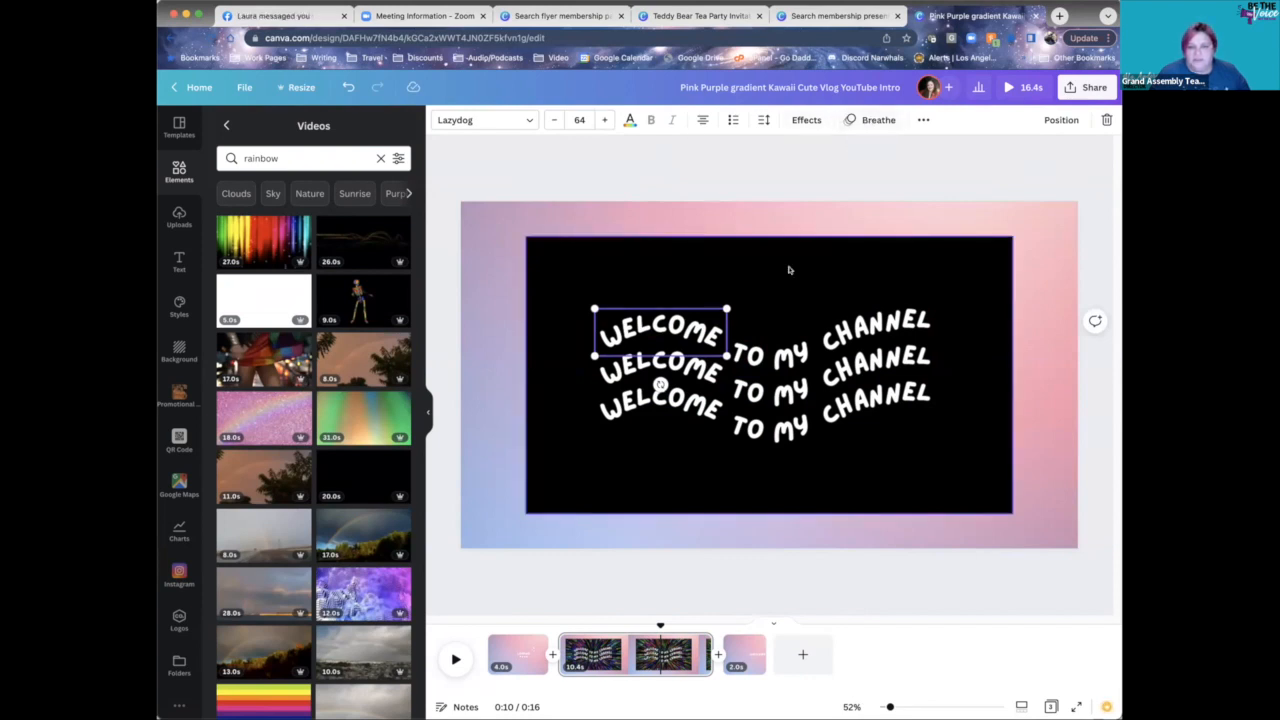
{"action": "left_click", "coordinate": [652, 283]}
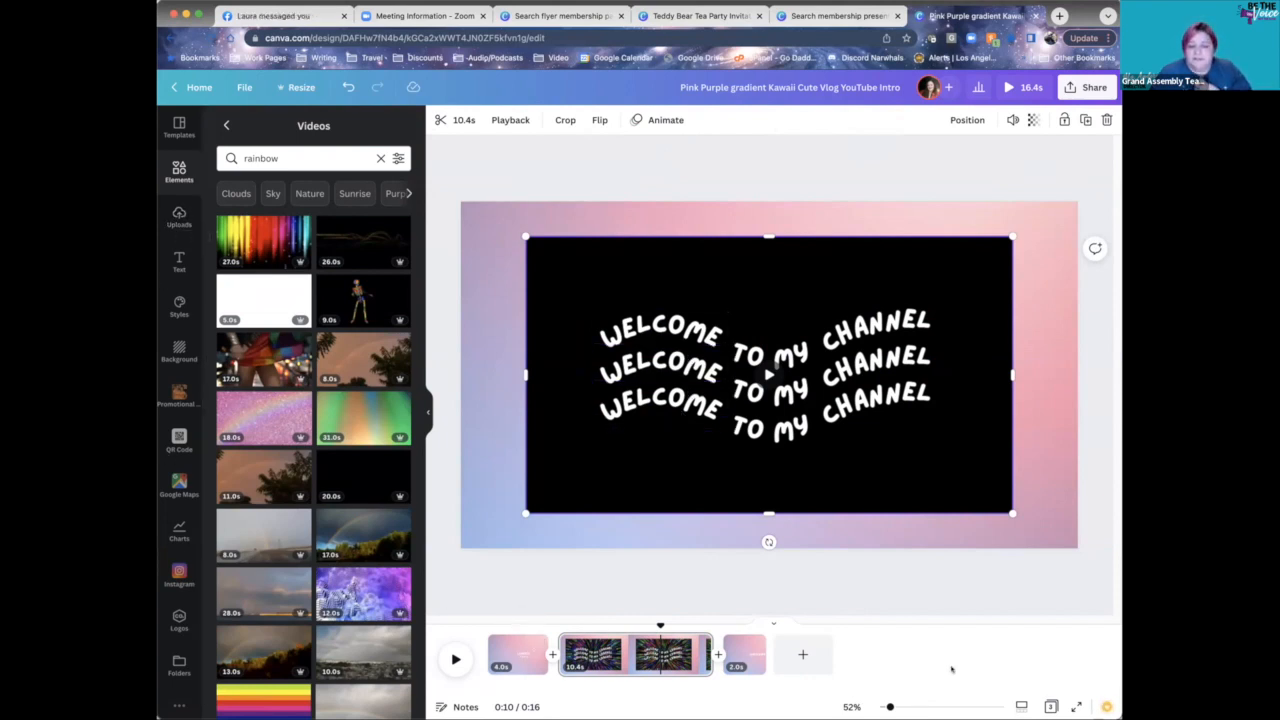
- Preview the intro from page 1, pause it, then open the Share options
{"action": "left_click", "coordinate": [457, 660]}
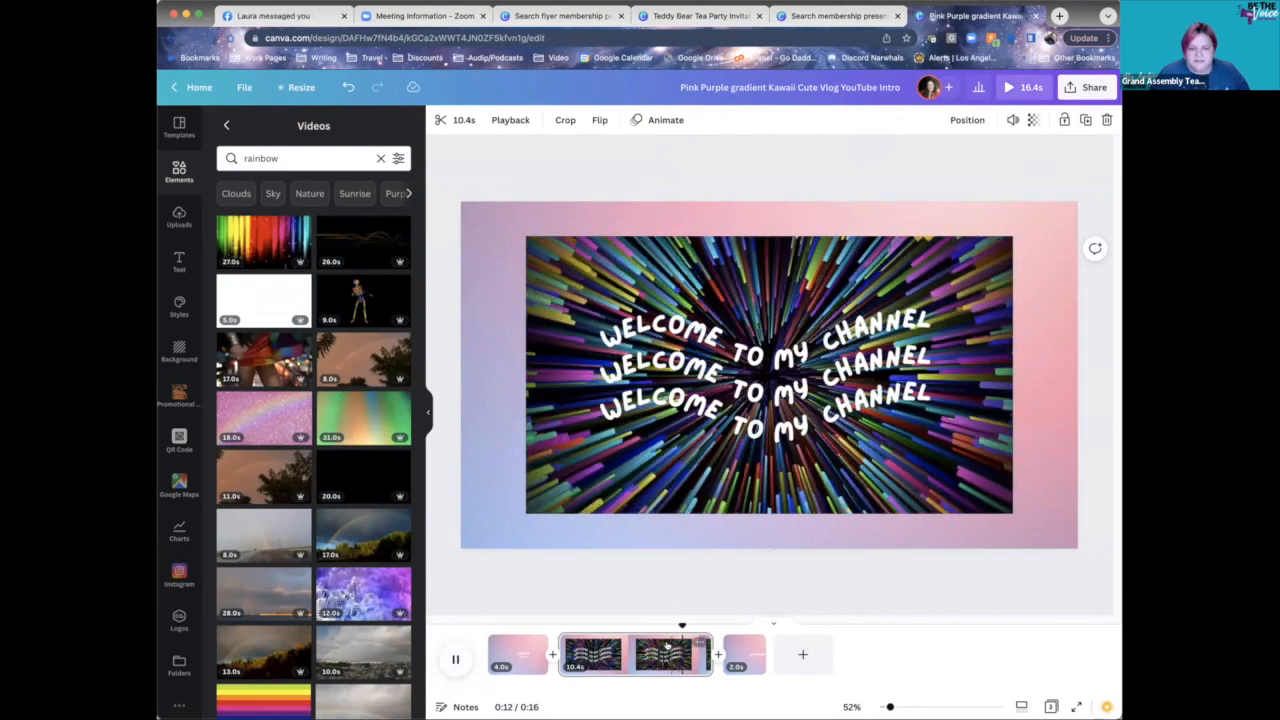
{"action": "left_click", "coordinate": [517, 655]}
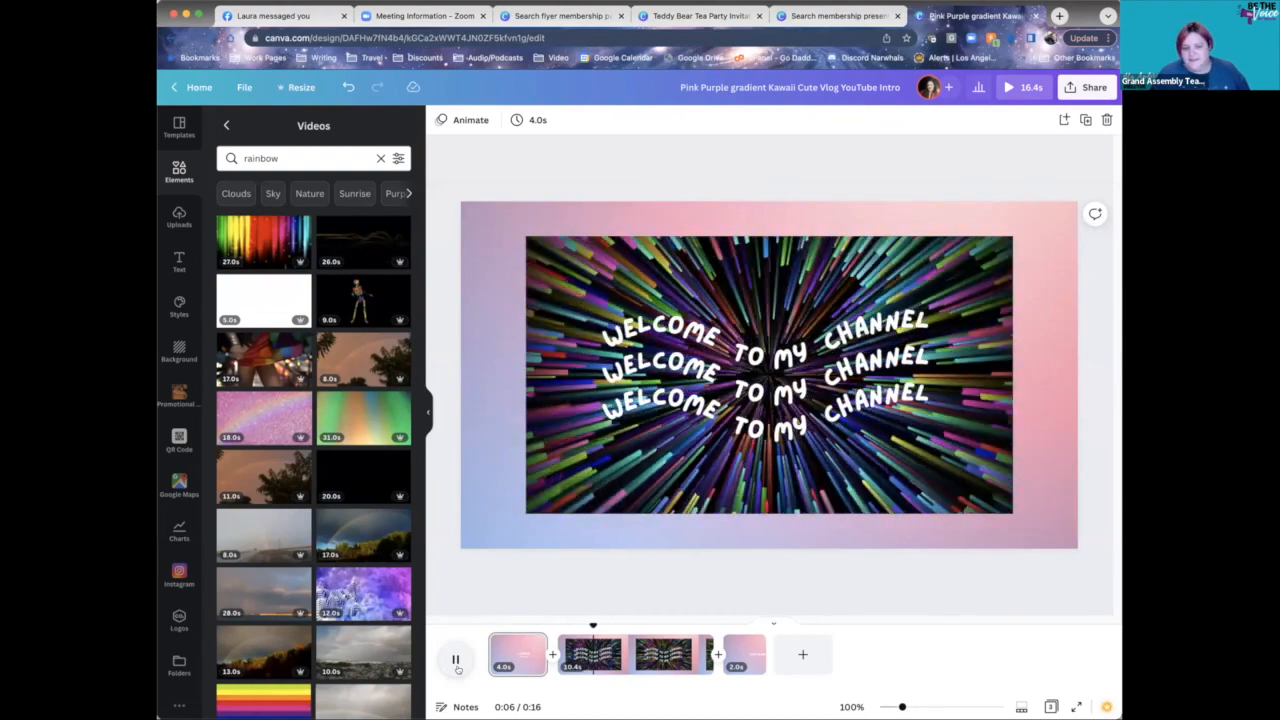
{"action": "left_click", "coordinate": [456, 662]}
{"action": "left_click", "coordinate": [1090, 89]}
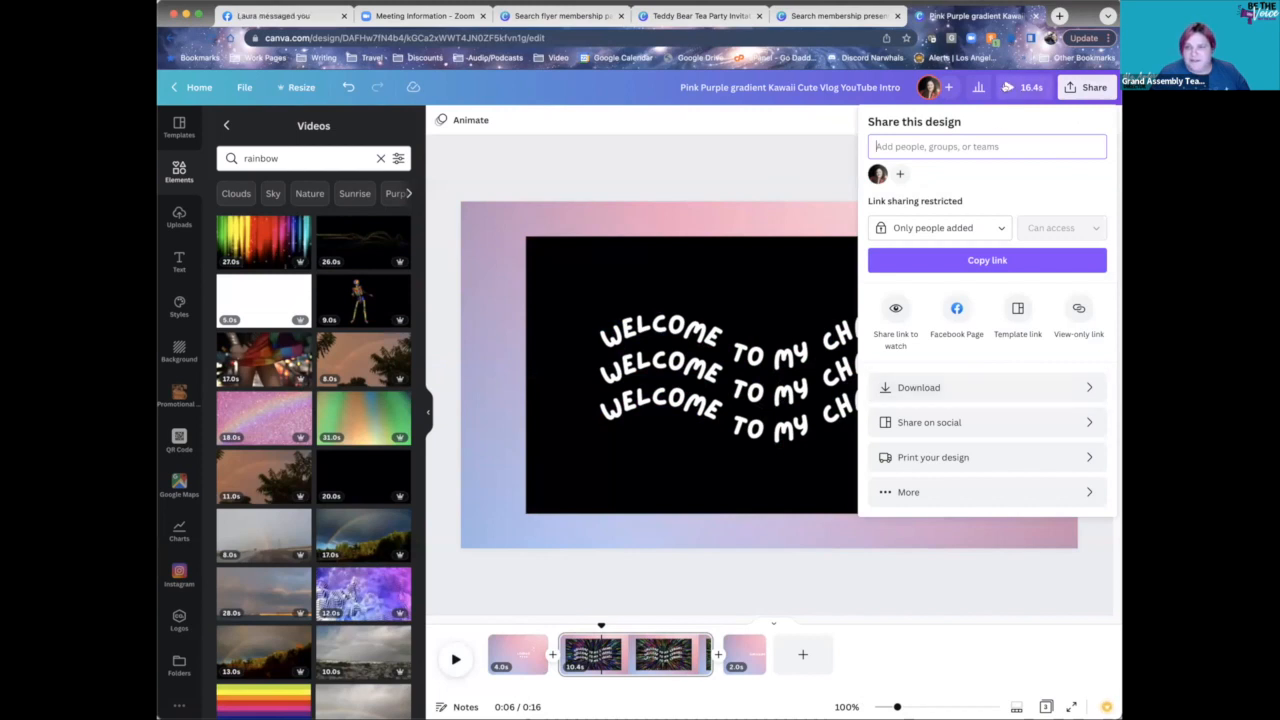
- Dismiss the Share panel by clicking on the canvas
{"action": "left_click", "coordinate": [713, 145]}
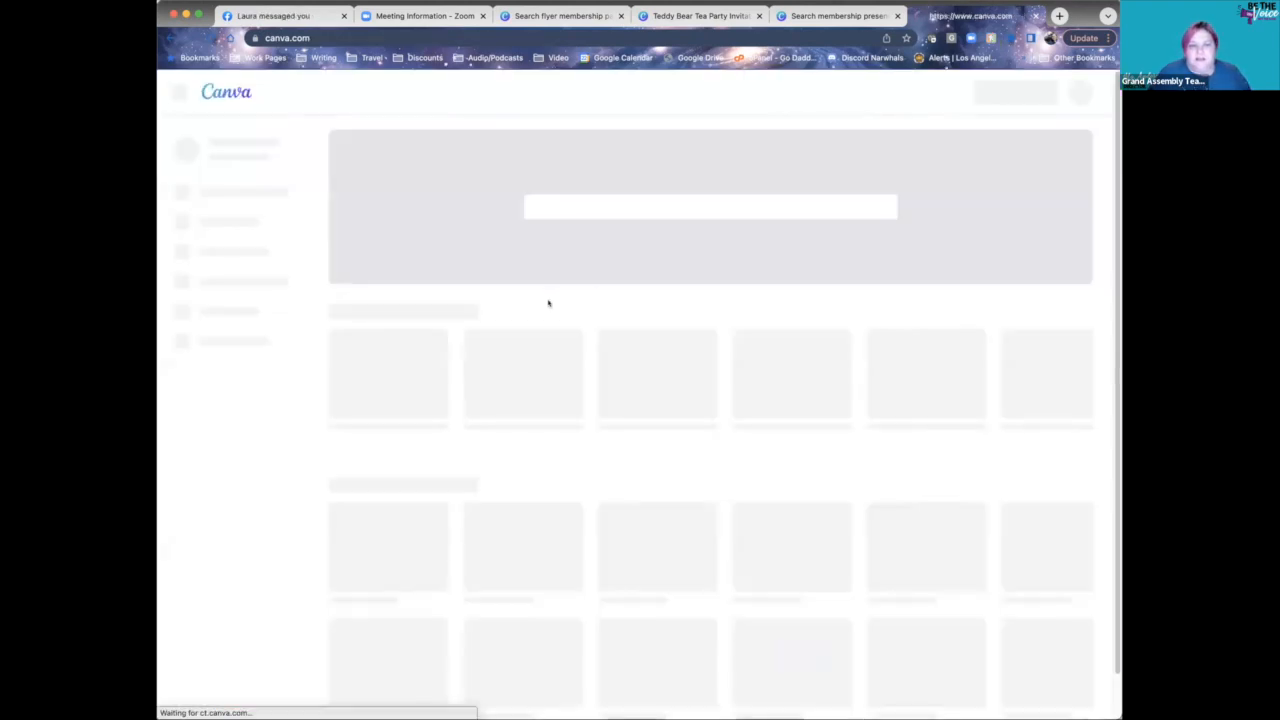
- Open the Purple and White Modern presentation template and browse its Present type options
{"action": "left_click", "coordinate": [543, 250]}
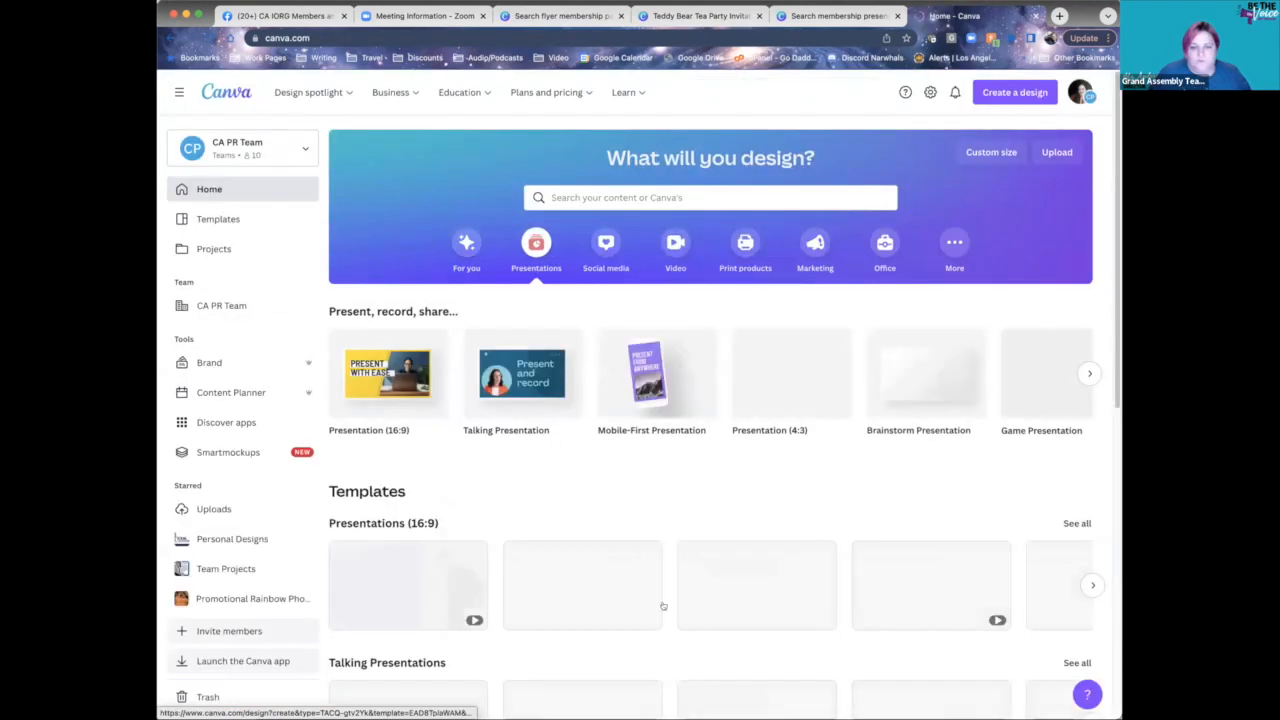
{"action": "left_click", "coordinate": [723, 589]}
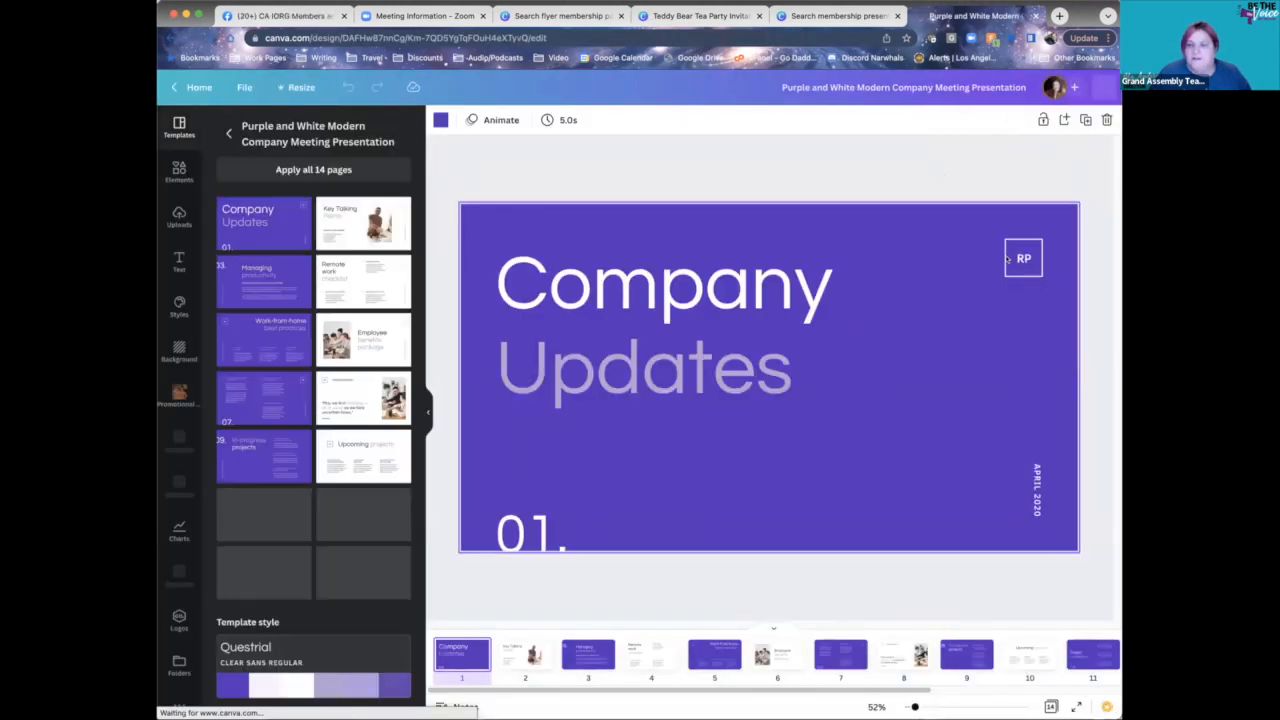
{"action": "left_click", "coordinate": [1020, 88]}
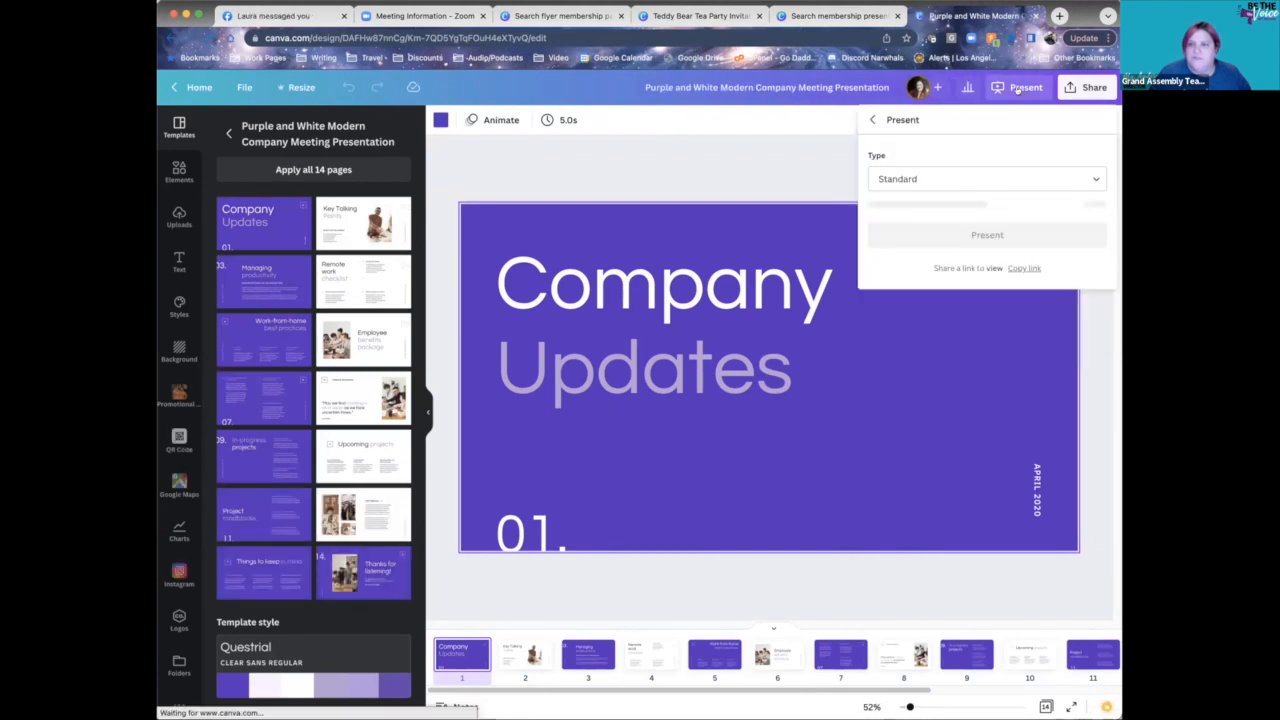
{"action": "left_click", "coordinate": [978, 181]}
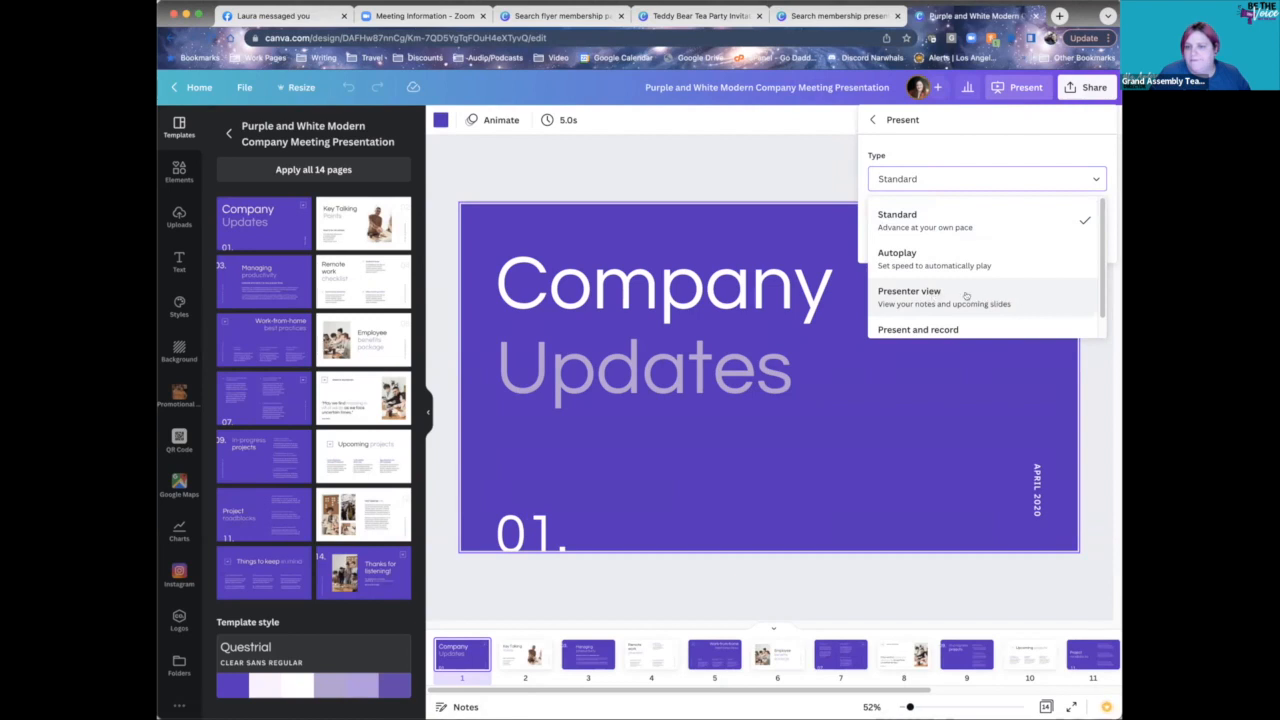
{"action": "scroll", "coordinate": [976, 300], "scroll_direction": "down", "scroll_amount": 1}
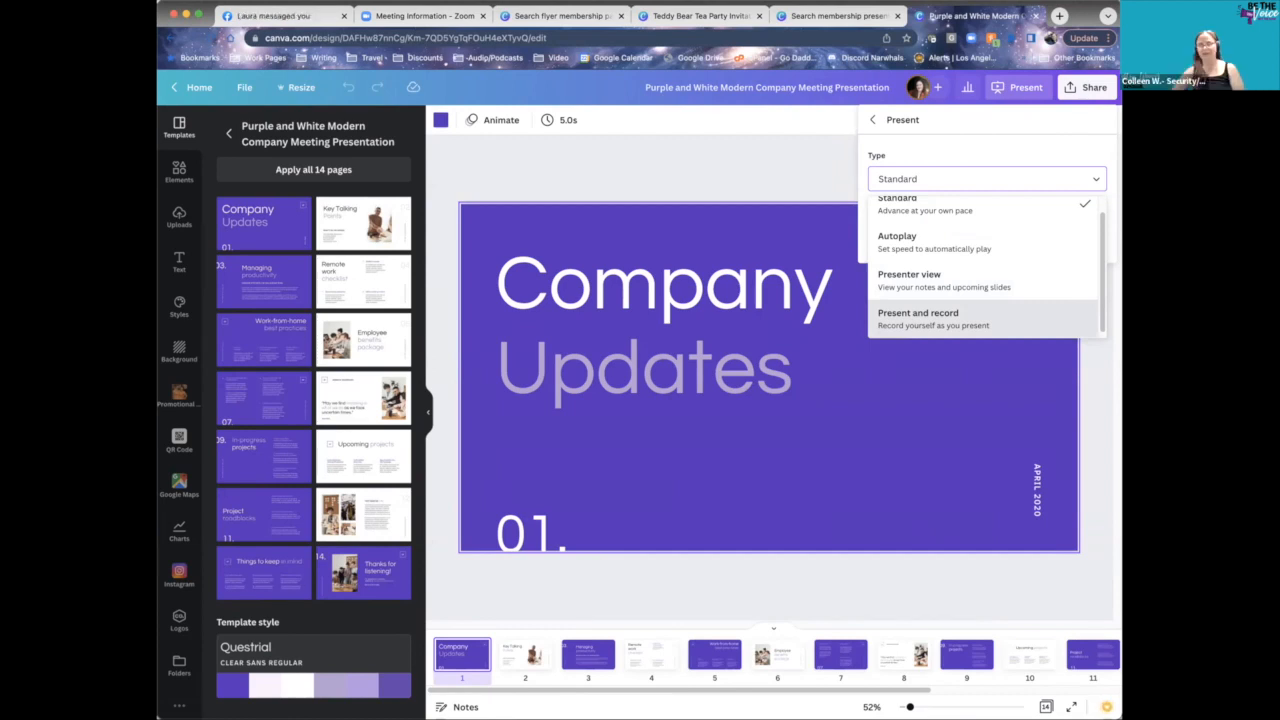
{"action": "left_click", "coordinate": [652, 176]}
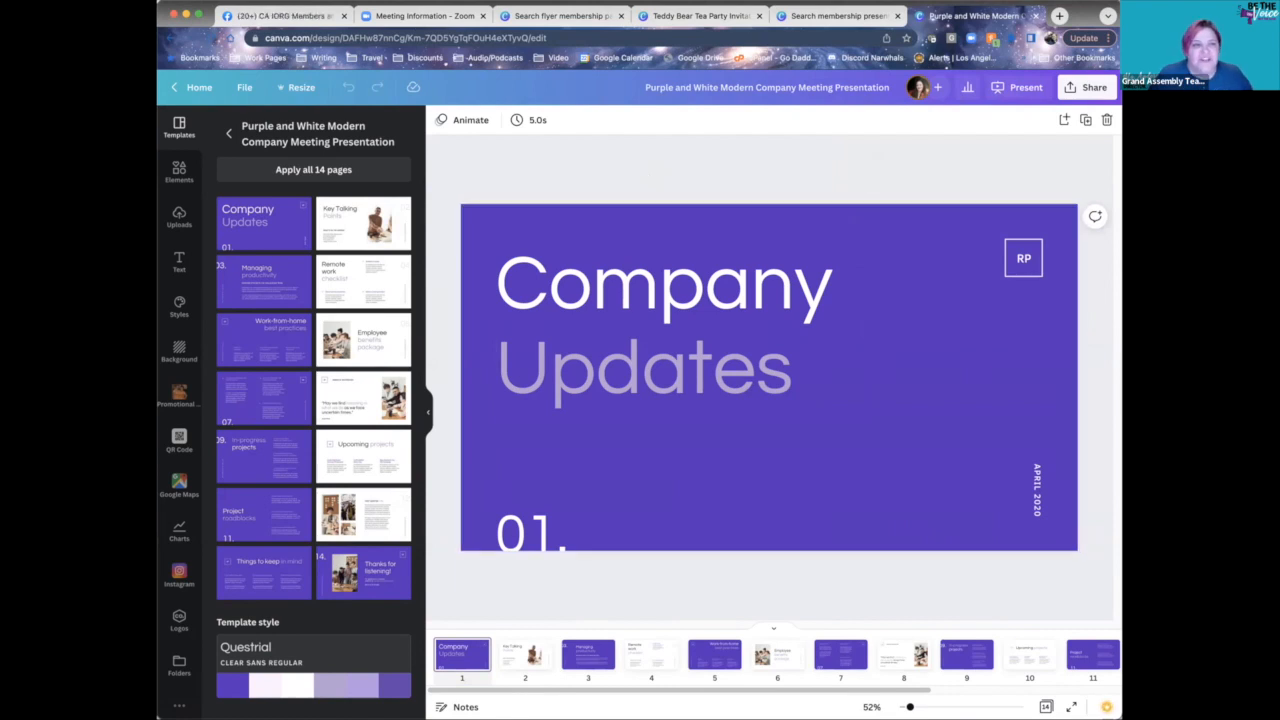
- Go back to Canva Home, where the Purple and White Modern presentation tops recent designs
{"action": "left_click", "coordinate": [190, 88]}
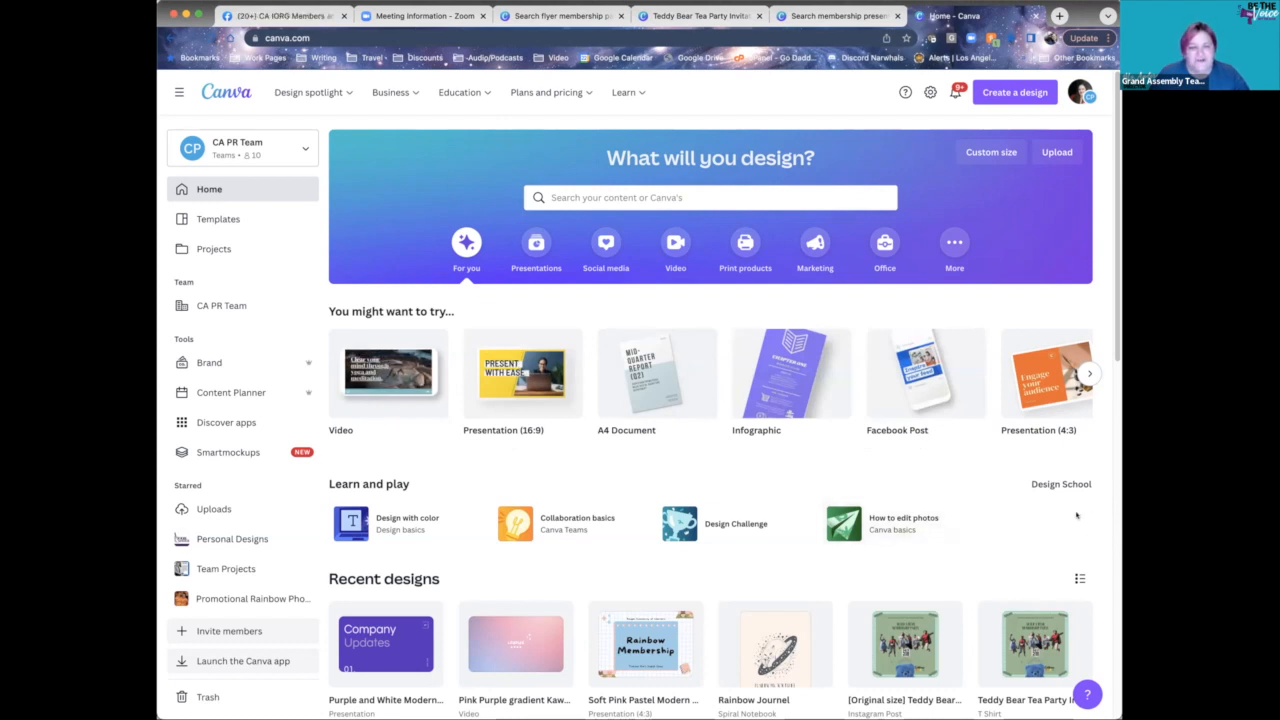
{"action": "scroll", "coordinate": [946, 515], "scroll_direction": "down", "scroll_amount": 1}
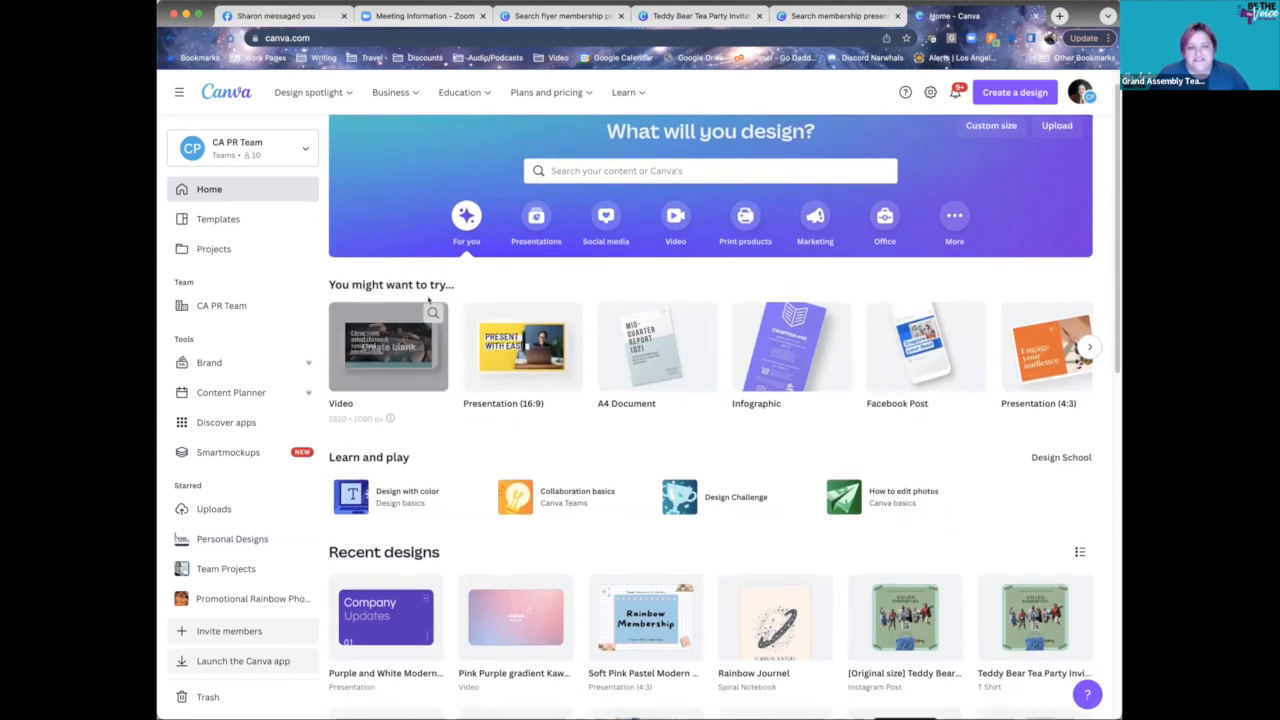
{"action": "scroll", "coordinate": [937, 543], "scroll_direction": "down", "scroll_amount": 3}
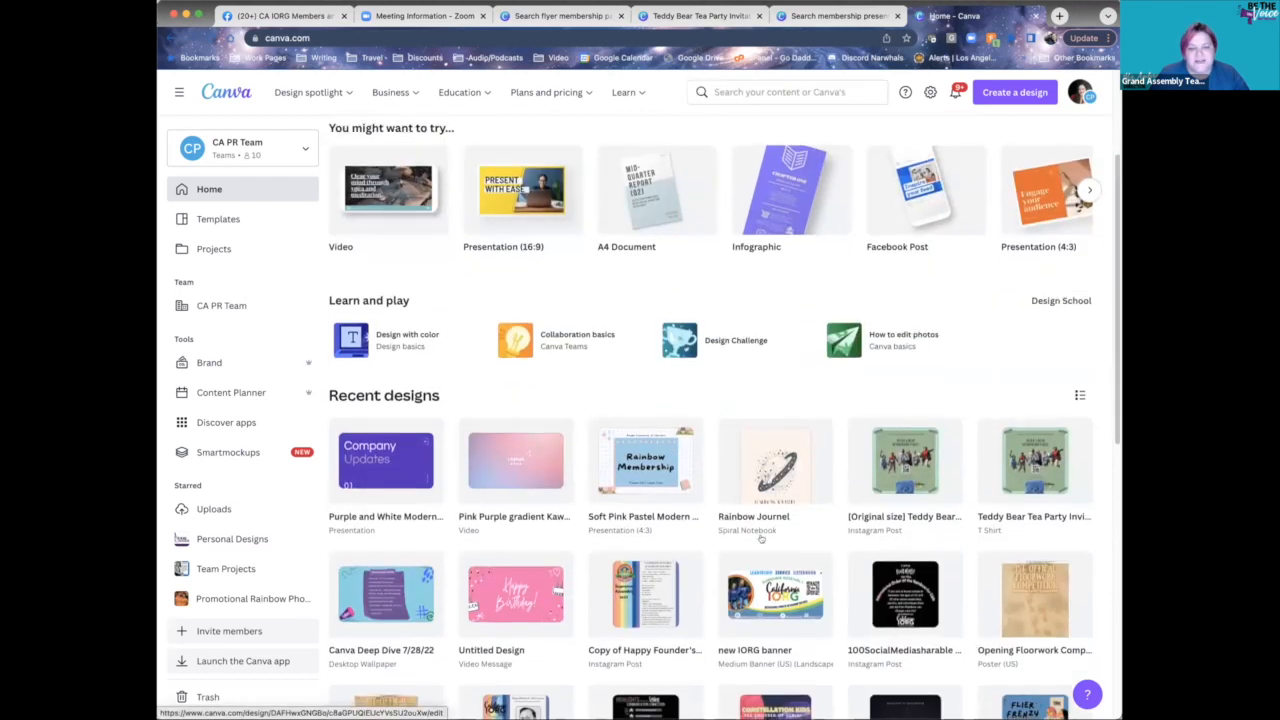
{"action": "scroll", "coordinate": [720, 525], "scroll_direction": "down", "scroll_amount": 5}
{"action": "scroll", "coordinate": [730, 528], "scroll_direction": "up", "scroll_amount": 9}
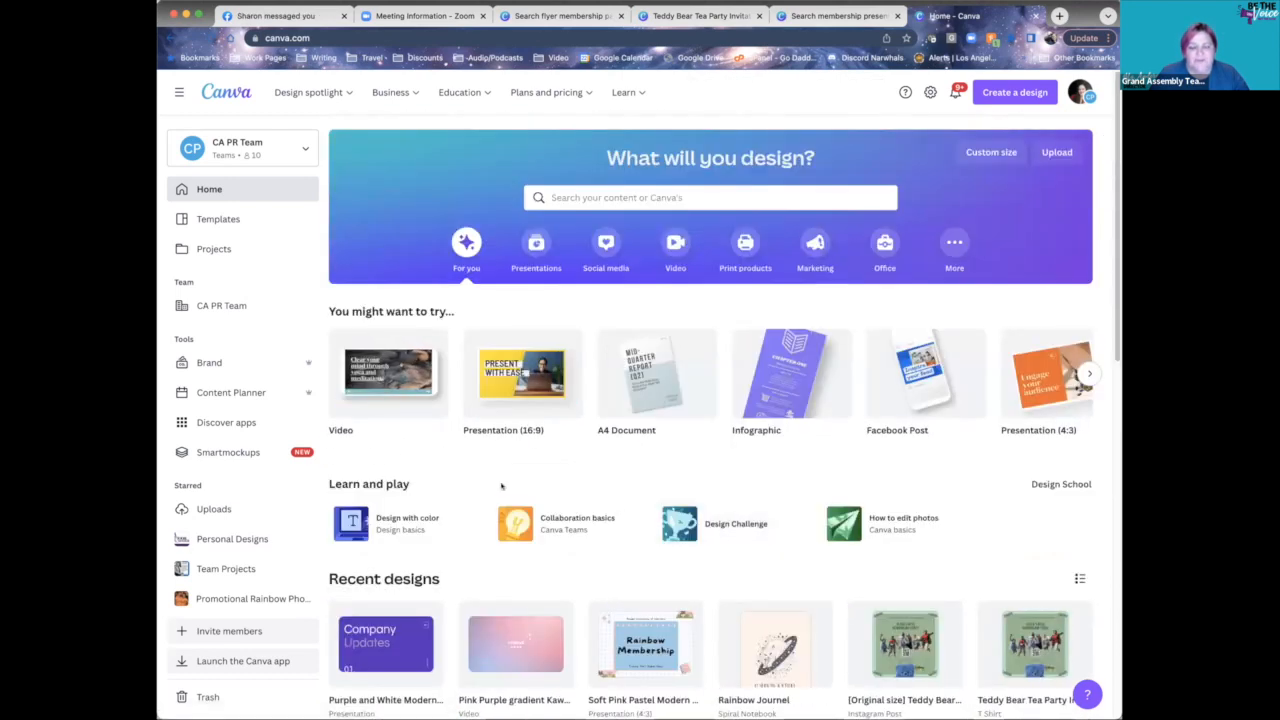